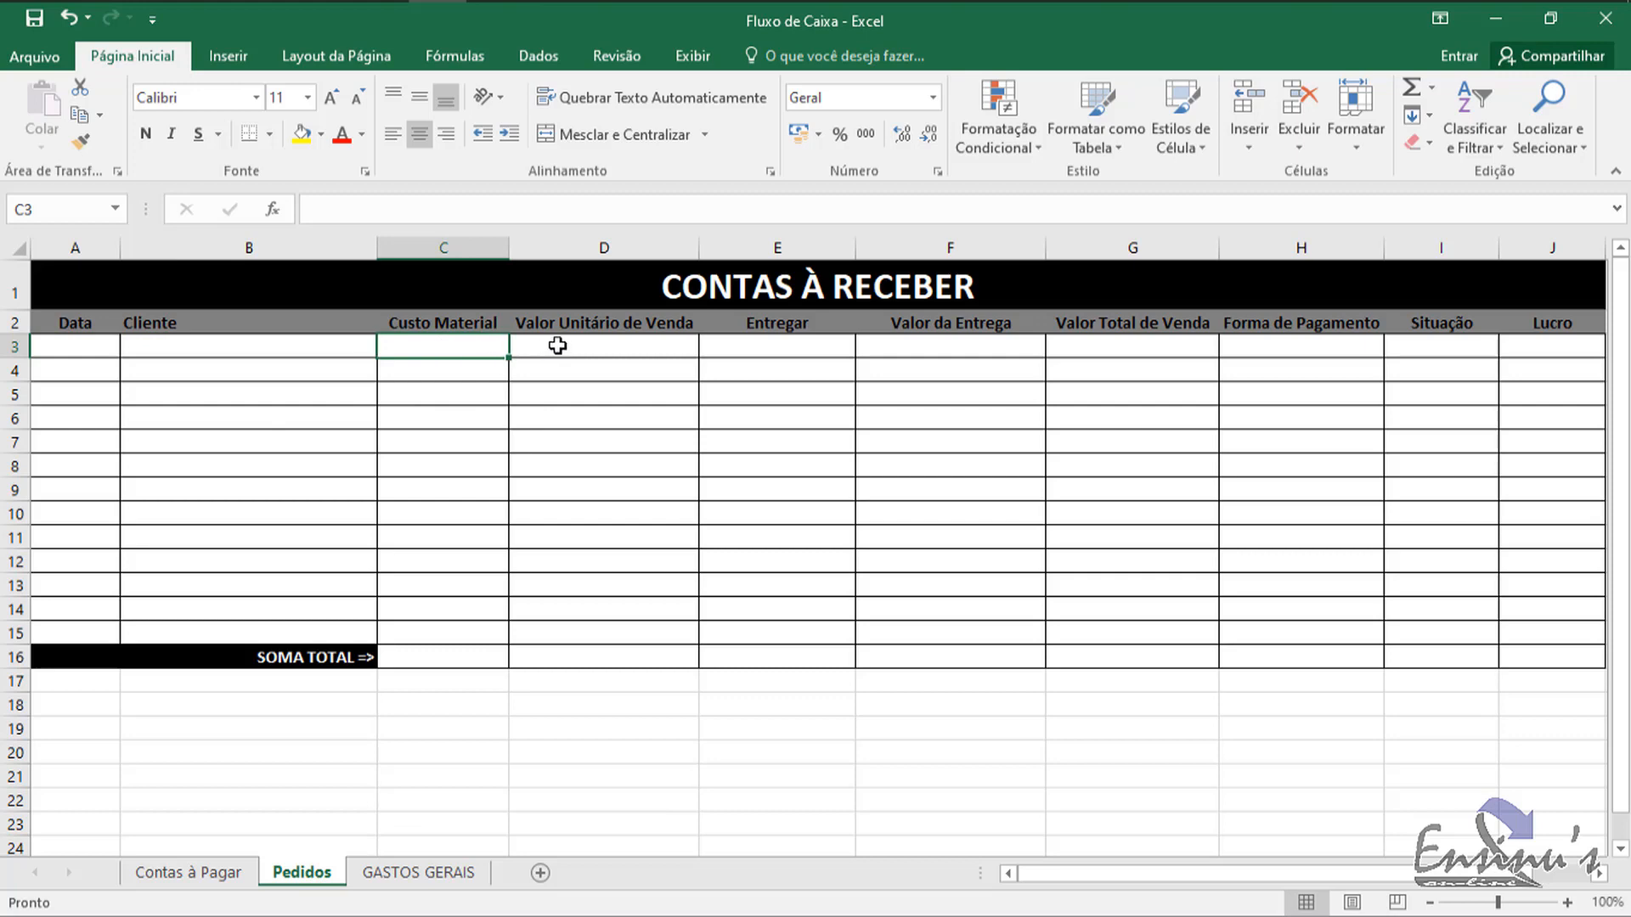
Step: Examine the Data, Cliente, Custo Material and Valor Unitário de Venda cells in the first row of the receivables table
left_click(553, 345)
left_click(445, 347)
left_click(91, 346)
left_click(231, 346)
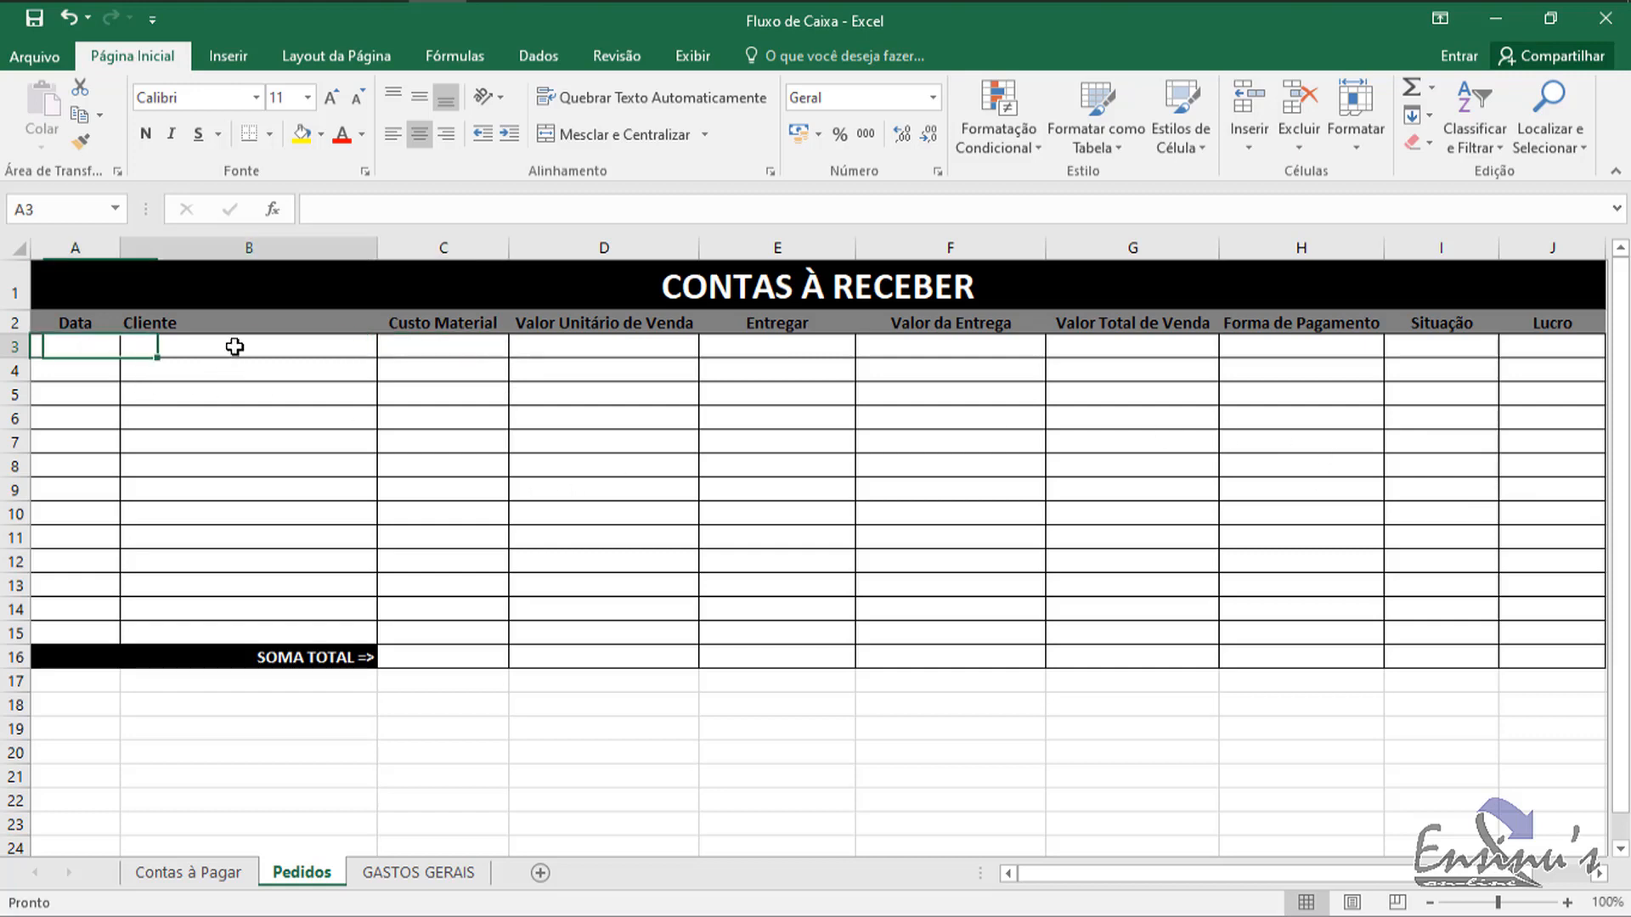
left_click(454, 353)
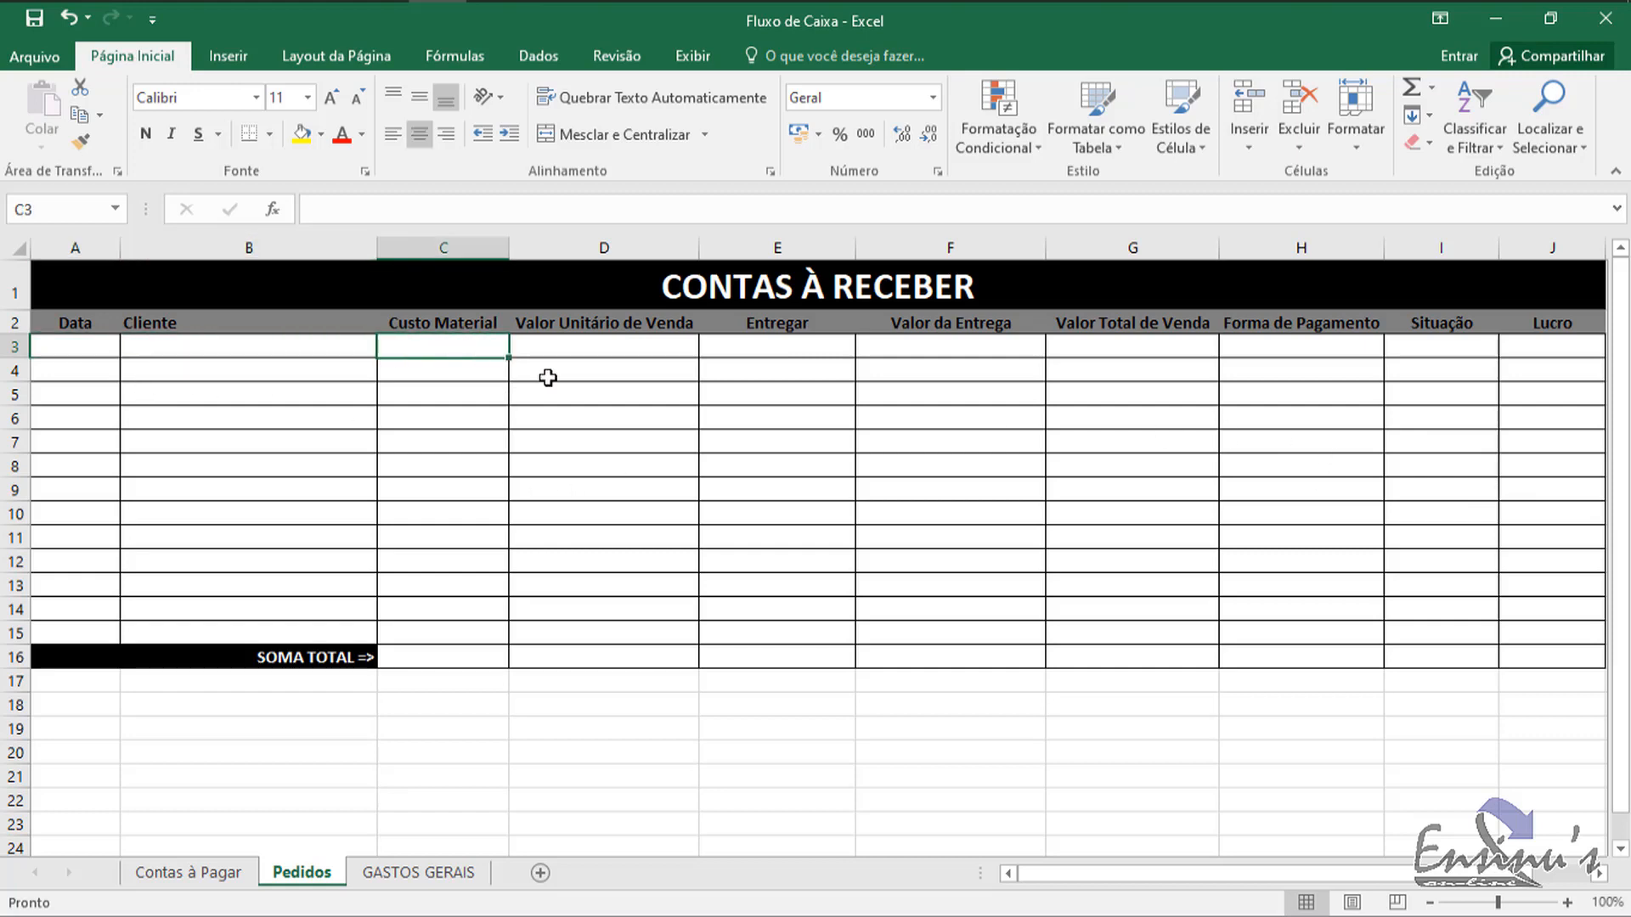
left_click(602, 350)
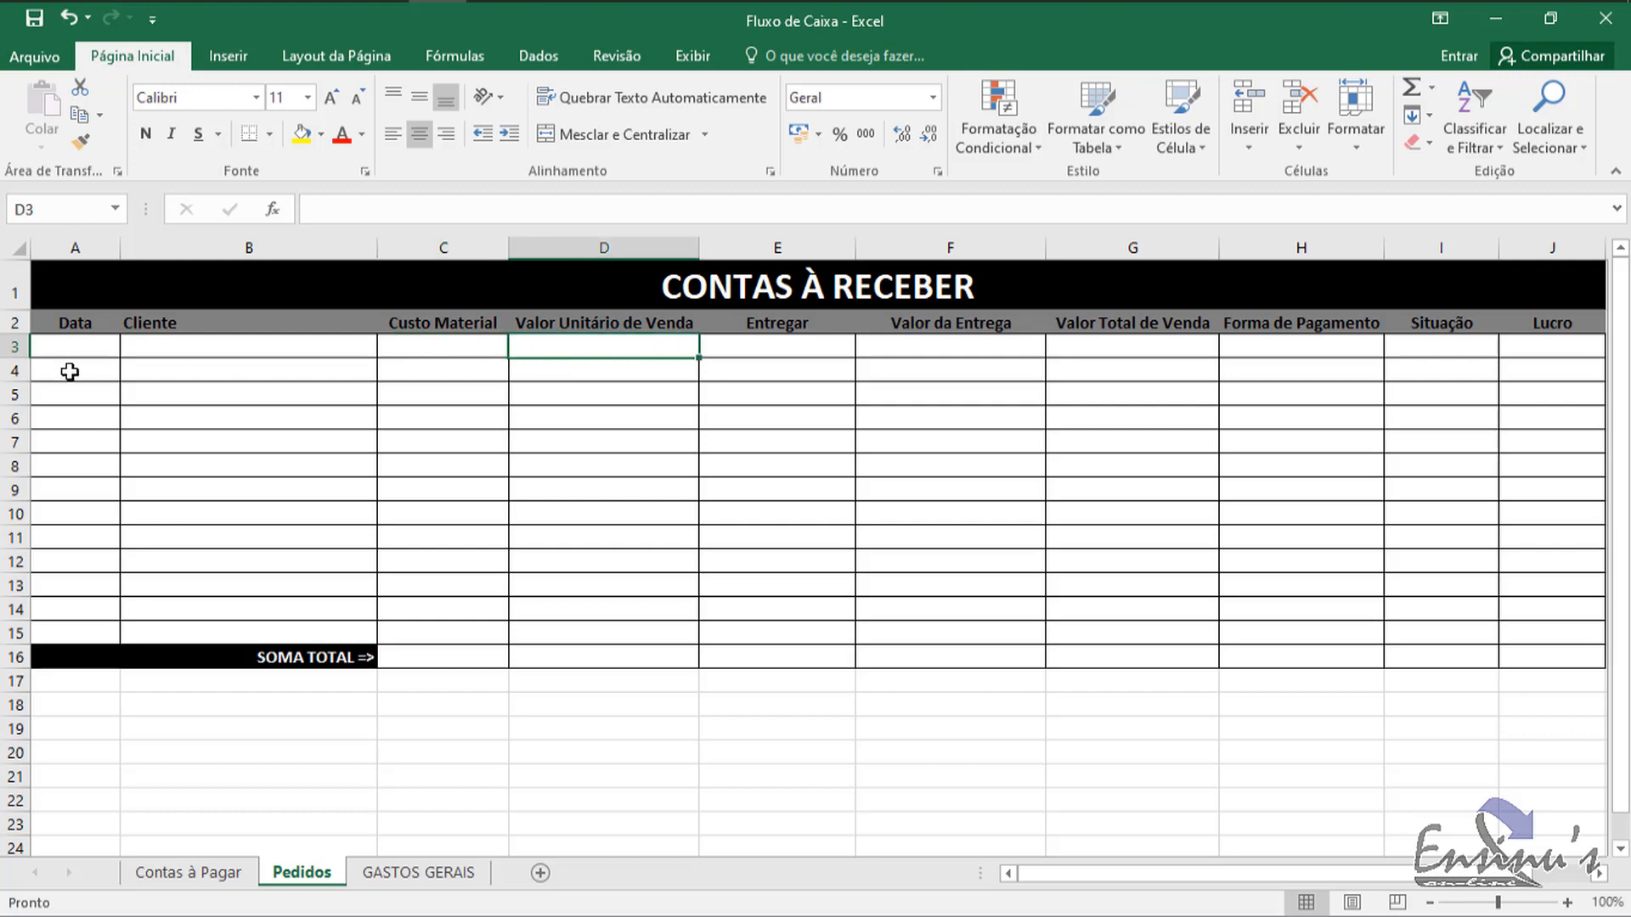
left_click_drag(63, 346, 581, 344)
left_click(581, 343)
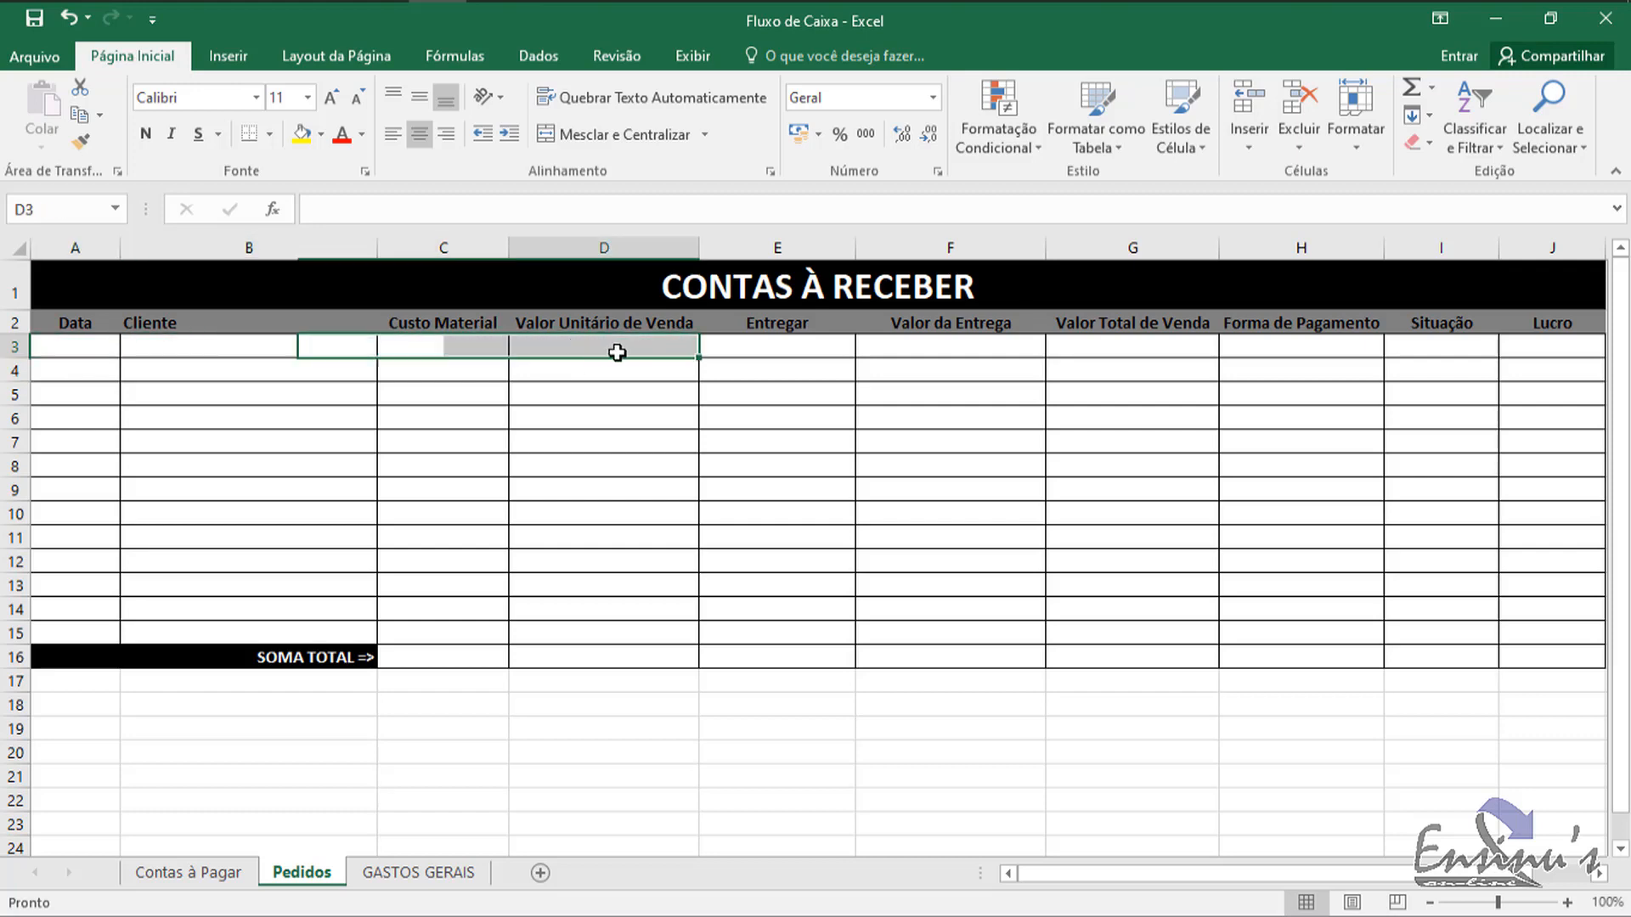
Step: Examine the delivery choices offered in the Entregar column and the cells of the Valor da Entrega column
left_click(819, 352)
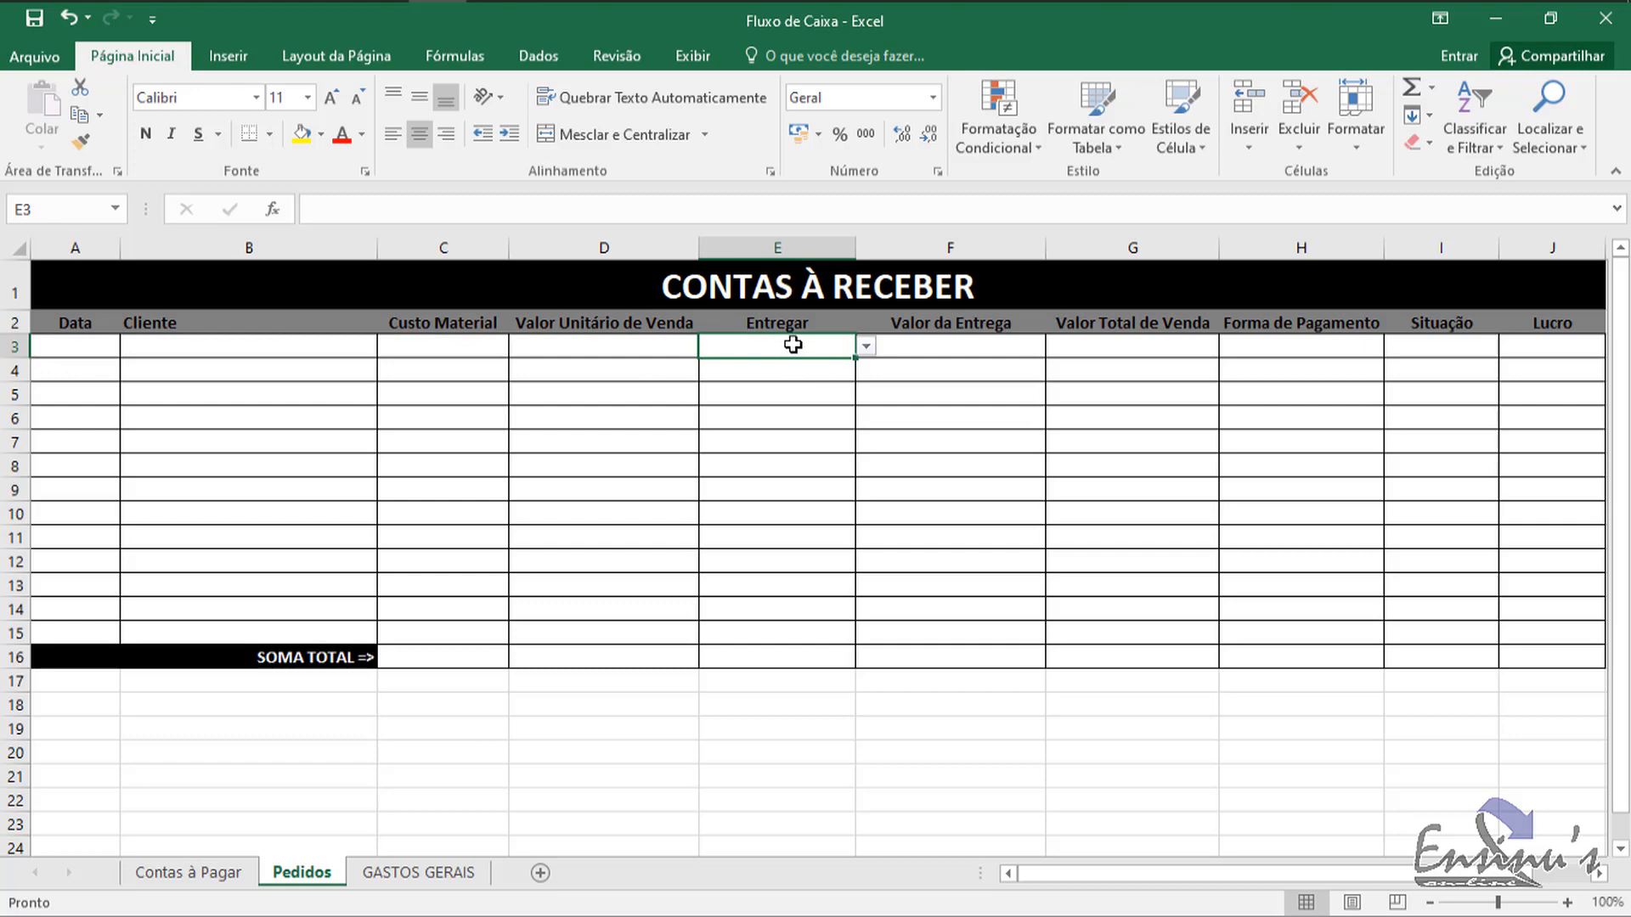
left_click_drag(794, 346, 773, 661)
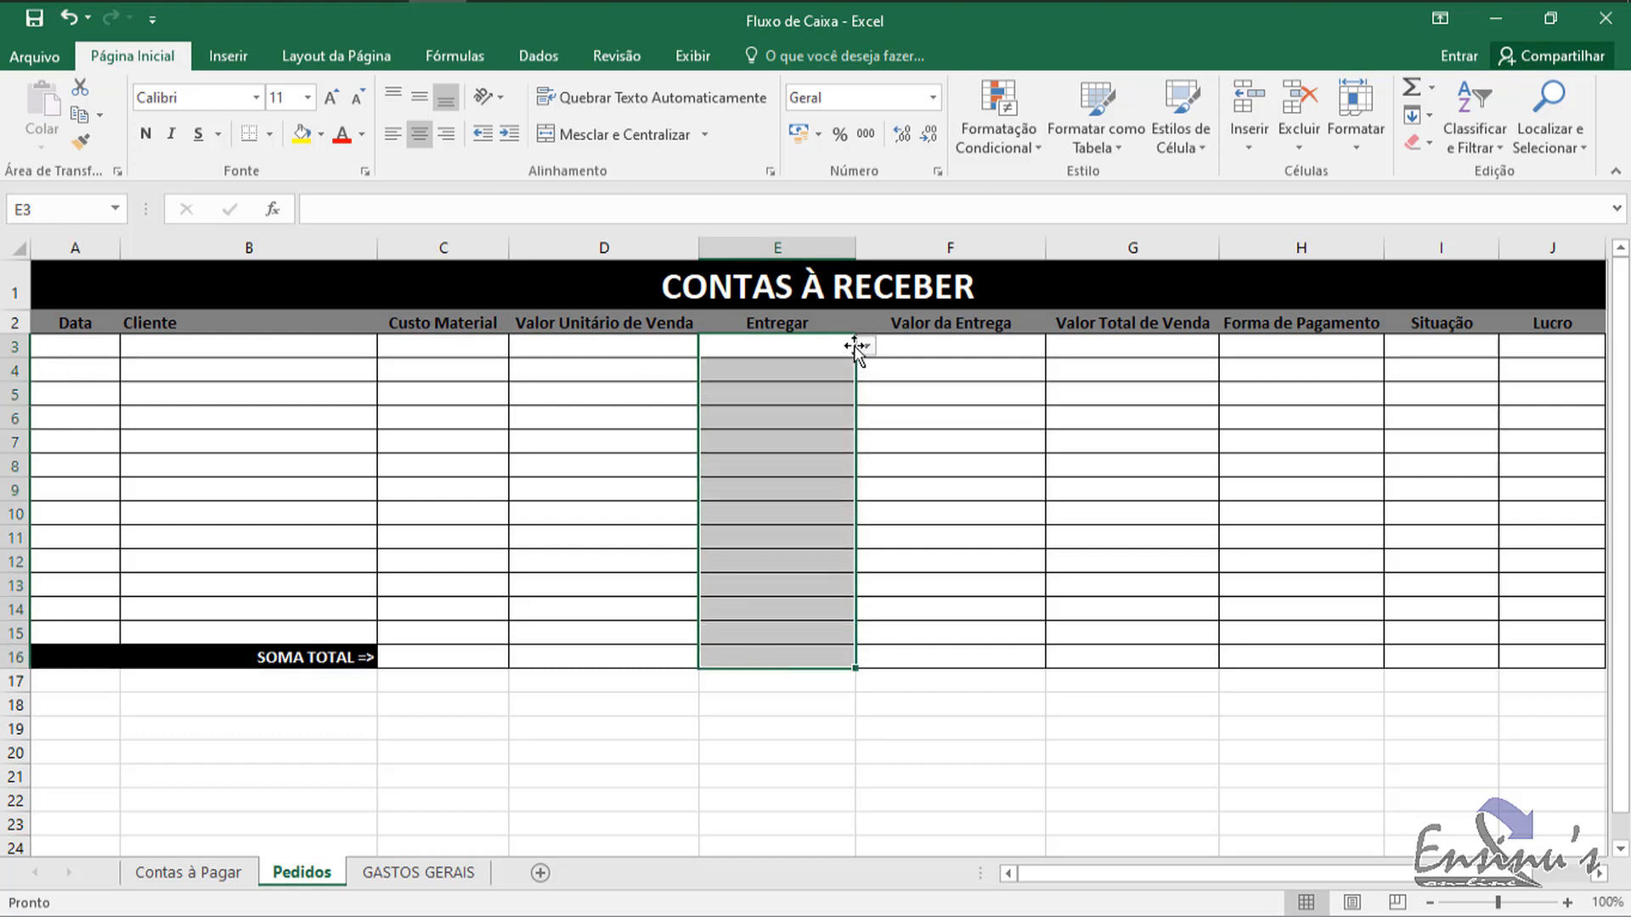
left_click(841, 344)
left_click(863, 348)
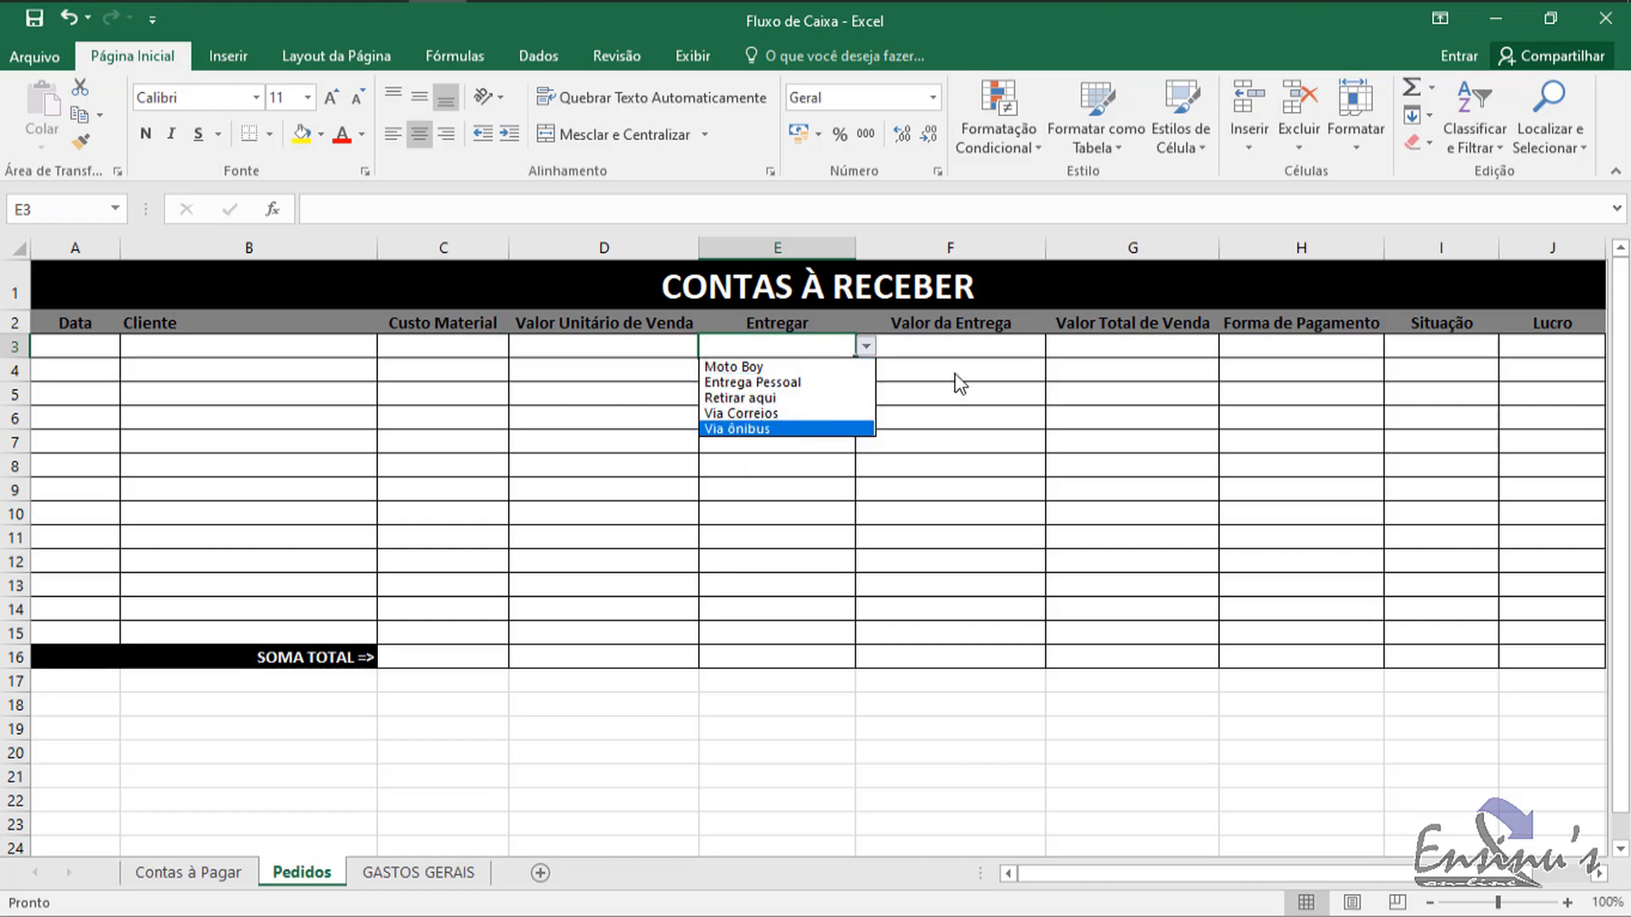
left_click(976, 346)
left_click(981, 348)
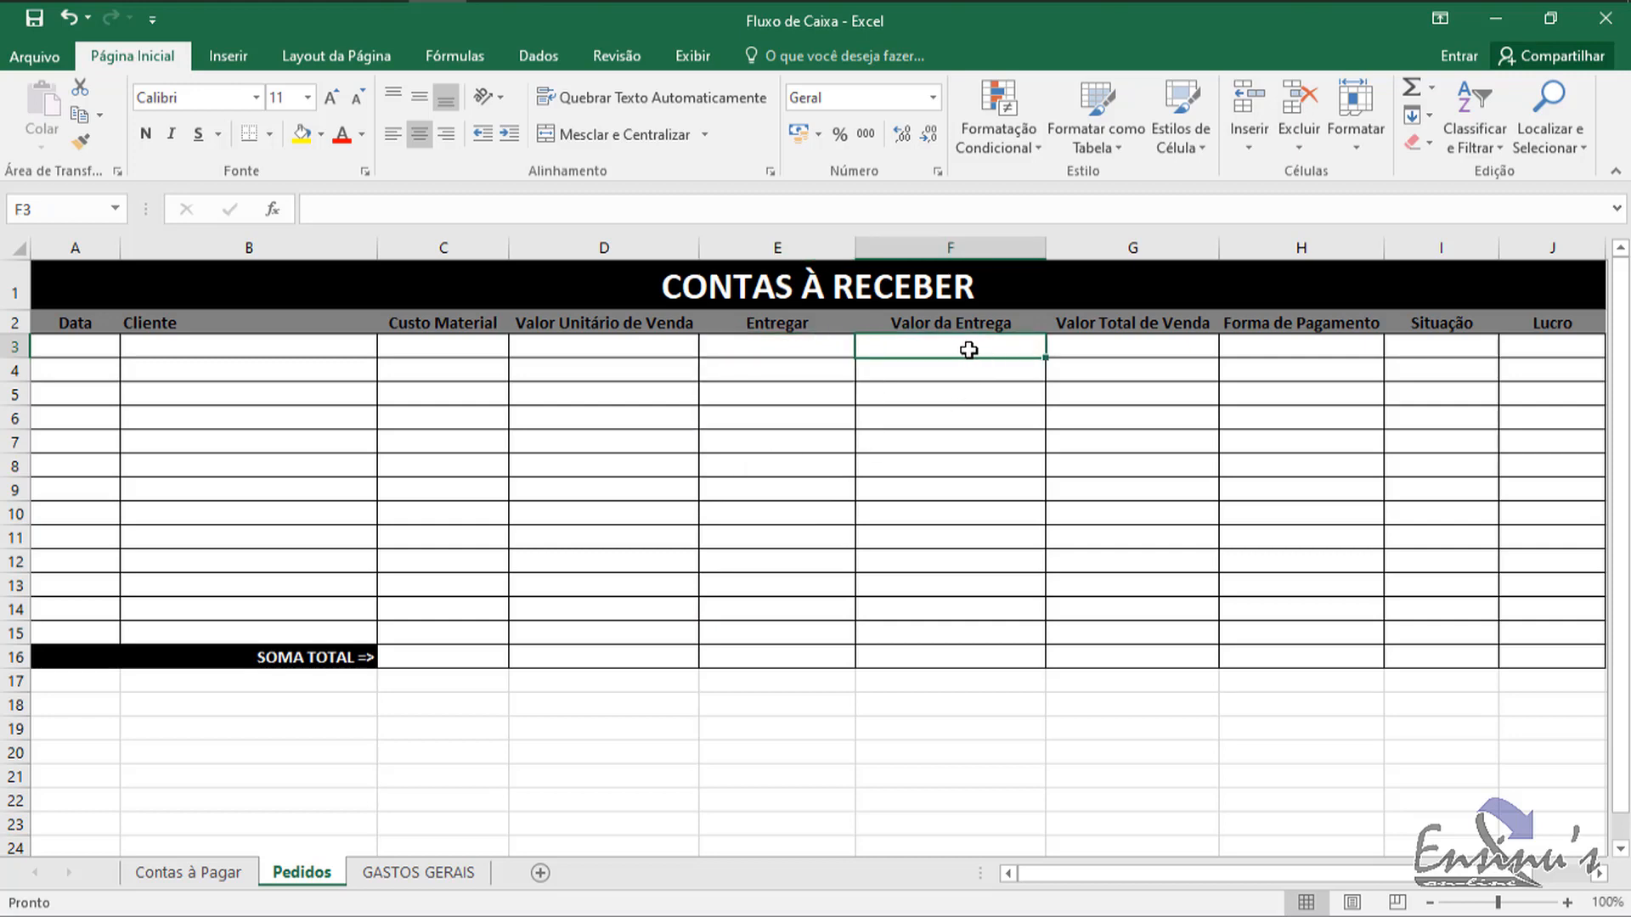
left_click_drag(976, 350, 963, 635)
left_click(965, 350)
Step: Choose Moto Boy as the Entregar option in row 3
left_click(799, 348)
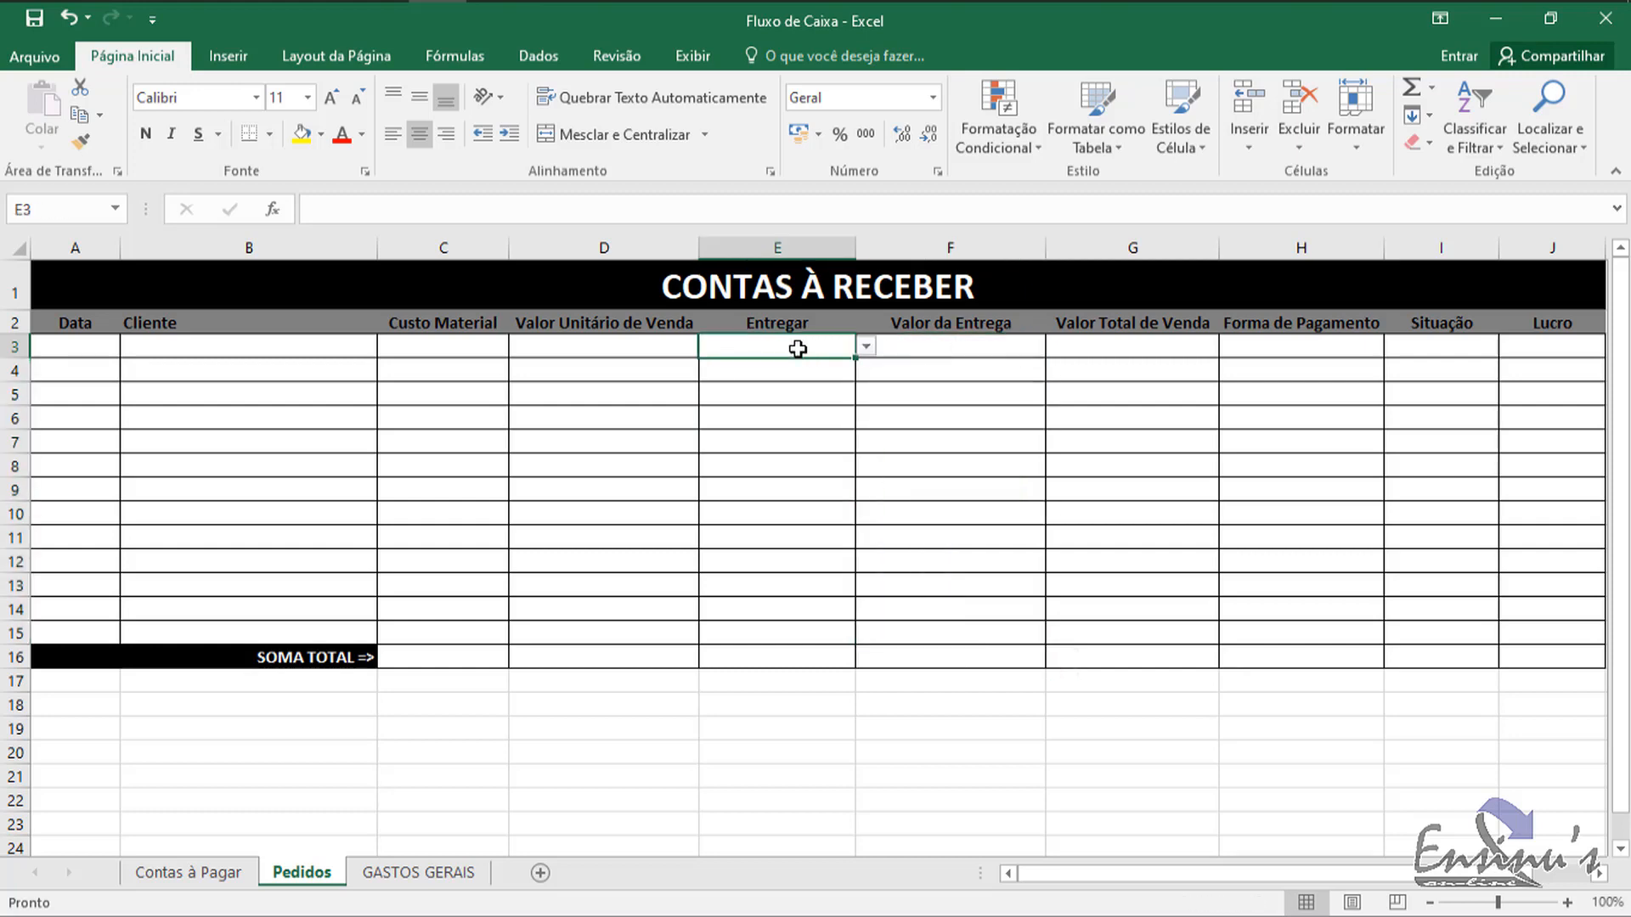
left_click(866, 348)
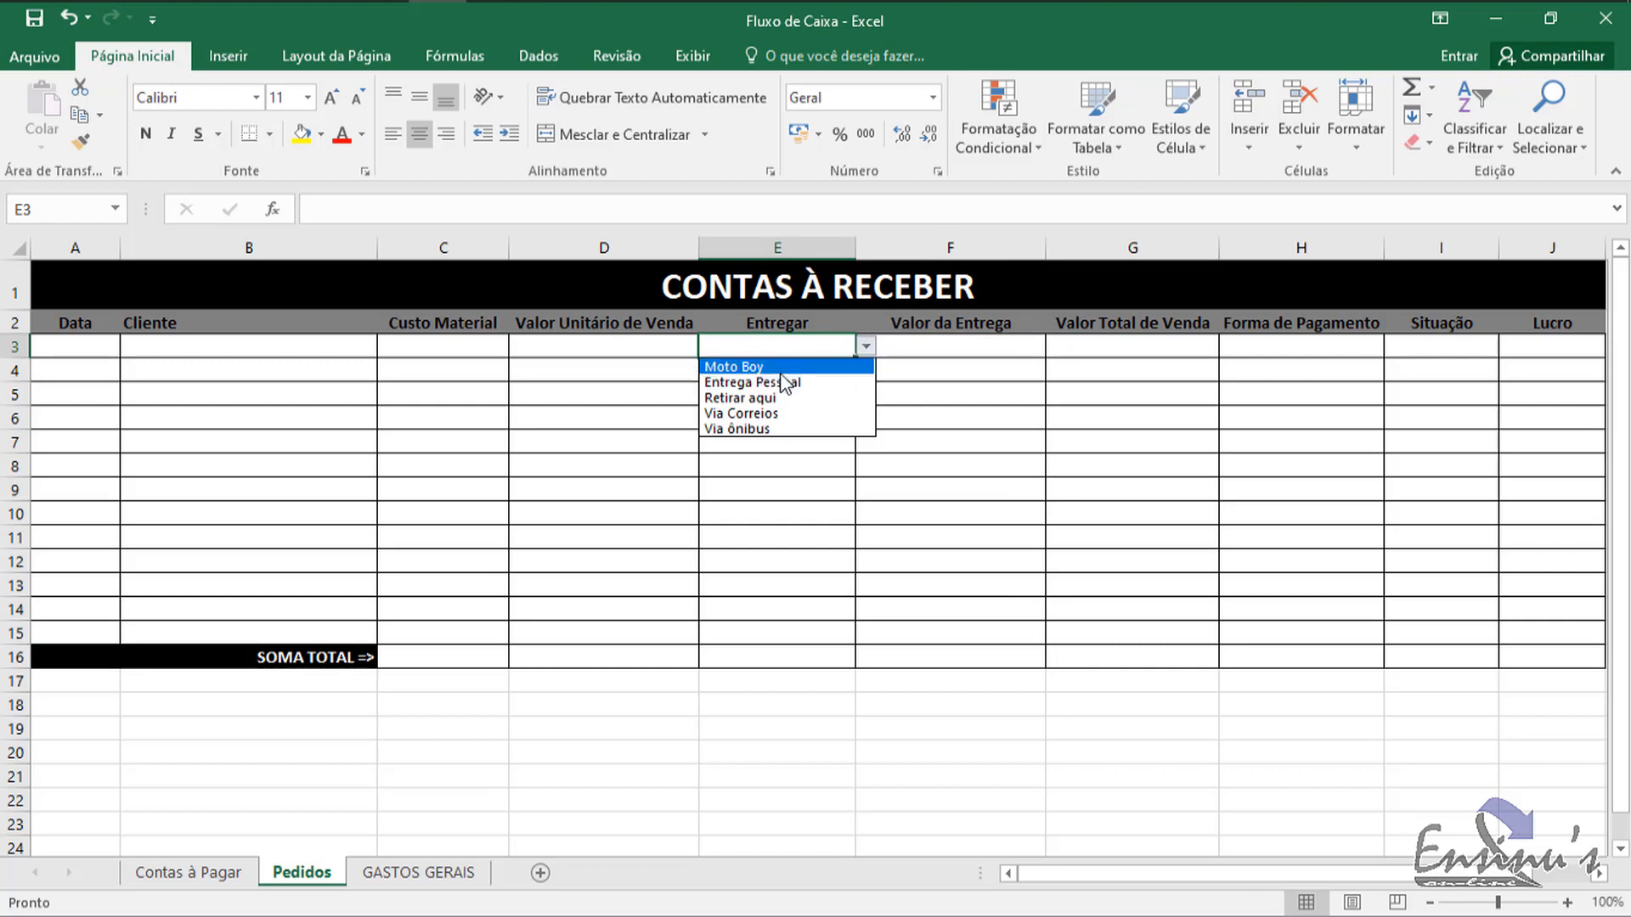
left_click(782, 365)
Step: Inspect the delivery-fee formulas down the Valor da Entrega column and the Valor Total de Venda formula in row 3
left_click(983, 351)
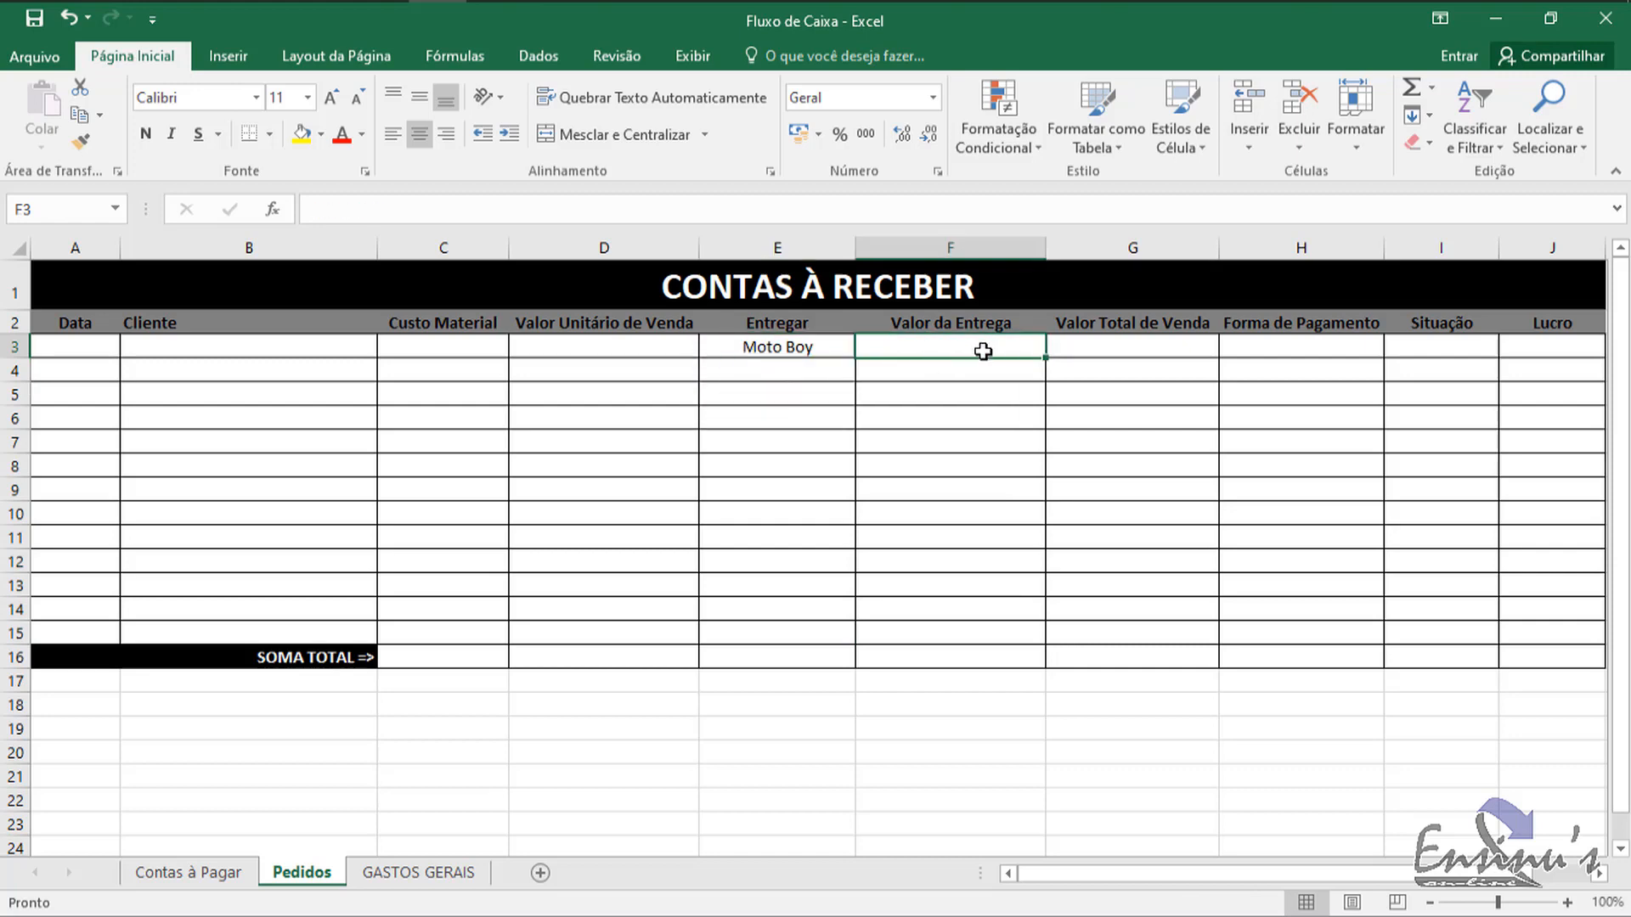
left_click(965, 422)
left_click(974, 350)
left_click(983, 375)
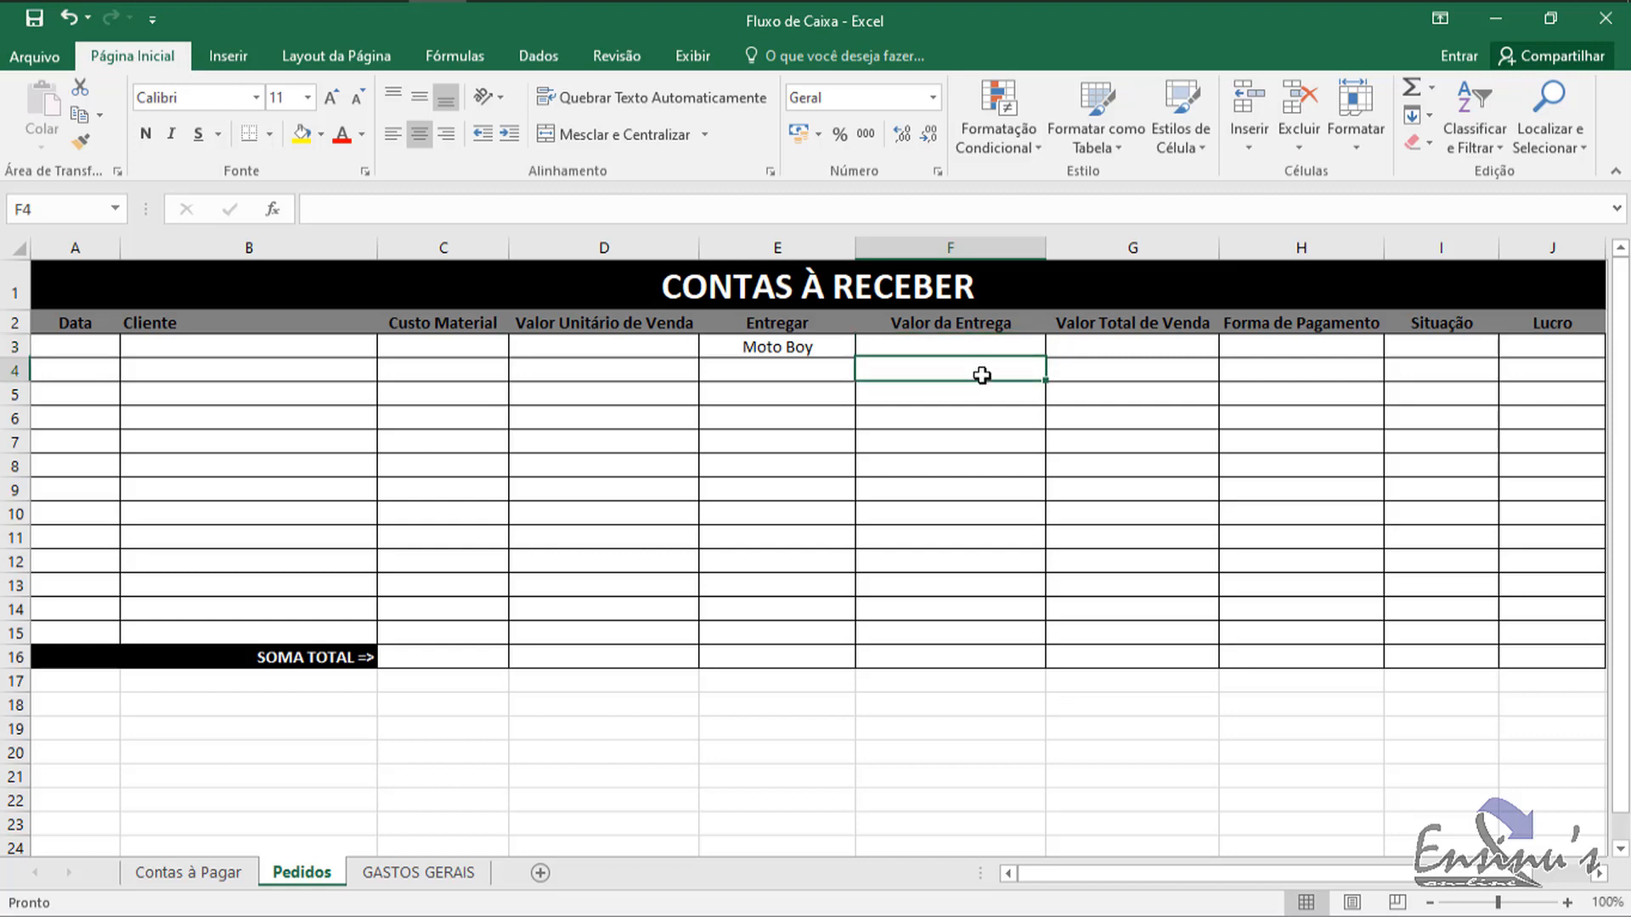
left_click(998, 344)
left_click(997, 376)
left_click(1011, 349)
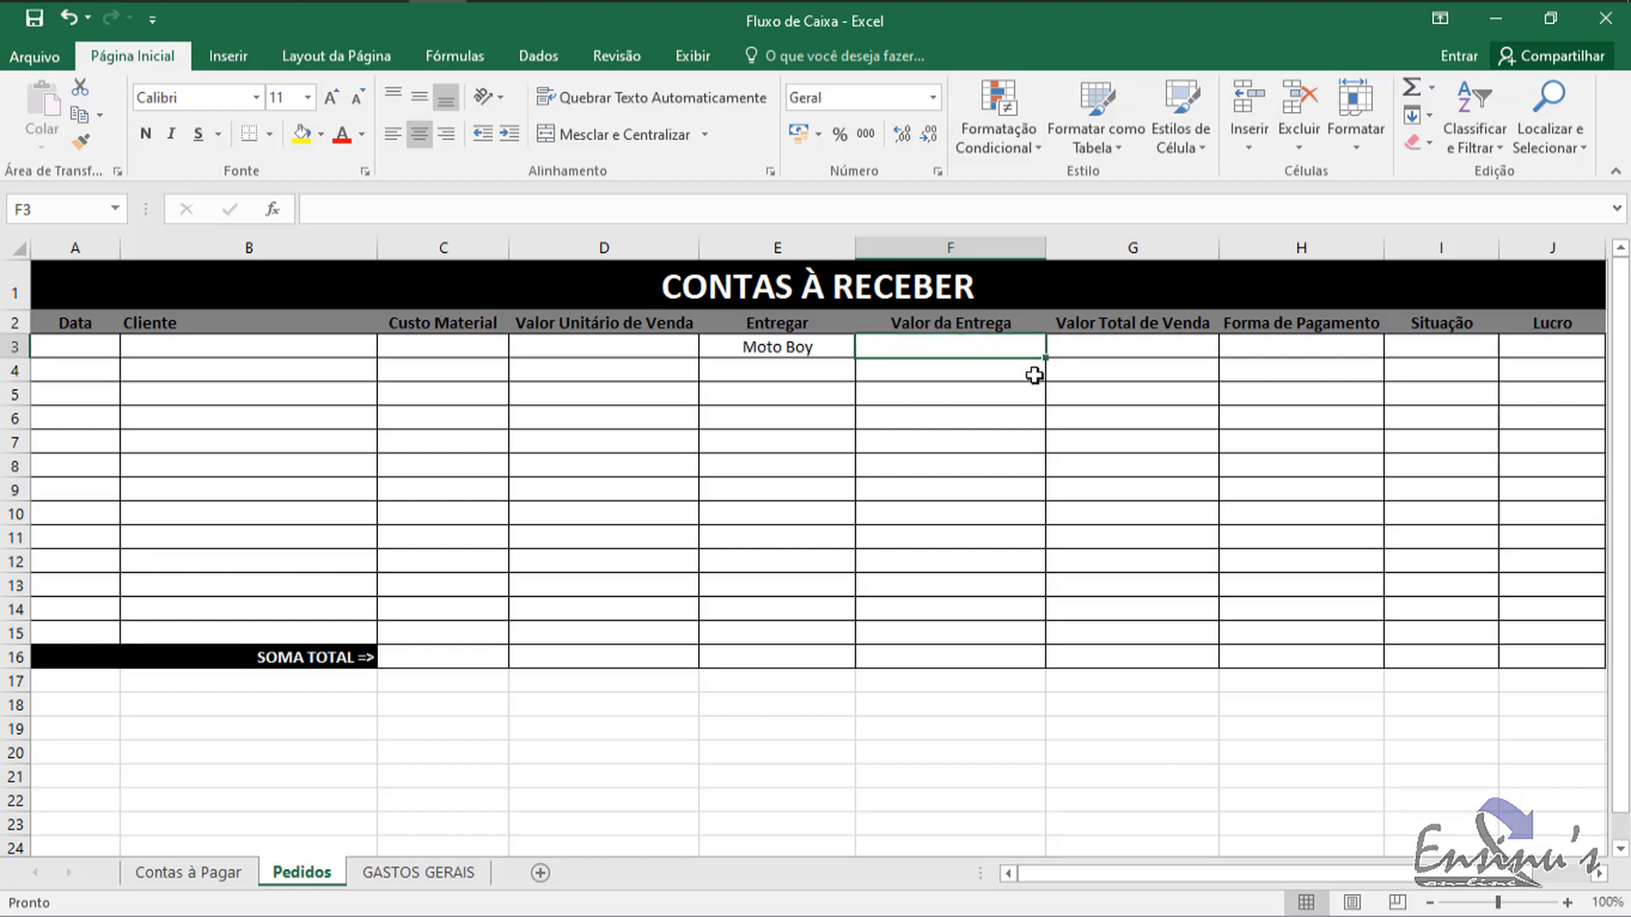
left_click(1027, 368)
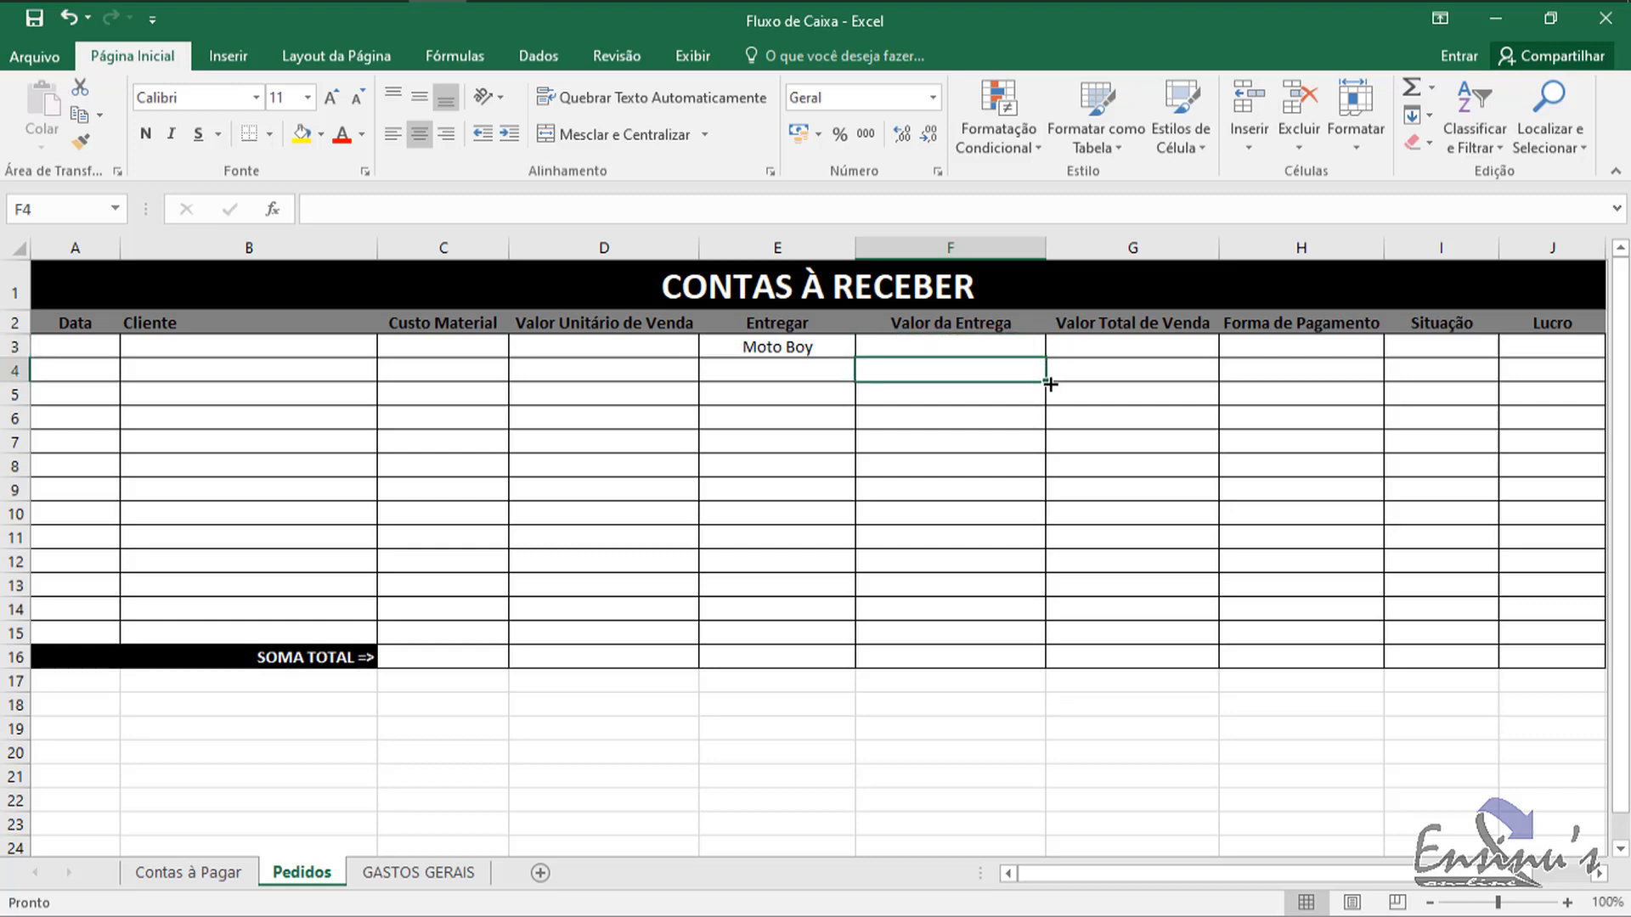
left_click_drag(1050, 384, 1020, 355)
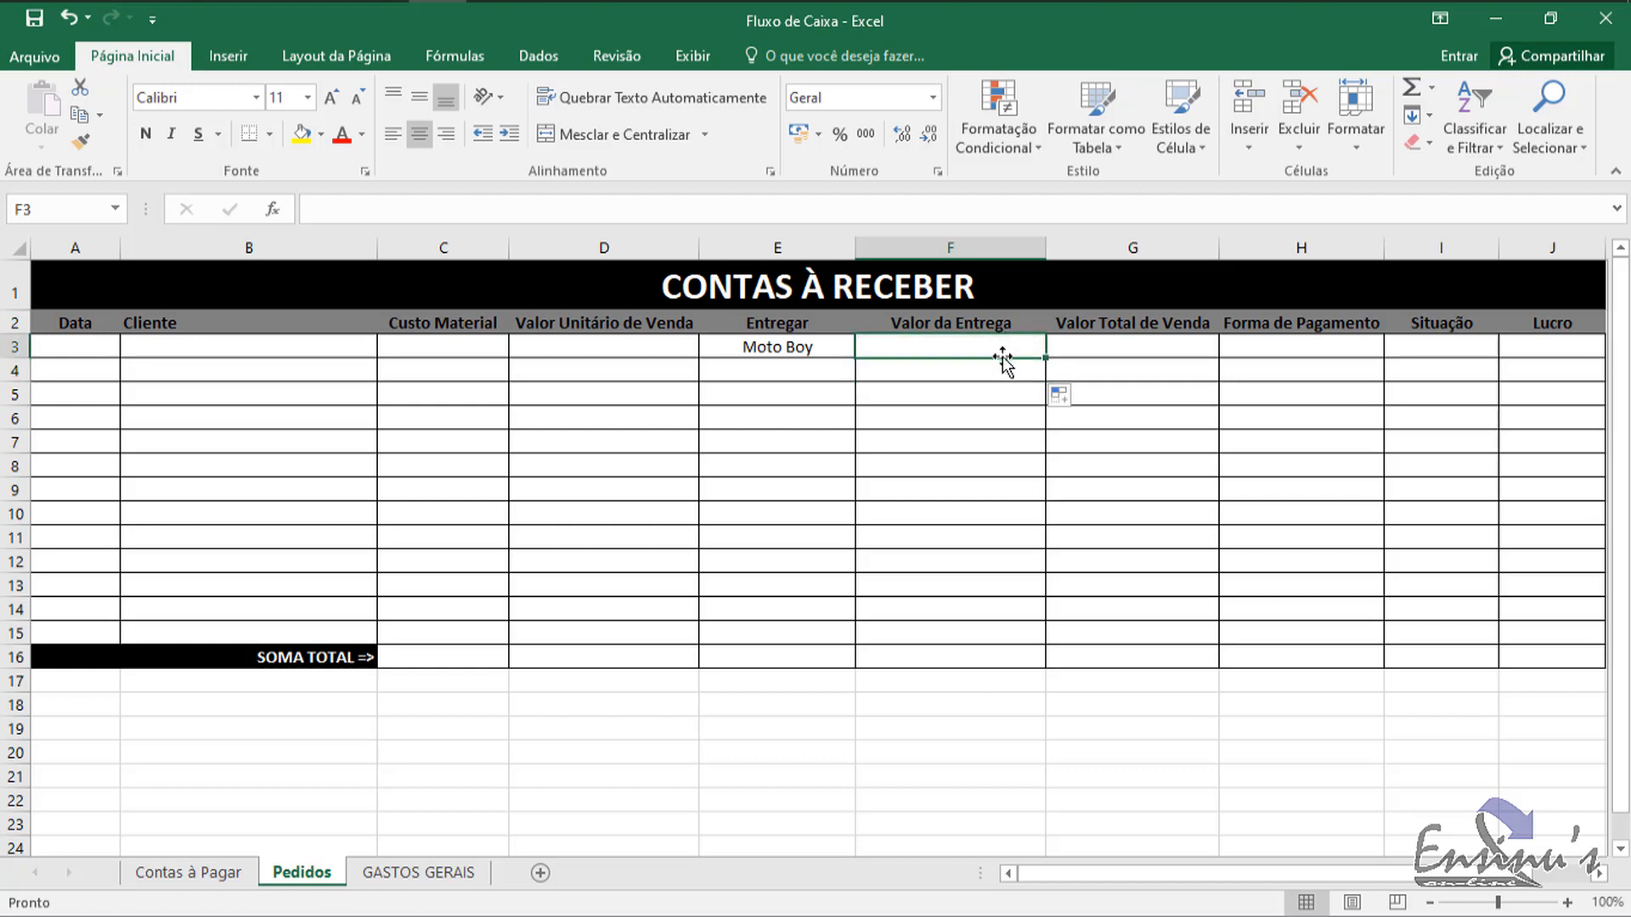
left_click(983, 379)
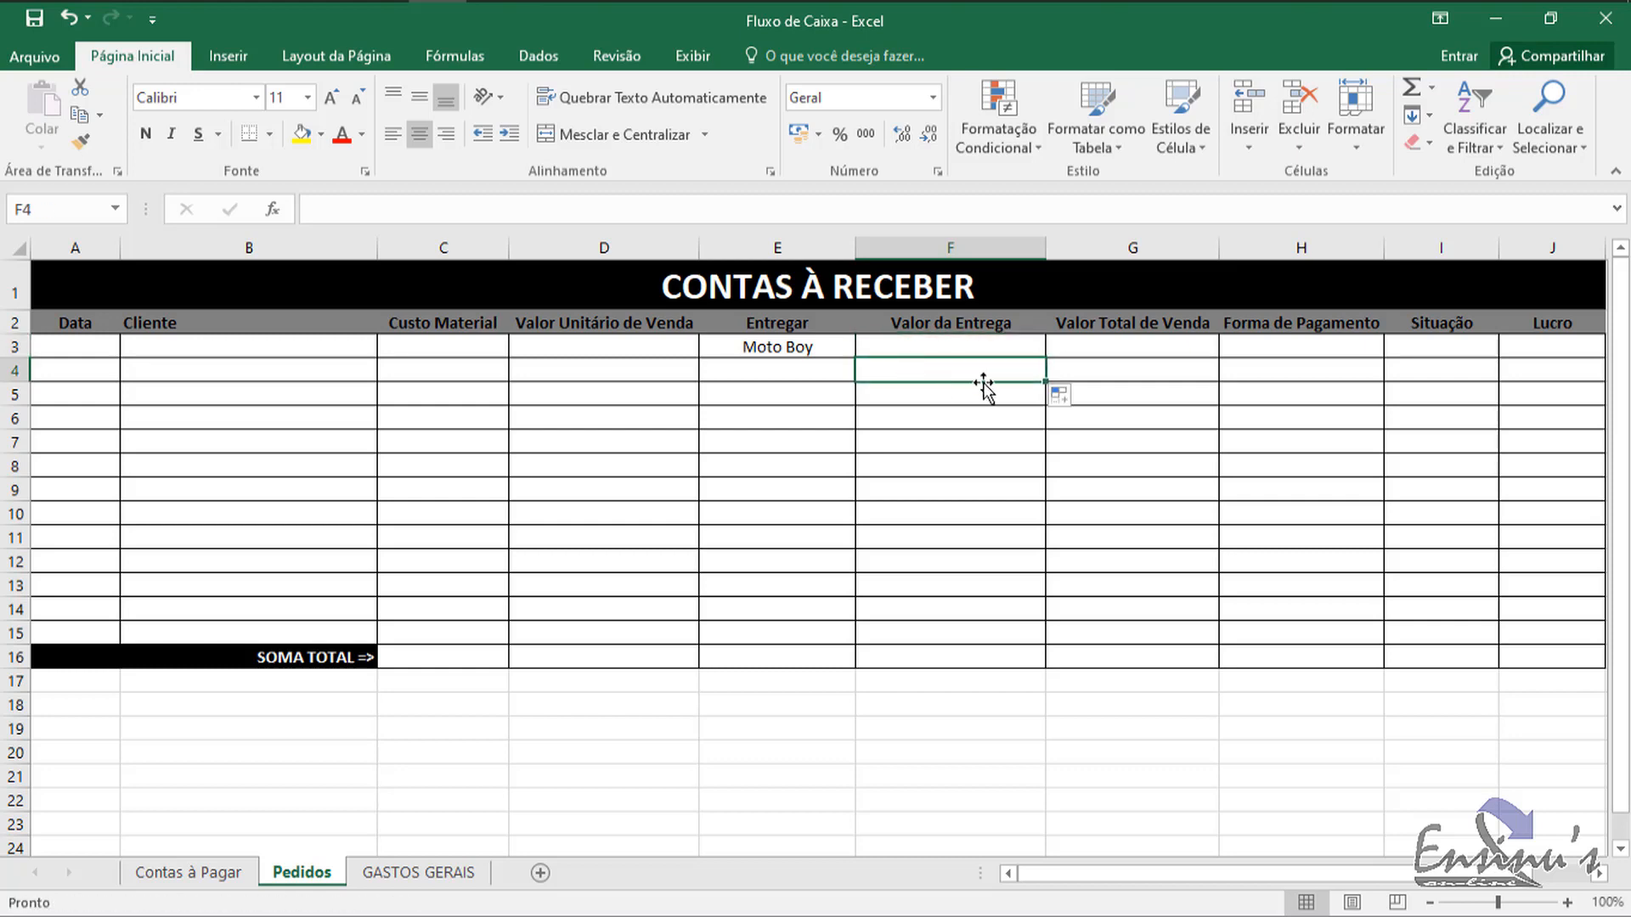
key("Down")
key("Down")
key("Down")
key("Down")
key("Down")
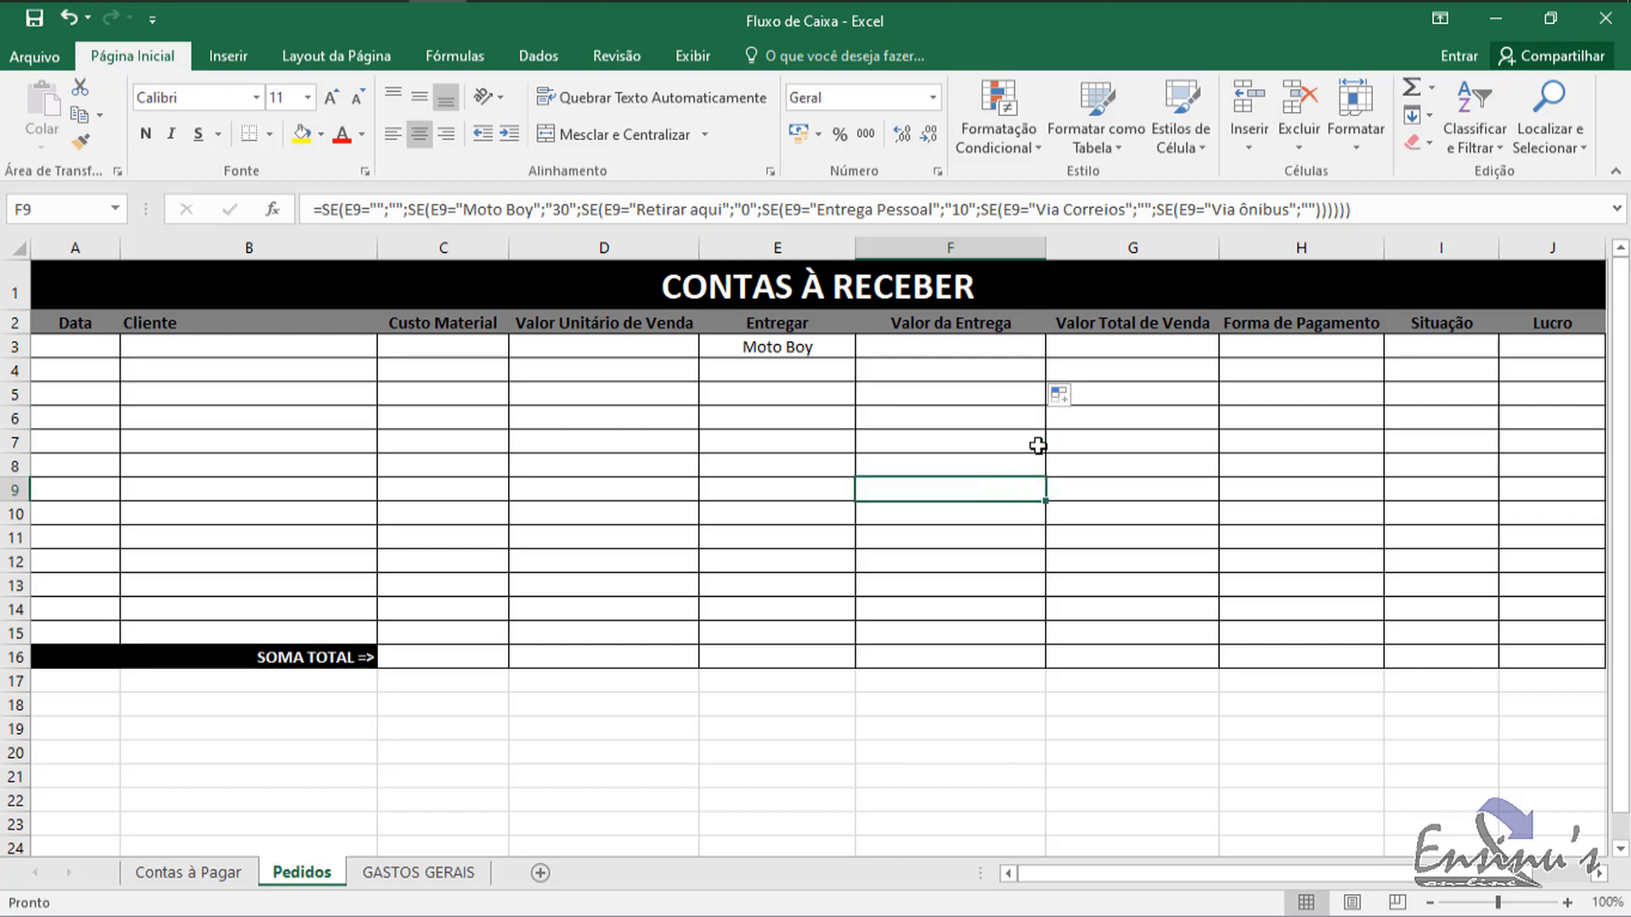
key("Up")
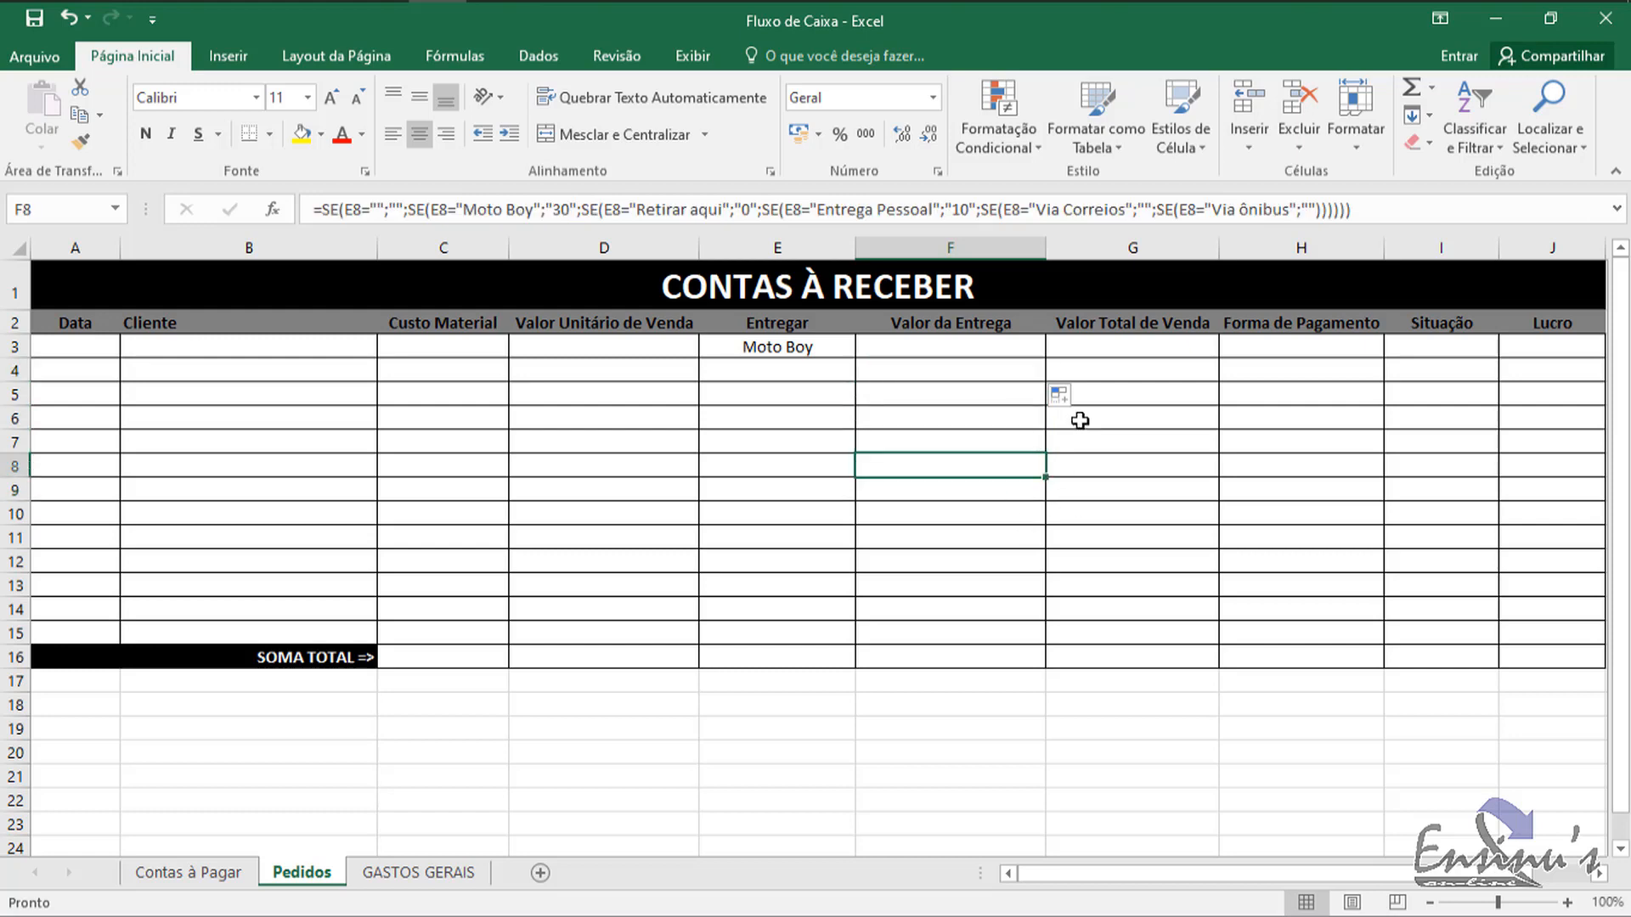
left_click(1196, 348)
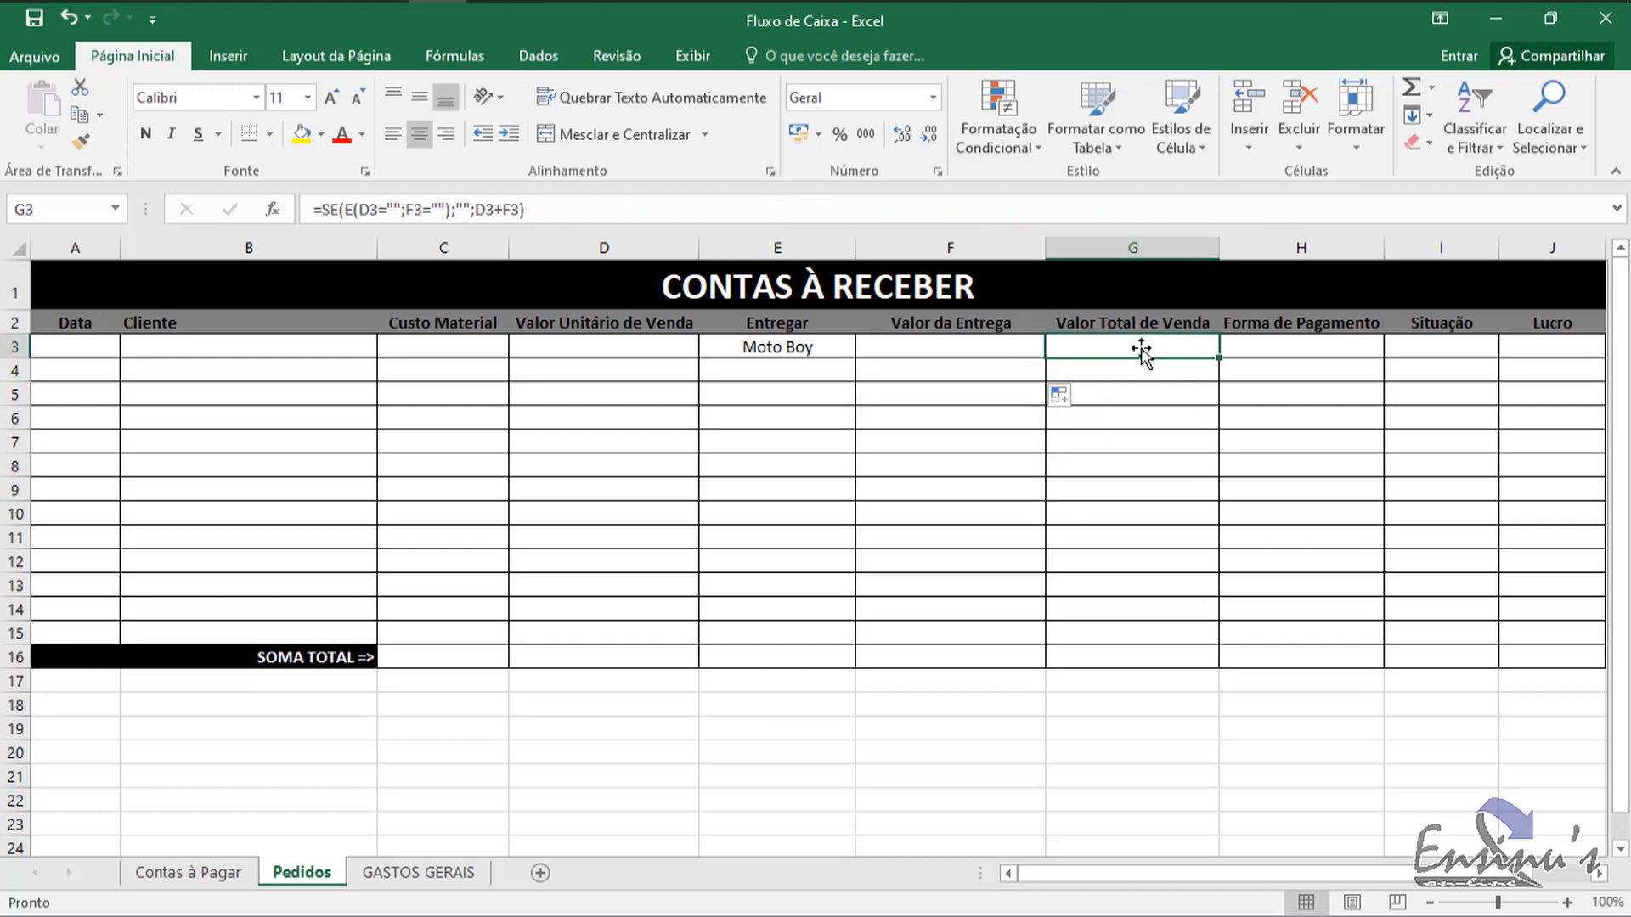
Step: Clear the Moto Boy entry from the Entregar cell in row 3
left_click(780, 348)
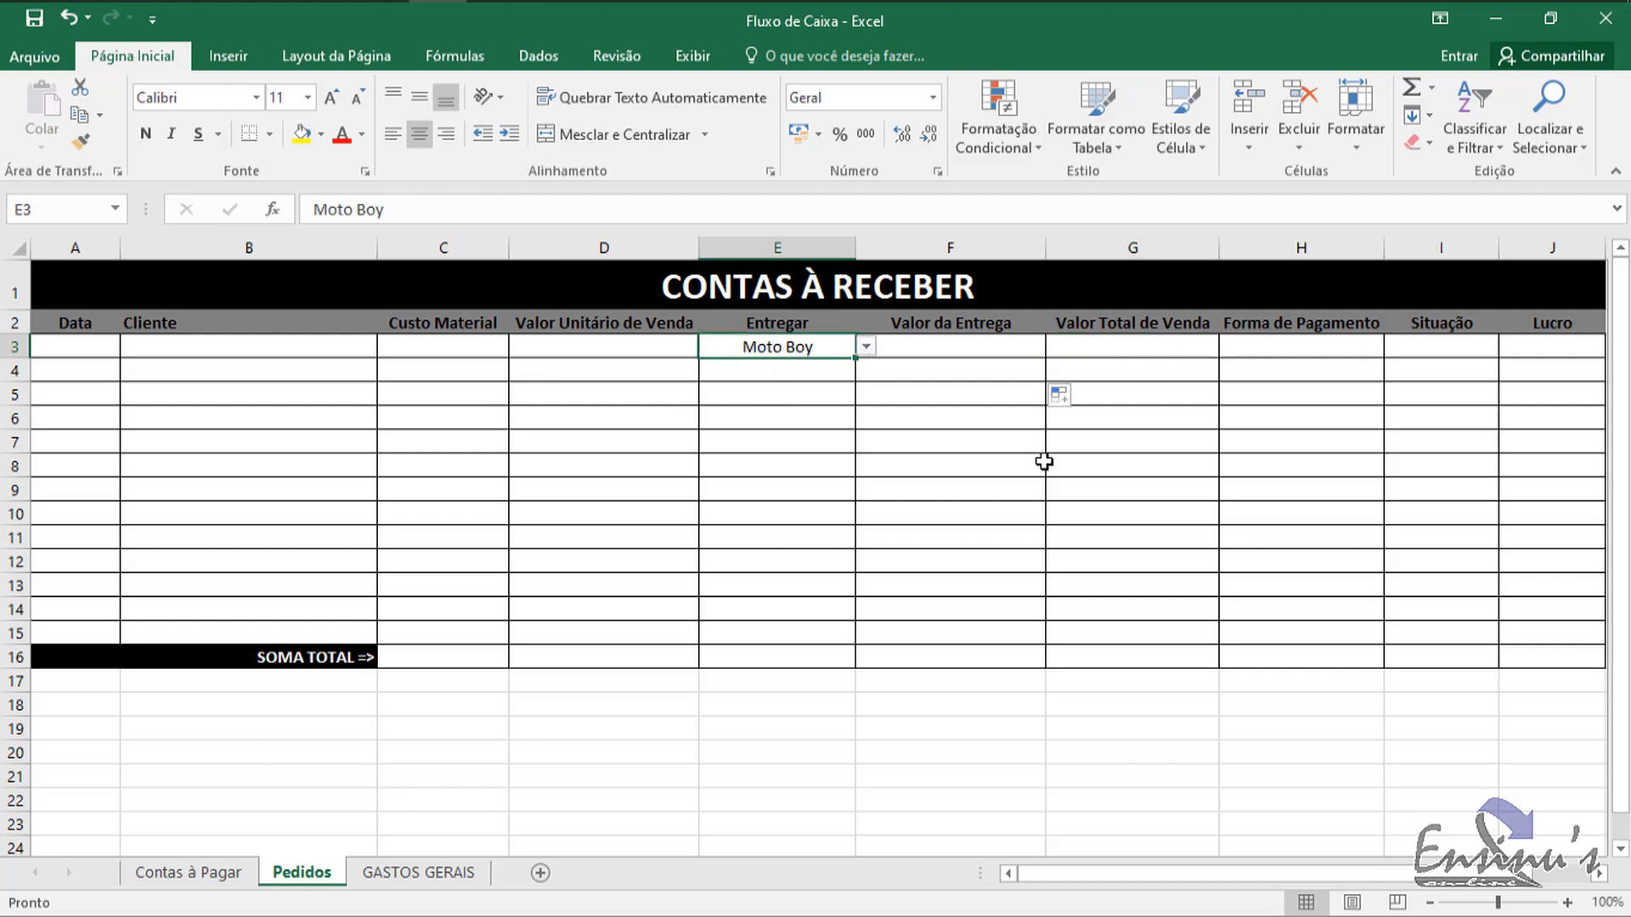
key("Delete")
Step: Examine the Valor Total de Venda formula in row 3, the cells it adds, and the Forma de Pagamento cell
left_click(1140, 353)
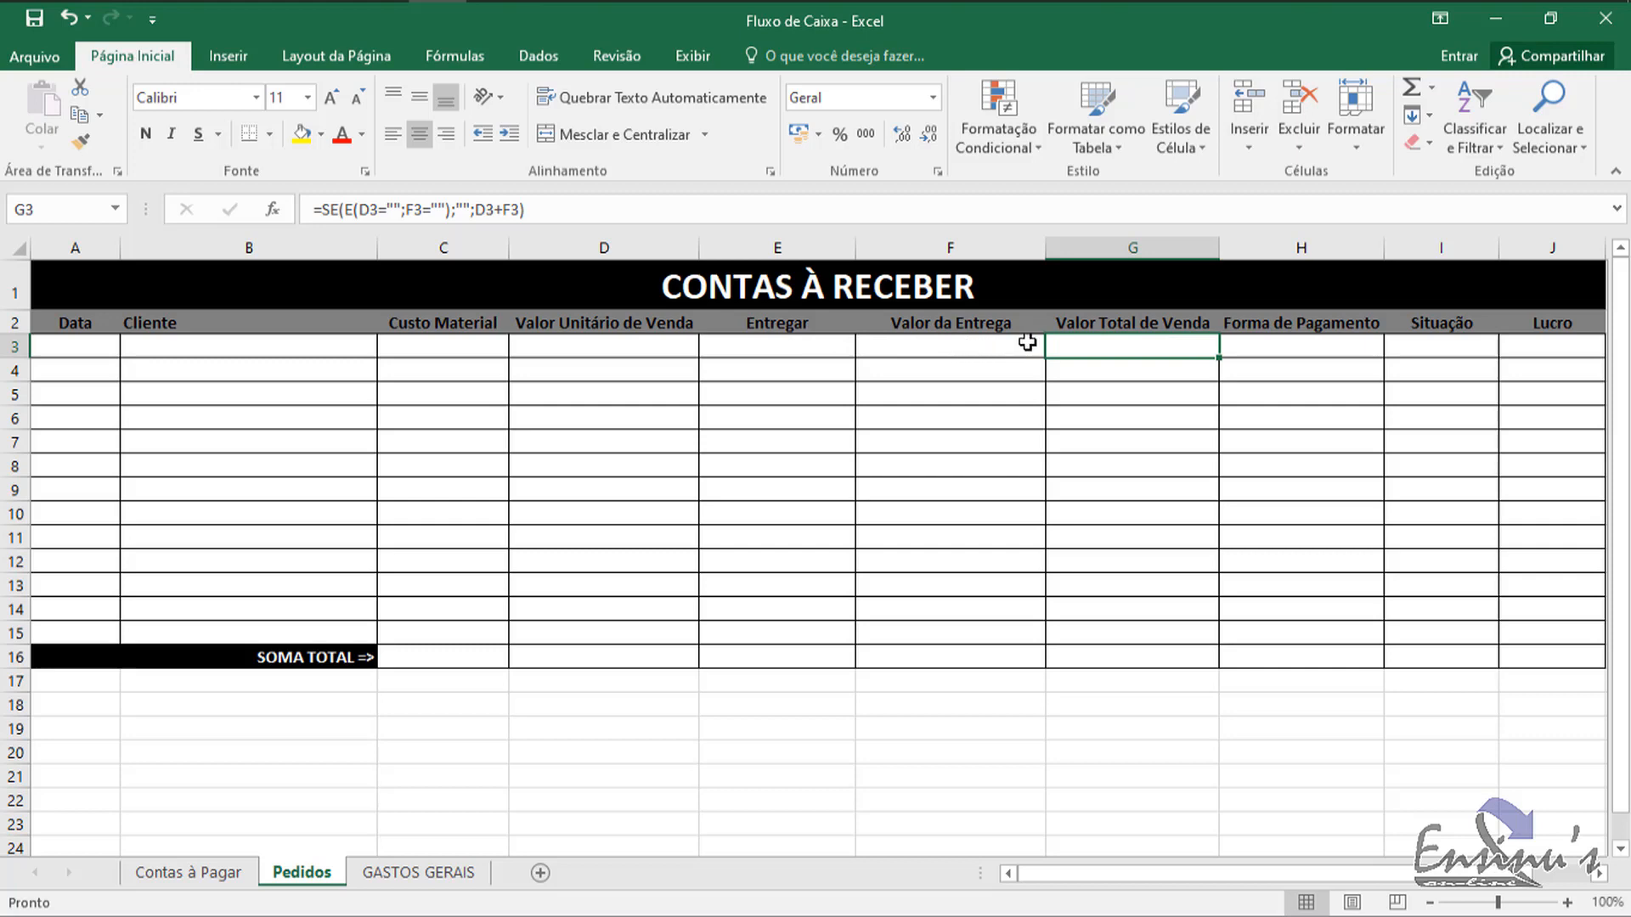
left_click(985, 351)
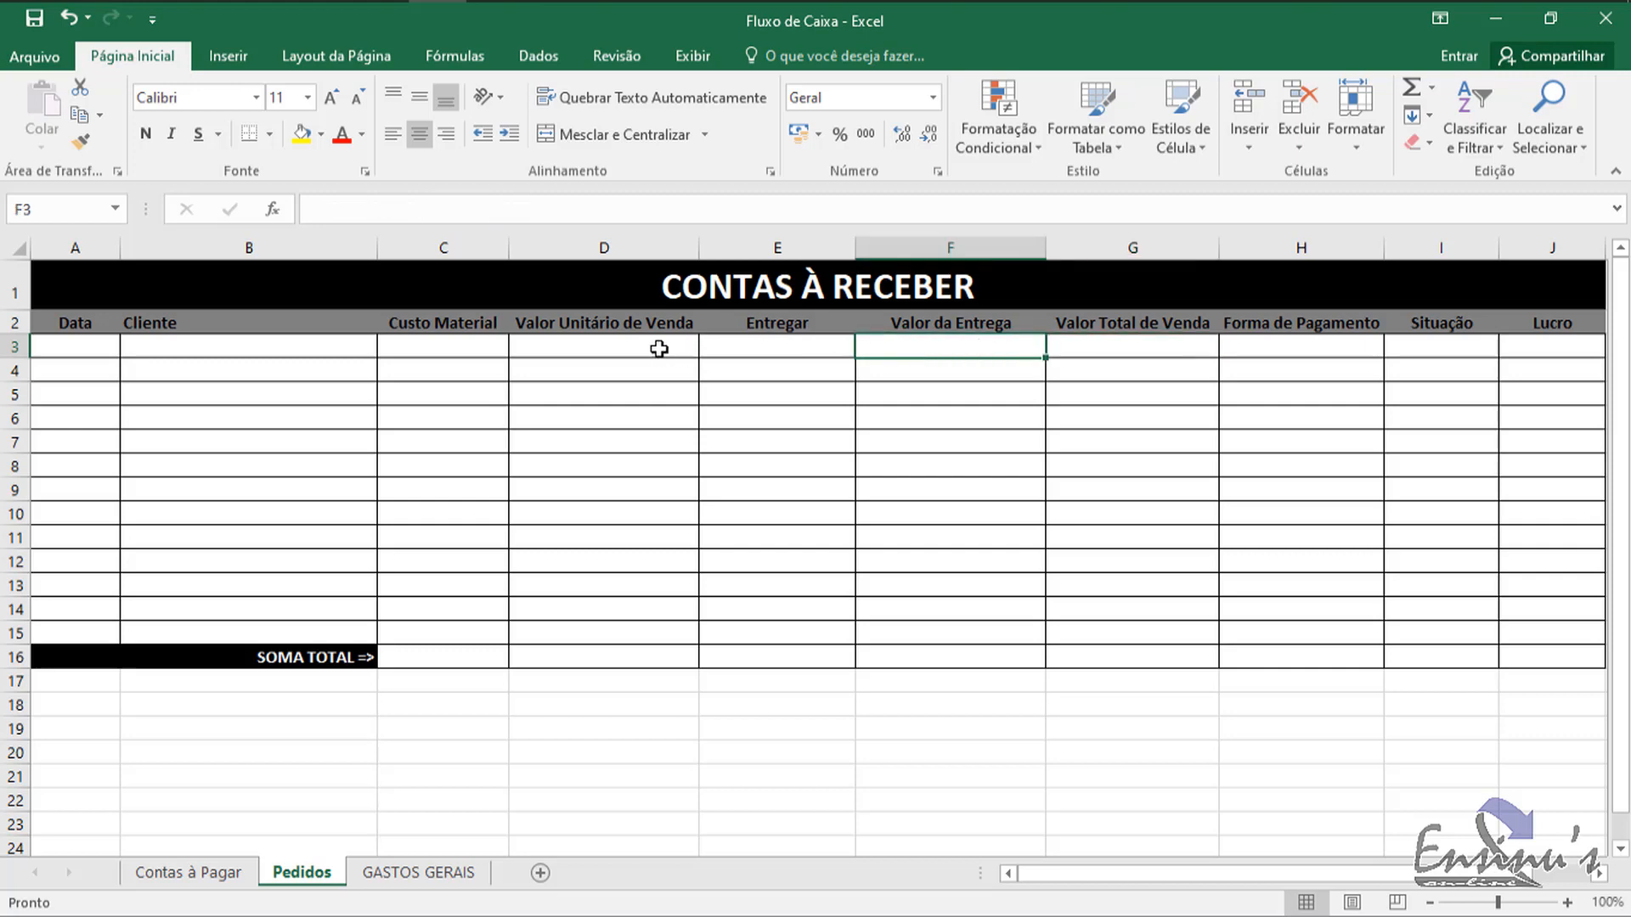
left_click(613, 348)
left_click(1178, 348)
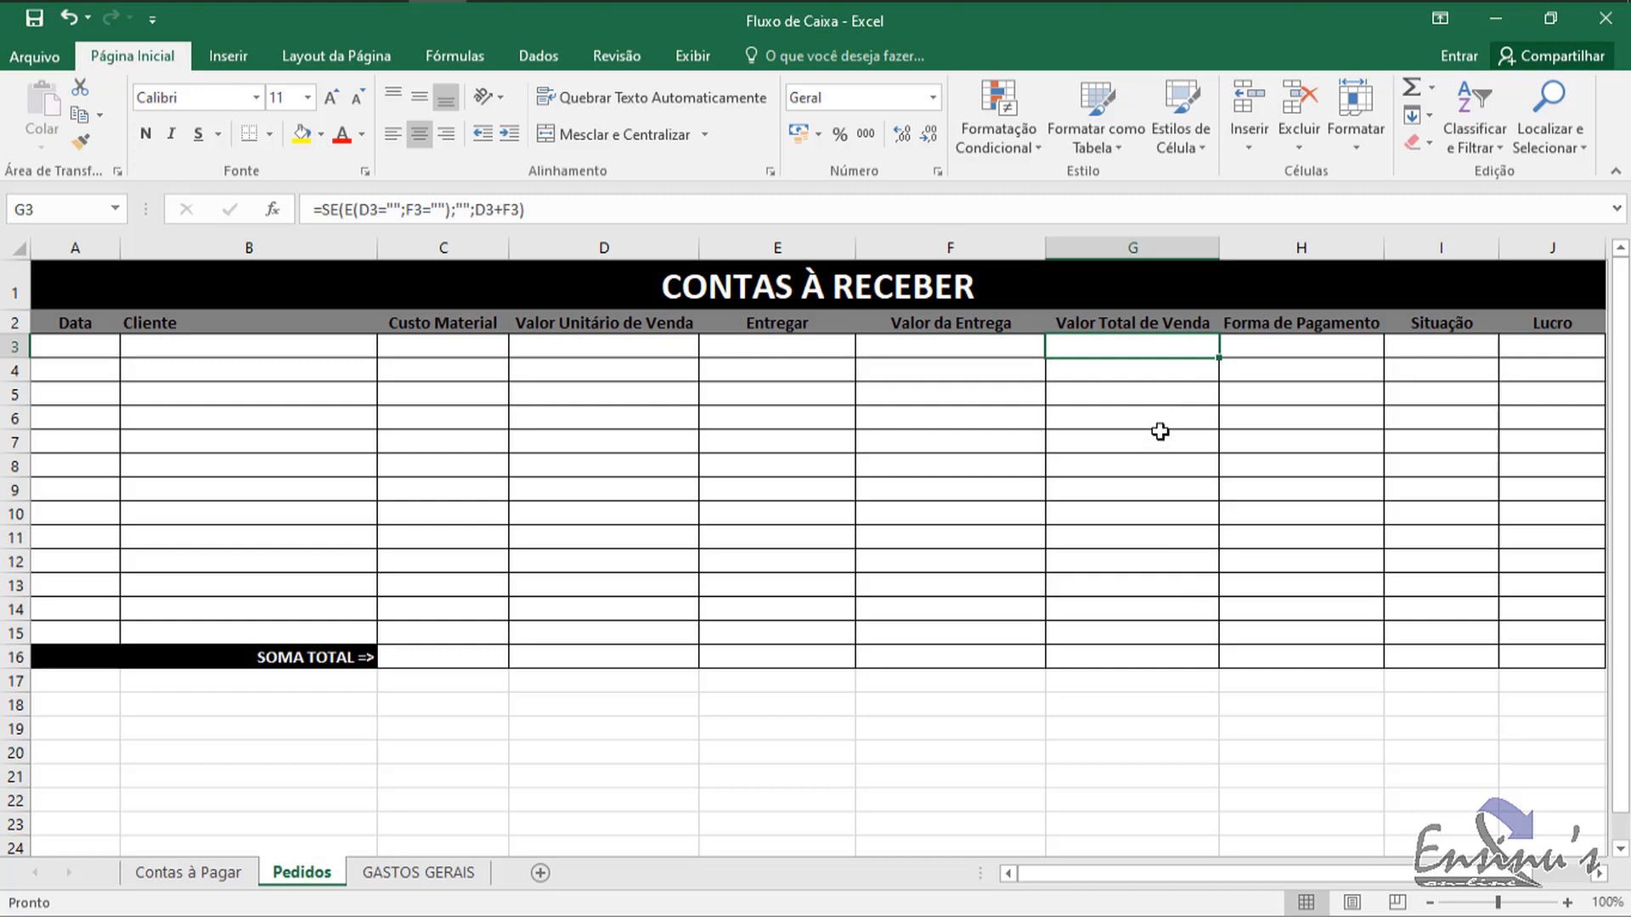
left_click(1330, 346)
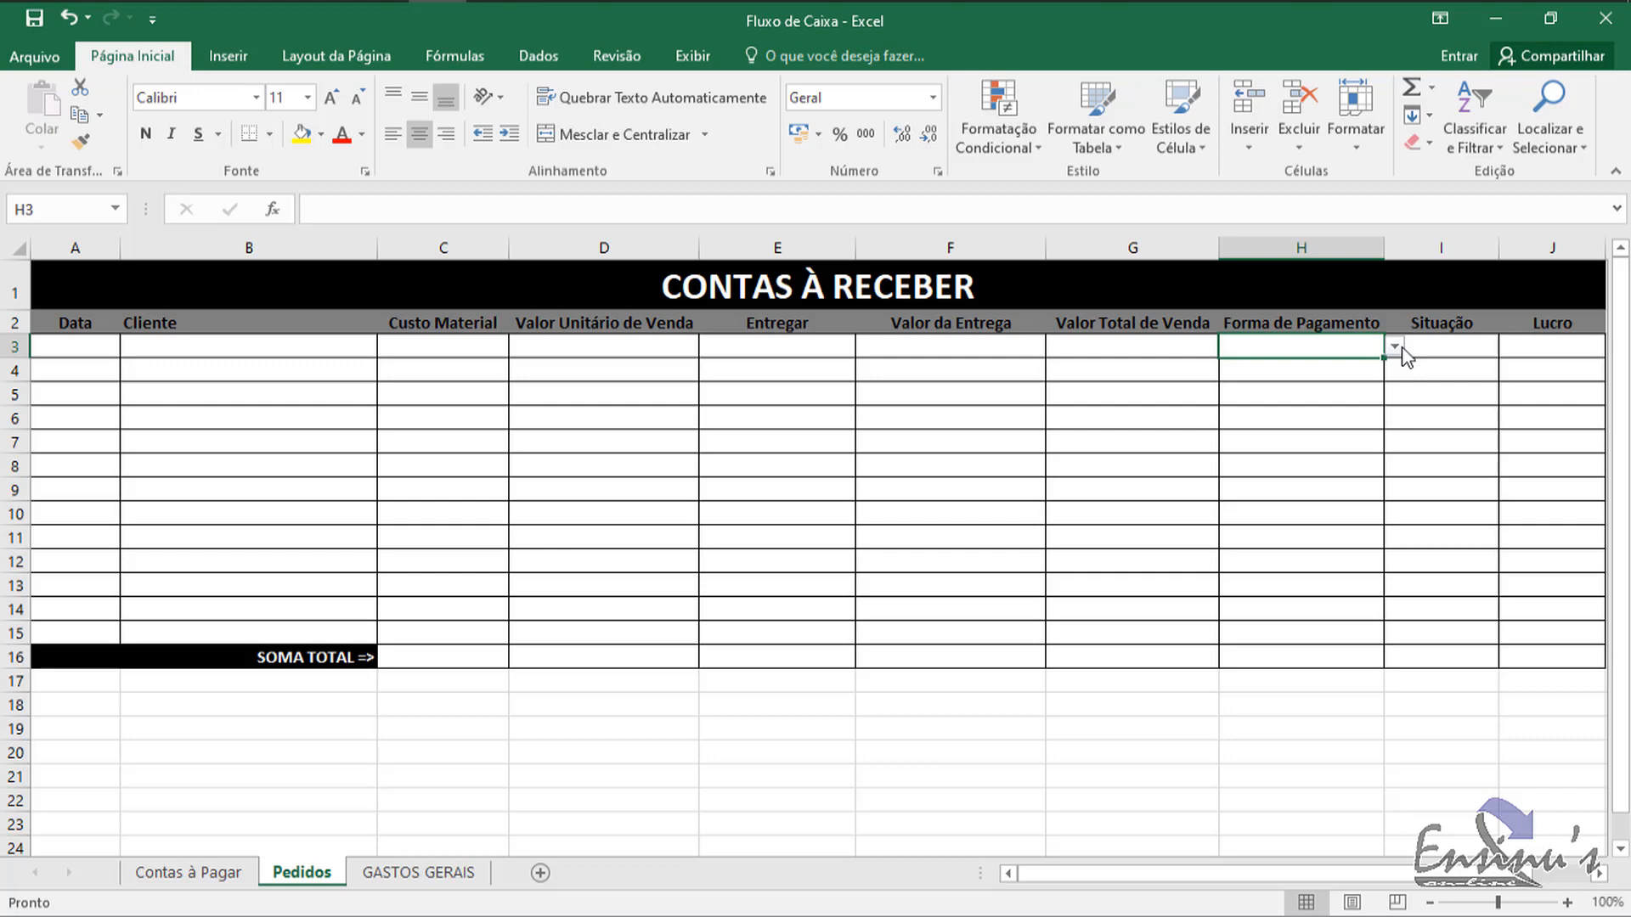
Step: Try Recebido and À Fazer as the Situação in row 3, and clear the cell
left_click(1431, 343)
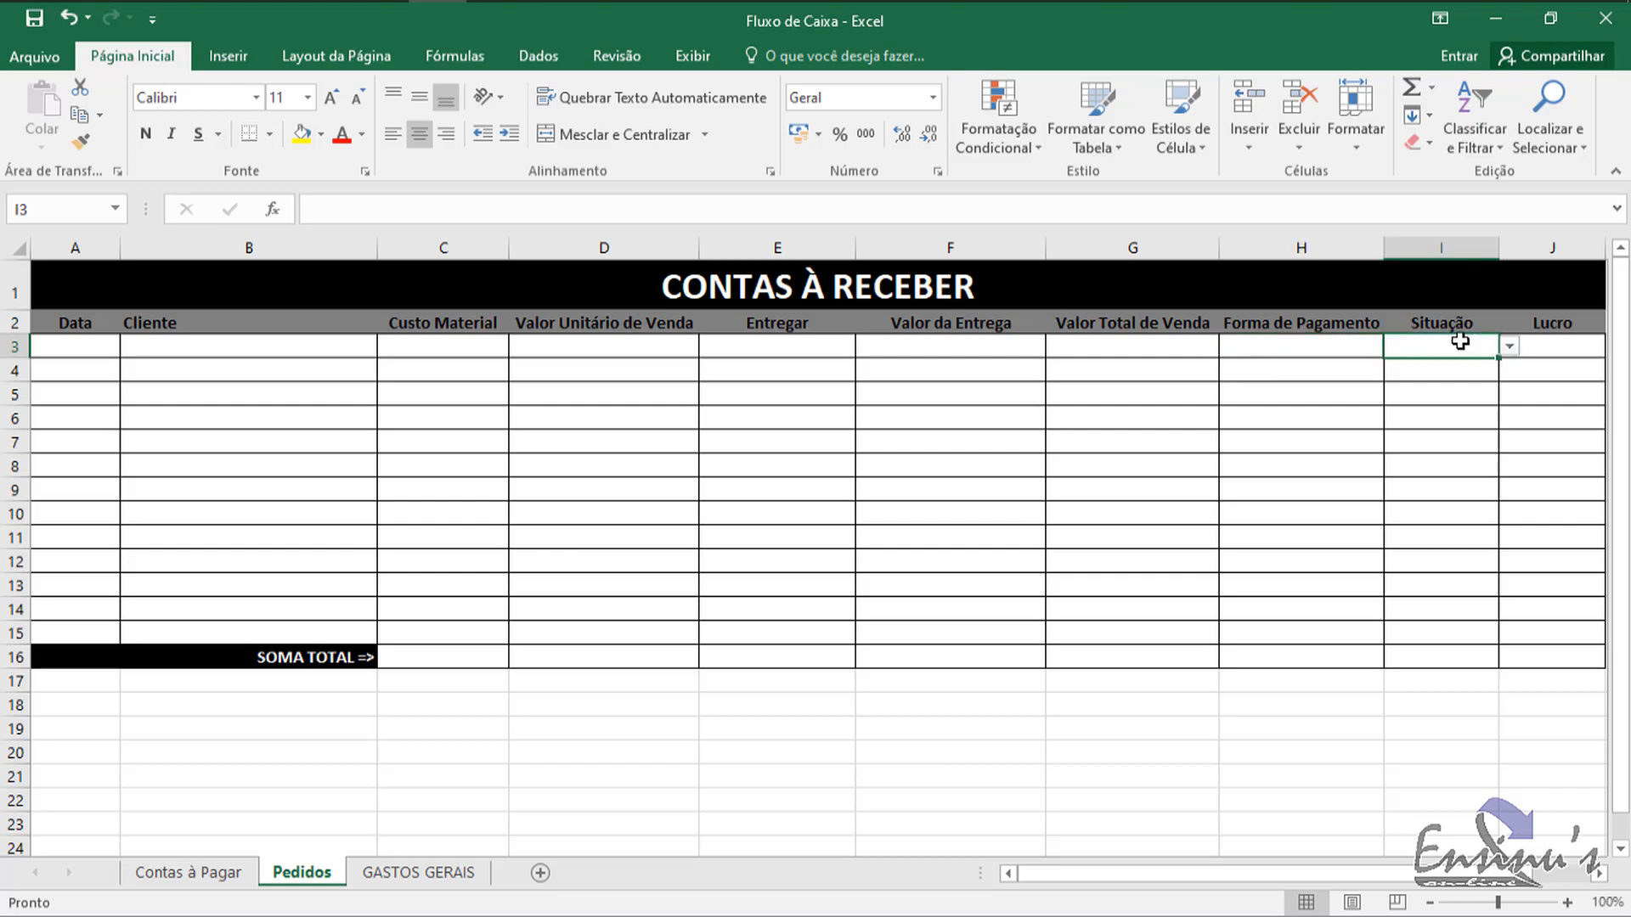
left_click(1510, 346)
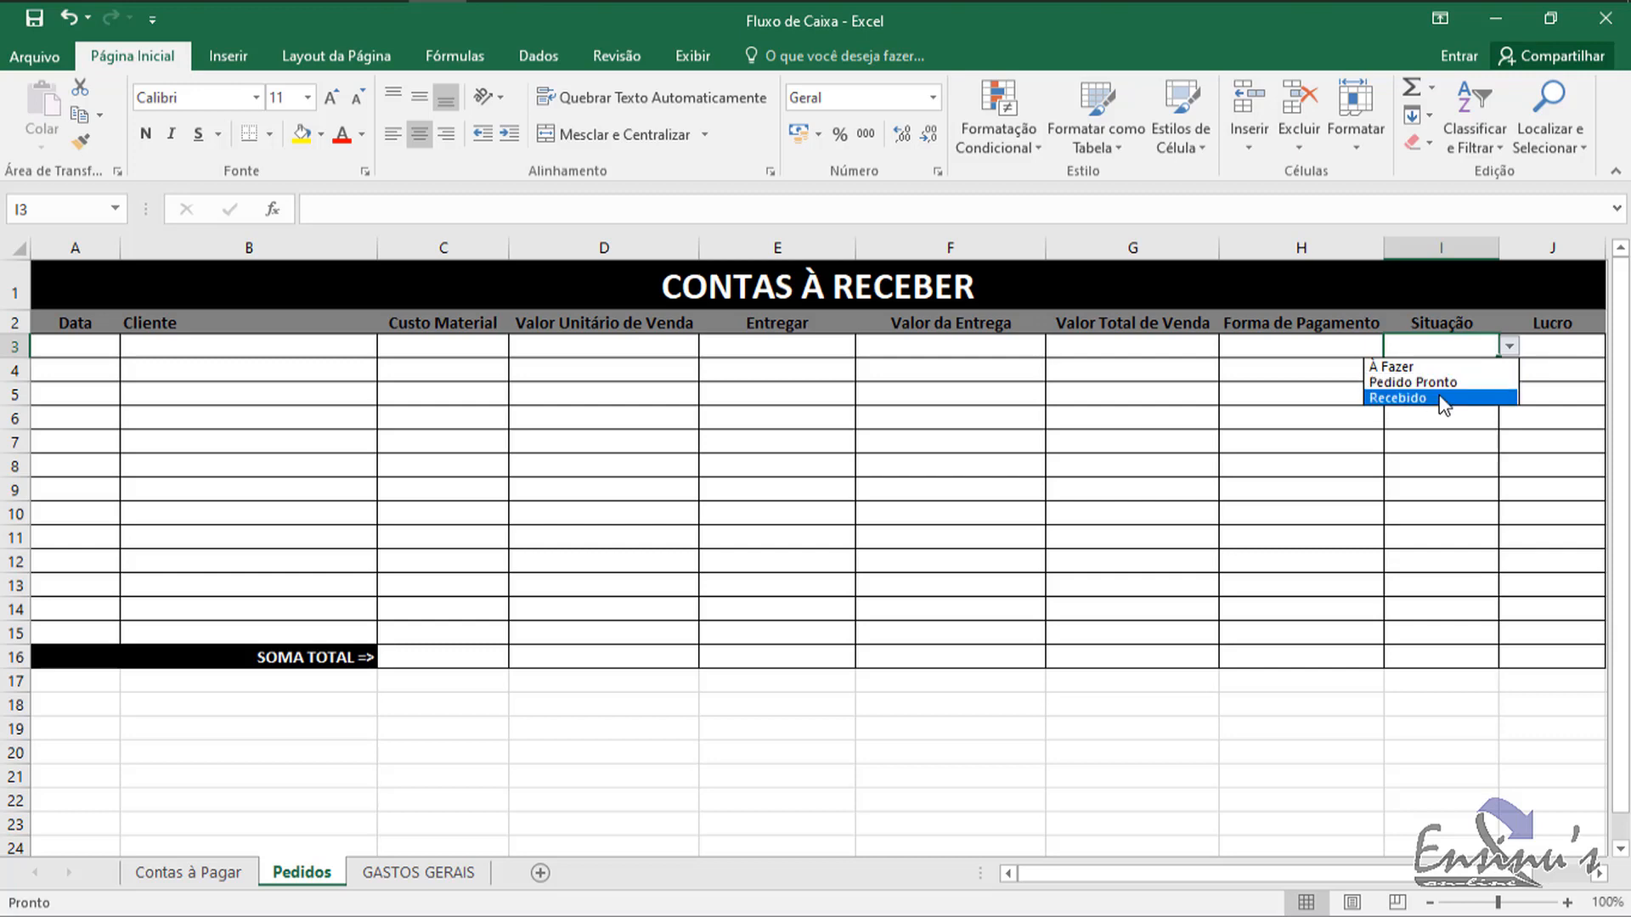
left_click(1398, 399)
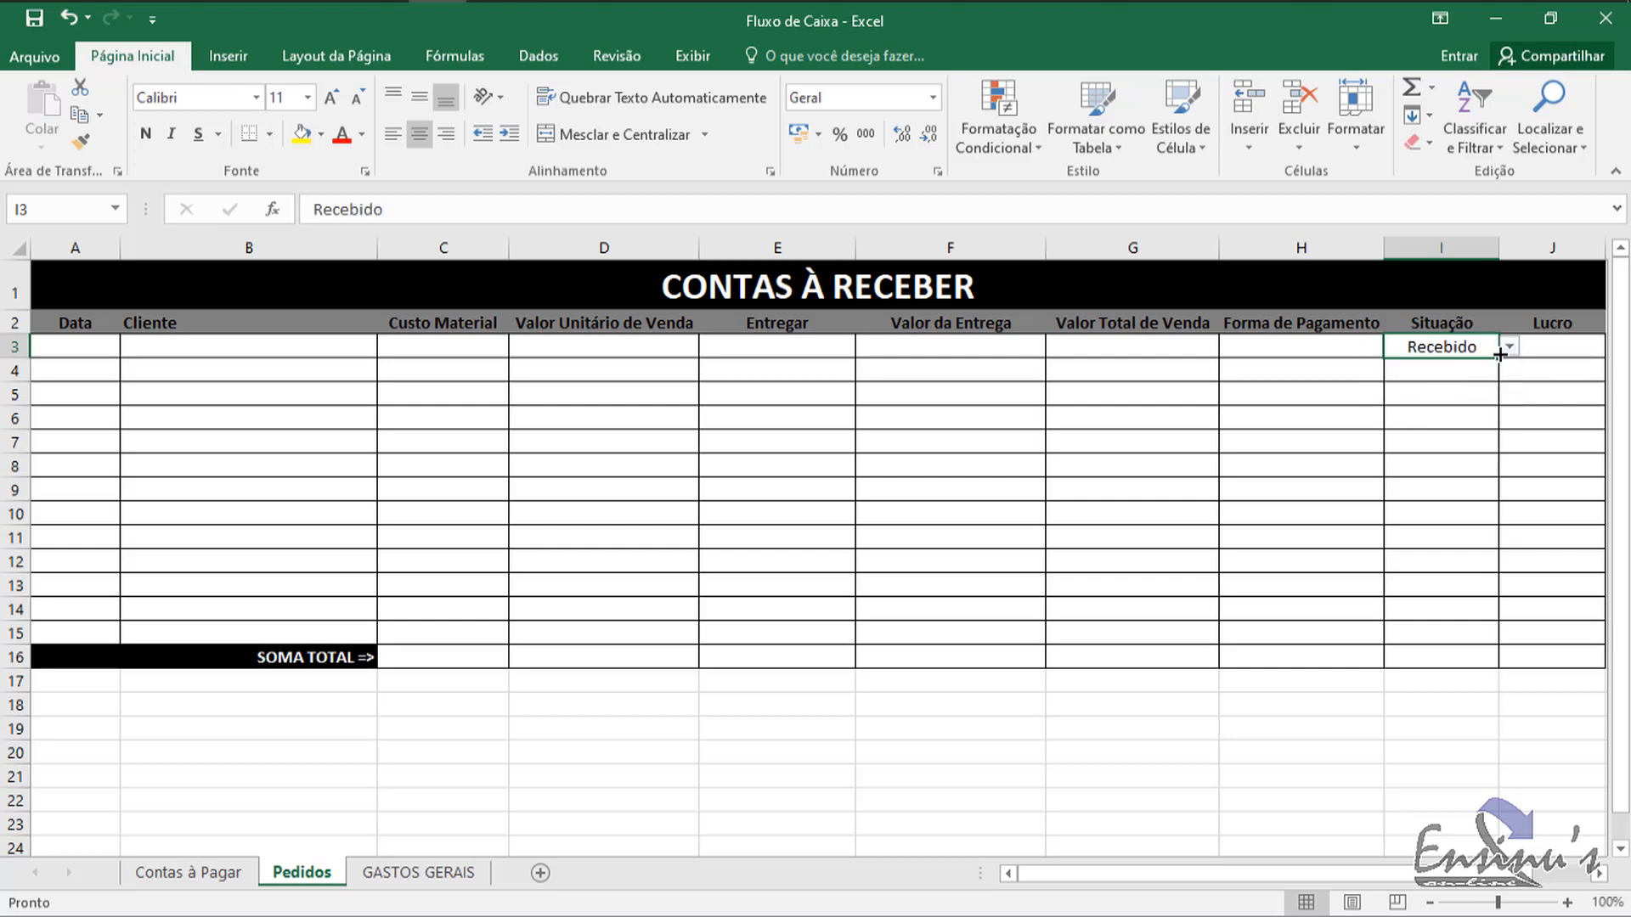
left_click(1509, 347)
left_click(1410, 365)
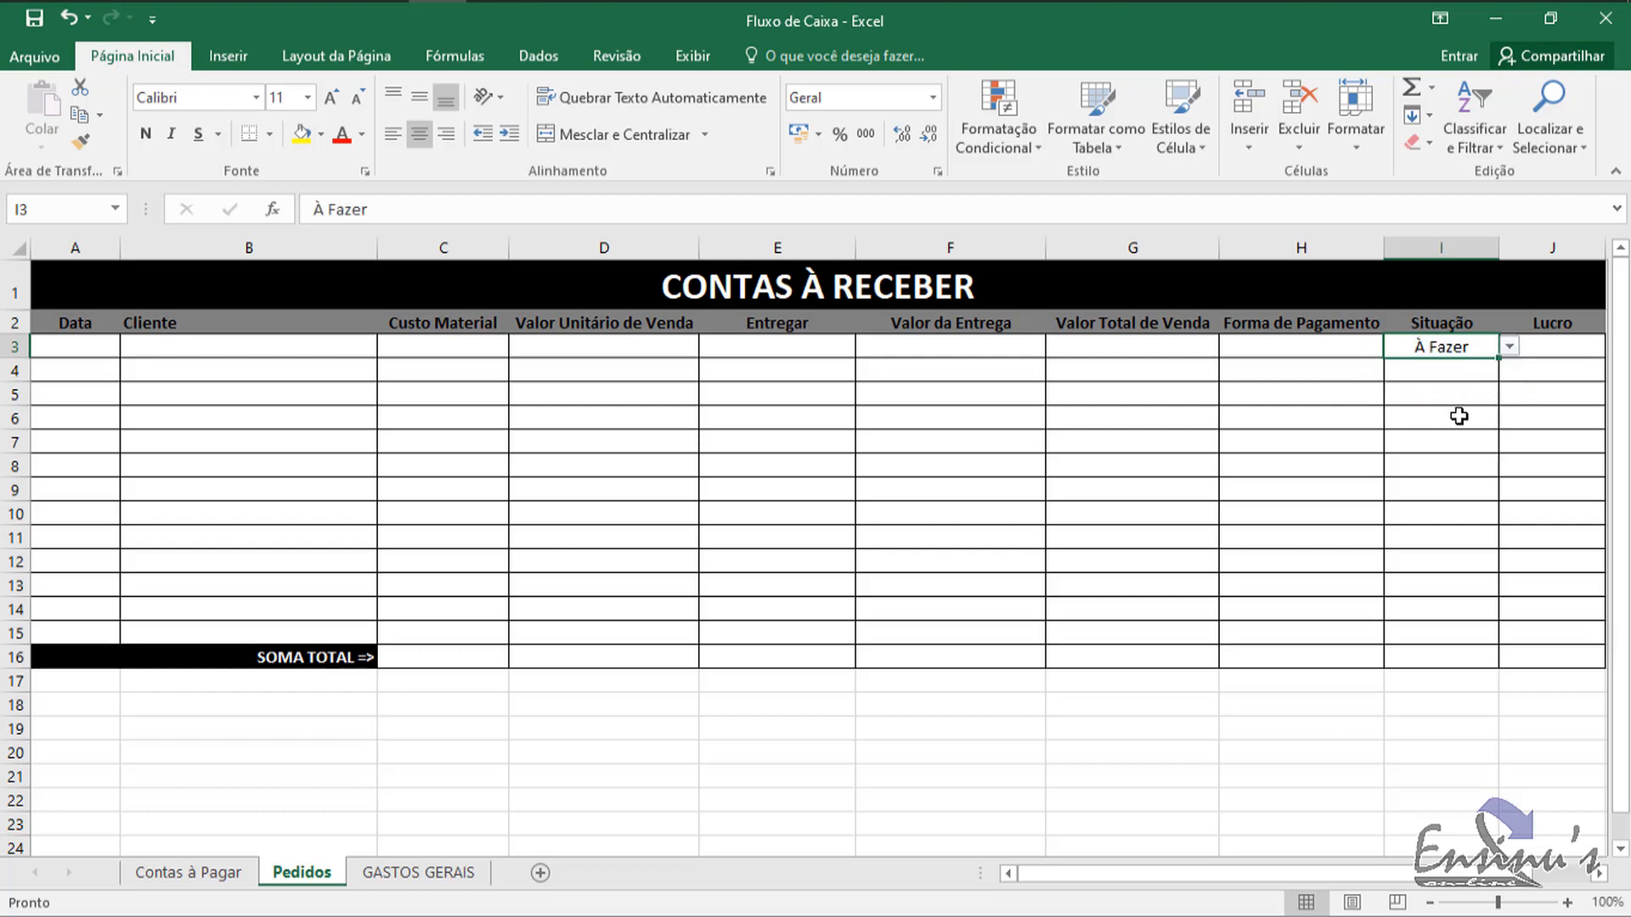
key("Delete")
Step: Examine the Lucro formula in row 3 and its source cells, Valor Total de Venda and Custo Material
left_click(1548, 345)
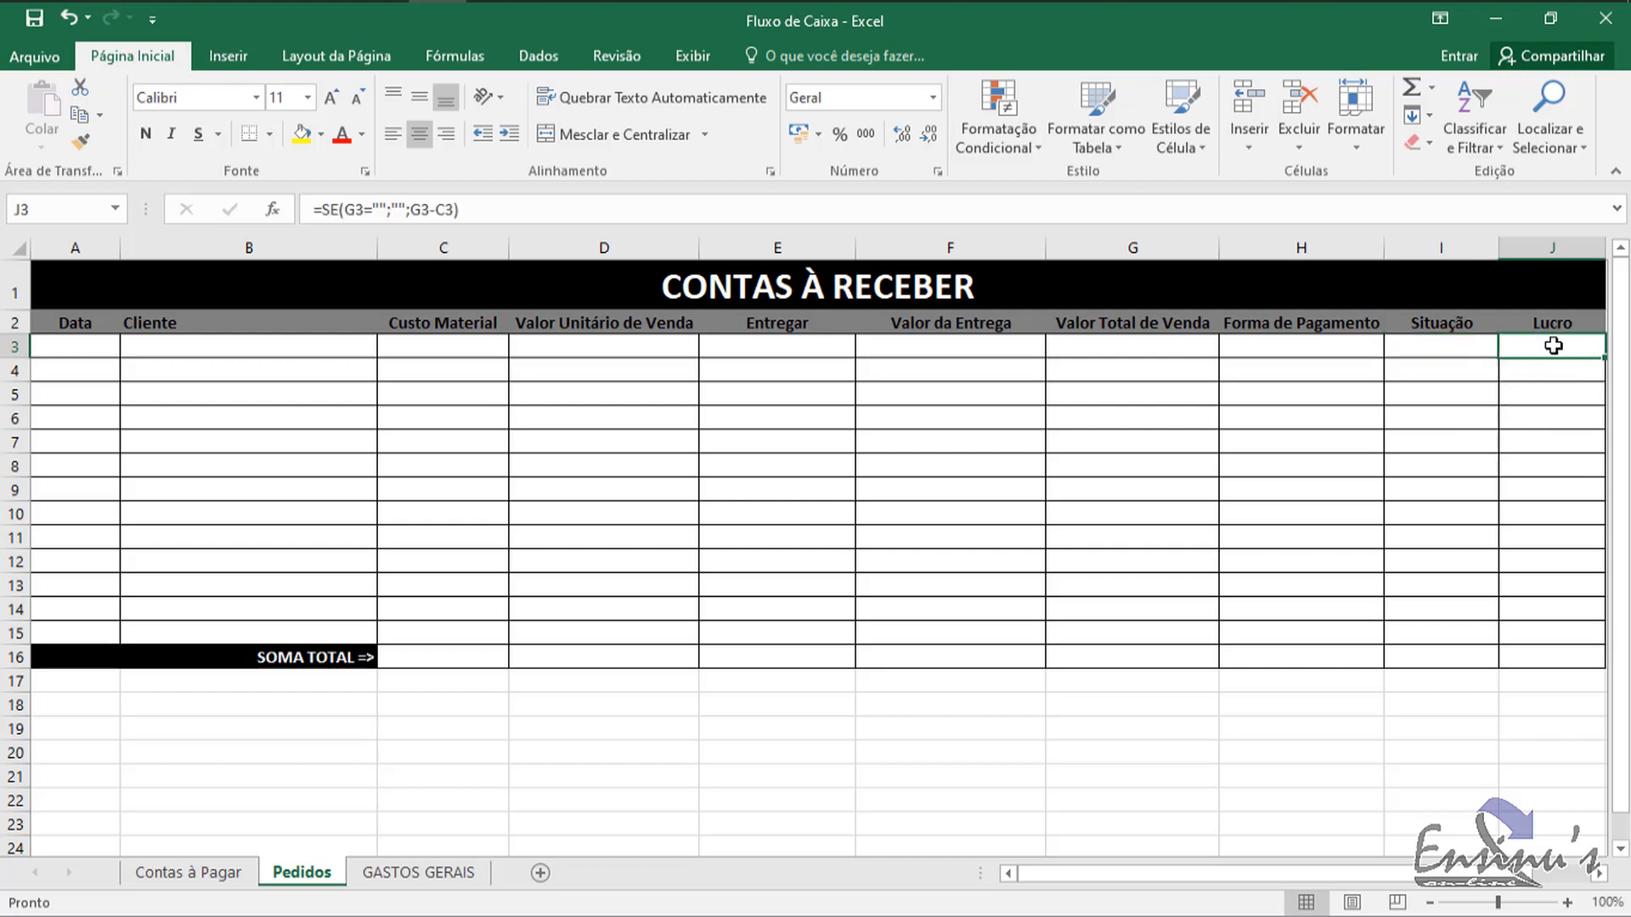
left_click(1139, 344)
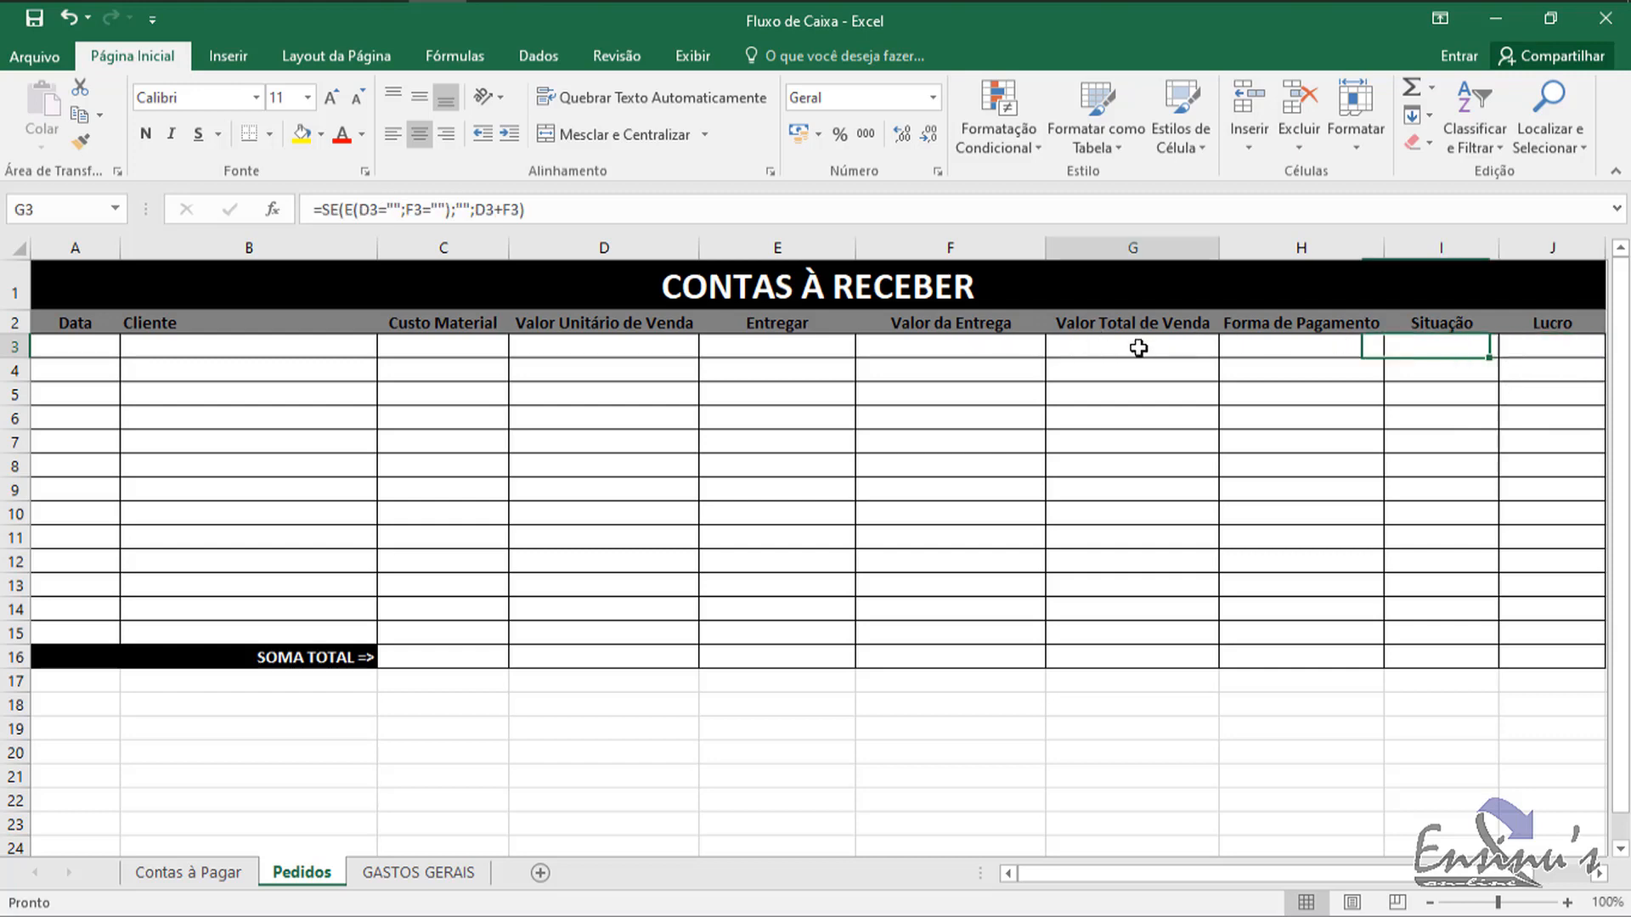
left_click(457, 351)
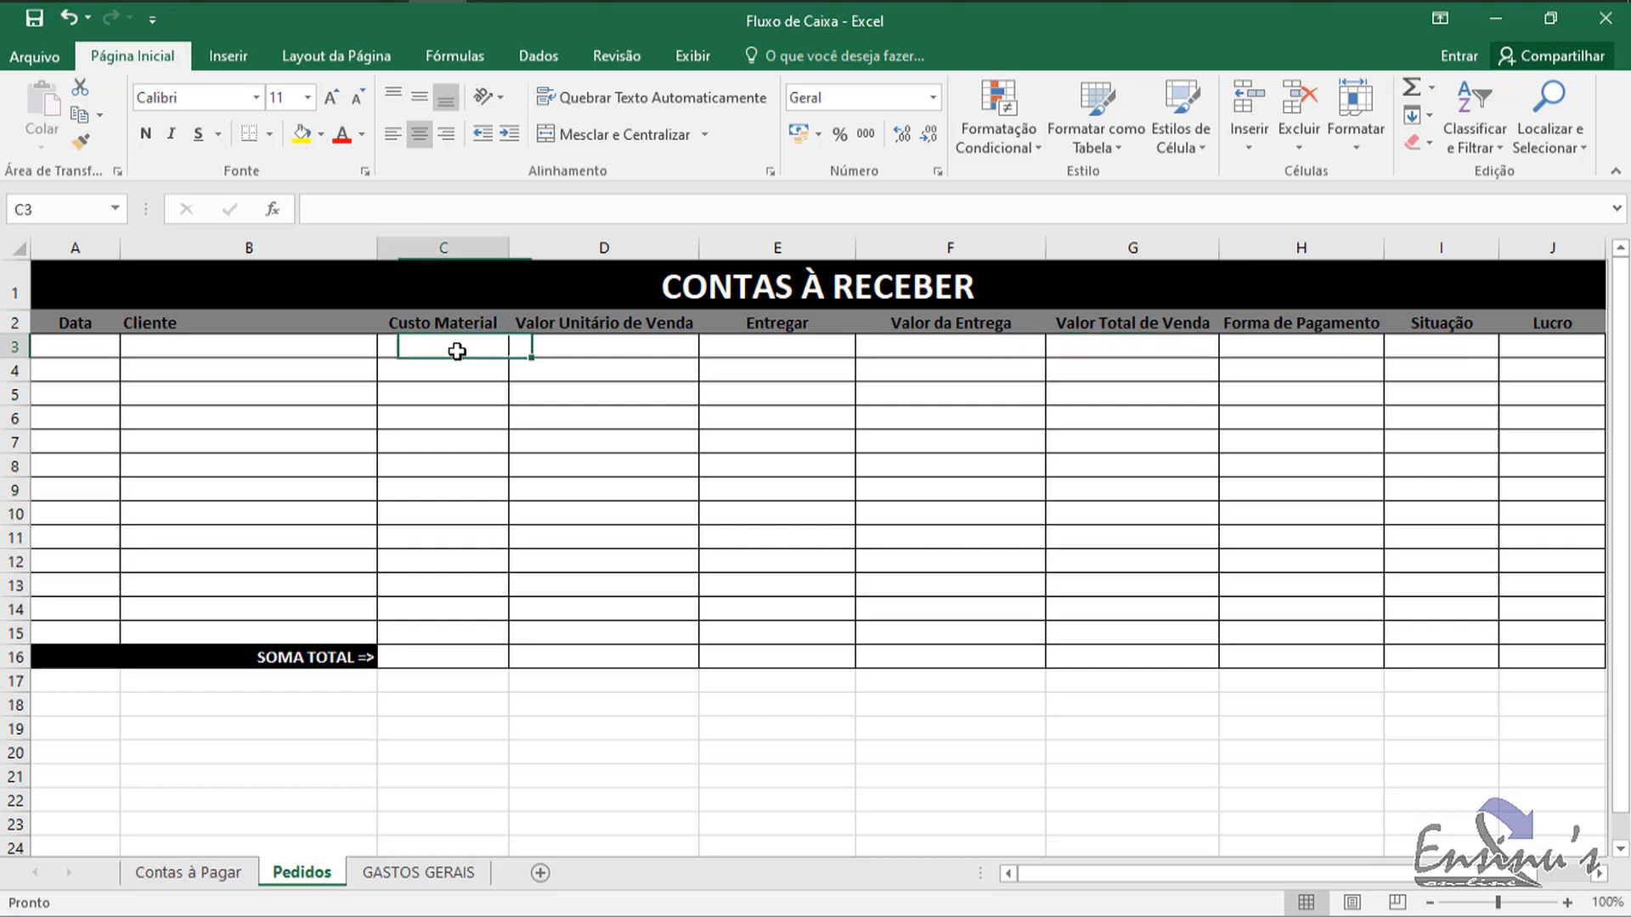
left_click(1588, 346)
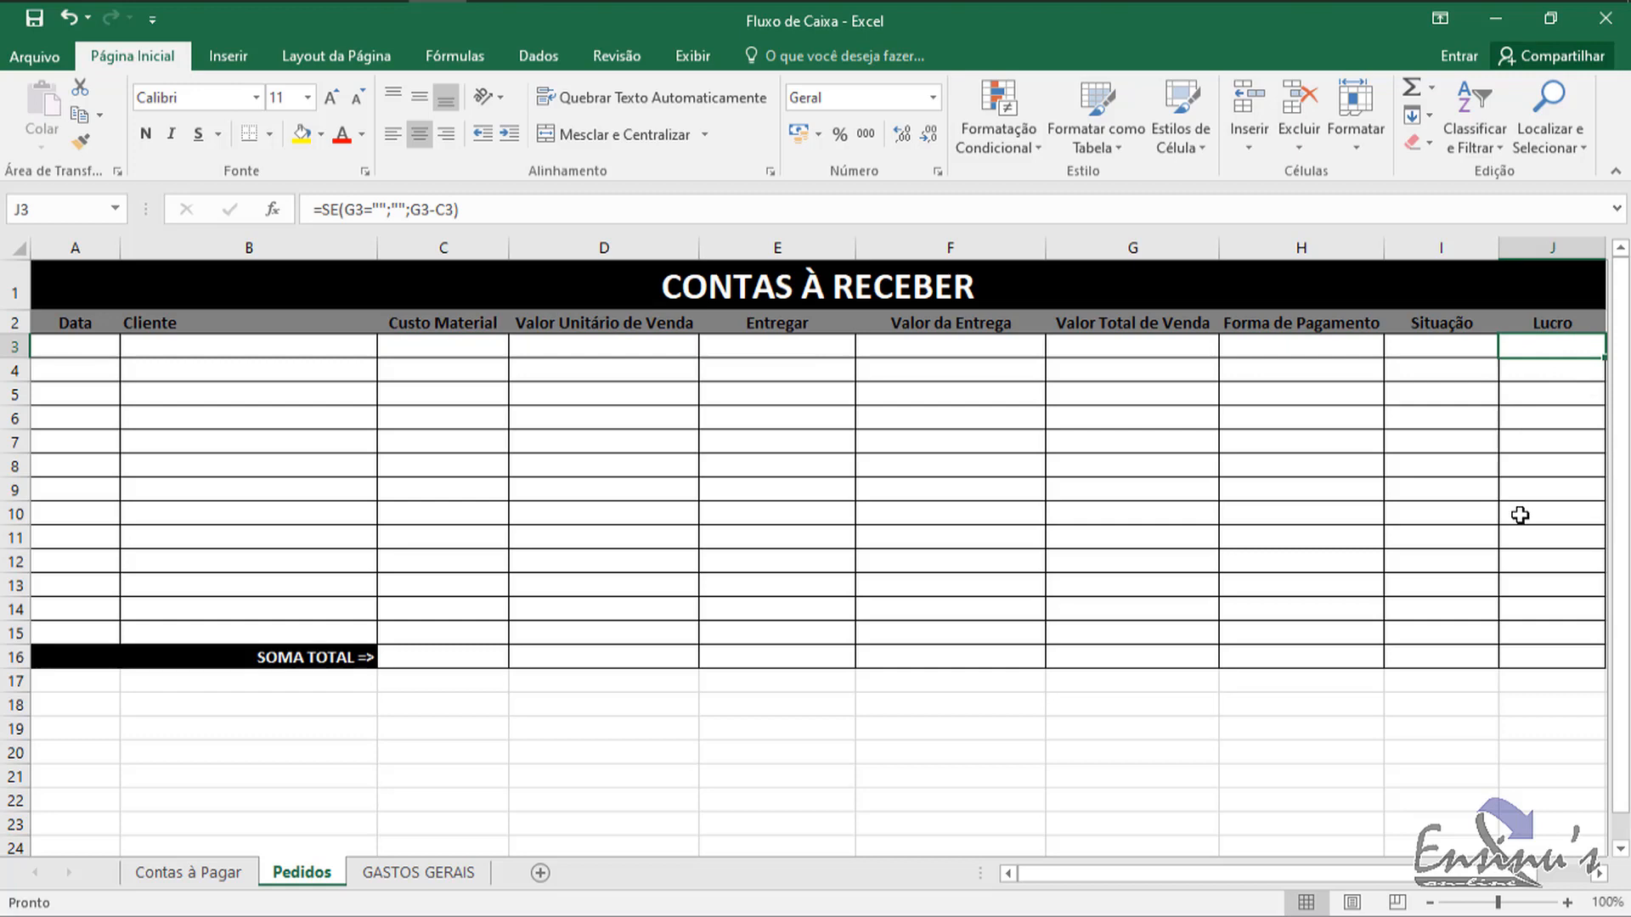
Step: View the Contas à Pagar and GASTOS GERAIS sheets, and return to the Pedidos sheet
left_click(191, 875)
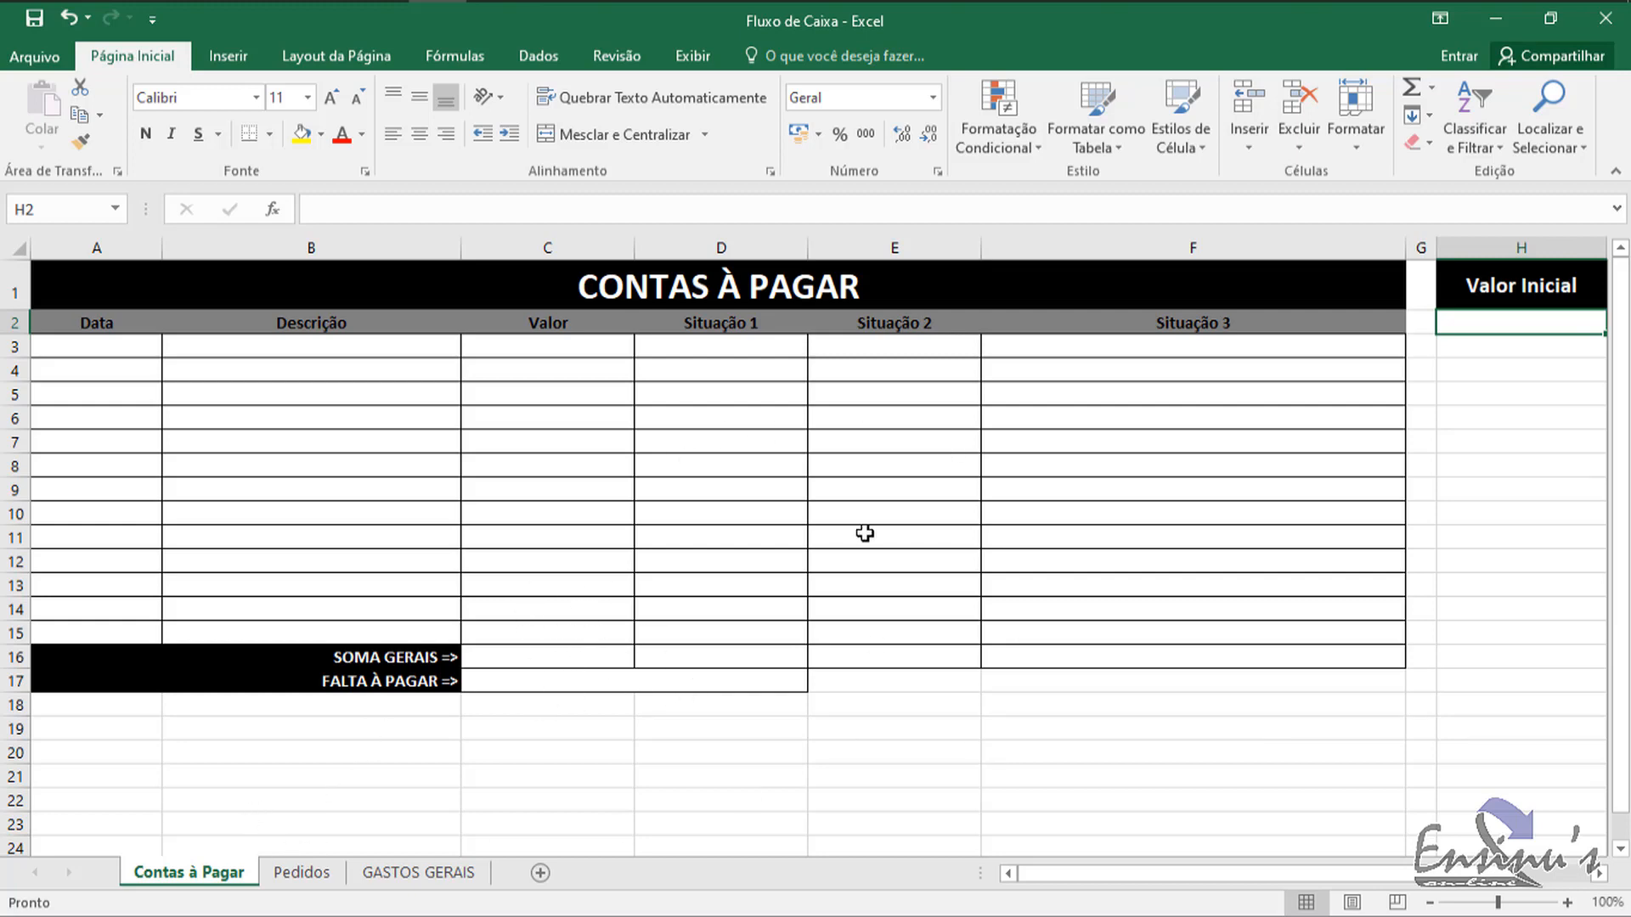
left_click(416, 875)
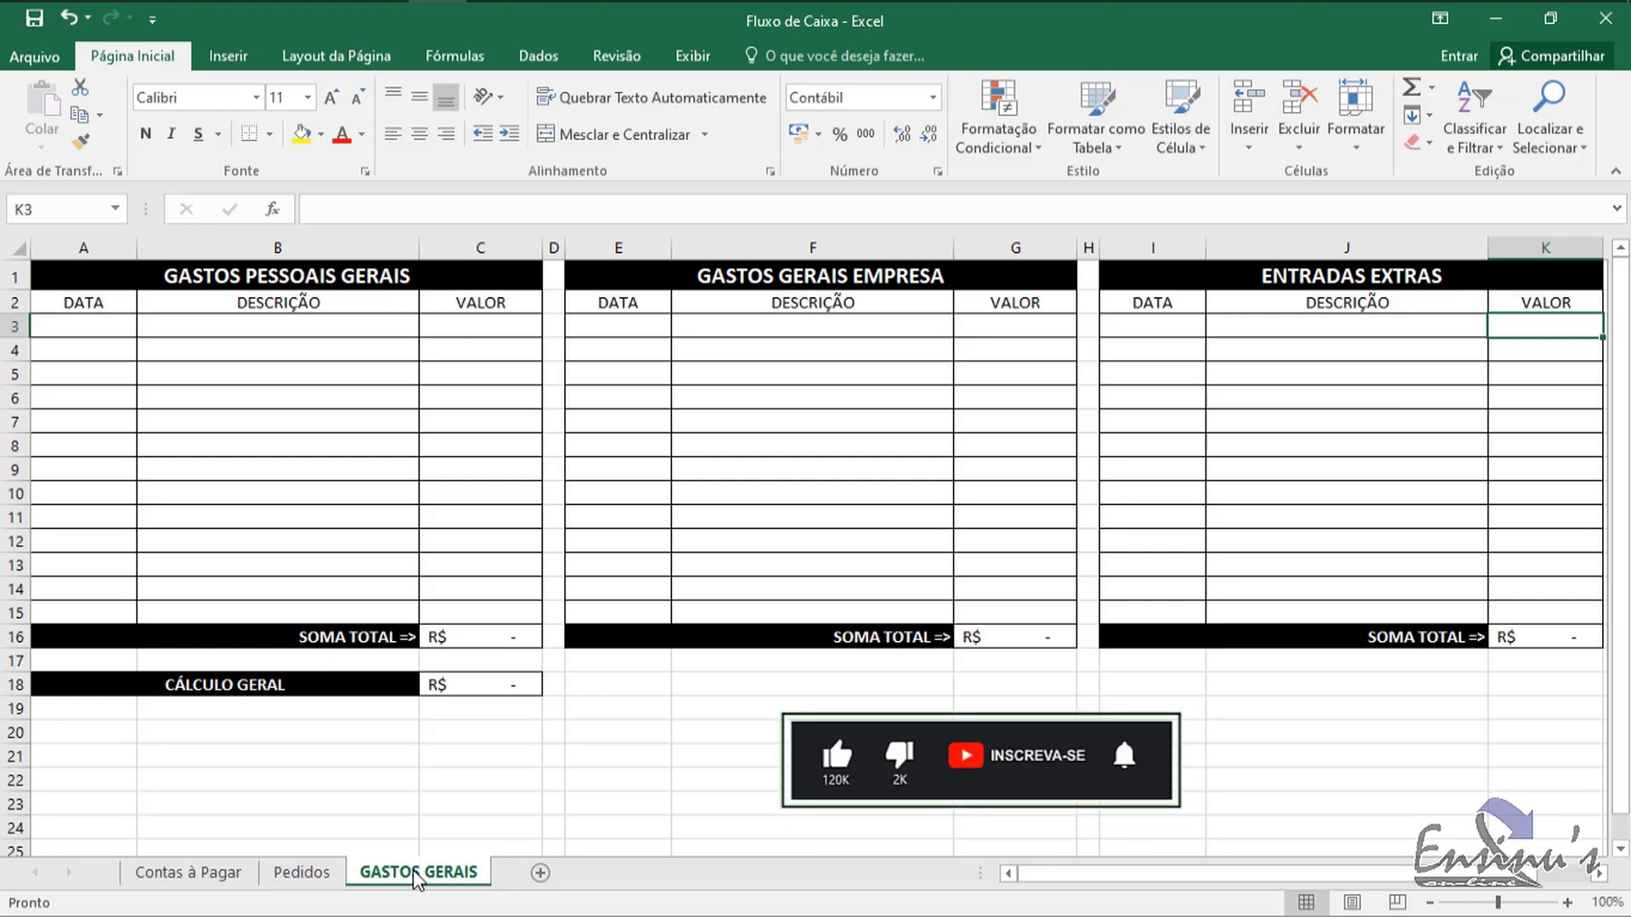
left_click(310, 873)
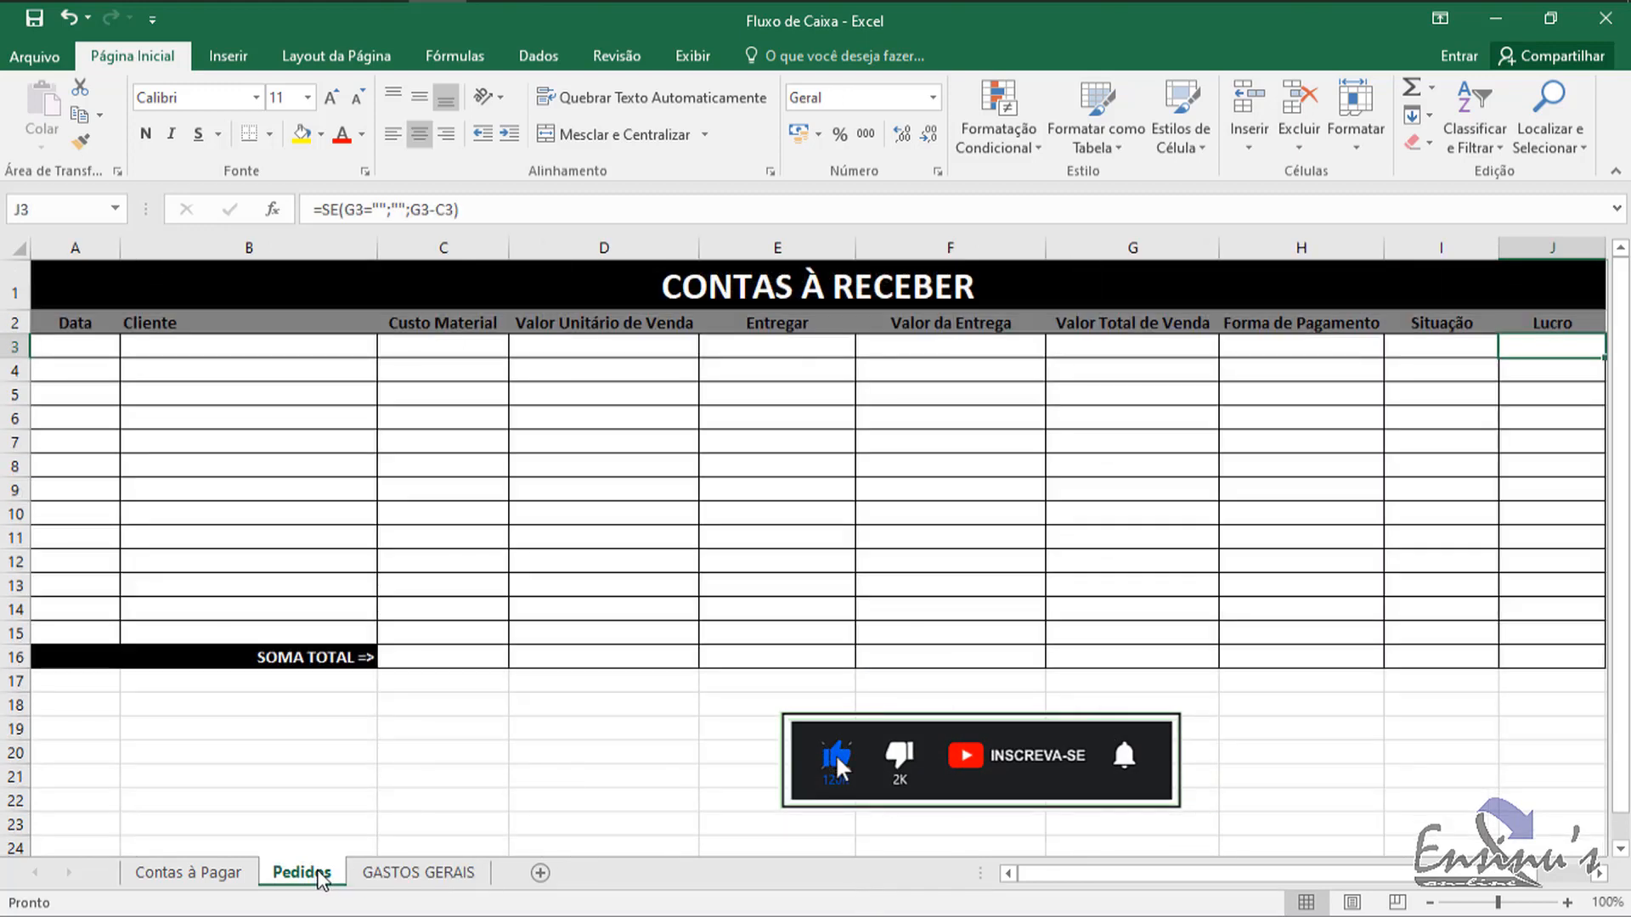
Step: Compare the layouts of the Contas à Pagar, Pedidos and GASTOS GERAIS sheets
left_click(229, 875)
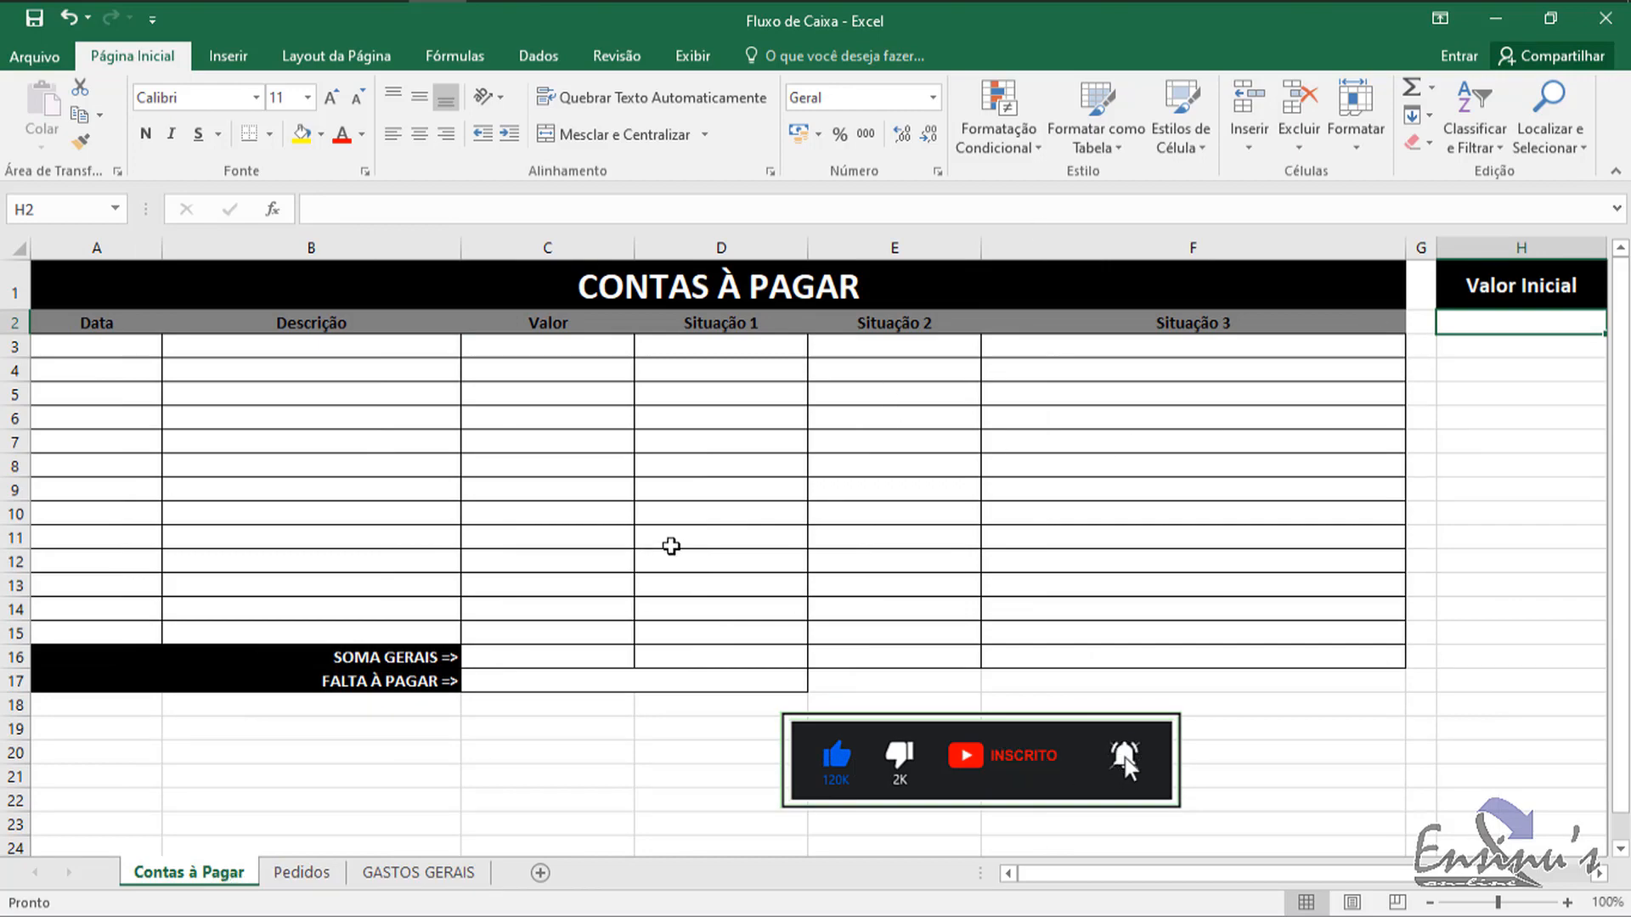
left_click(298, 875)
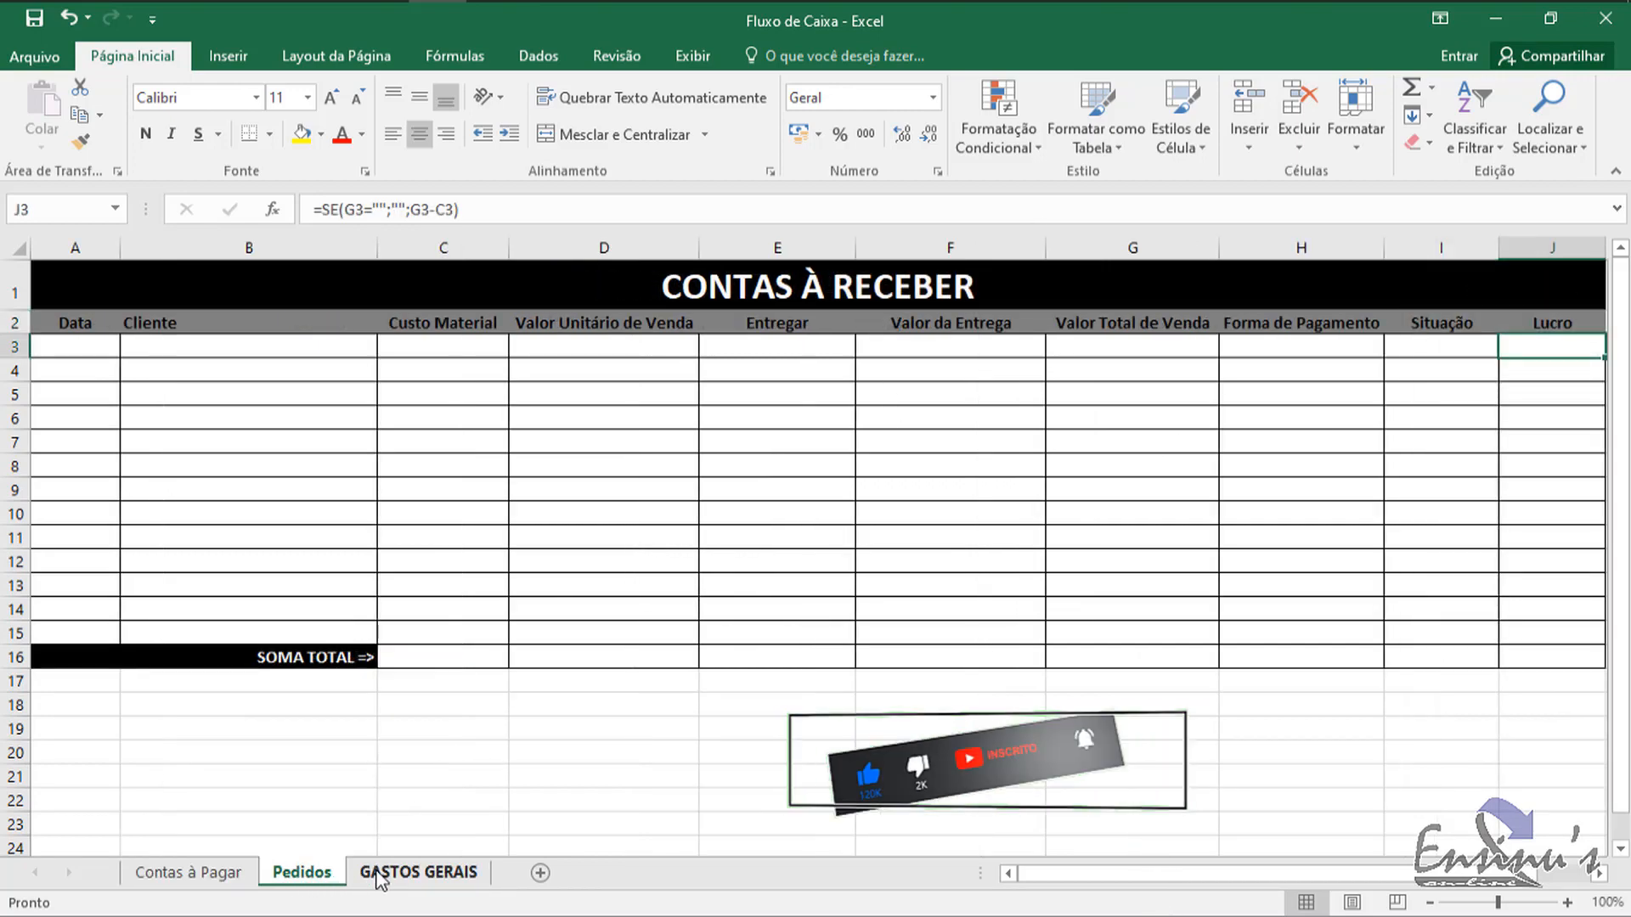
left_click(378, 877)
left_click(327, 876)
left_click(370, 876)
left_click(340, 880)
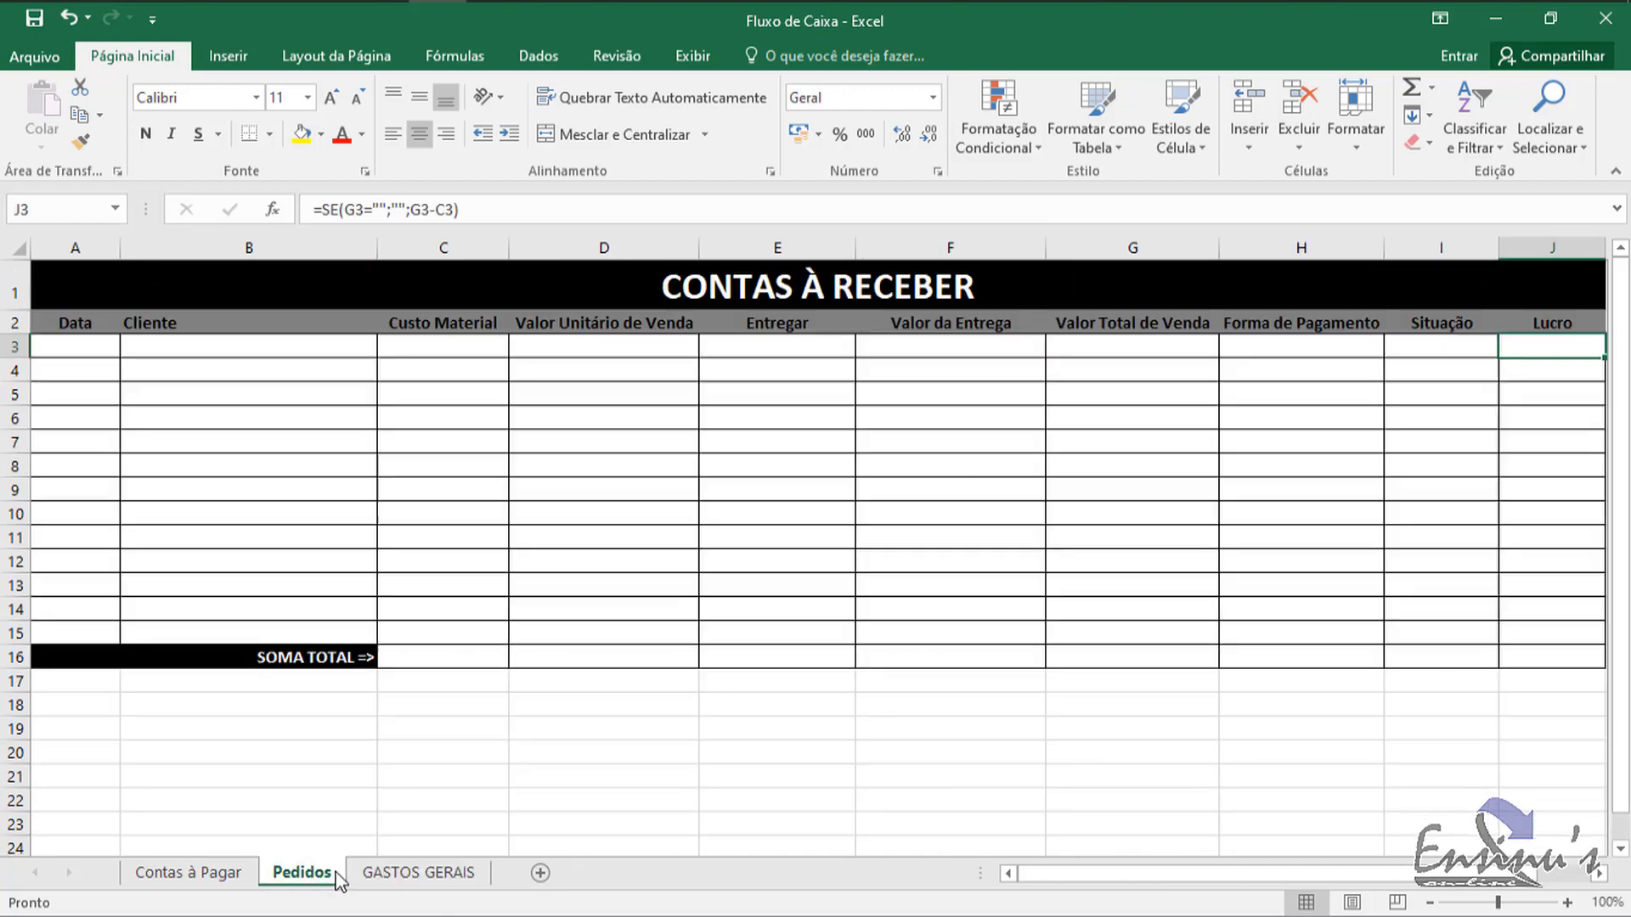
left_click(369, 876)
left_click(332, 876)
left_click(366, 876)
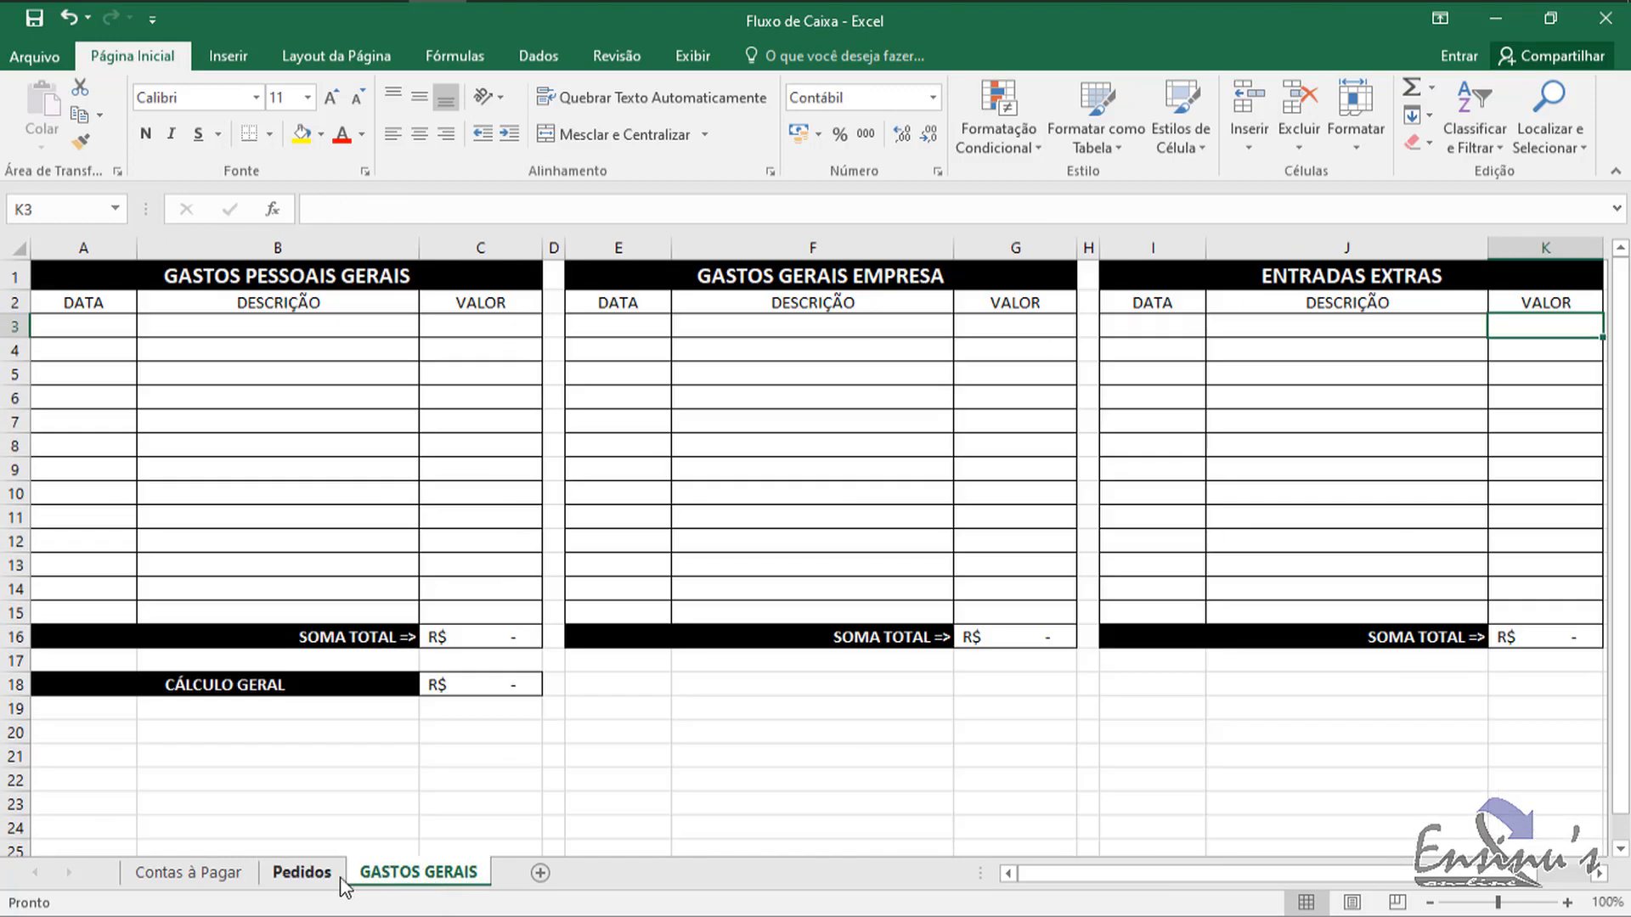
left_click(340, 877)
left_click(408, 877)
left_click(197, 880)
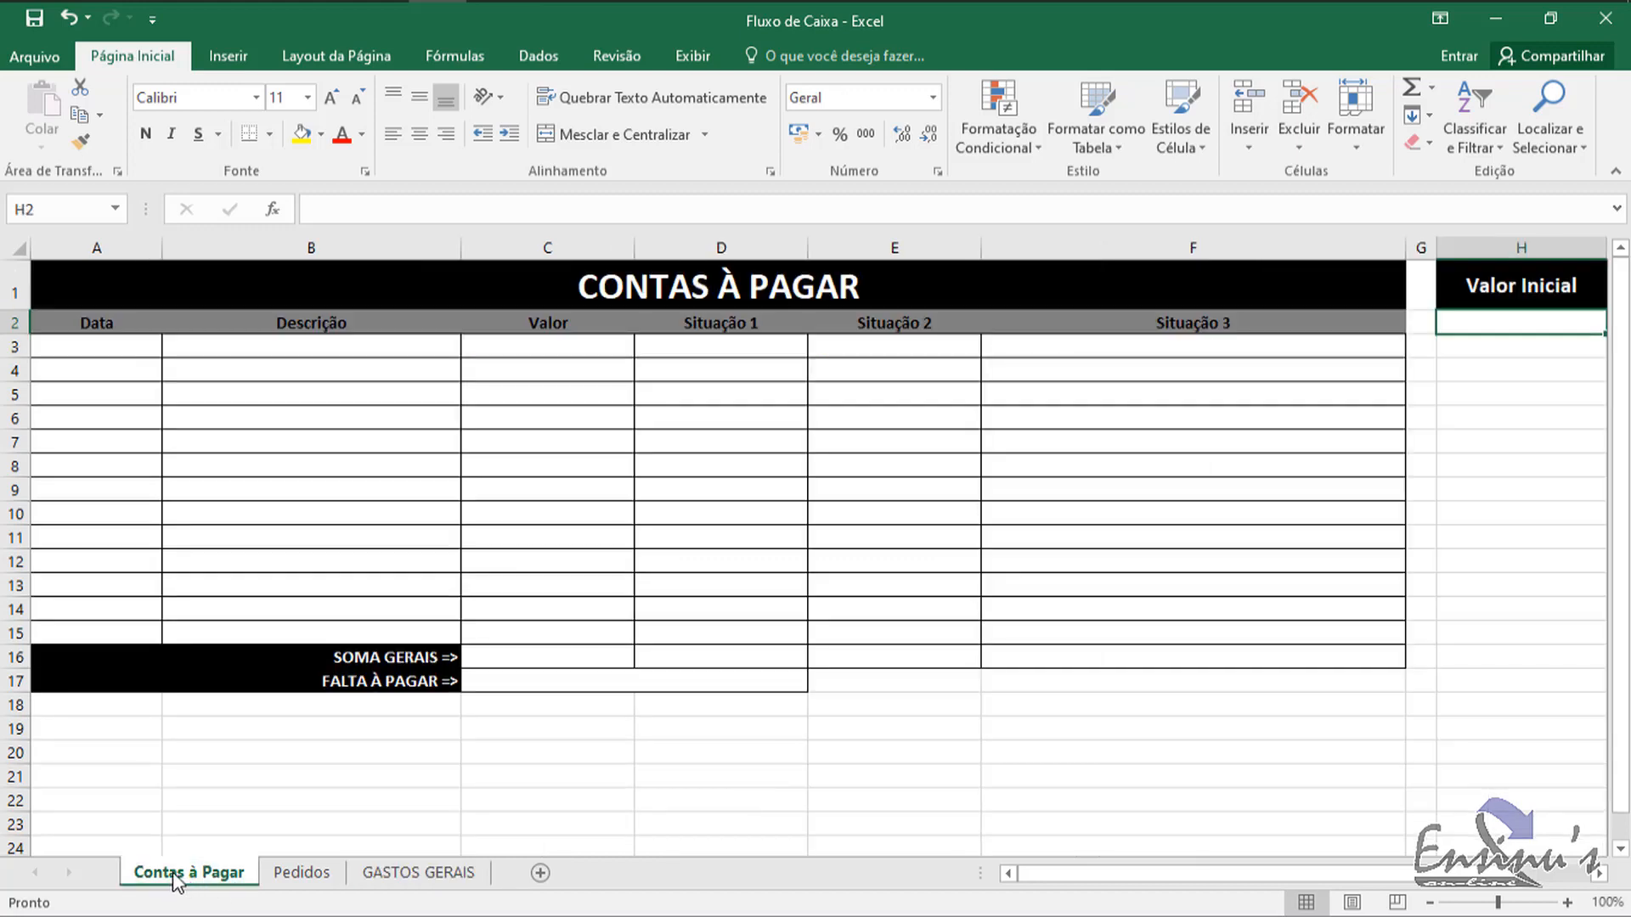
left_click(435, 880)
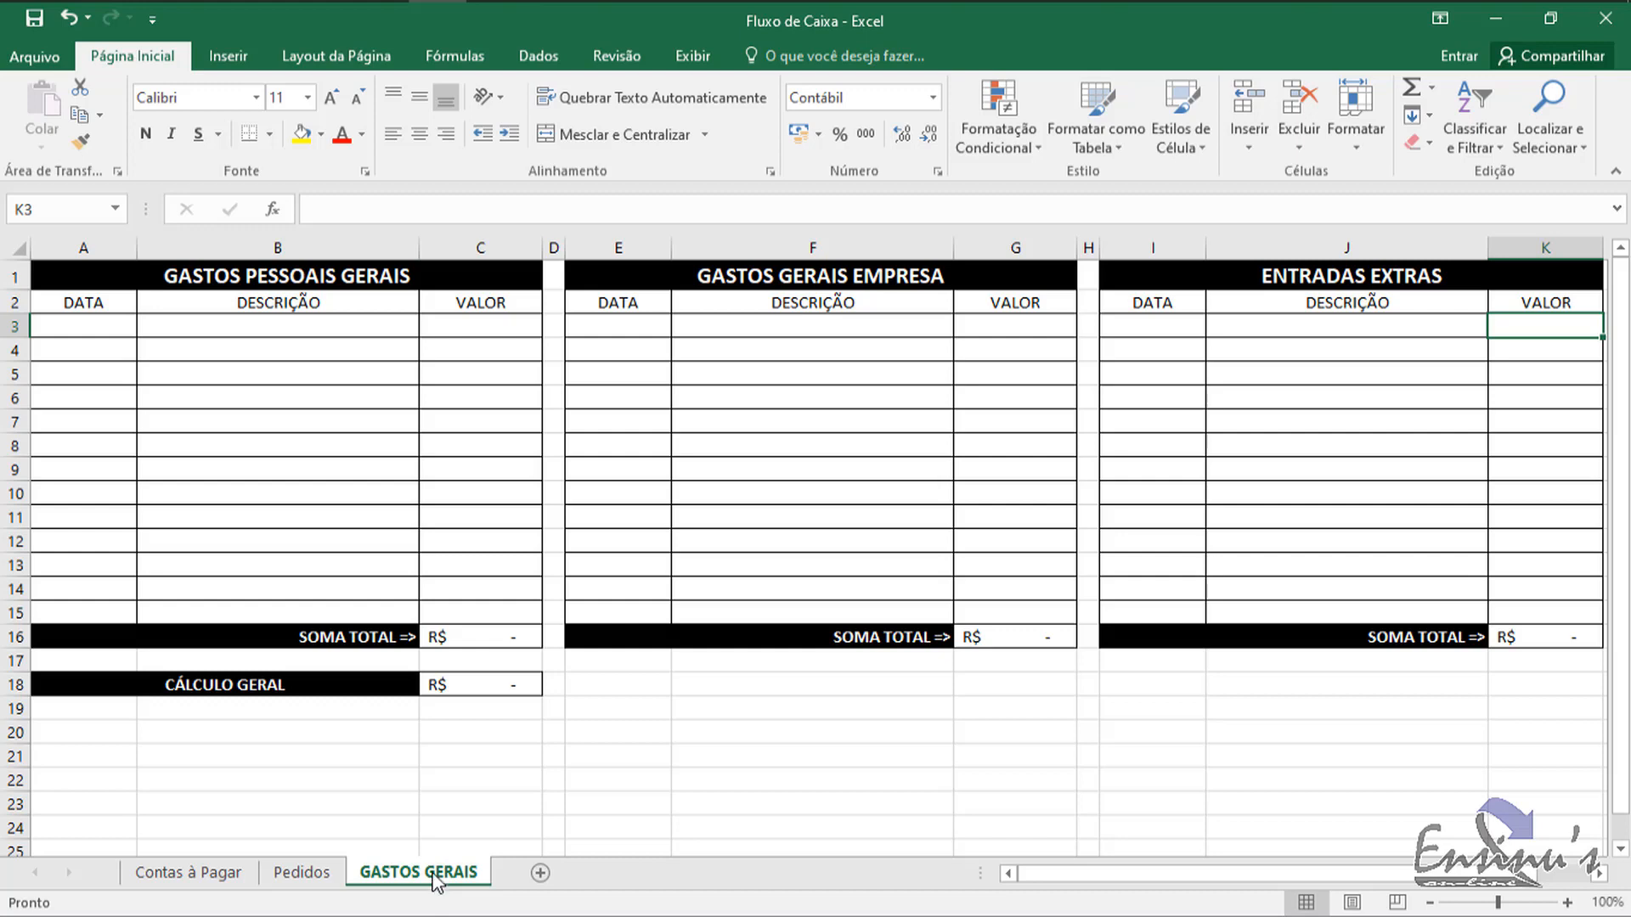
Step: Examine the Data, Descrição, Valor and Situação 1 cells in row 3 of the Contas à Pagar sheet
left_click(230, 881)
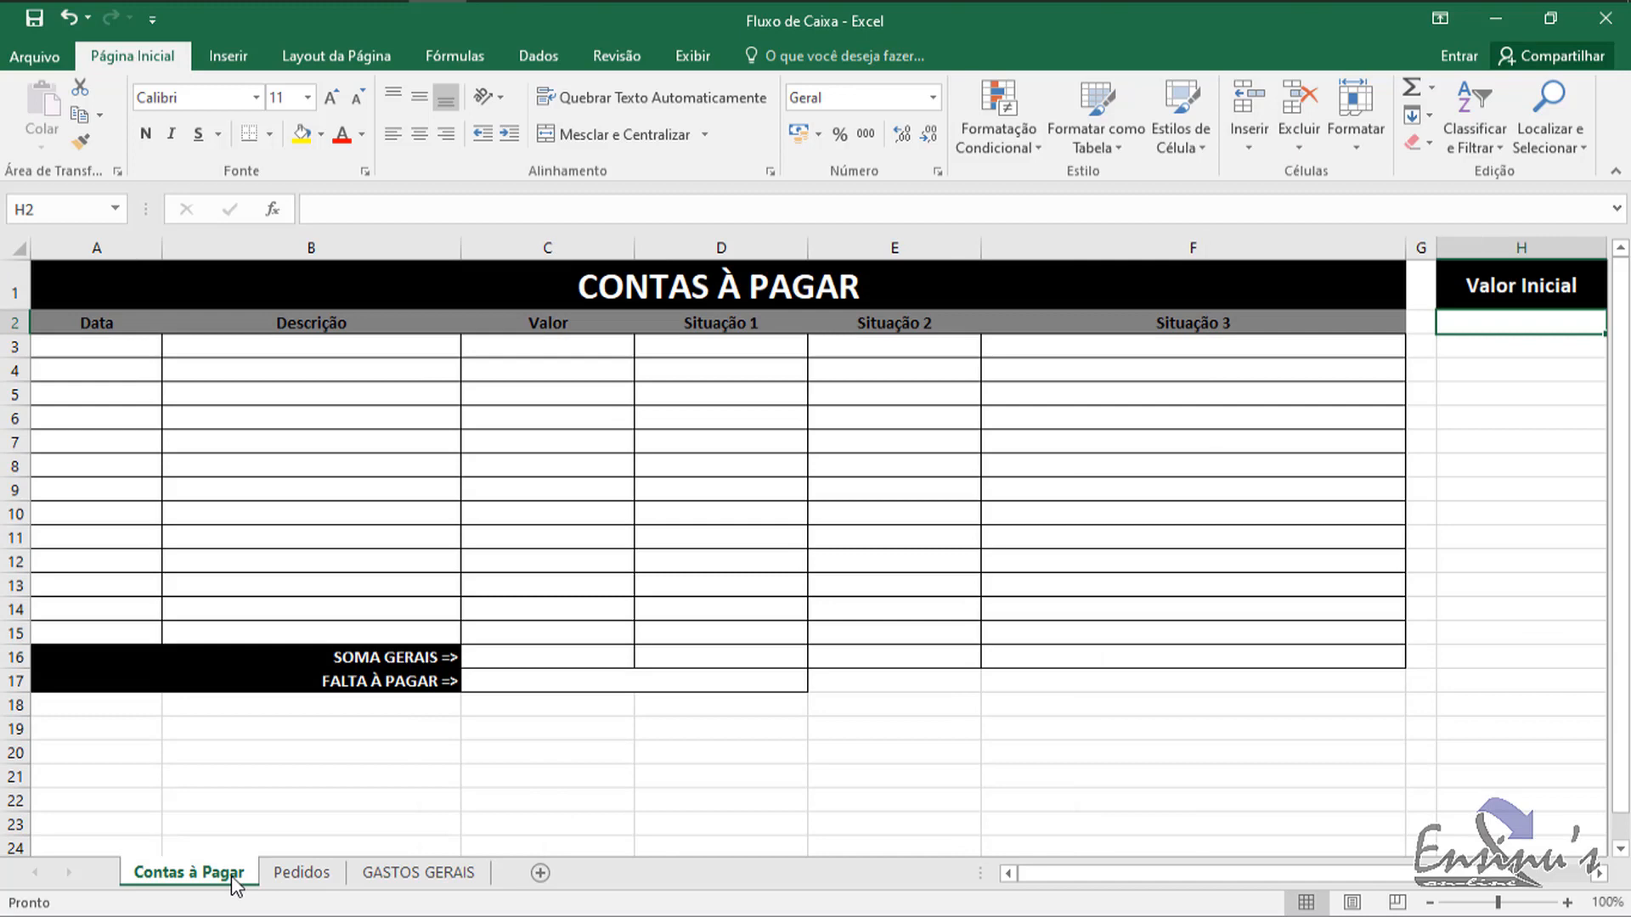
left_click(120, 353)
left_click(293, 347)
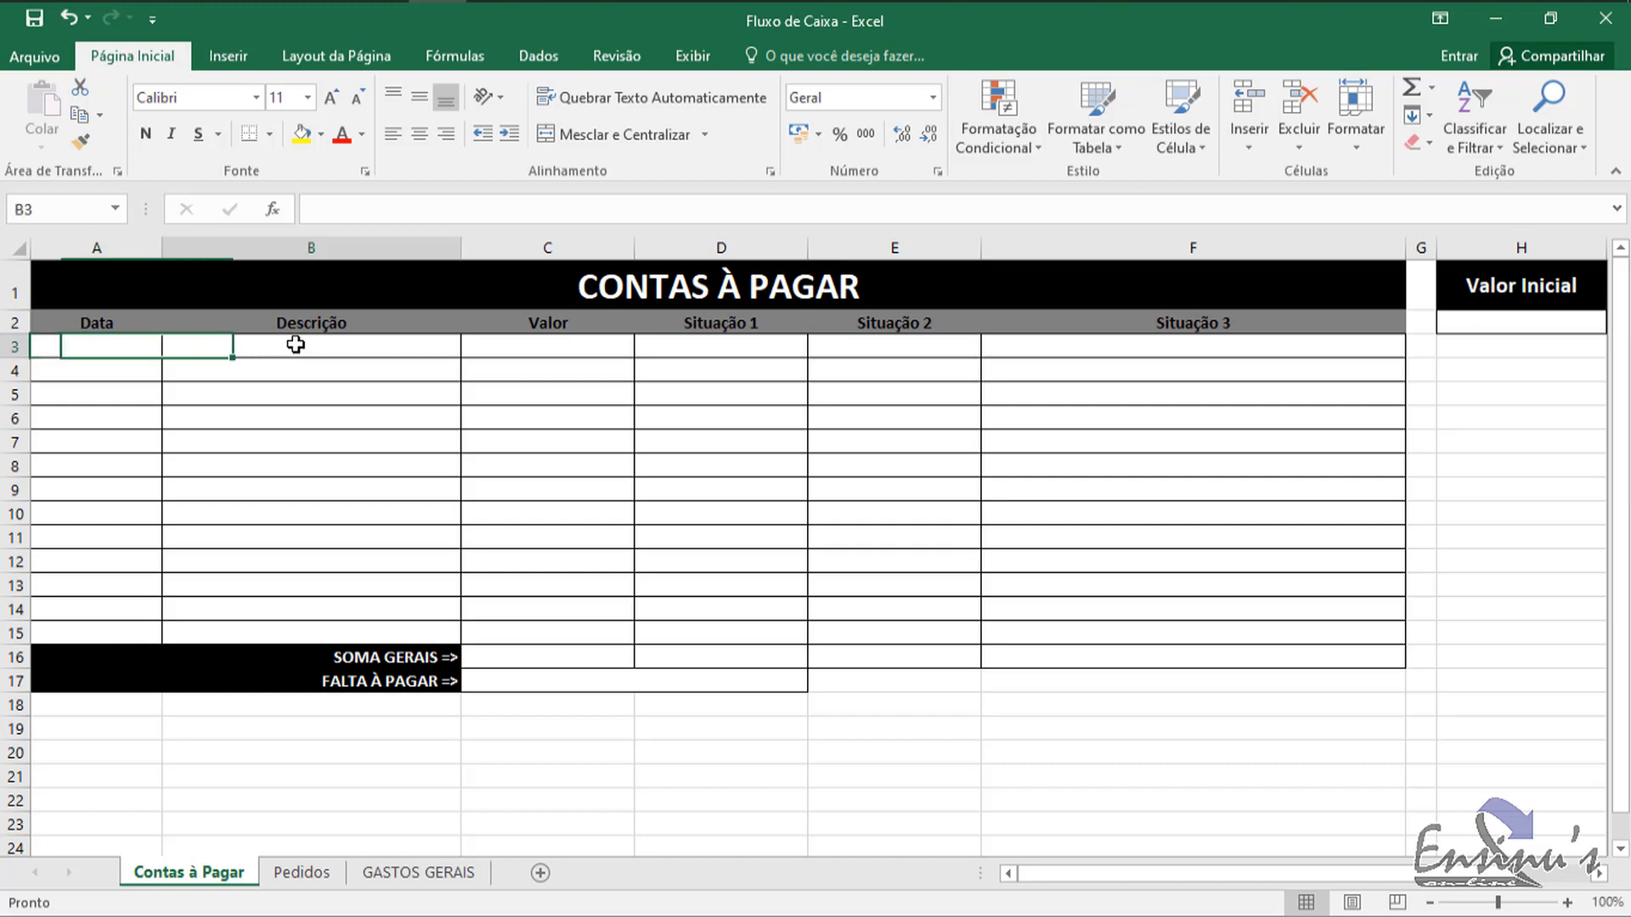
left_click(551, 347)
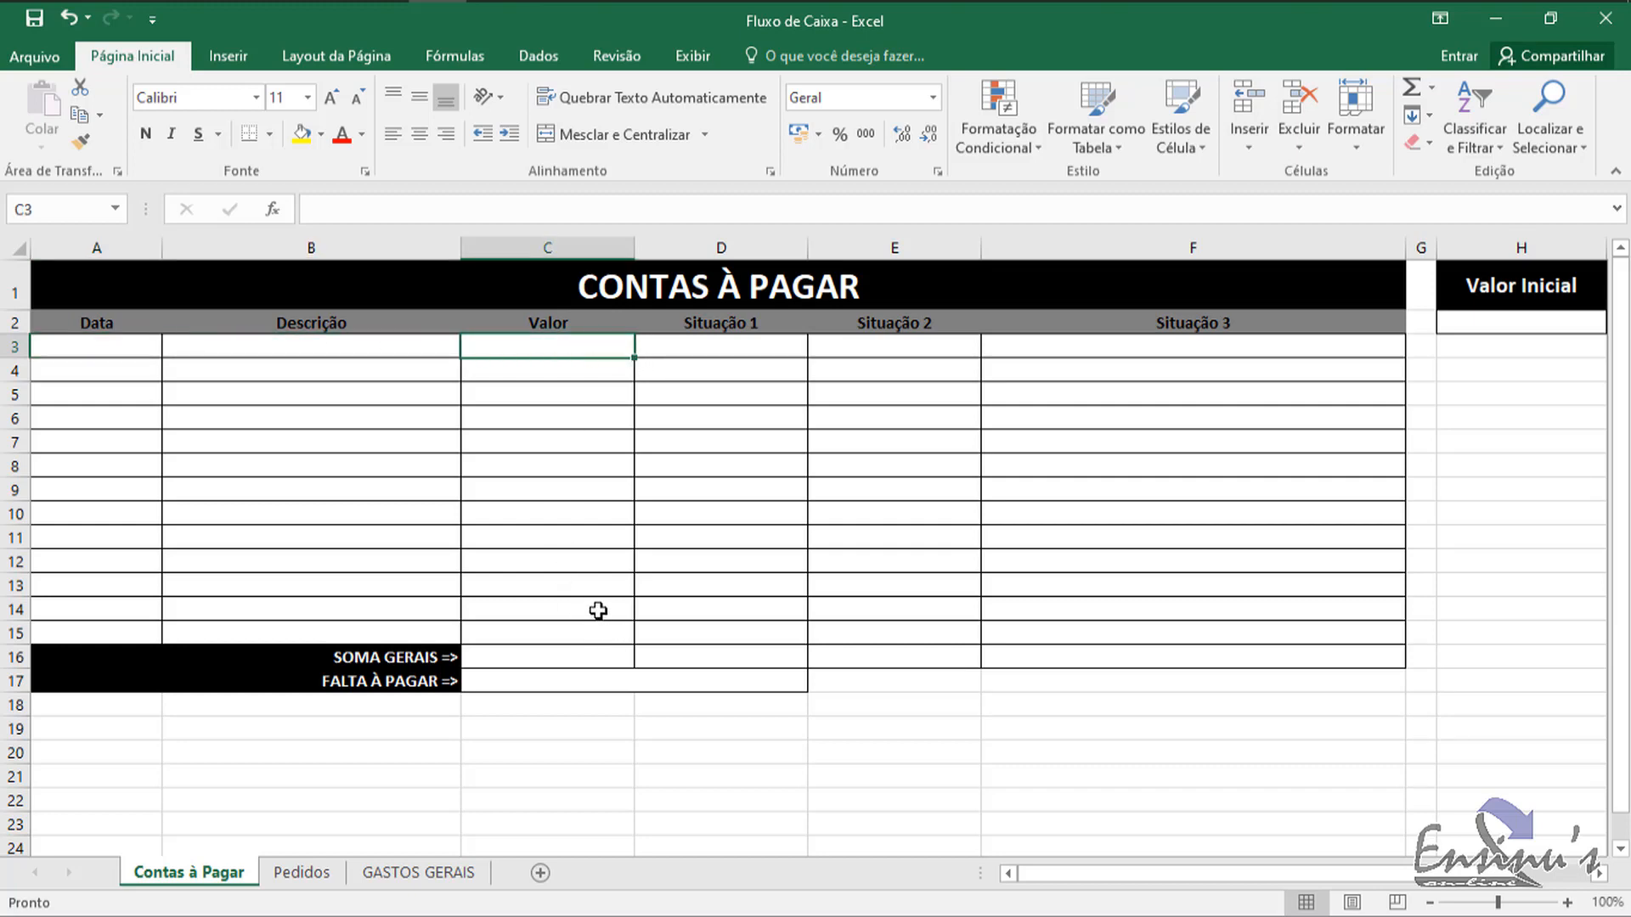
left_click(112, 346)
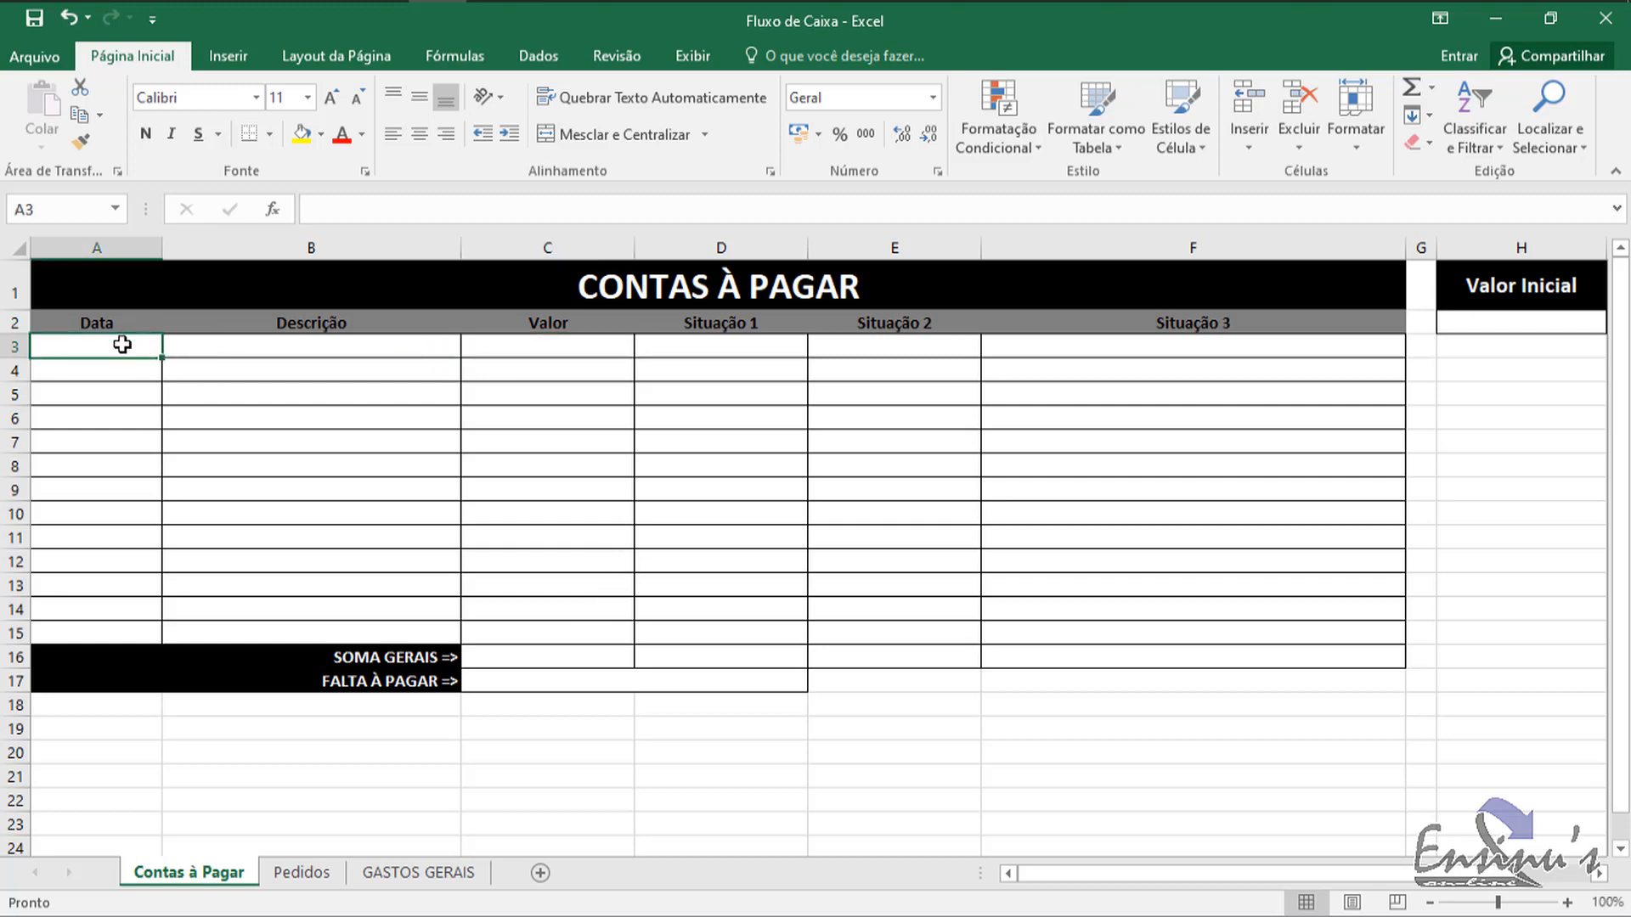
left_click(304, 353)
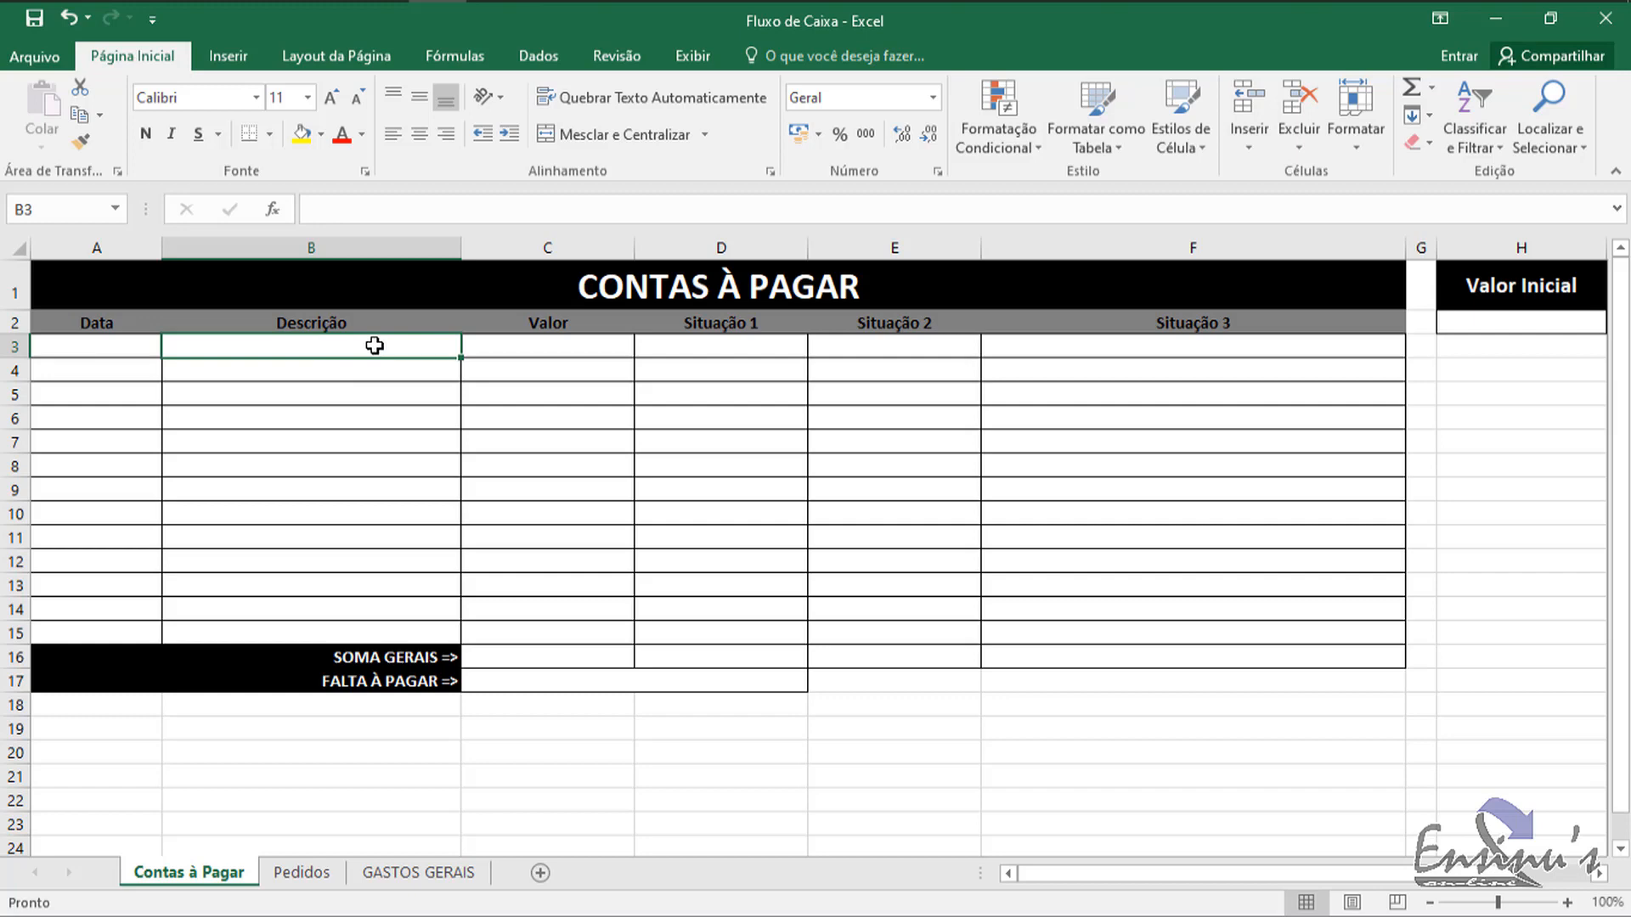
left_click(552, 344)
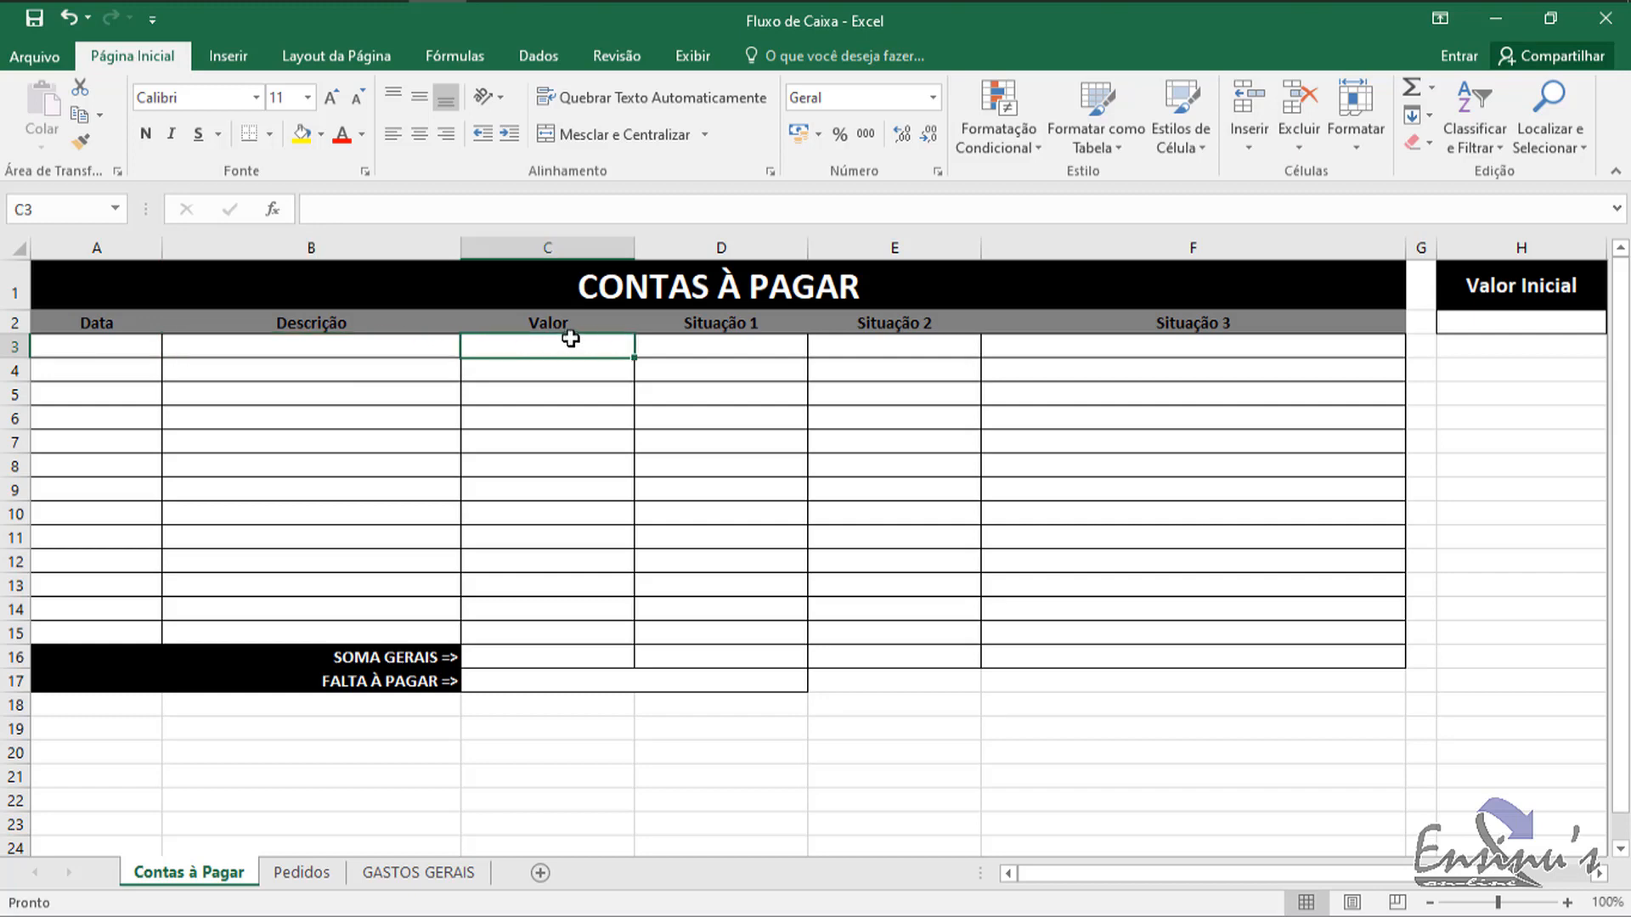
left_click(736, 348)
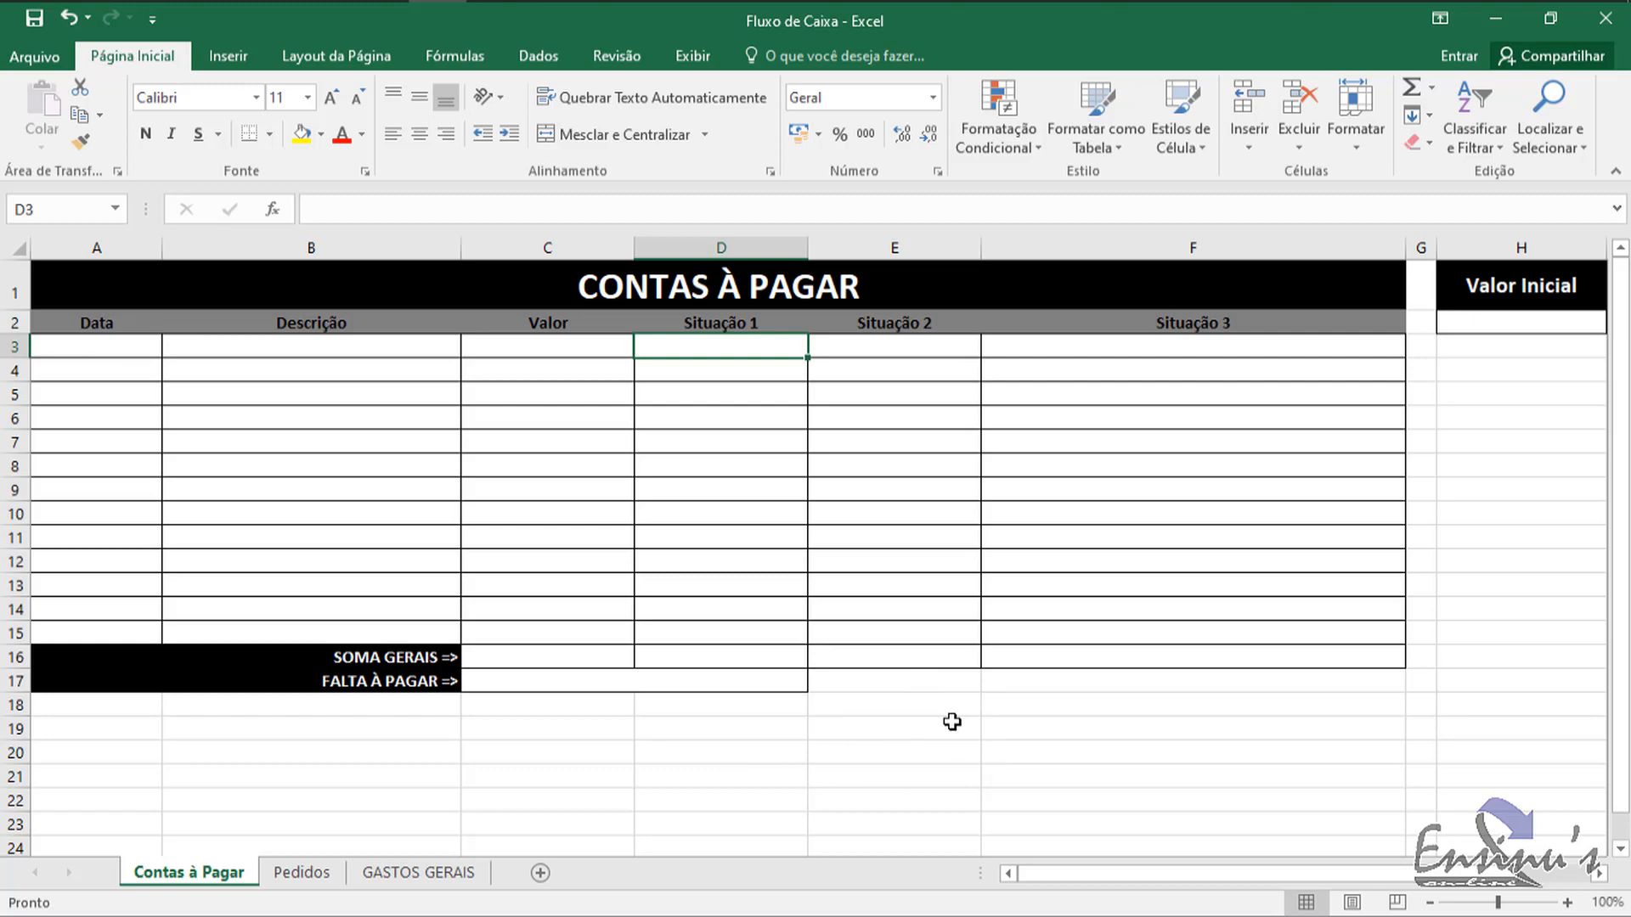
Step: Remove the list validation from the Situação cell I16 on the Pedidos sheet by allowing Qualquer valor
left_click(299, 875)
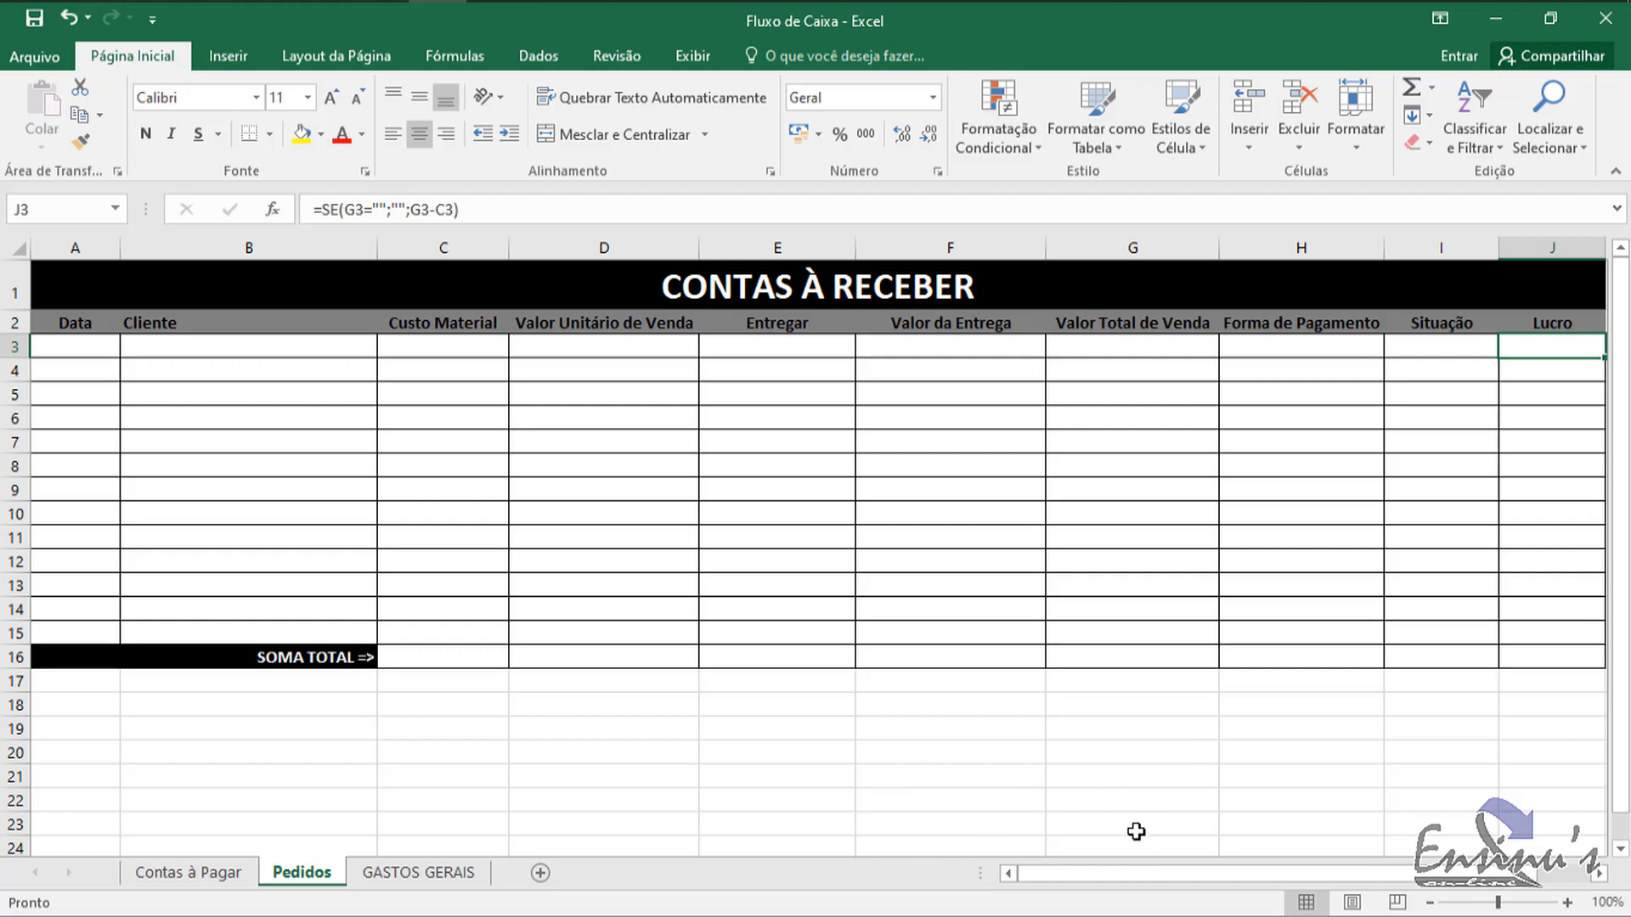
left_click(1477, 658)
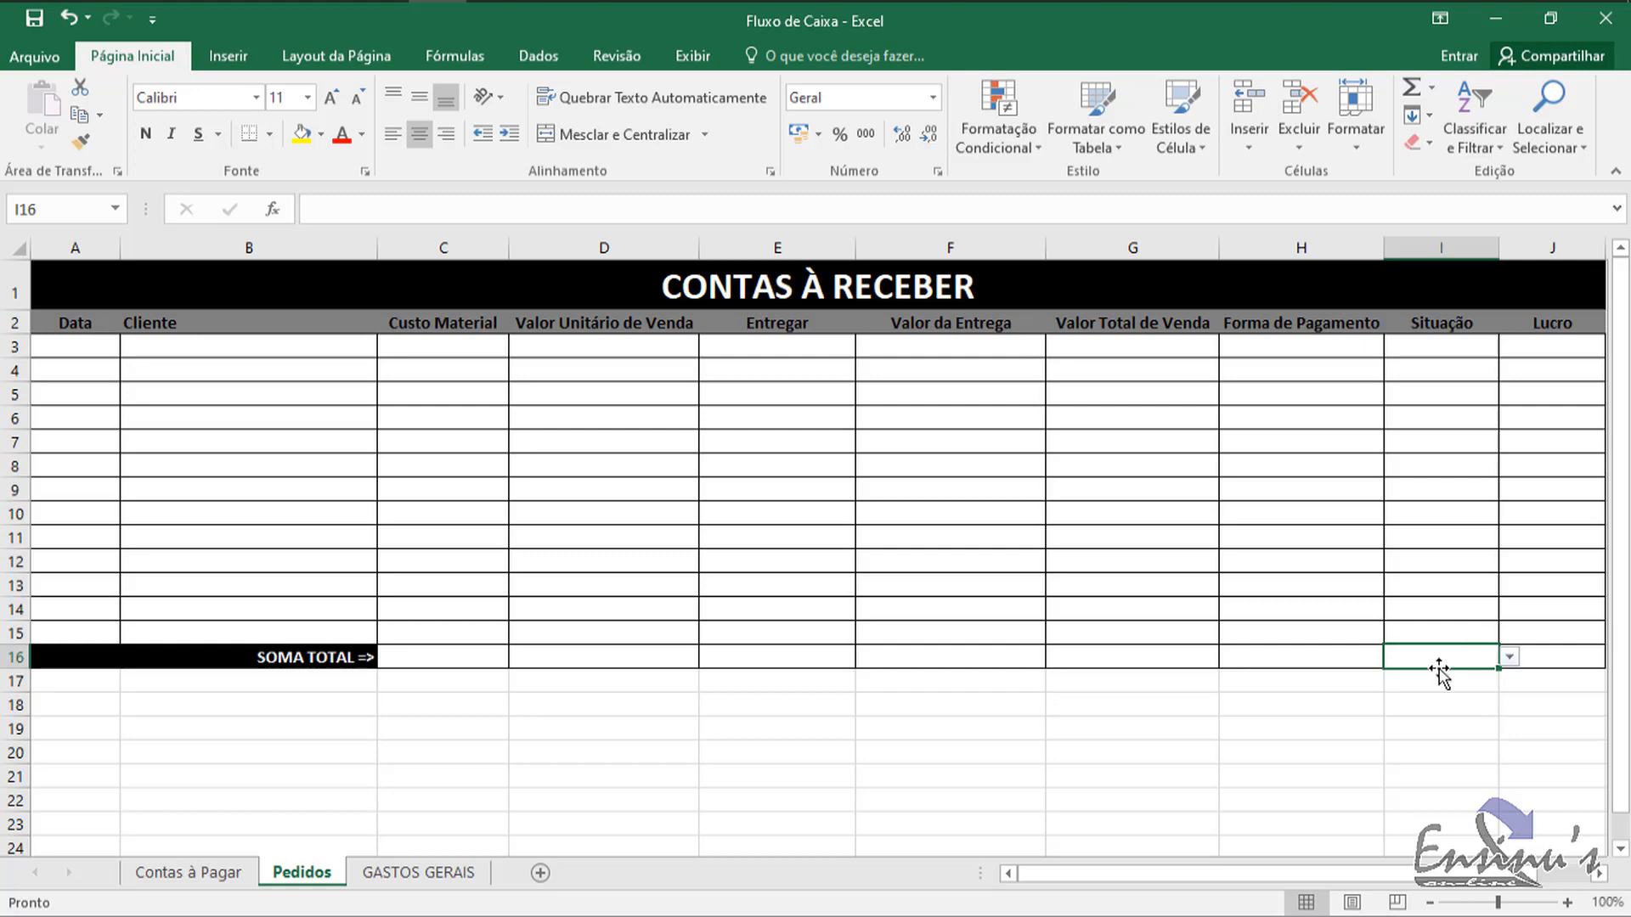
left_click(1482, 583)
left_click(1474, 656)
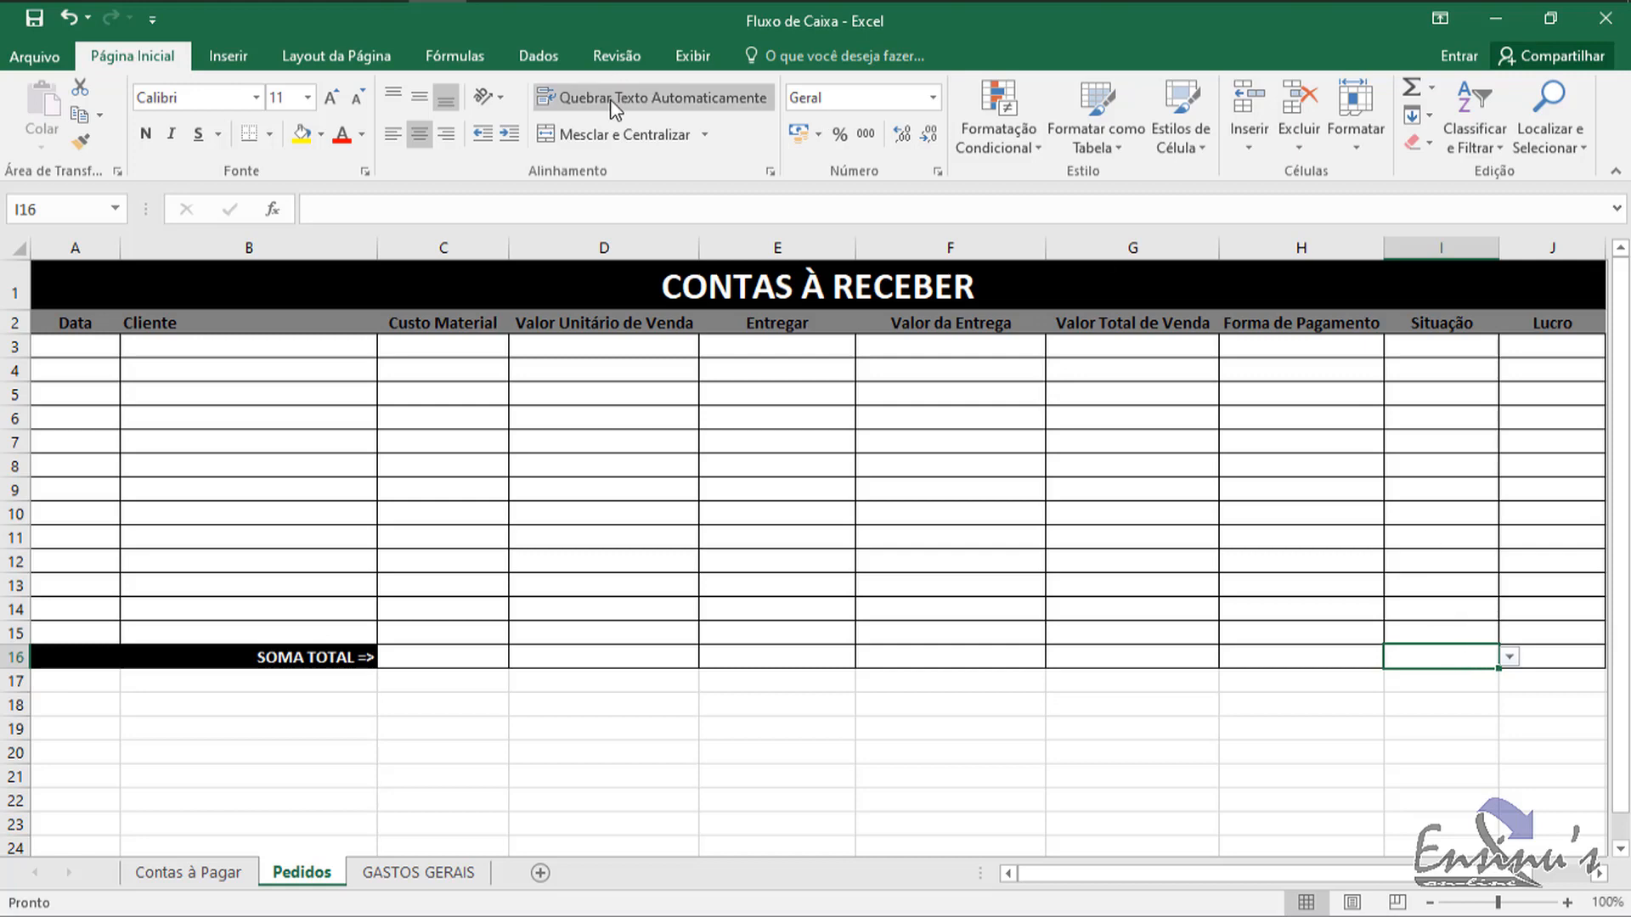
left_click(538, 56)
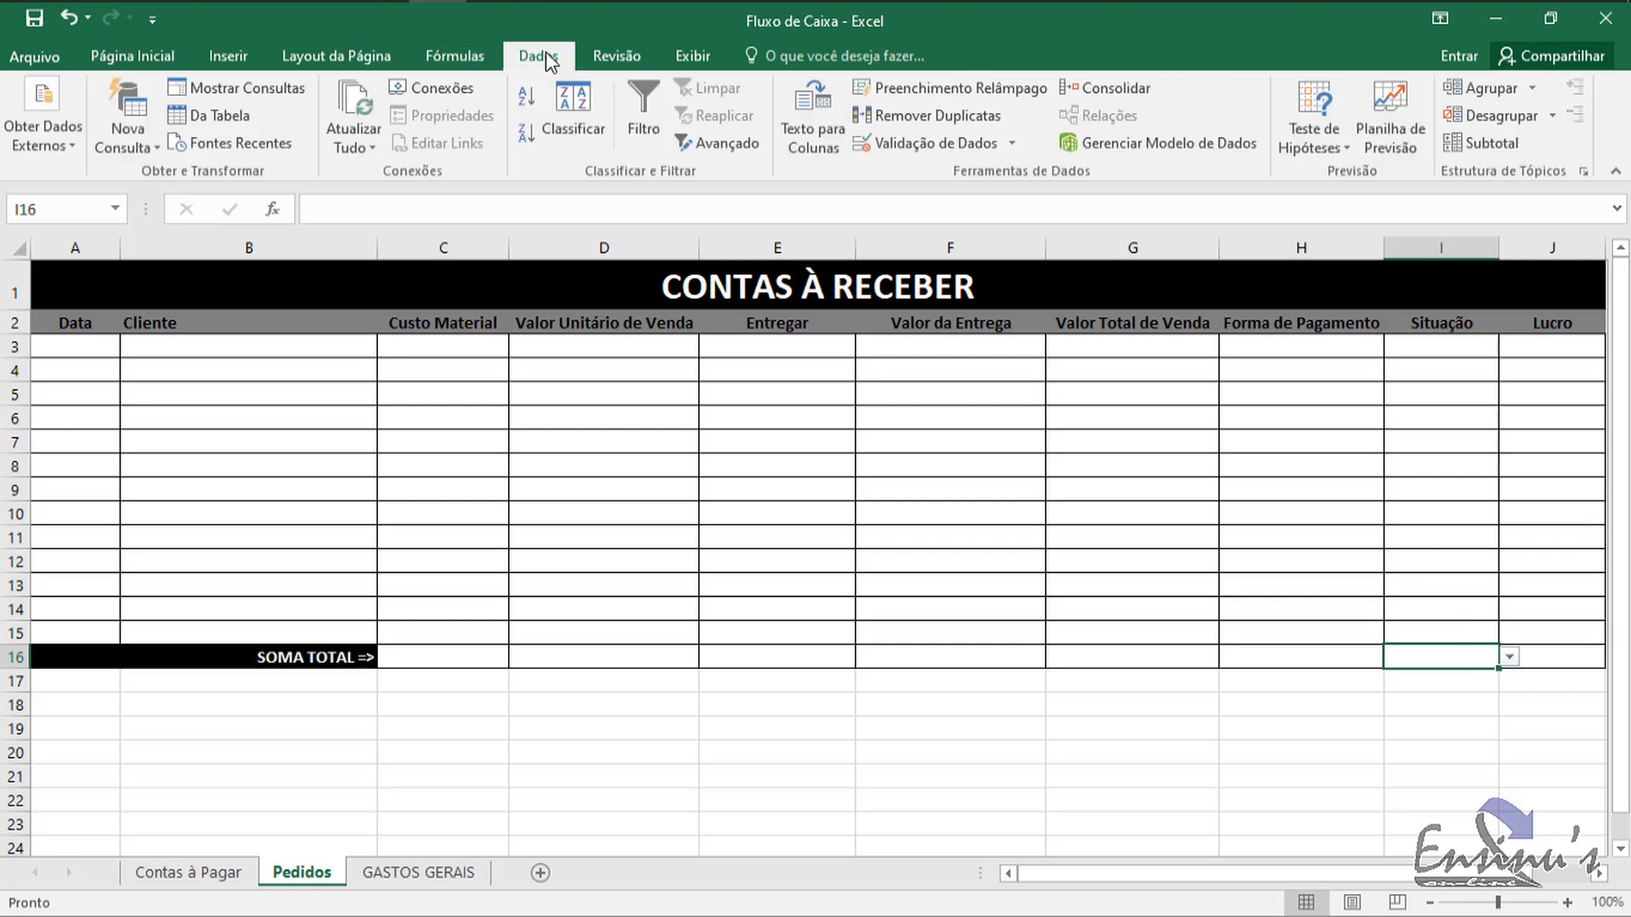
left_click(966, 149)
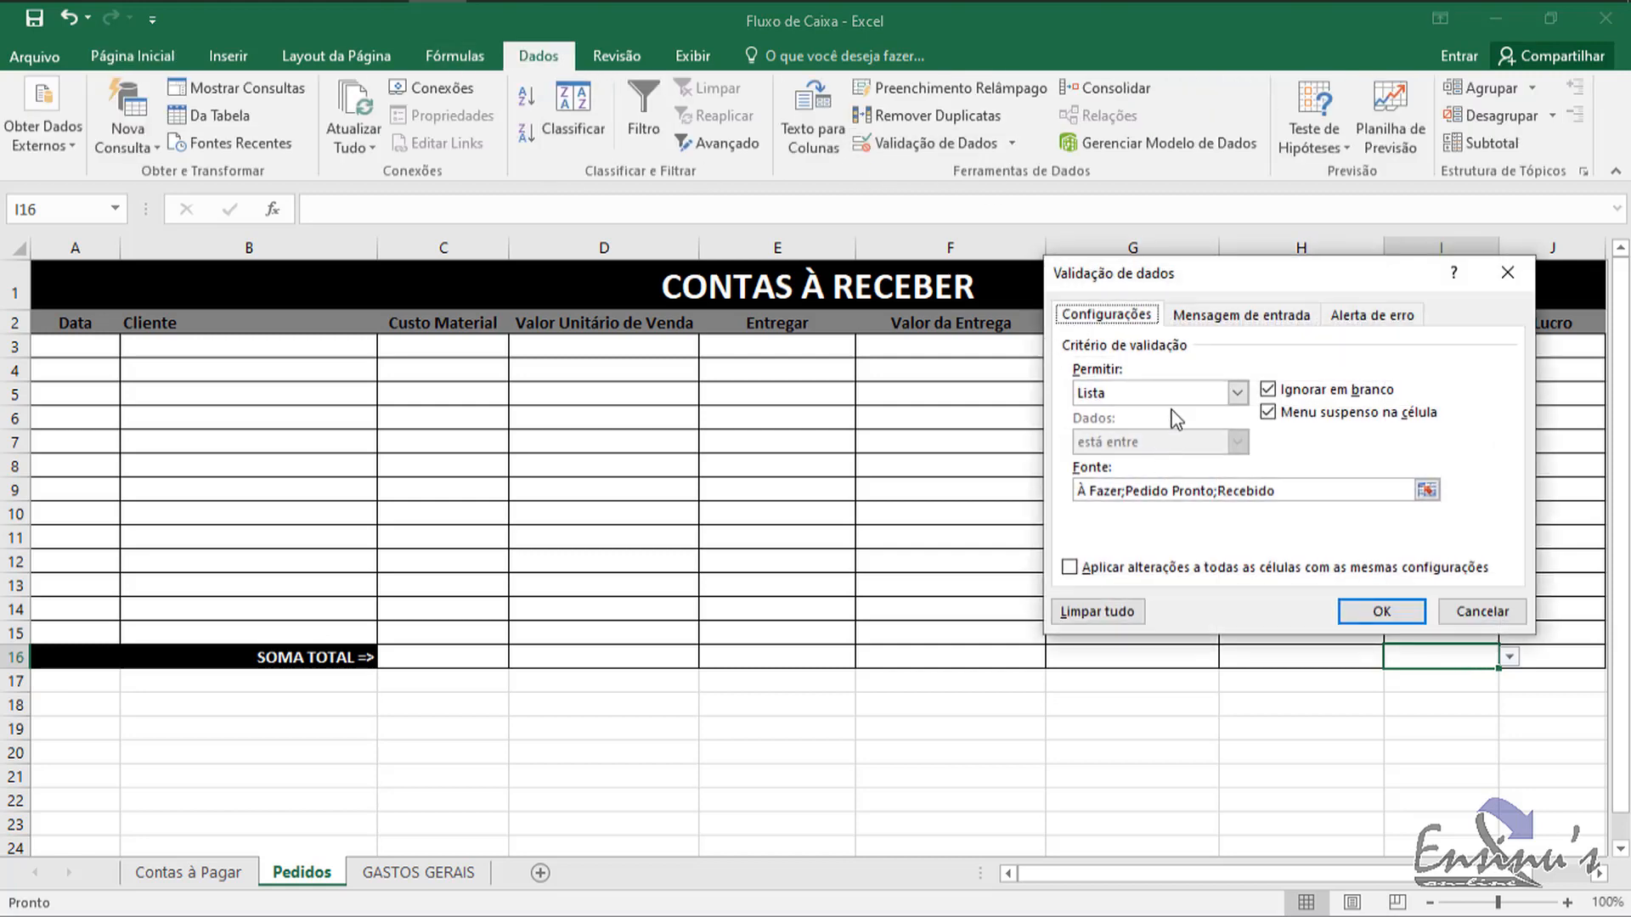
left_click(1237, 392)
left_click(1125, 416)
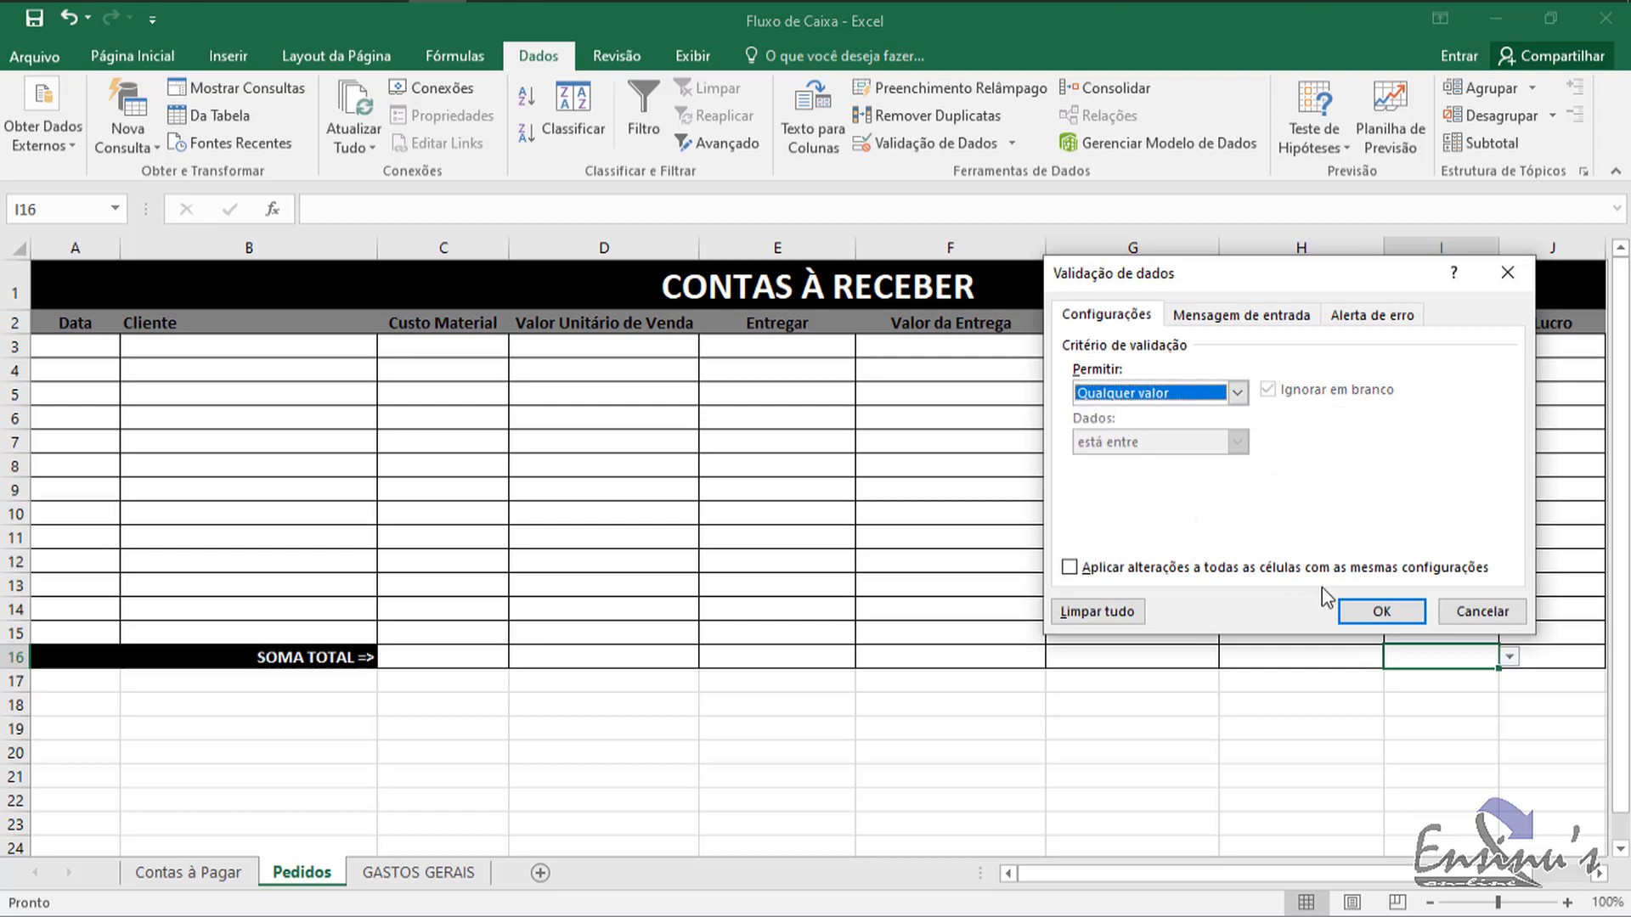
left_click(1393, 611)
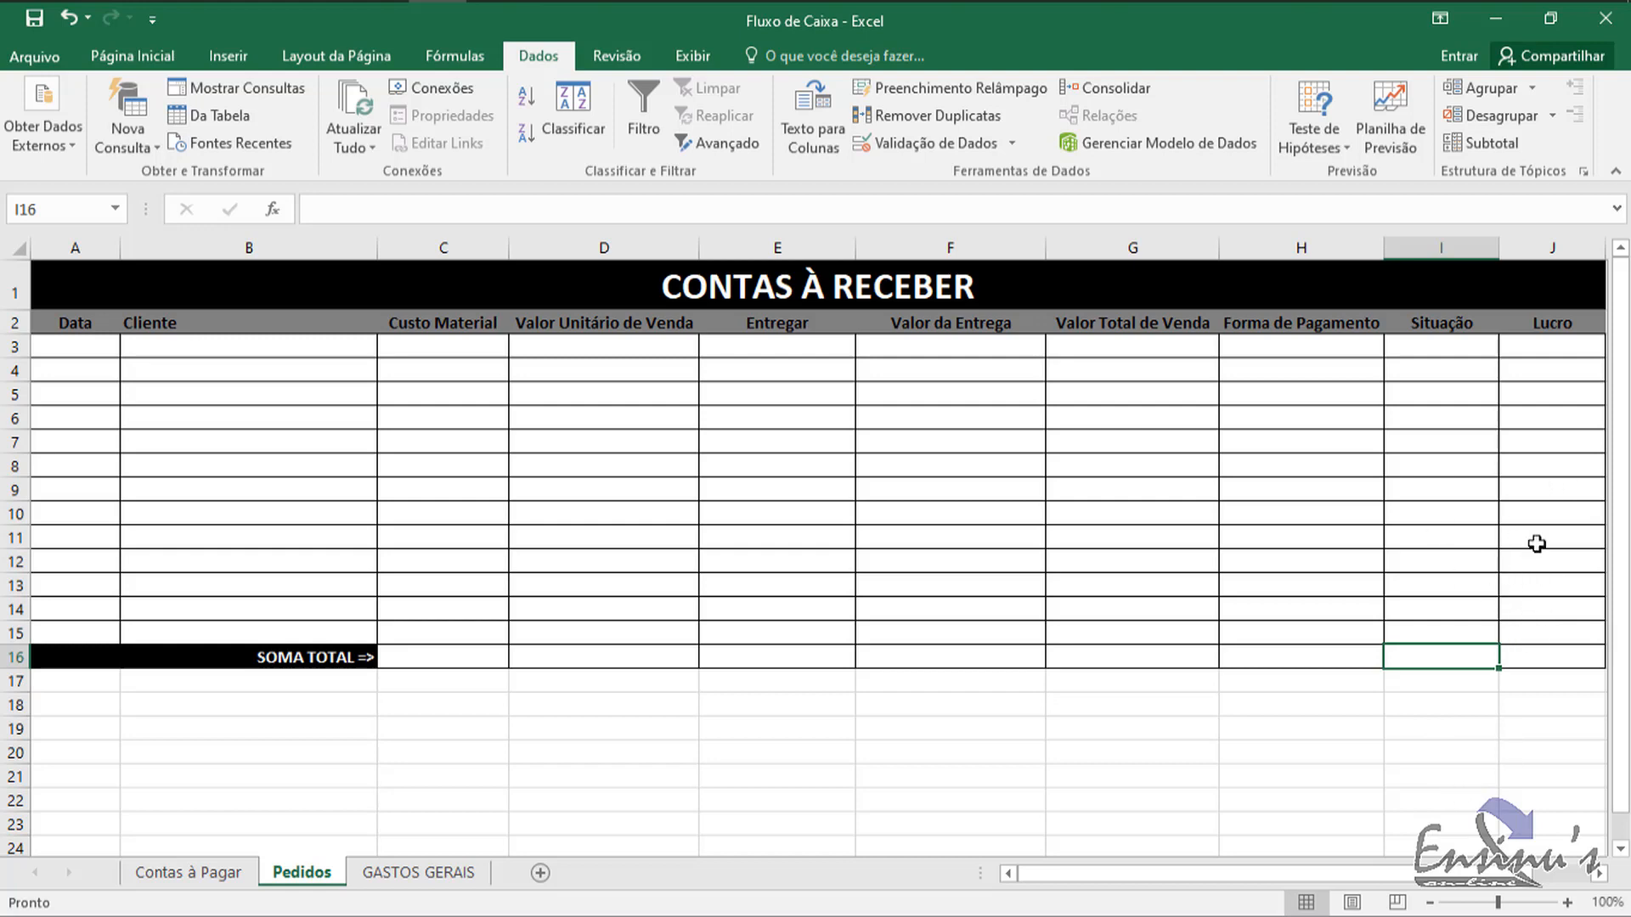
Step: Check the Situação cells in rows 3 and 4 and the Lucro, Forma de Pagamento and Valor Total de Venda cells in row 3
left_click(1466, 372)
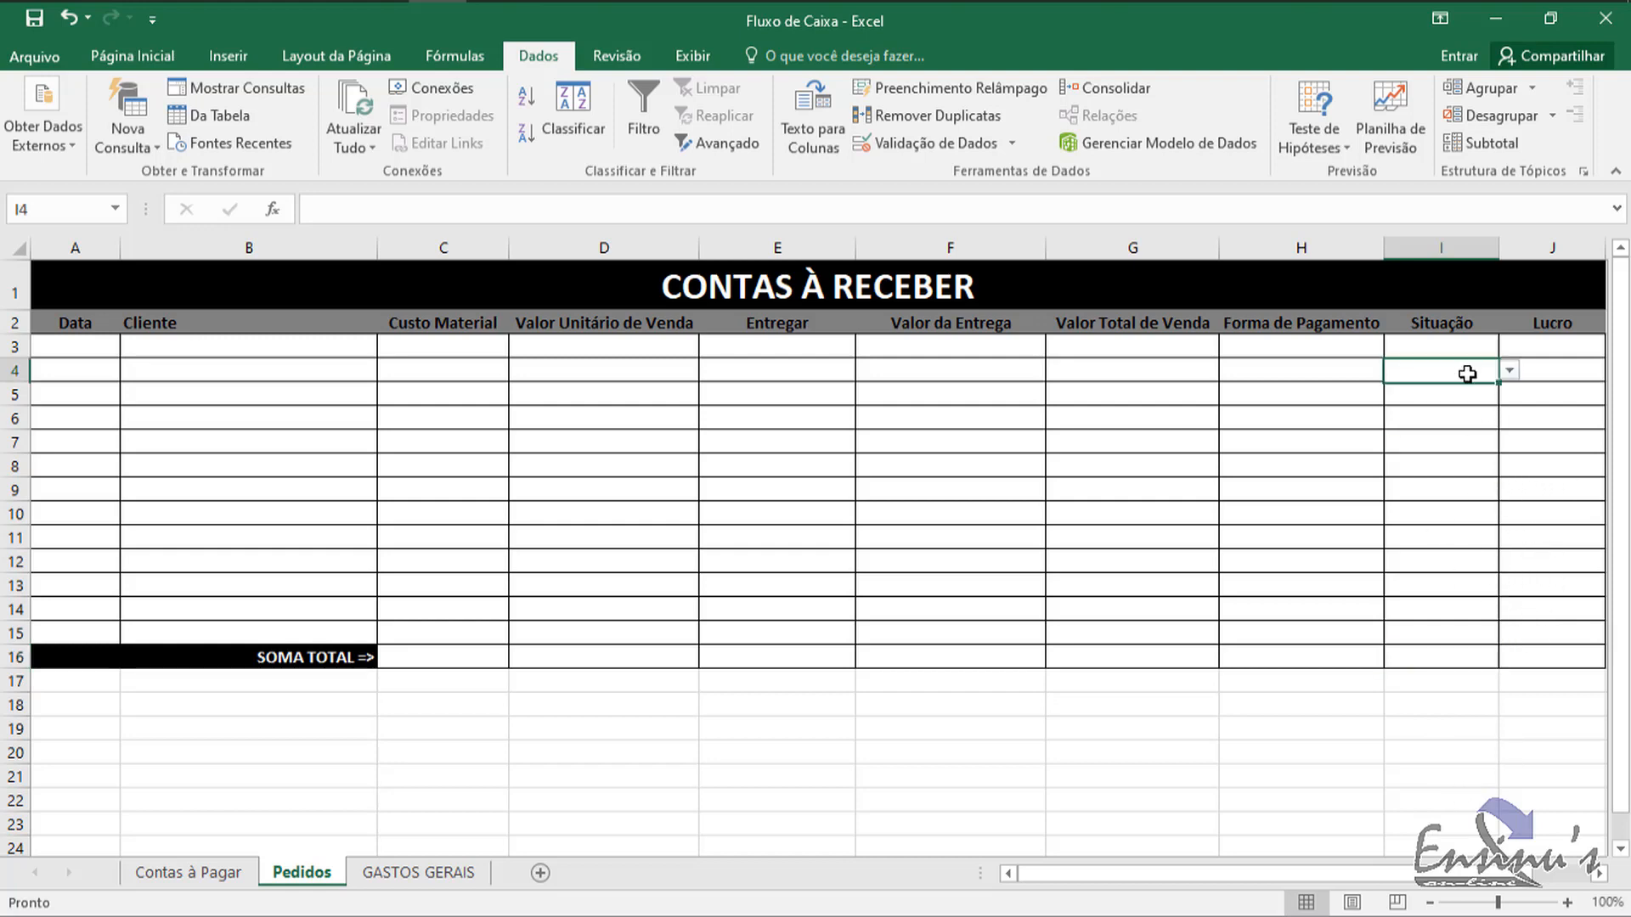
left_click(1461, 346)
left_click(1579, 340)
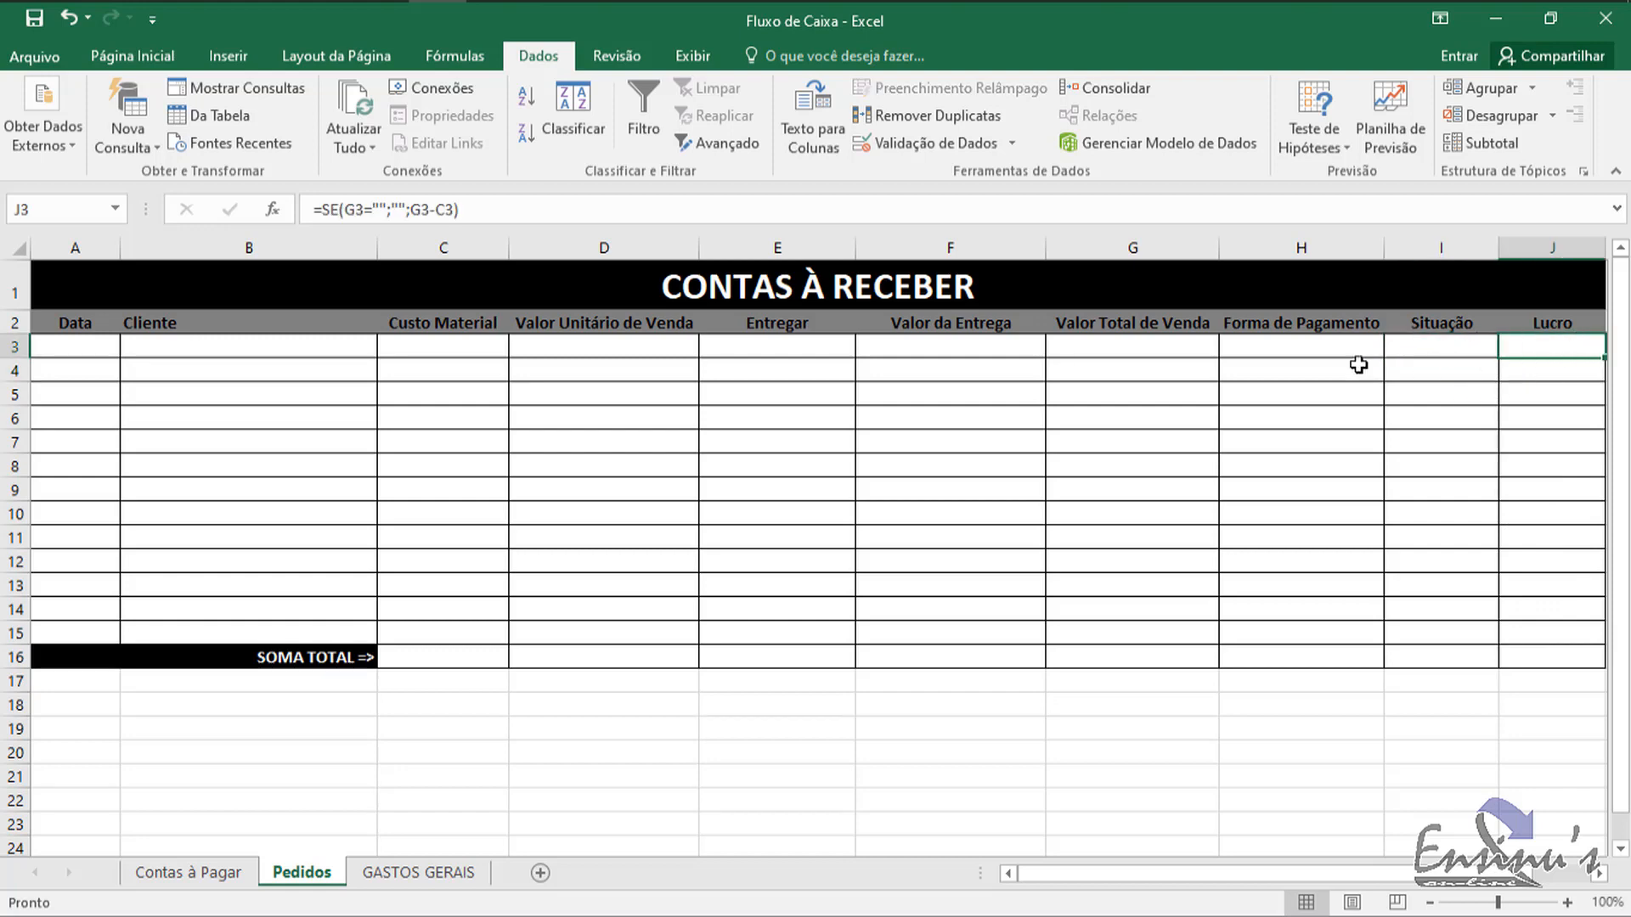
left_click(1319, 342)
left_click(1112, 339)
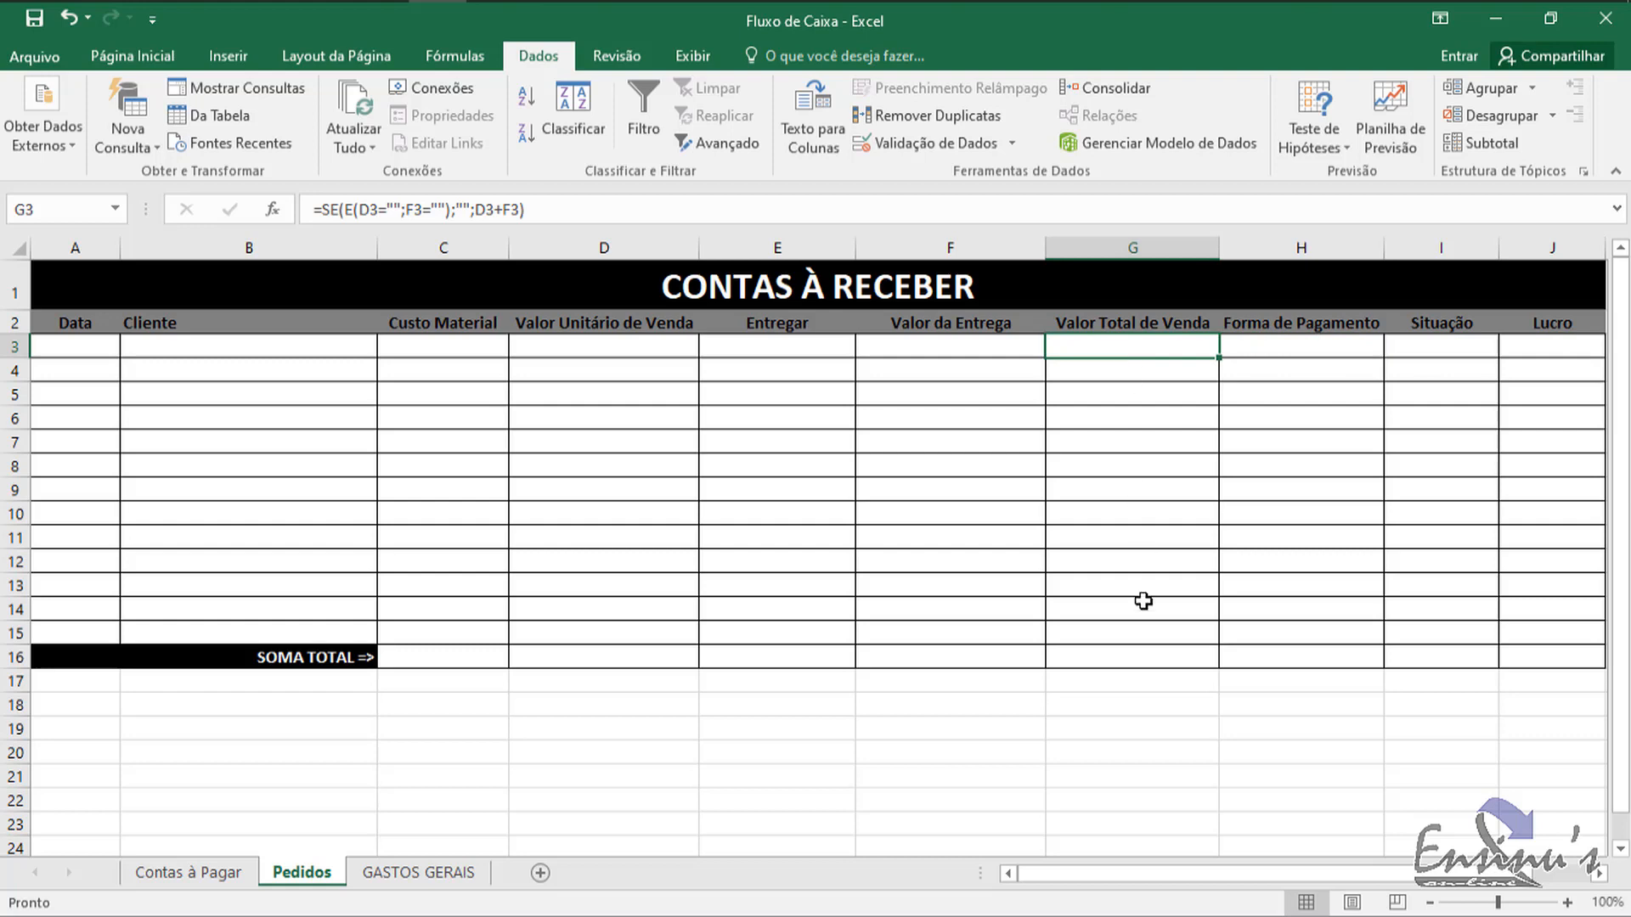
Step: Replace the formula in the SOMA TOTAL cell of Valor Total de Venda, G16, with =SOMA(G3:G15)
left_click(1152, 661)
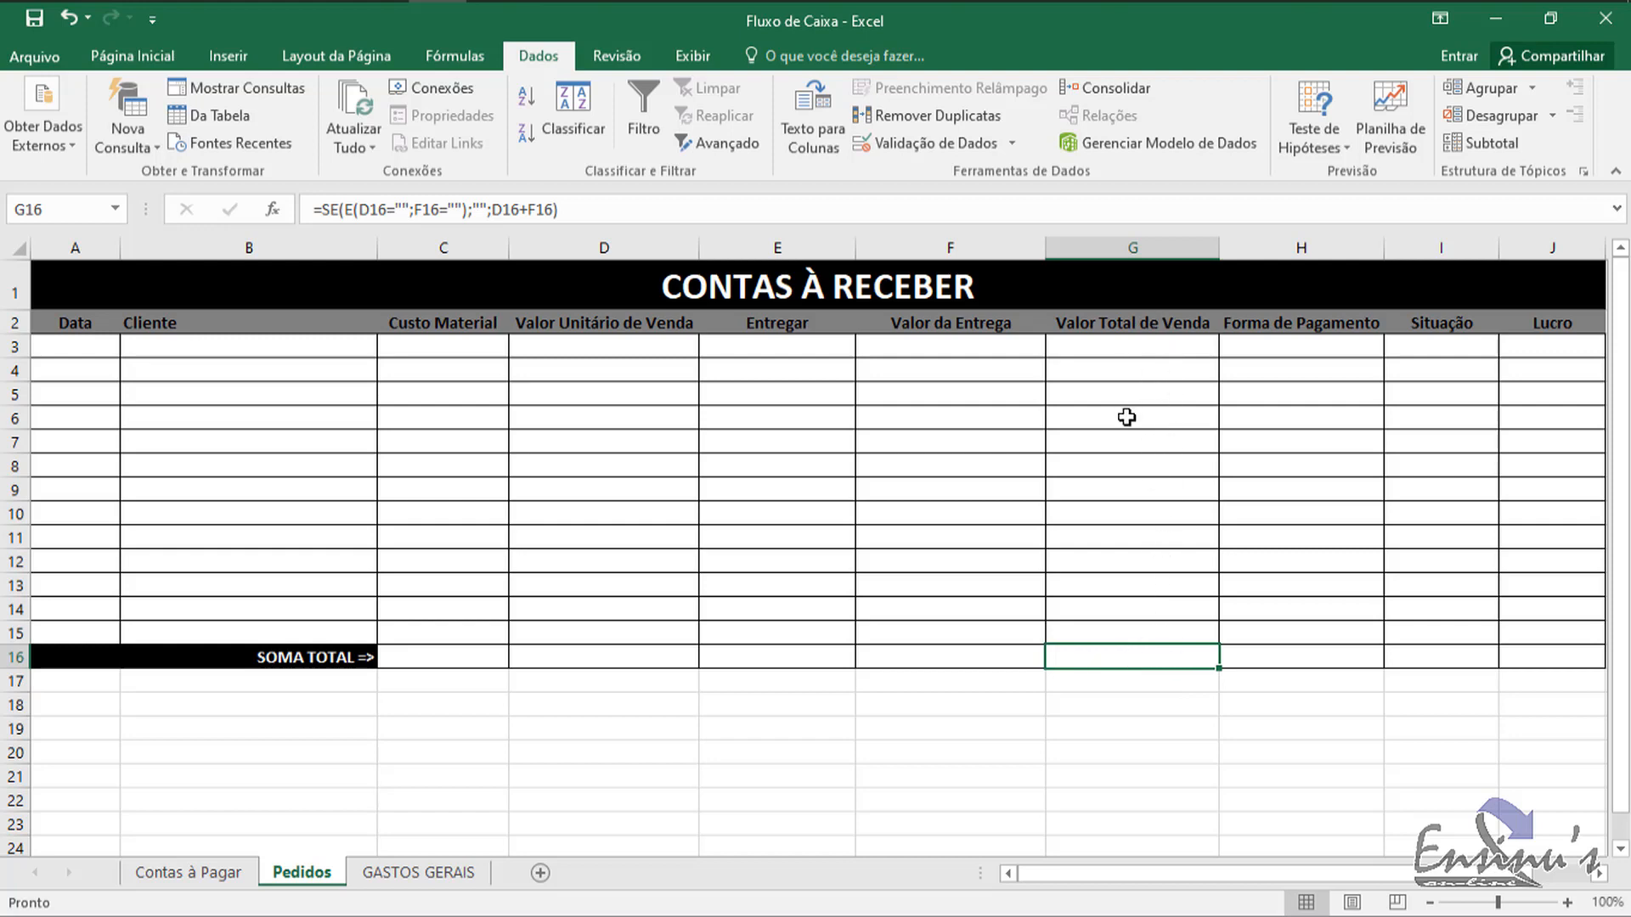
type("=")
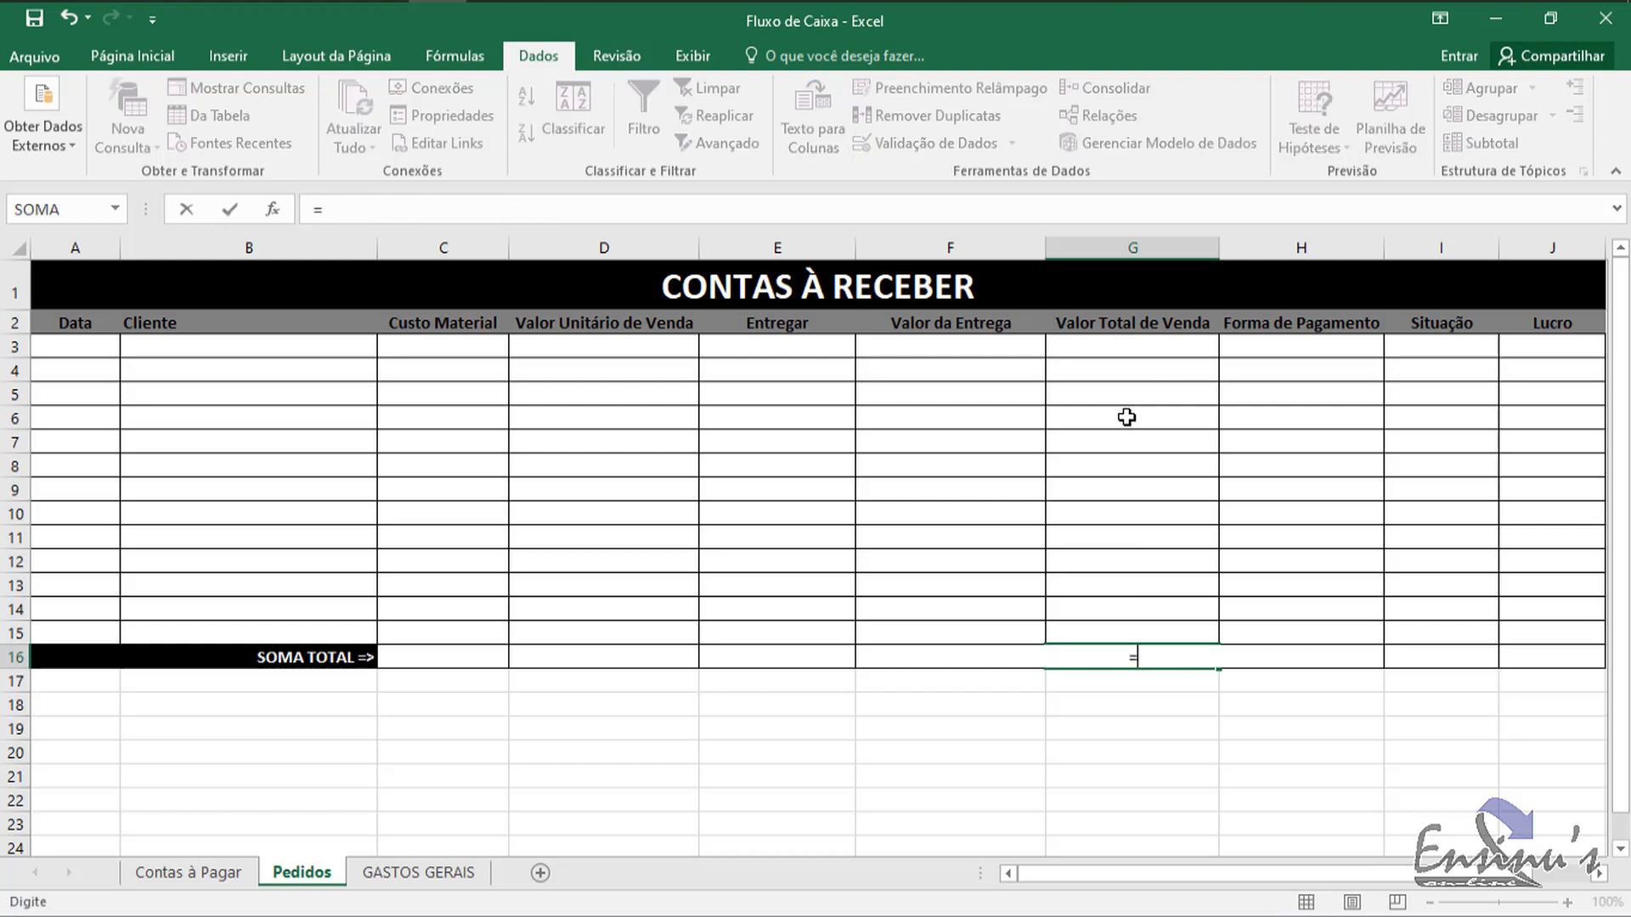
type("soma")
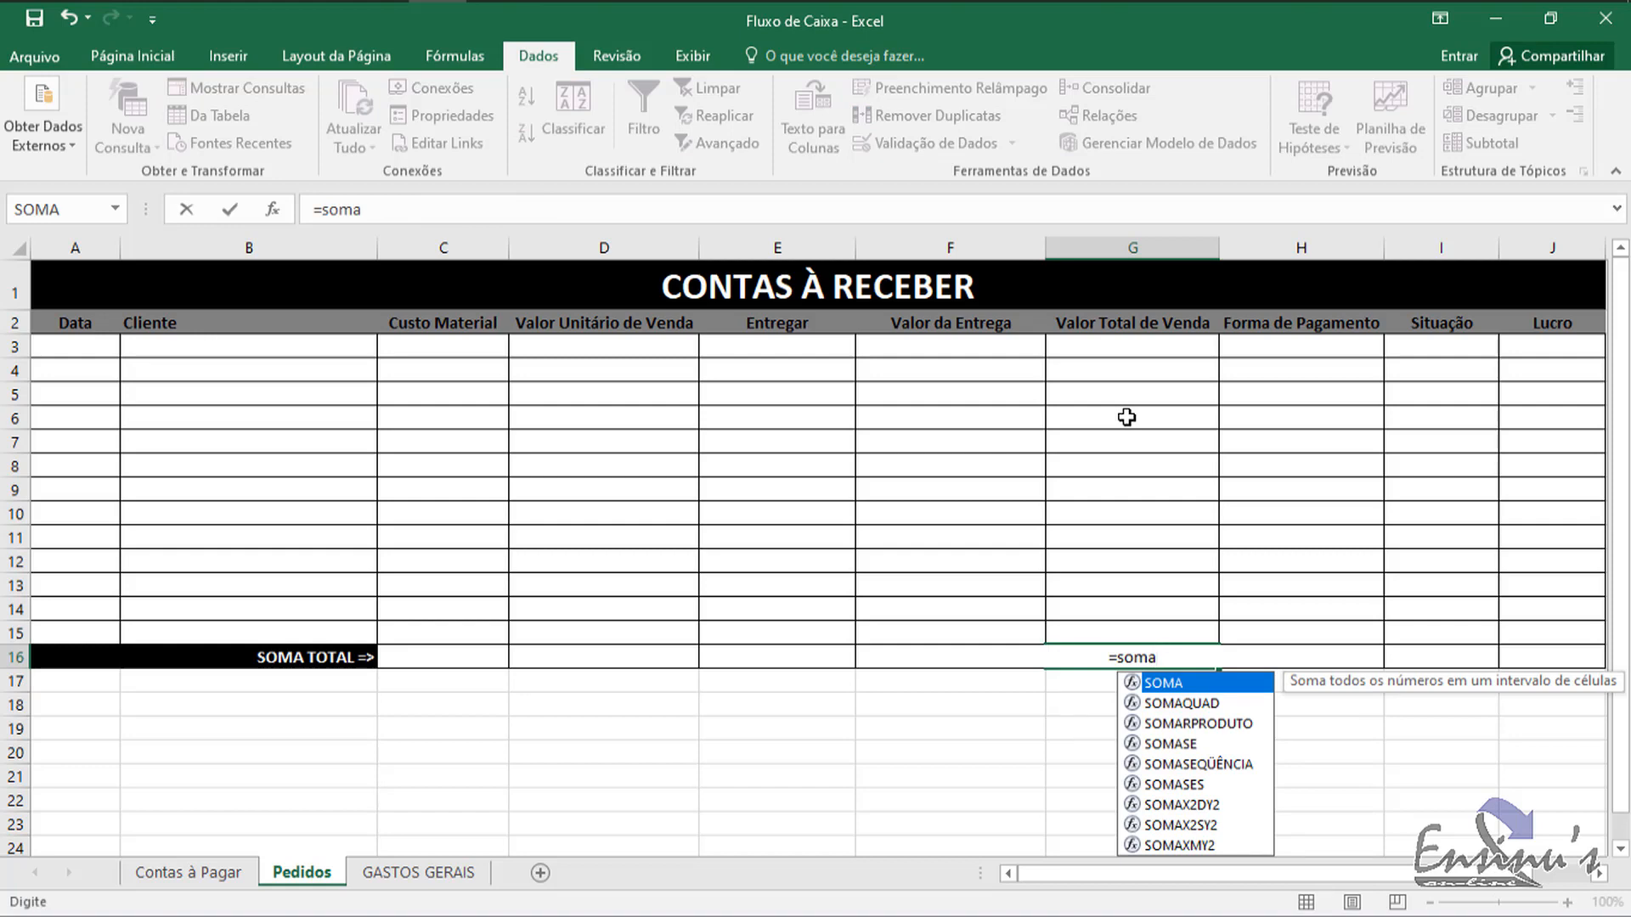
type("(")
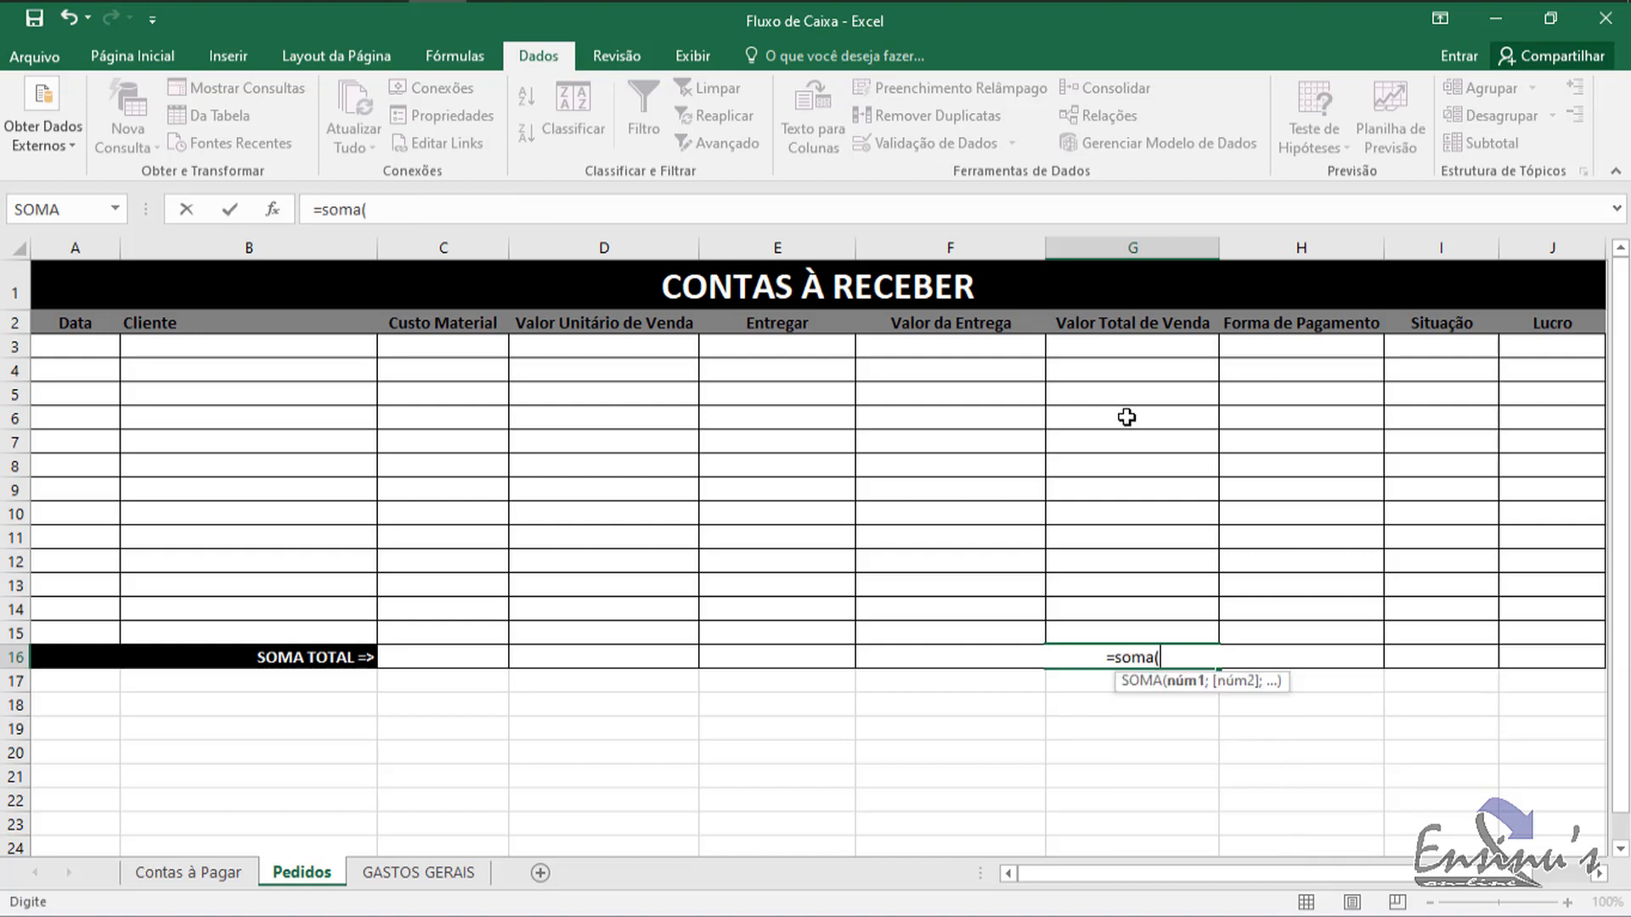
left_click_drag(1164, 345, 1138, 639)
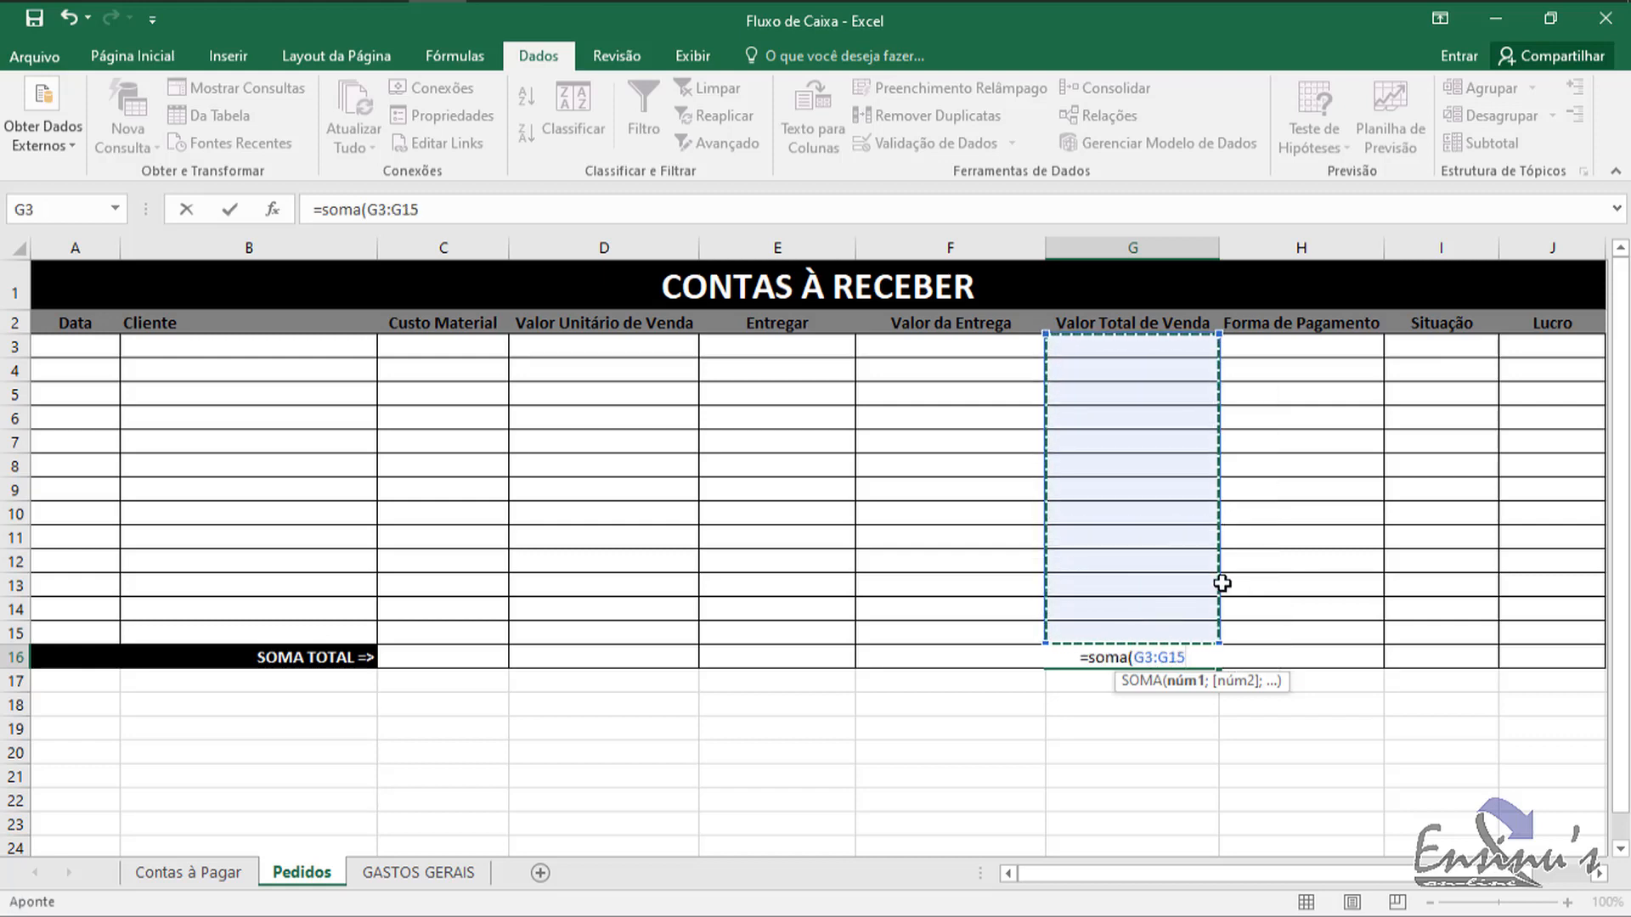
type(")")
key("Return")
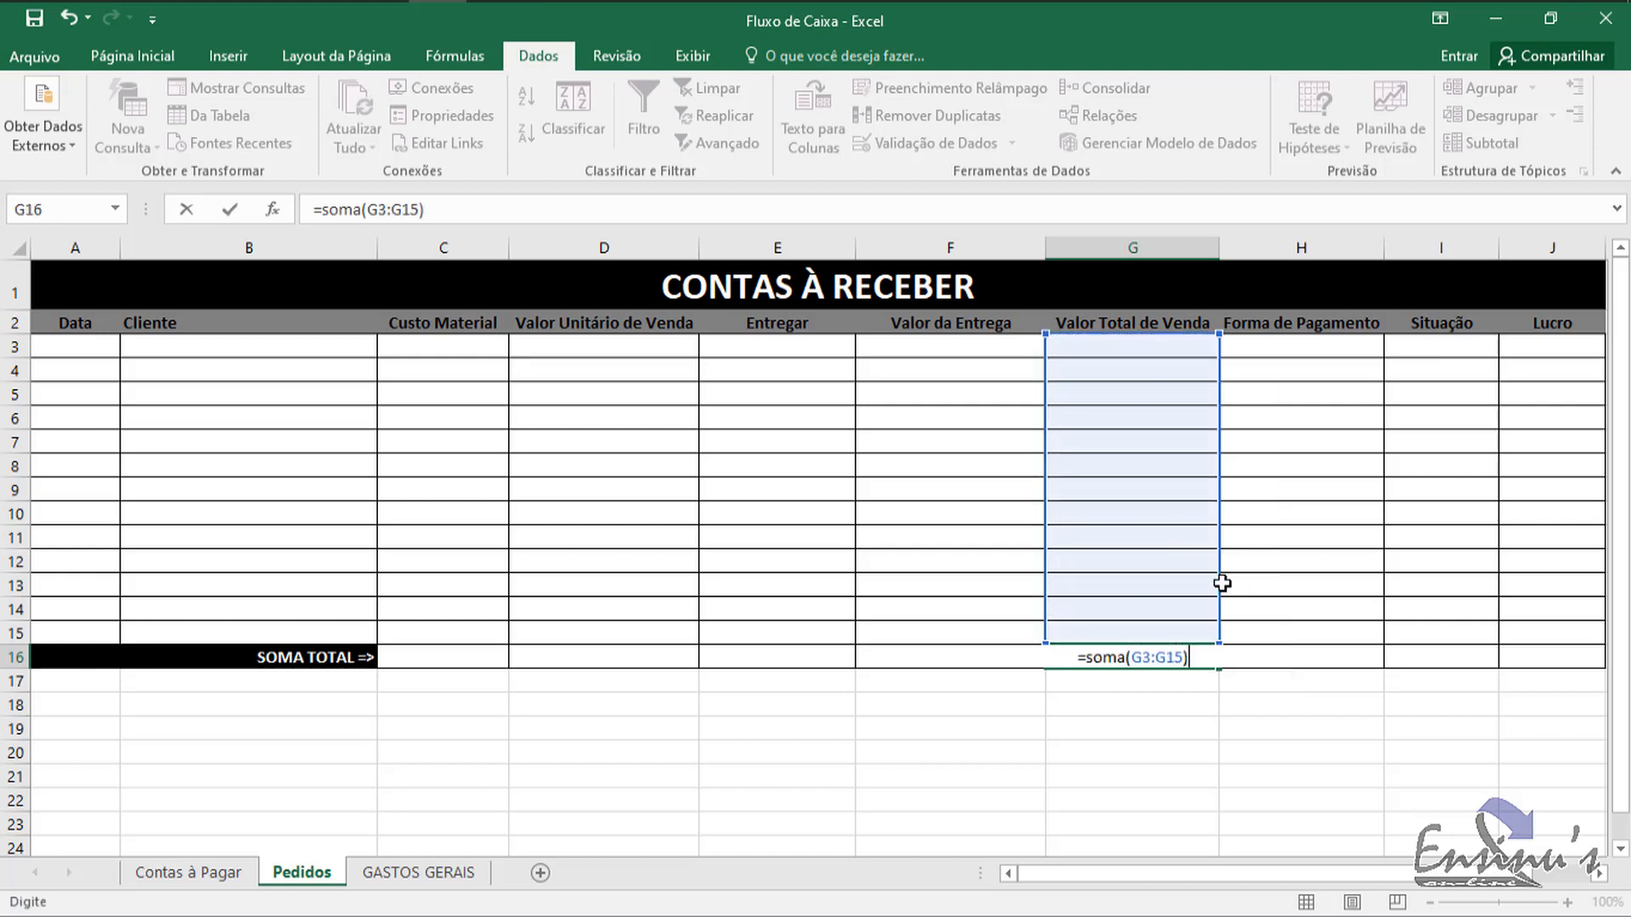
Step: Try wrapping the SOMA TOTAL sum in G16 in a blank check, making it =SE(E(C16="";D16="");"";SOMA(G3:G15))
left_click(1137, 656)
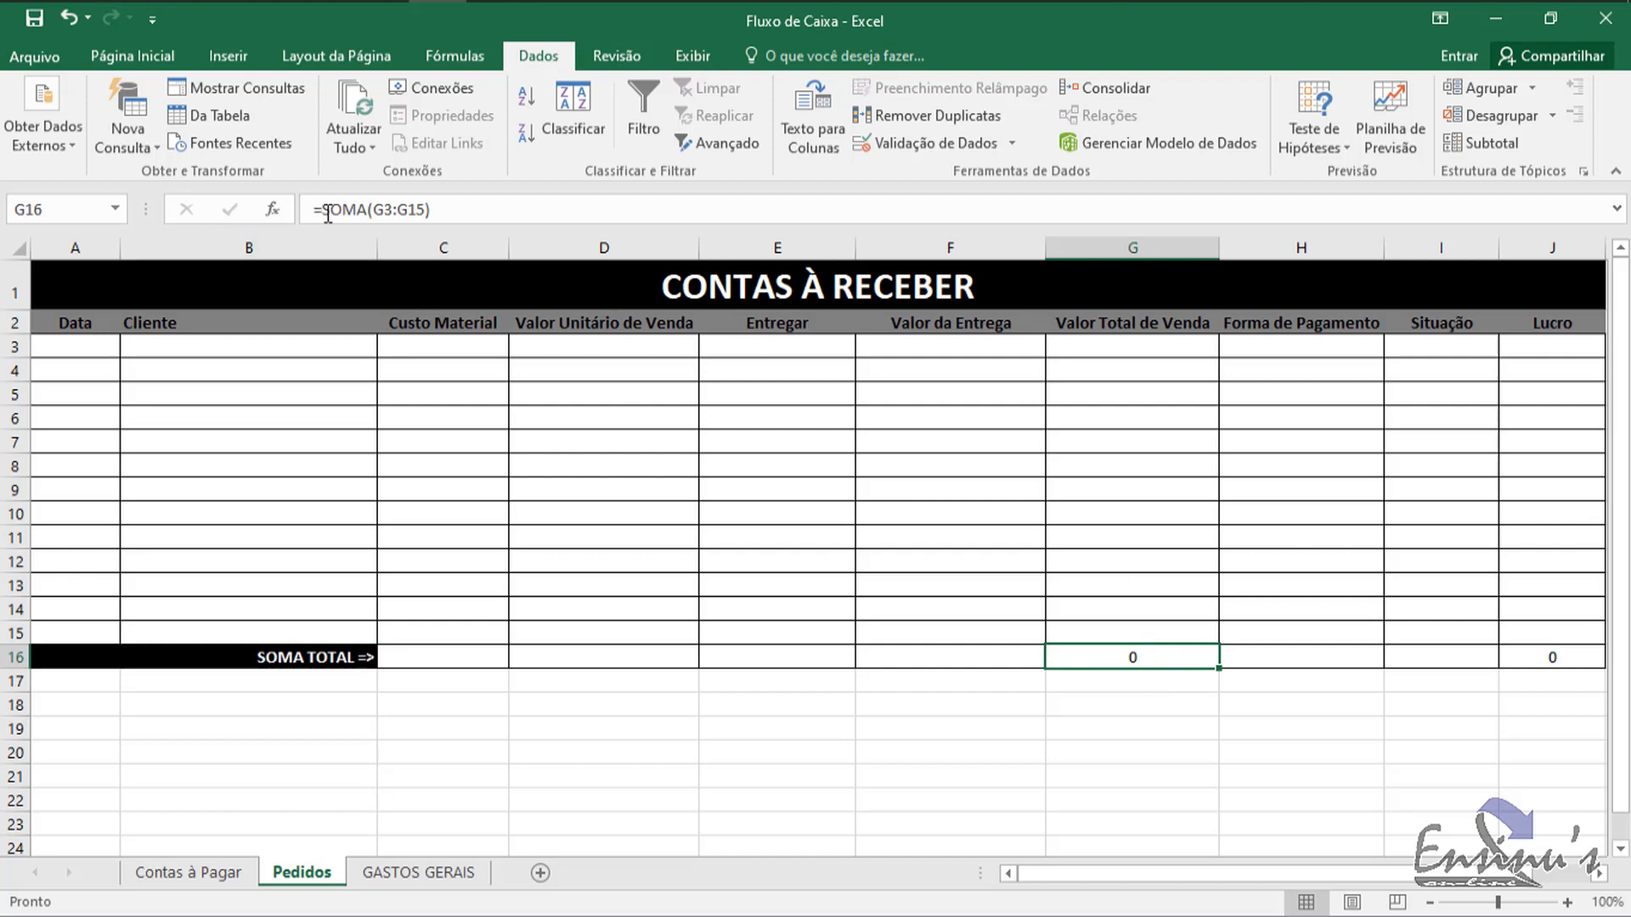
double_click(1148, 655)
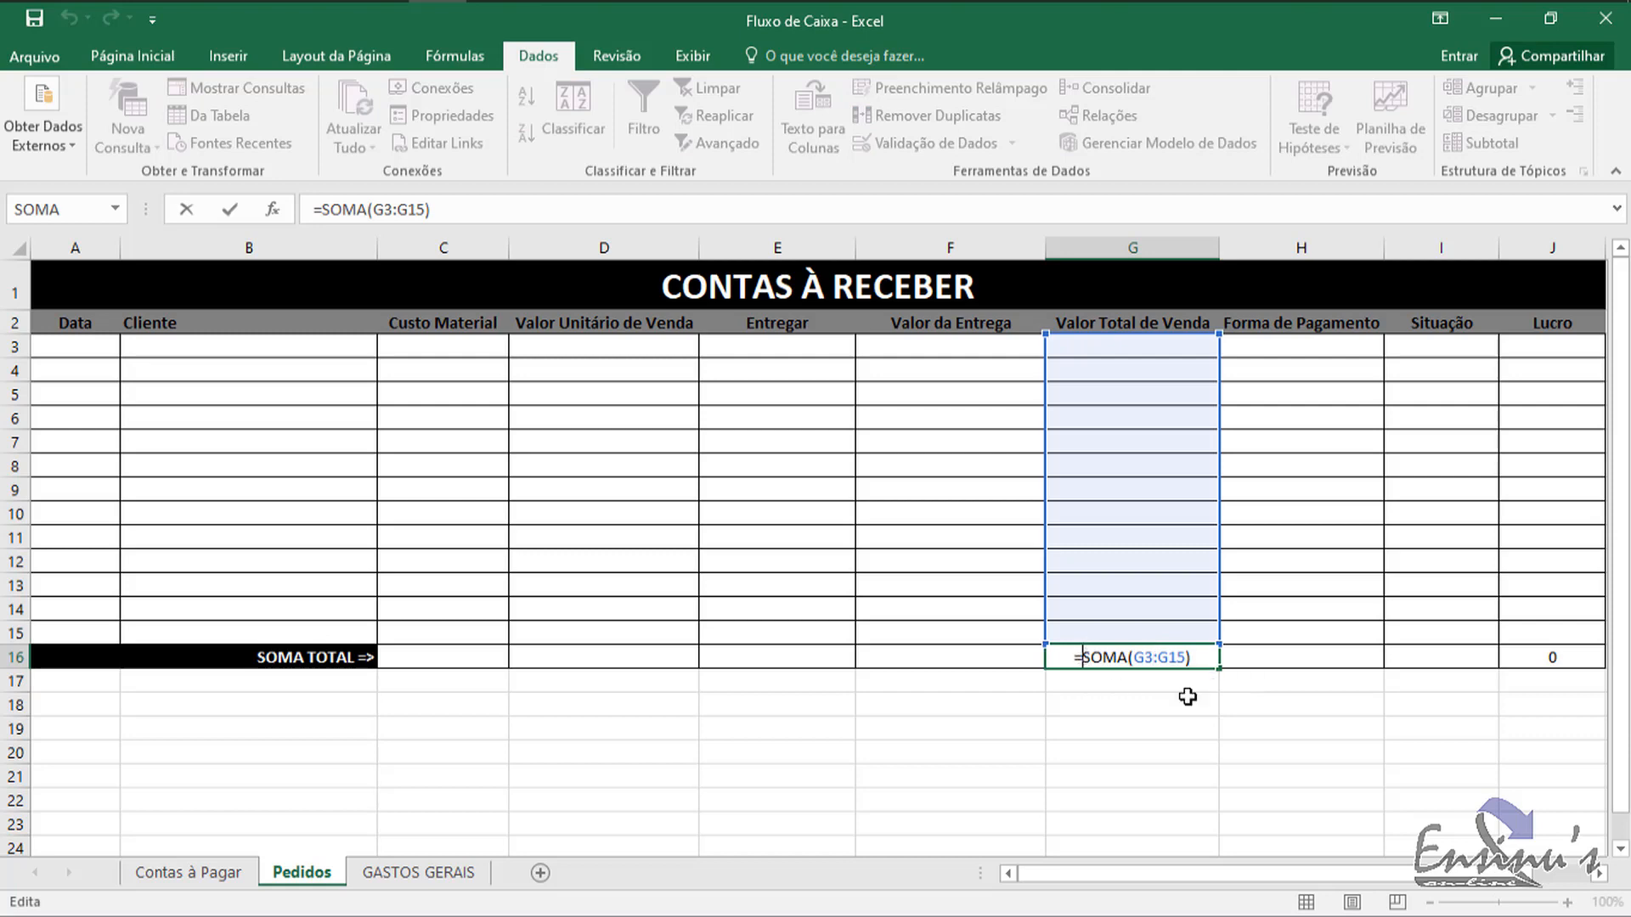
type("se")
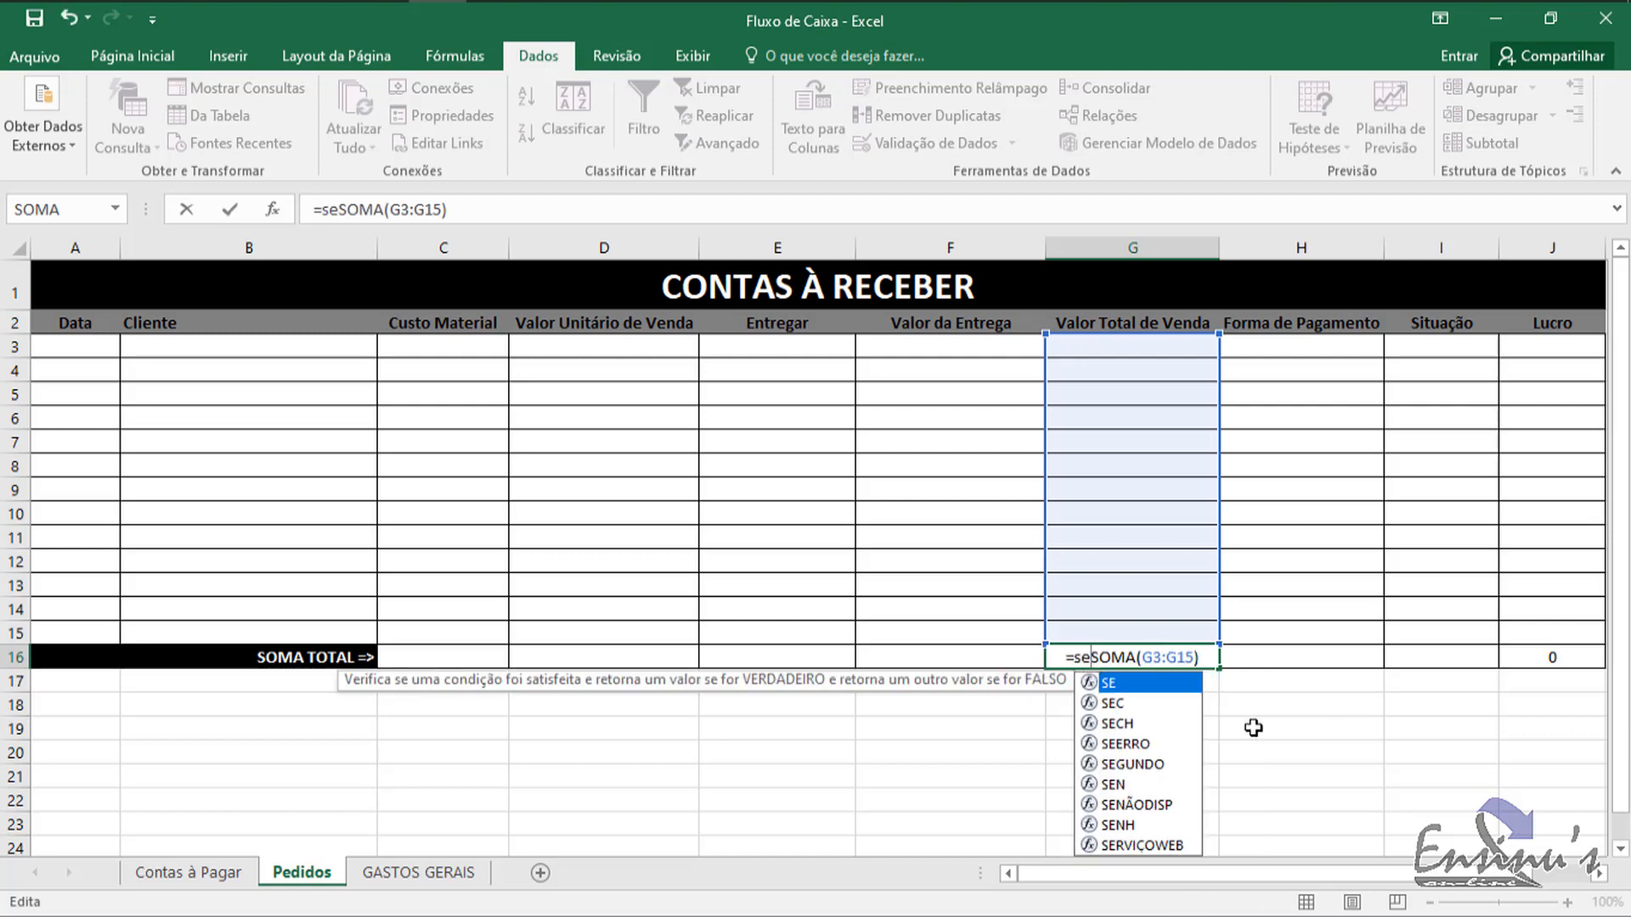
type("(")
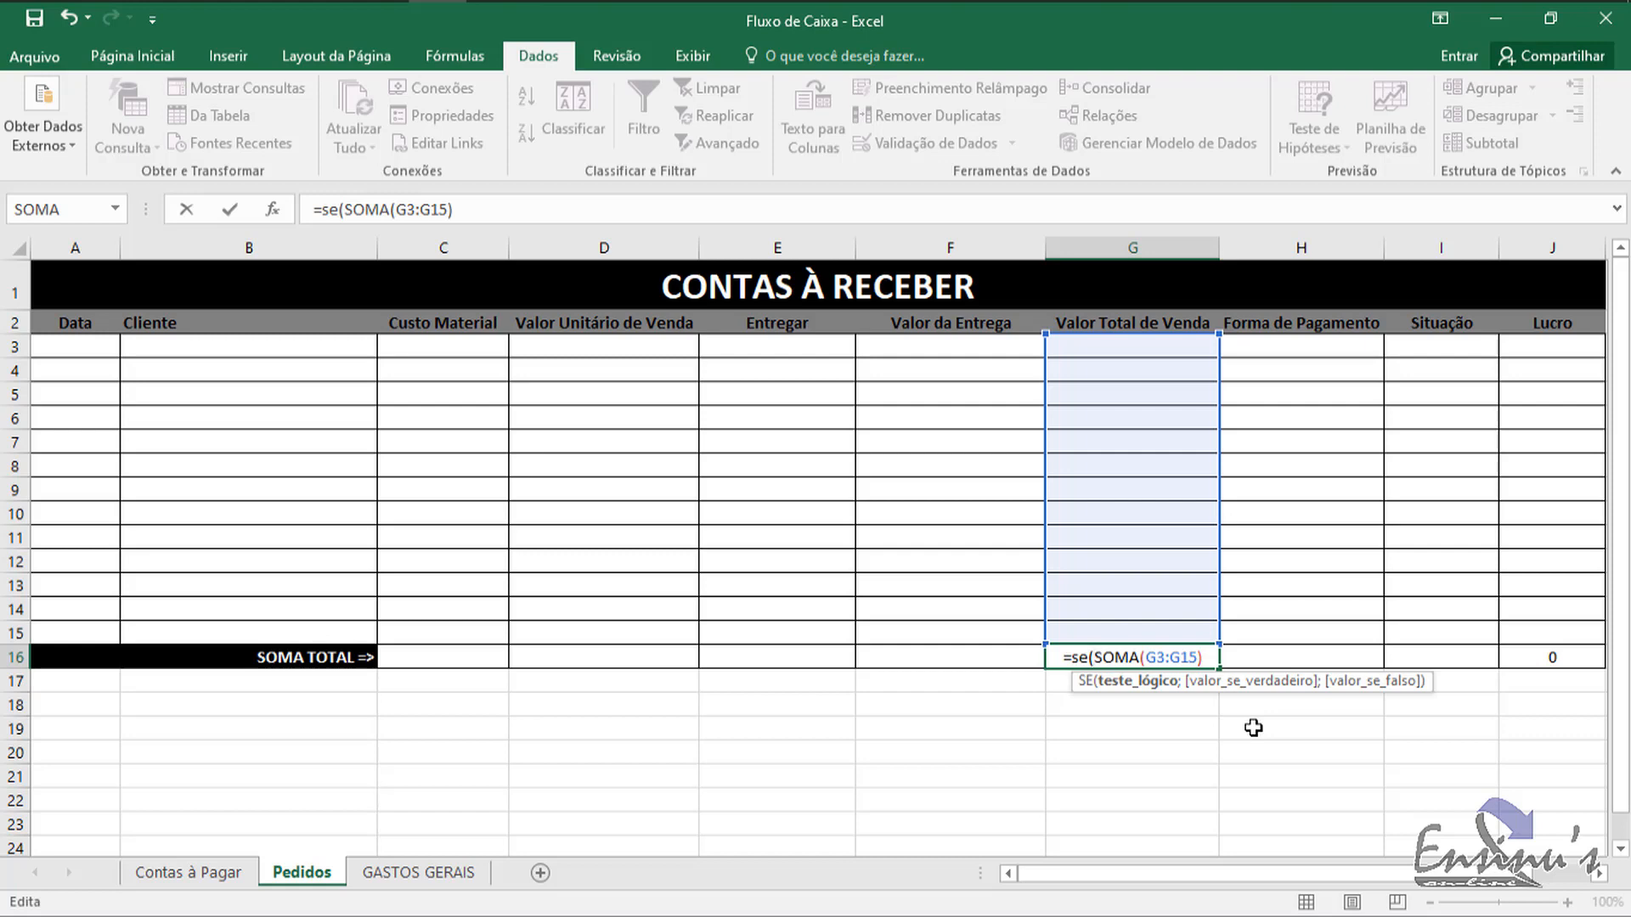
type("e")
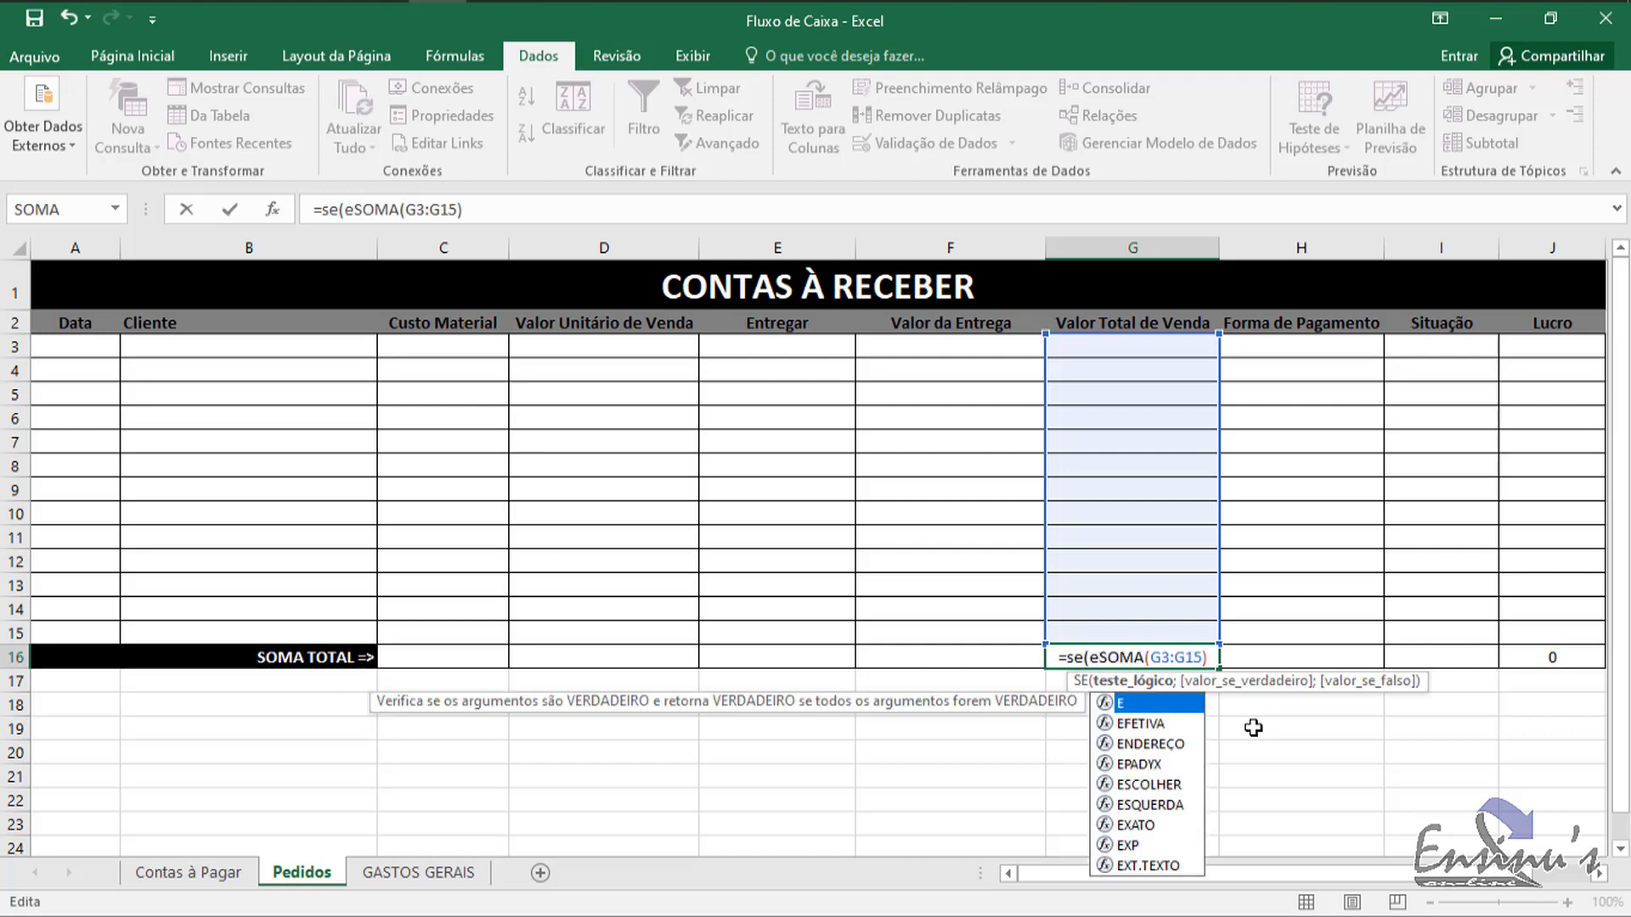
type("(")
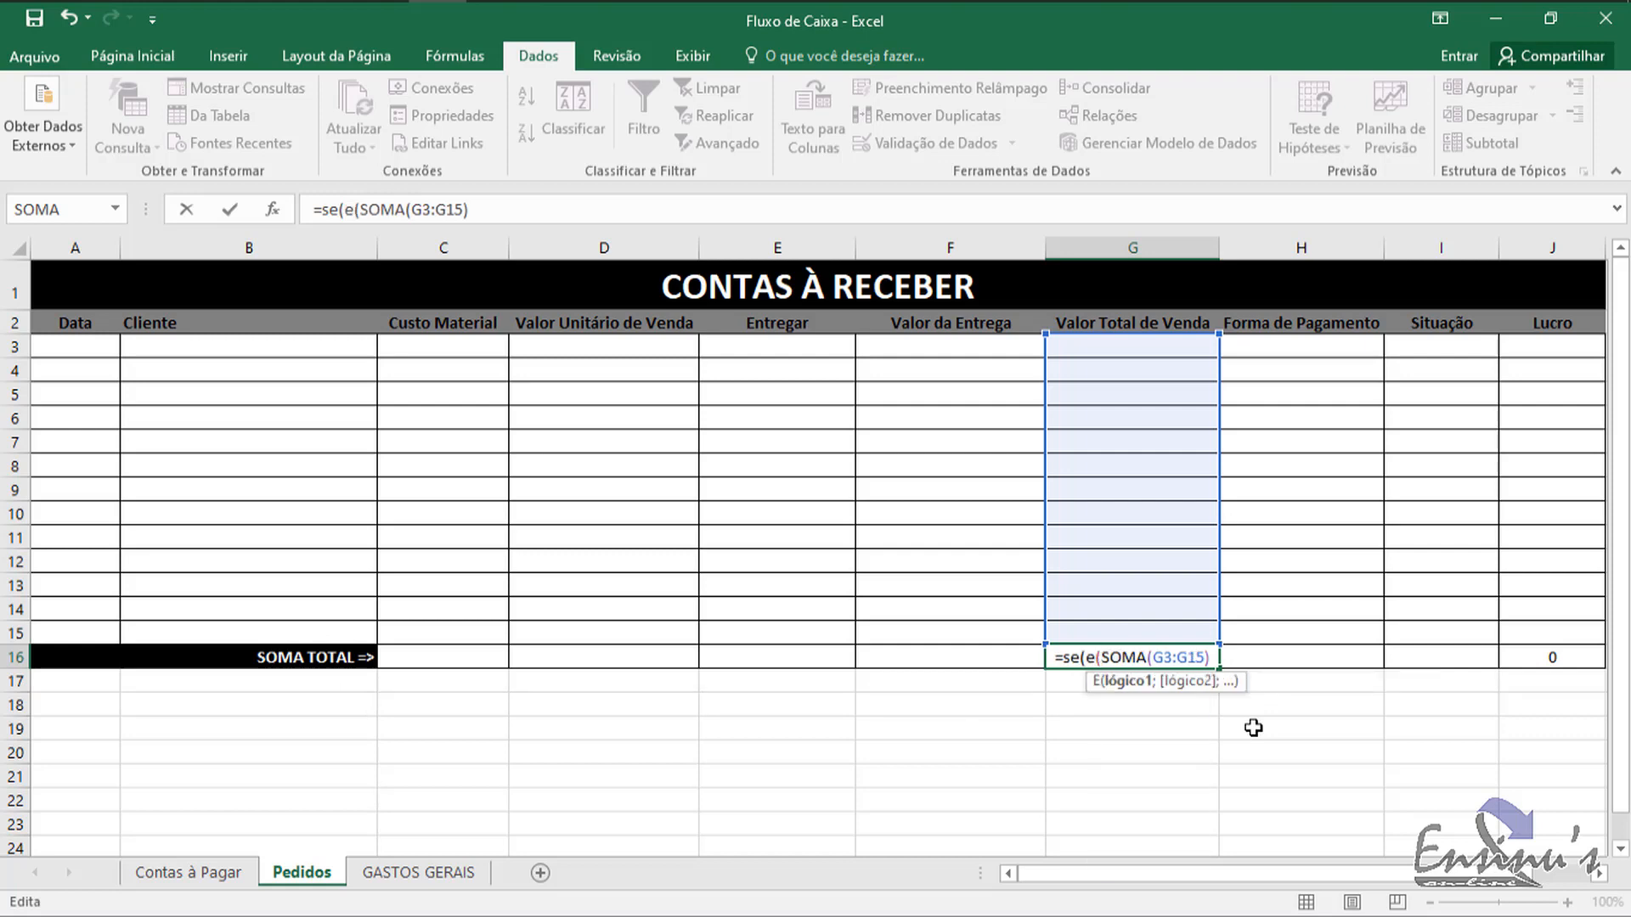
left_click(461, 657)
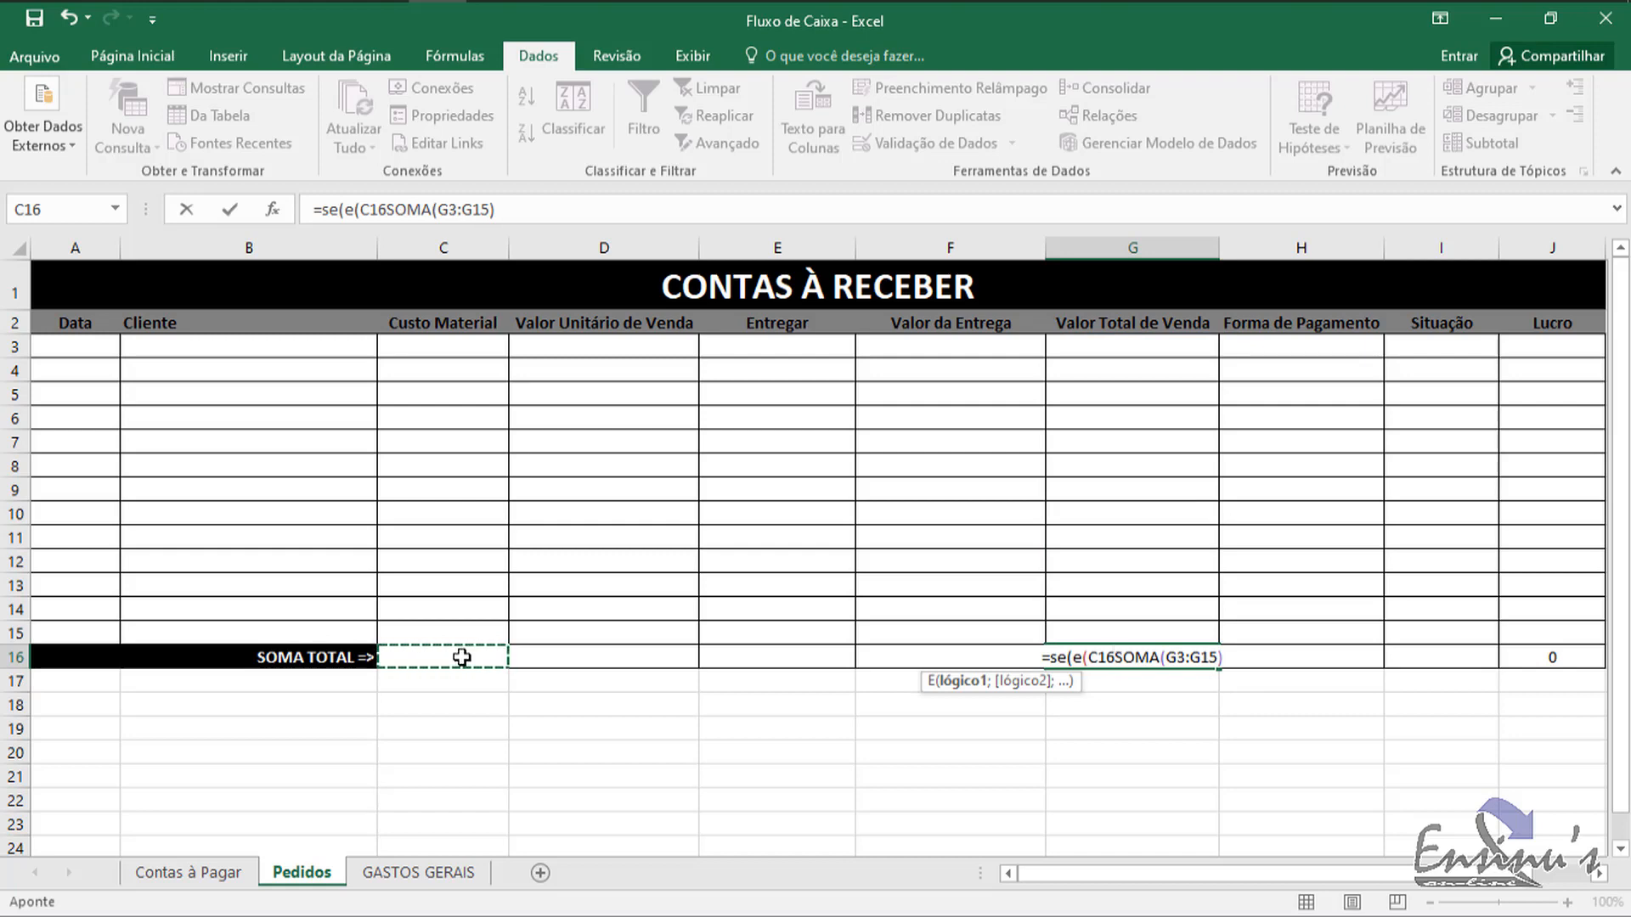
type("=\"\";")
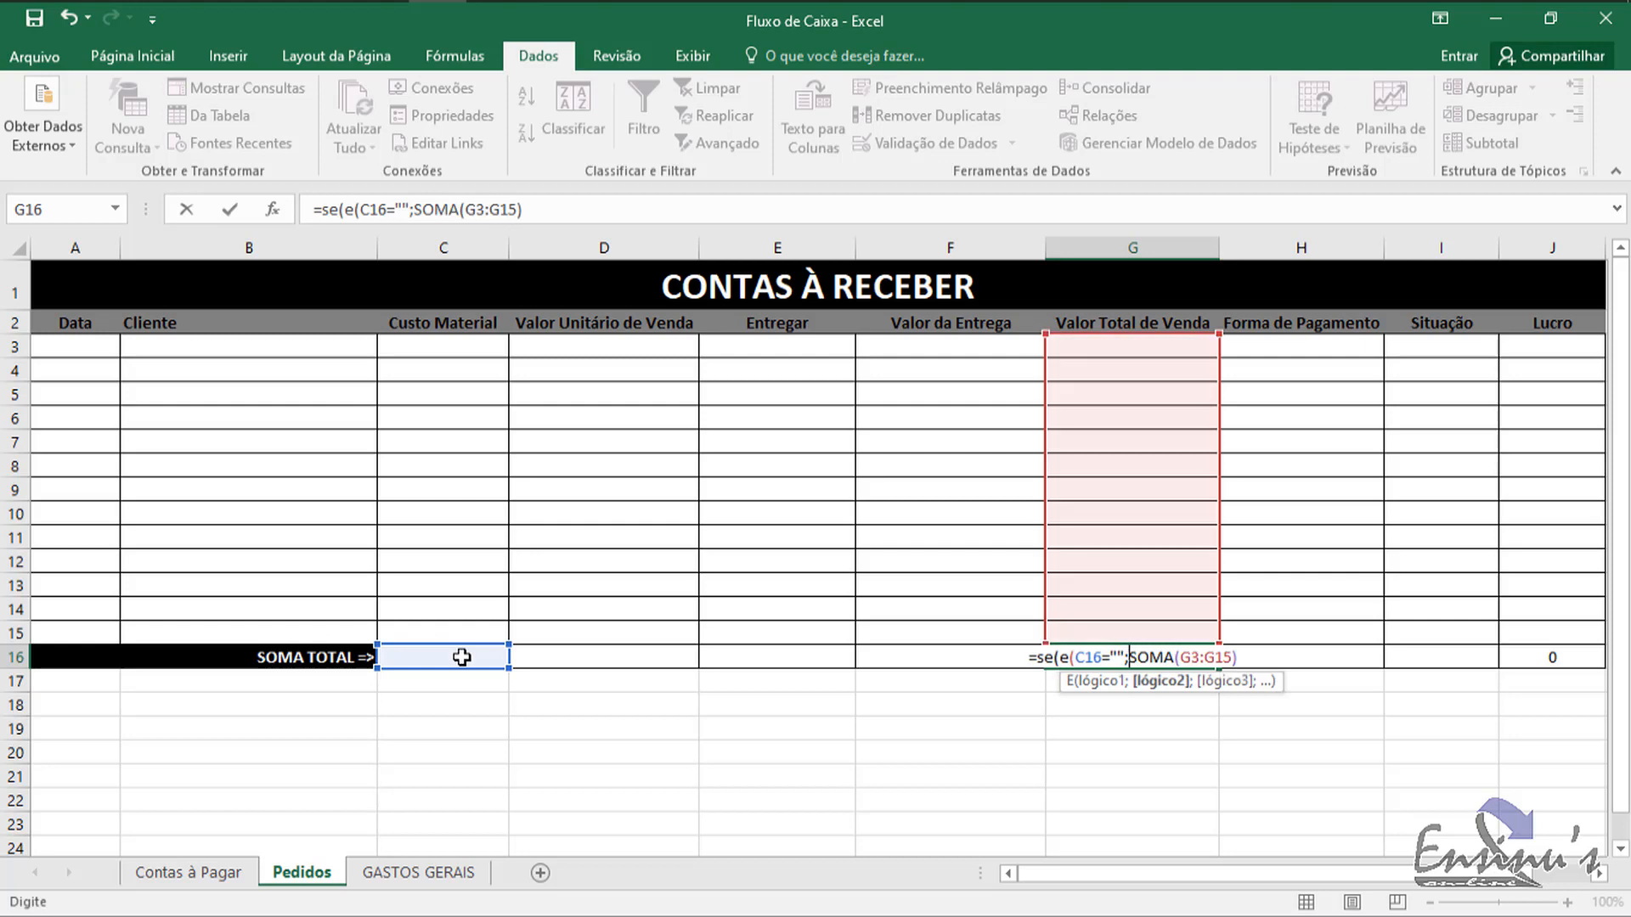
left_click(661, 659)
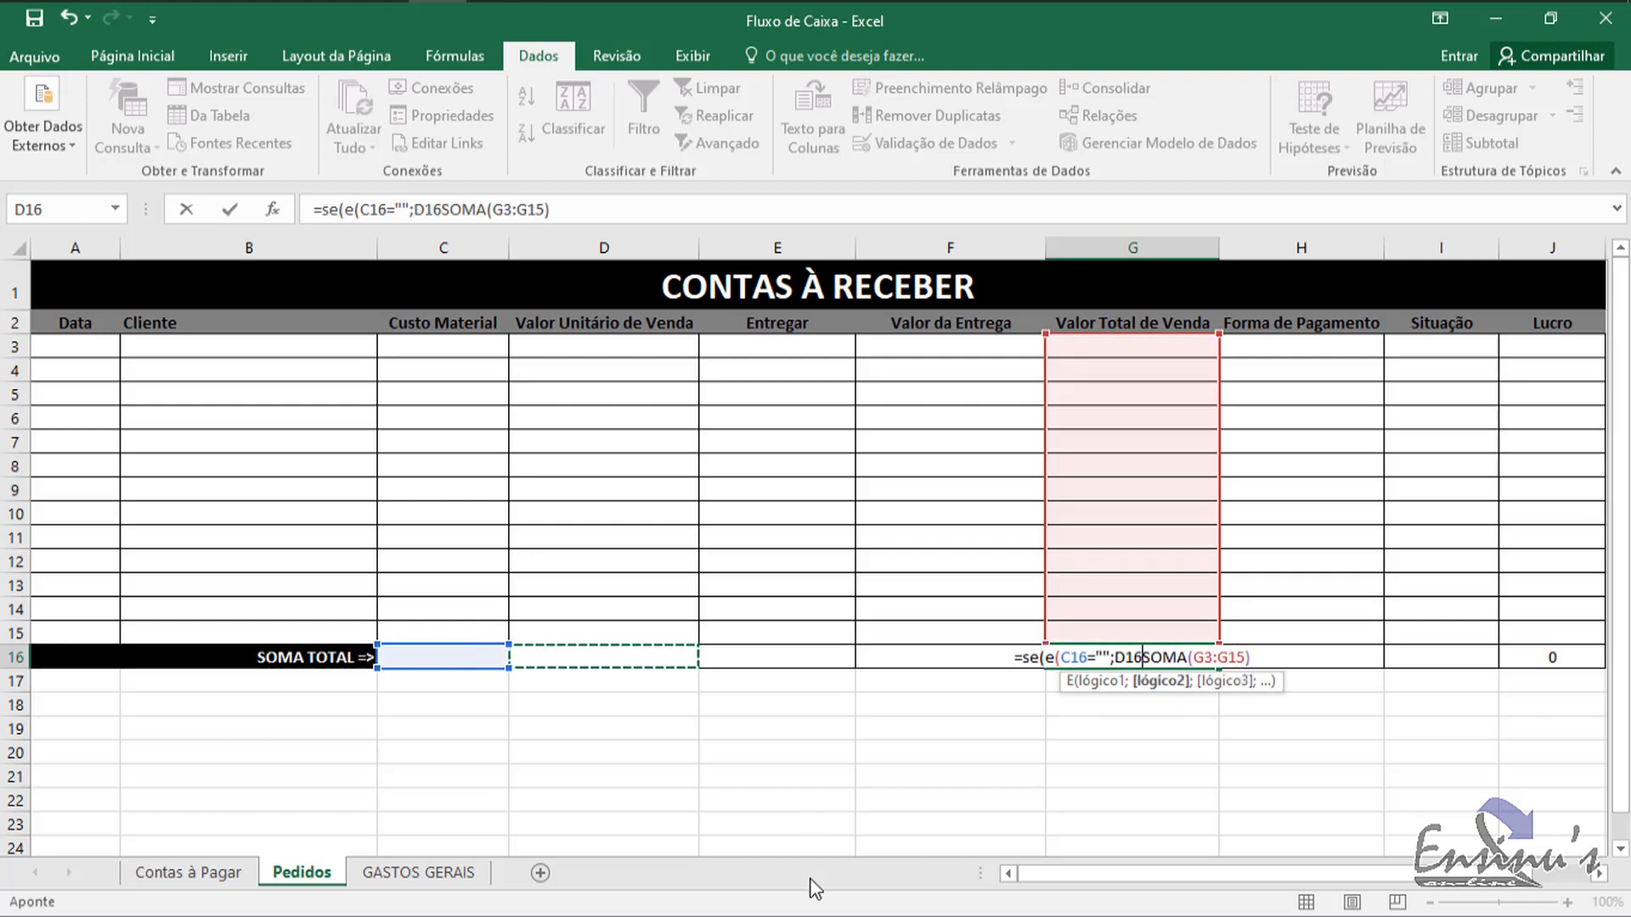
type("=\"\"")
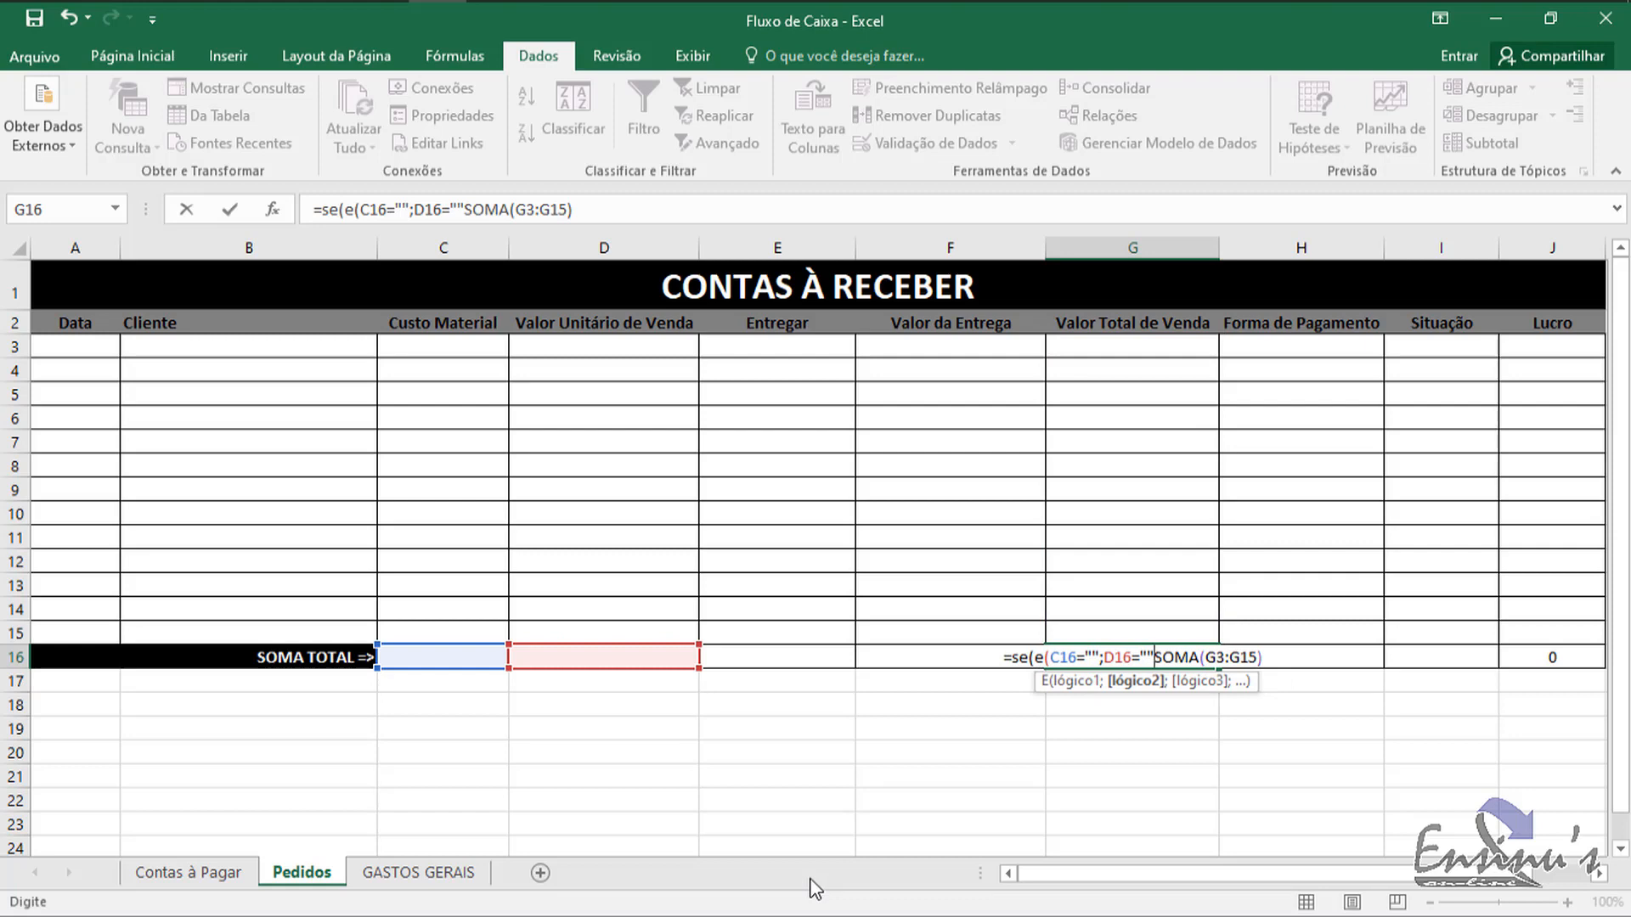
type(");")
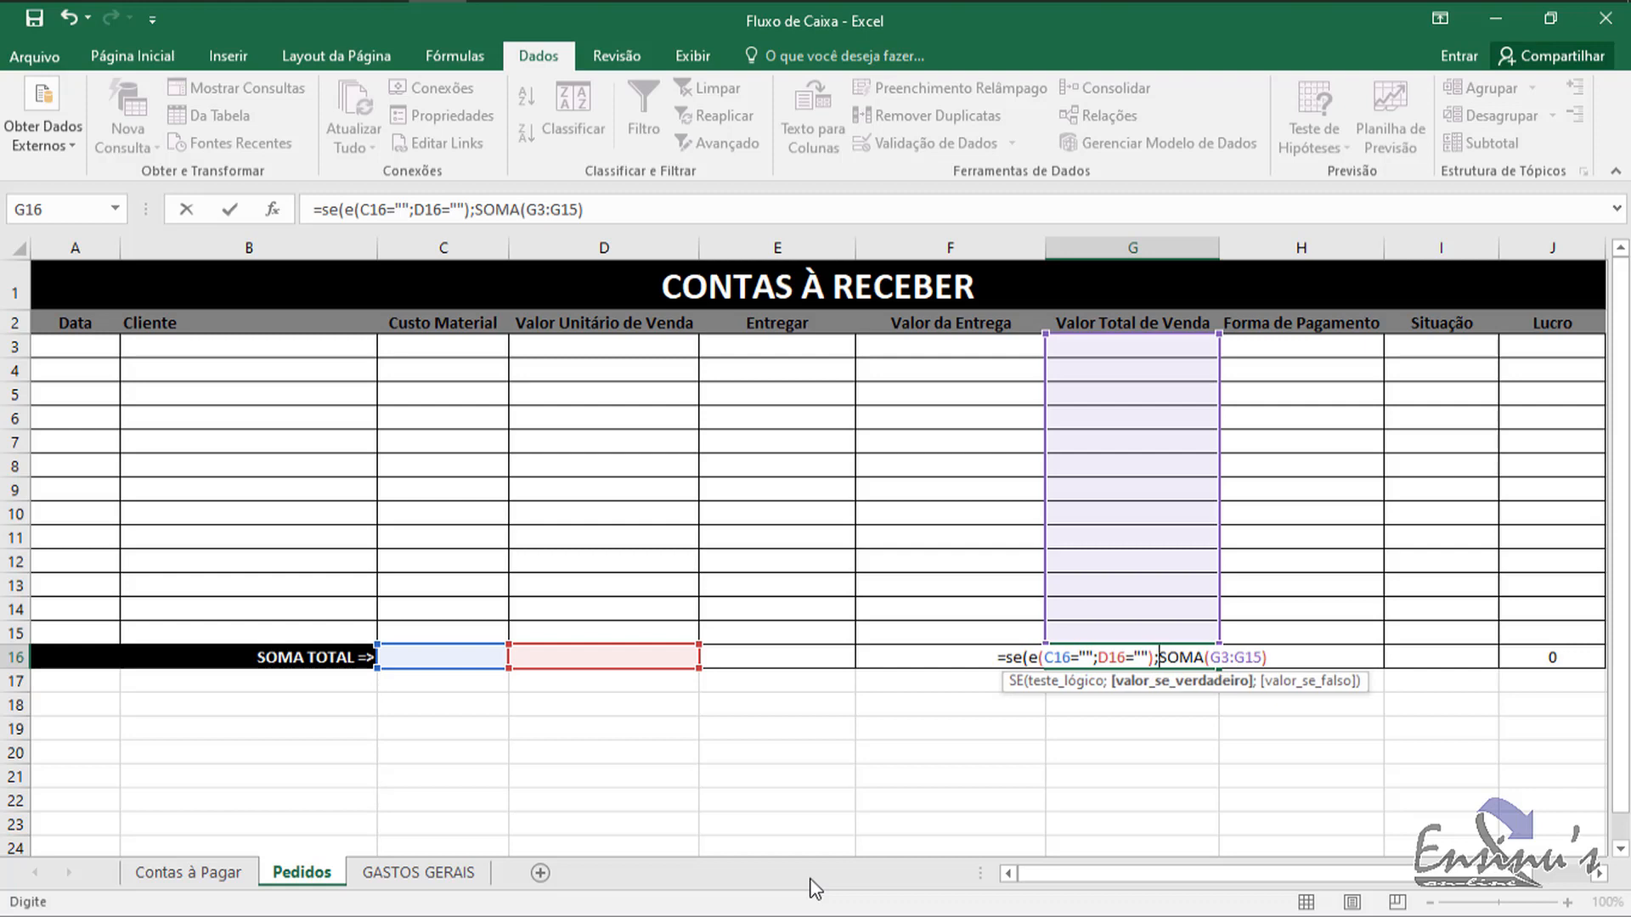
type("\"\";")
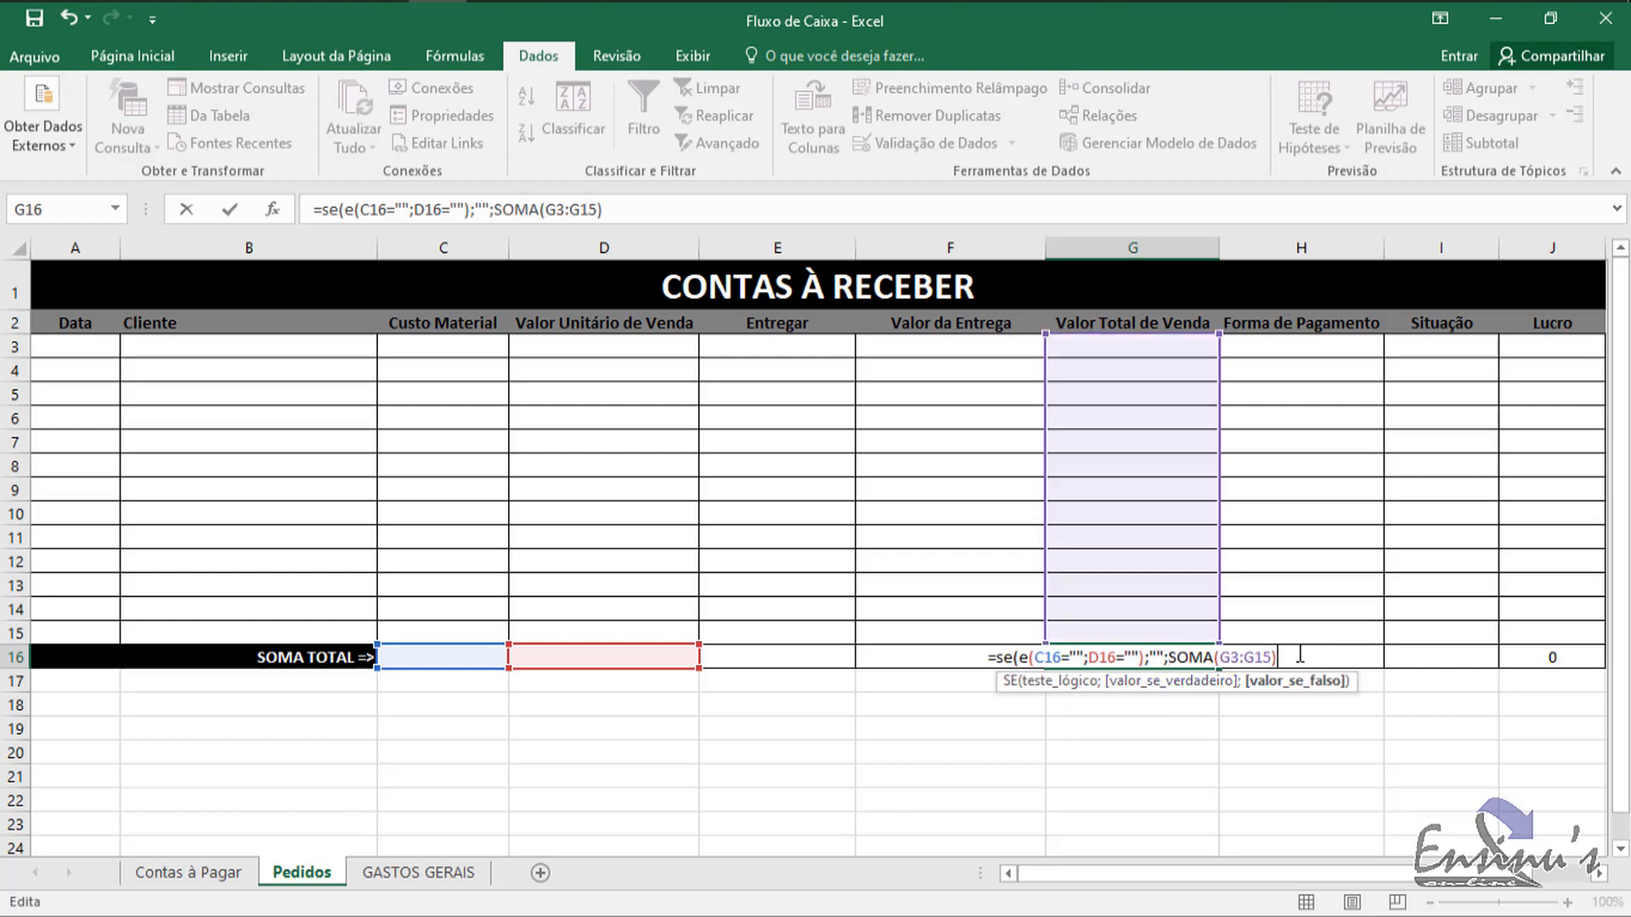
type(")")
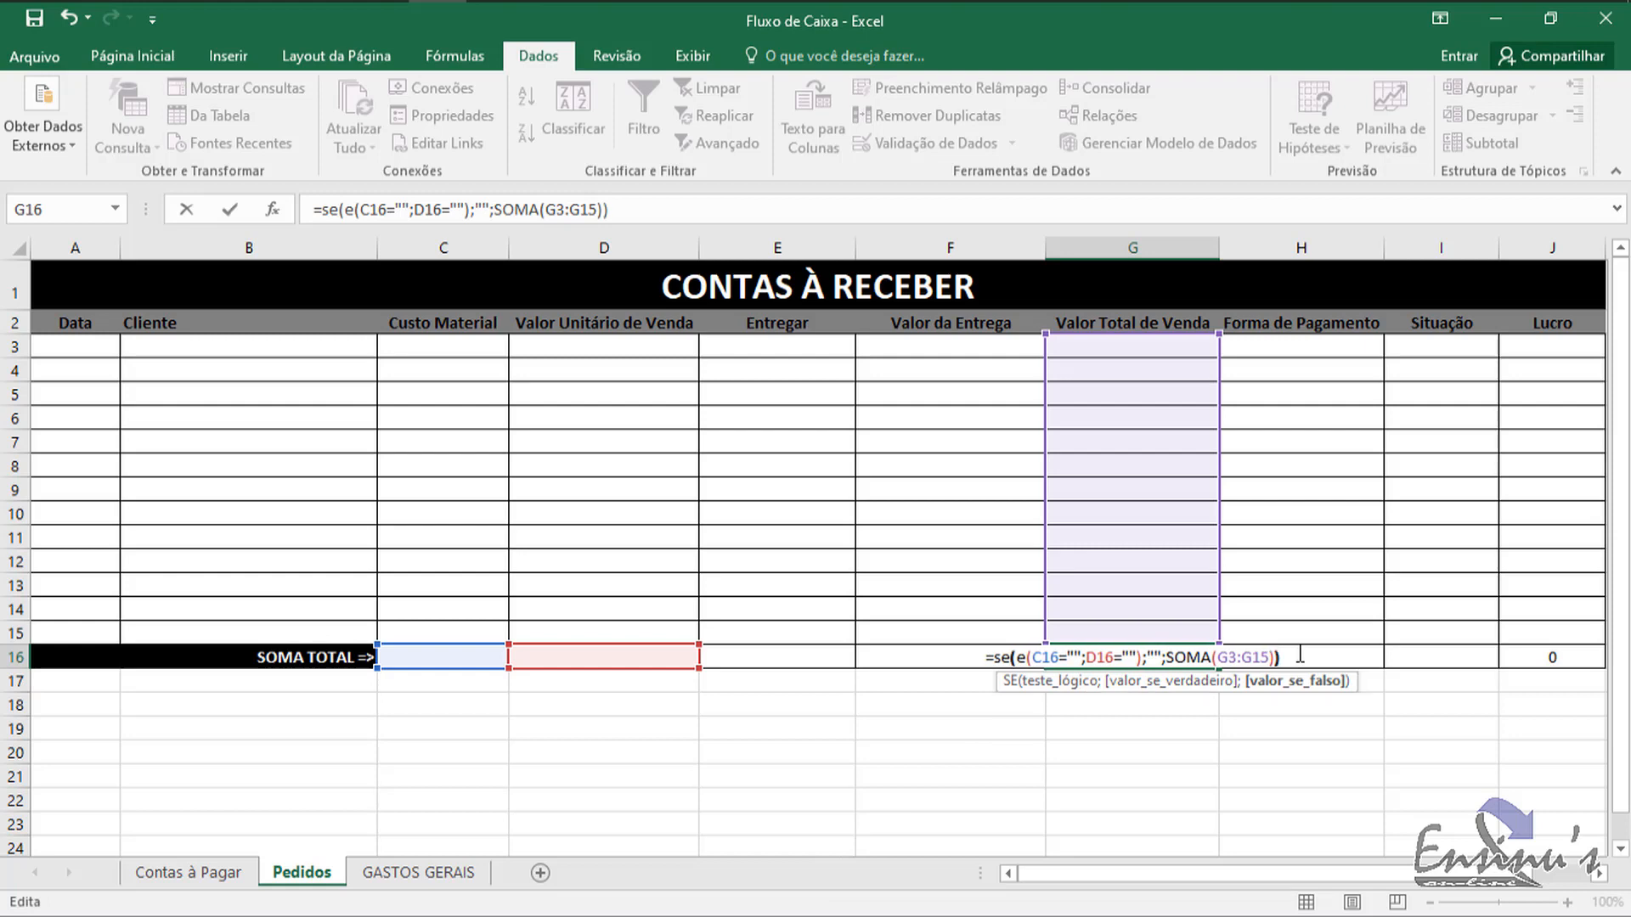
key("Return")
Step: Check the formulas in the Valor Total de Venda column, from row 3 down to the SOMA TOTAL row
left_click(1154, 653)
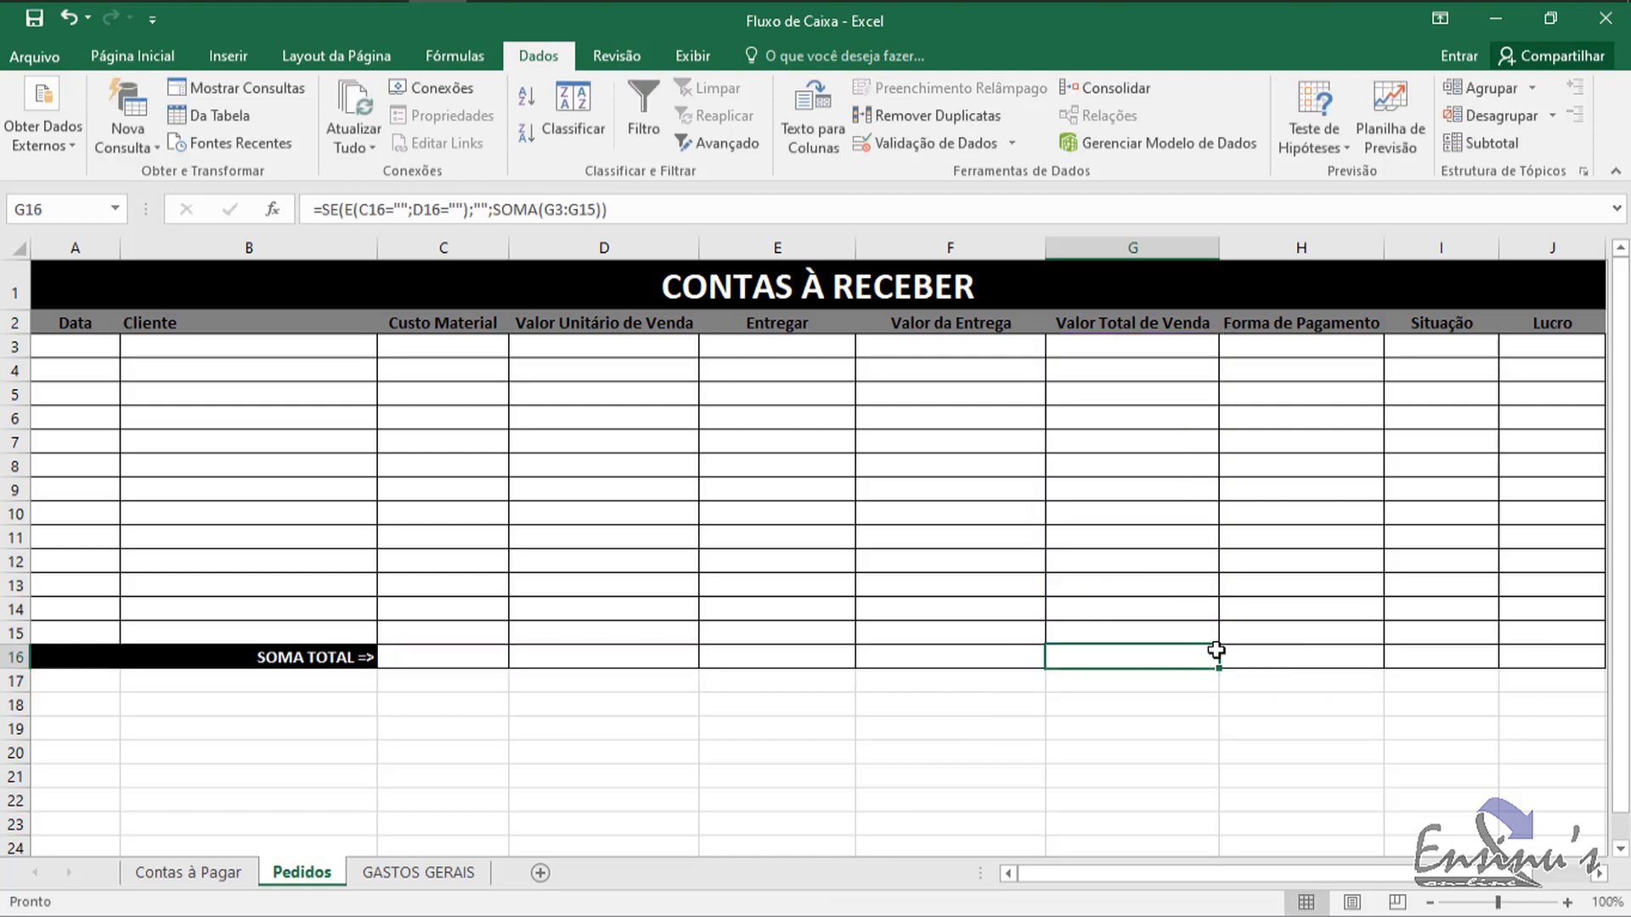
left_click(1166, 345)
left_click(1139, 514)
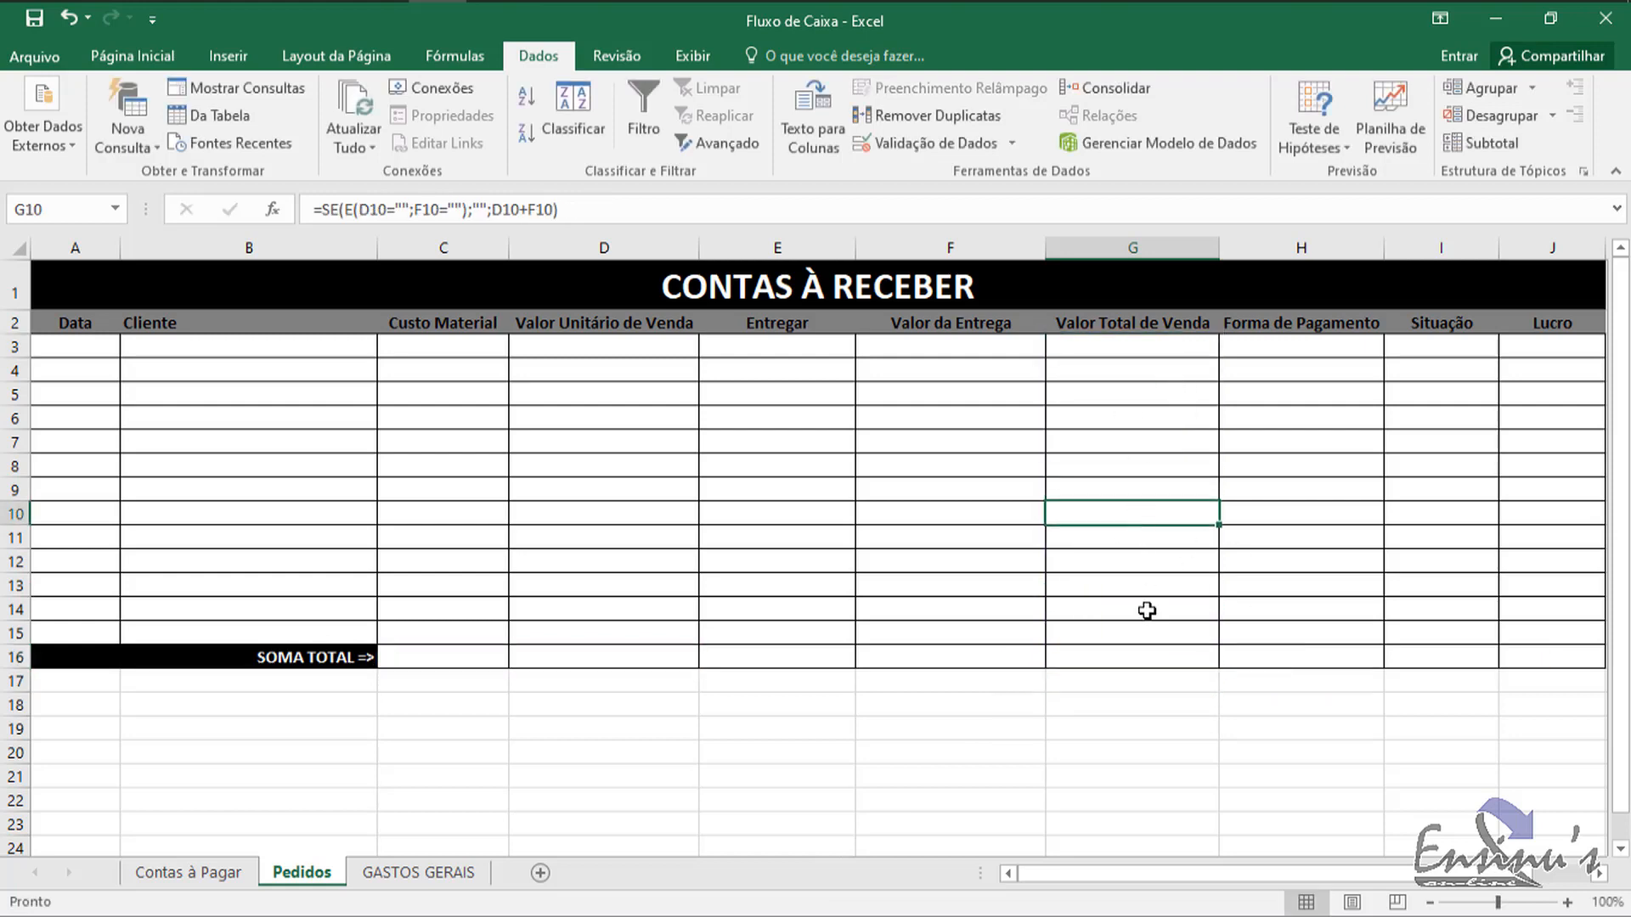
left_click(1147, 608)
left_click(1173, 482)
left_click(1177, 653)
left_click(1164, 561)
left_click(1151, 442)
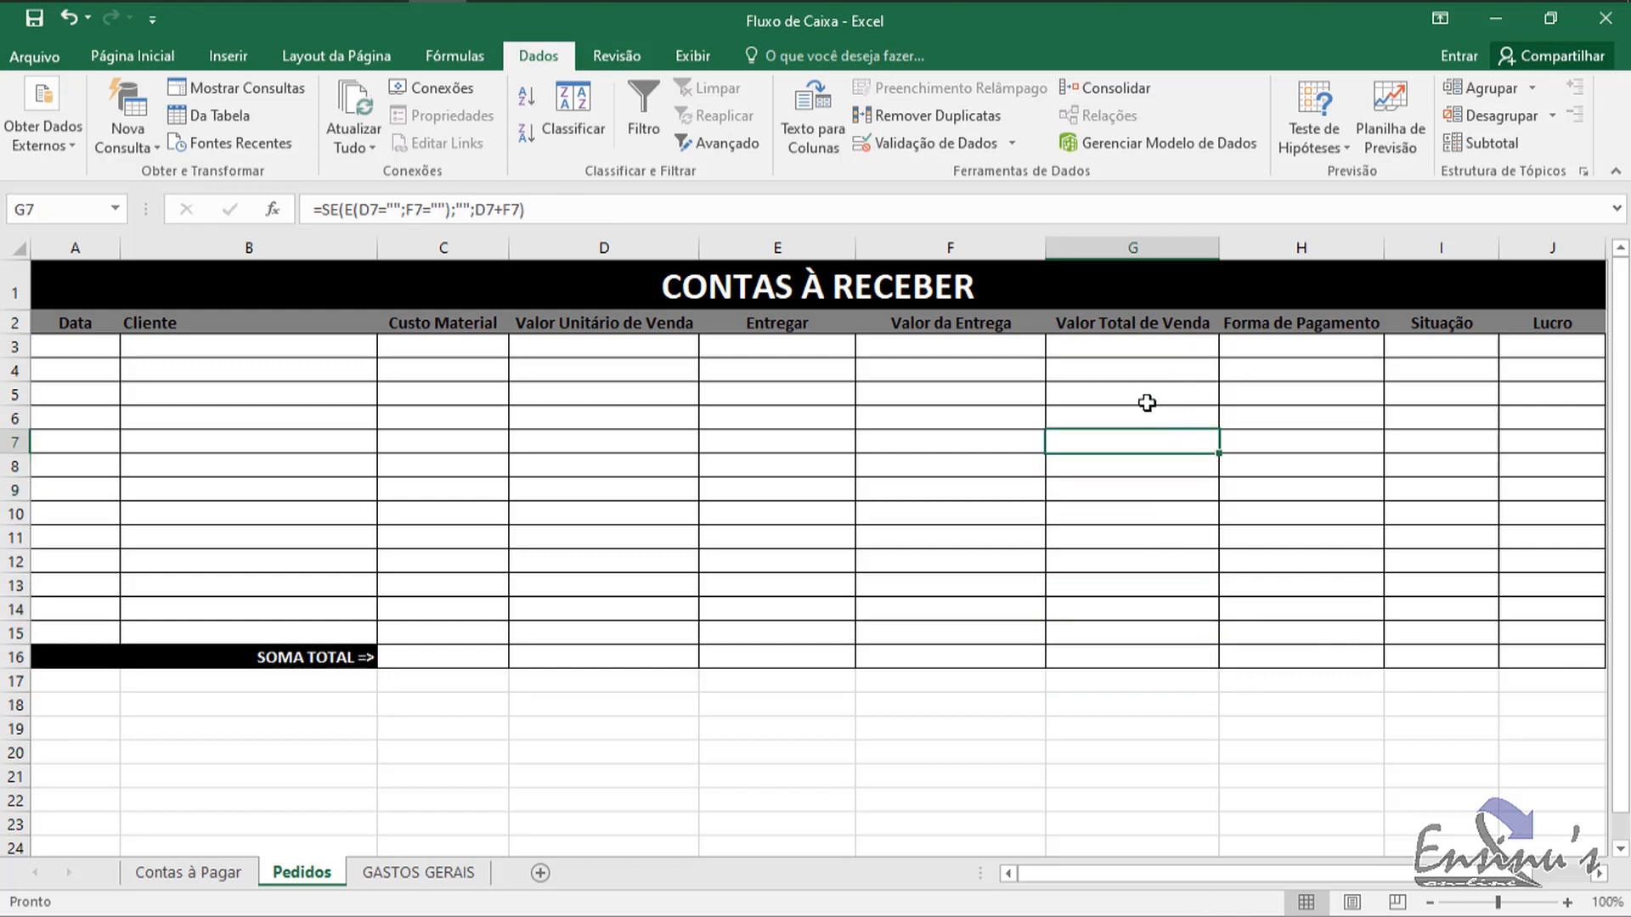
Step: Enter the test values 100 and 200 in Valor Total de Venda cells G3 and G4
left_click(1153, 347)
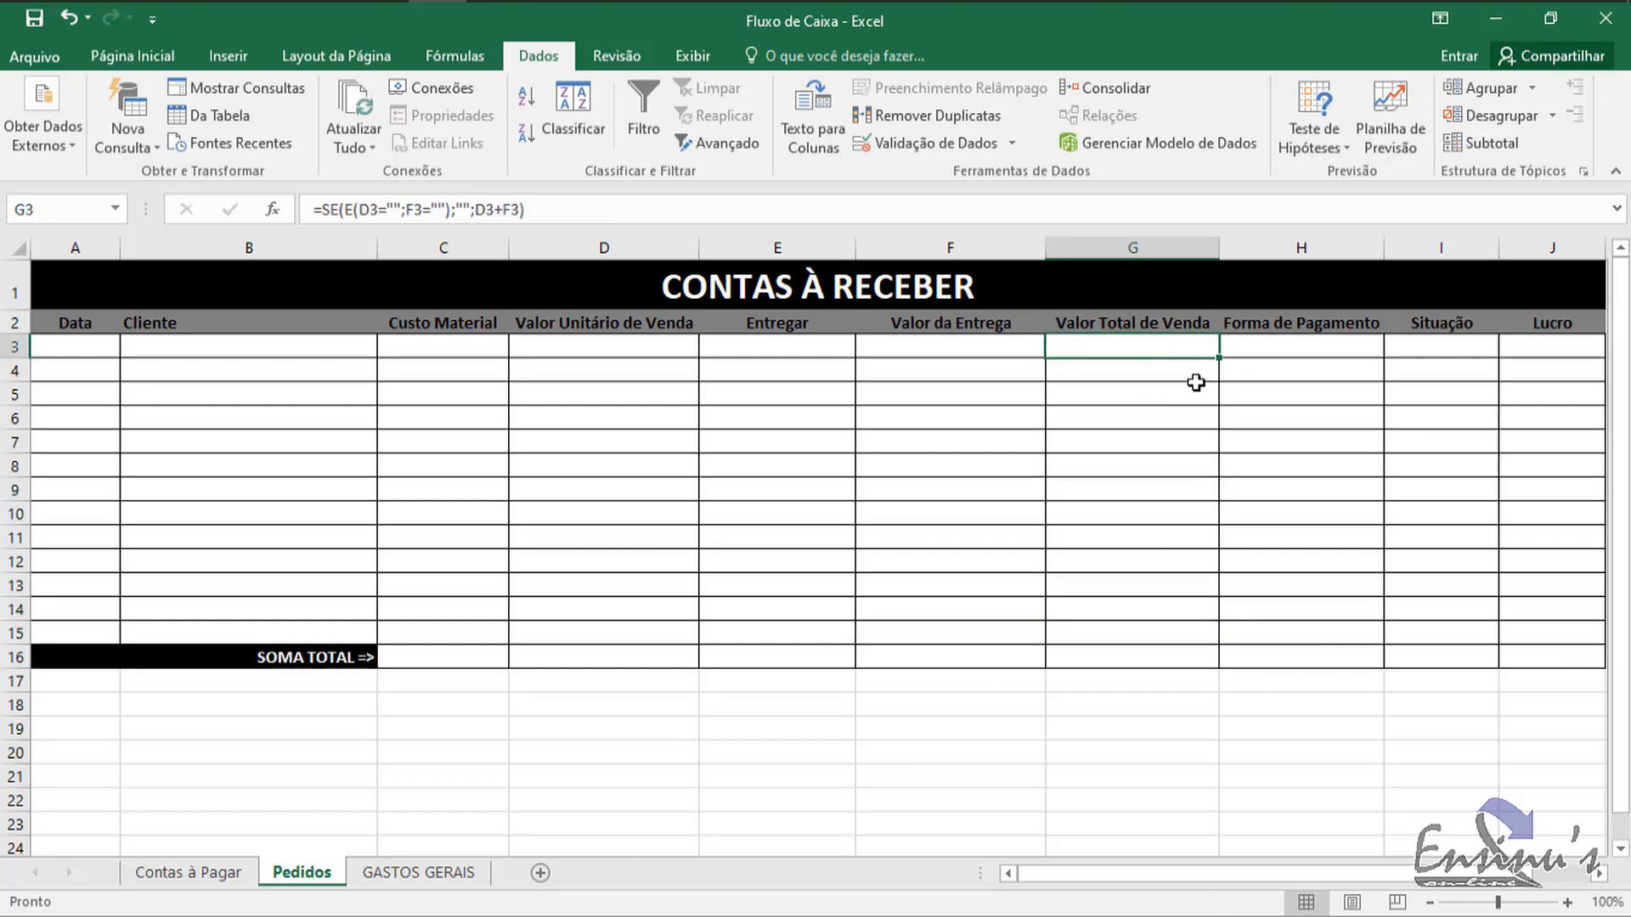
type("100")
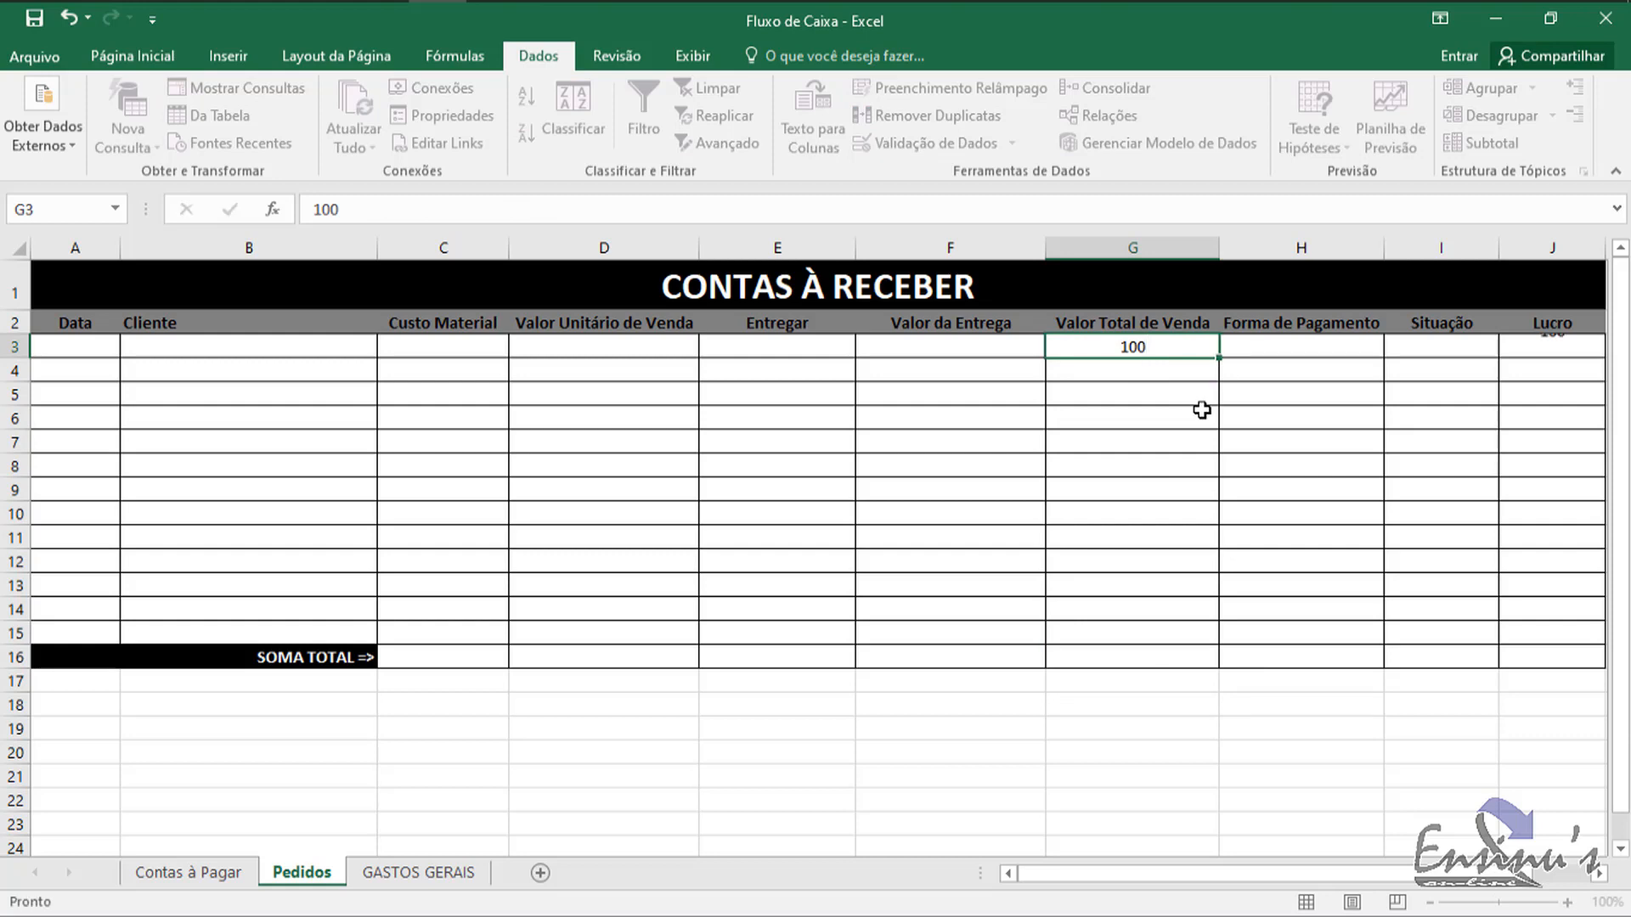
key("Return")
type("200")
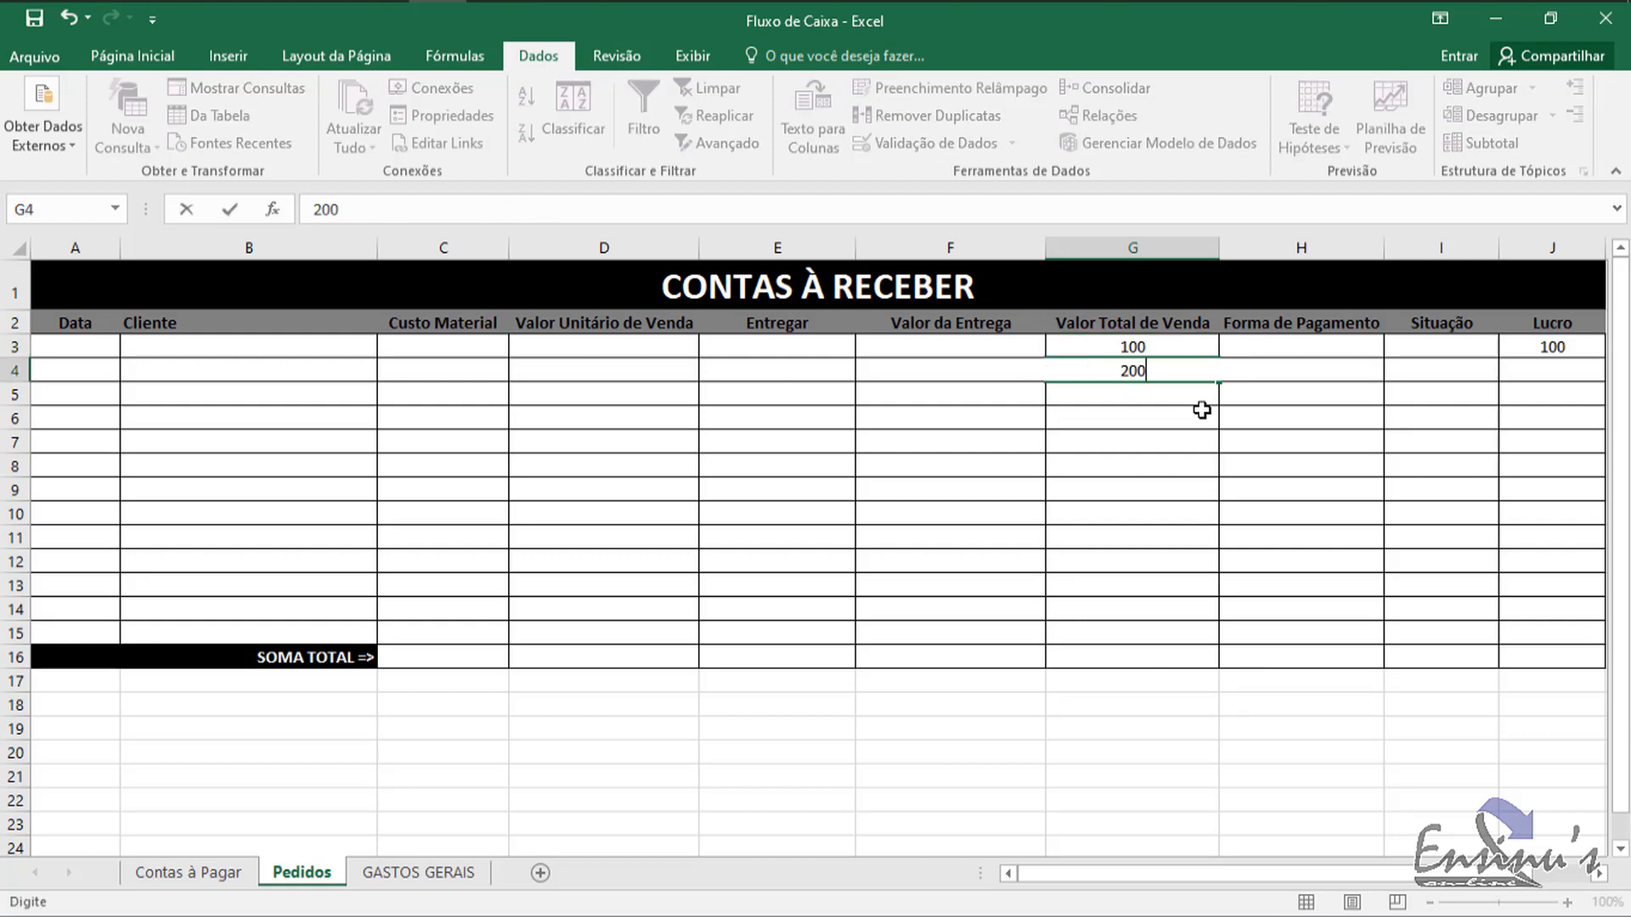
key("Return")
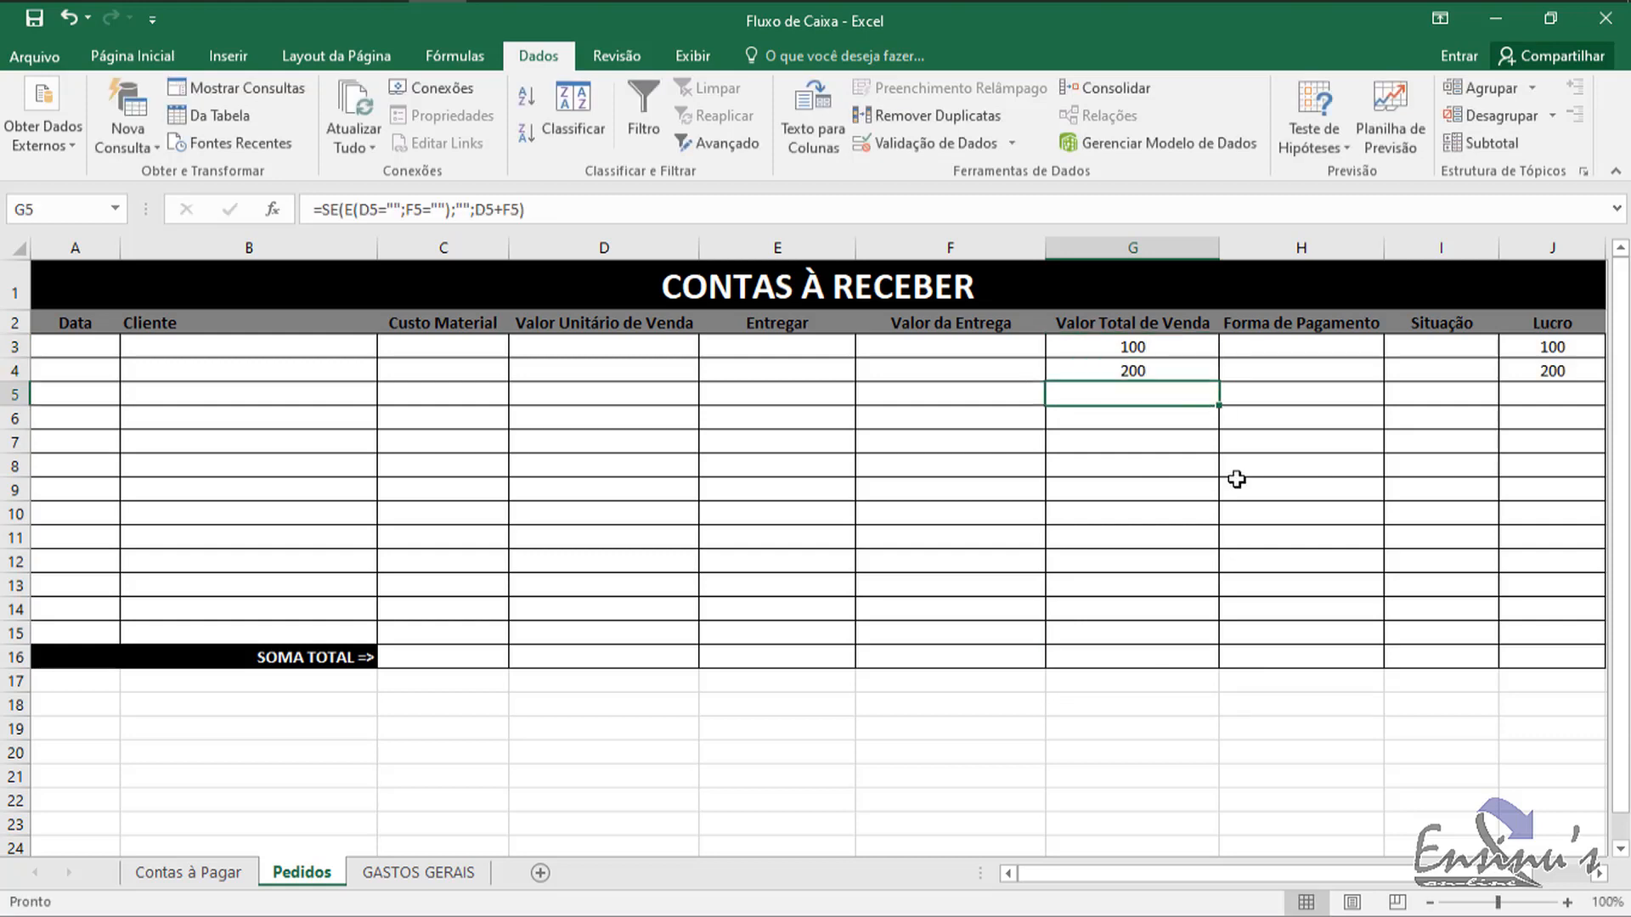
Step: Strip the SE/E condition and the extra closing parenthesis from the G16 formula, leaving =SOMA(G3:G15)
left_click(1126, 660)
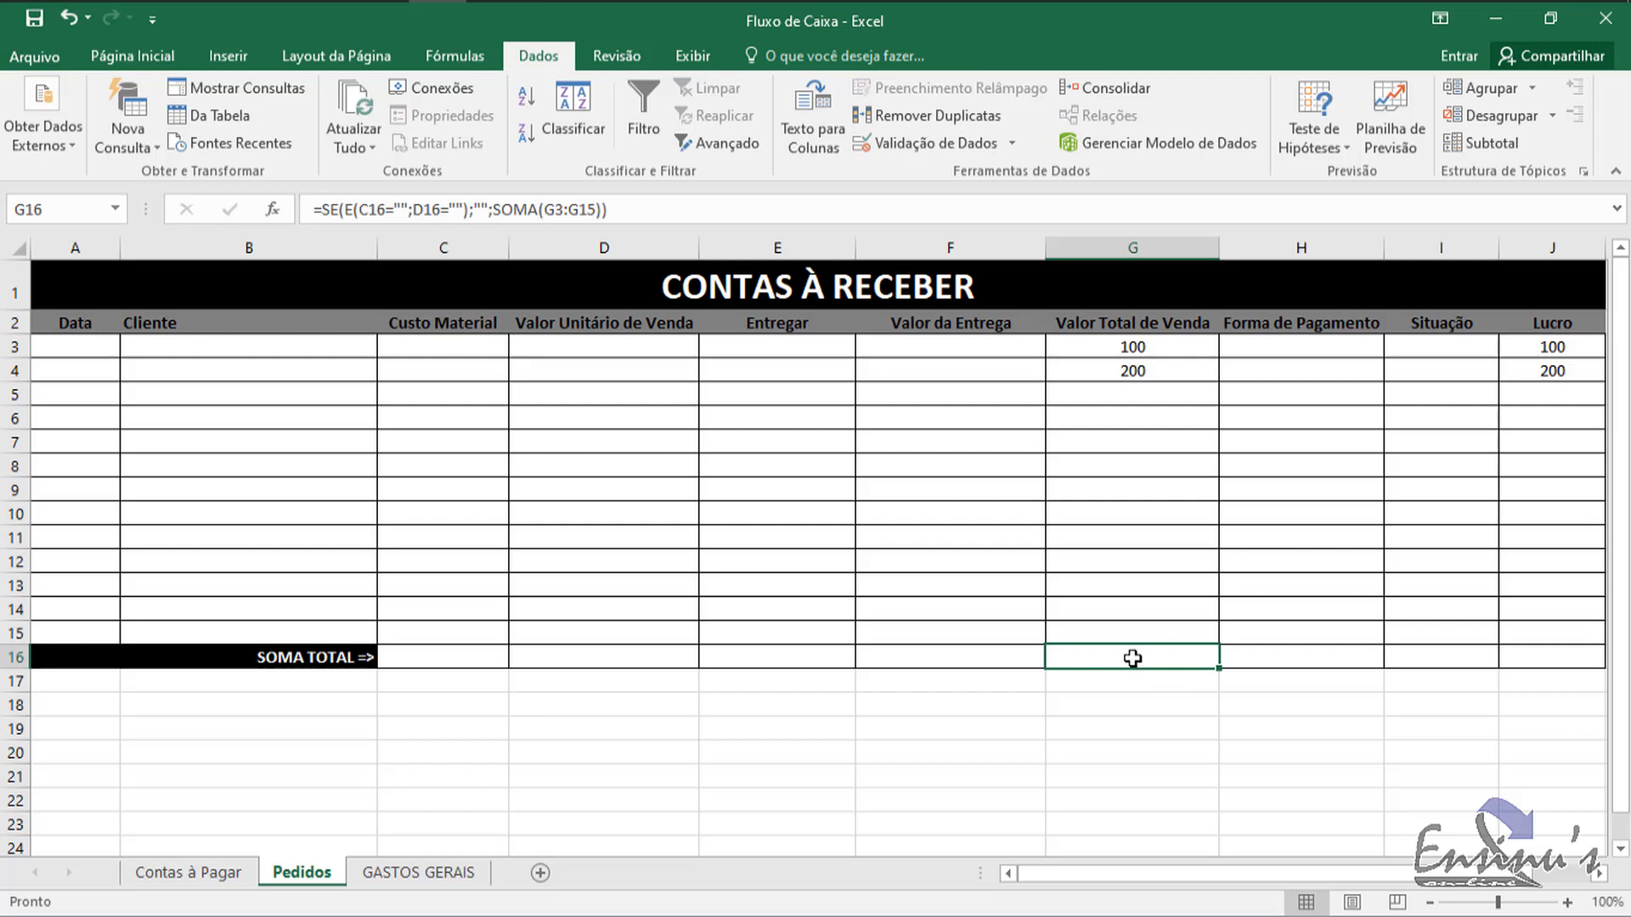
double_click(1144, 654)
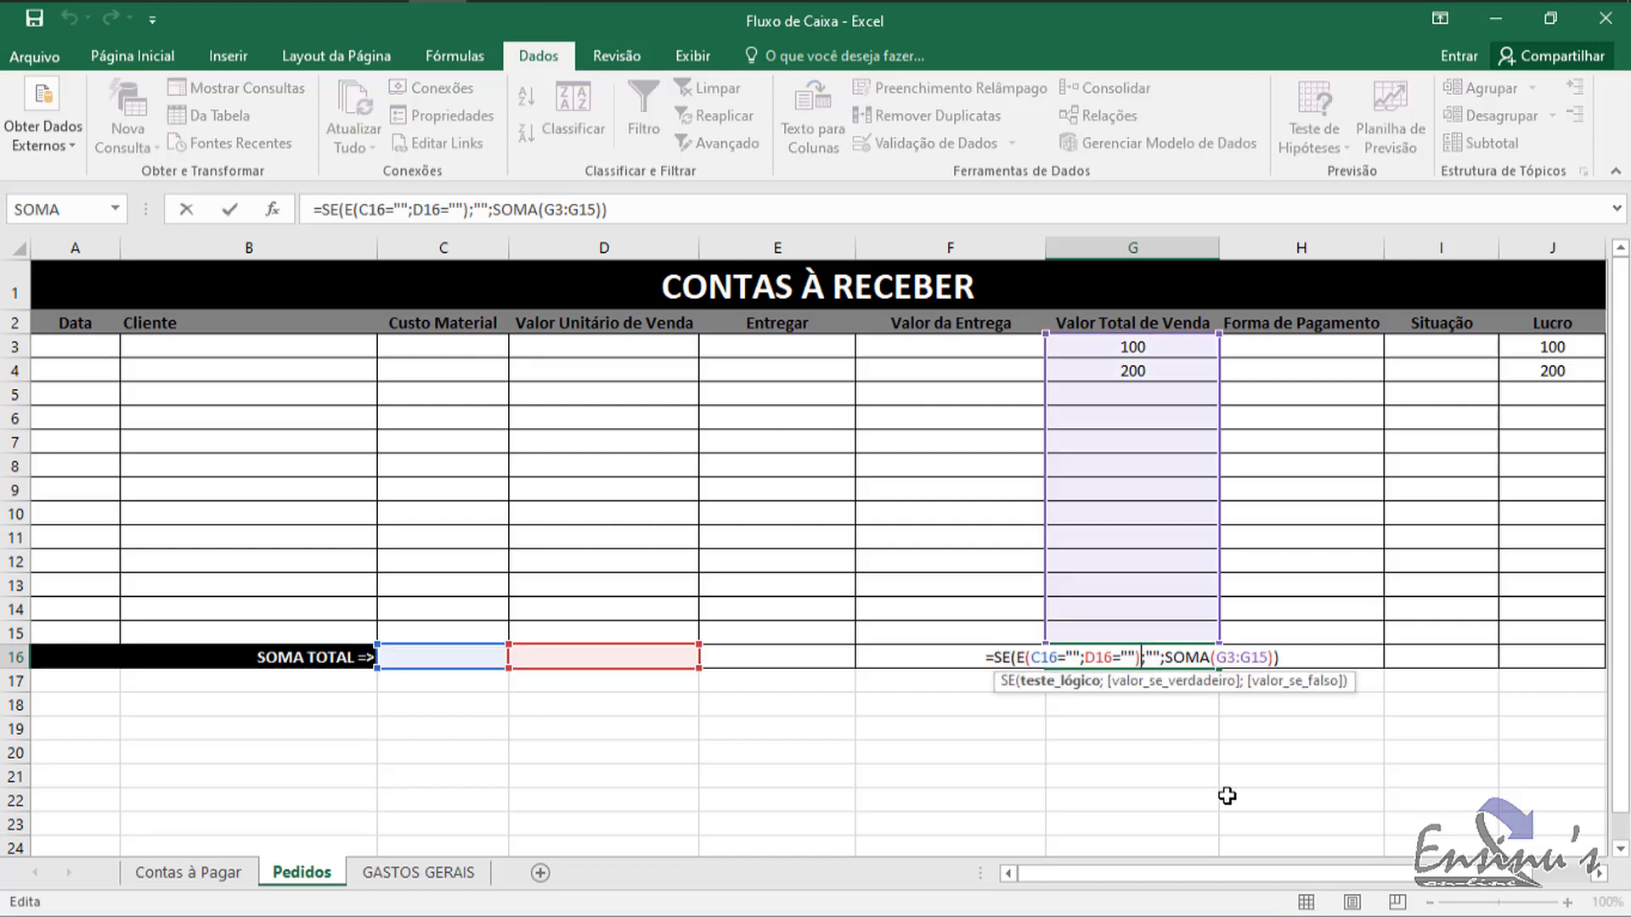
left_click(1189, 657)
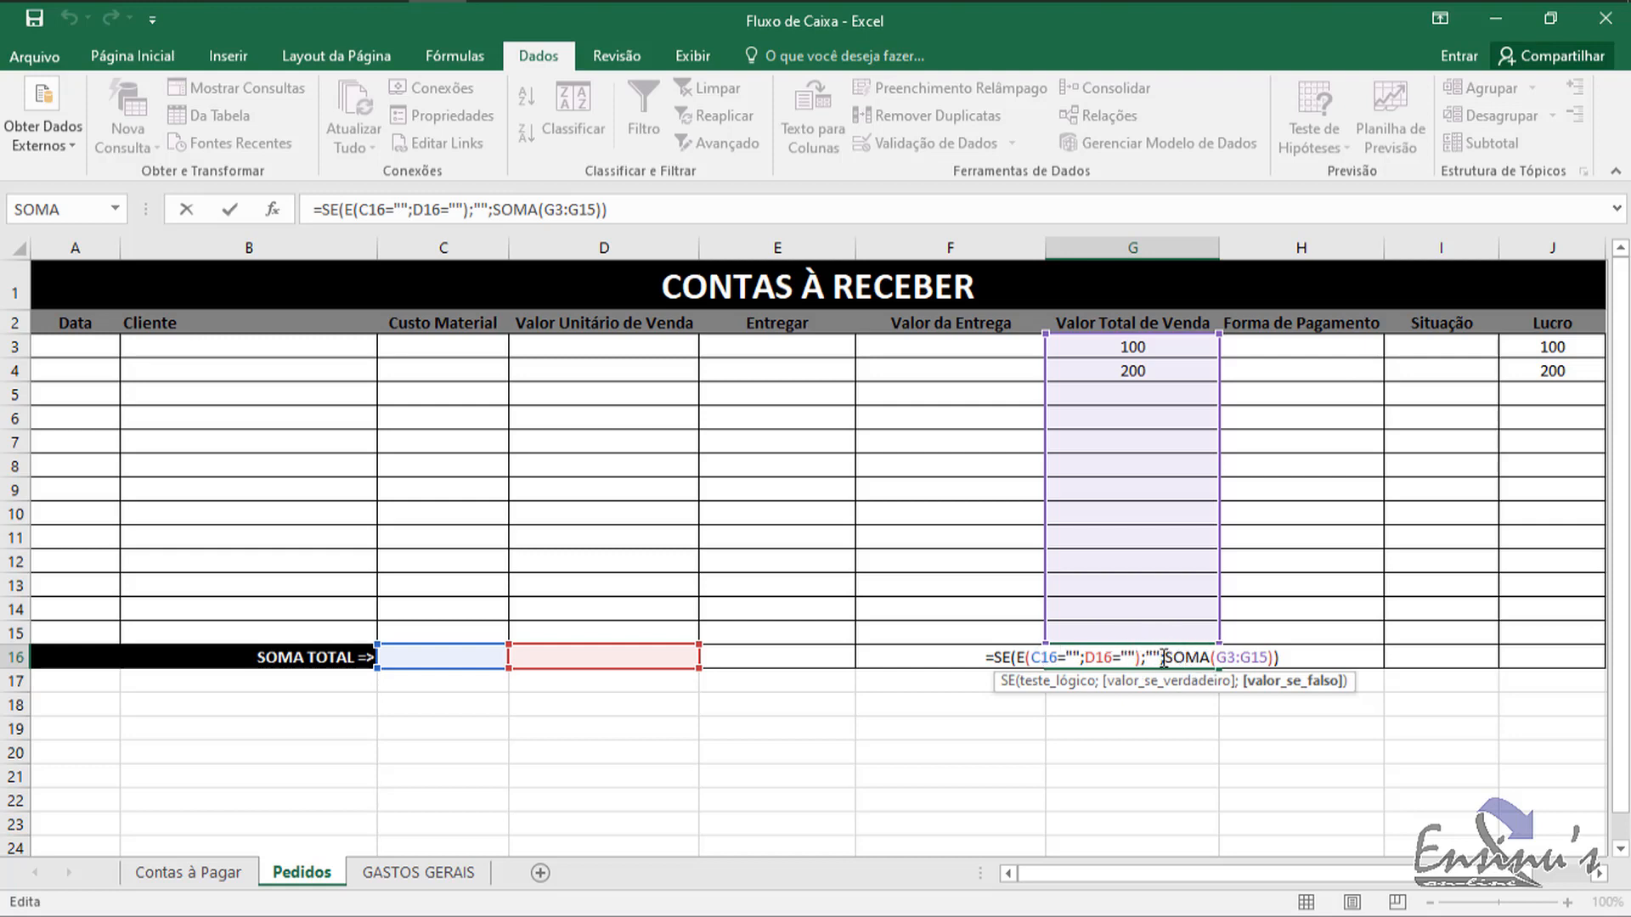
left_click_drag(1162, 658, 997, 658)
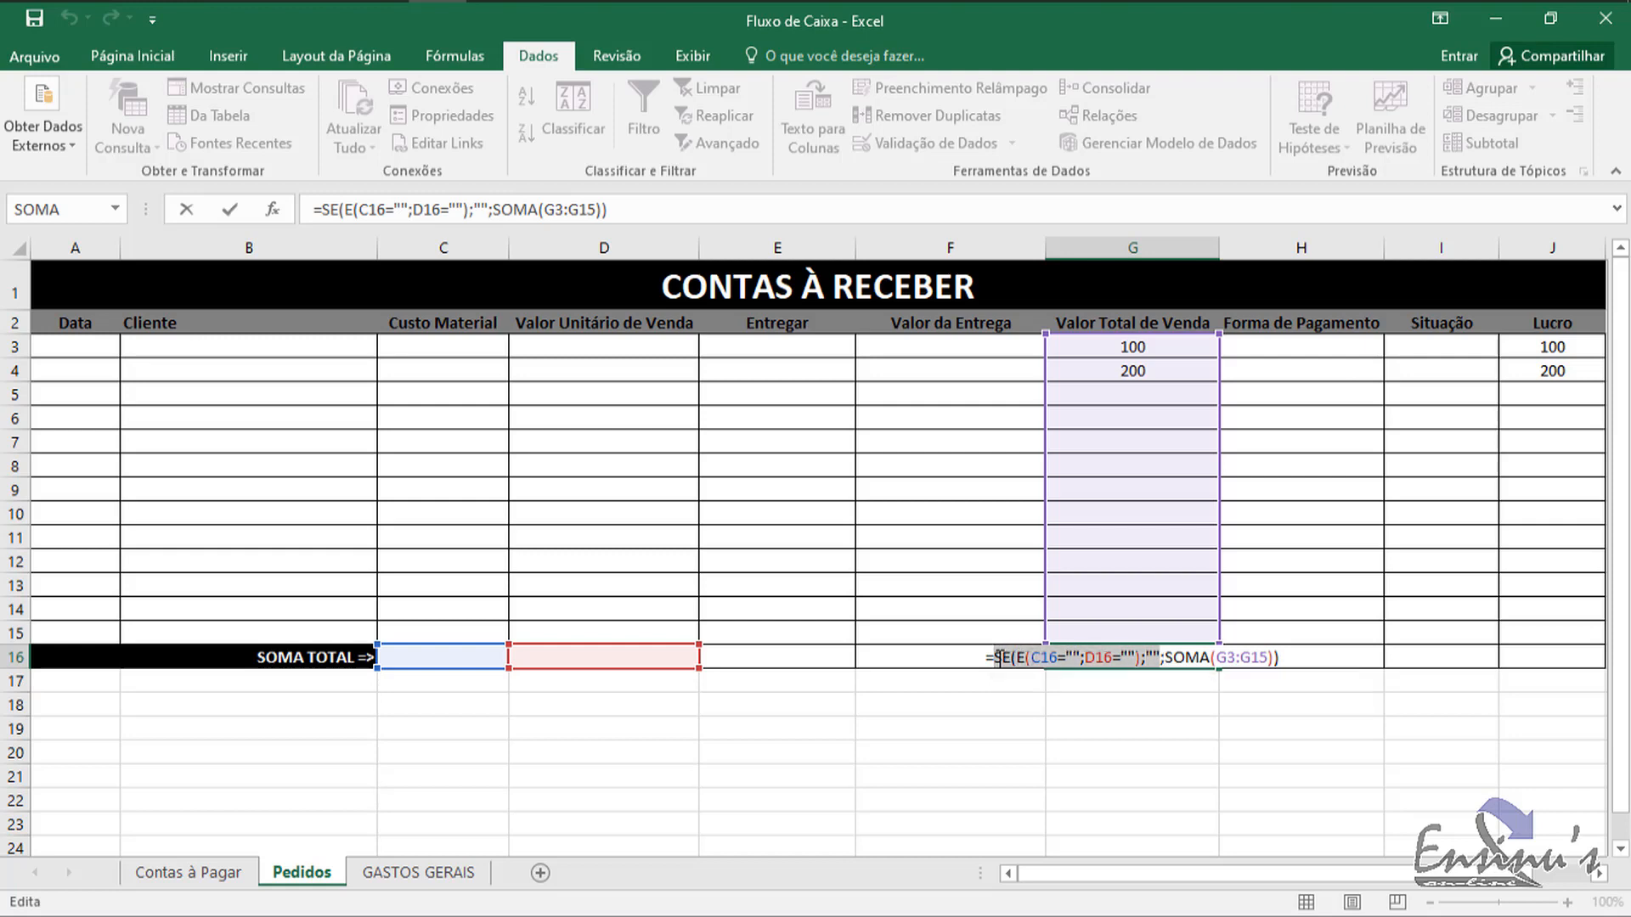
key("Delete")
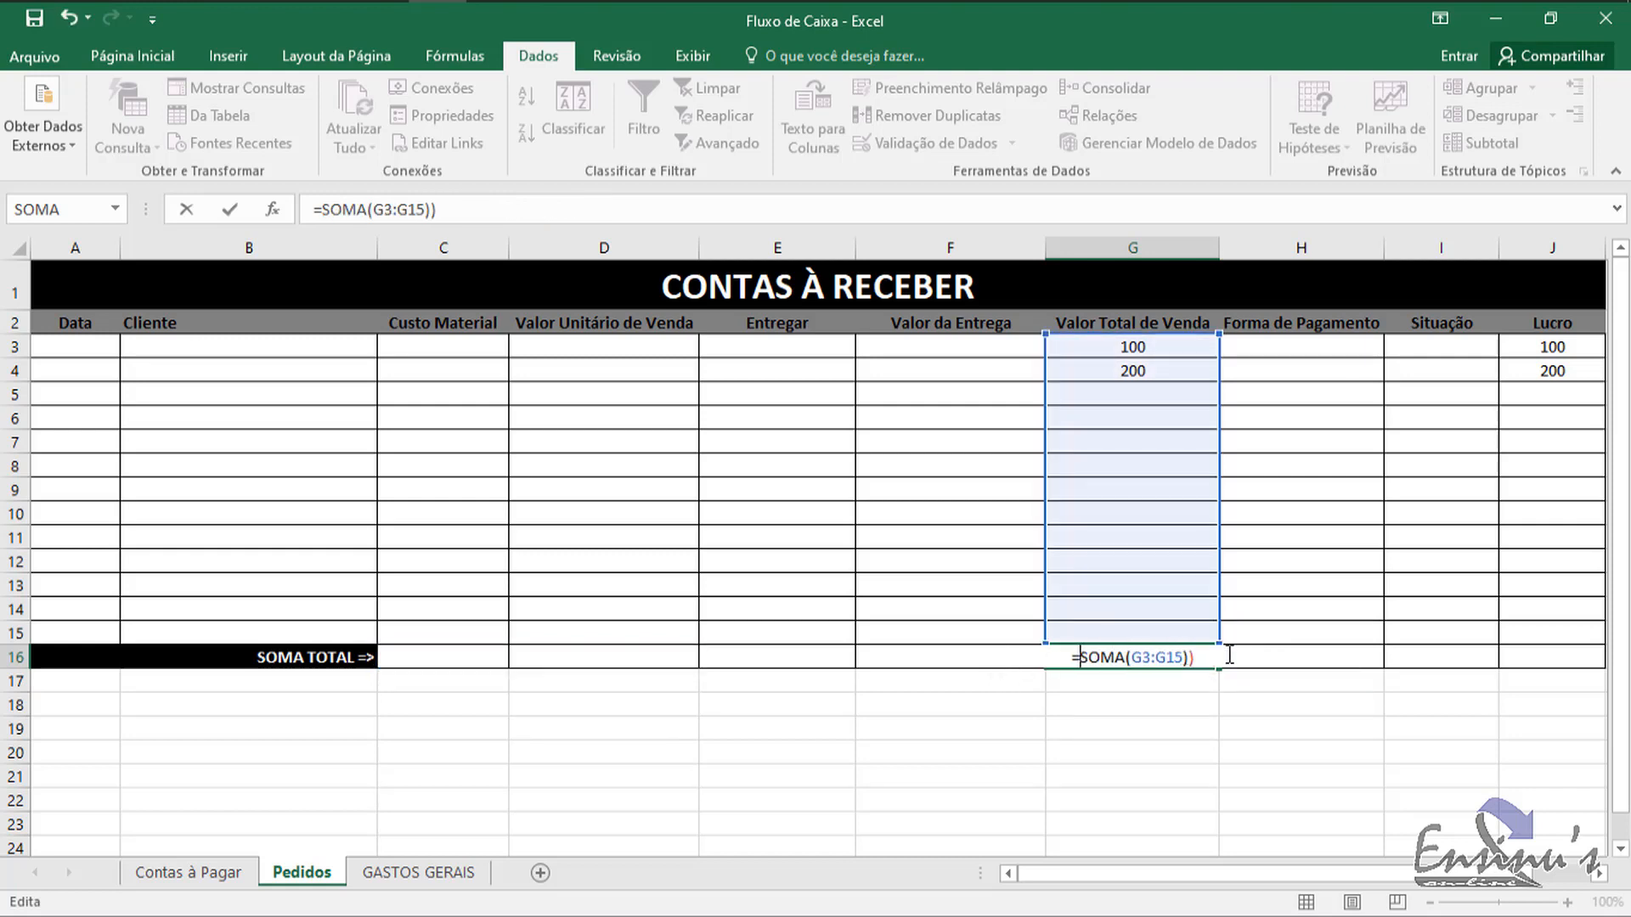
left_click(1204, 655)
key("BackSpace")
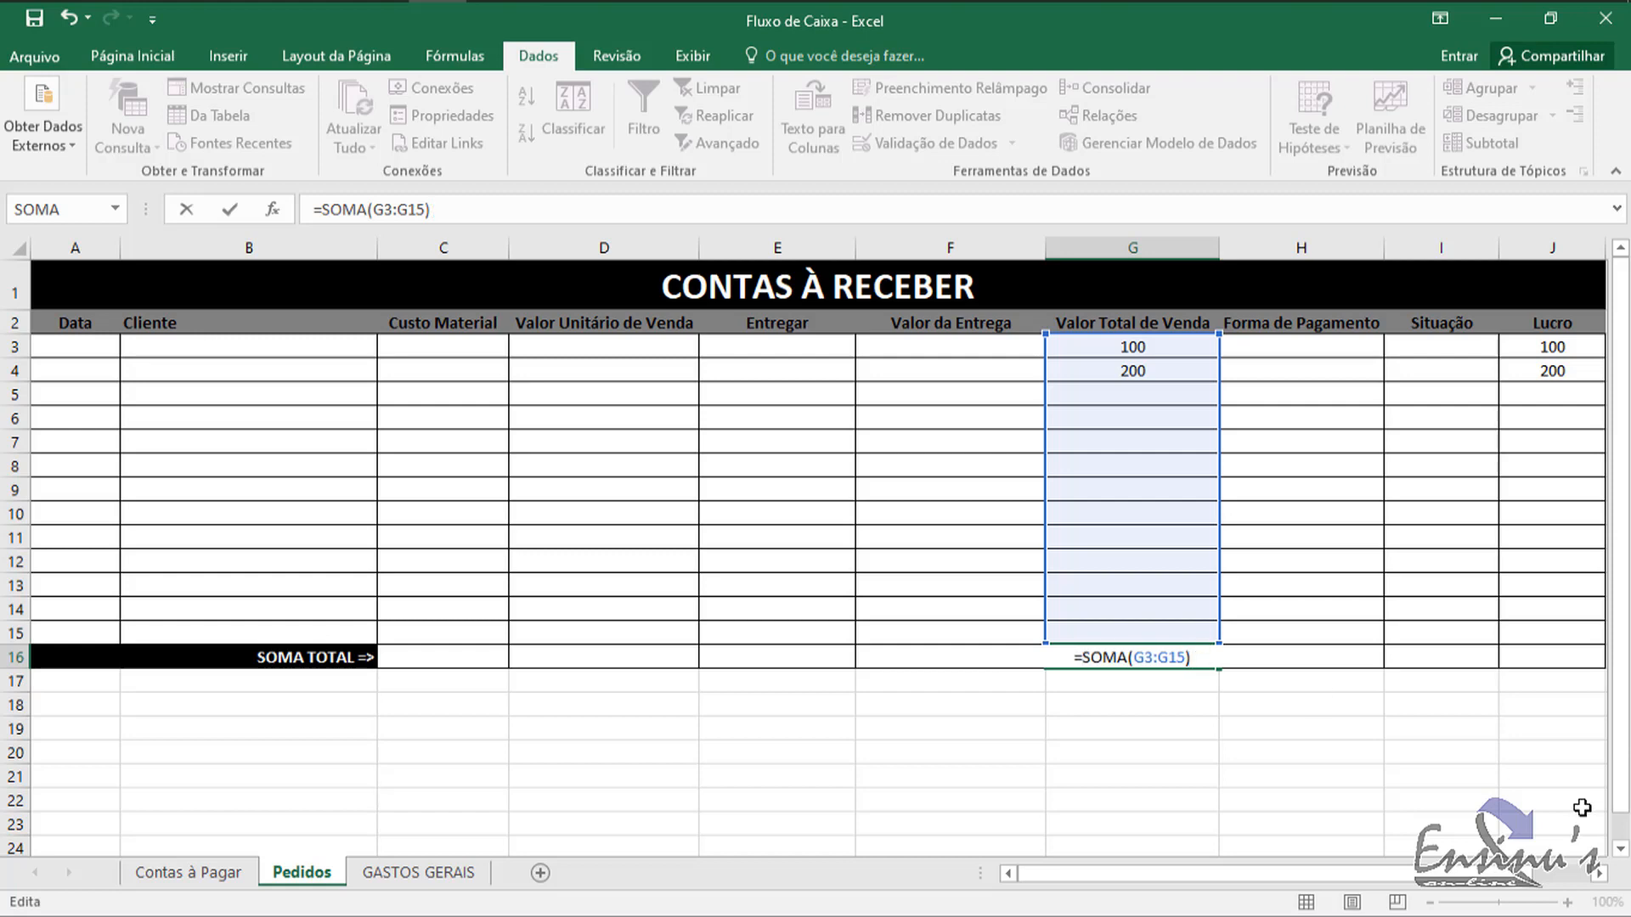
key("Return")
left_click(1144, 654)
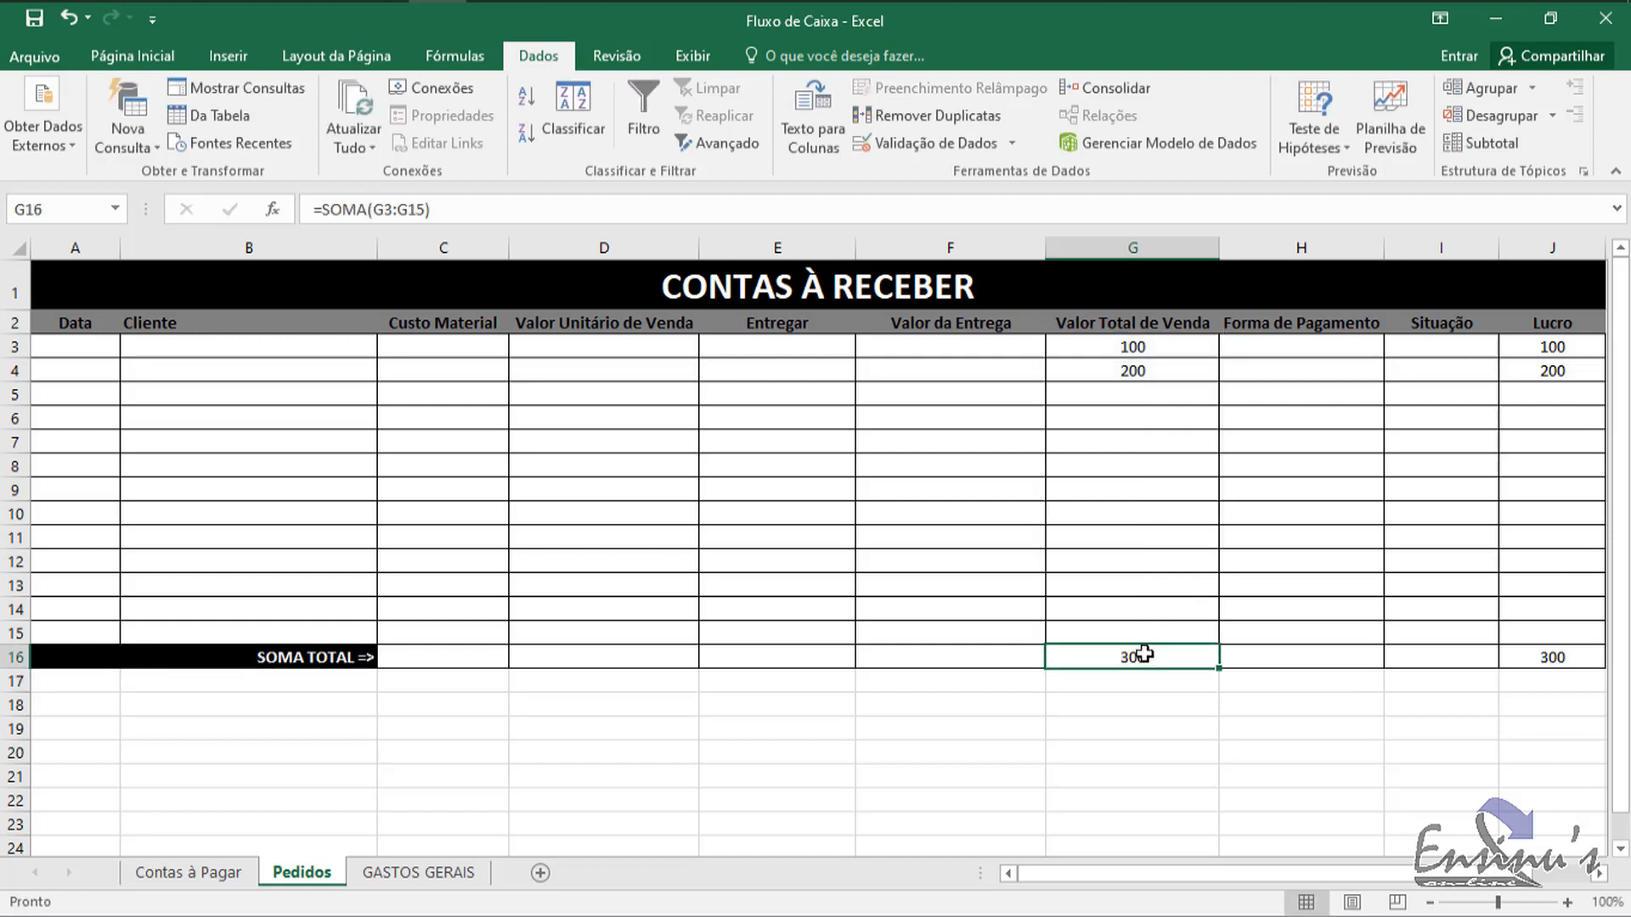
Step: Compare the two test sales with the total in G16, and clear the contents of G3:G4
left_click(1136, 346)
left_click(1159, 372)
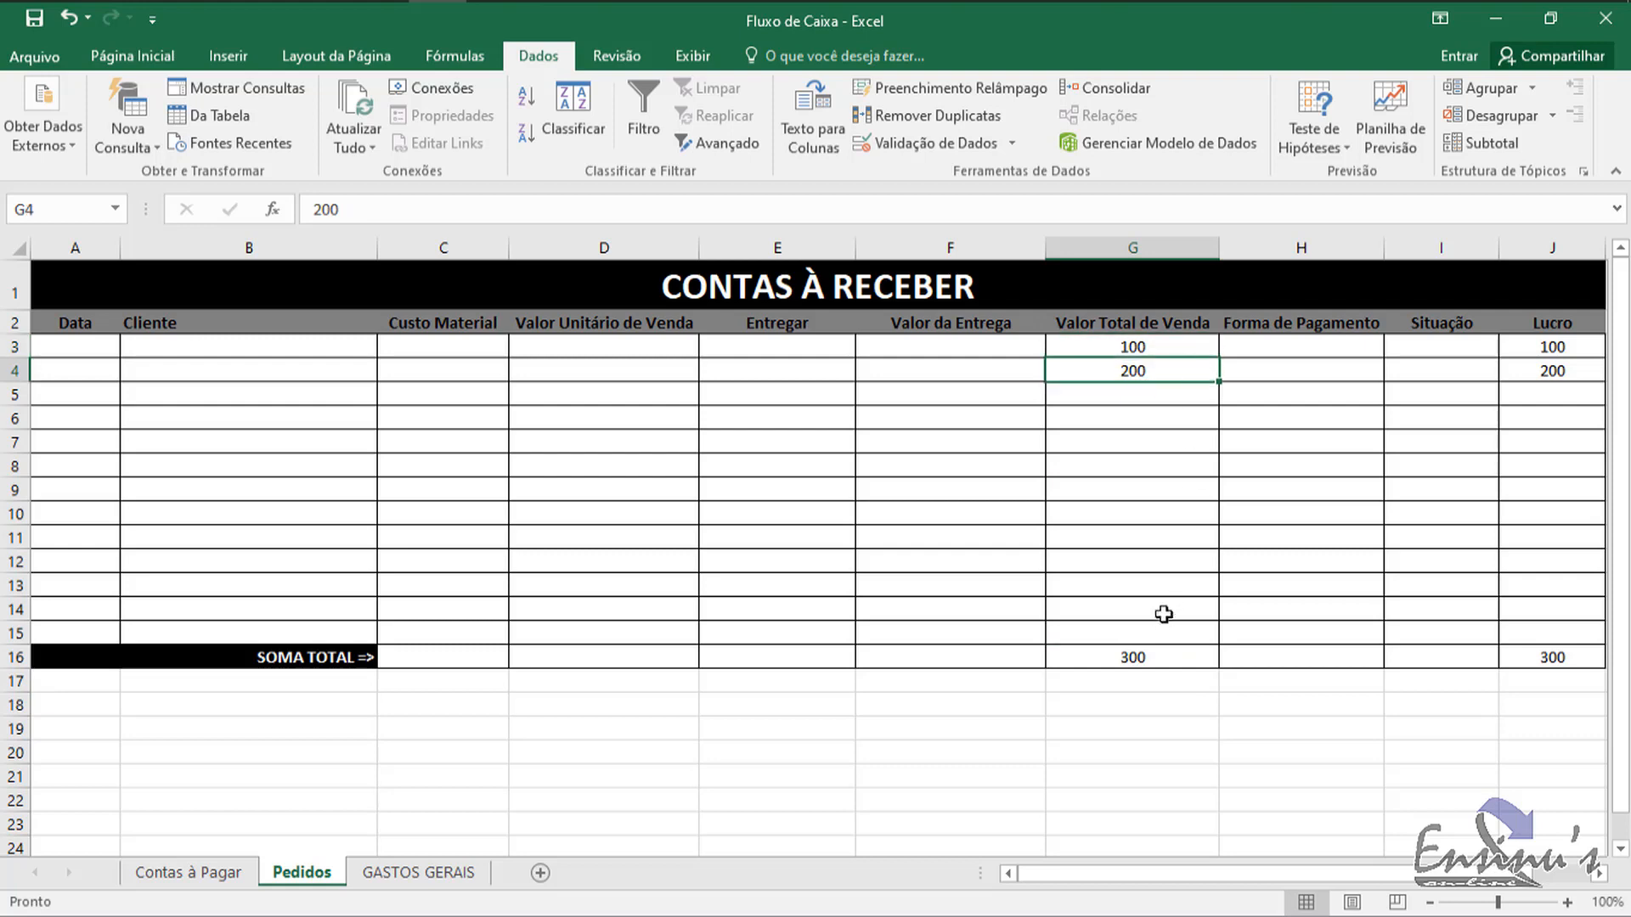
left_click(1142, 659)
left_click(1175, 353)
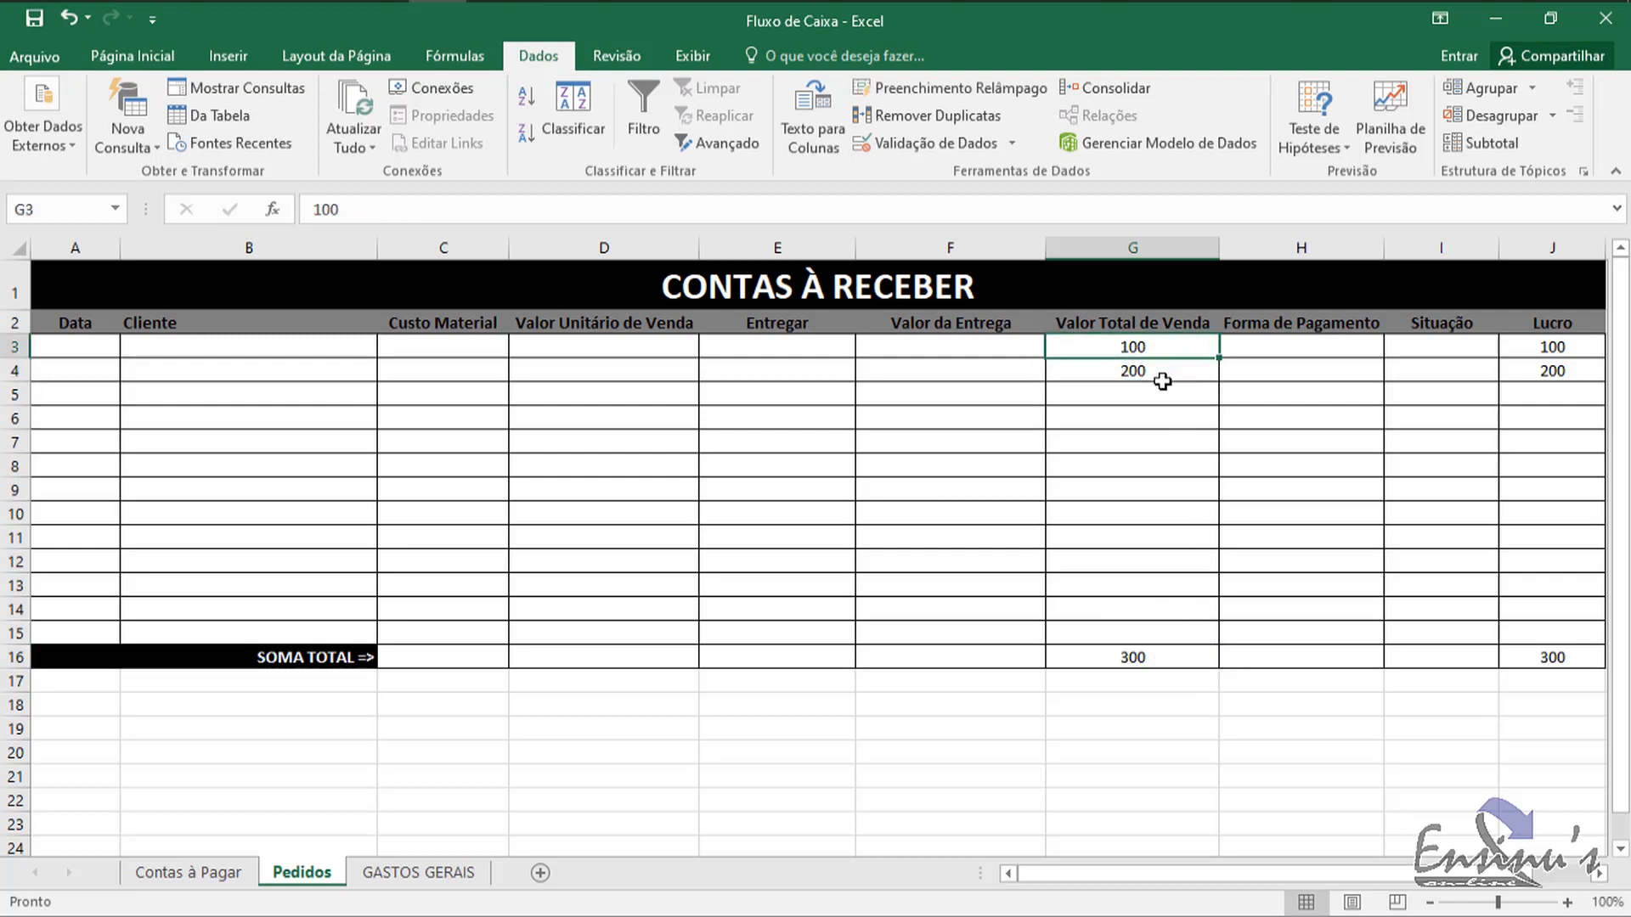
left_click_drag(1160, 352, 1158, 374)
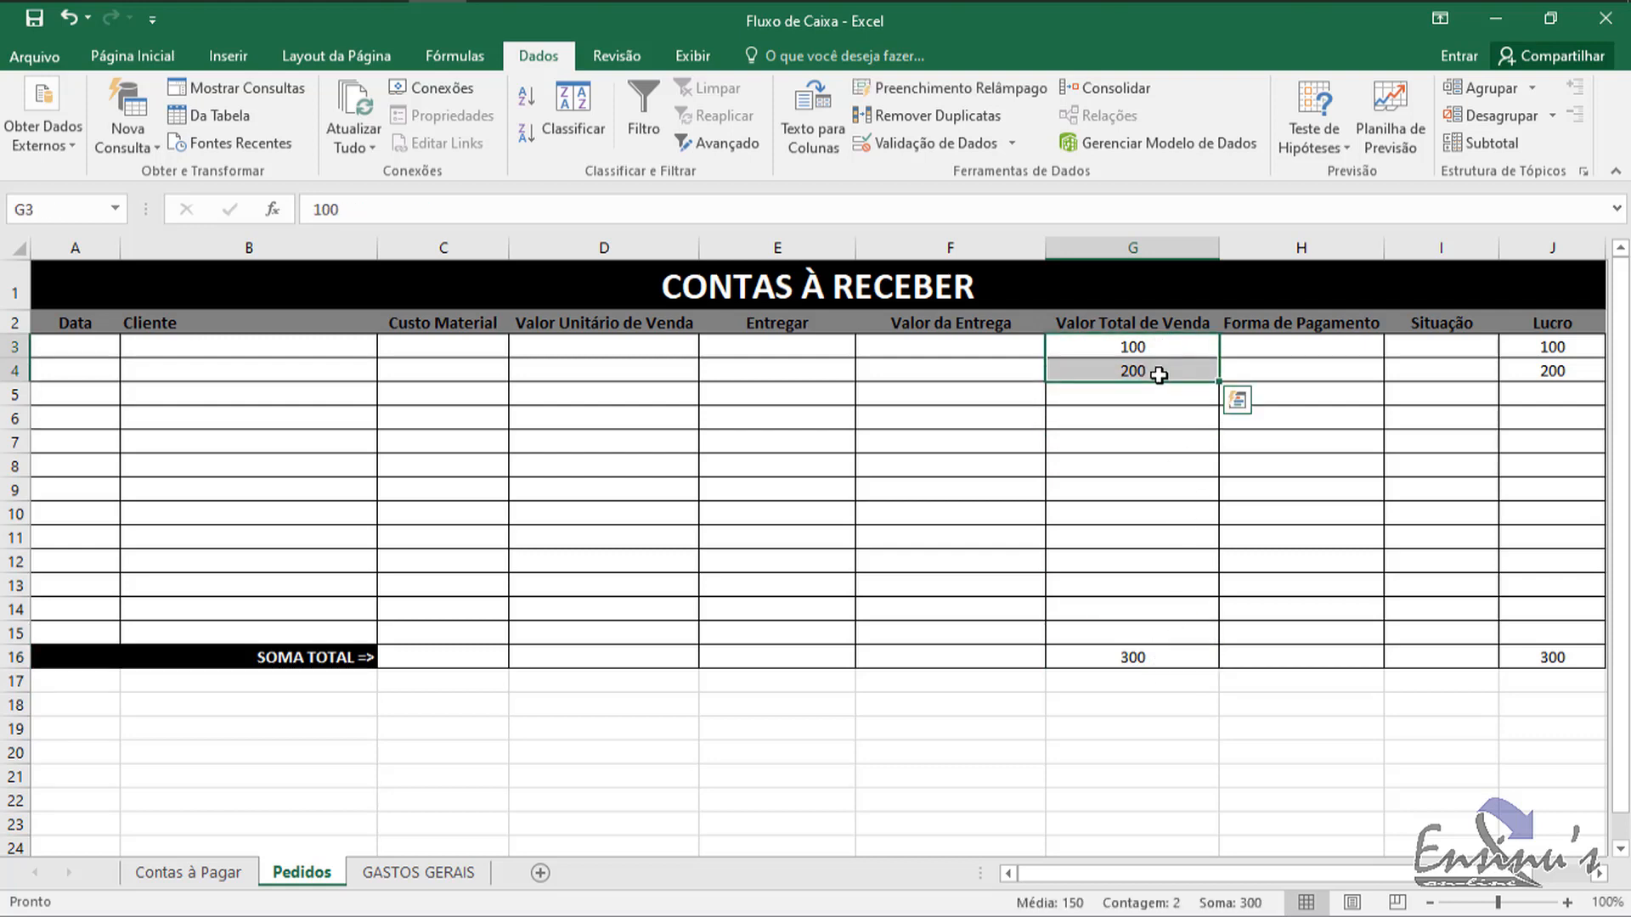
key("Delete")
left_click(1176, 540)
left_click(1142, 657)
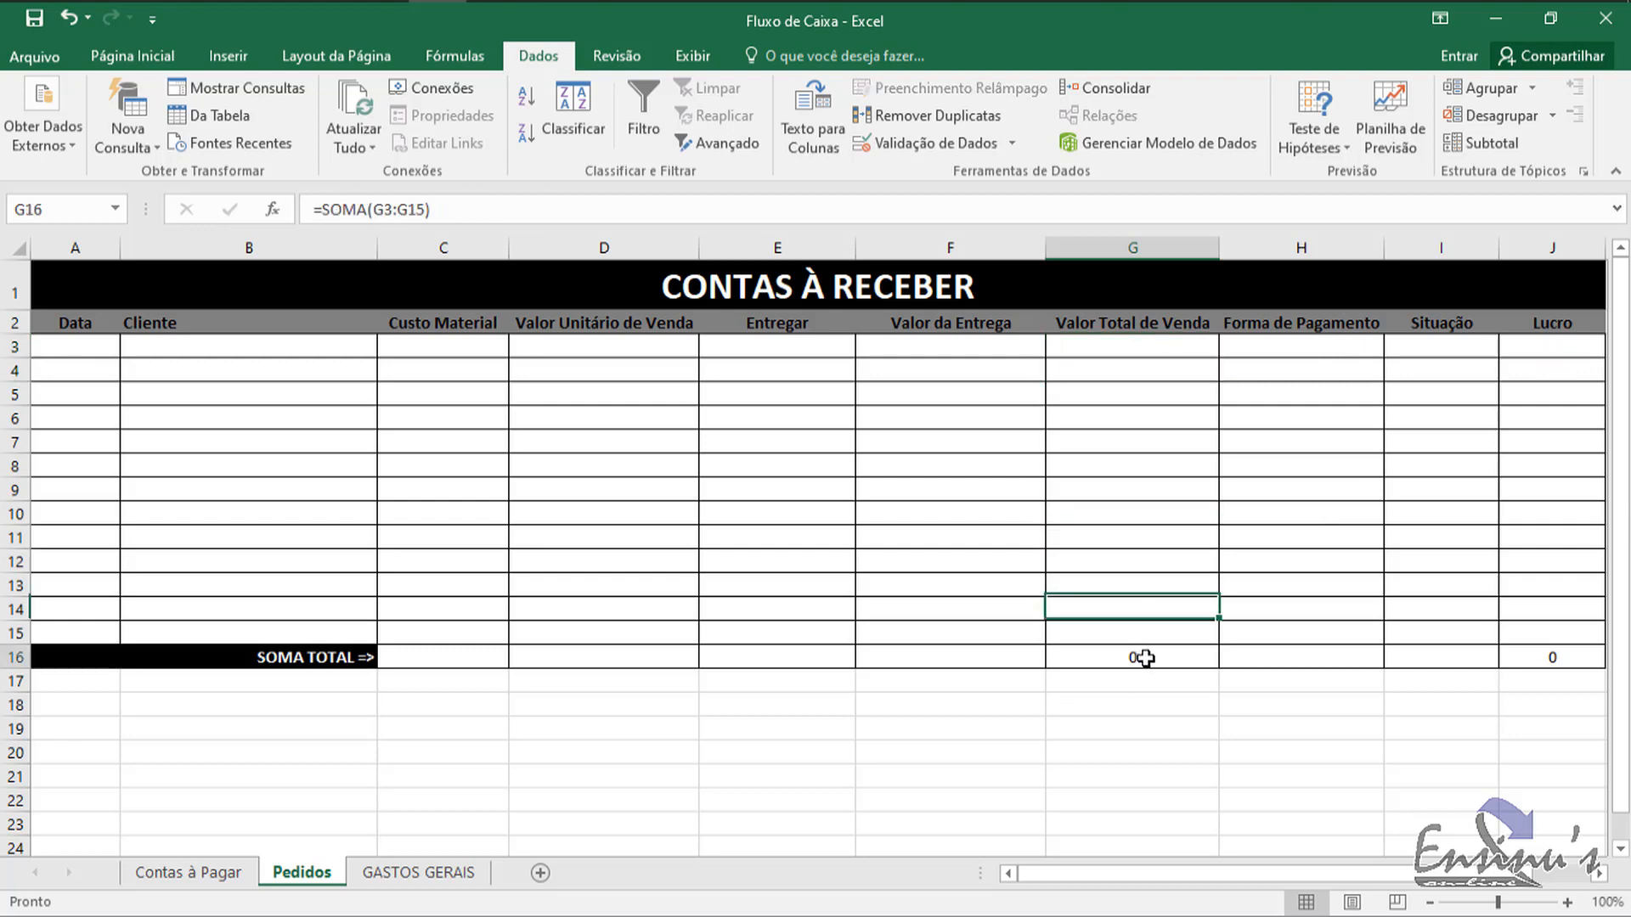
left_click(1582, 649)
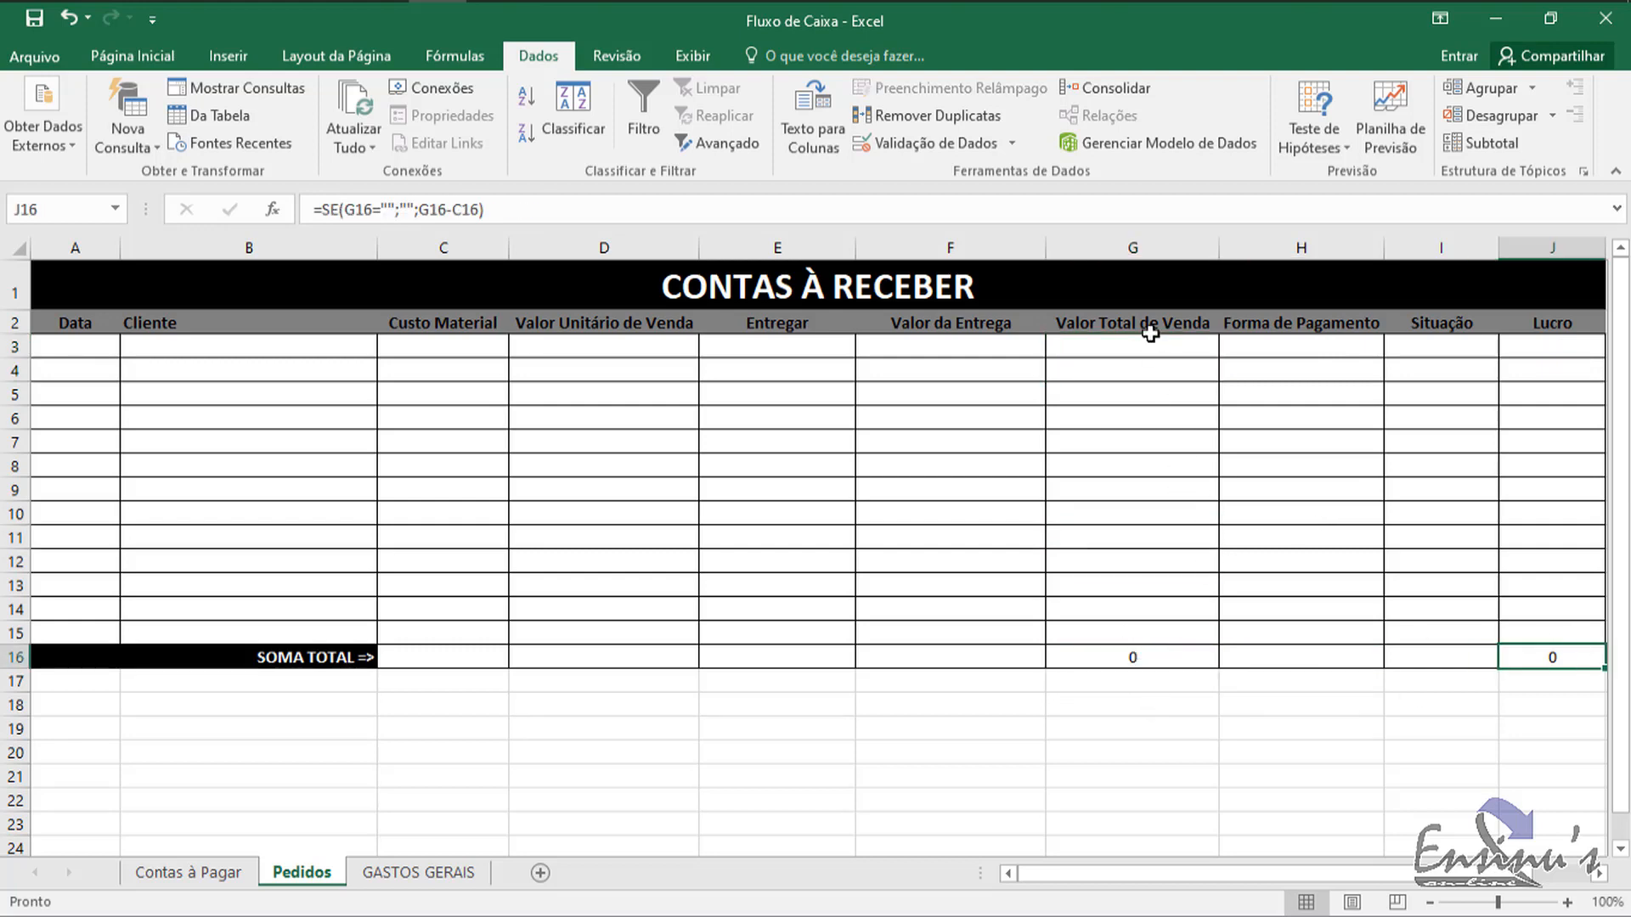
Step: Apply the R$ accounting number format (Contábil) to the Valor Total de Venda cells G3:G16
left_click_drag(1140, 346, 1122, 664)
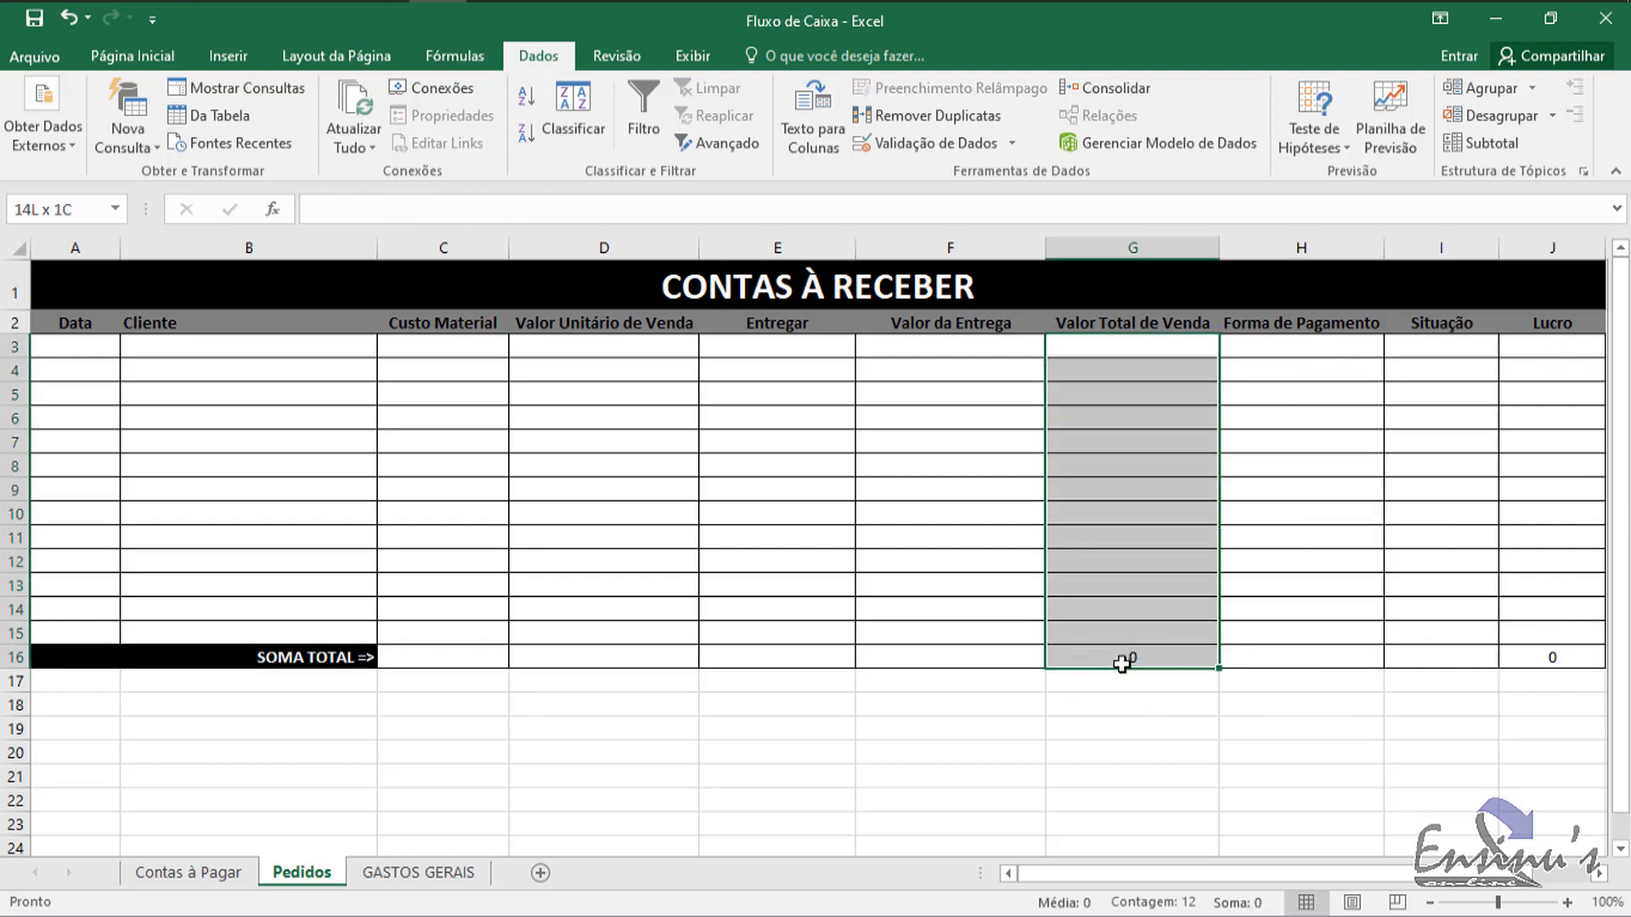
left_click(133, 56)
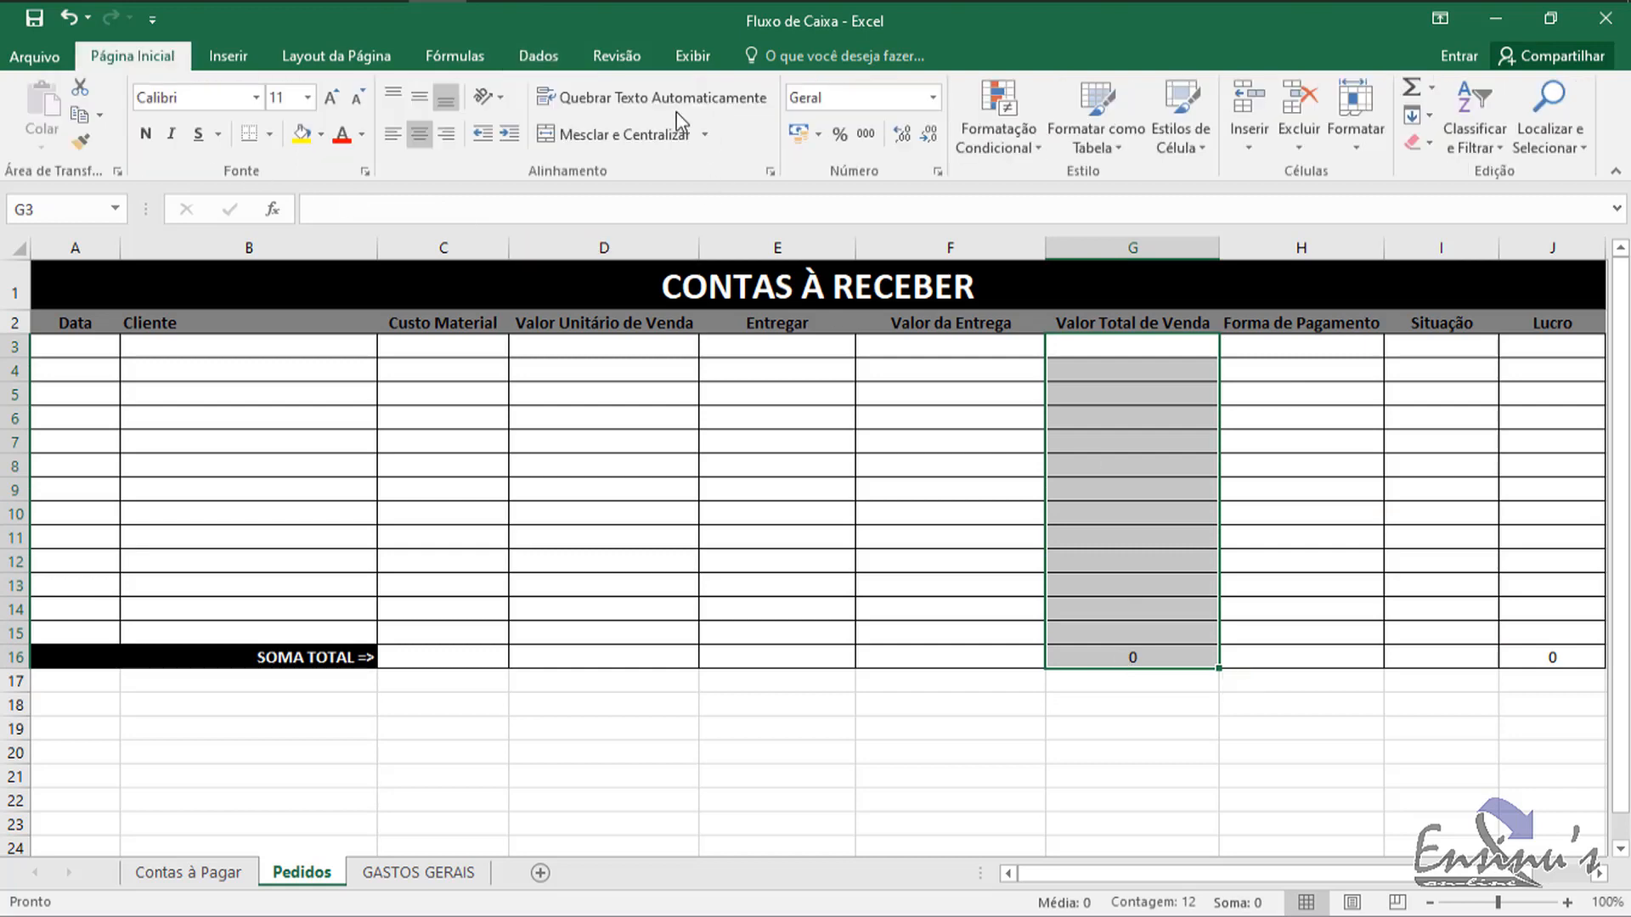
left_click(798, 133)
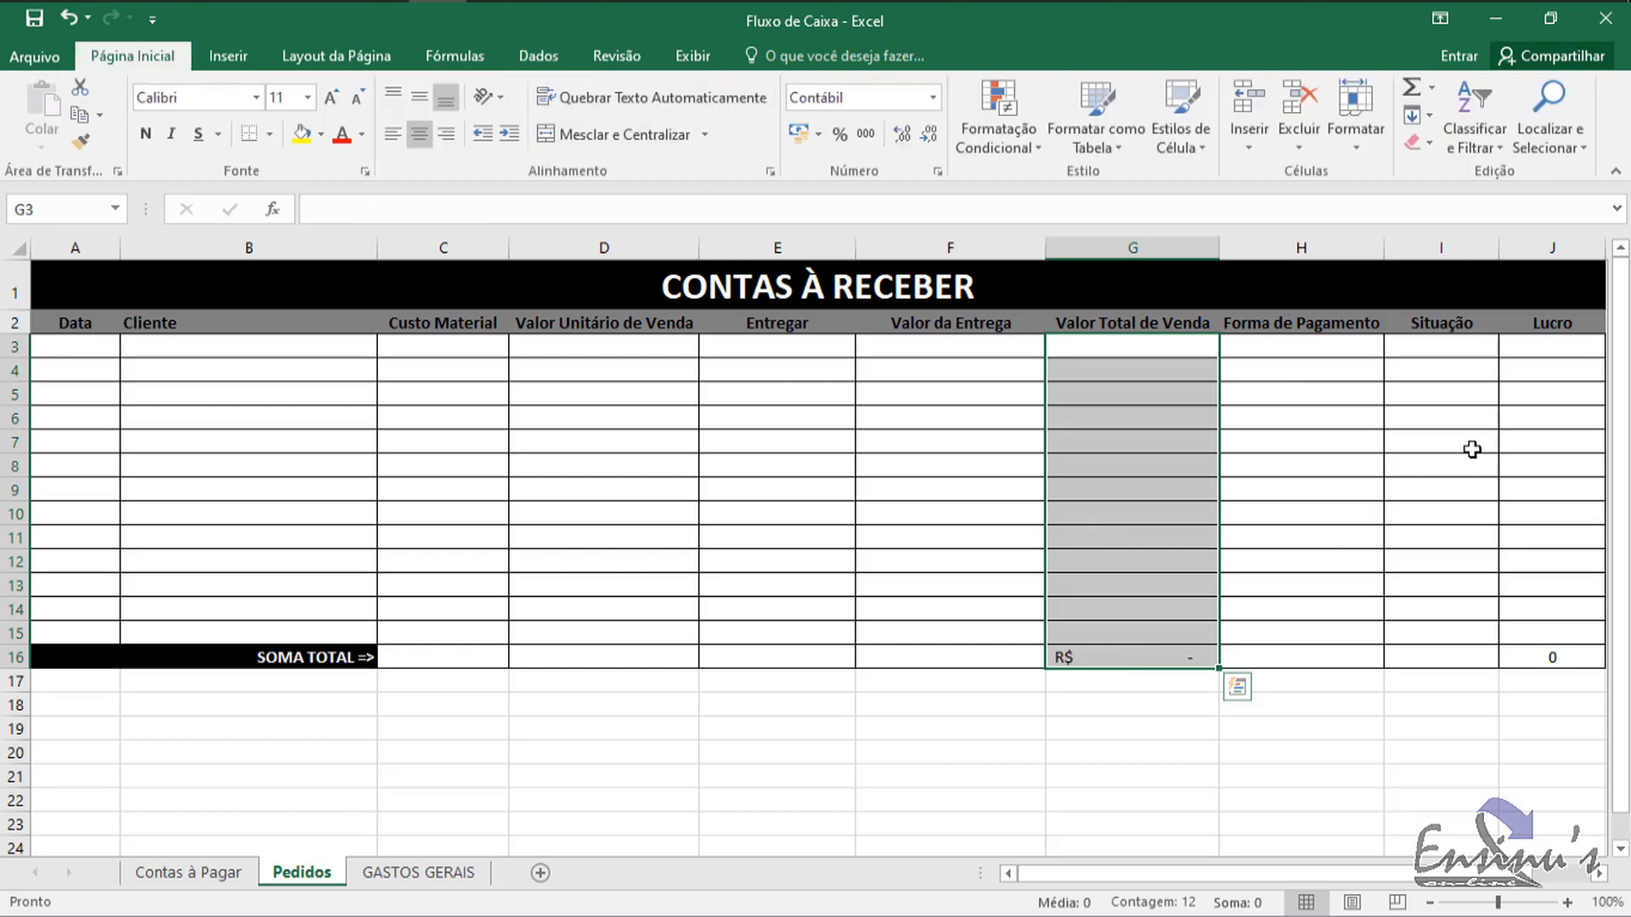
Step: Apply the R$ accounting number format (Contábil) to the Lucro cells J3:J16 and the Custo Material and Valor Unitário de Venda cells C3:D16
left_click_drag(1563, 361, 1555, 653)
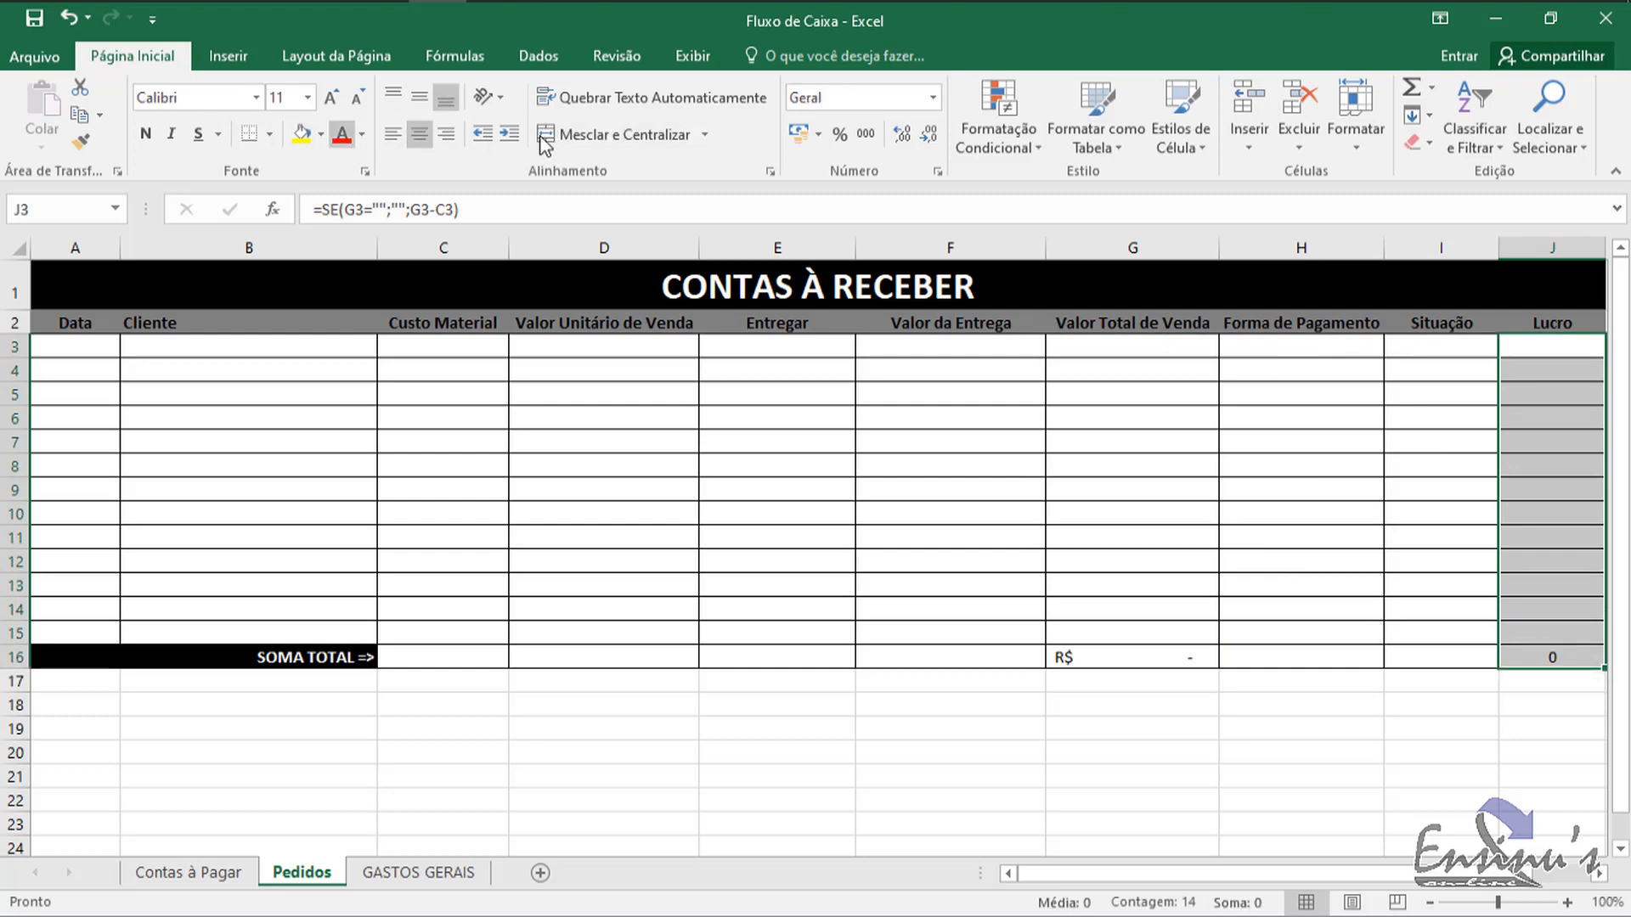
left_click(803, 135)
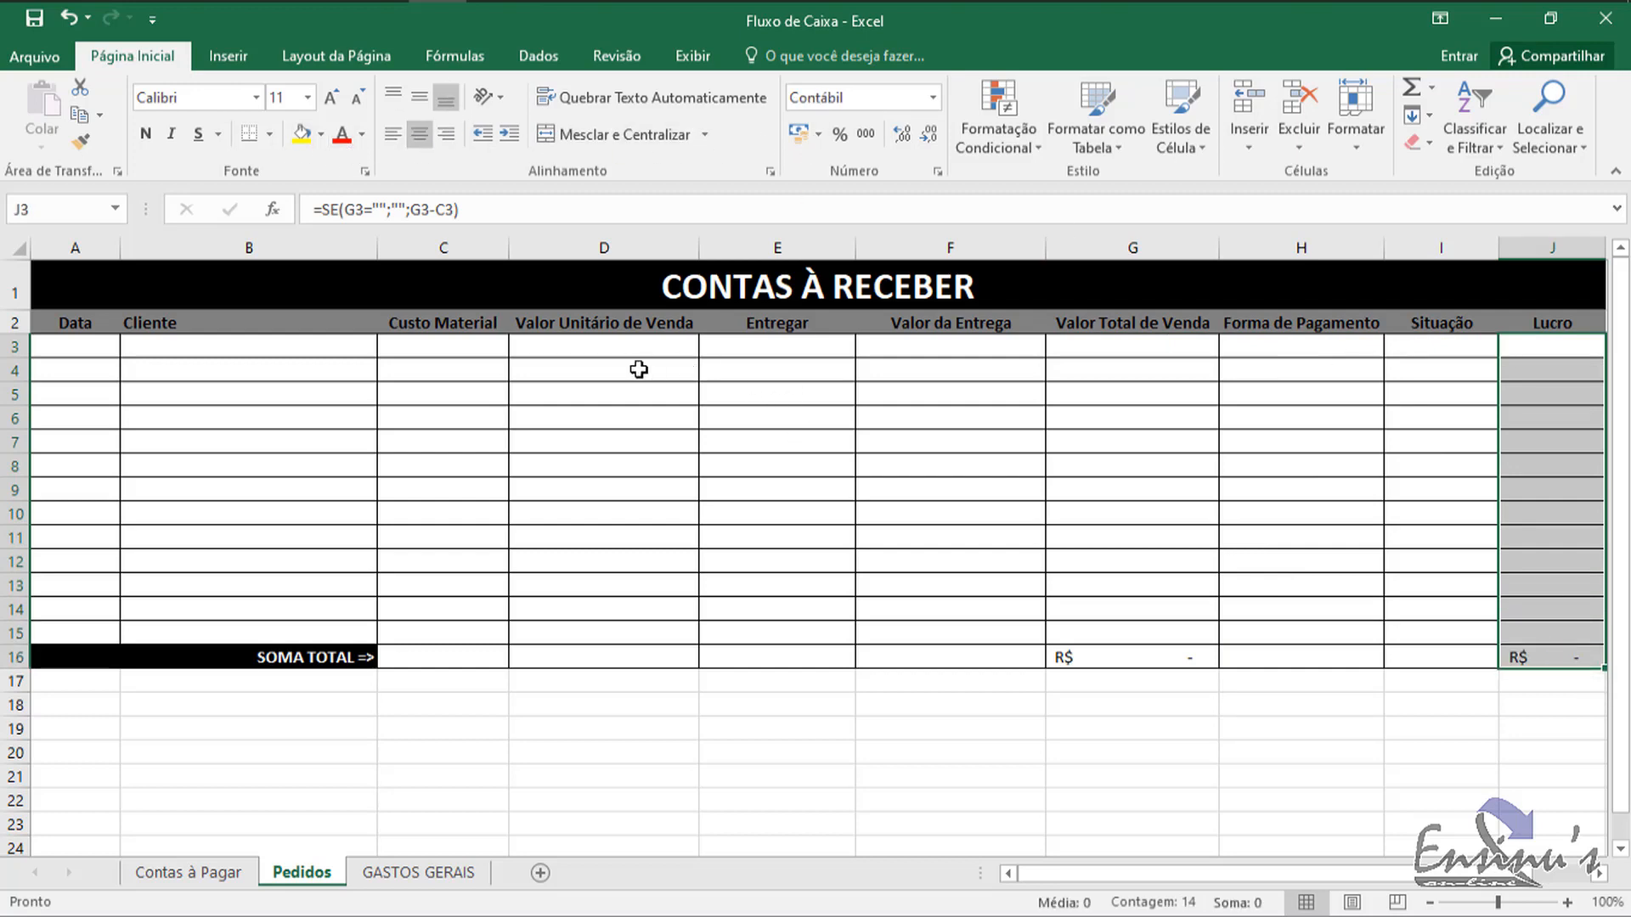
left_click_drag(449, 350, 620, 654)
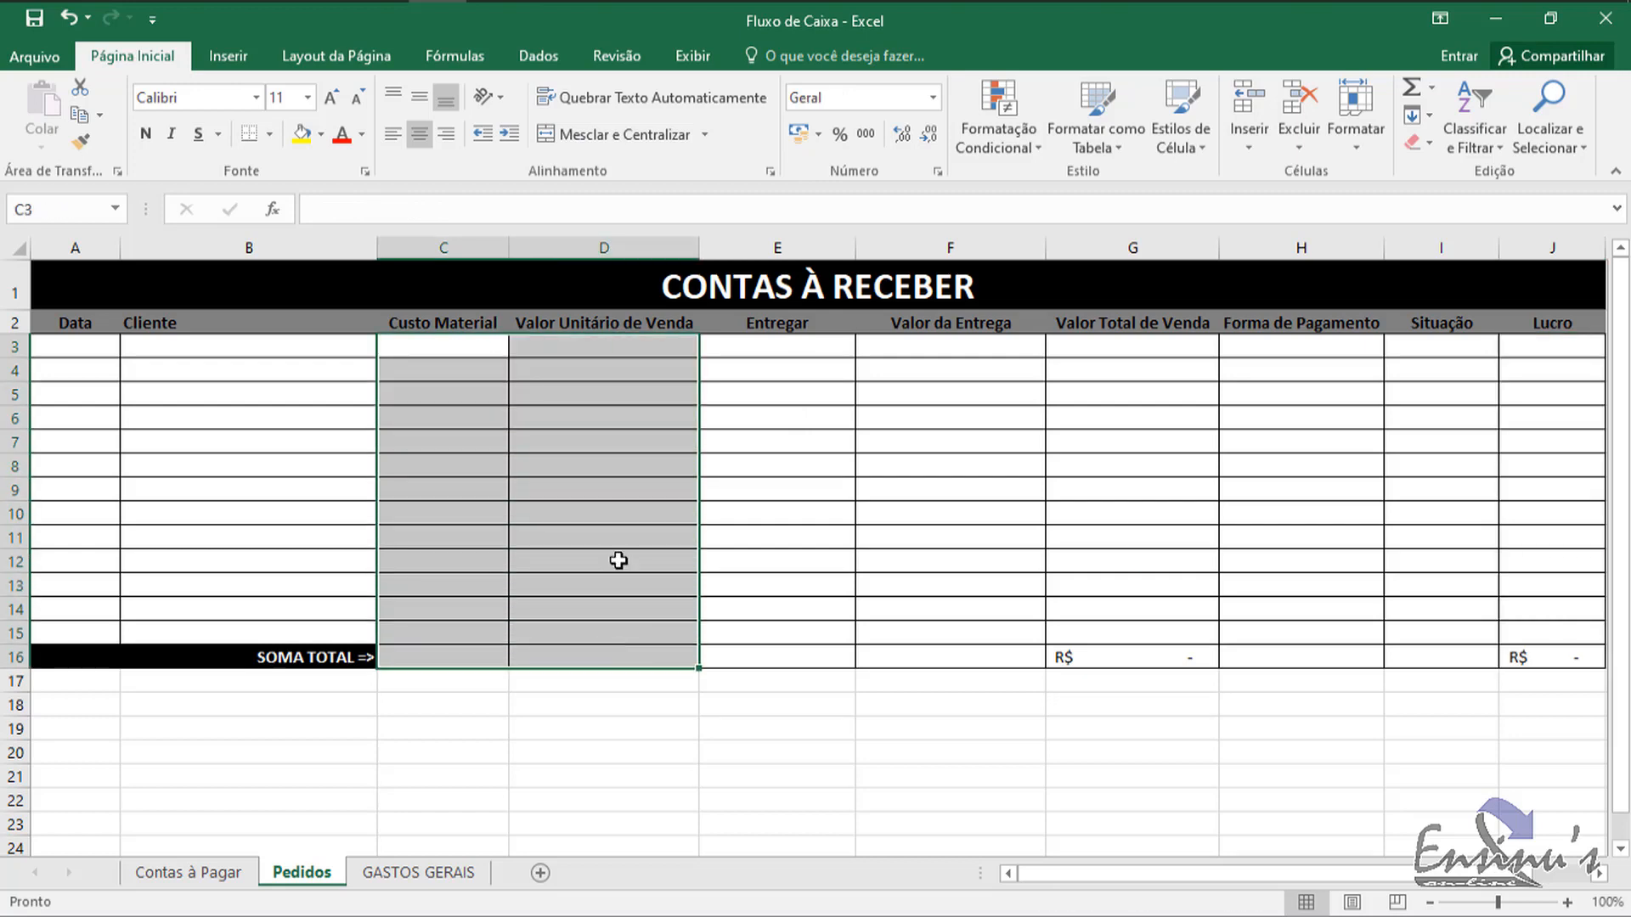
left_click(797, 136)
left_click(764, 633)
left_click(467, 661)
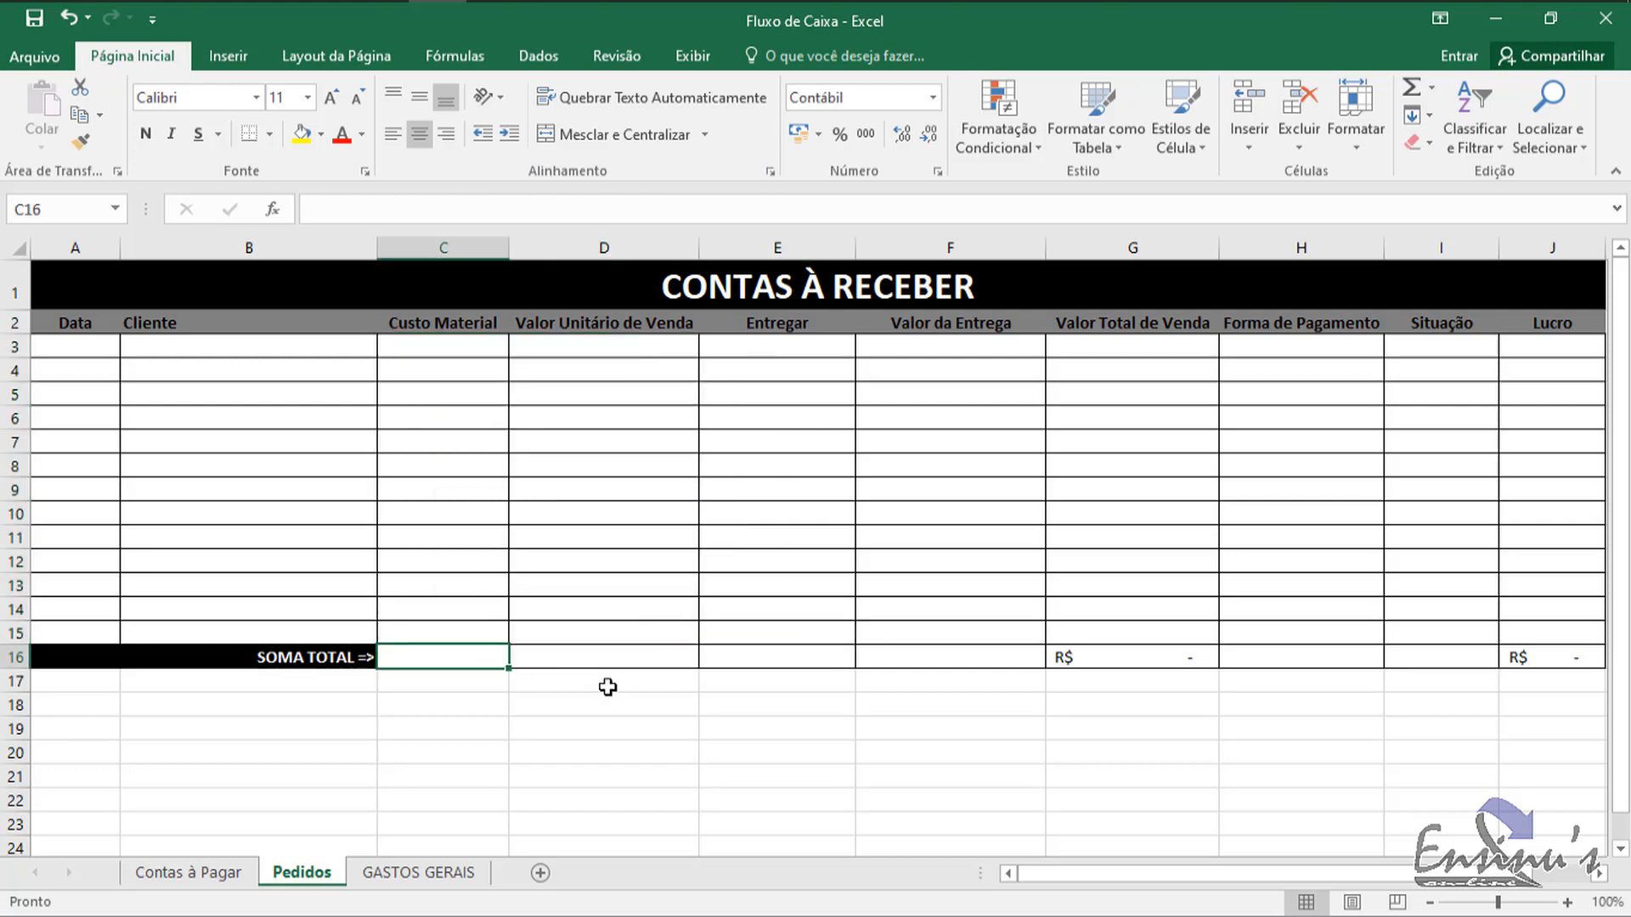
Step: Examine the Contas à Pagar sheet, the Valor Total de Venda total in Pedidos G16, and the empty columns beyond Valor Inicial
left_click(213, 874)
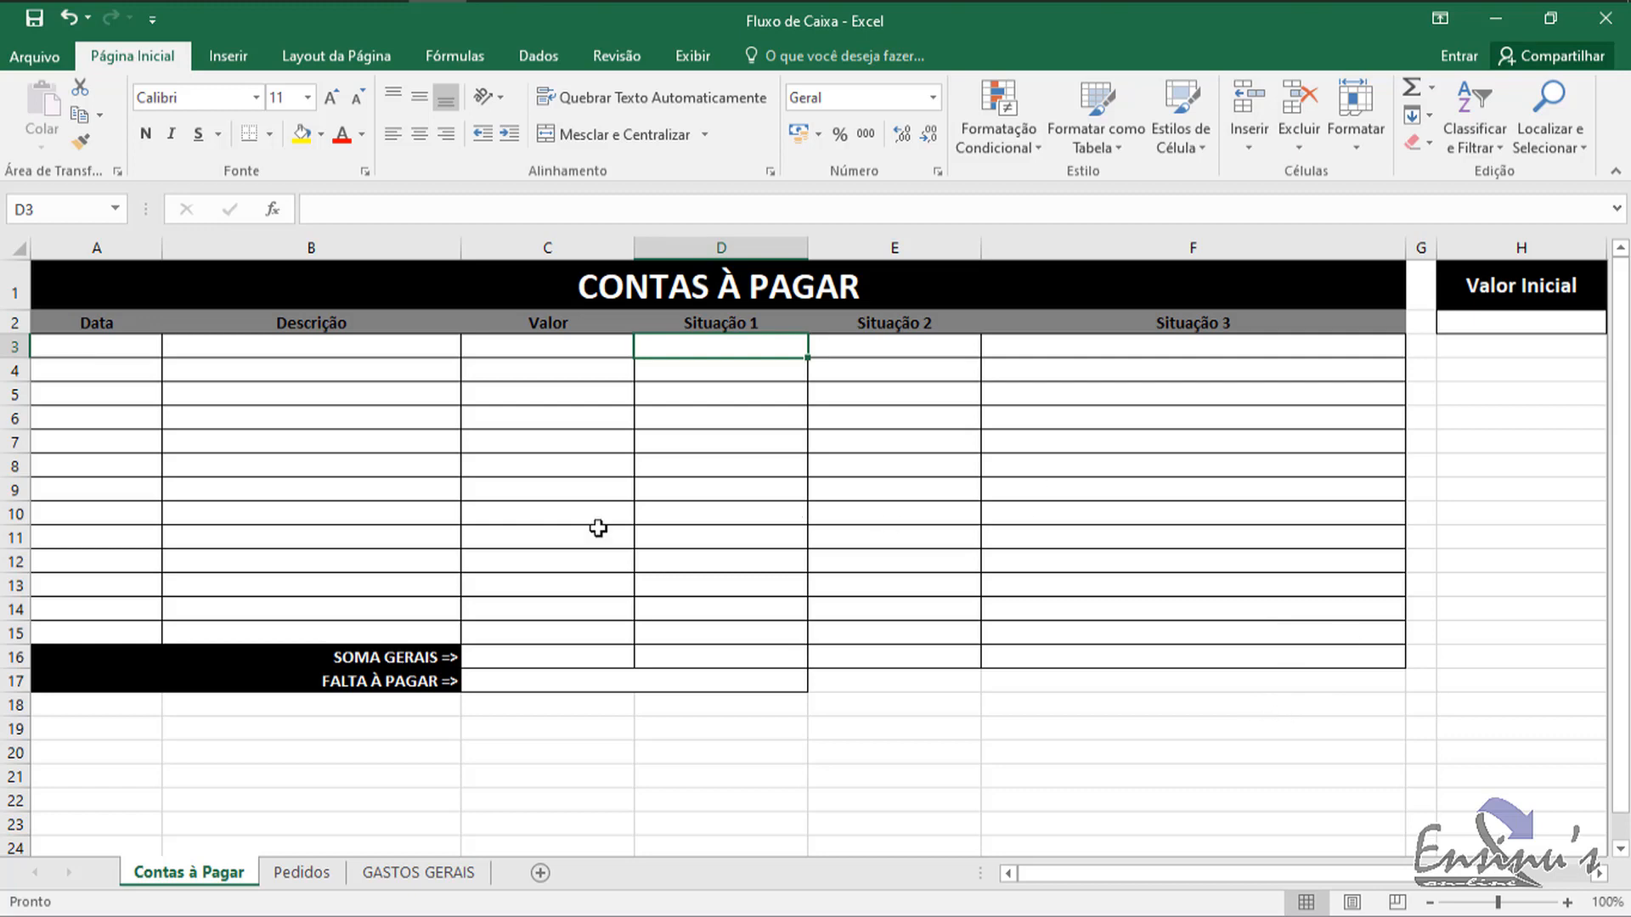
left_click(319, 875)
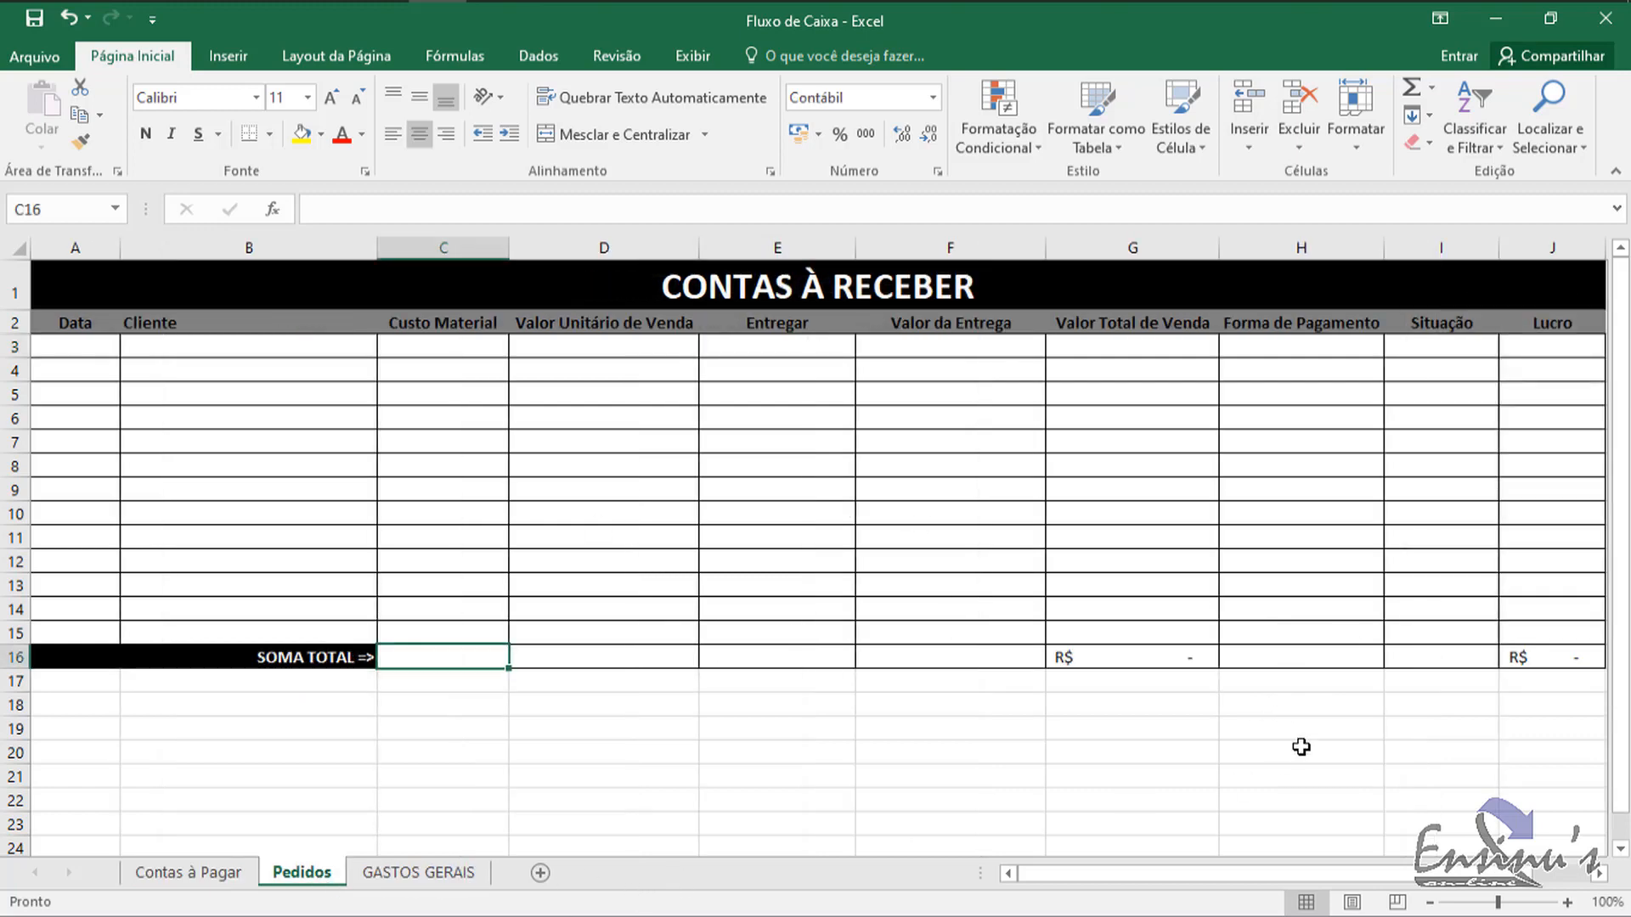
left_click(1149, 650)
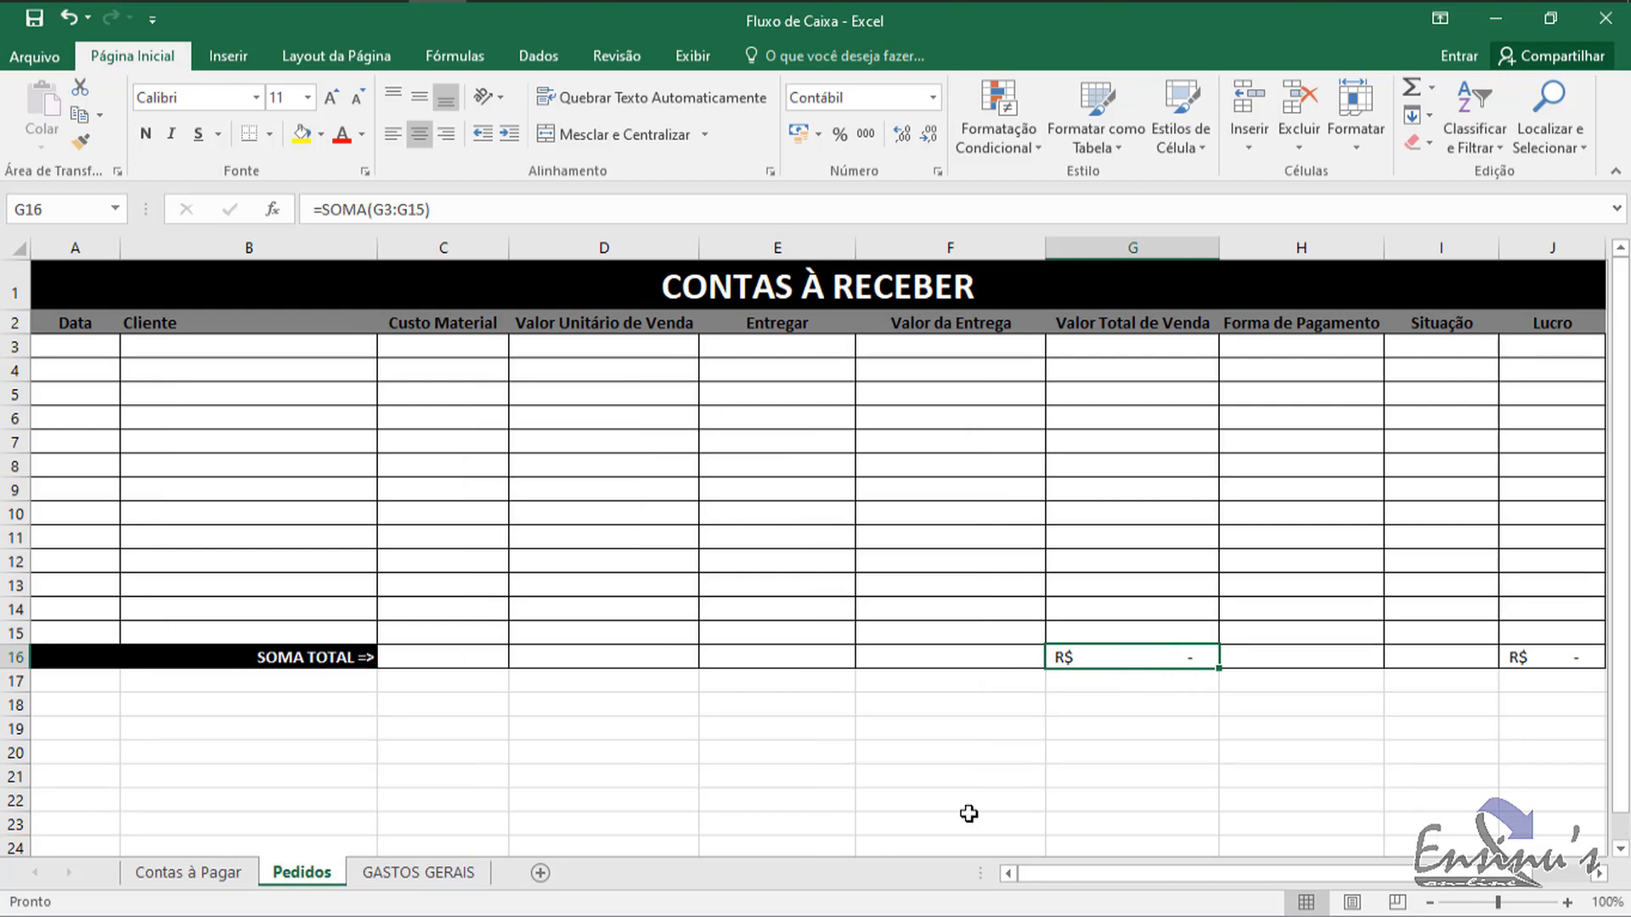
left_click(201, 883)
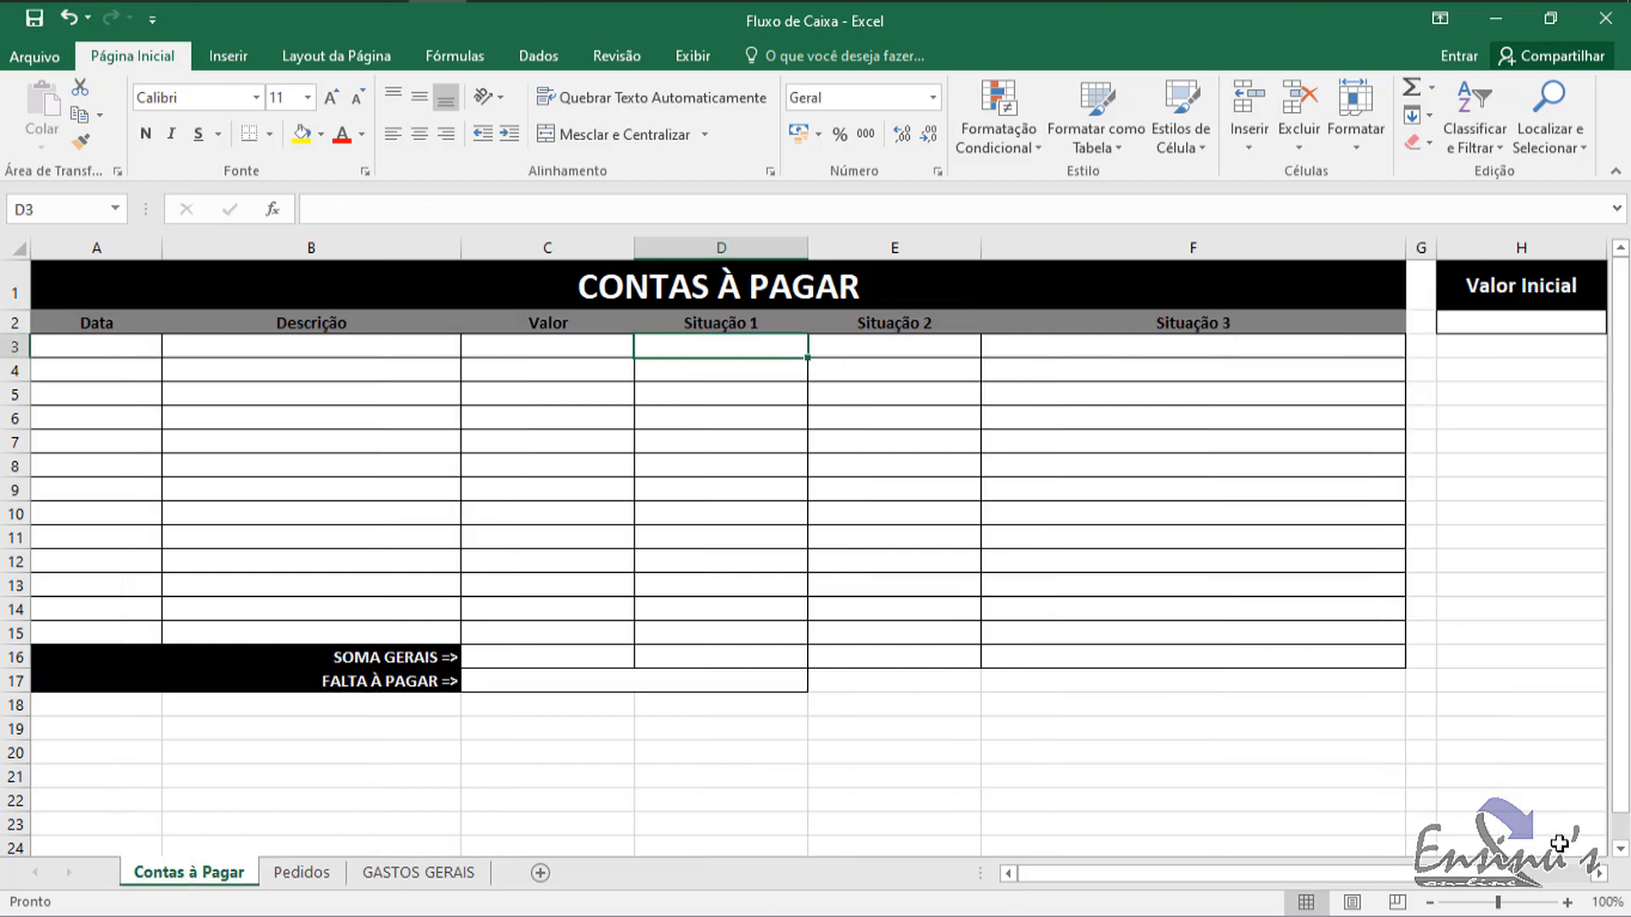
left_click(1598, 874)
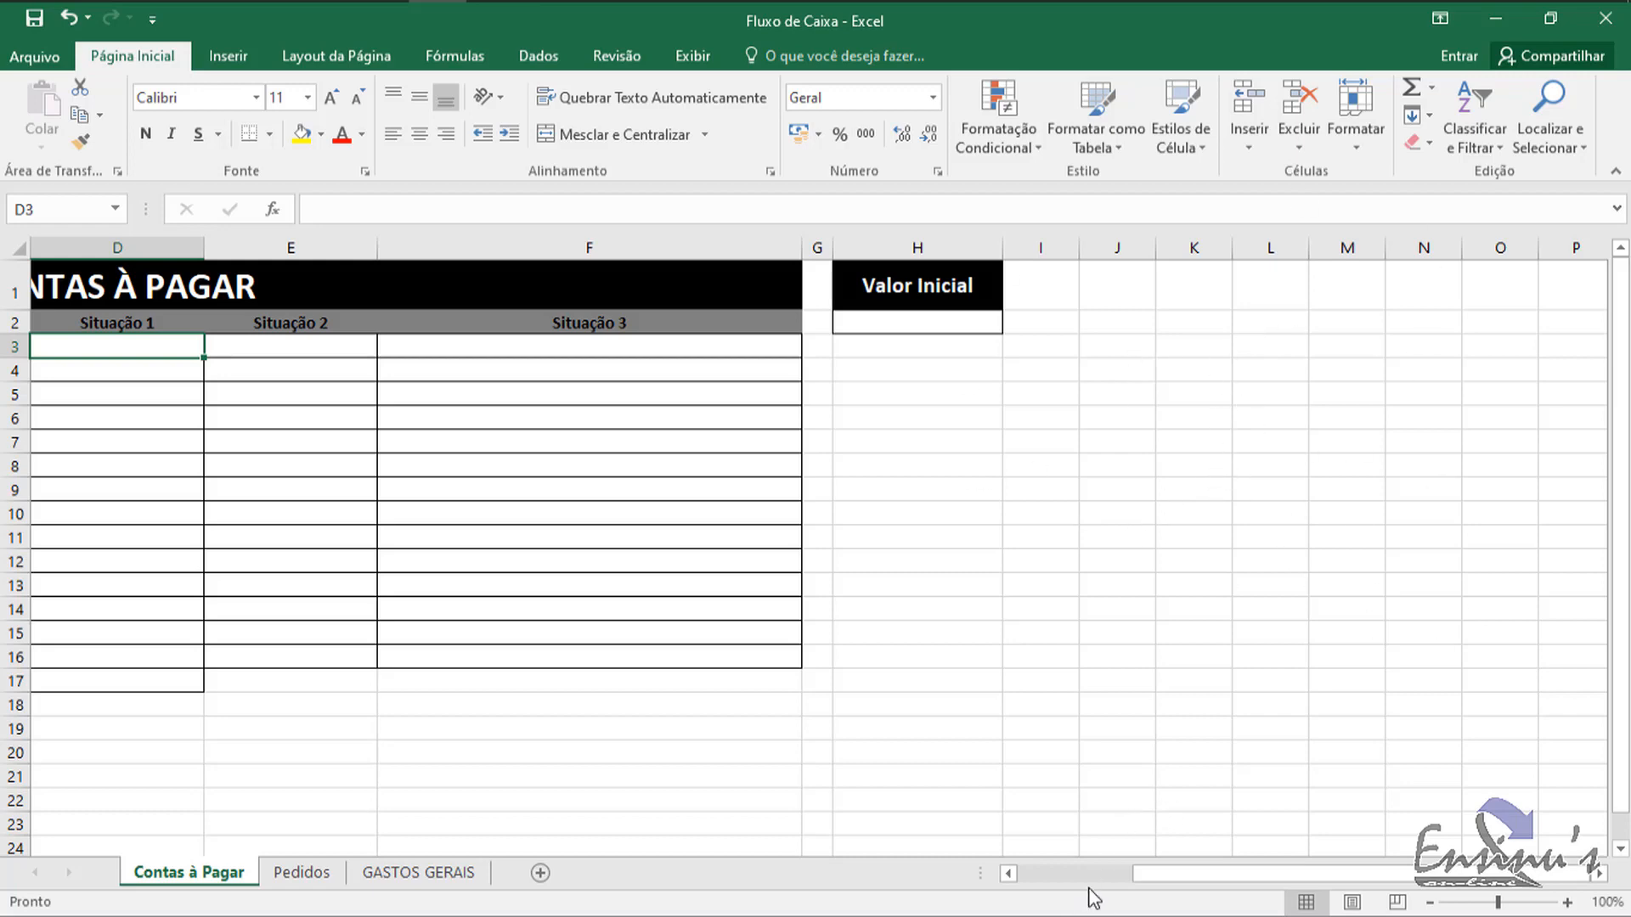
left_click(1045, 878)
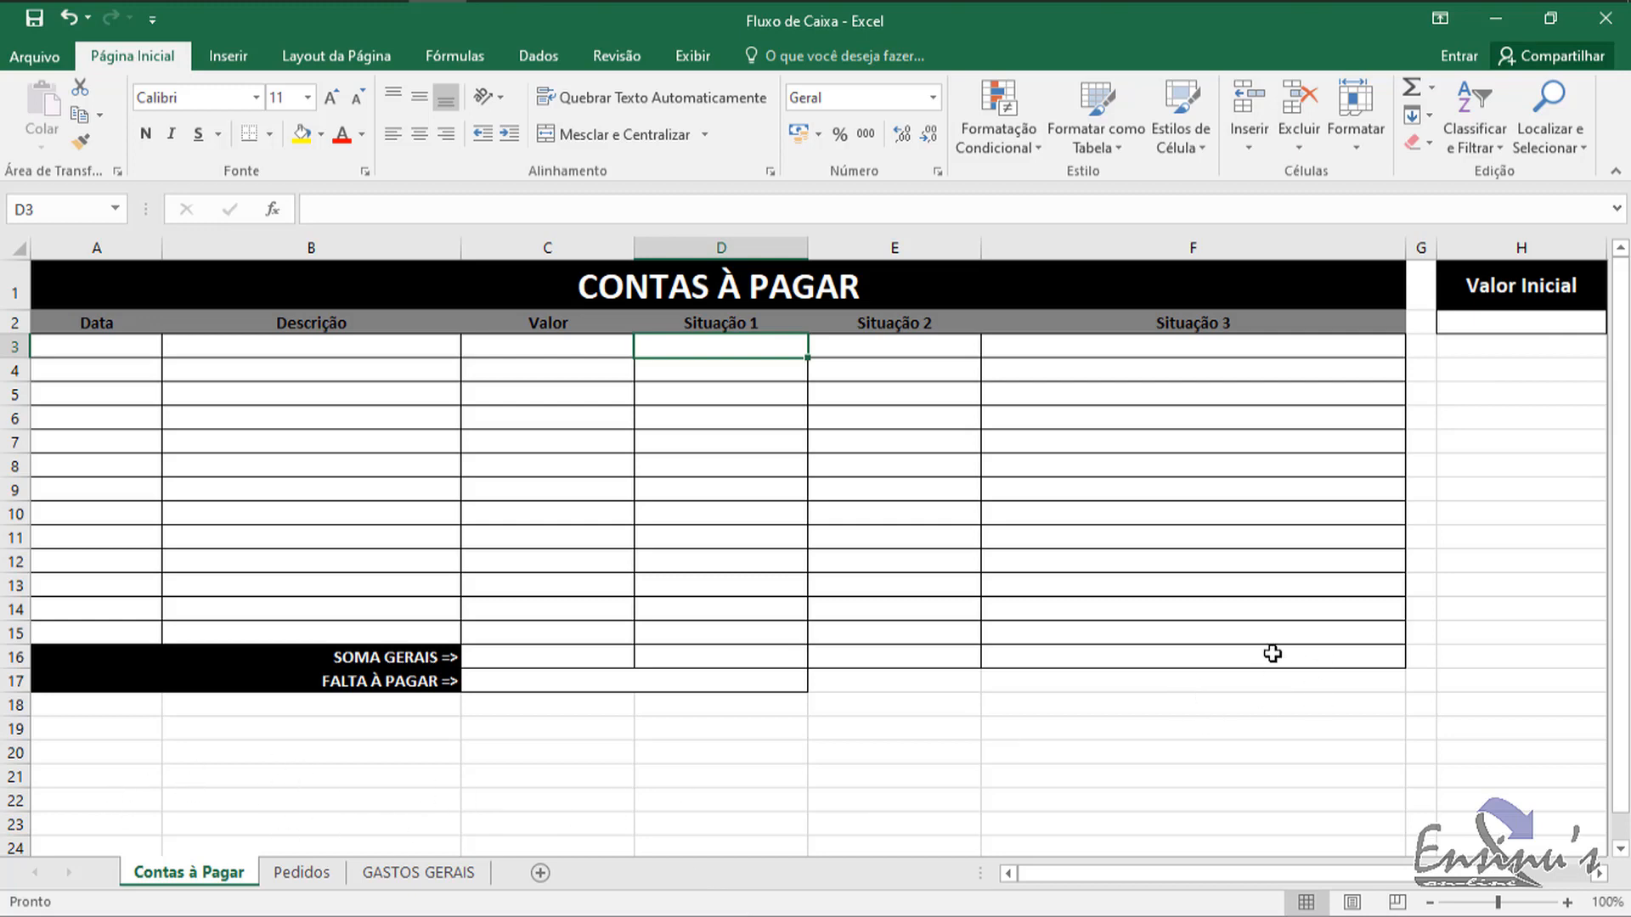
left_click(1601, 874)
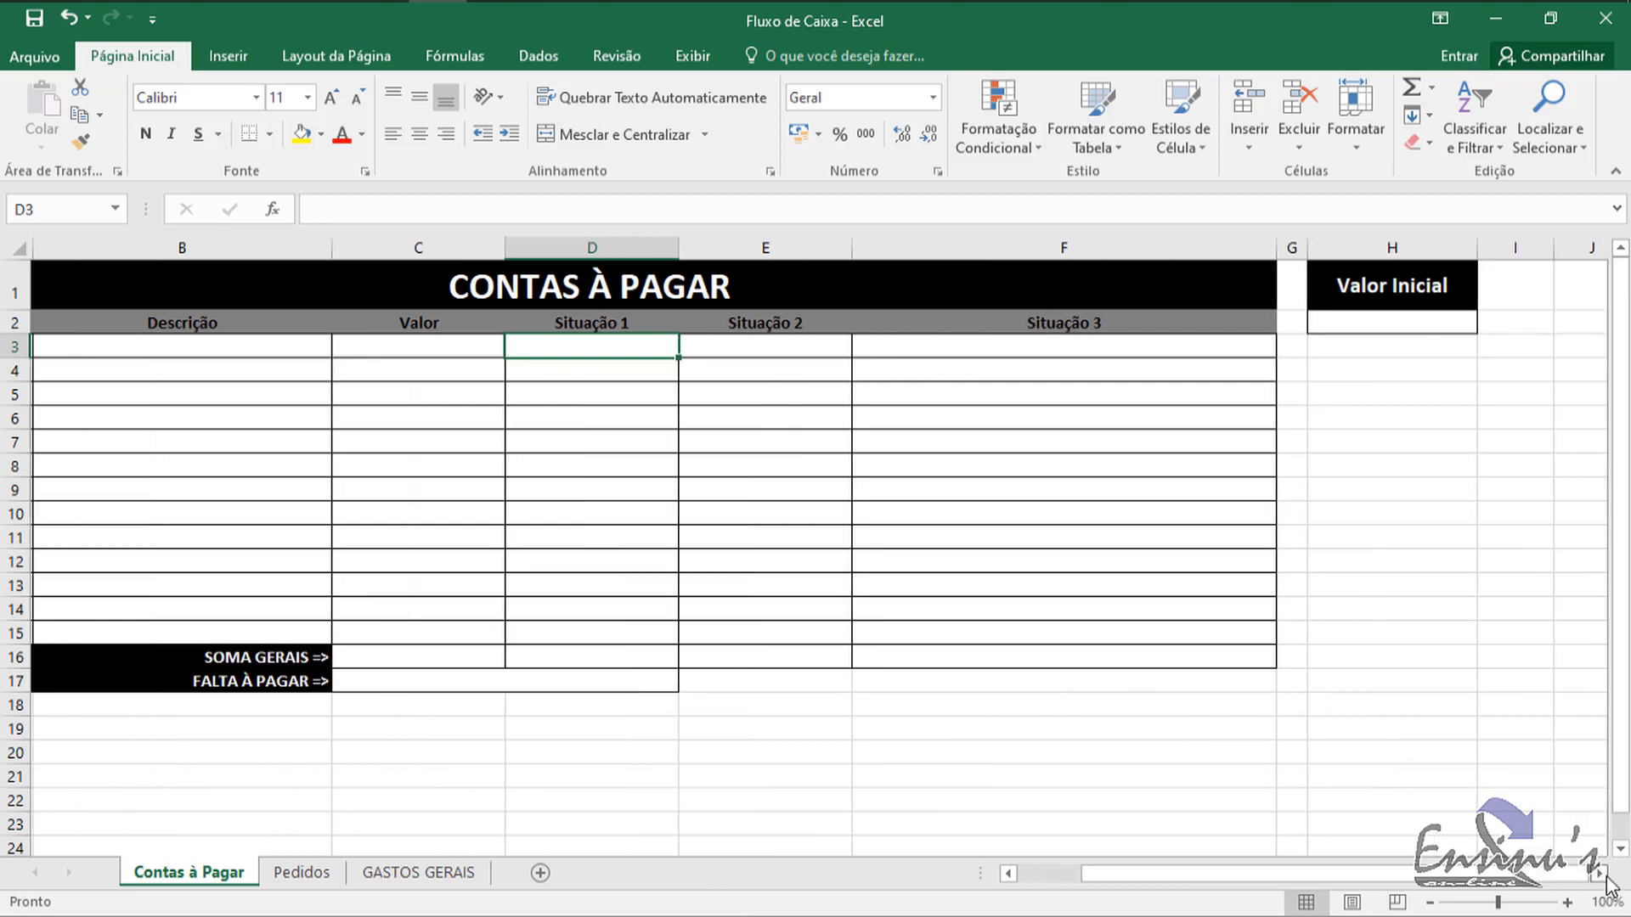
left_click(1602, 874)
left_click(1601, 874)
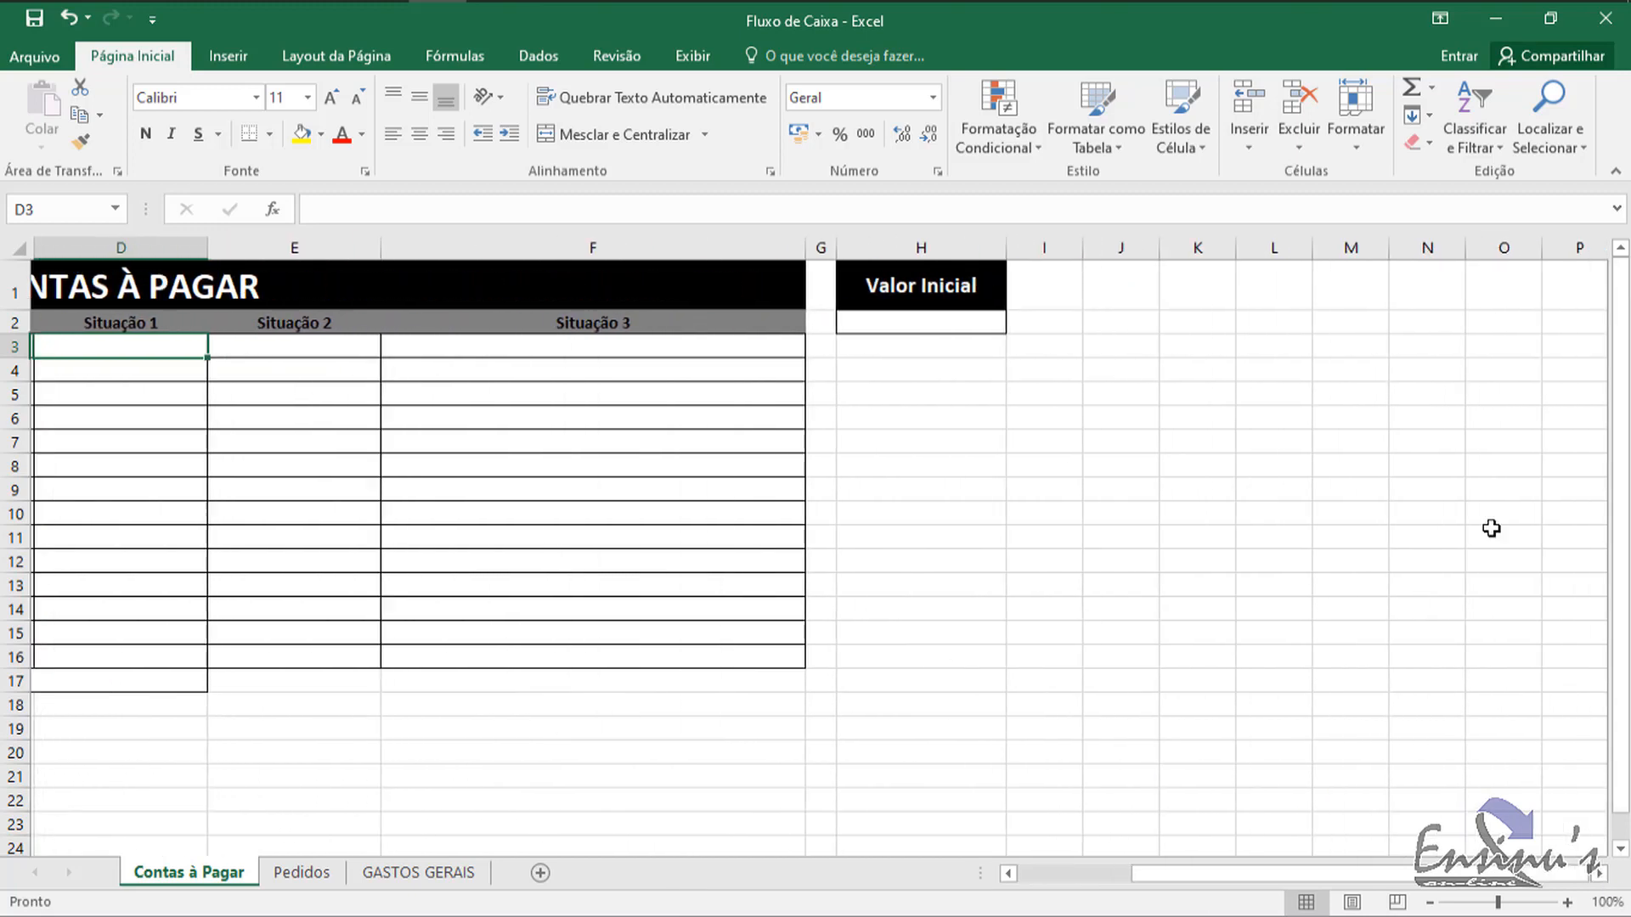
Step: Link cell J1 of the Contas à Pagar sheet to the sales total with the formula =Pedidos!G16
left_click(1137, 287)
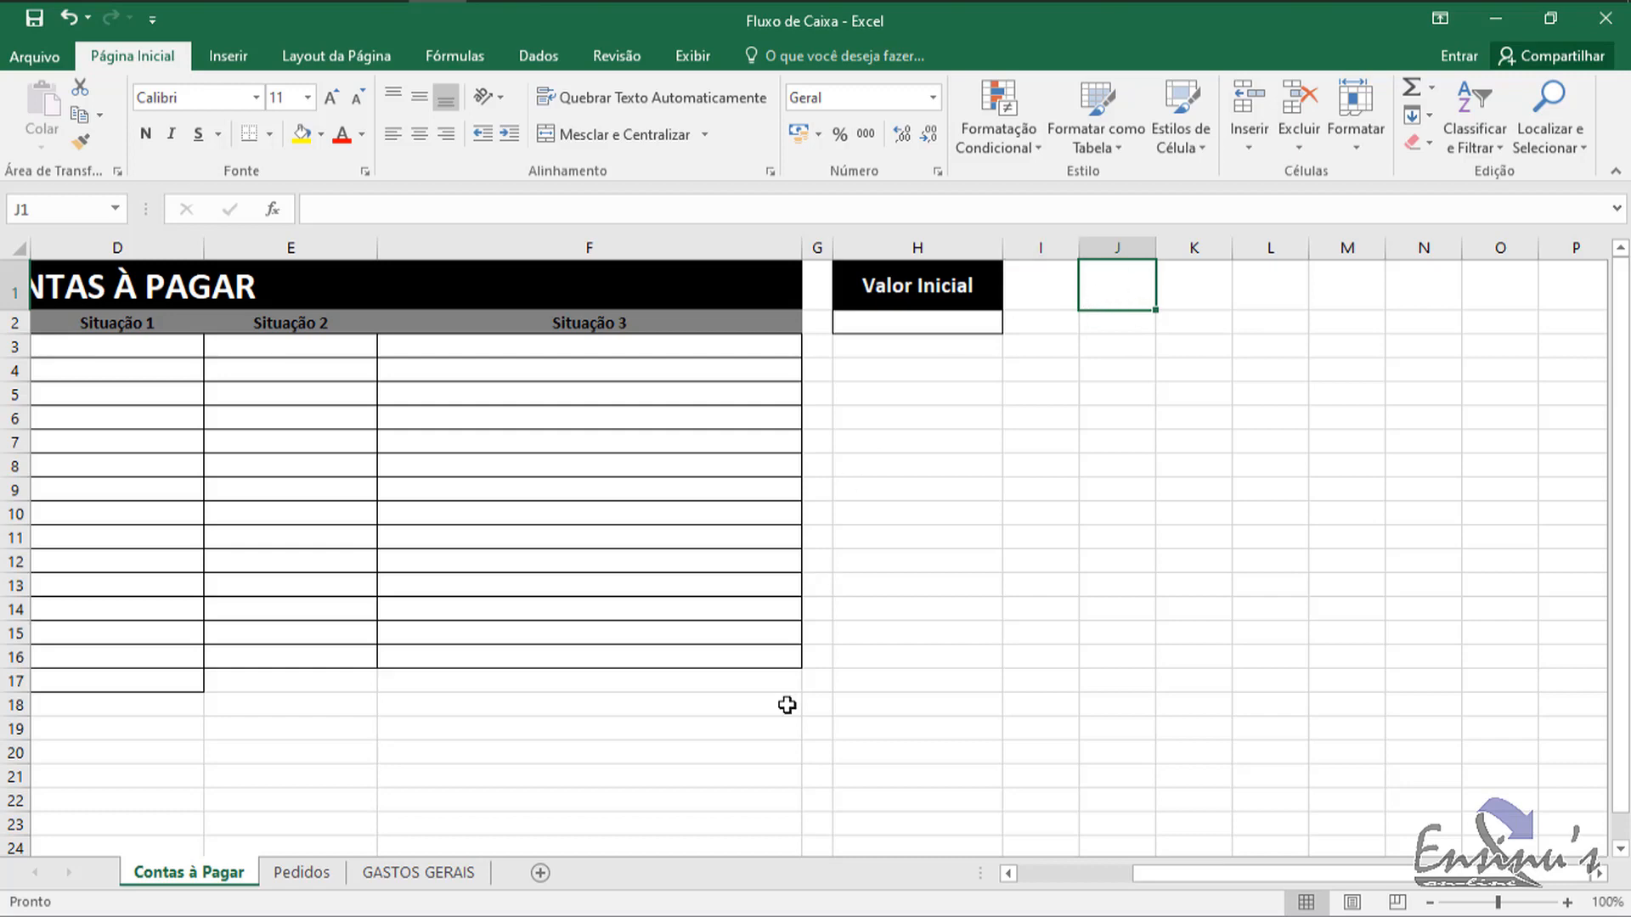
left_click(299, 883)
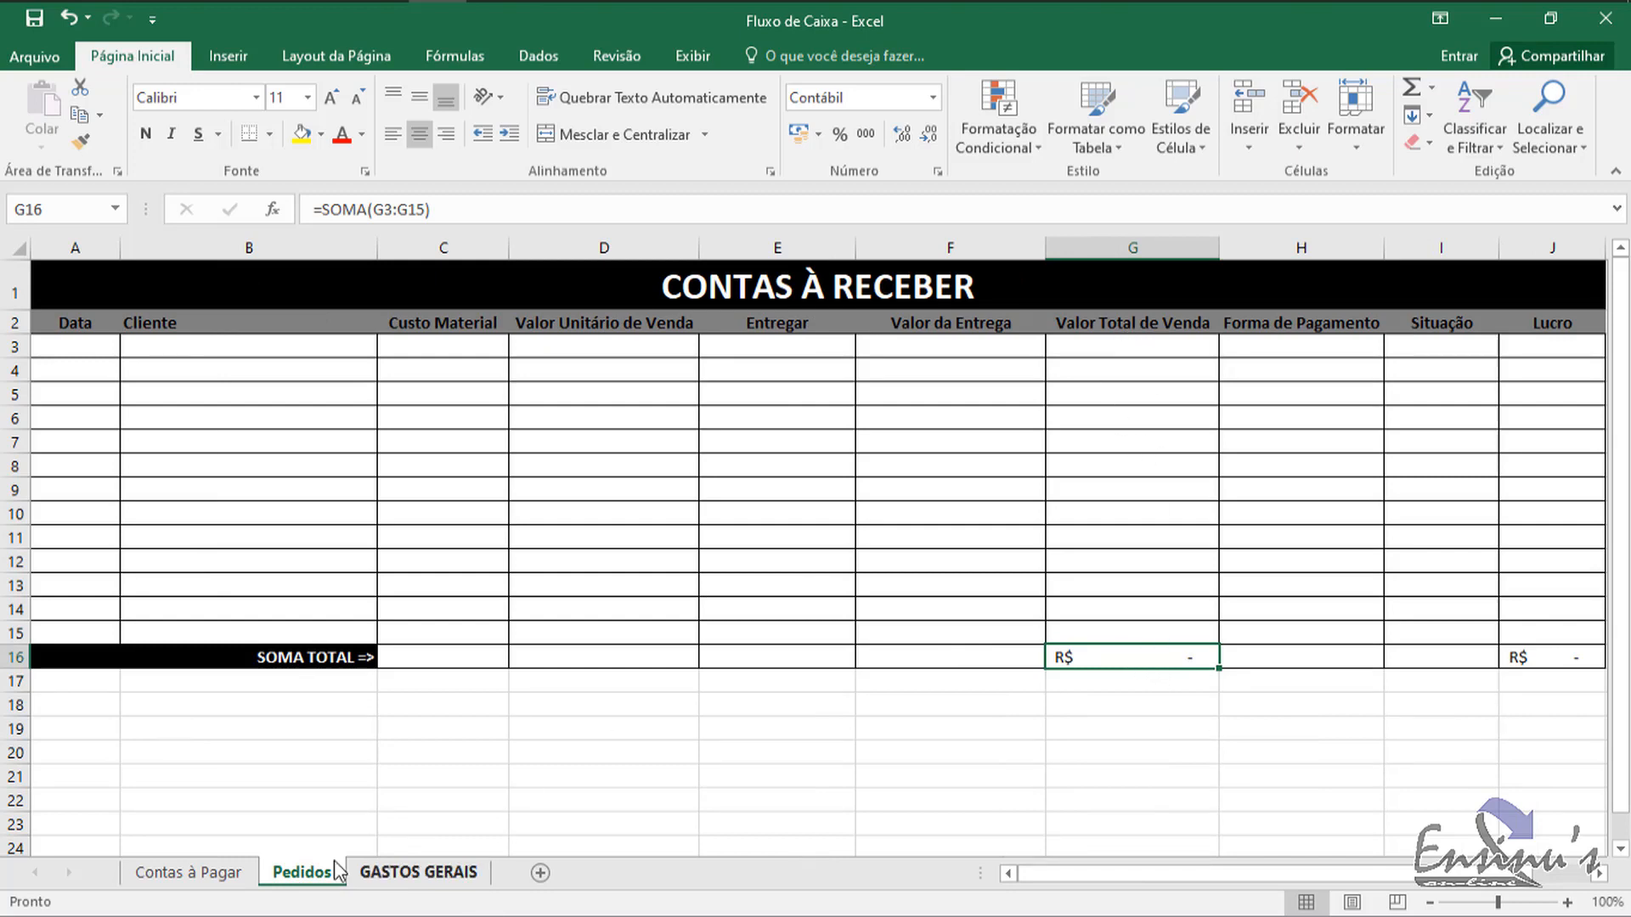
left_click(225, 873)
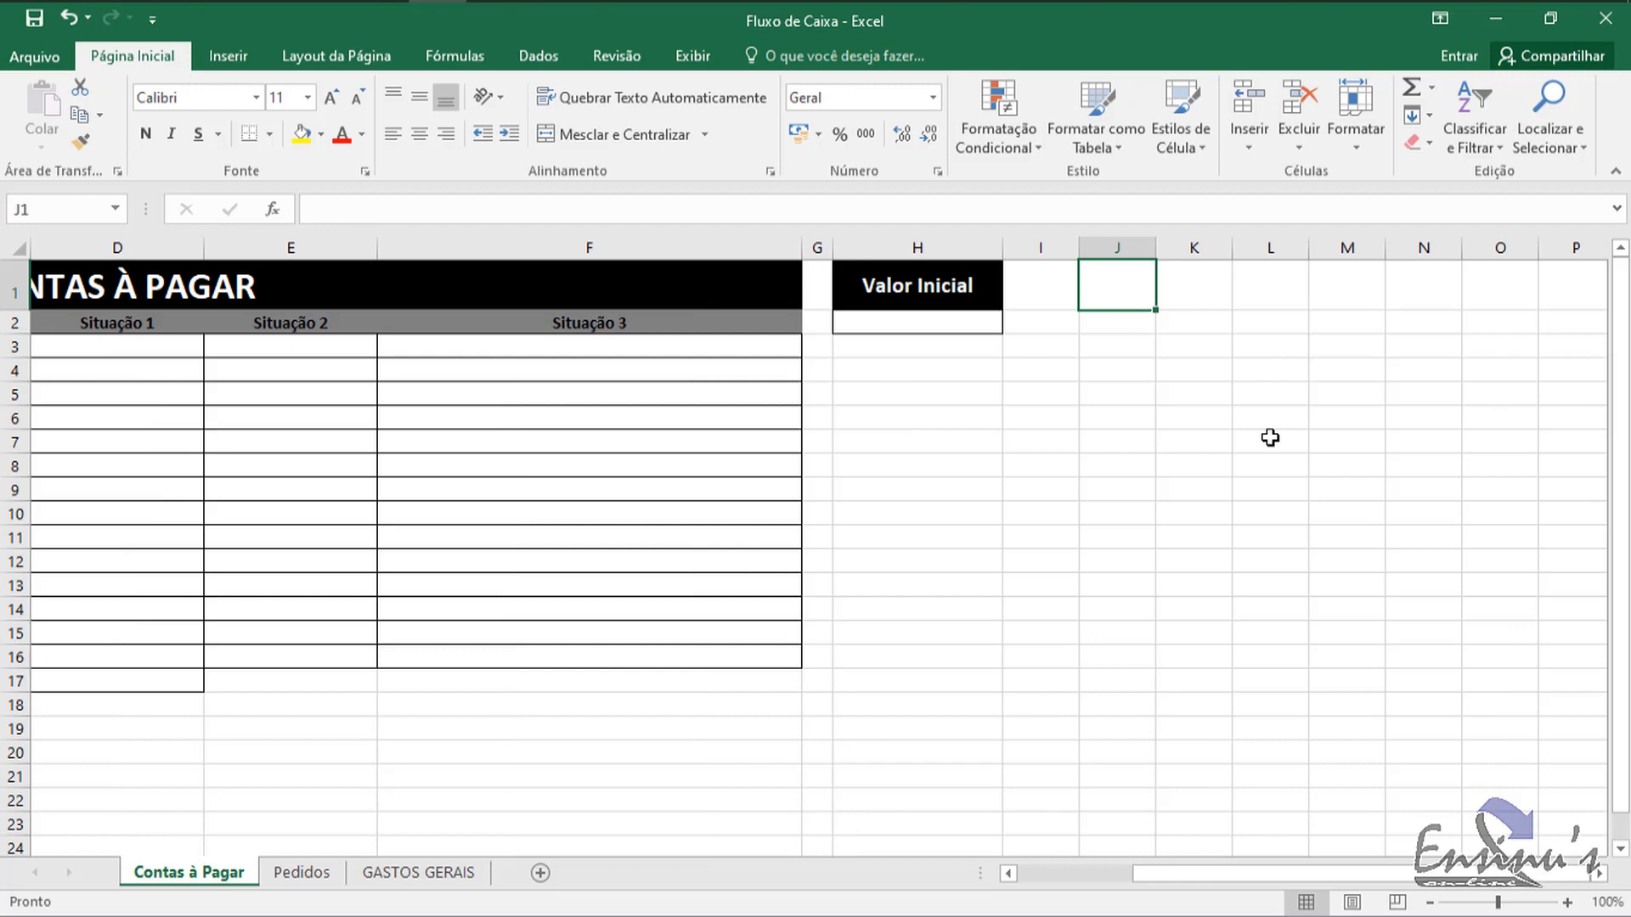
type("=")
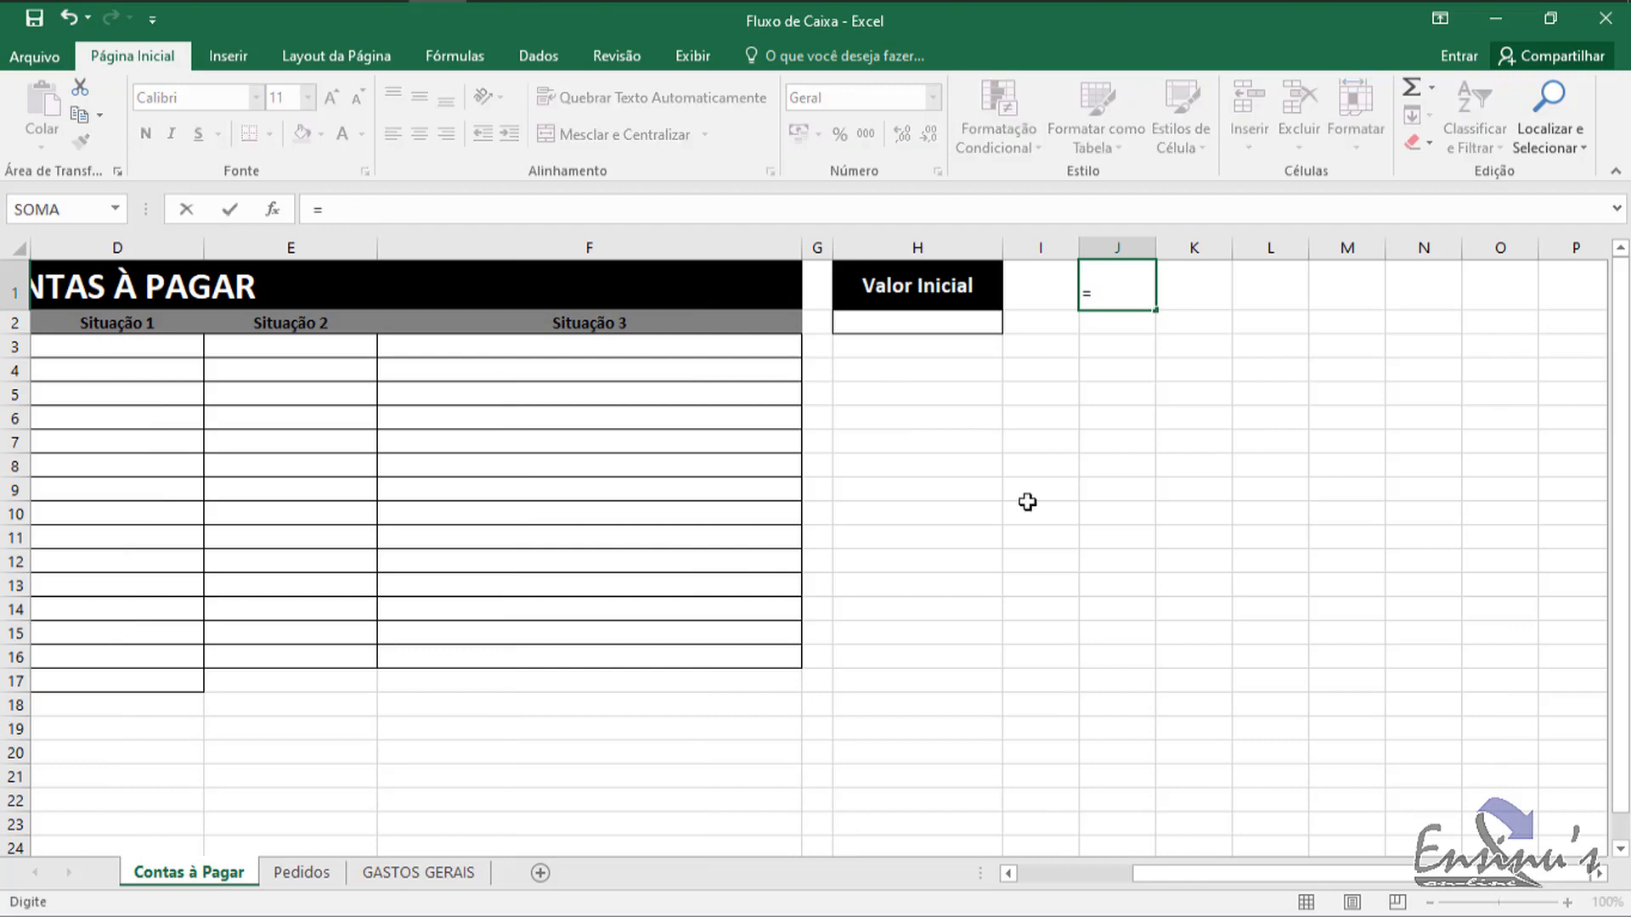
left_click(301, 873)
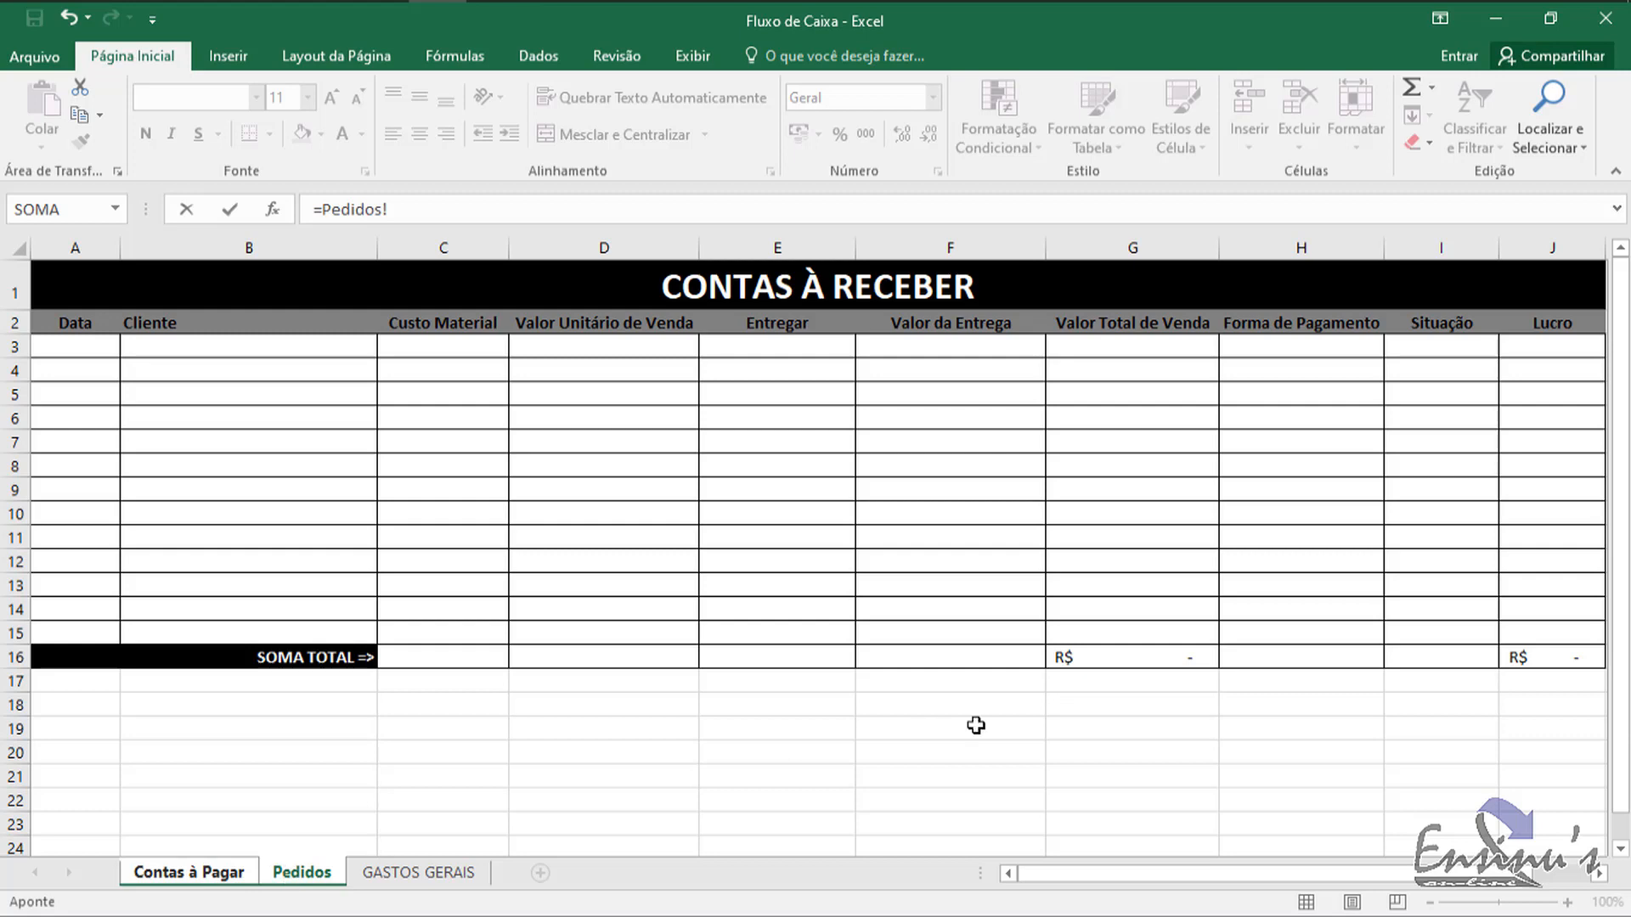
left_click(1189, 659)
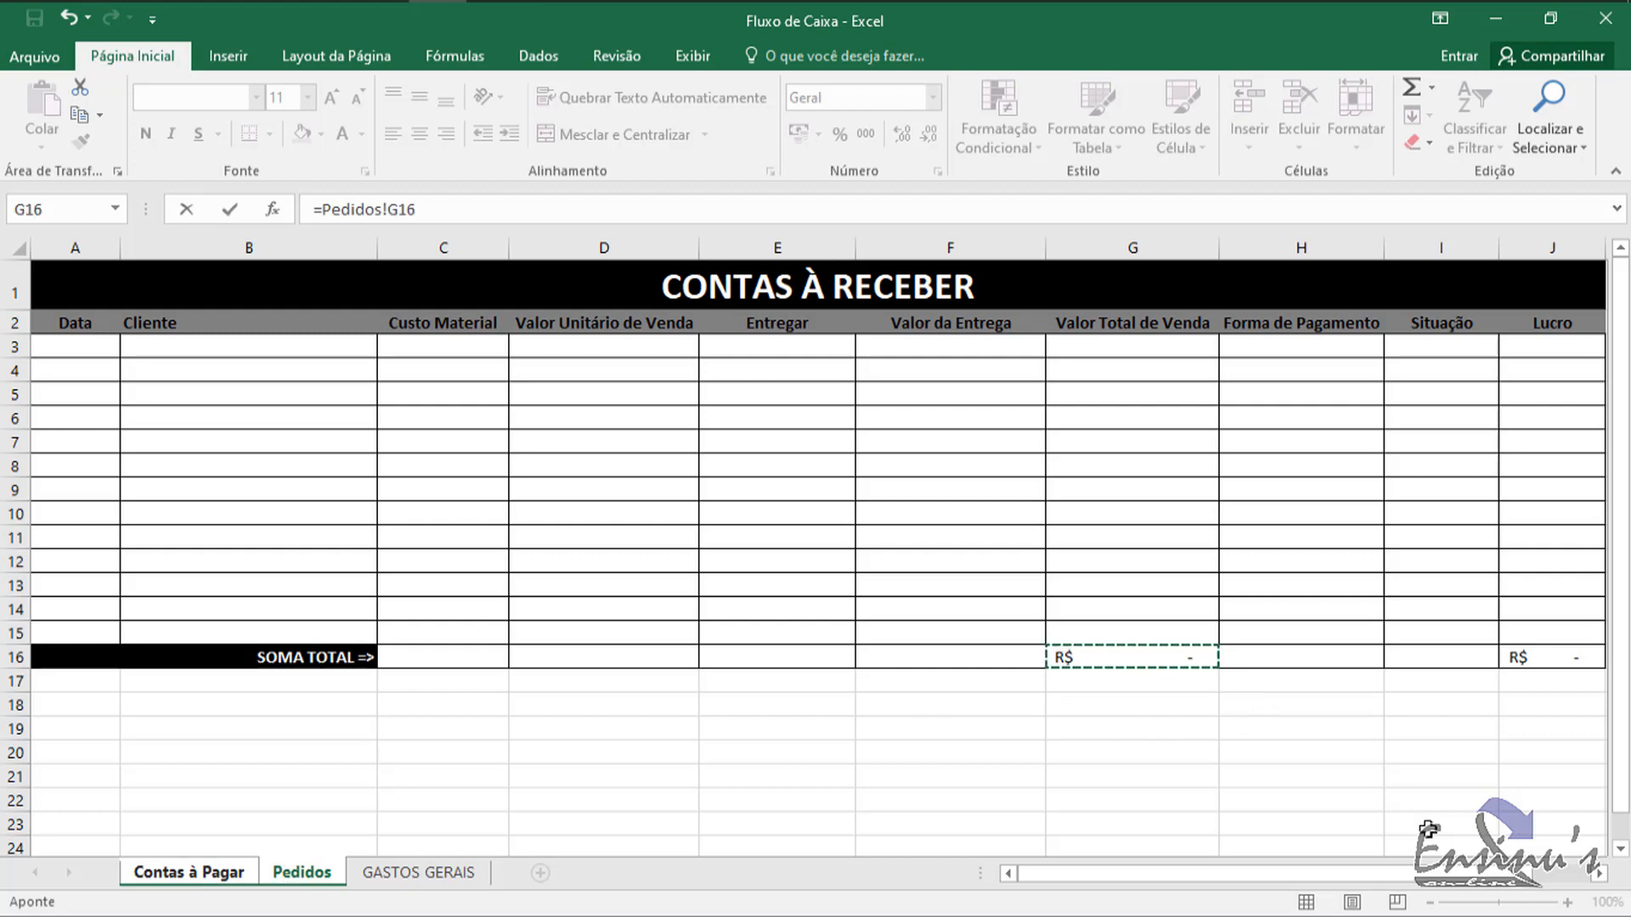
key("Return")
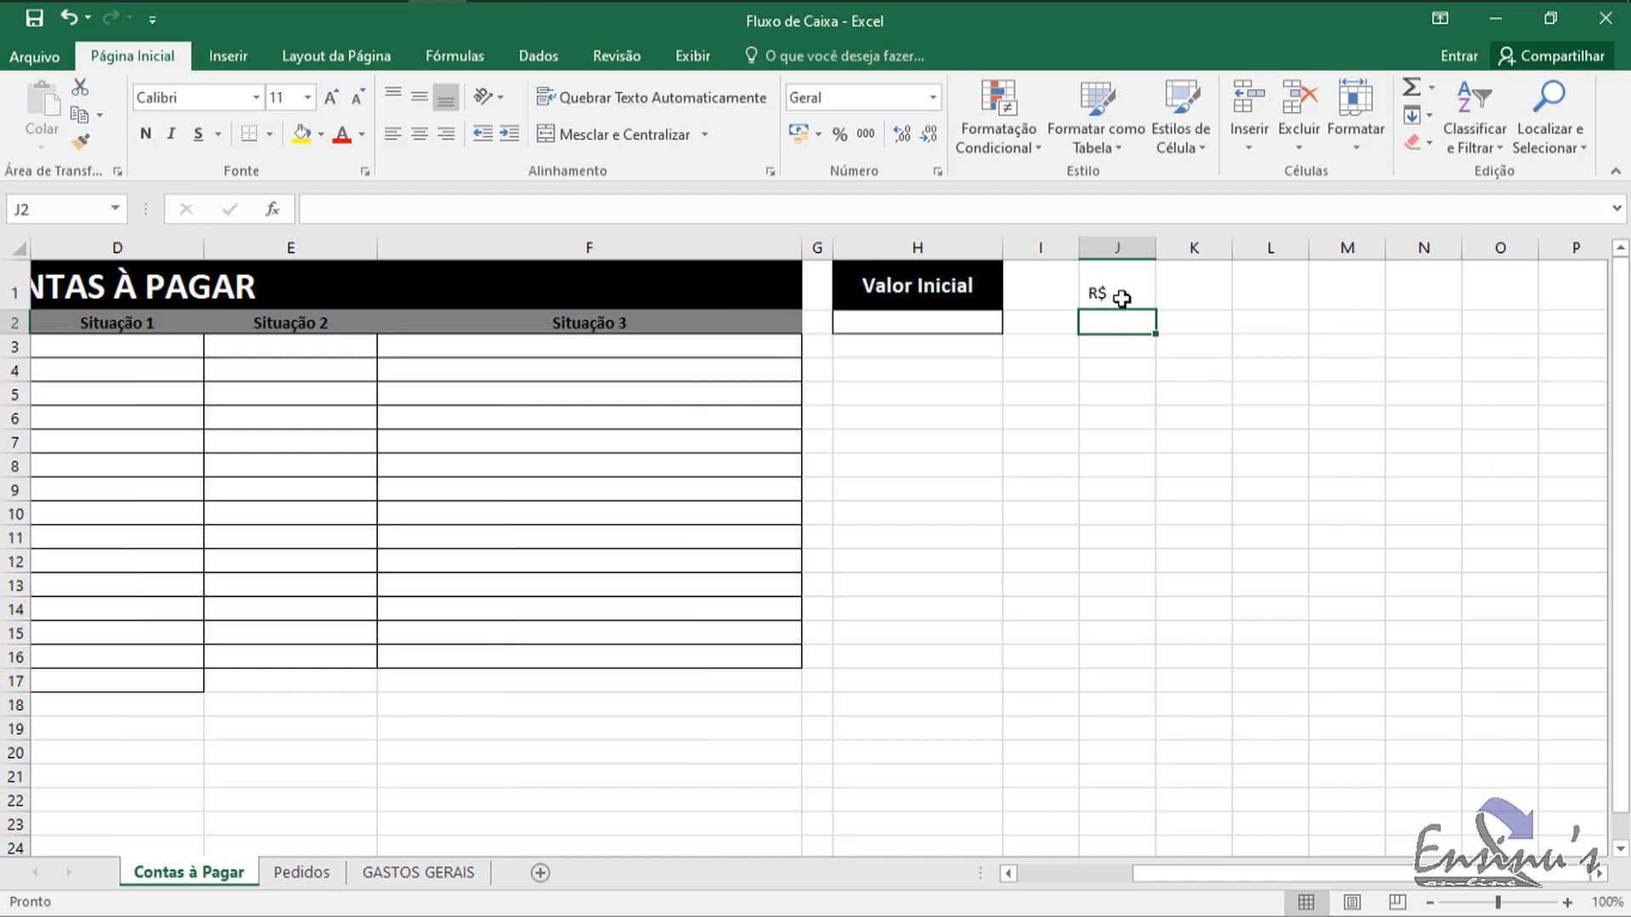
left_click(1121, 298)
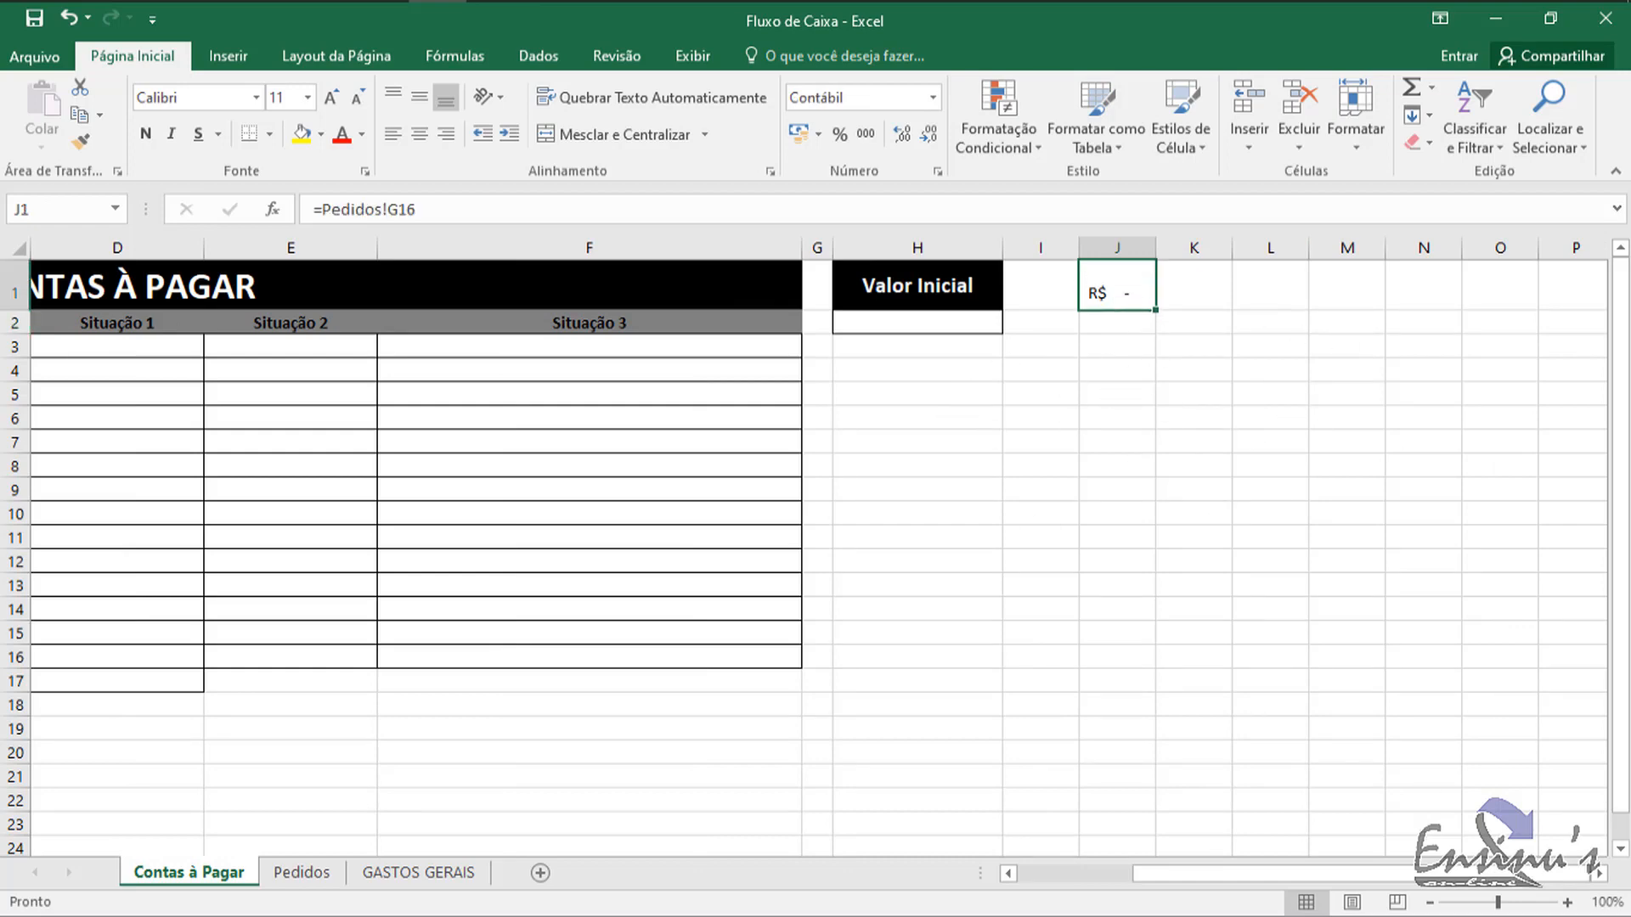
Step: Enter the test values 100 and 300 in Valor Total de Venda cells G3 and G4 of the Pedidos sheet
left_click(300, 875)
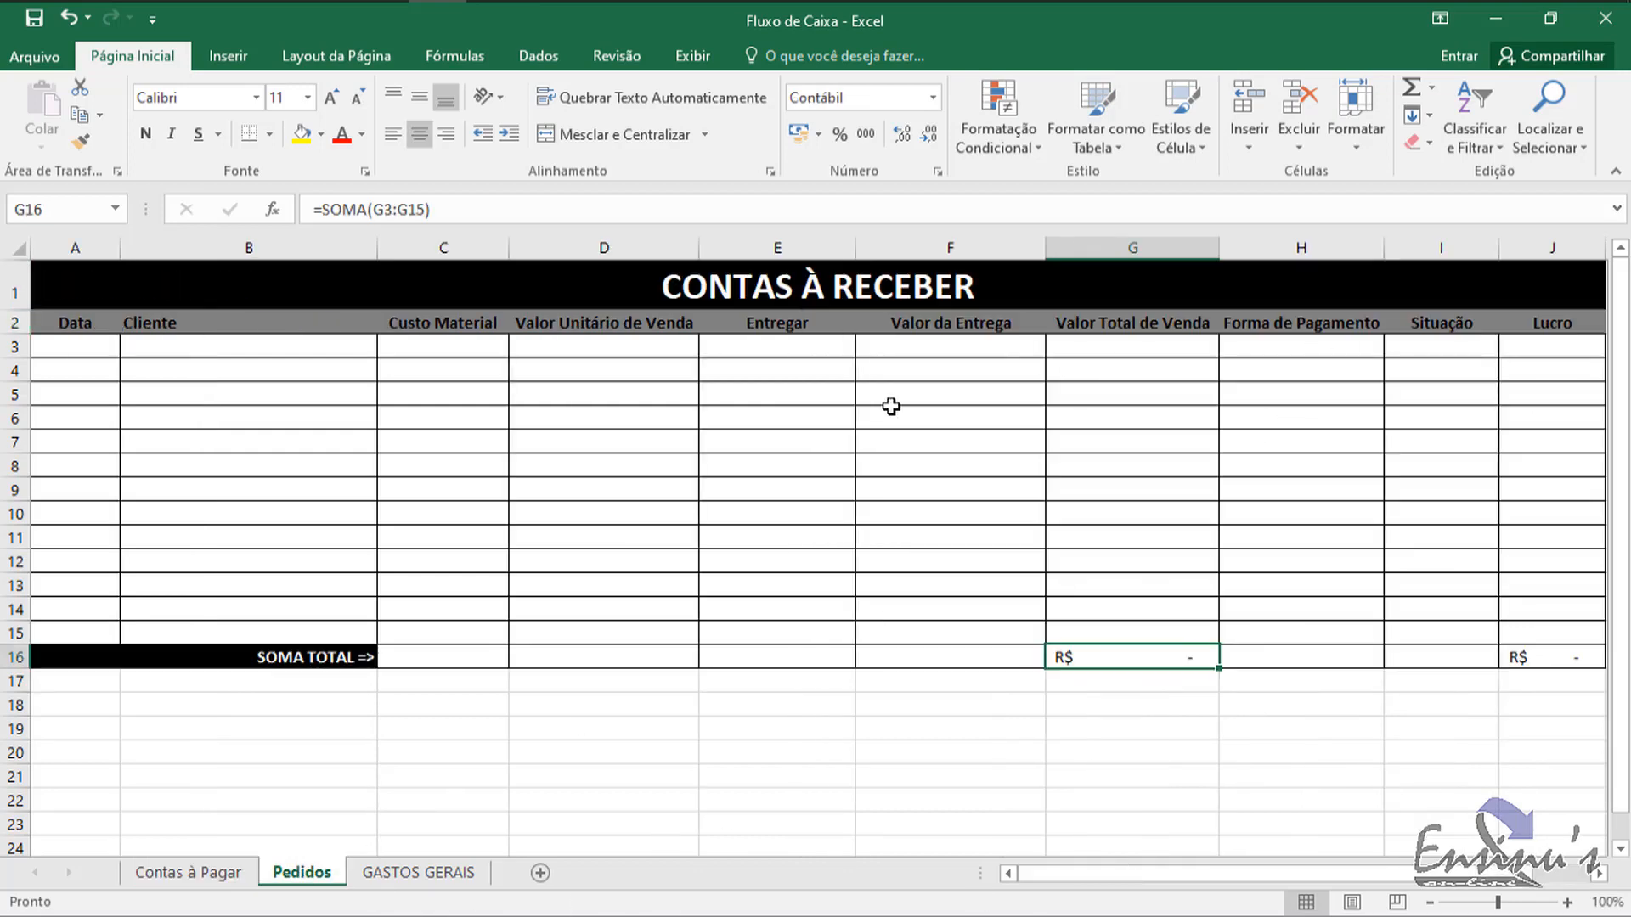
left_click(1113, 341)
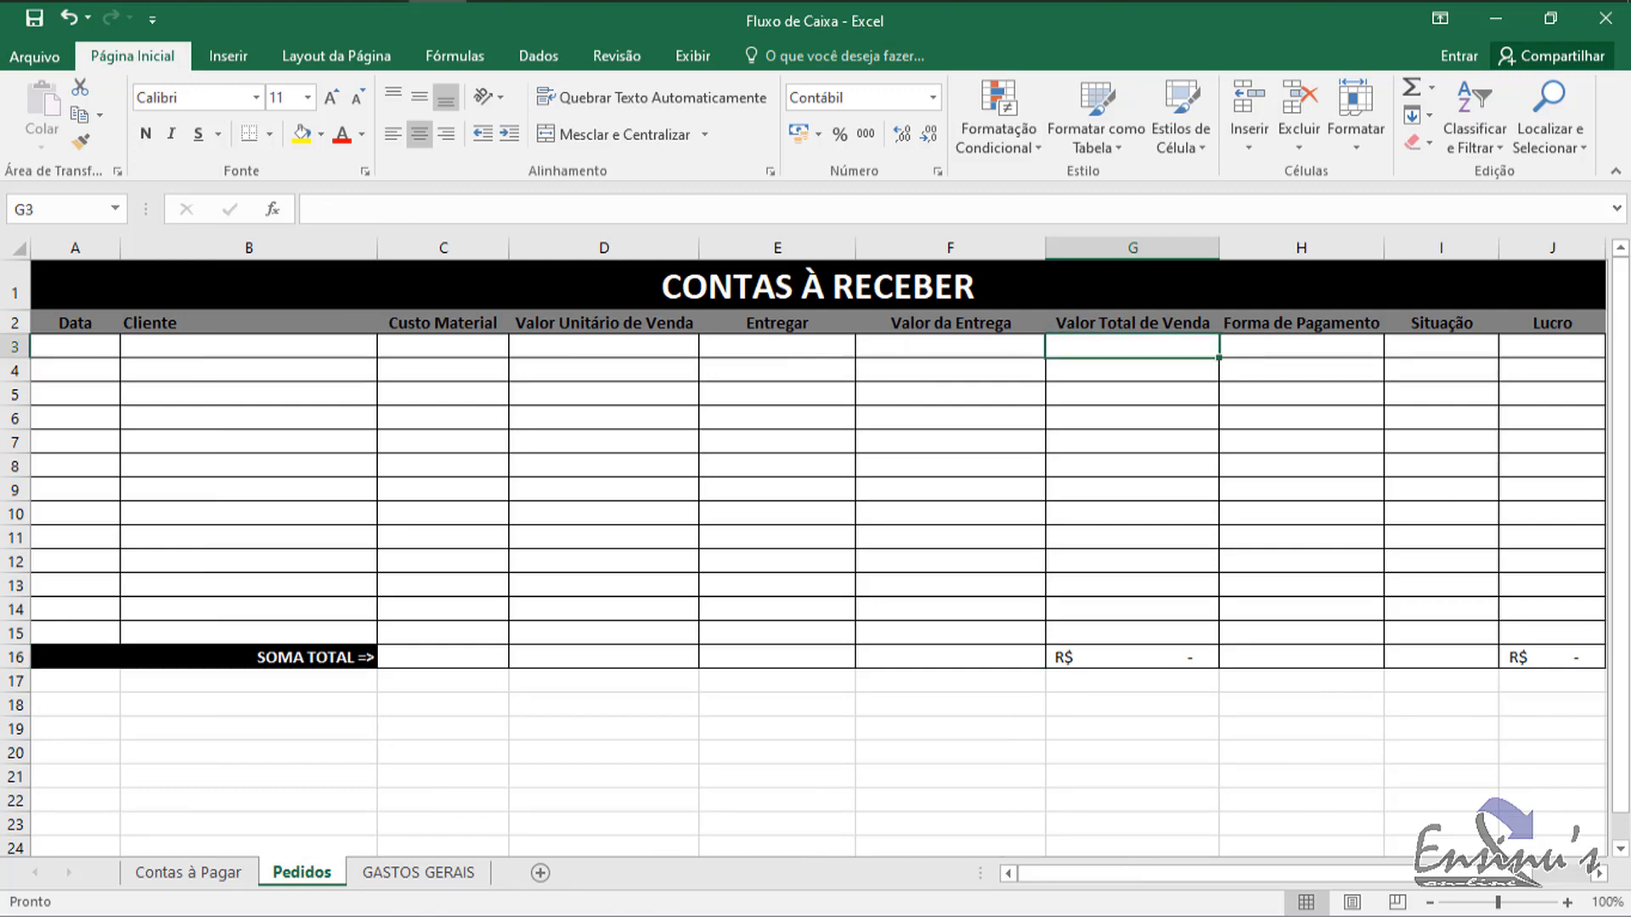
type("100")
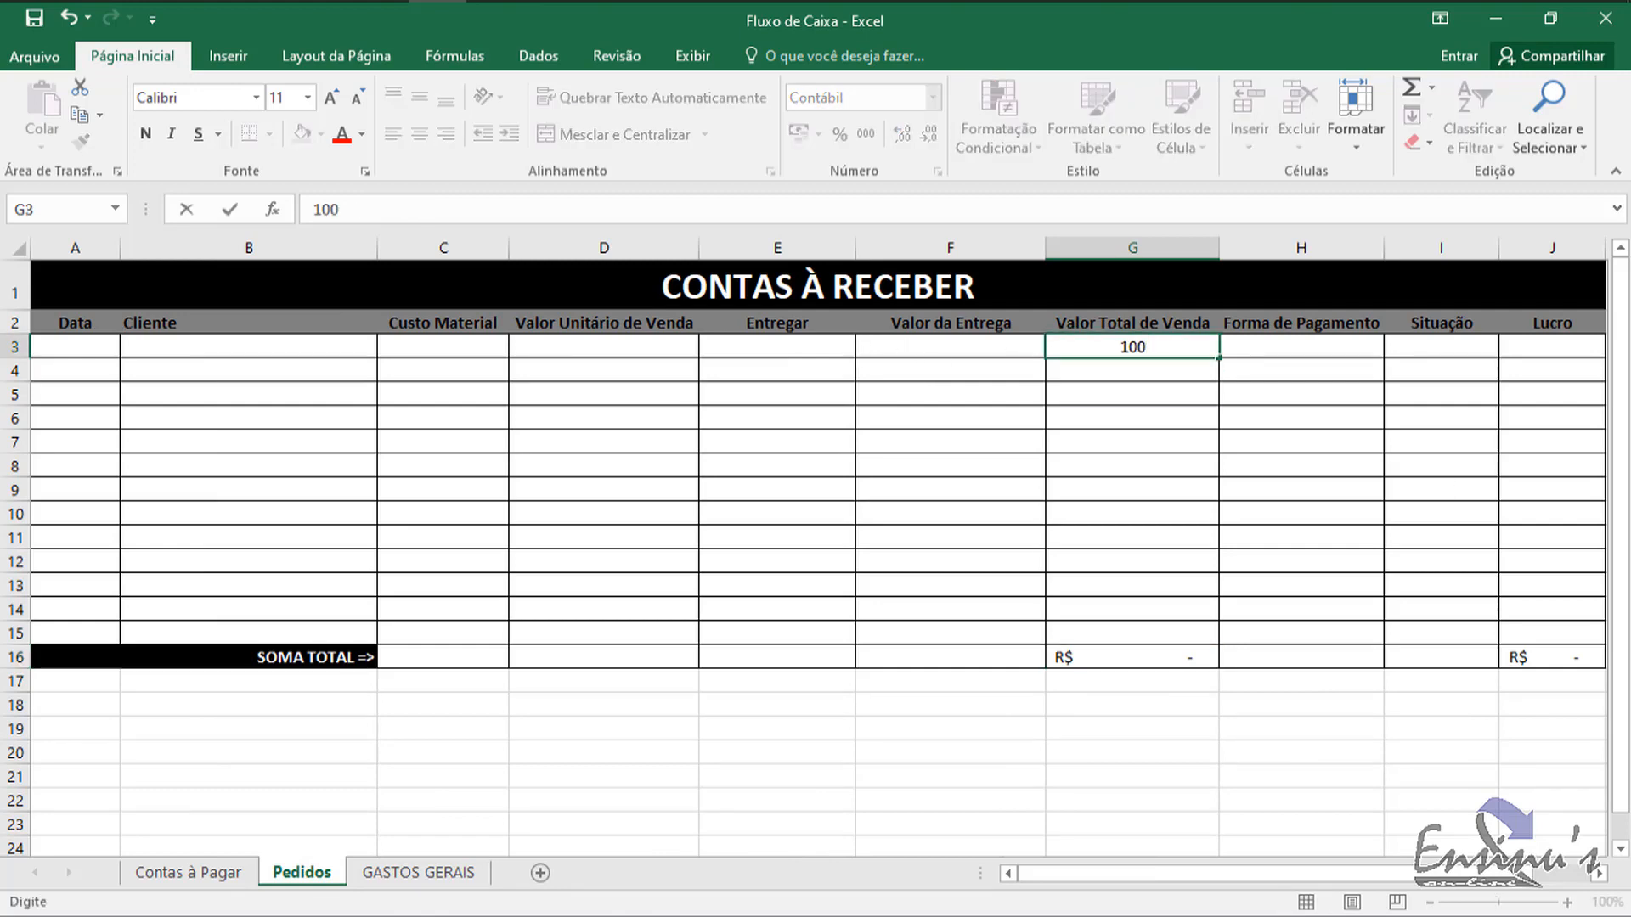
key("Return")
type("300")
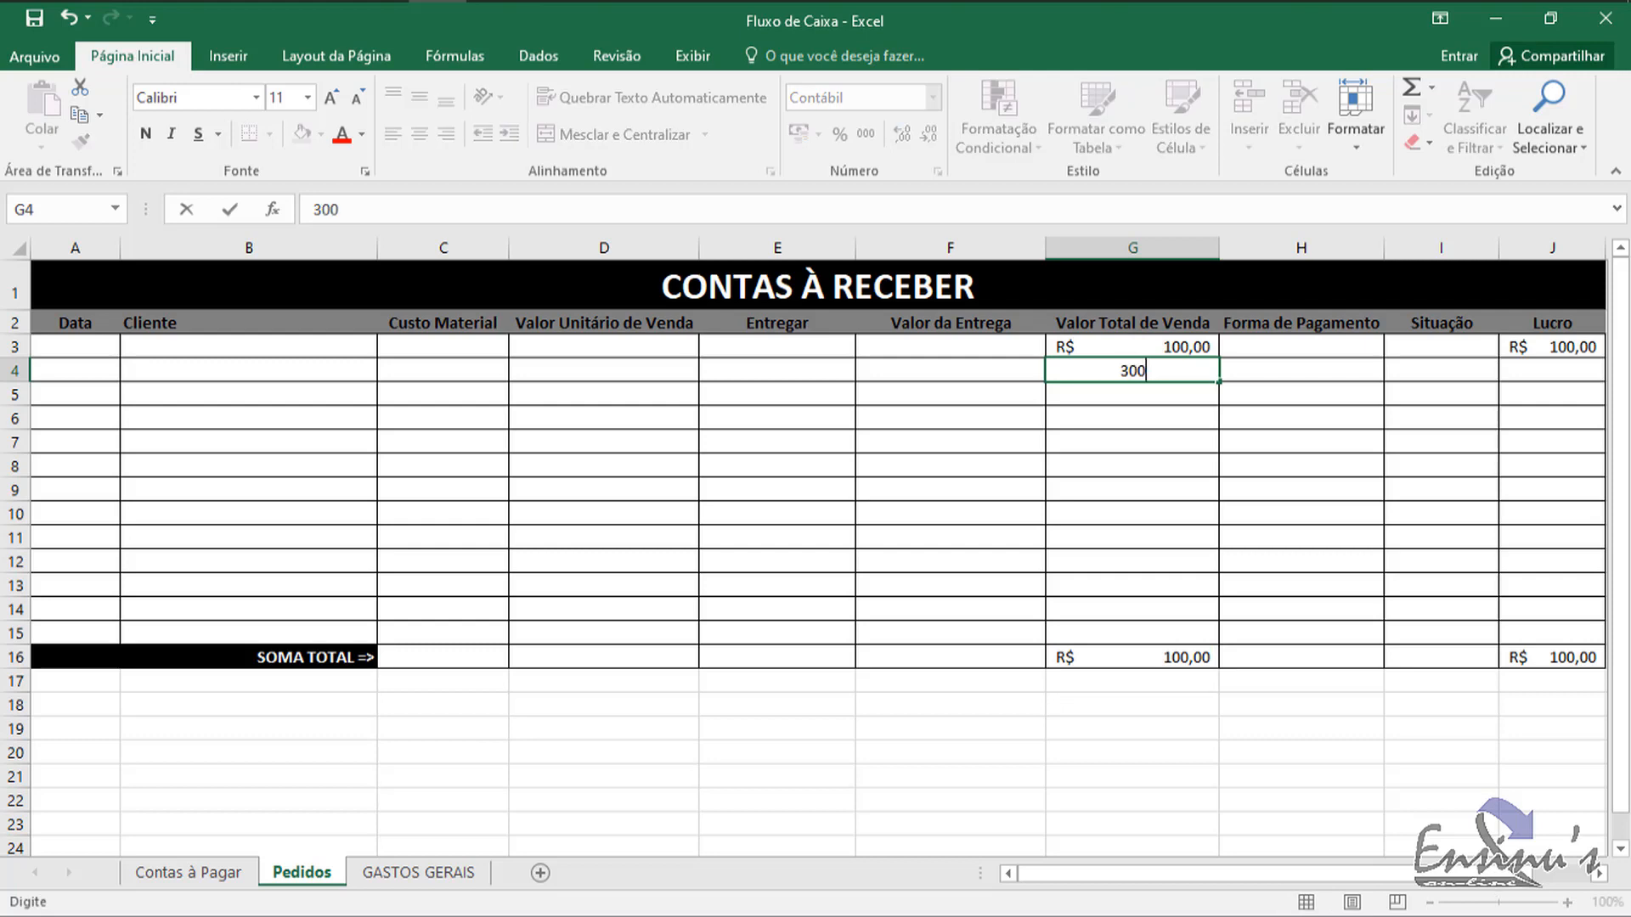
key("Return")
Step: AutoFit the width of column J on the Contas à Pagar sheet and check the linked total in J1
left_click(189, 879)
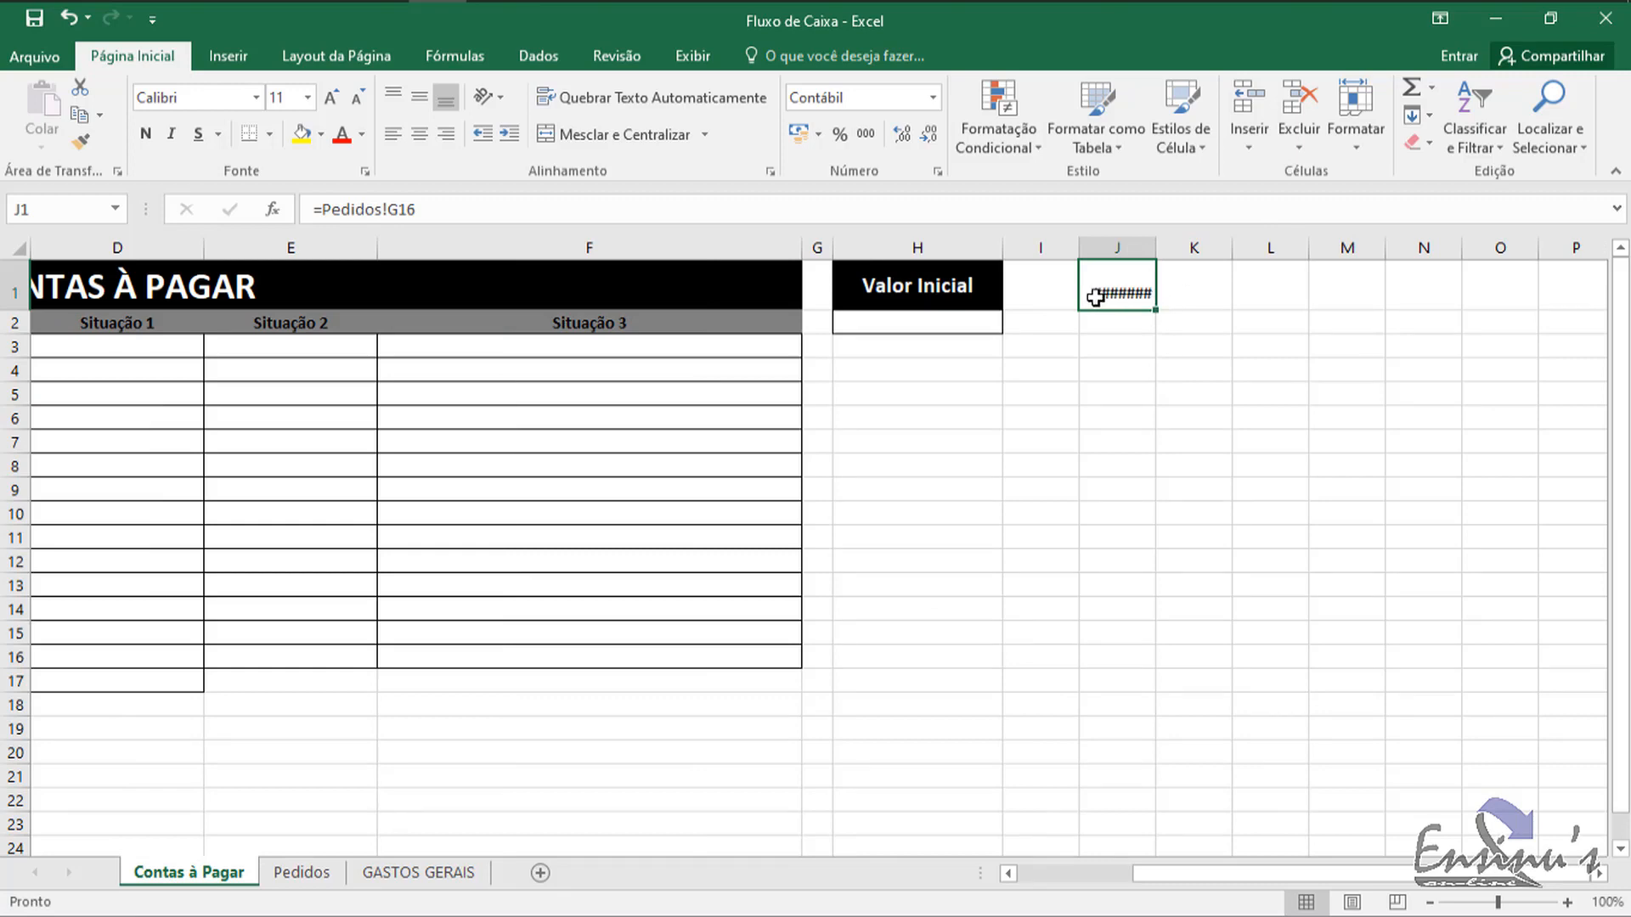
mouse_move(1122, 293)
double_click(1155, 248)
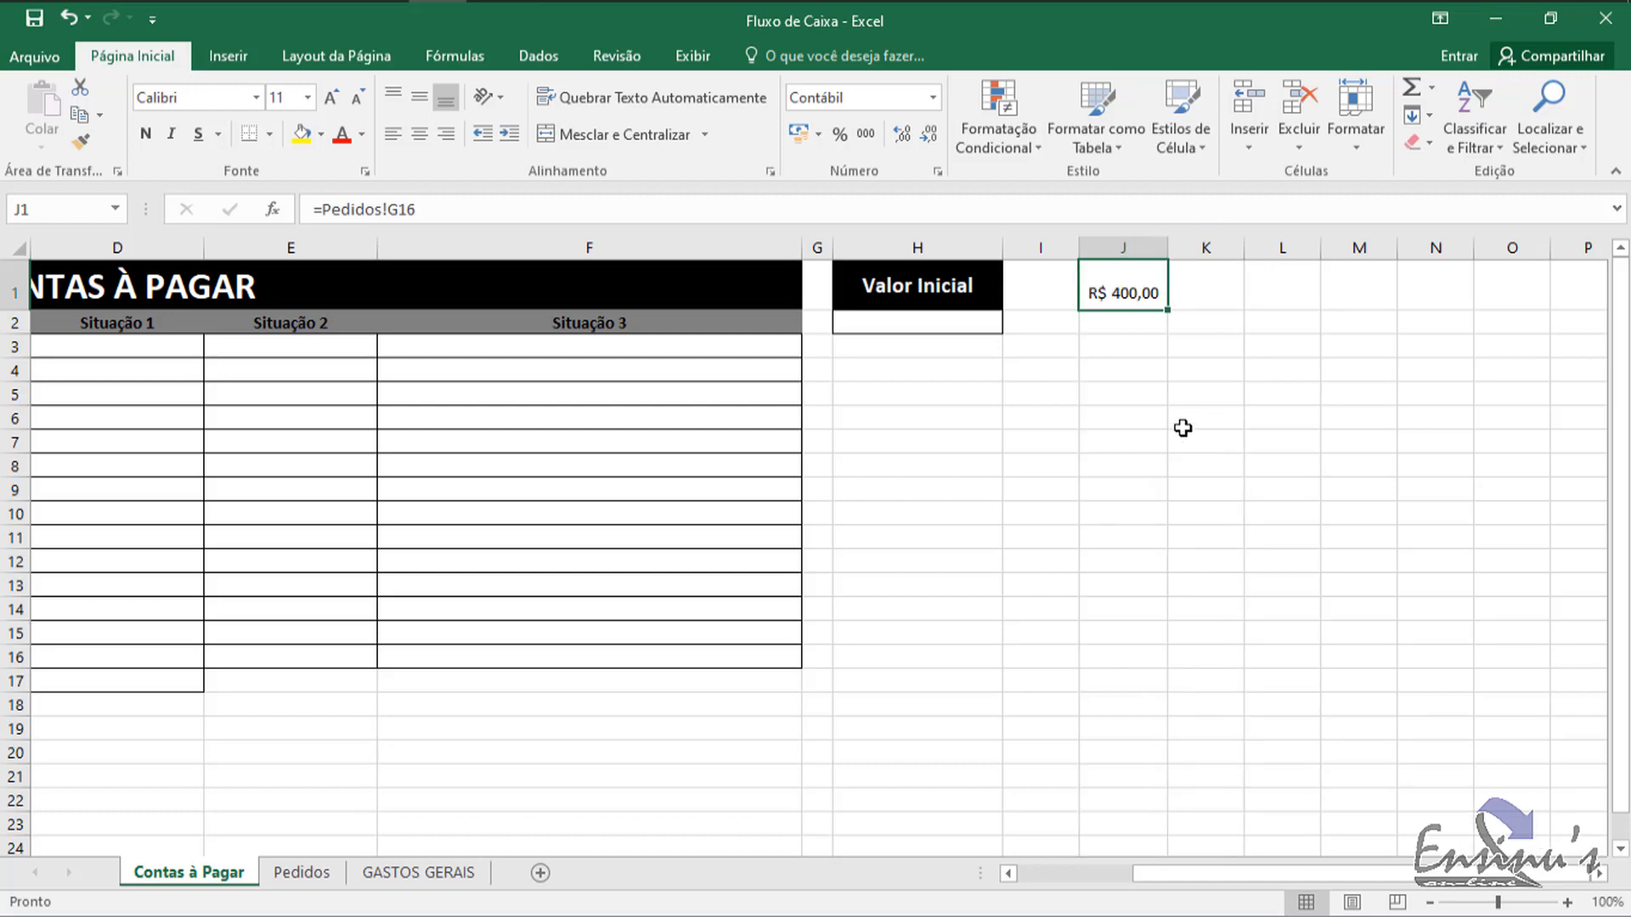
left_click(1188, 488)
left_click(1121, 298)
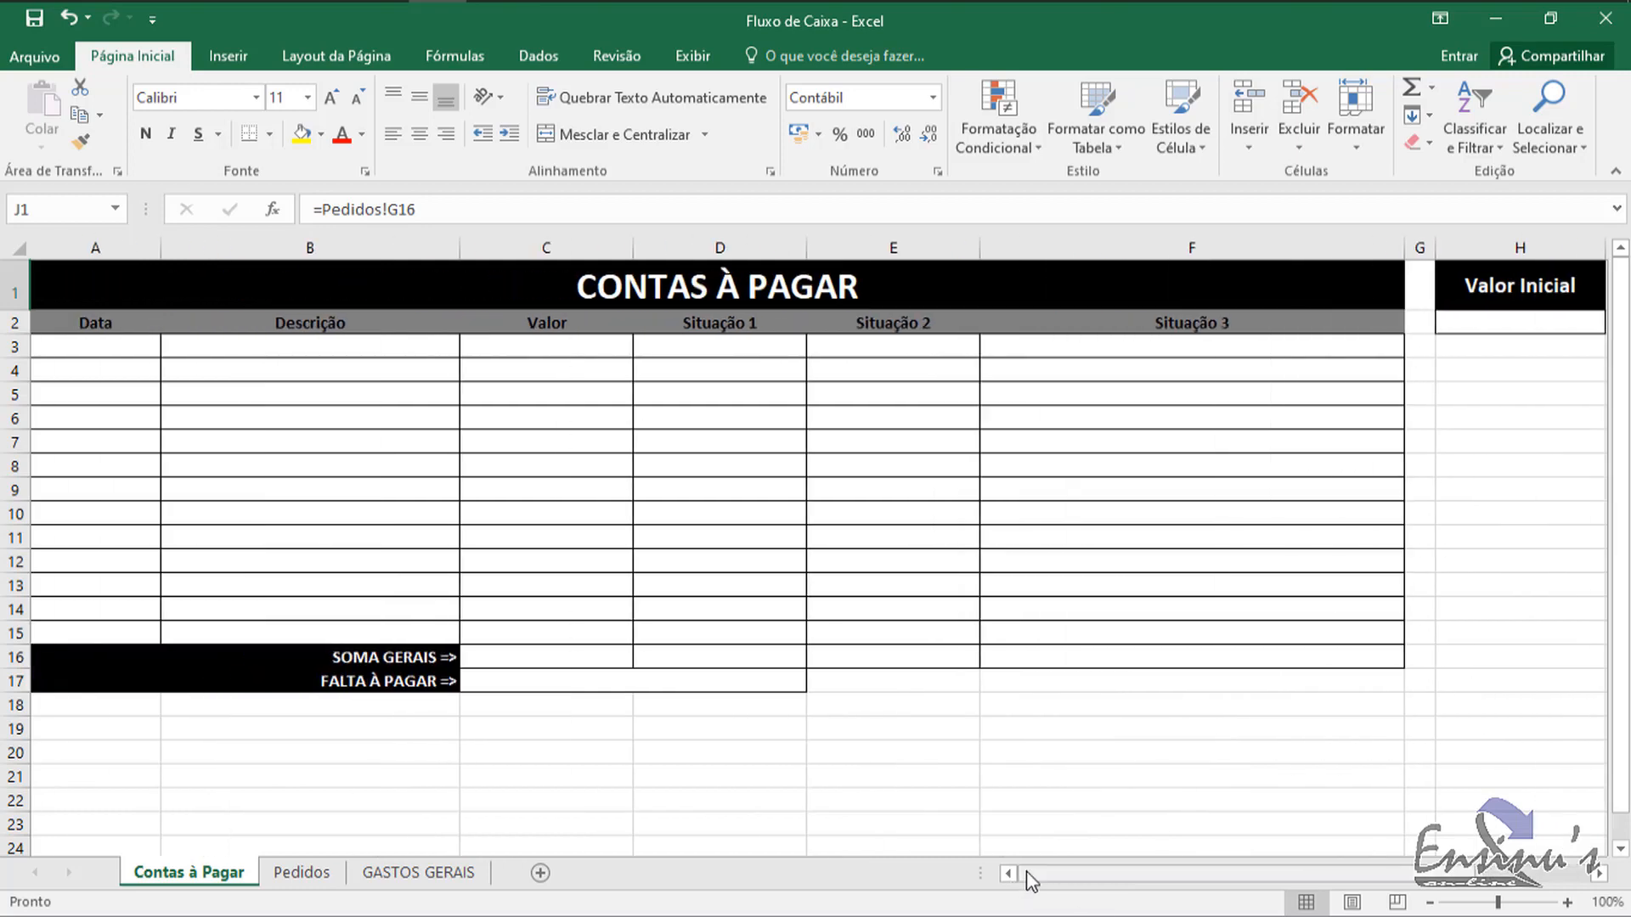
Step: Set the font colour of the linked total in J1 to white and check its formula without changing it
left_click(1024, 875)
left_click(1570, 875)
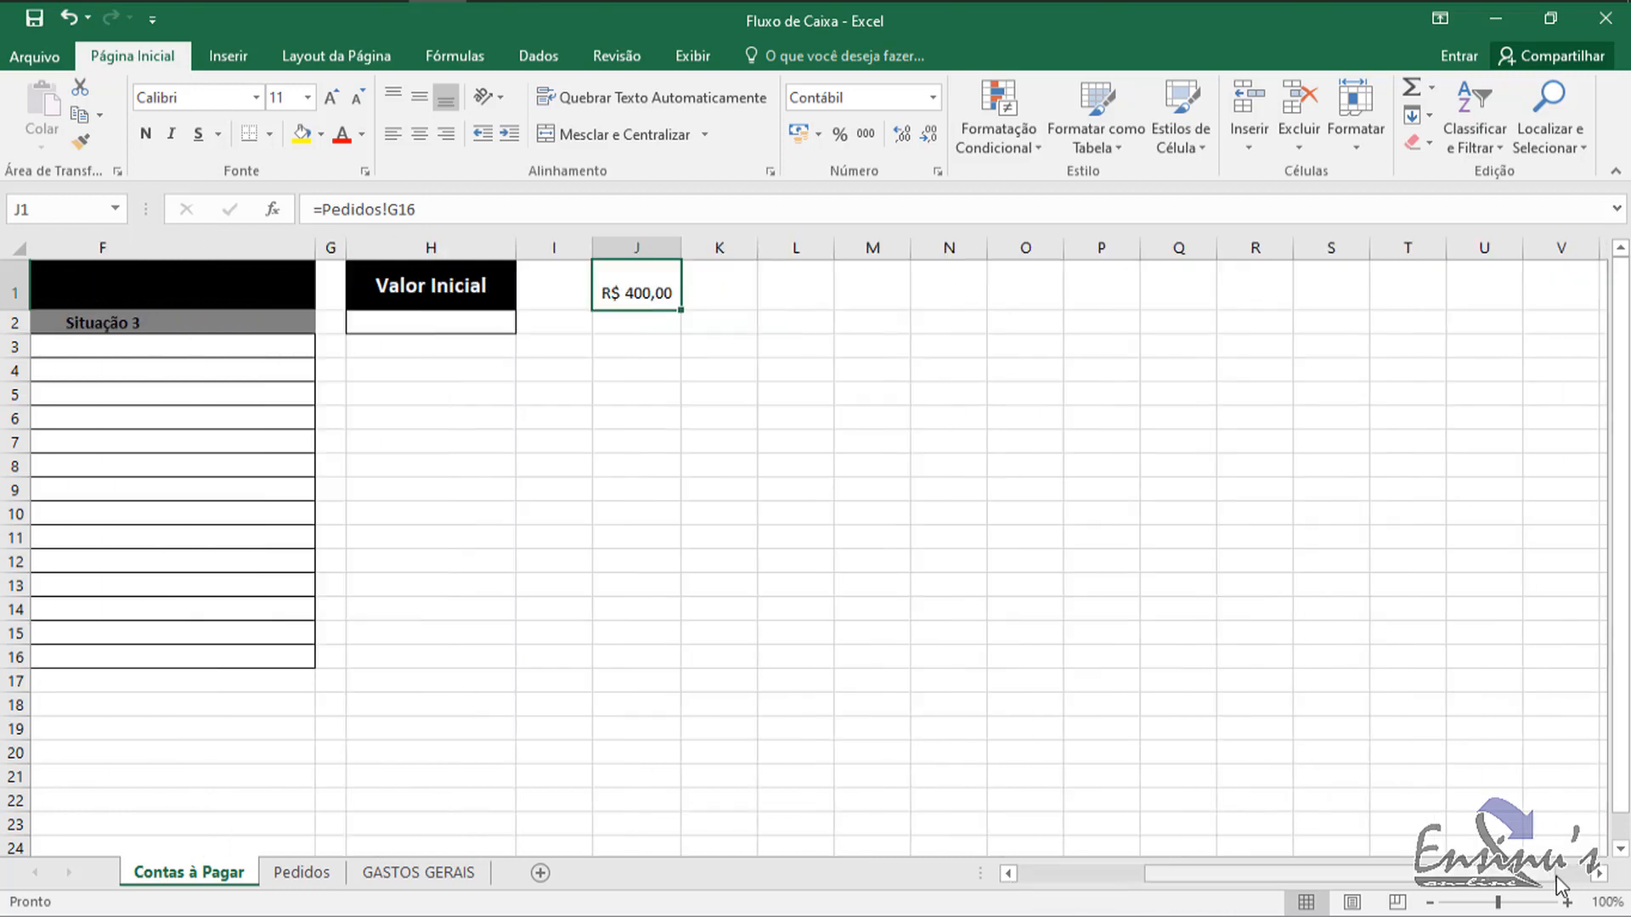
left_click(1015, 875)
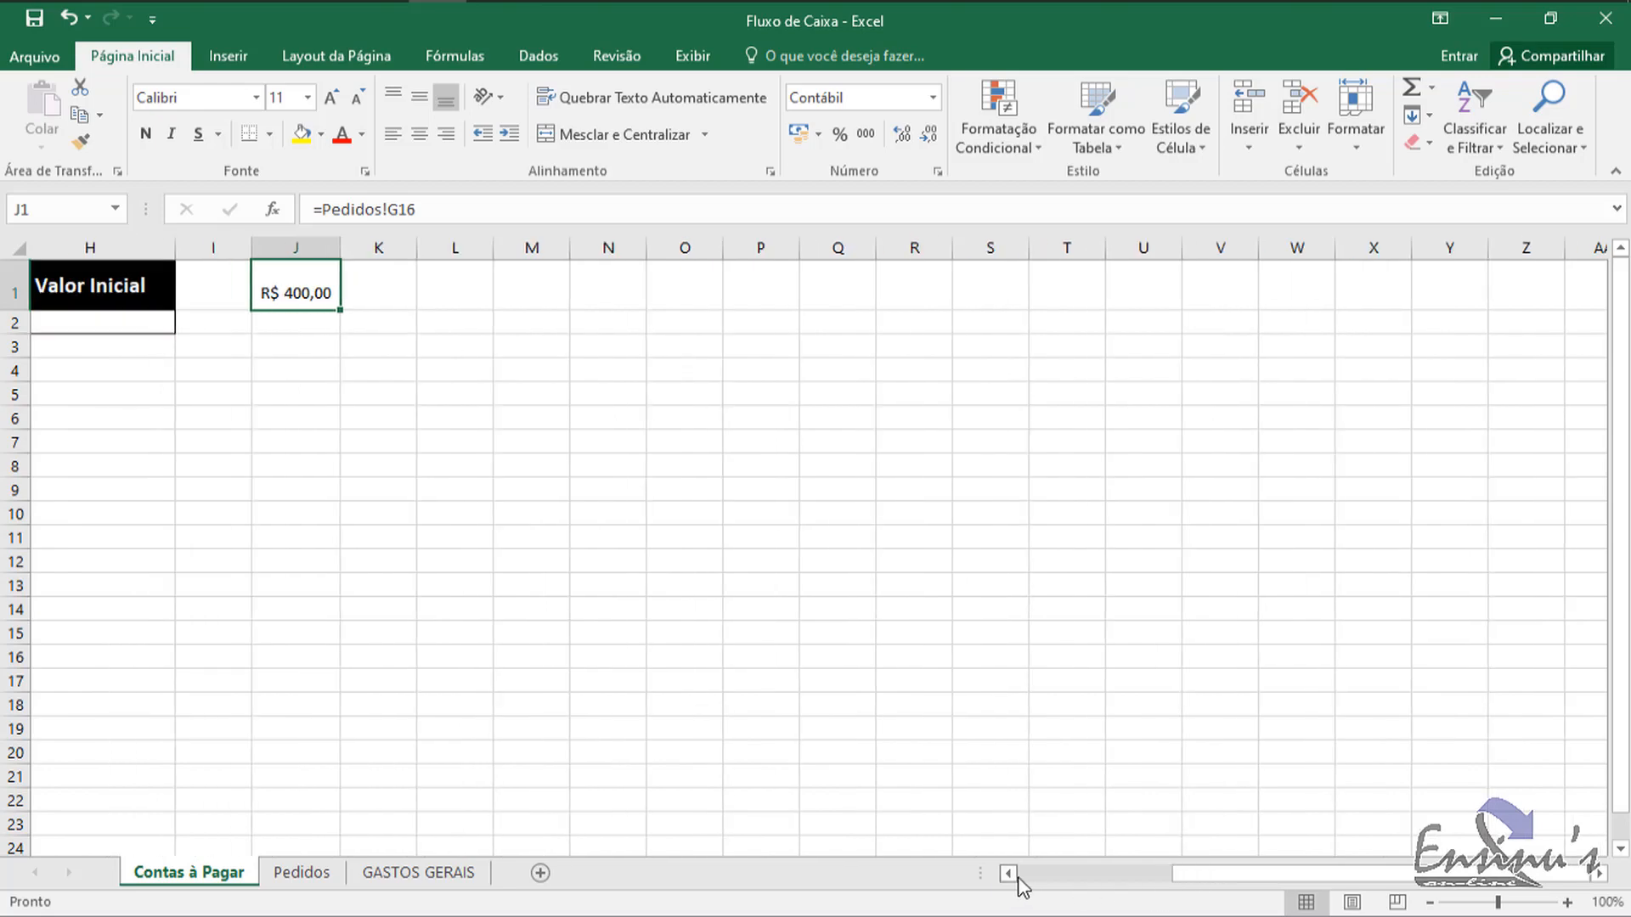
left_click_drag(1205, 873, 1270, 875)
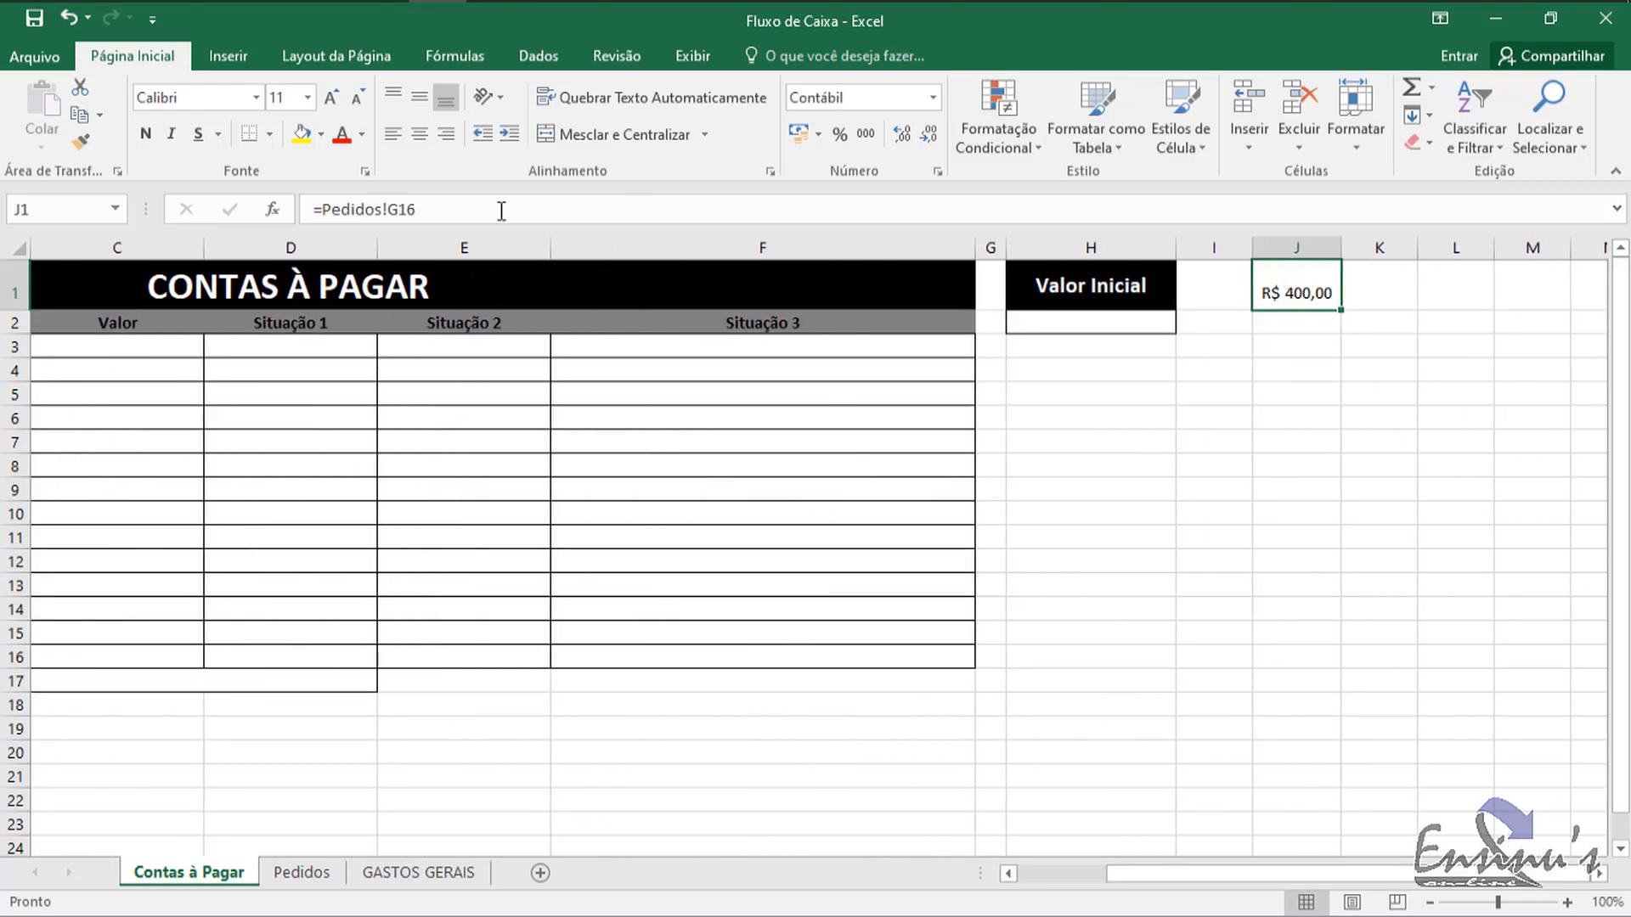
left_click(361, 136)
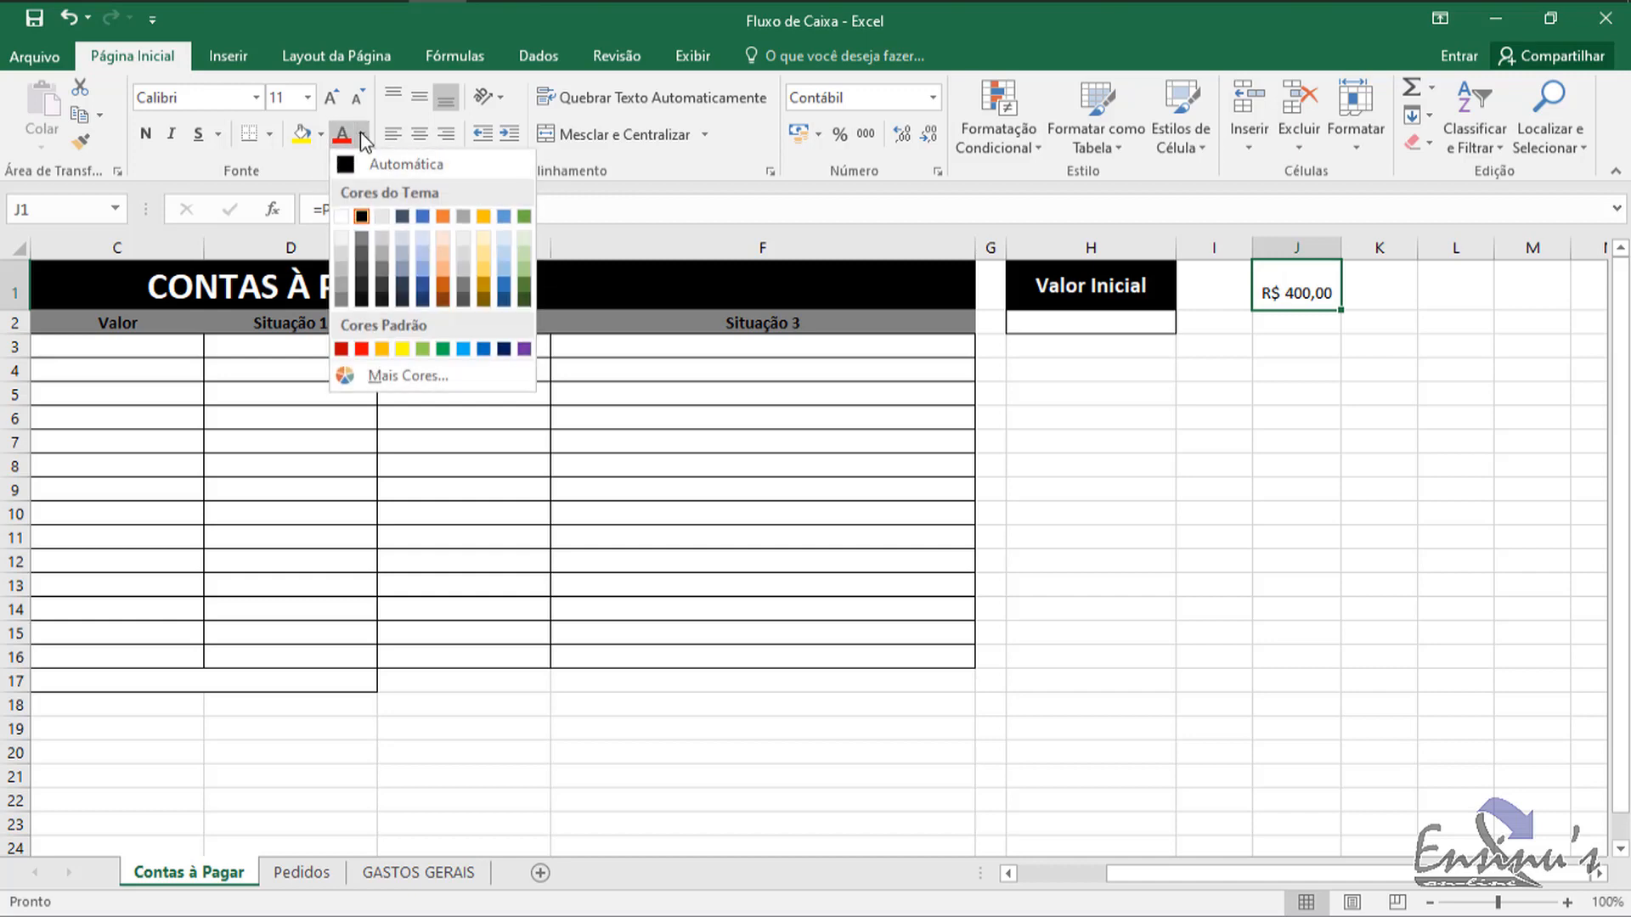
left_click(343, 218)
left_click_drag(343, 218, 422, 224)
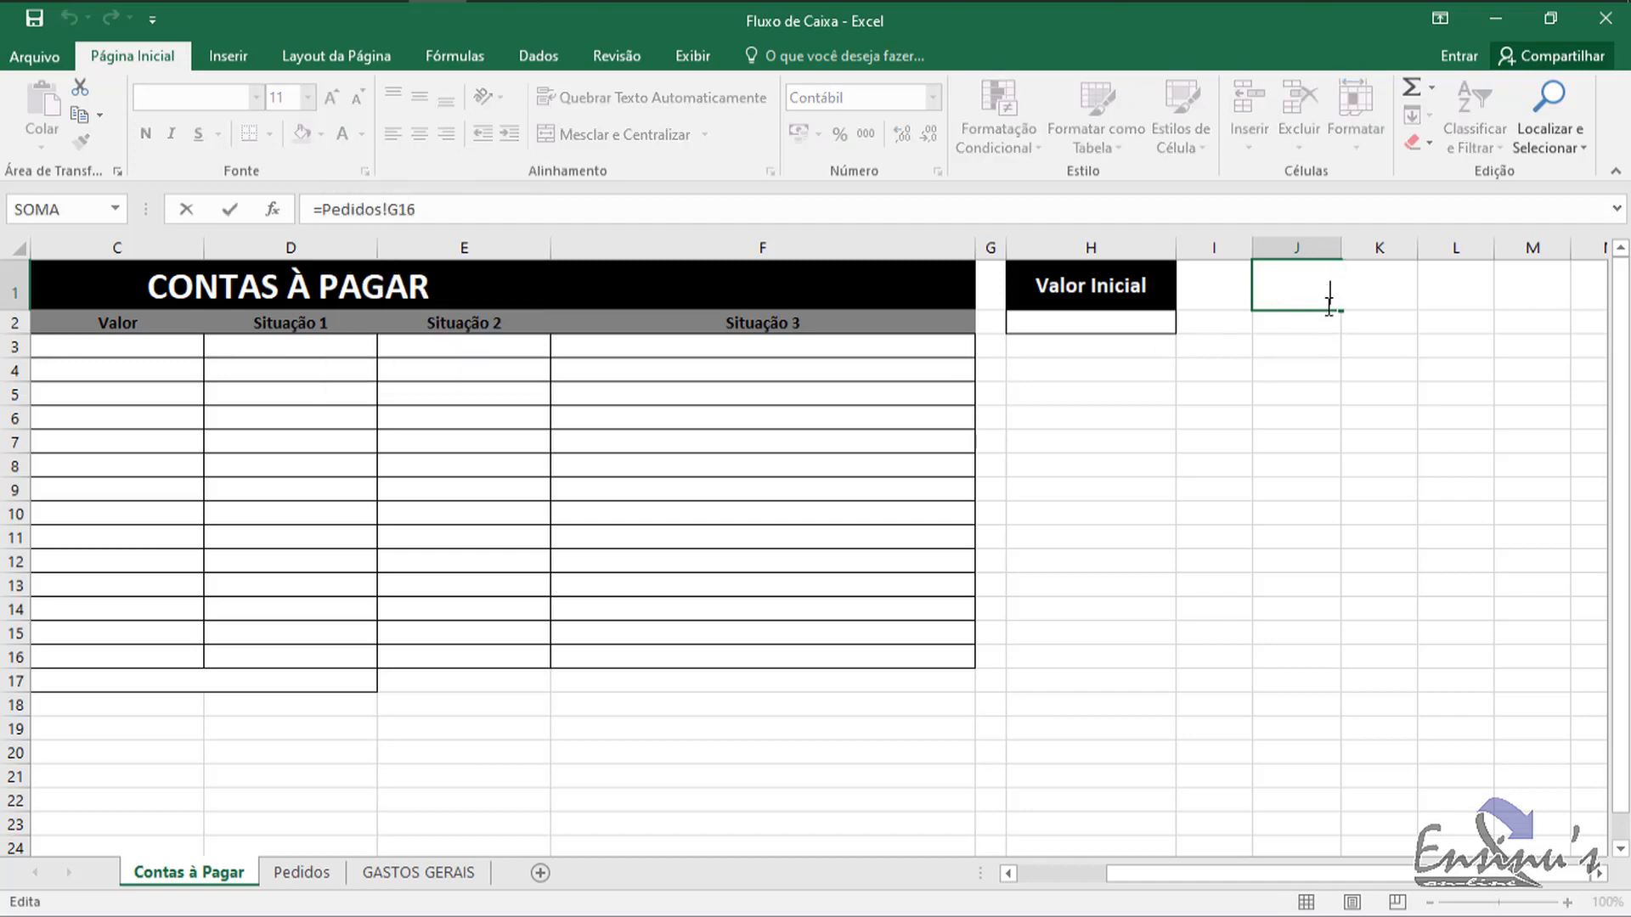
left_click(1317, 396)
key("Escape")
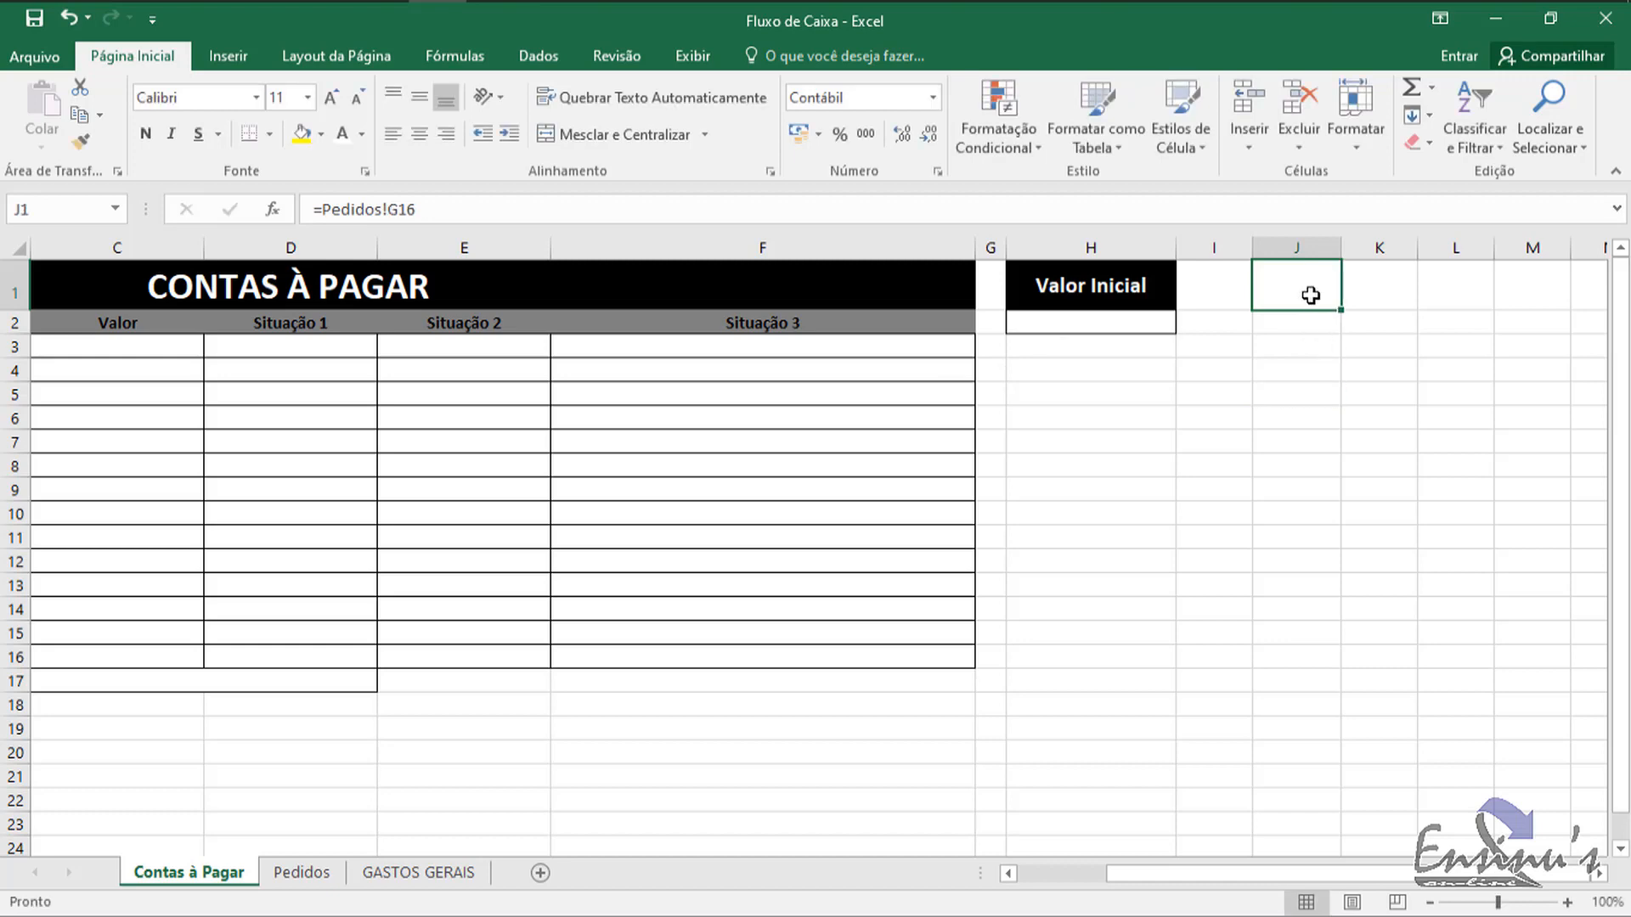
Step: Check the hidden link in J1 once more, and select Situação 1 cell D3 in the Contas à Pagar table
left_click(1324, 459)
left_click(1316, 286)
left_click(1026, 874)
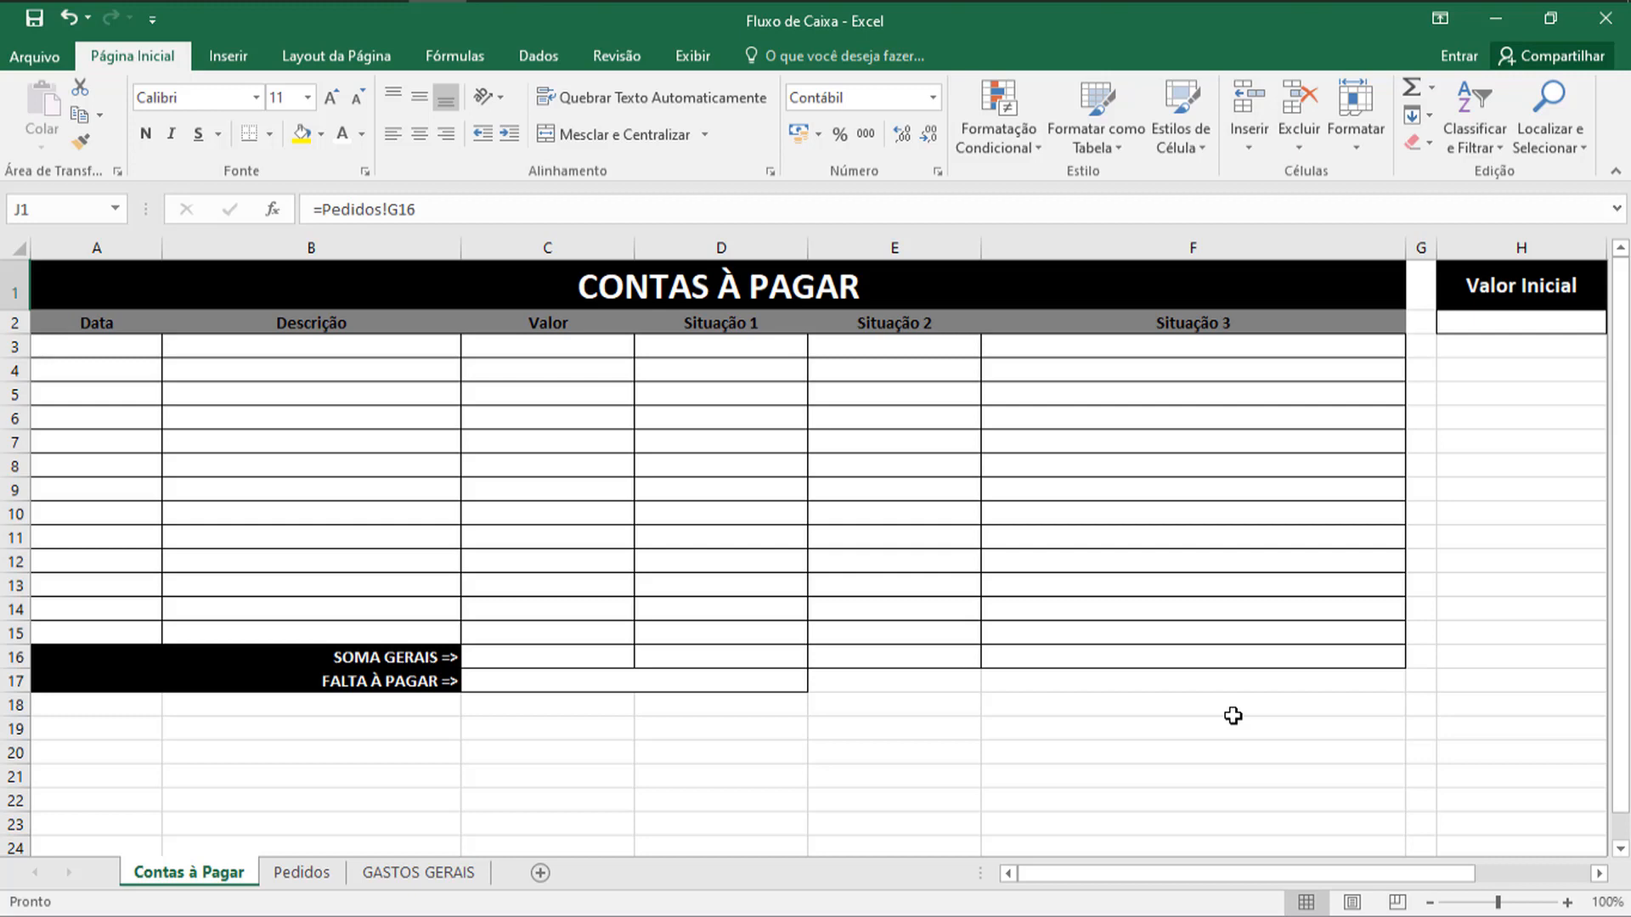
left_click(781, 346)
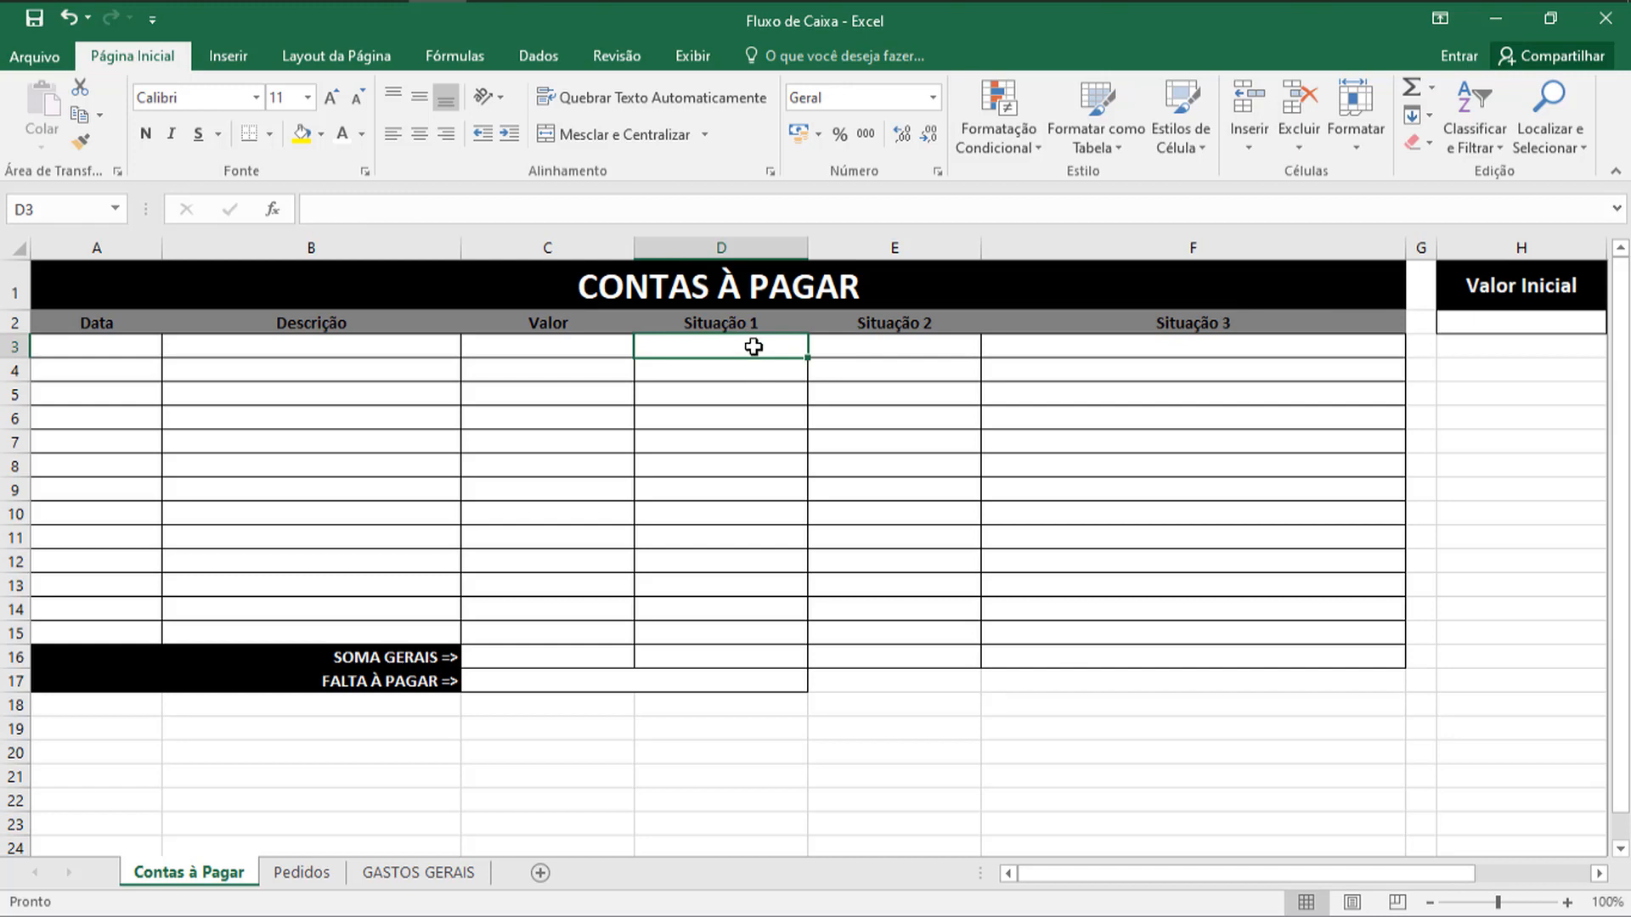
Step: Start a SE formula in D3 that tests C3="" and returns an empty text when it is true
type("=")
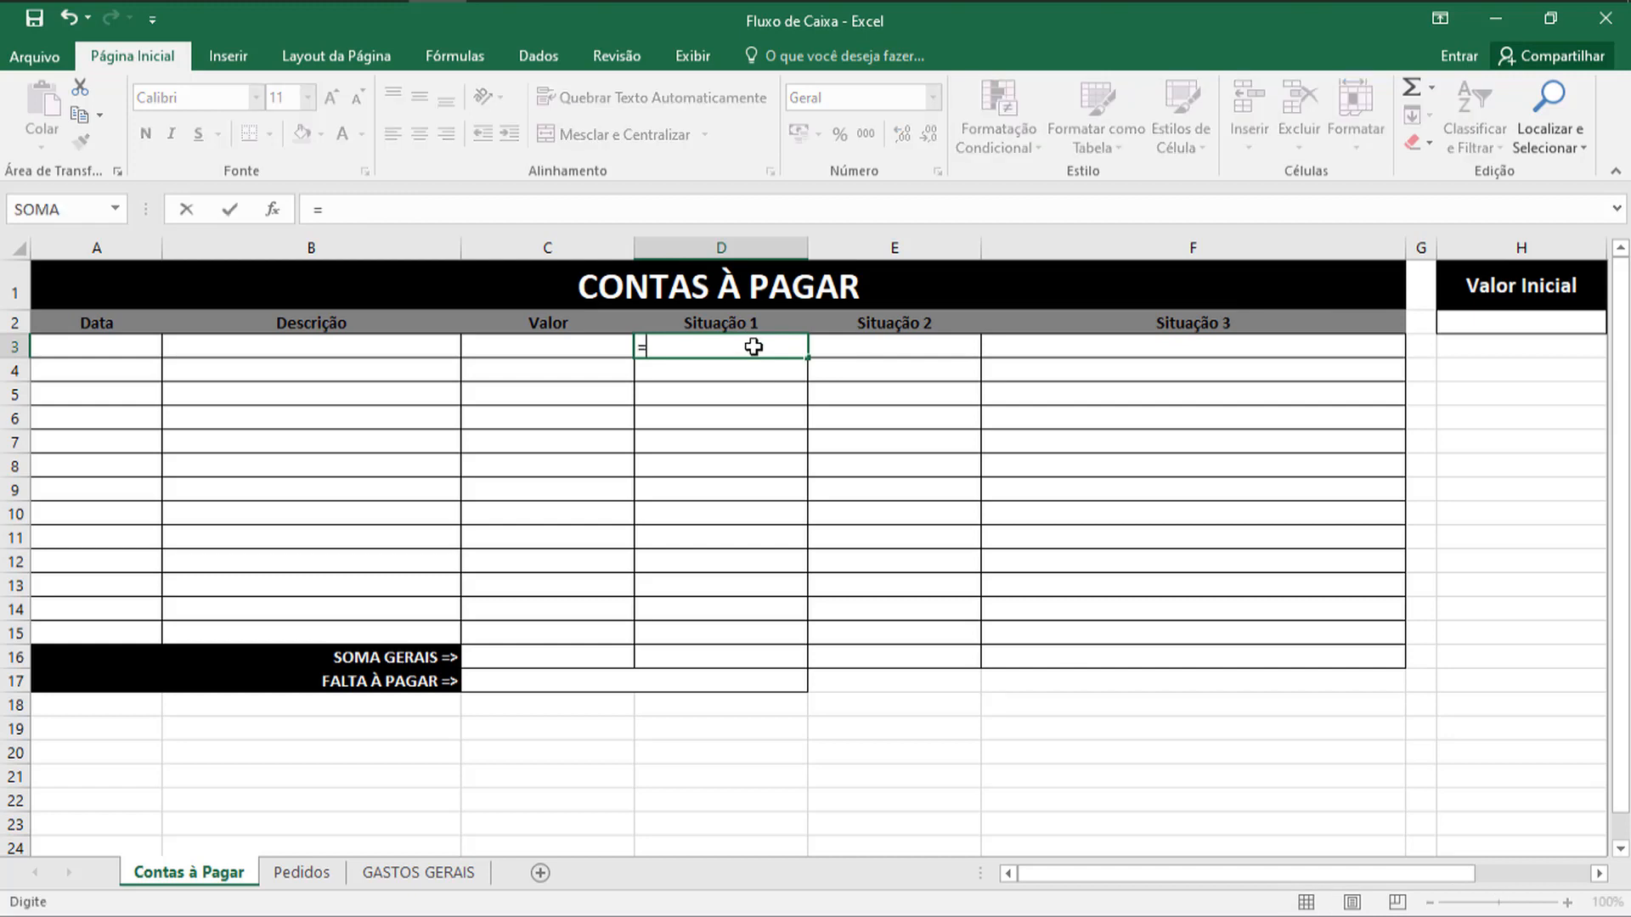
type("se")
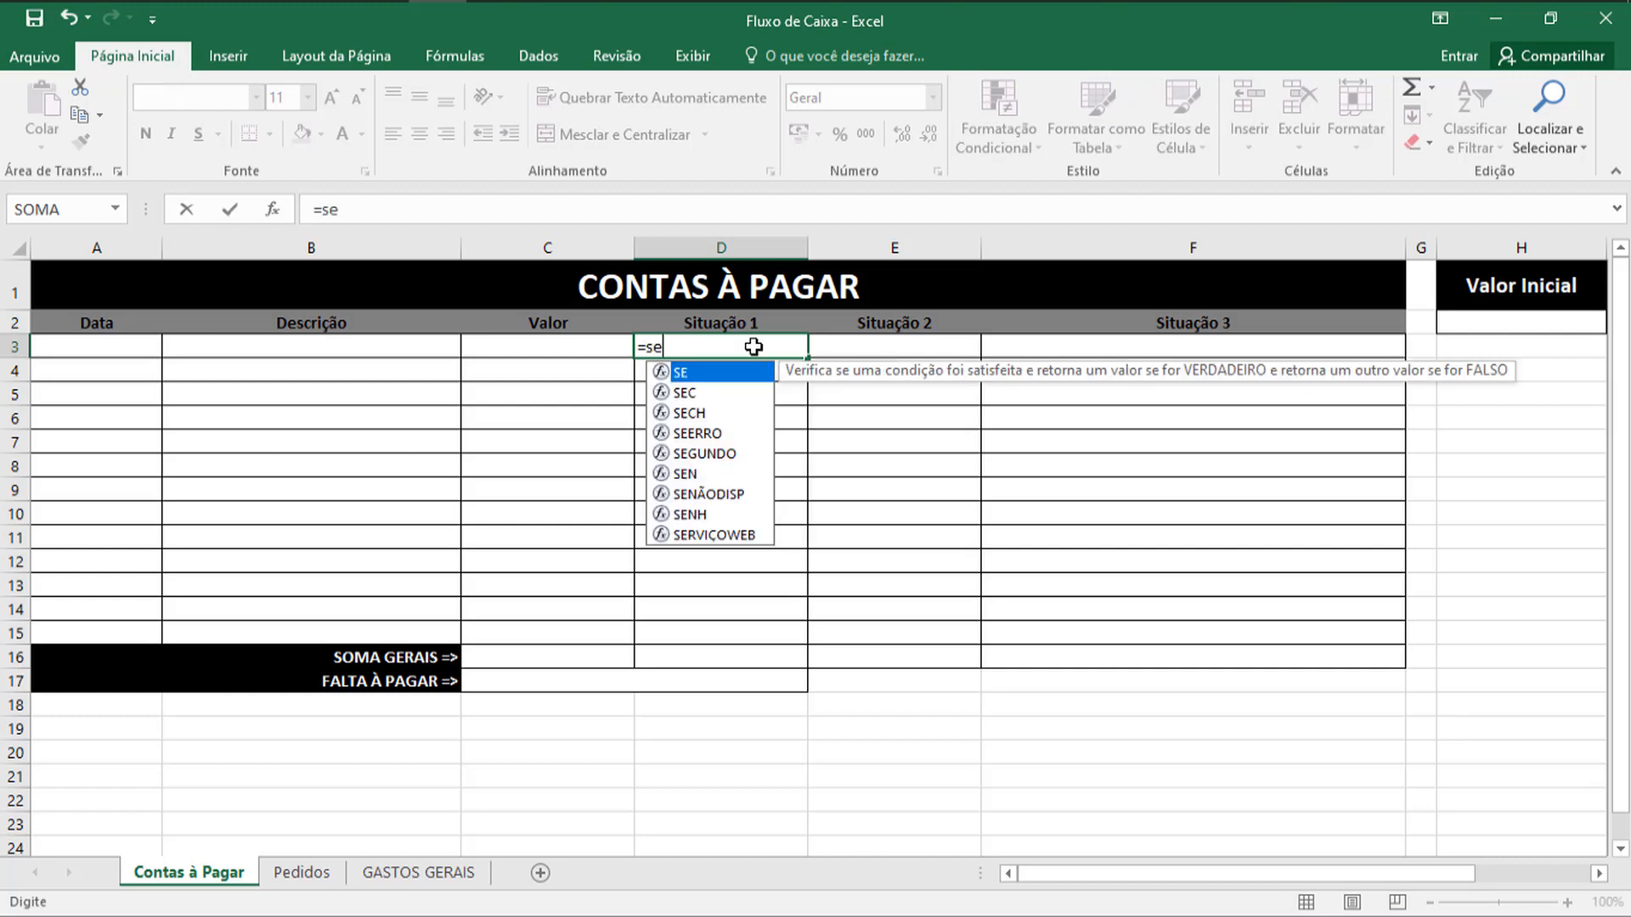
type("(")
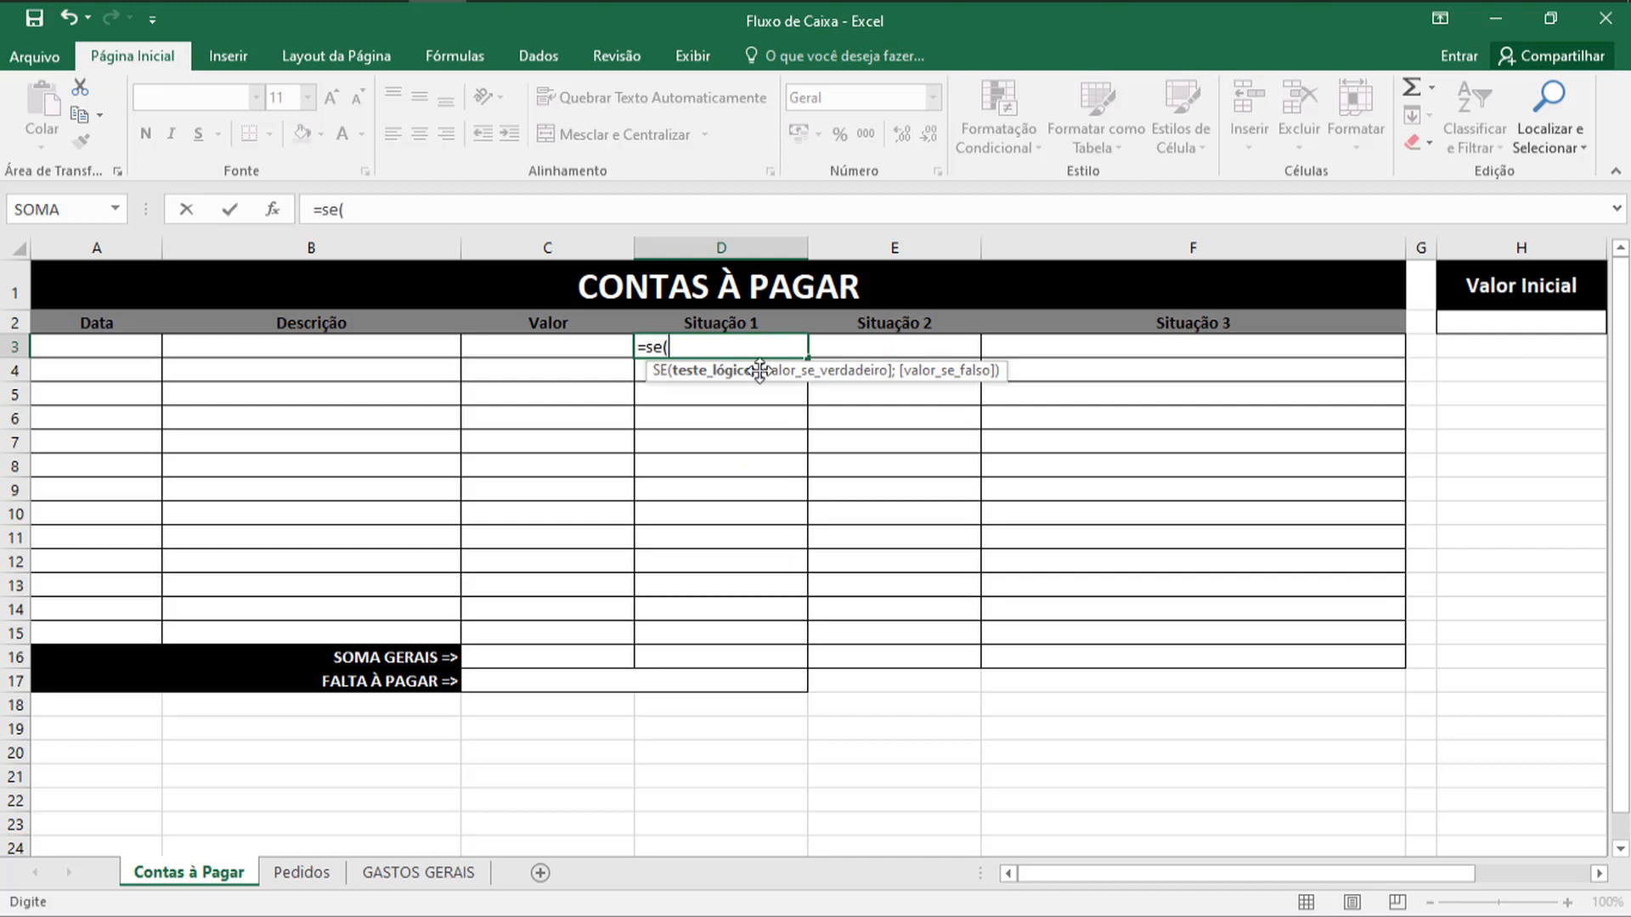
left_click(566, 352)
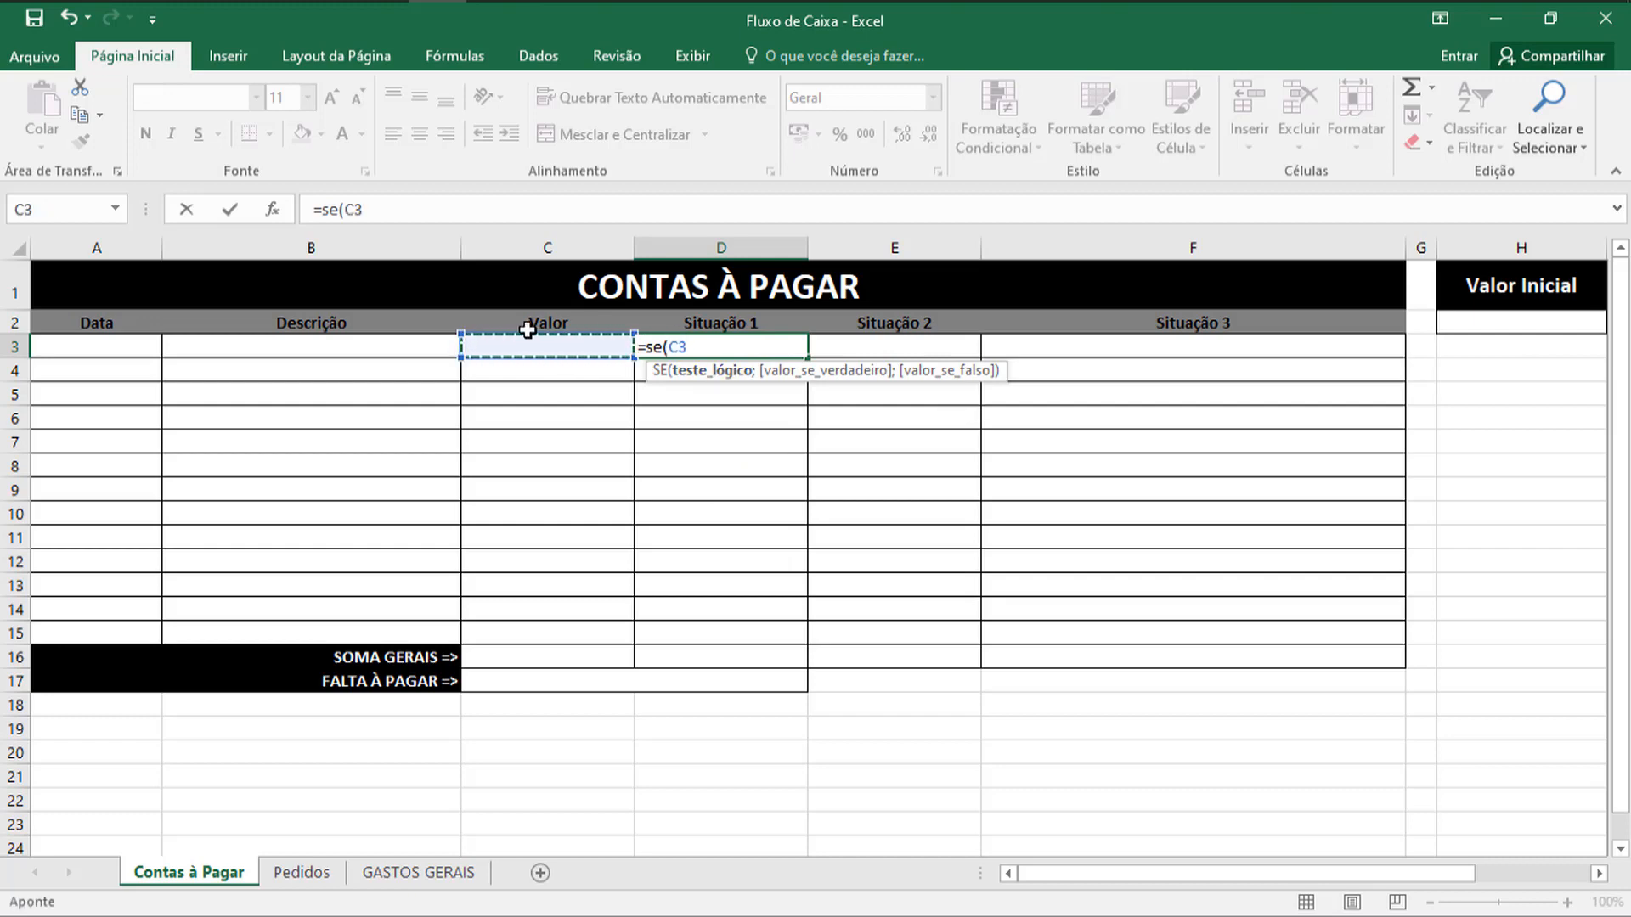
type("=\"\"")
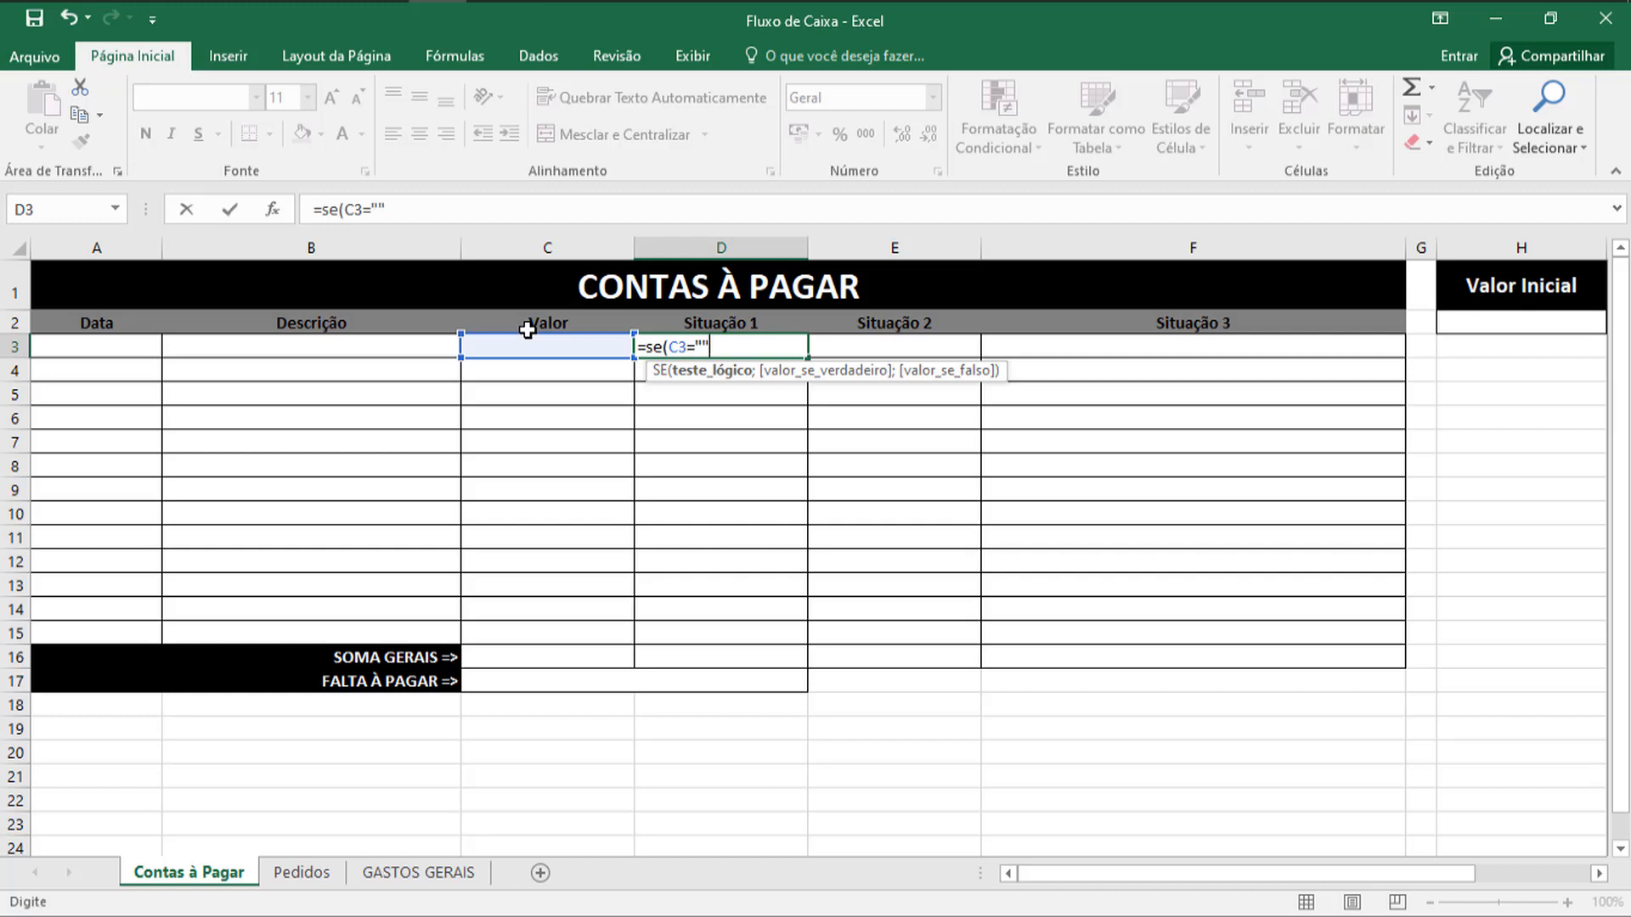
type(";\"\"")
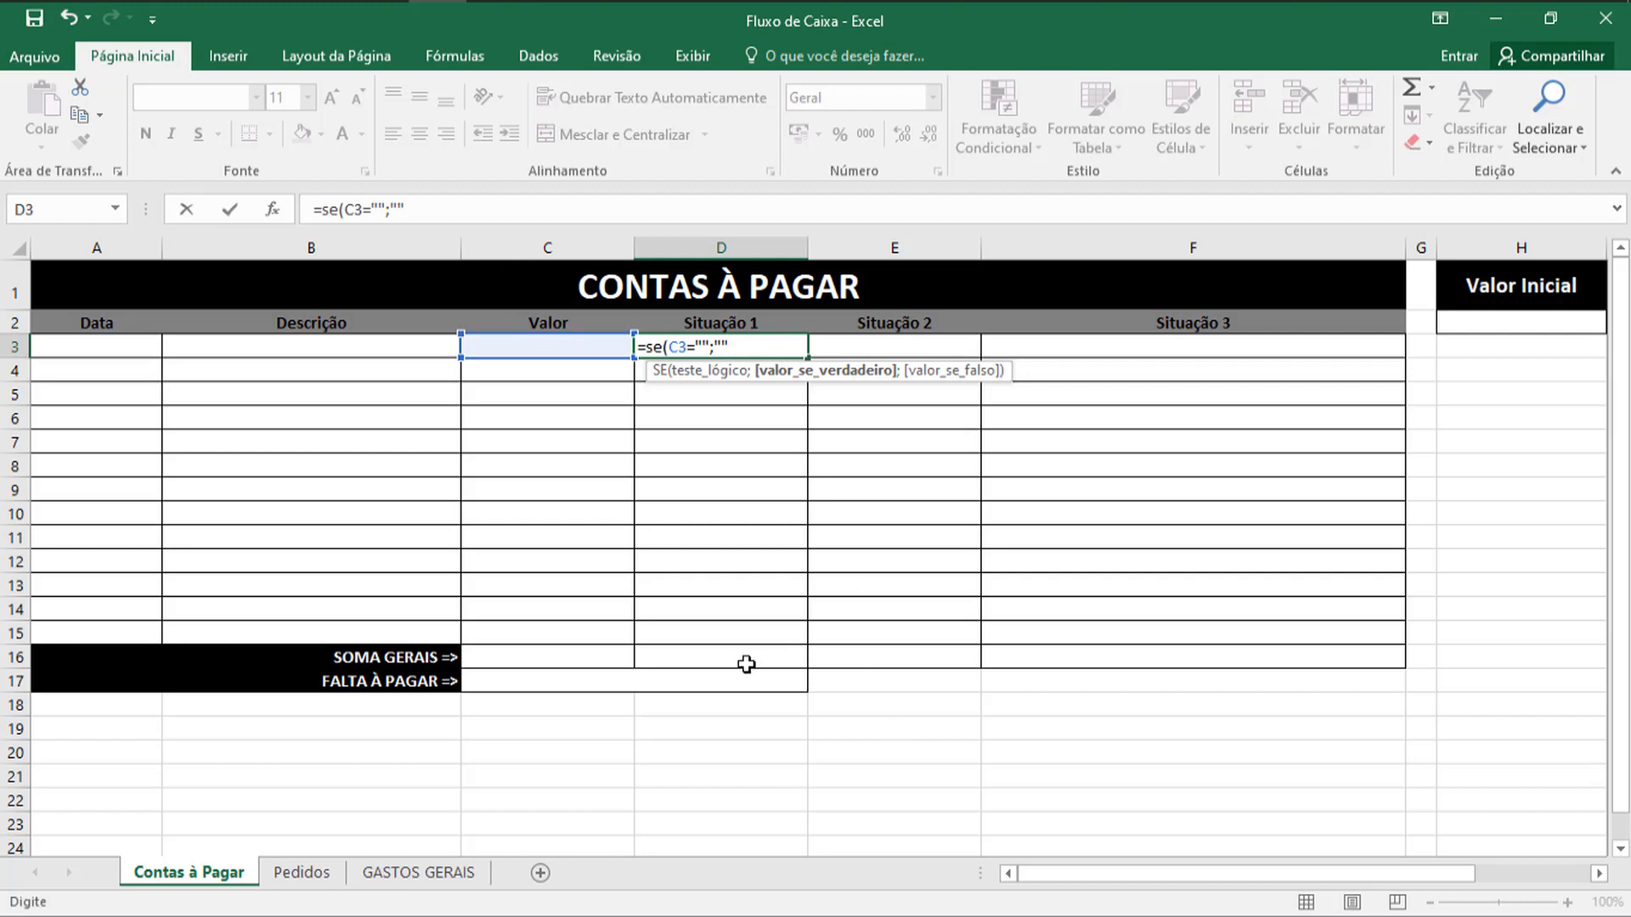
Step: Append the condition C3=0 with an empty text result to the D3 formula
type(";")
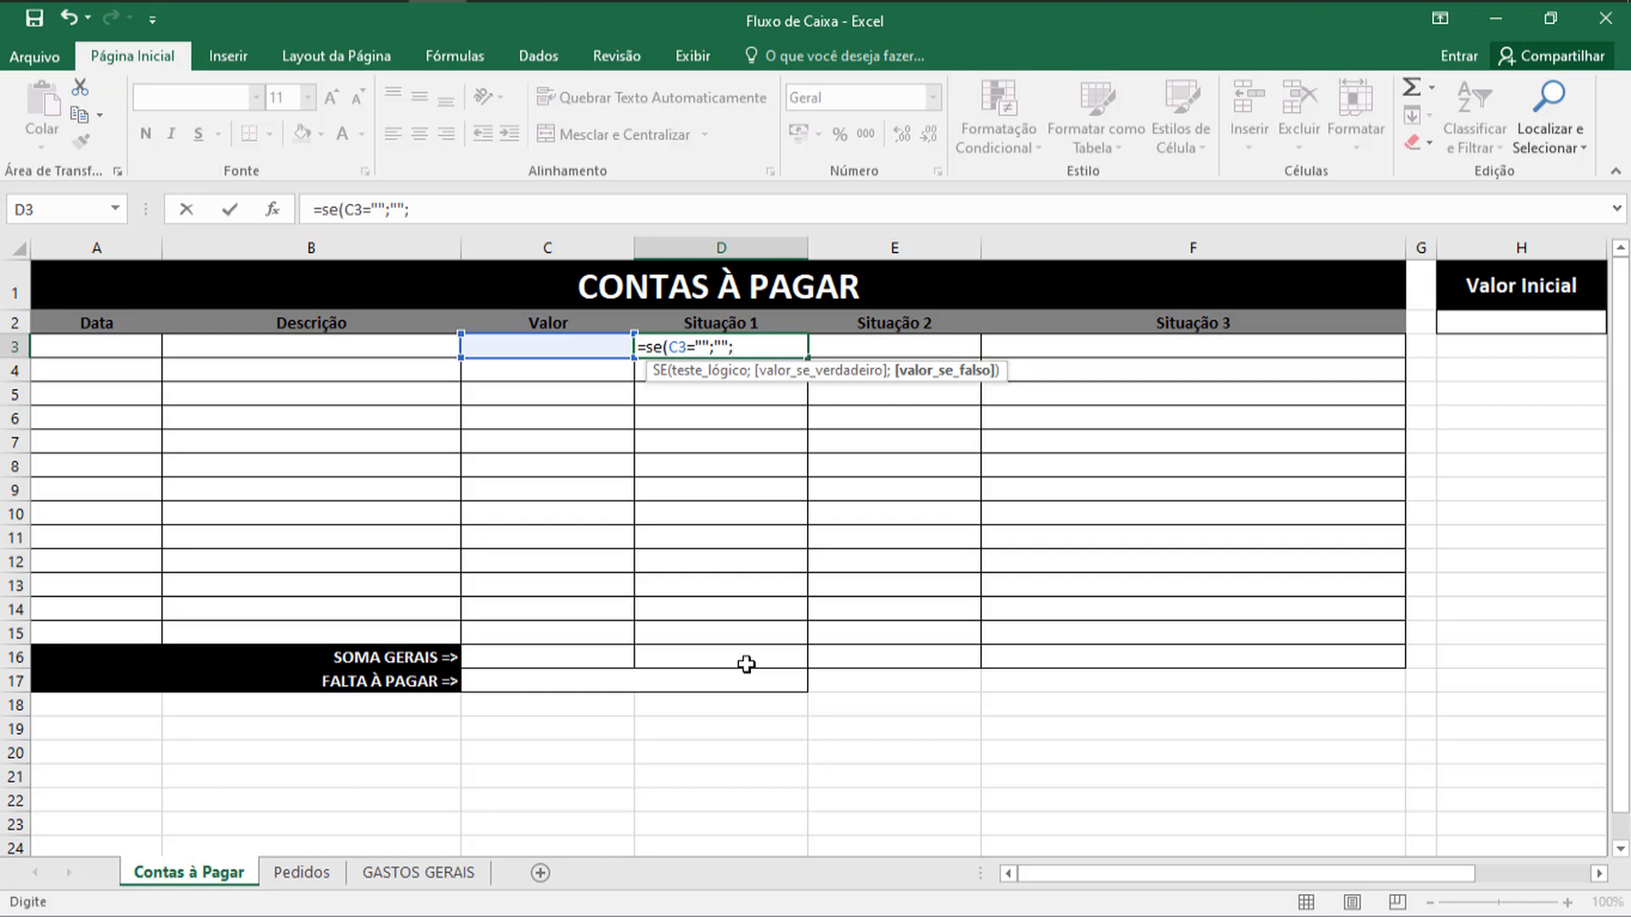
left_click(533, 346)
type("=")
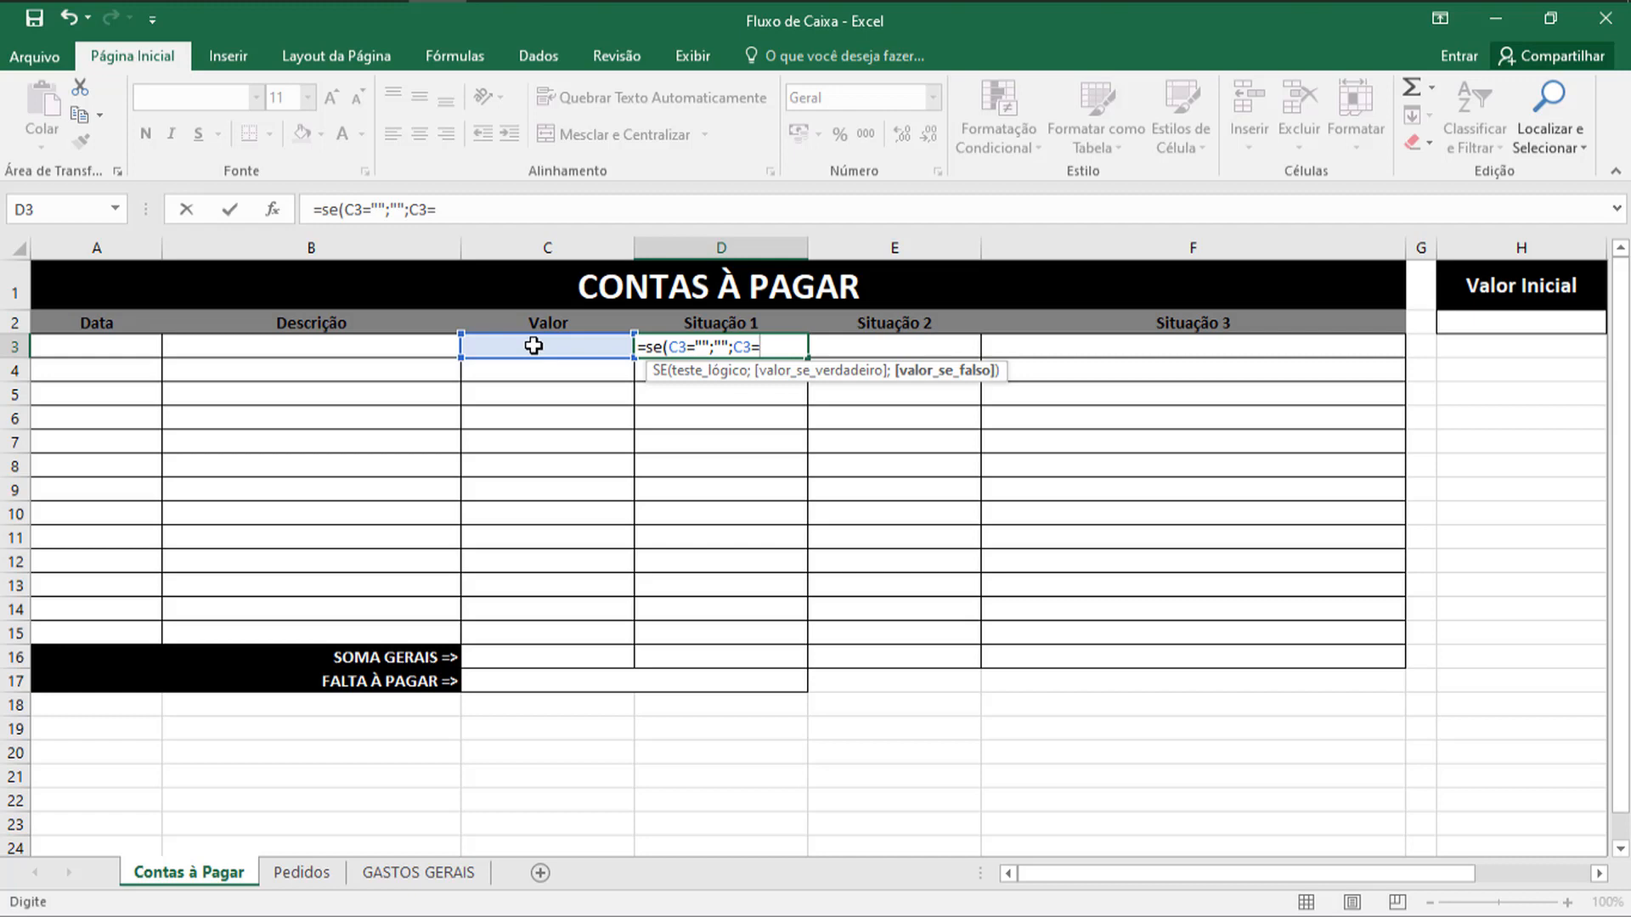
type("0;\"\"")
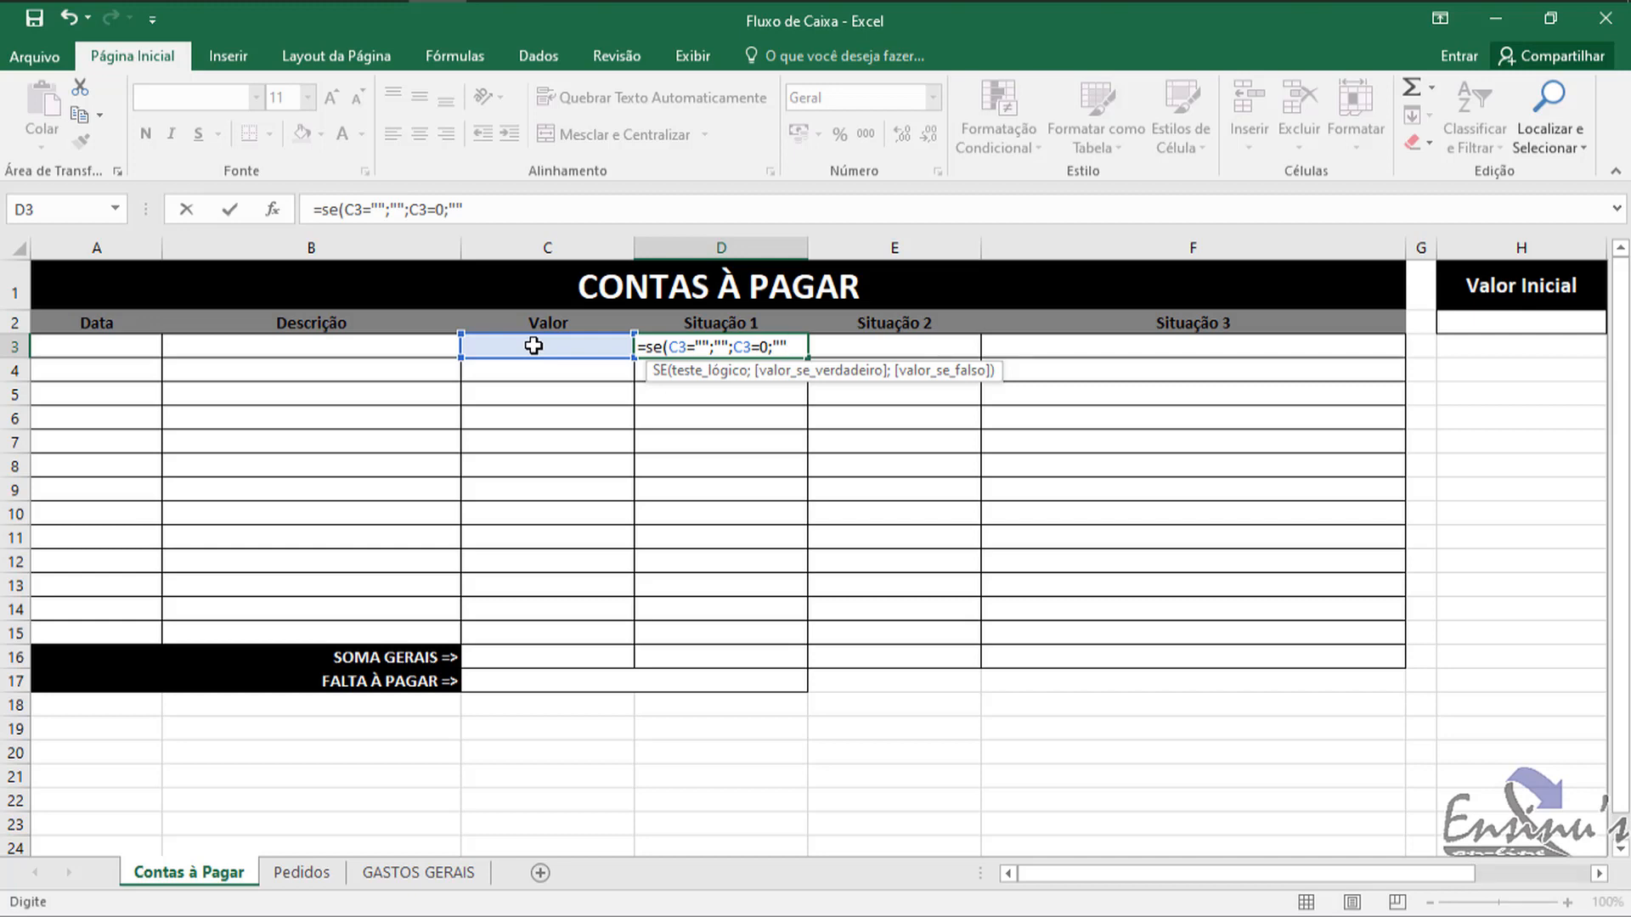
type(";")
Step: Add a nested SE to the D3 formula with the test E(H2>=C3;F3="")
type("s")
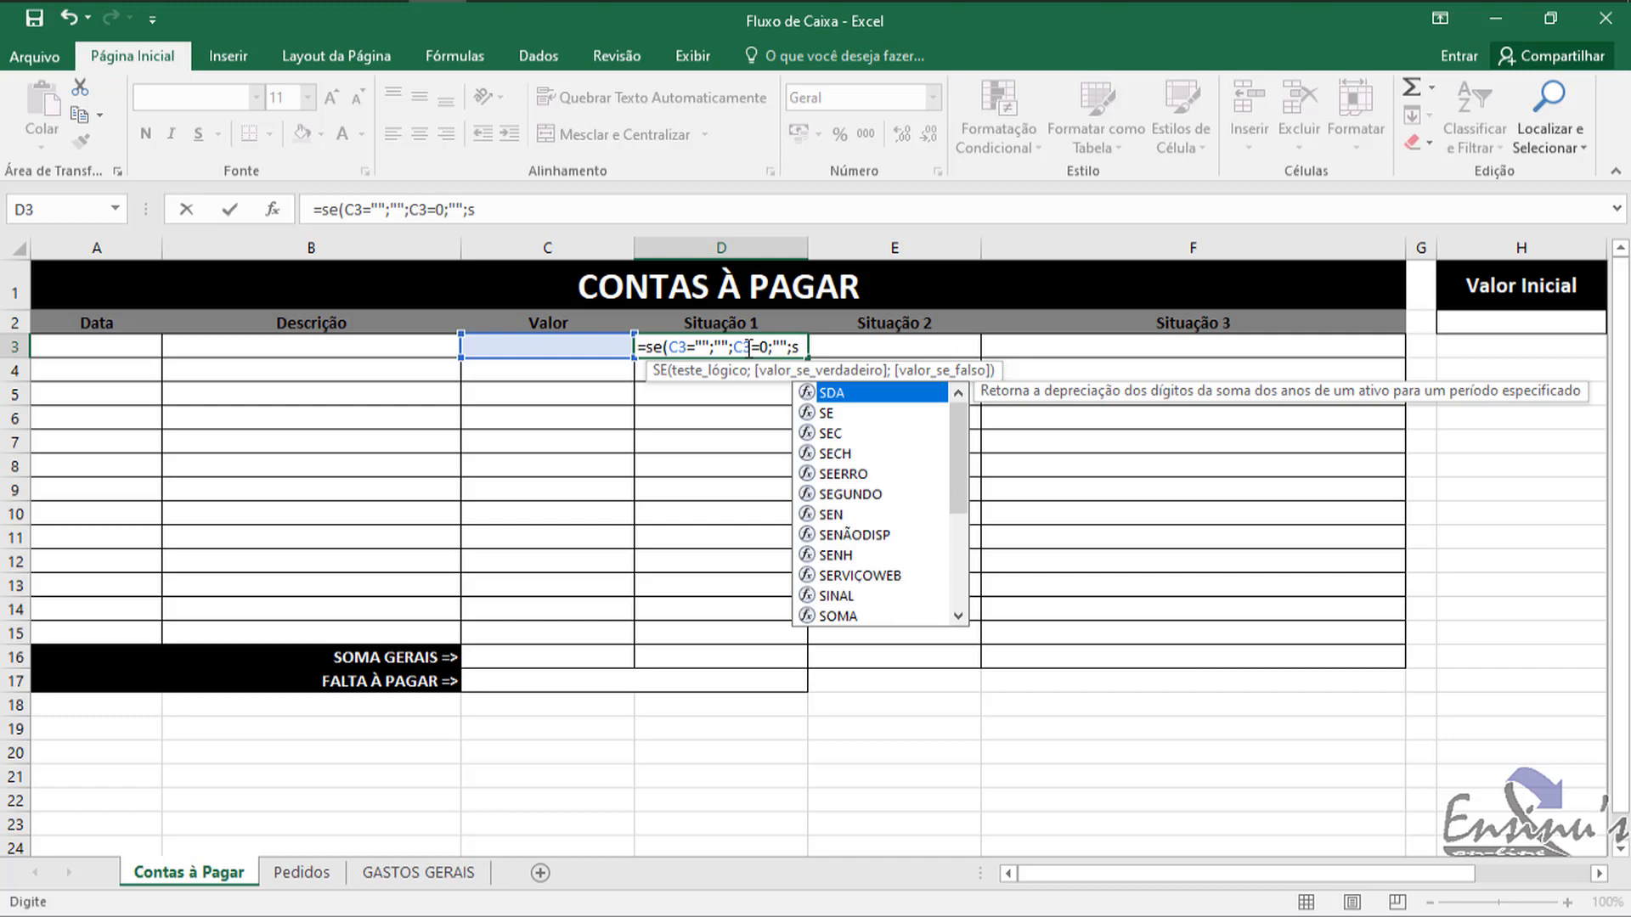
type("e(")
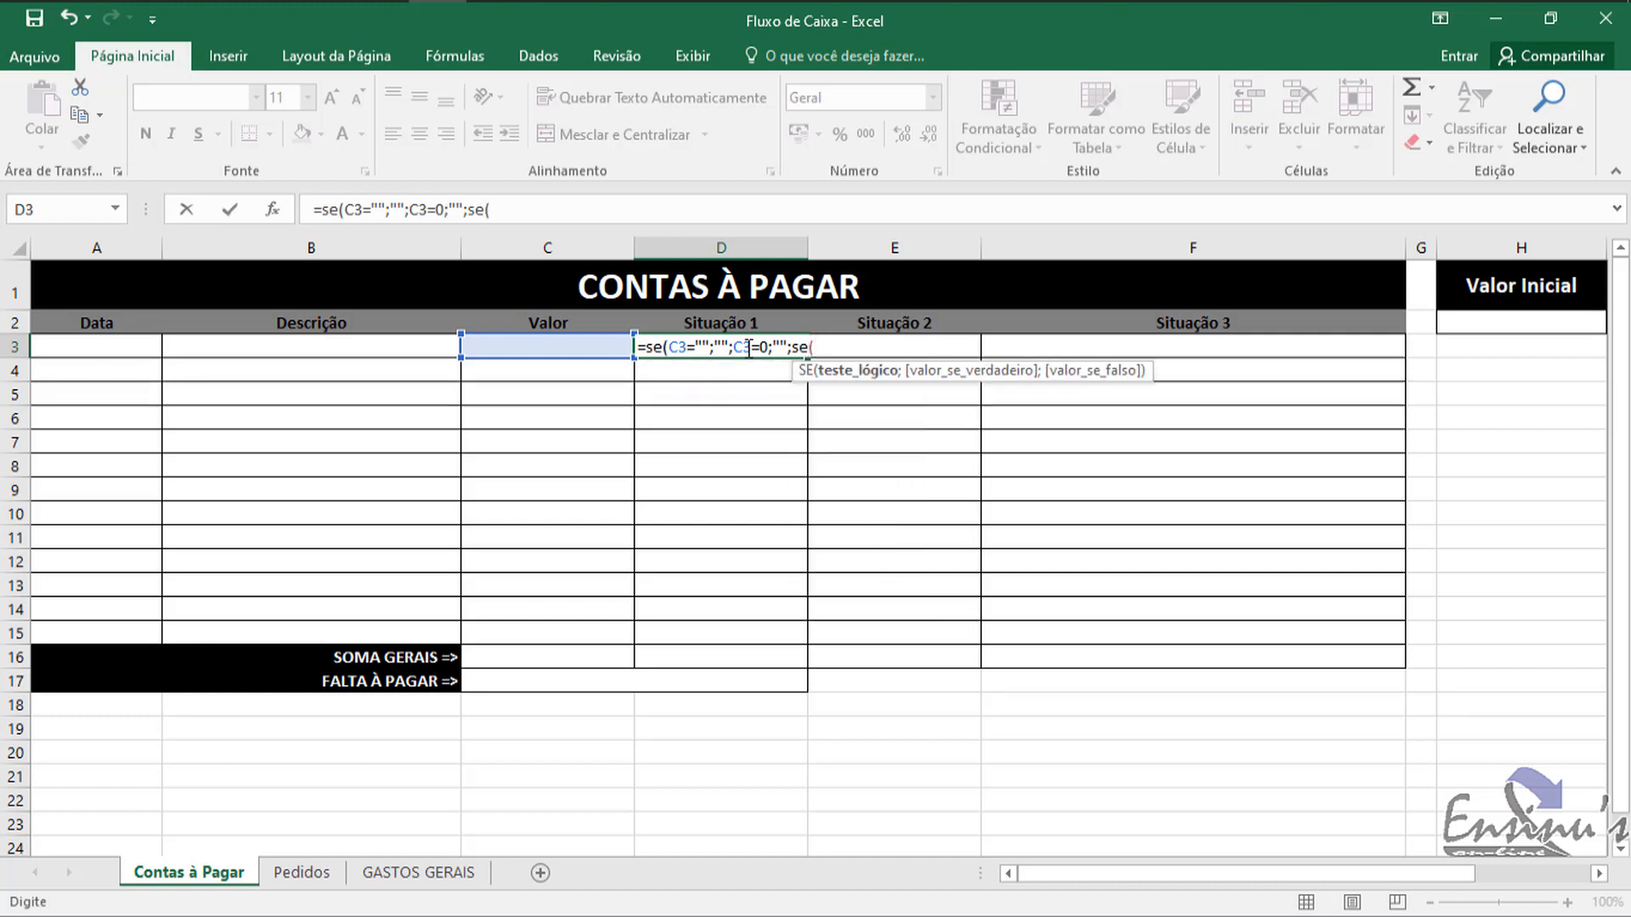
type("e")
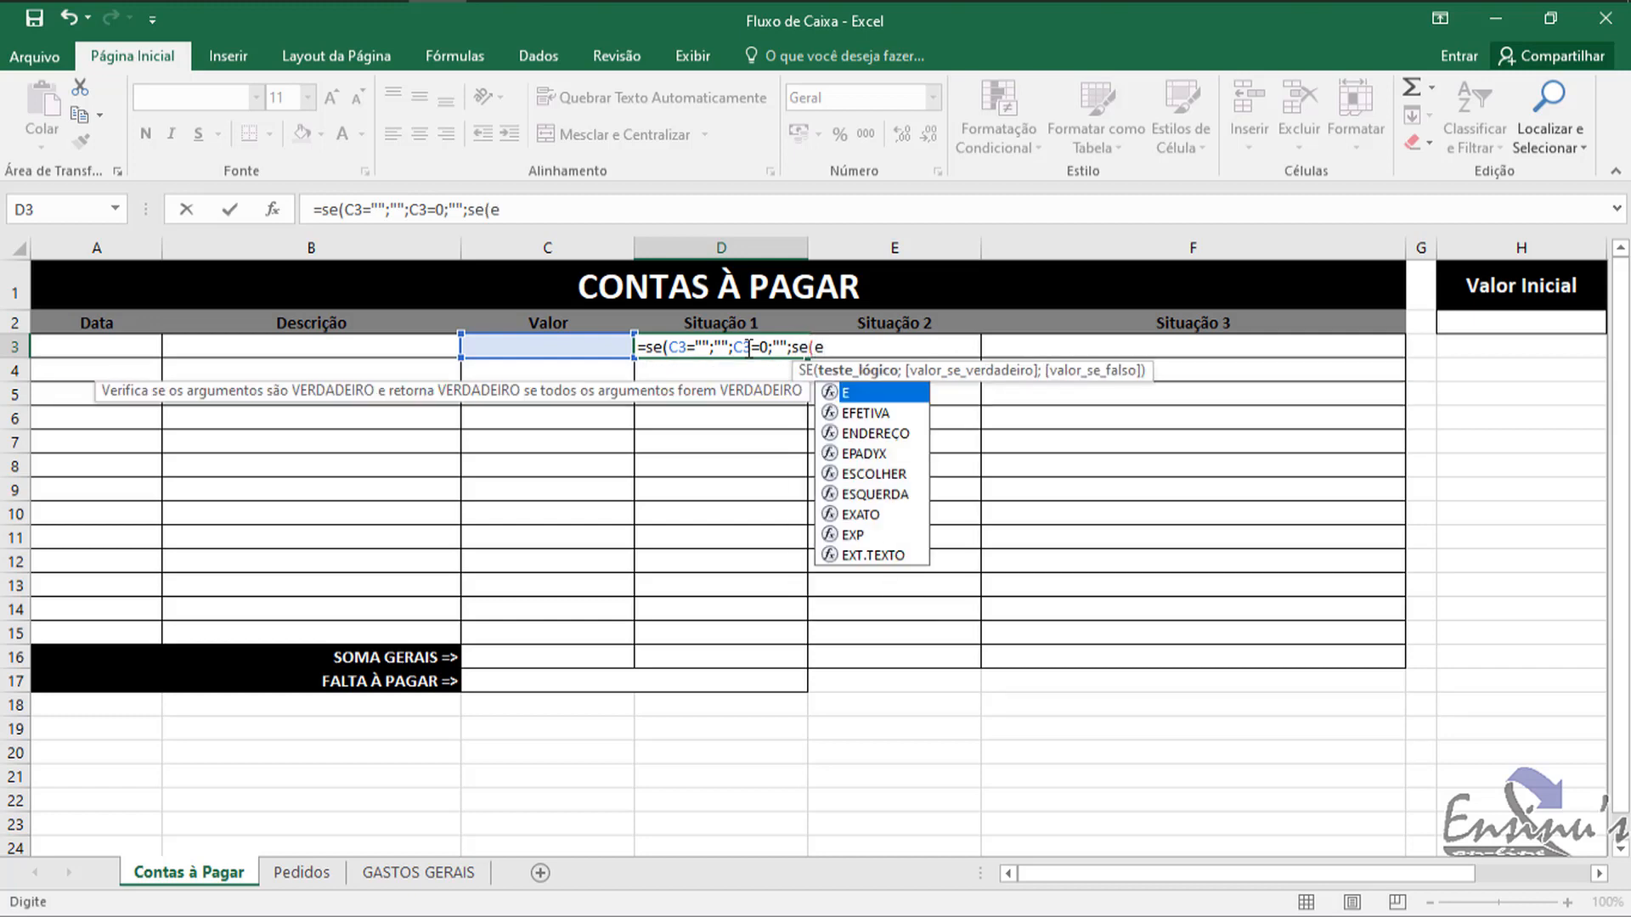
type("(")
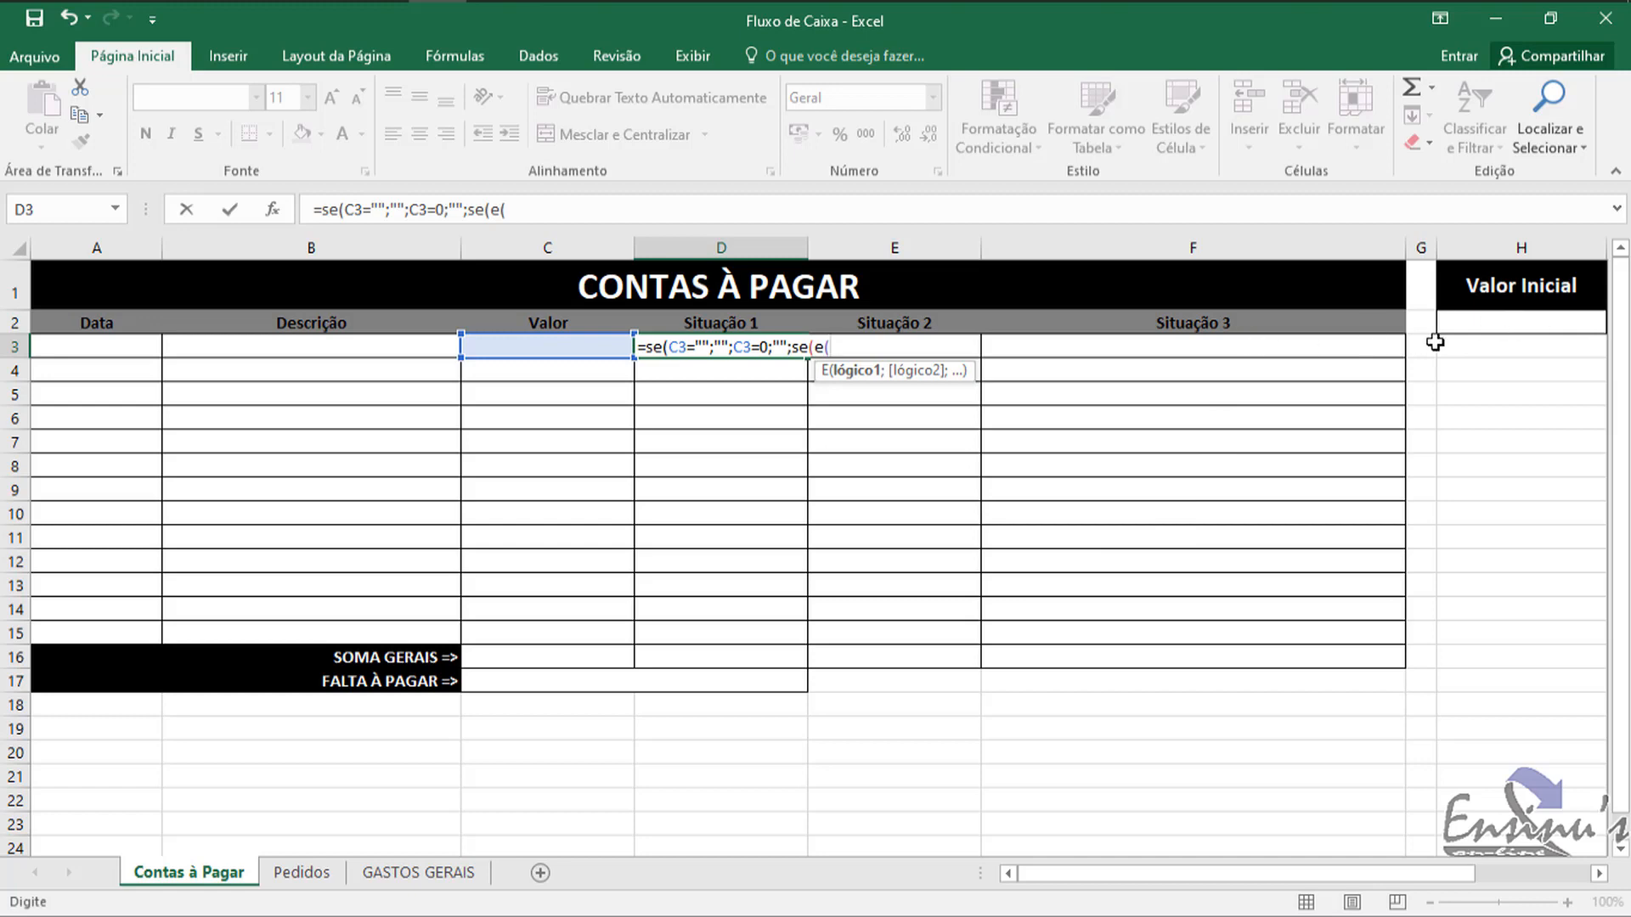
left_click(1526, 320)
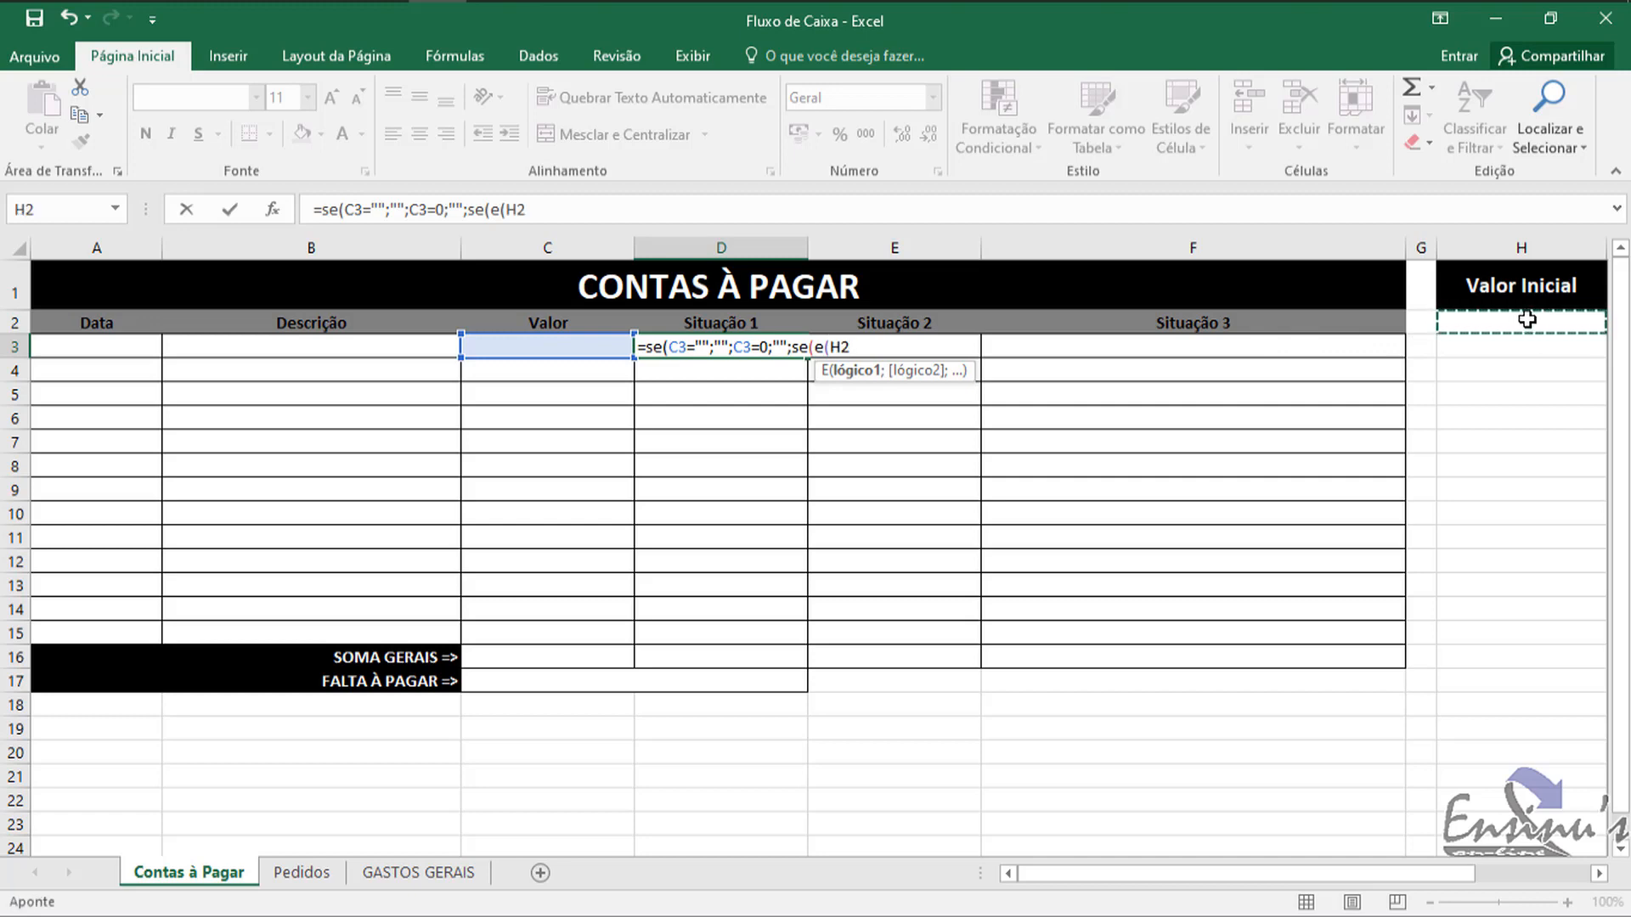
type(">")
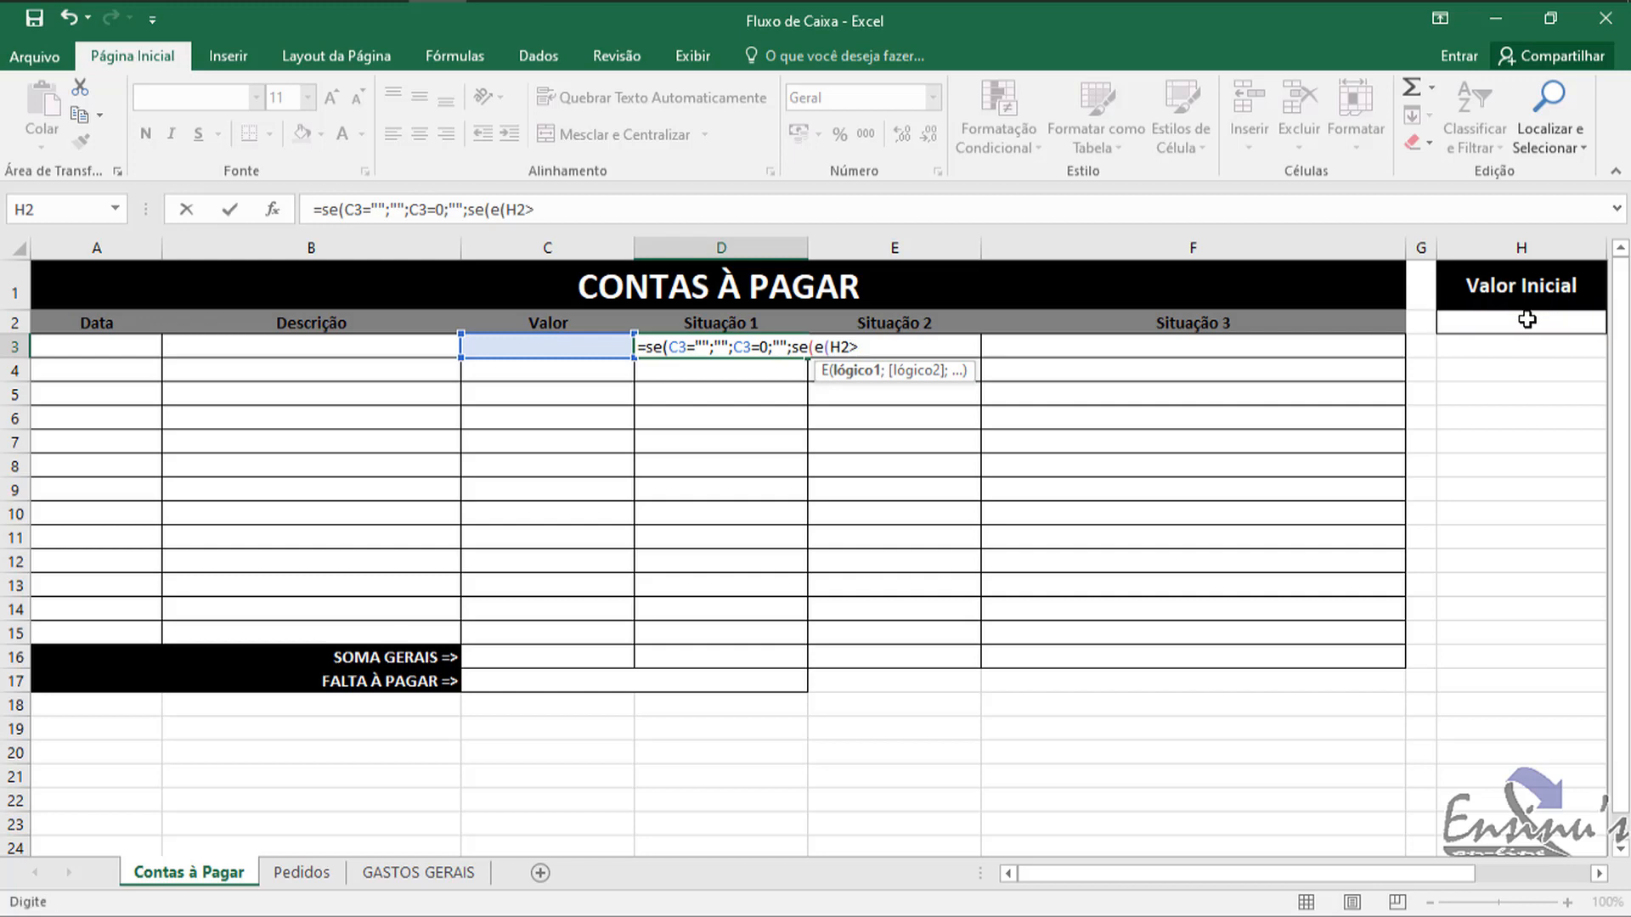
type("=")
left_click(507, 346)
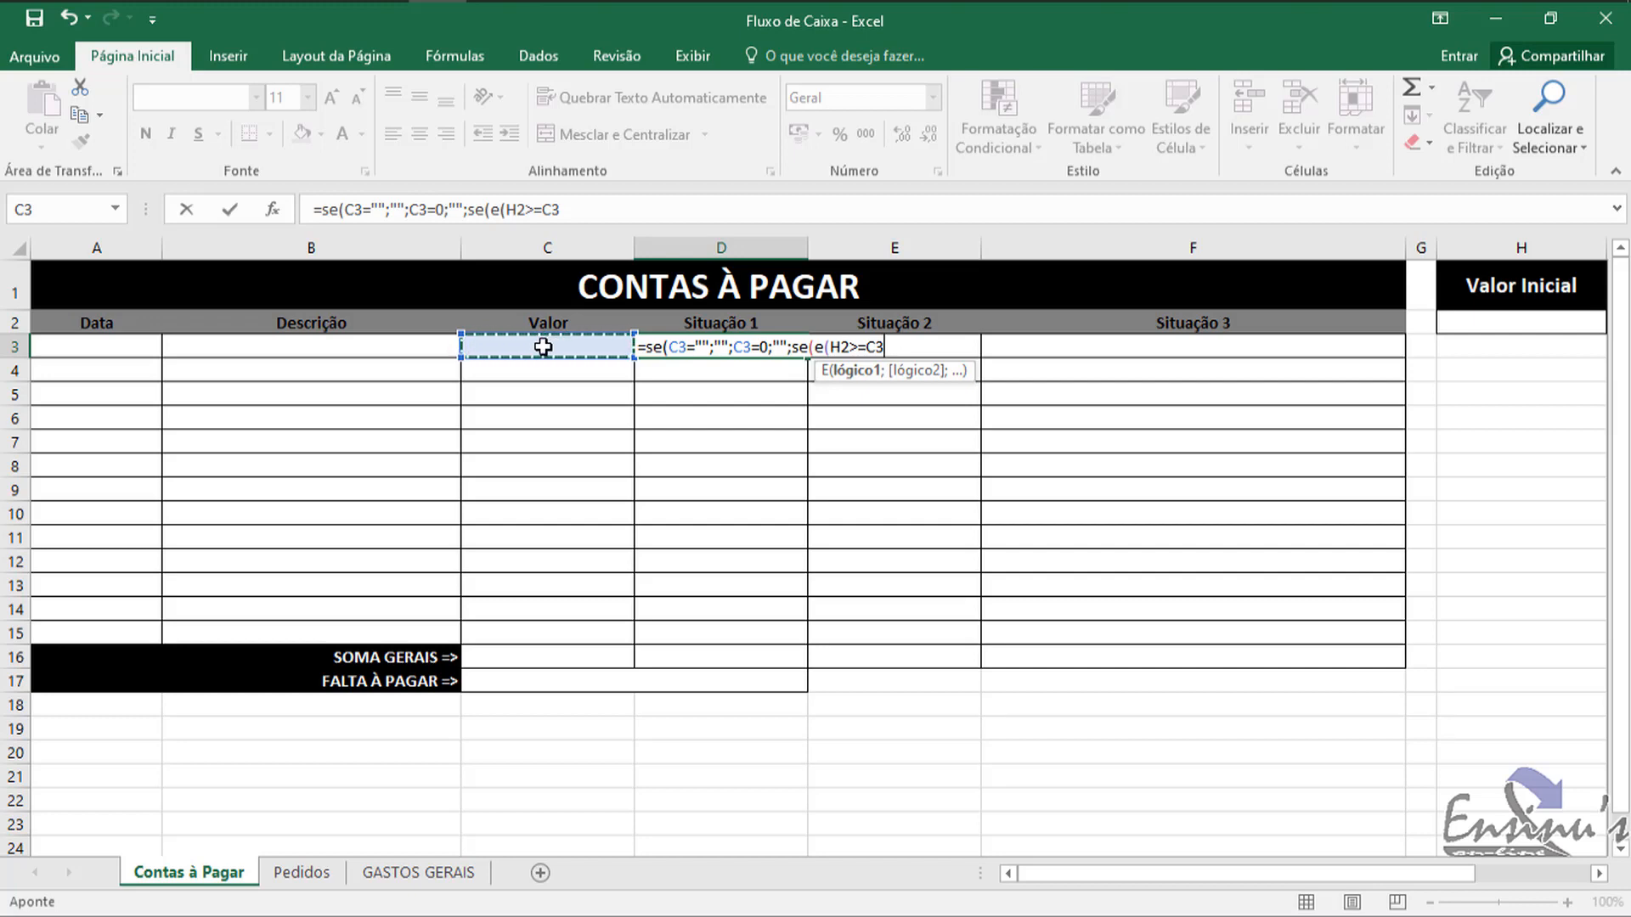
type(";")
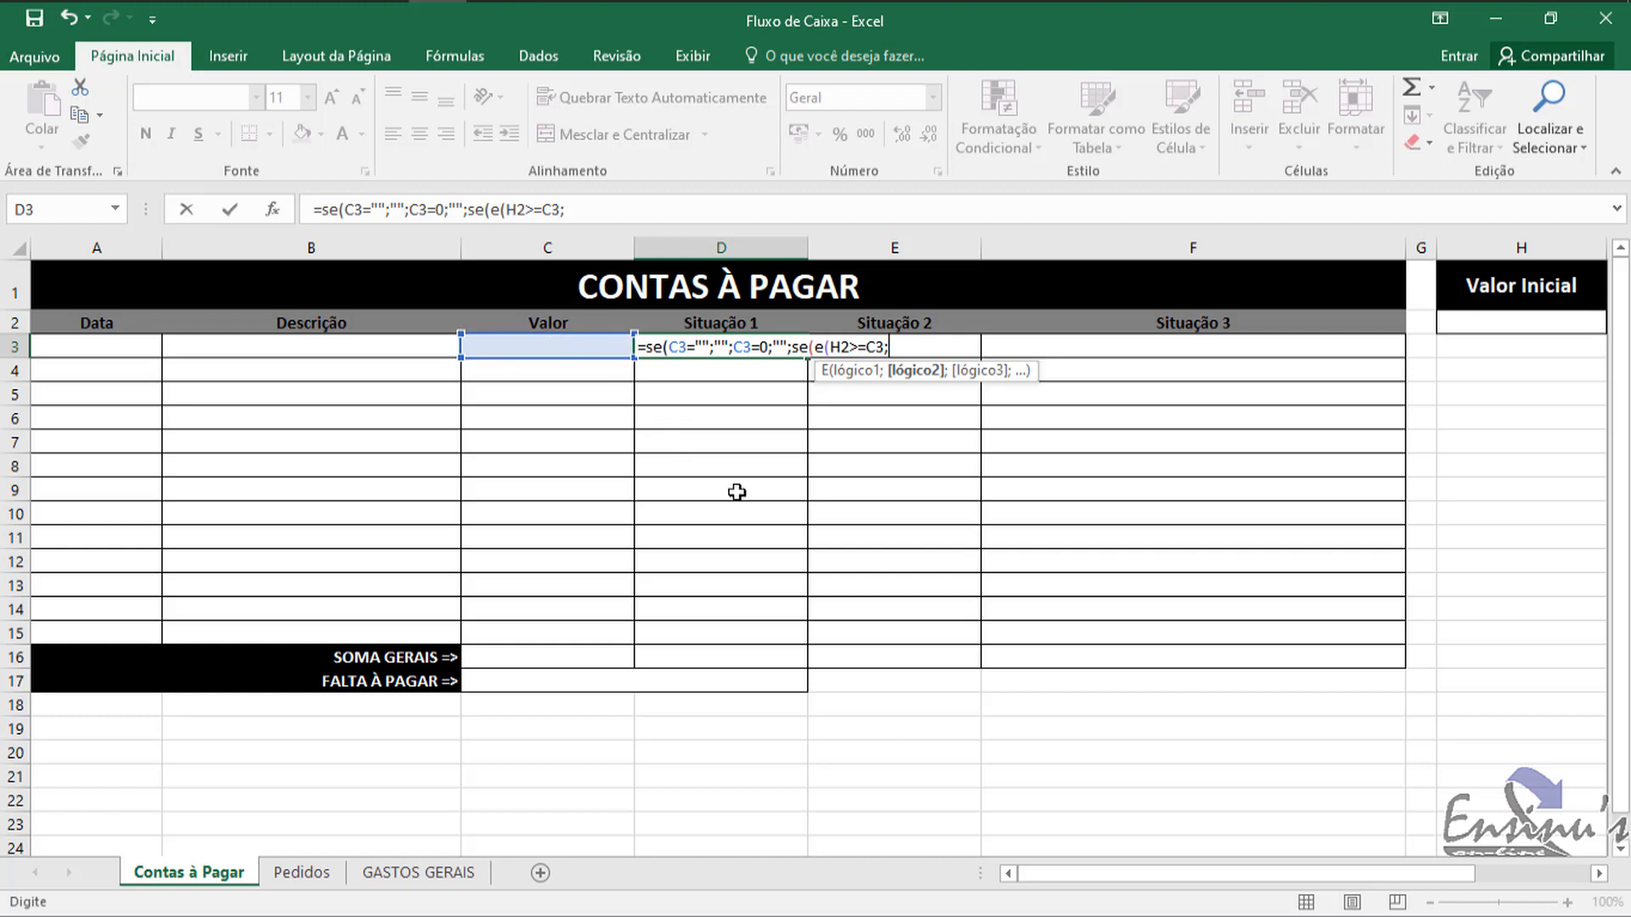
left_click(1176, 347)
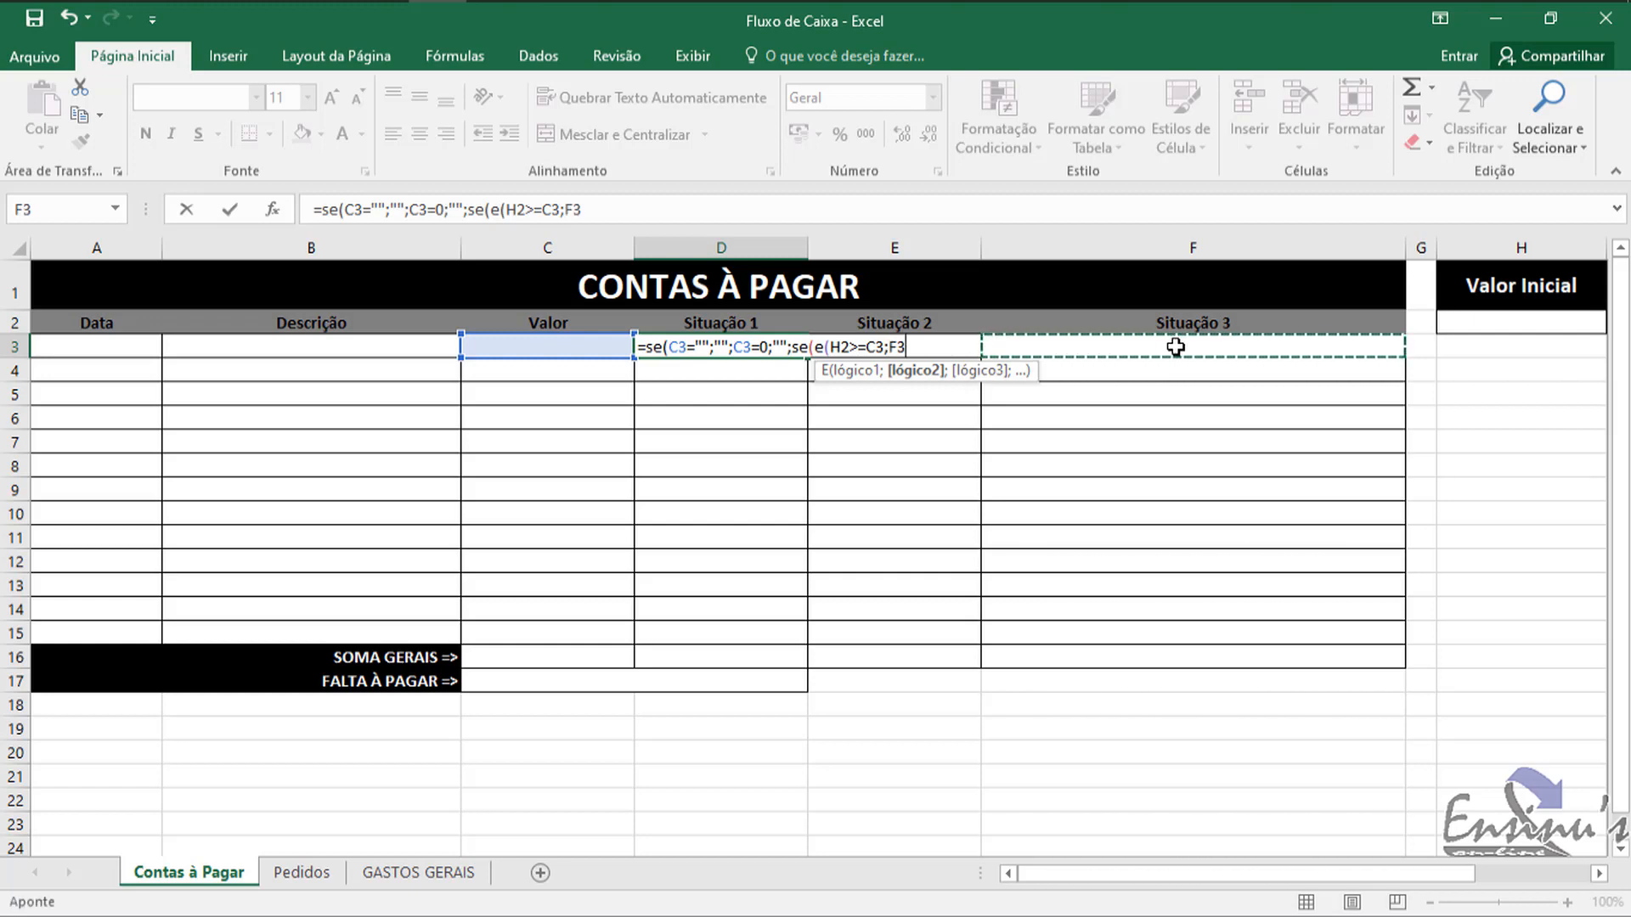
type("=")
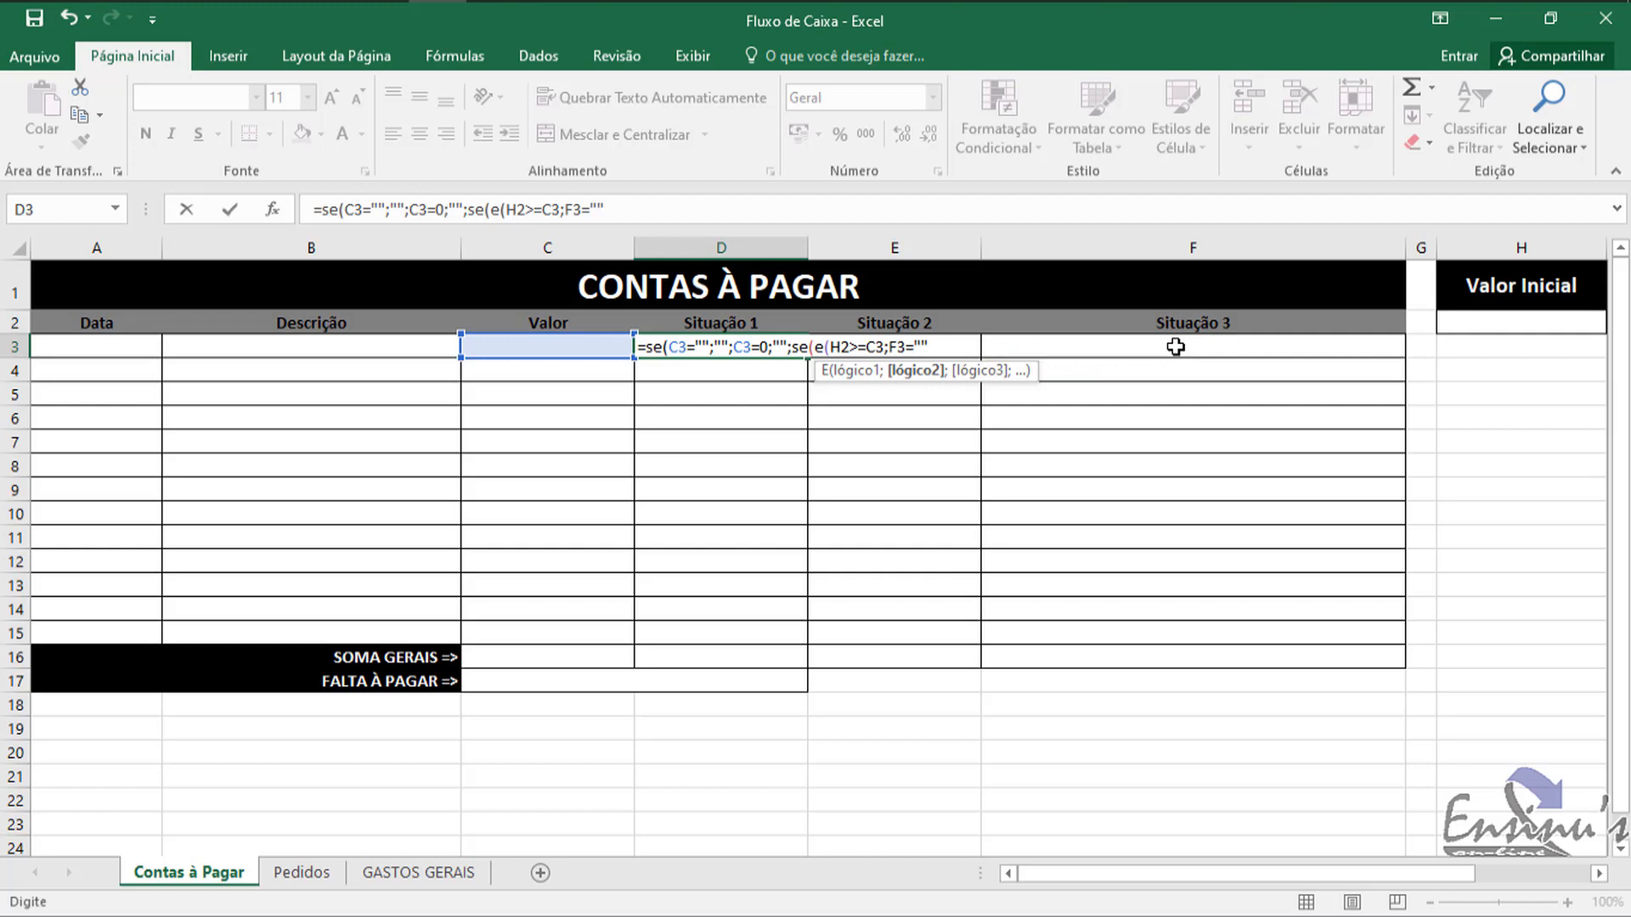
type("\"\");")
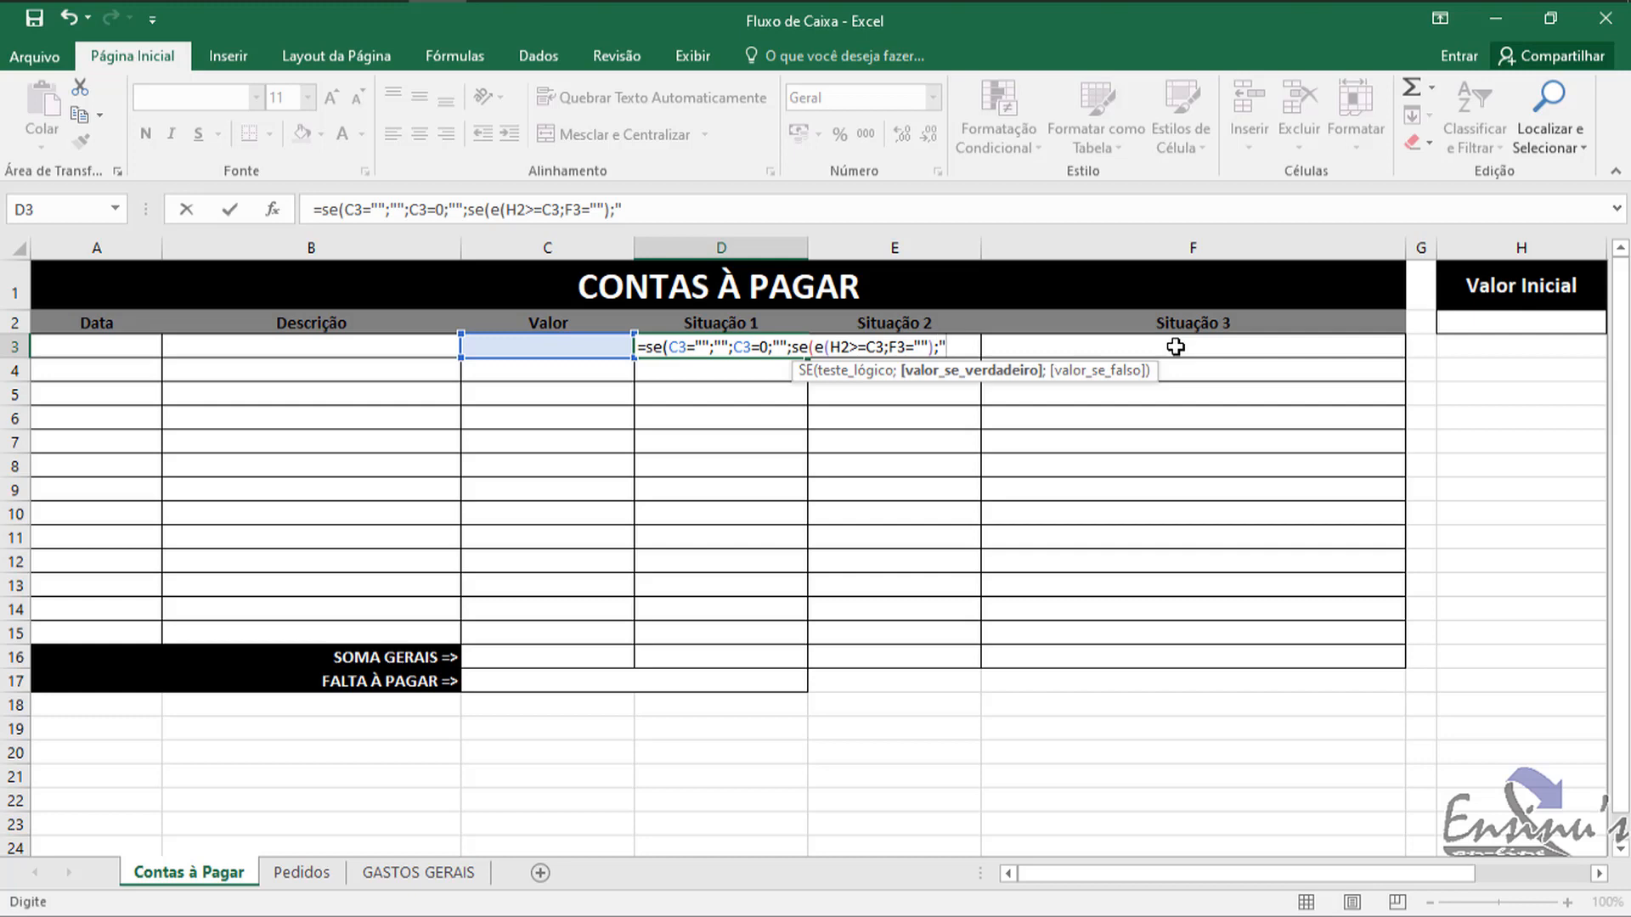
Step: Add the results "Valor Atingido" and "" to the nested SE, close the formula with three parentheses and try to enter it
type("vALOR")
key("BackSpace")
key("BackSpace")
key("BackSpace")
key("BackSpace")
key("BackSpace")
type("Valor Atin")
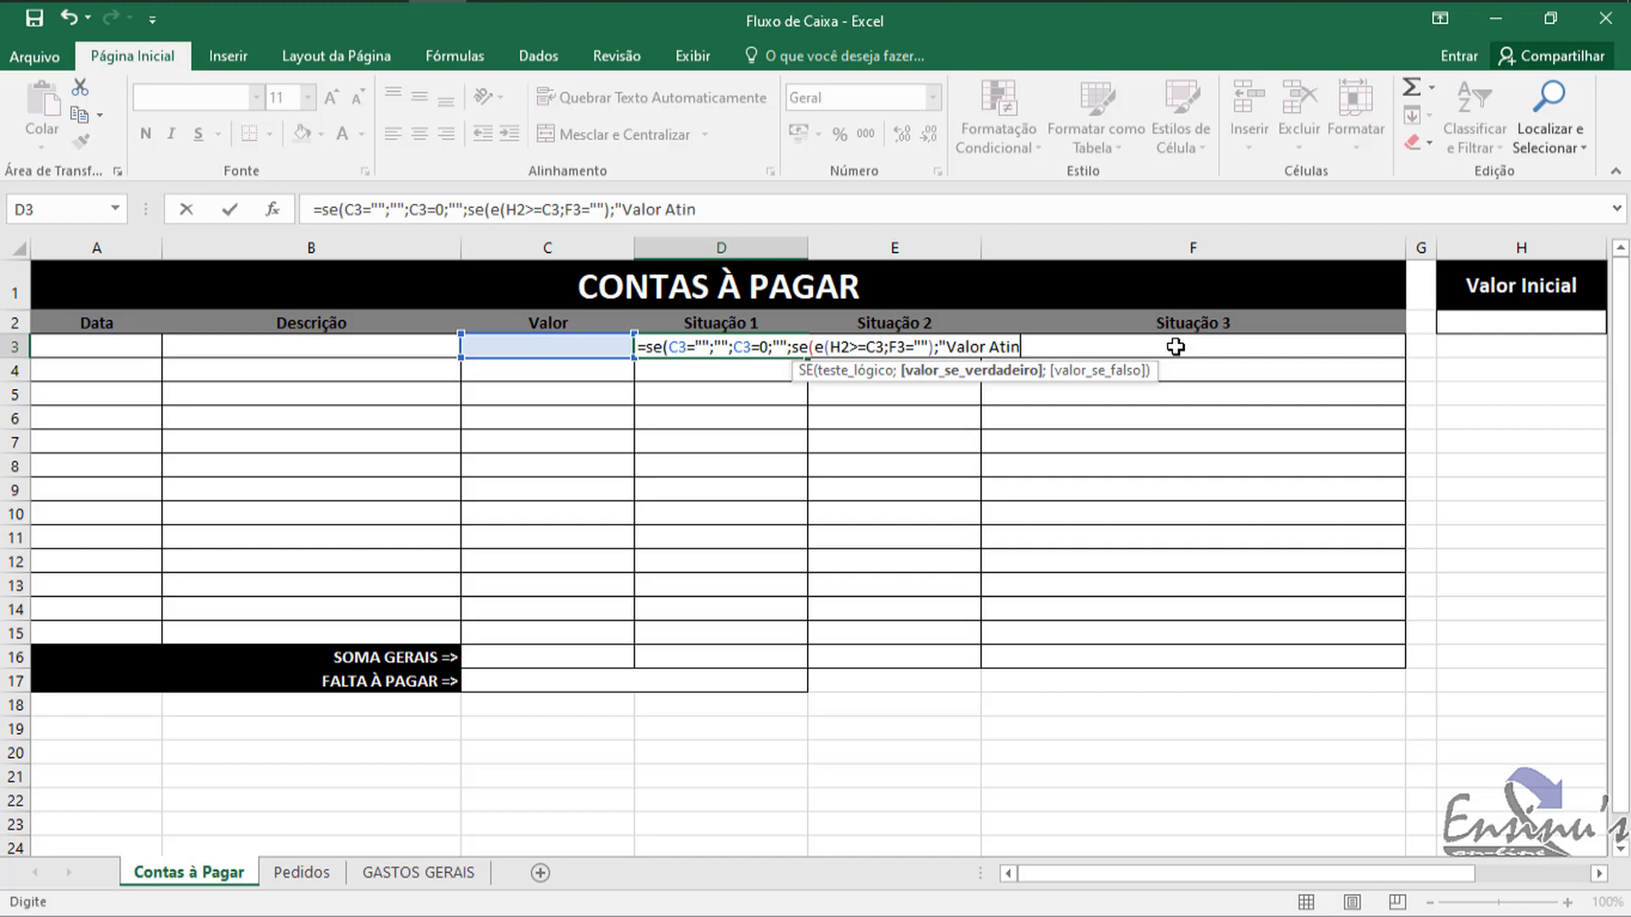
type("gido\";")
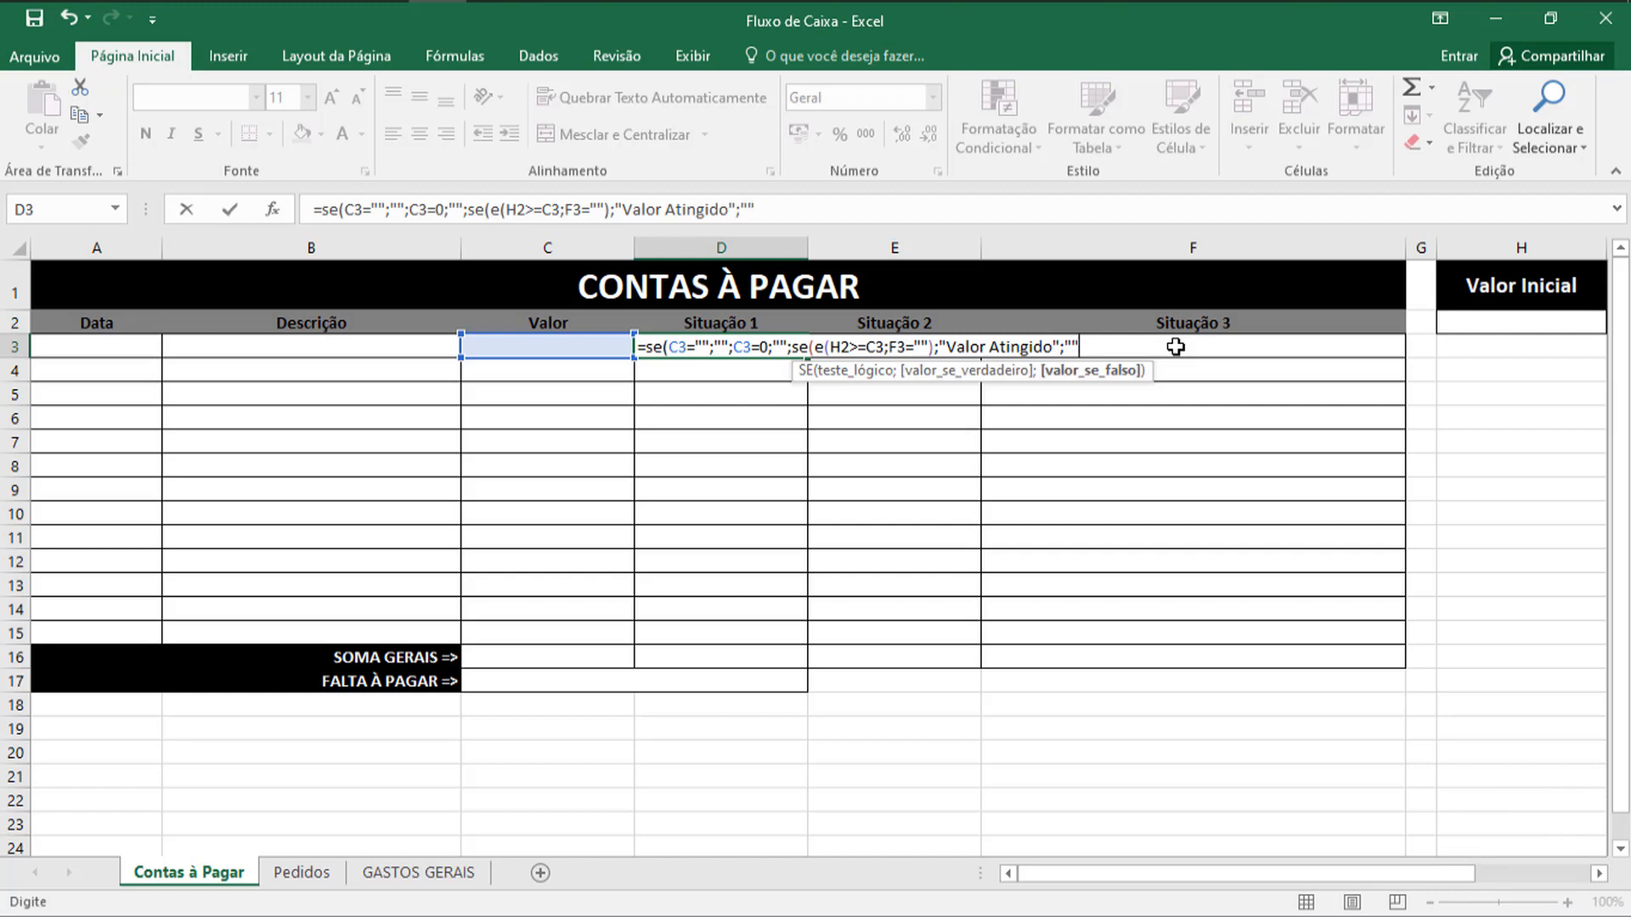
type("\"\")))")
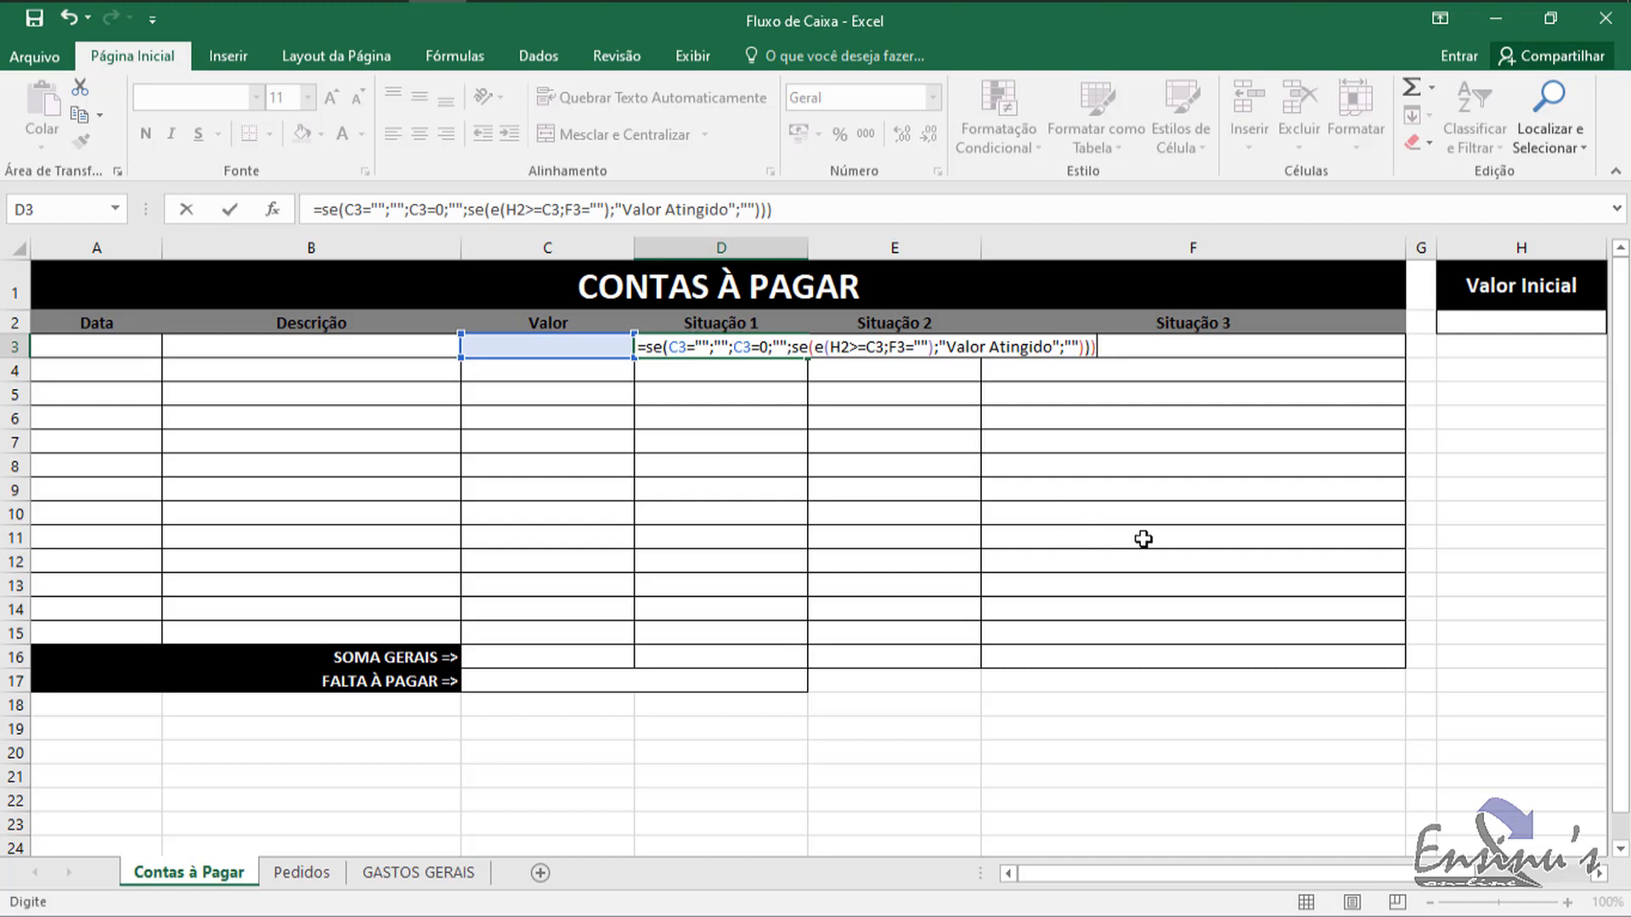
key("Return")
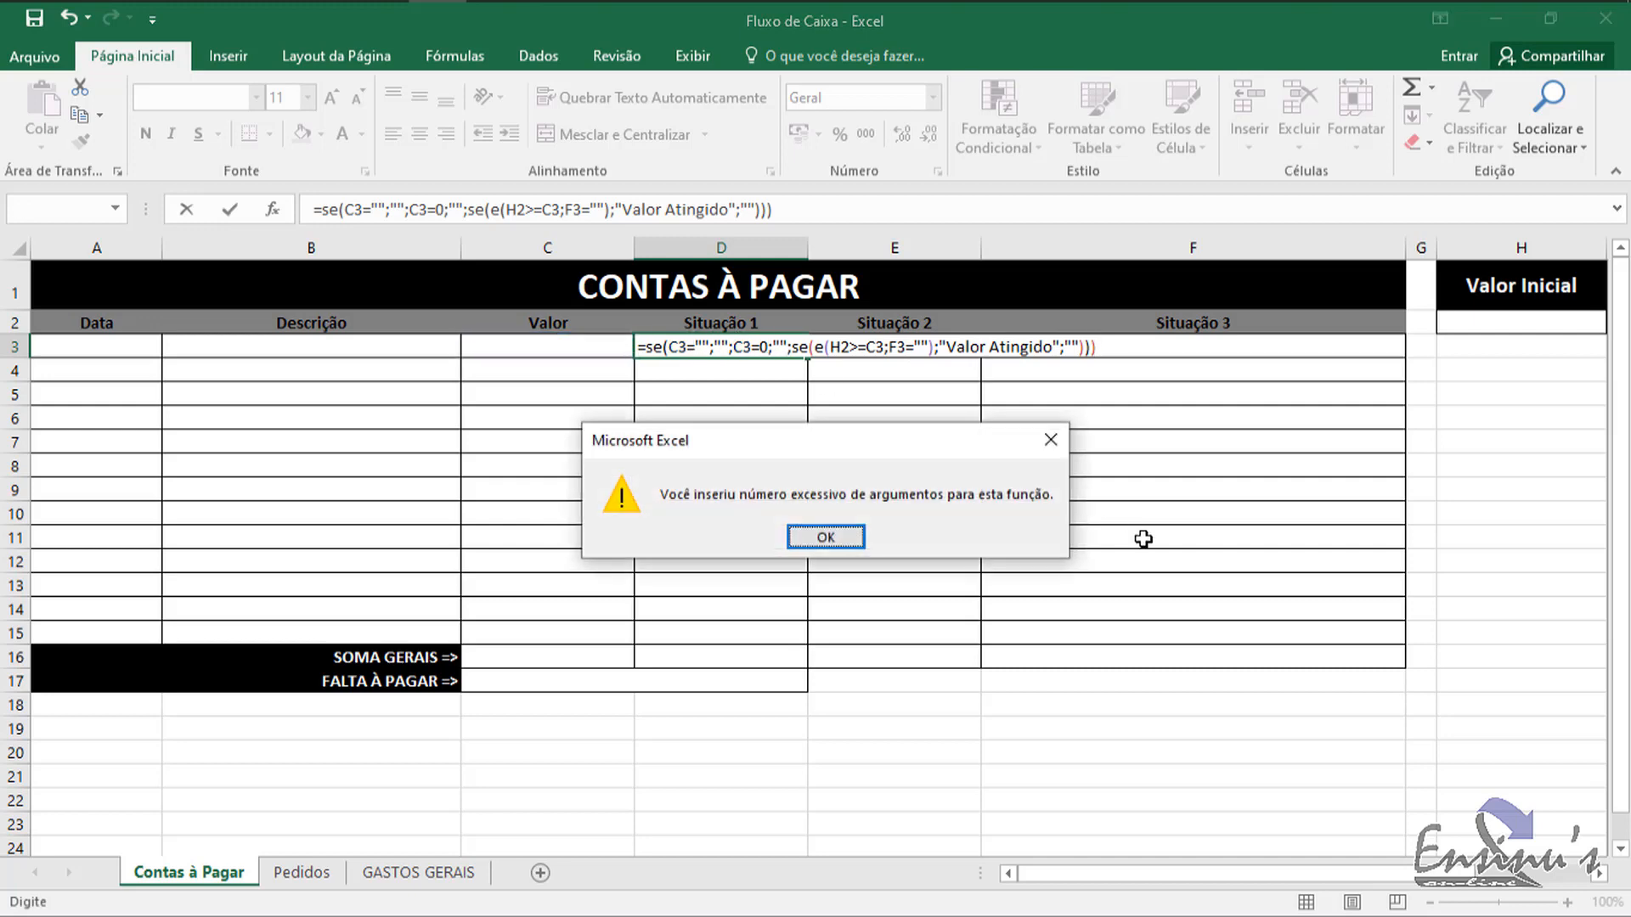
left_click(832, 544)
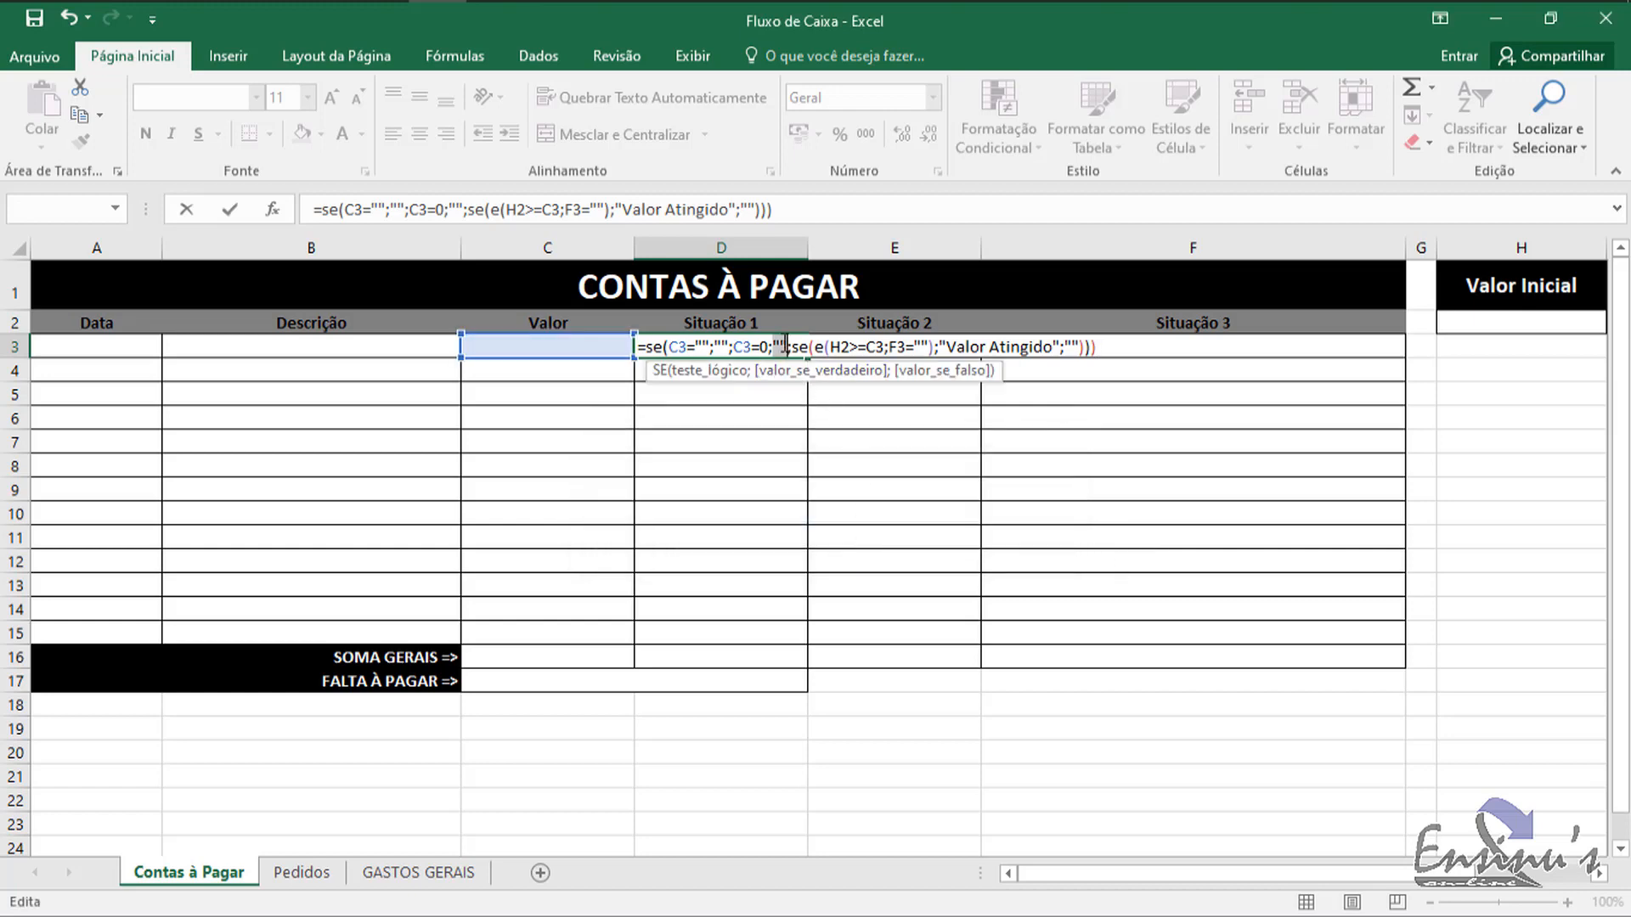
Step: Try to enter the D3 formula with its last closing parenthesis removed
left_click(782, 346)
left_click(1132, 344)
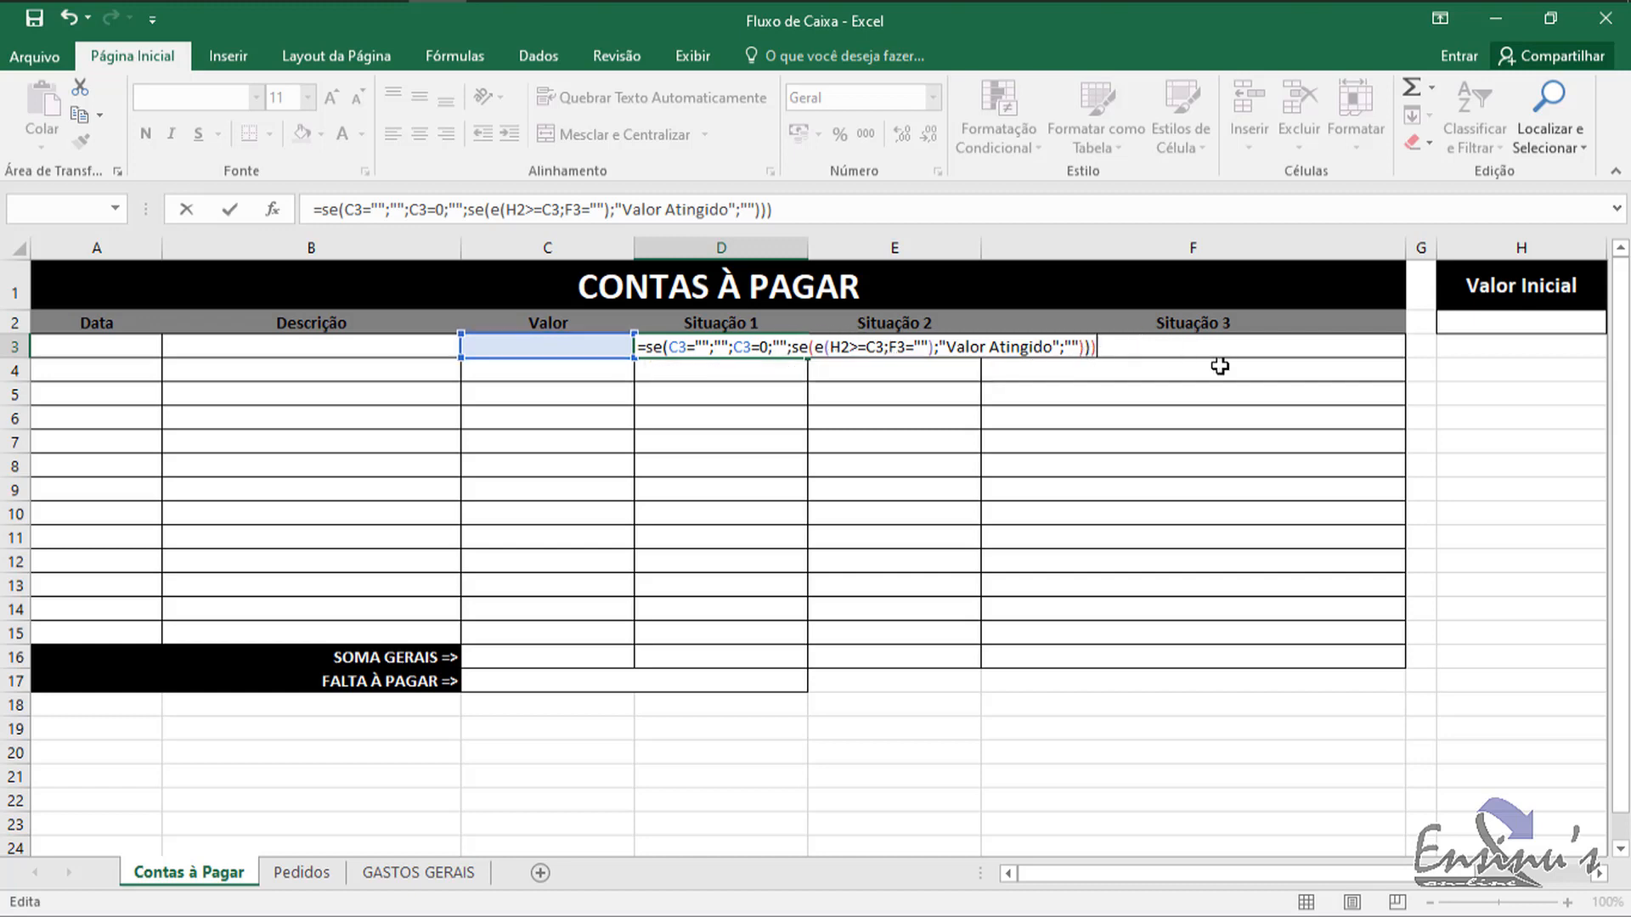
key("BackSpace")
key("Return")
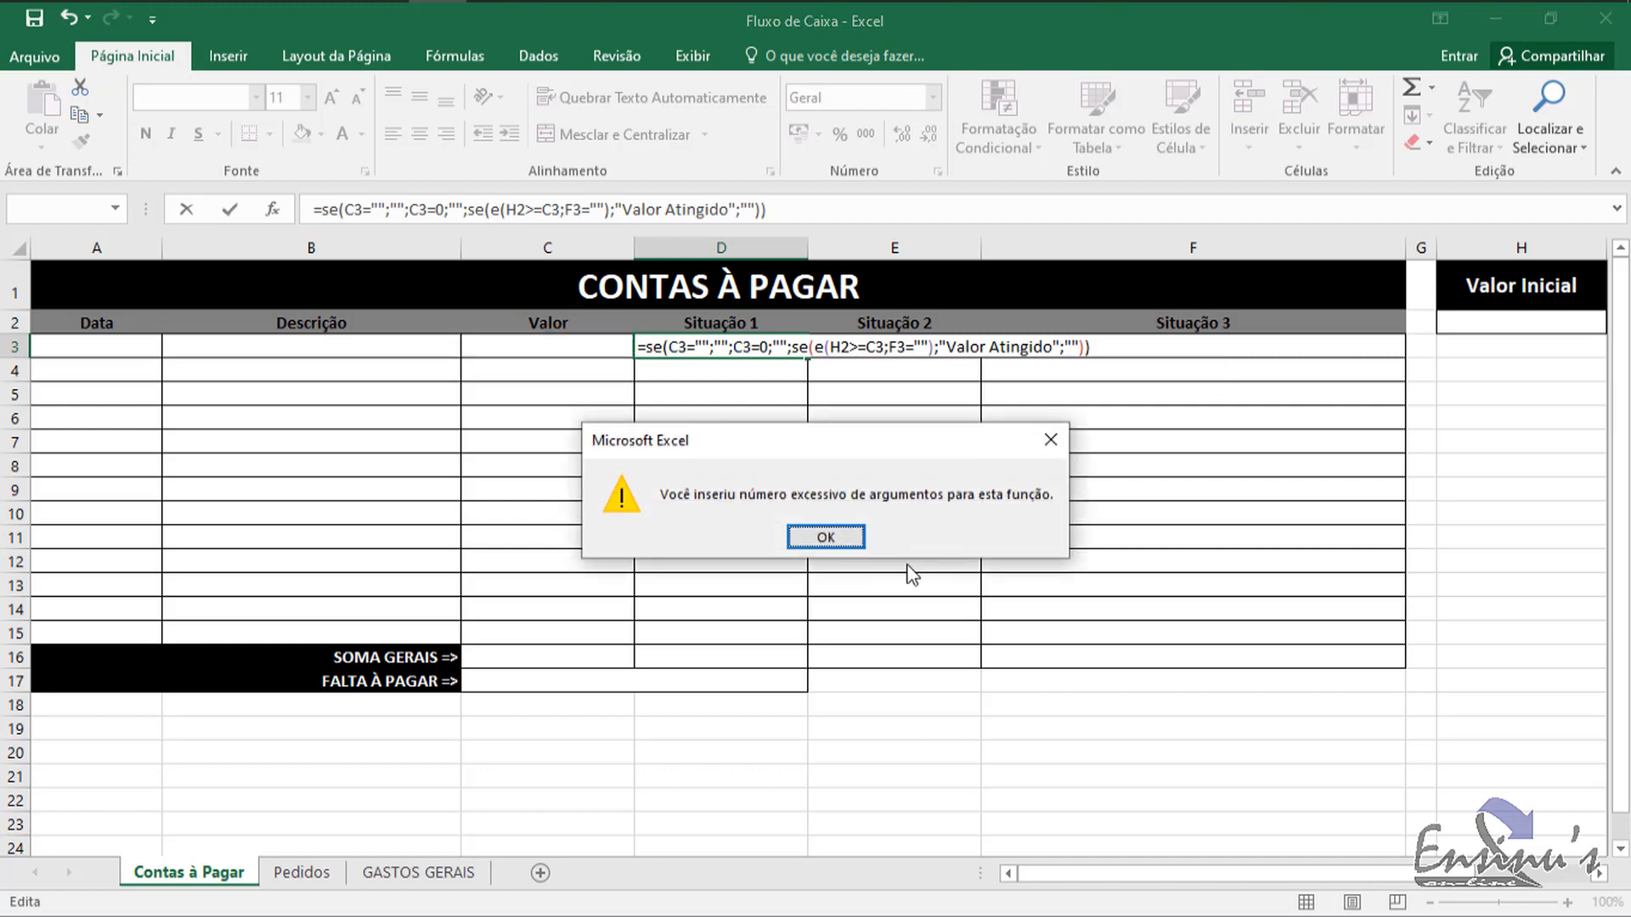
left_click(828, 538)
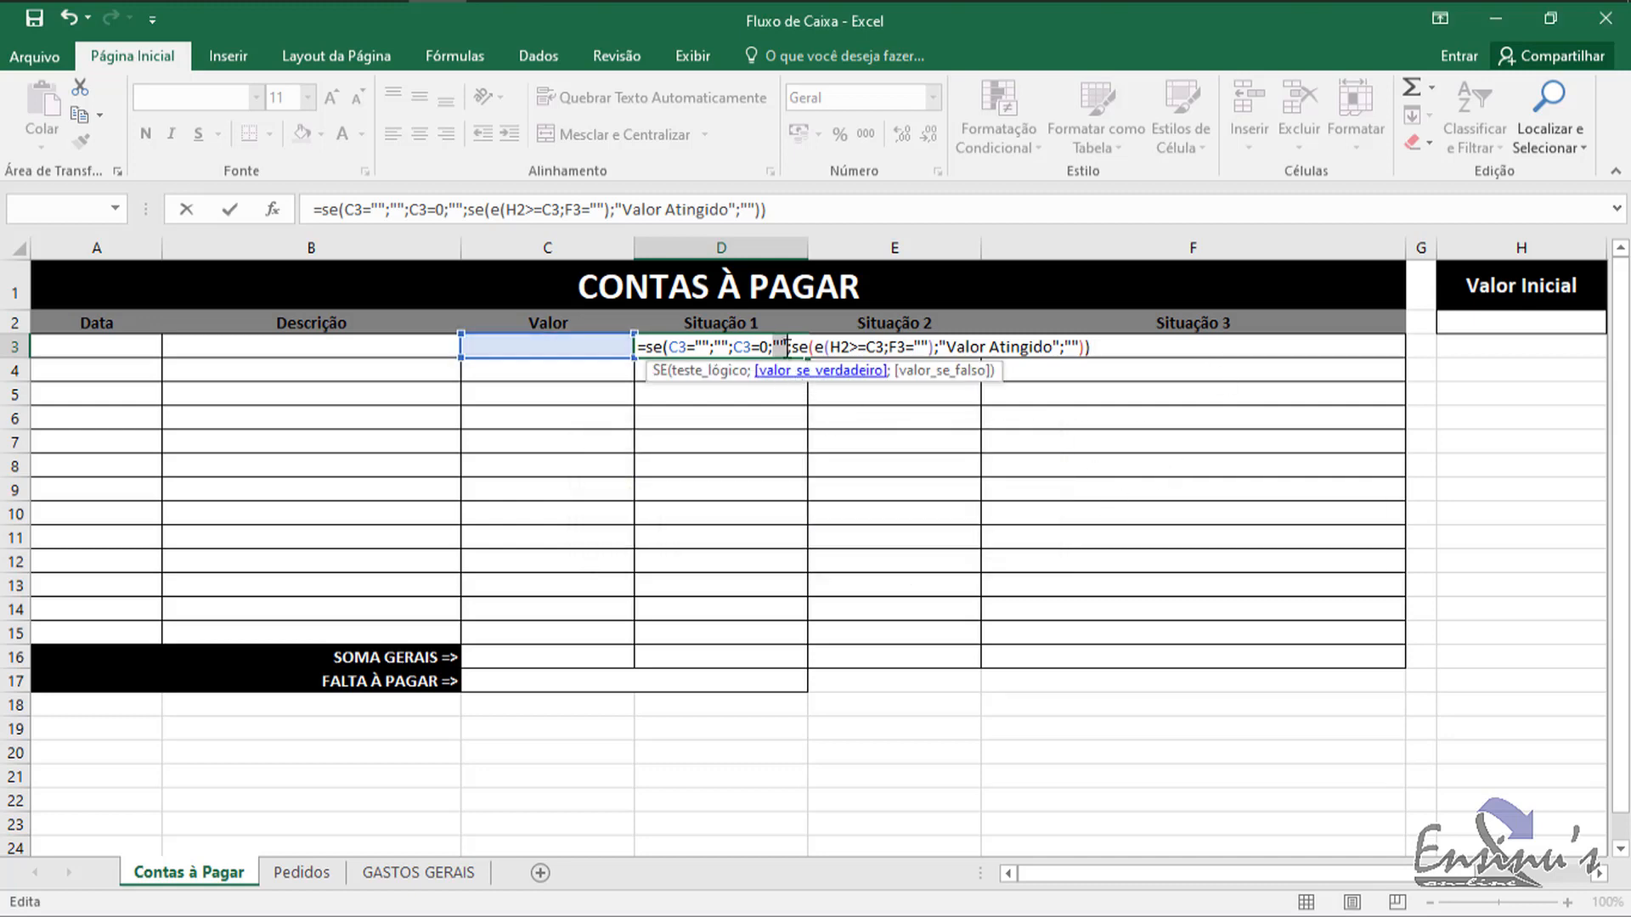
Step: Insert SE( before C3=0 in the D3 formula, restore the third closing parenthesis at the end and enter it
left_click(781, 347)
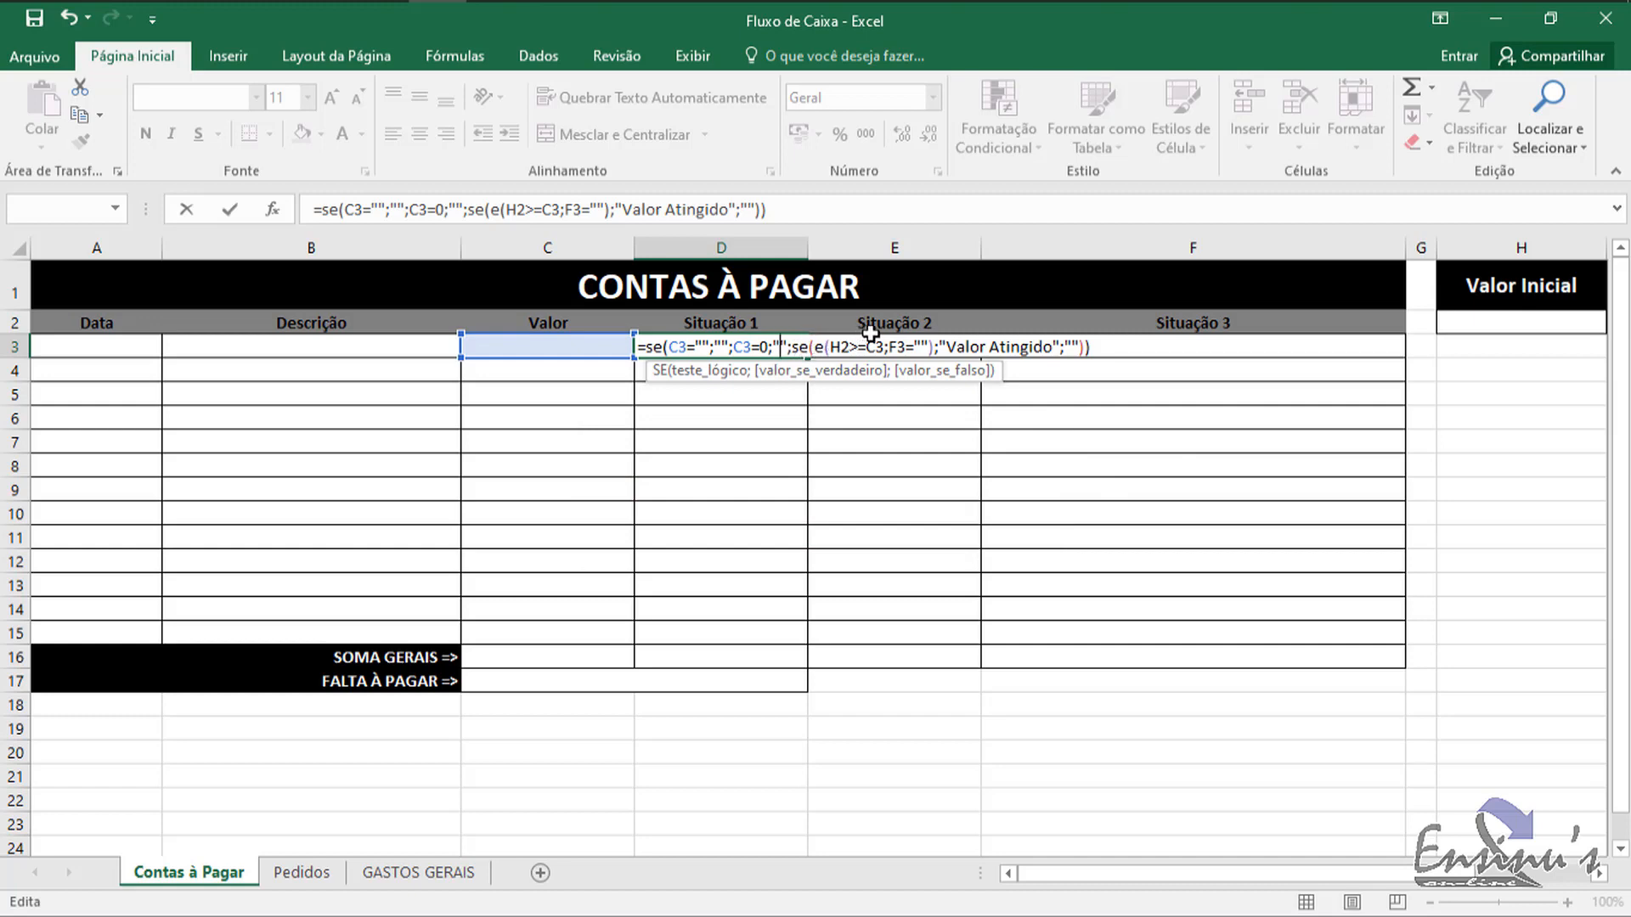
left_click(720, 346)
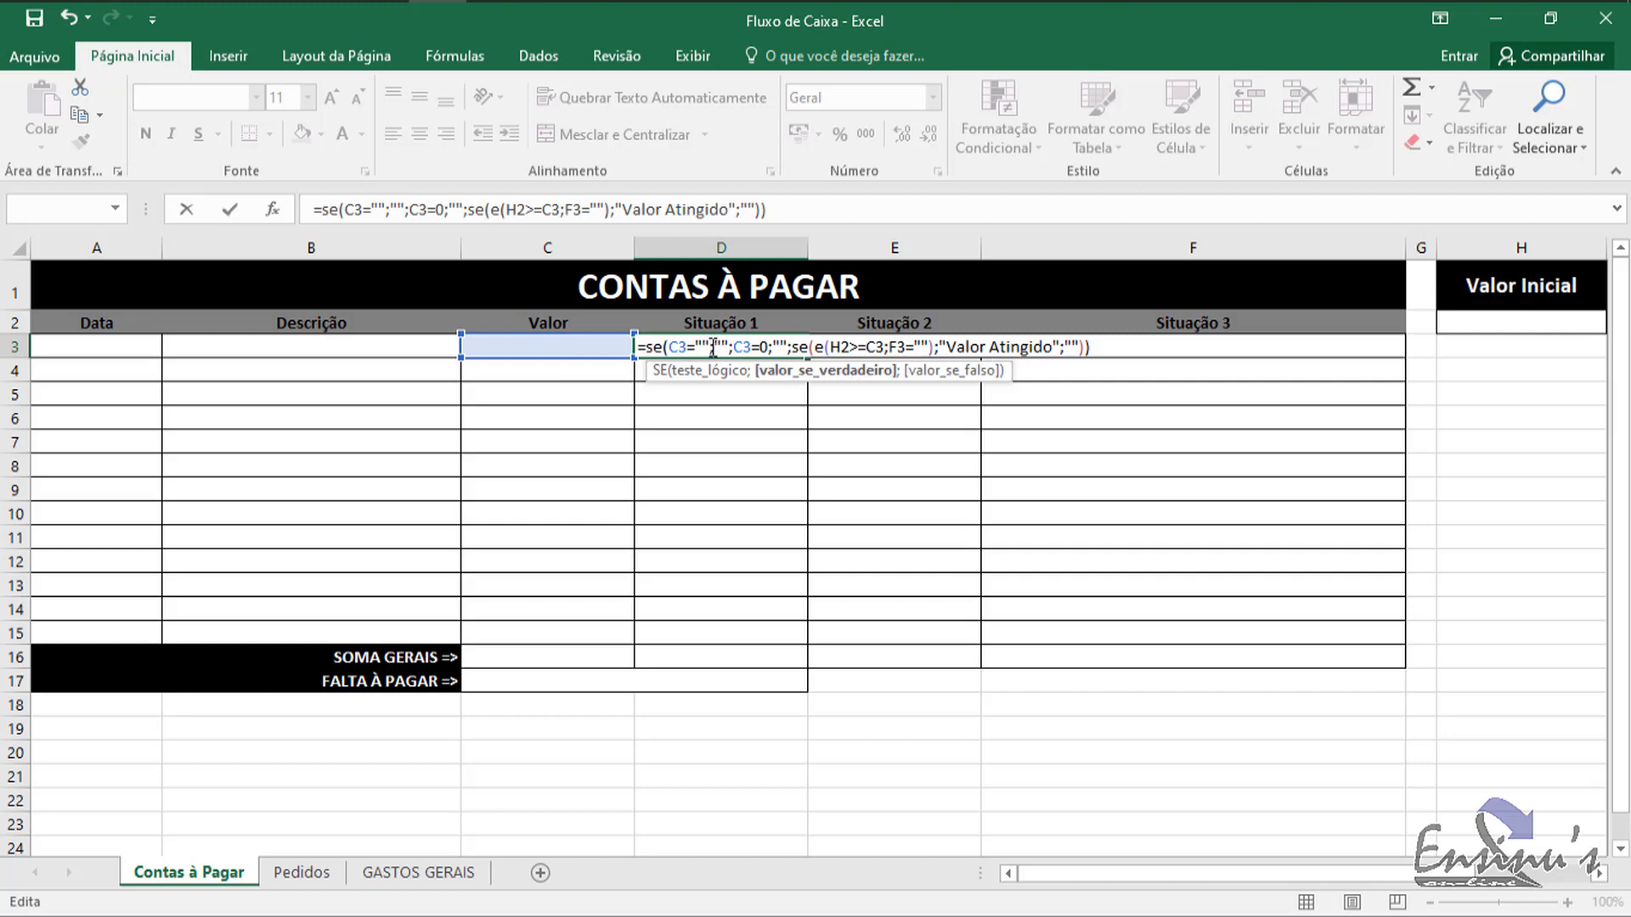
left_click(732, 346)
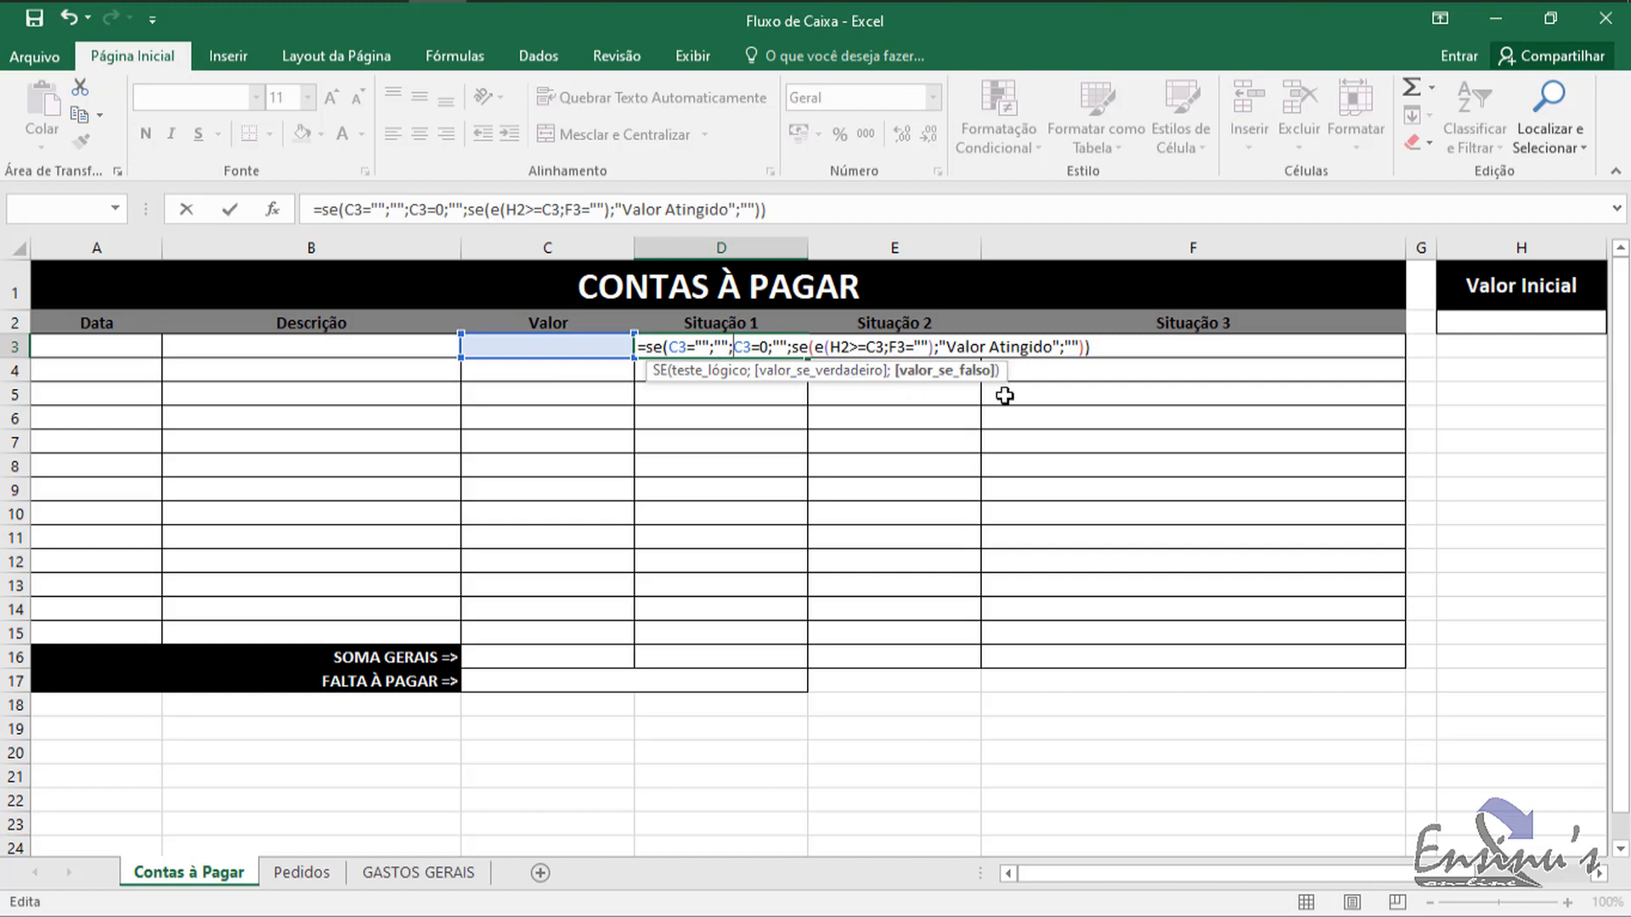
type("se")
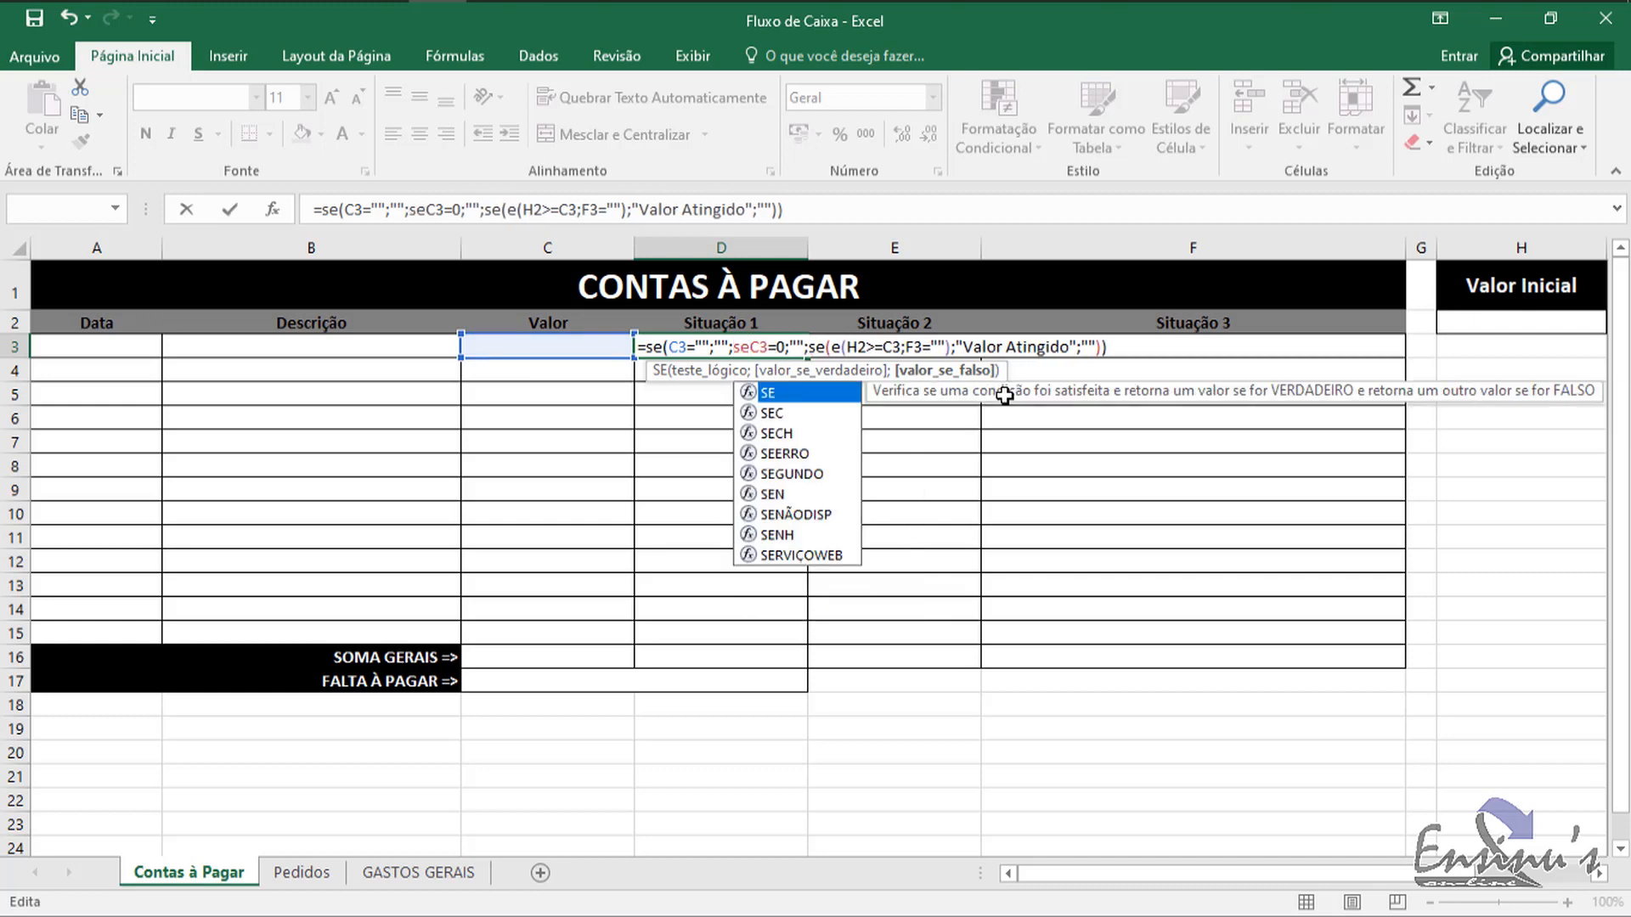
type("(")
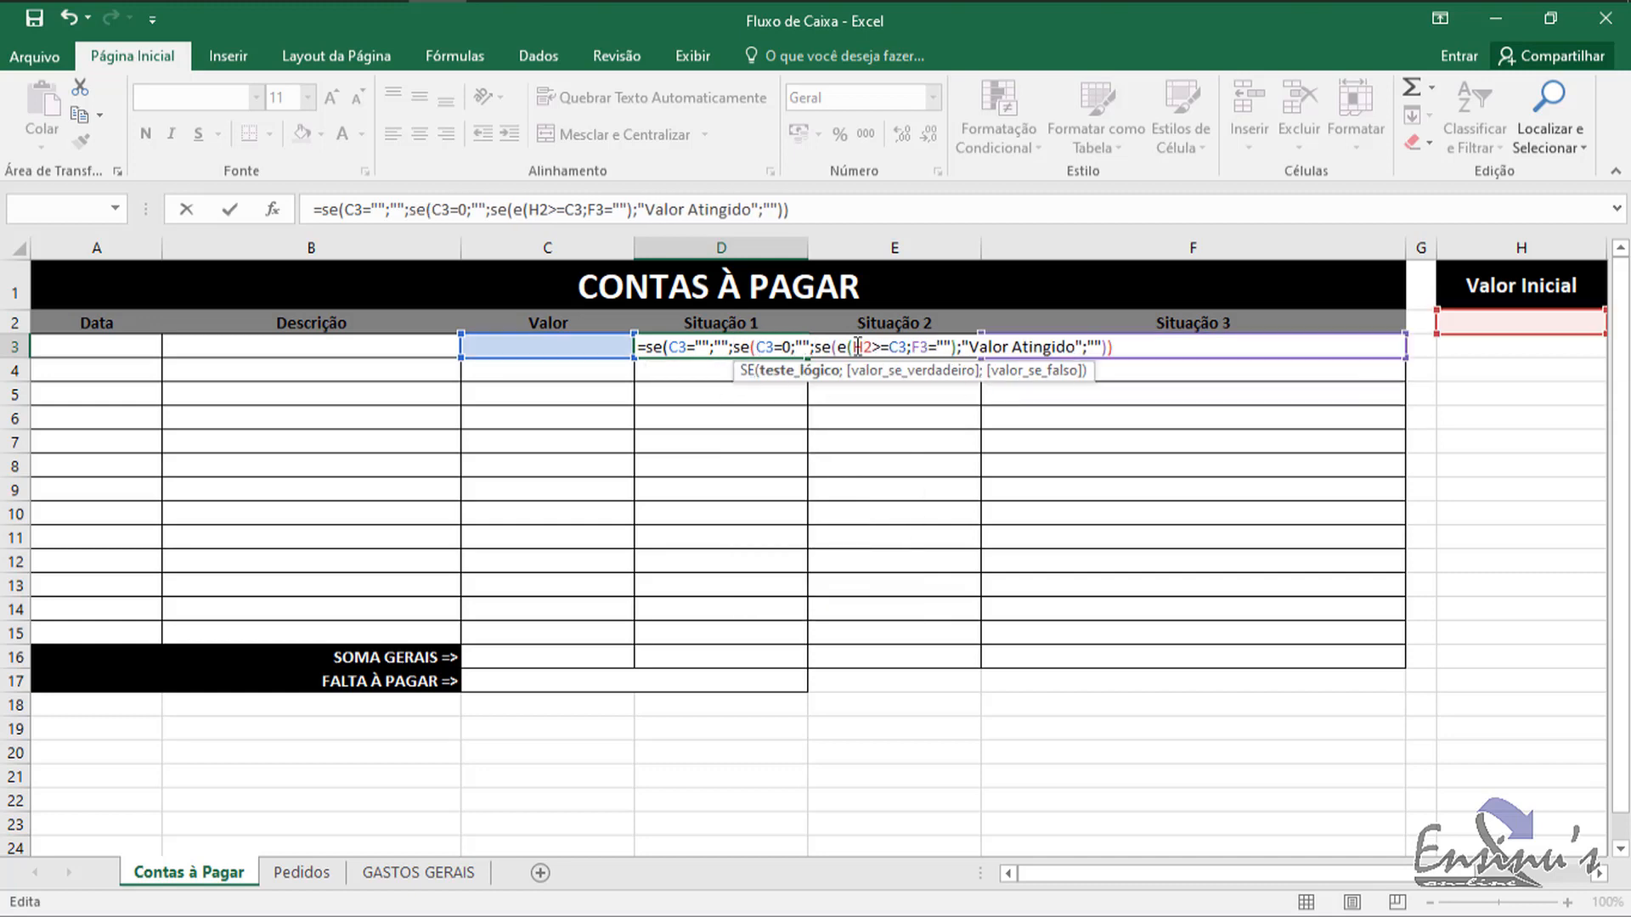
left_click(1144, 344)
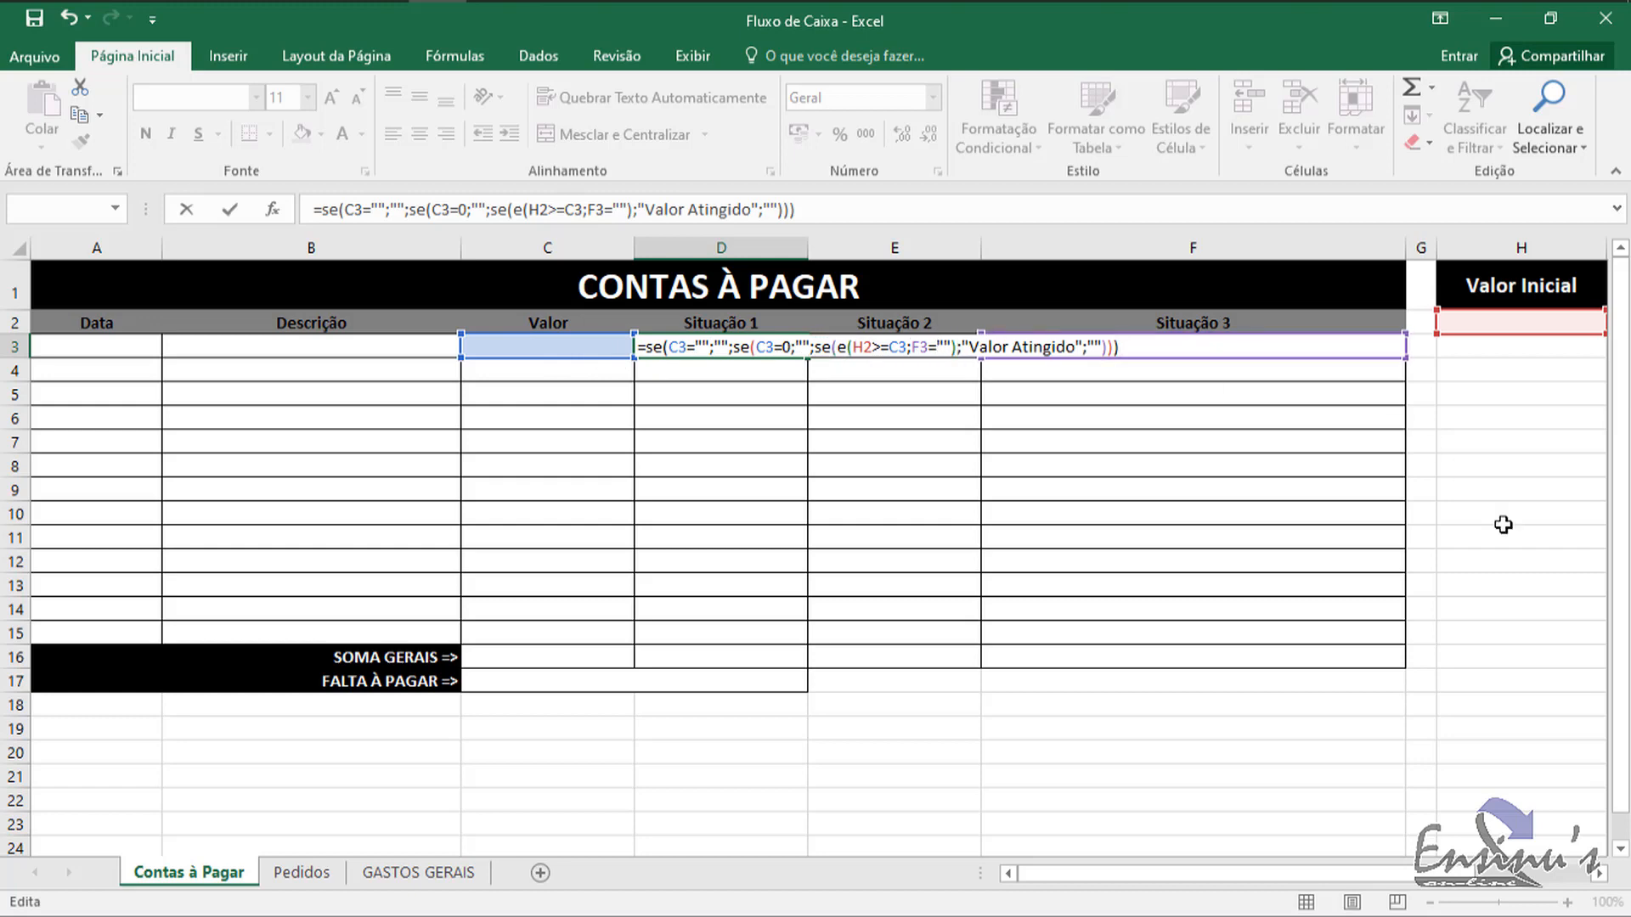
key("Return")
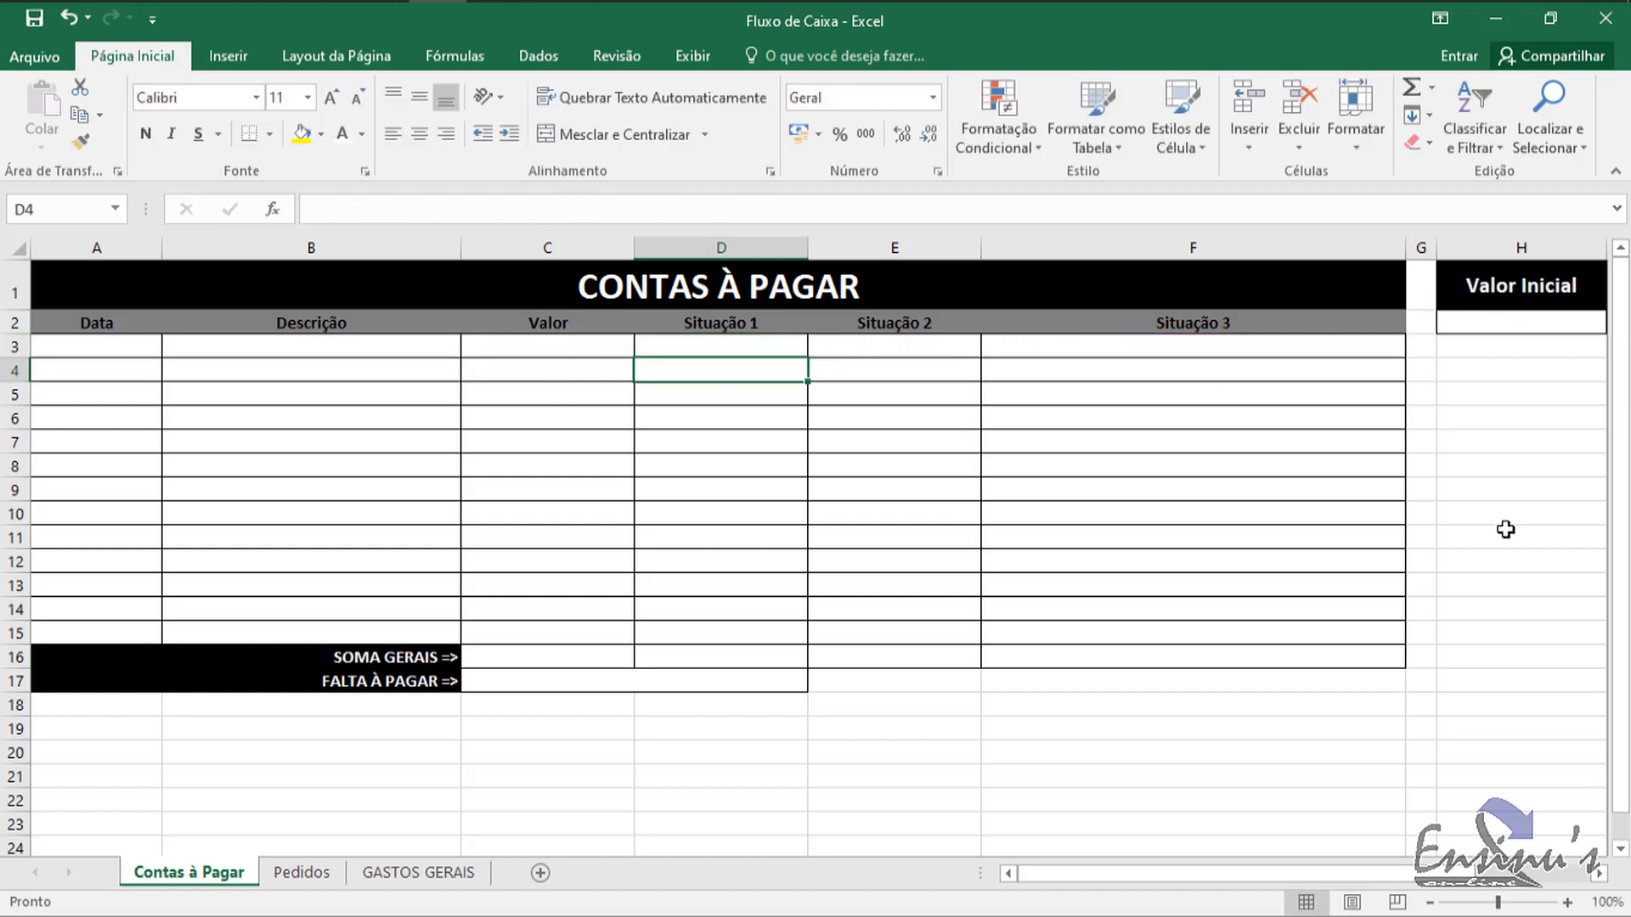
Step: Enter 300 as the Valor of the first bill in cell C3
left_click(773, 352)
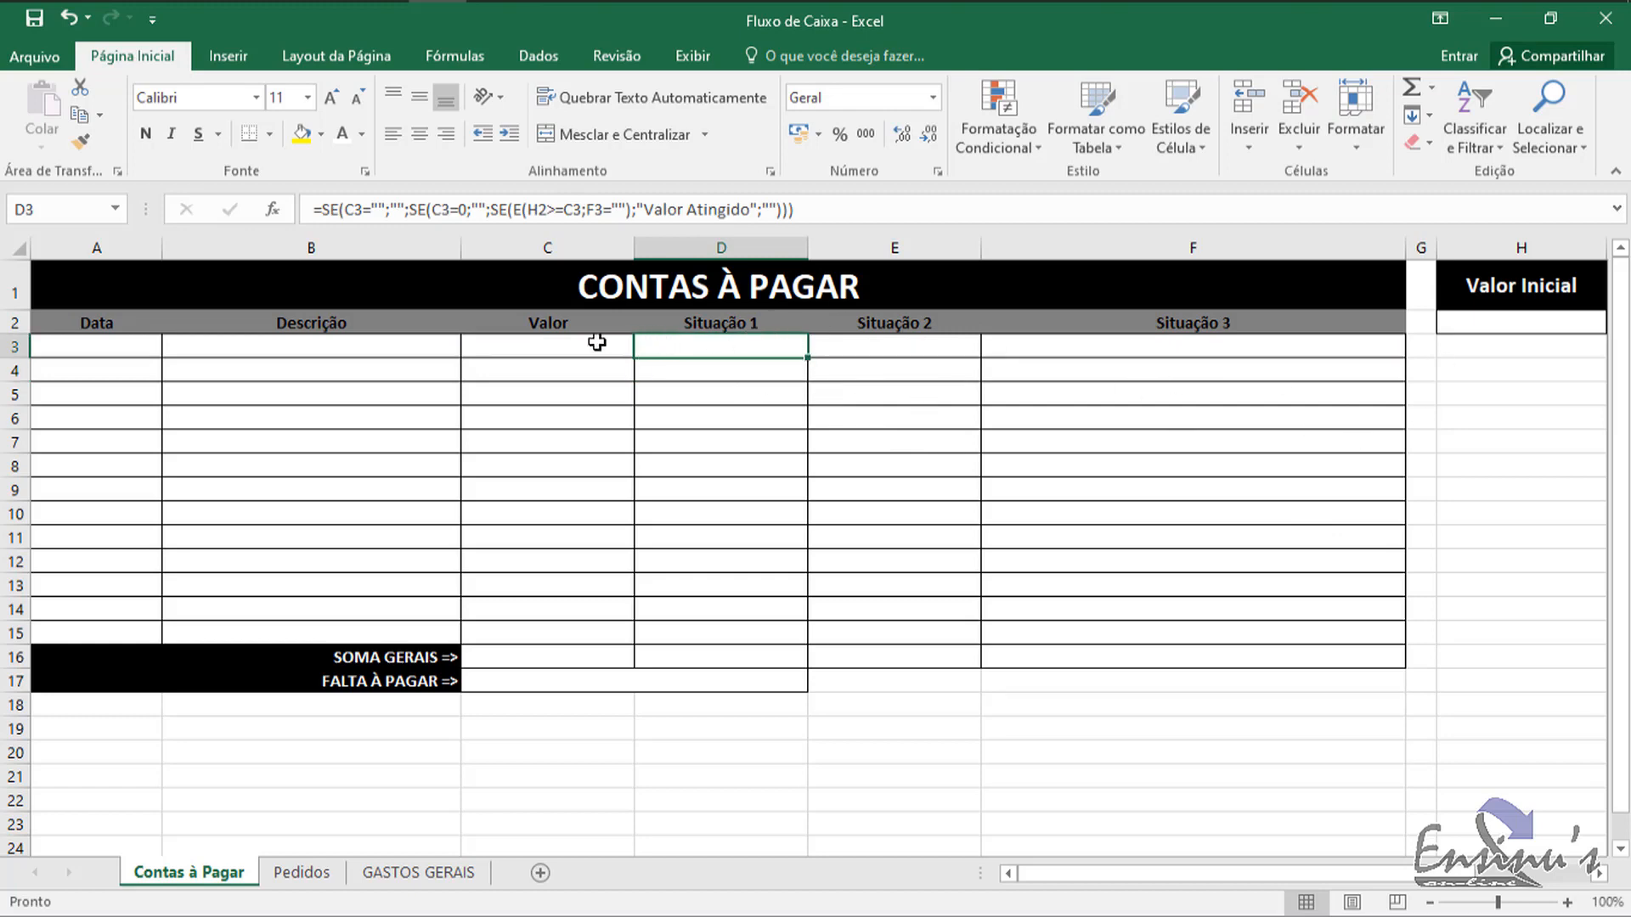
left_click(583, 355)
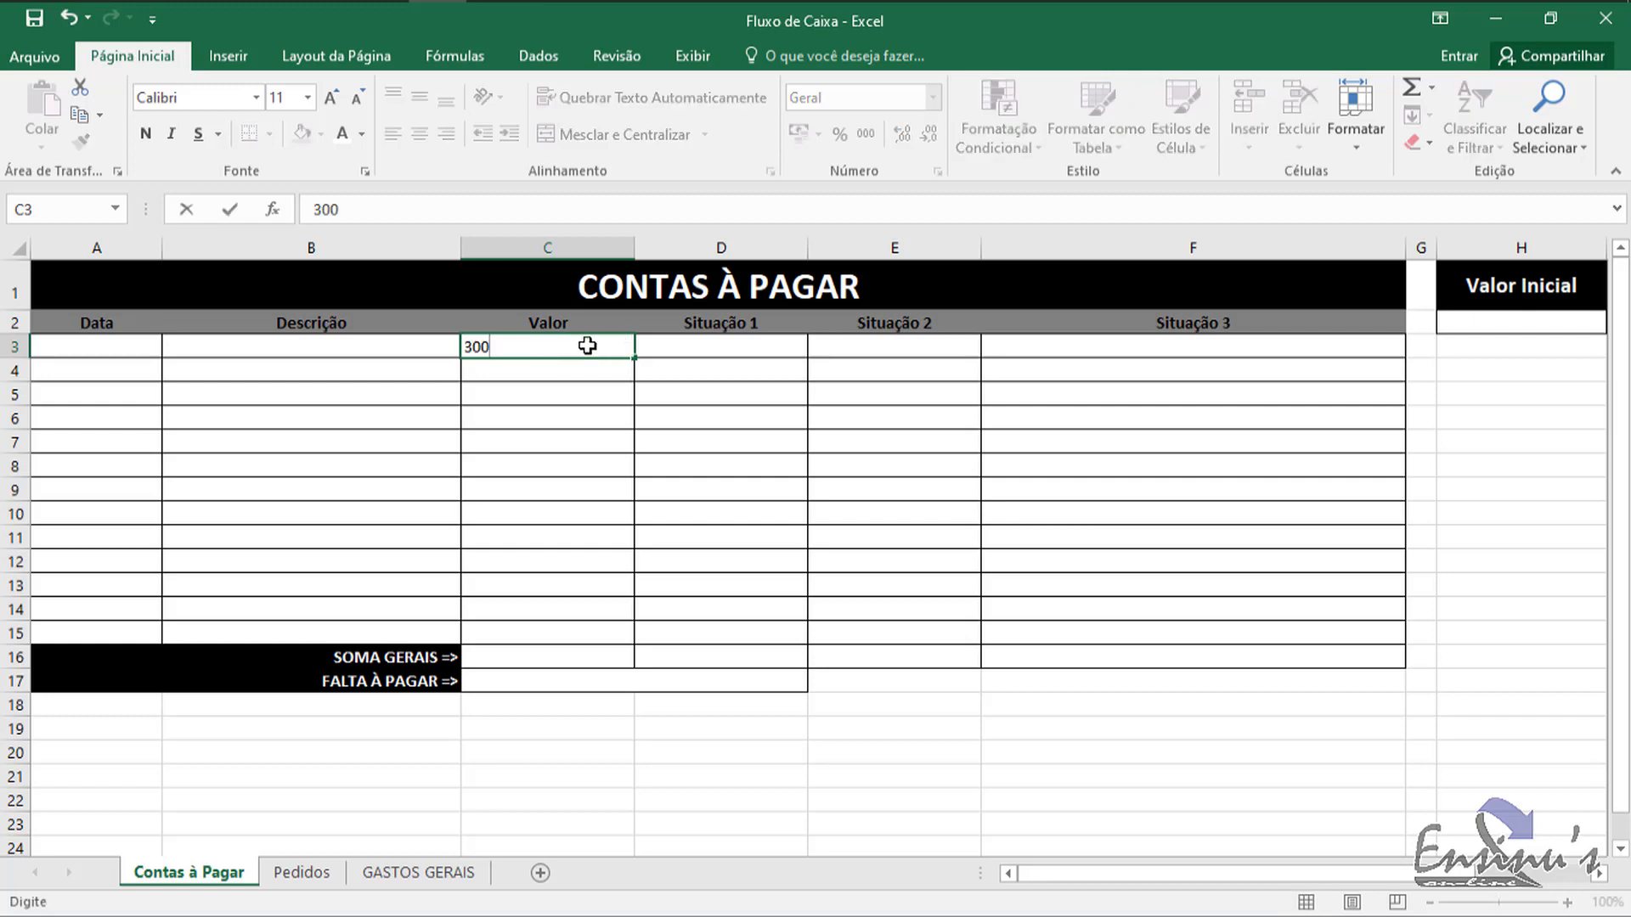
key("Return")
left_click(587, 346)
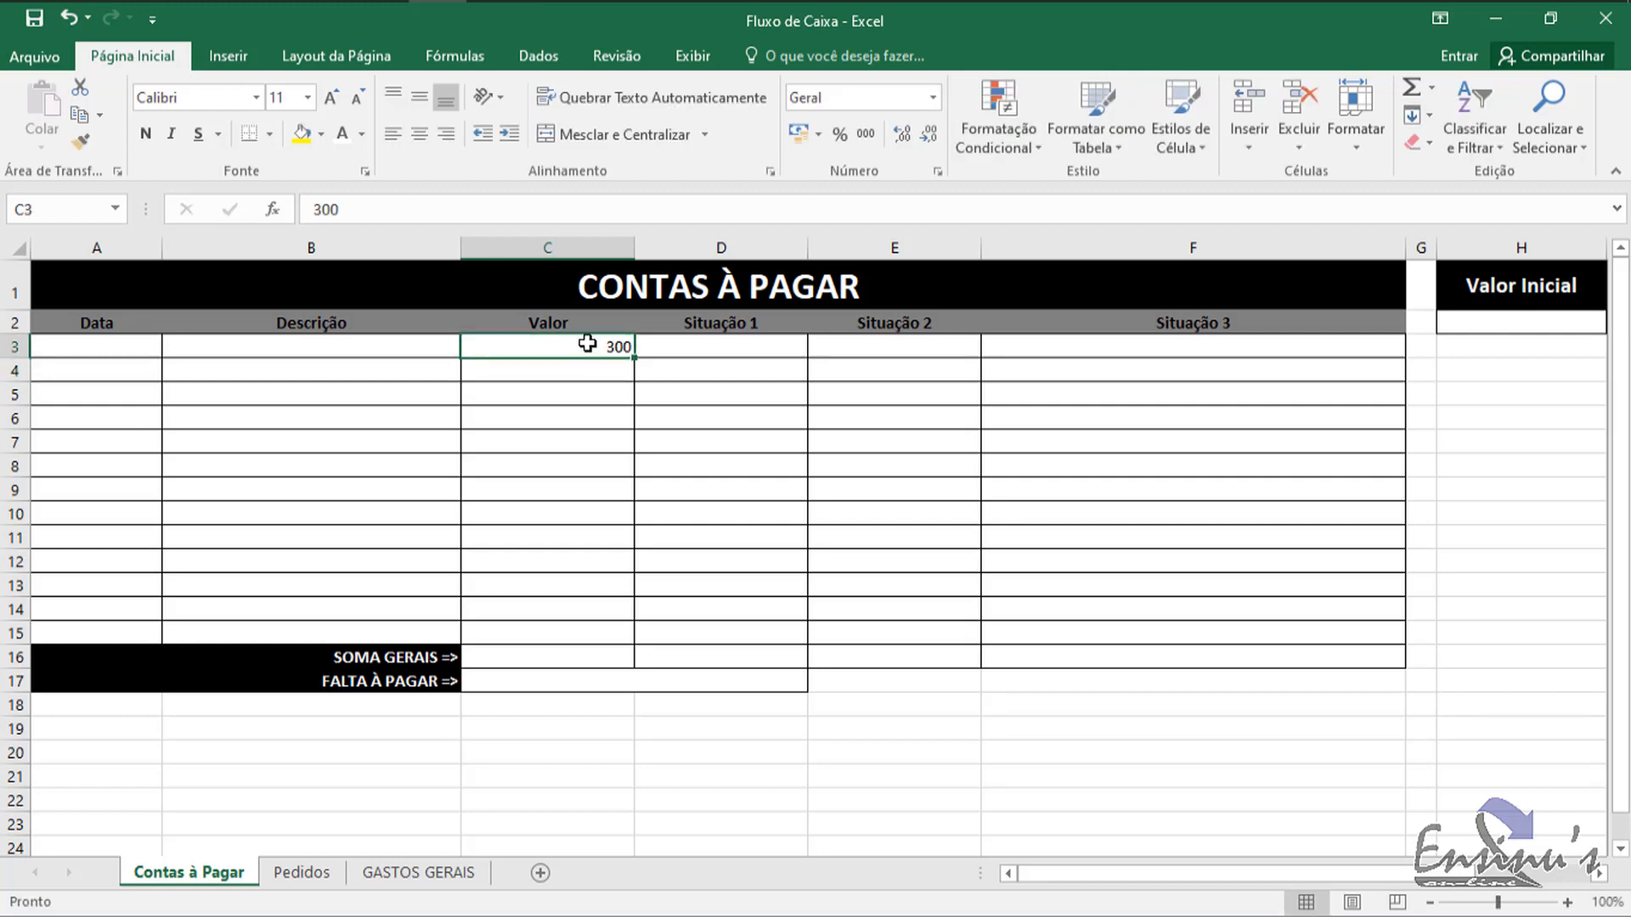
Step: Test the Situação 1 formula in D3 by entering 300 as the Valor Inicial in H2
left_click(1555, 328)
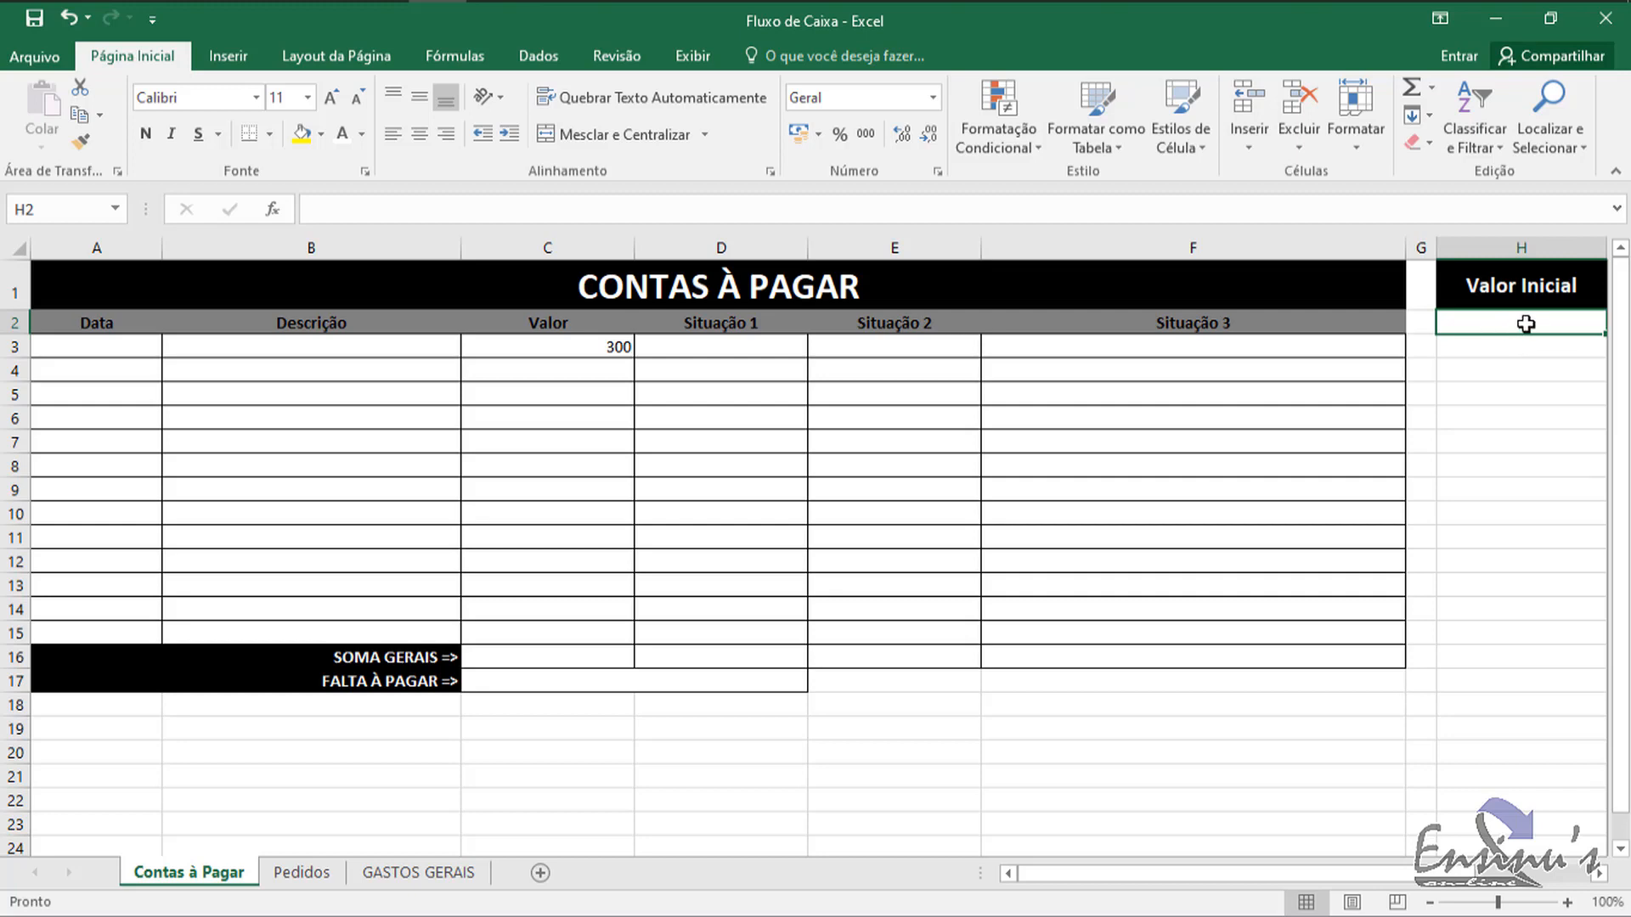
left_click(727, 350)
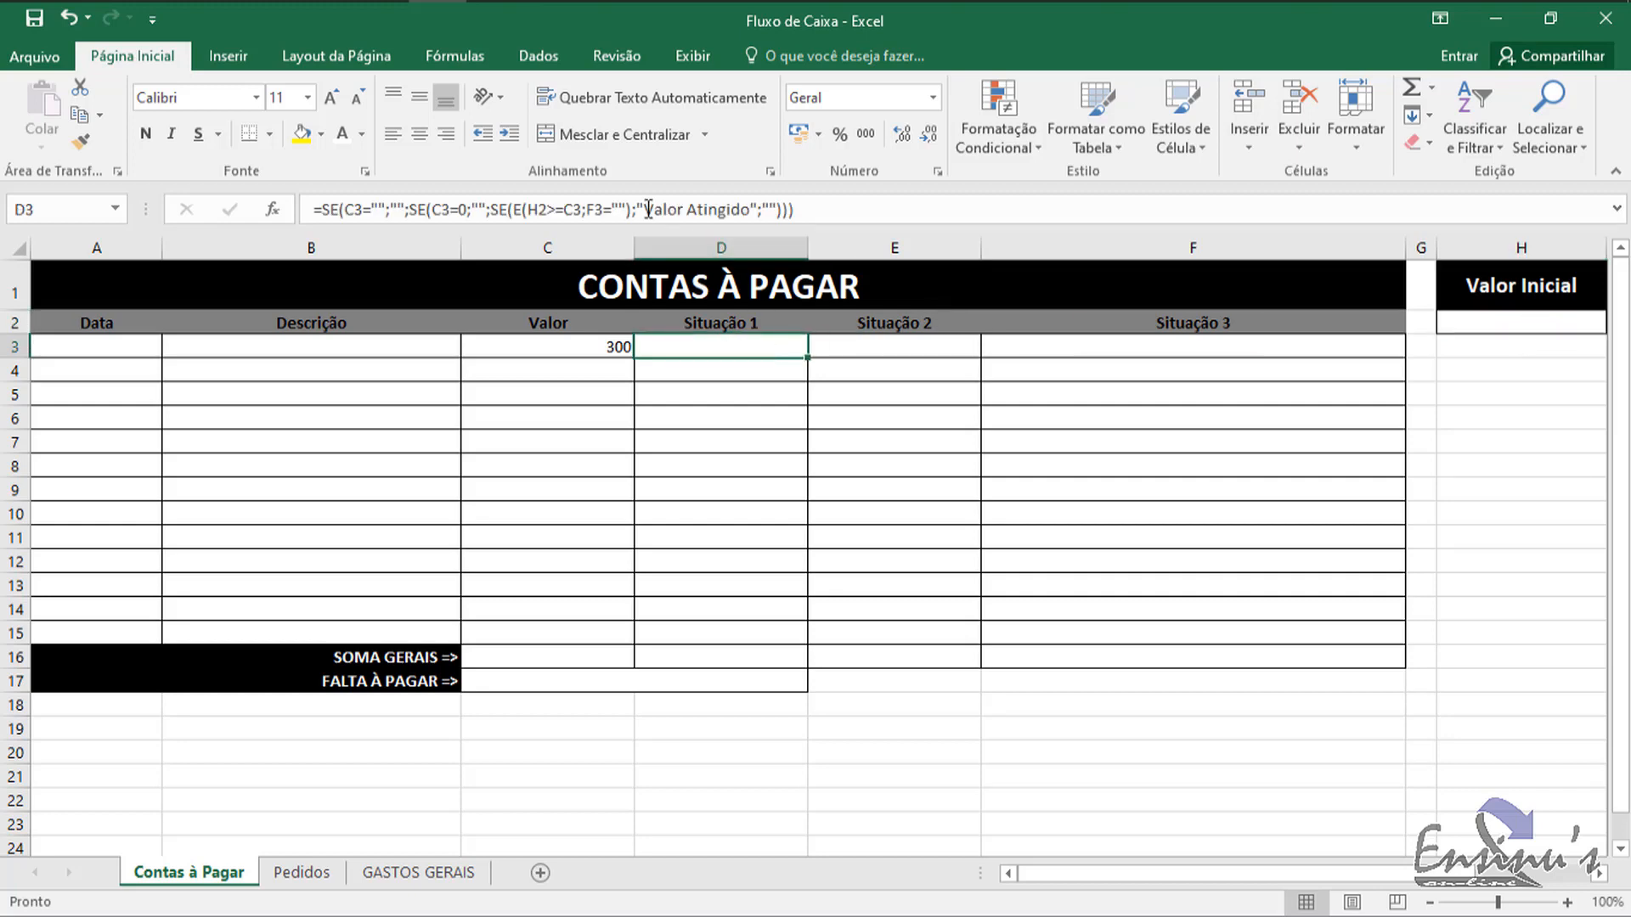
left_click(1504, 324)
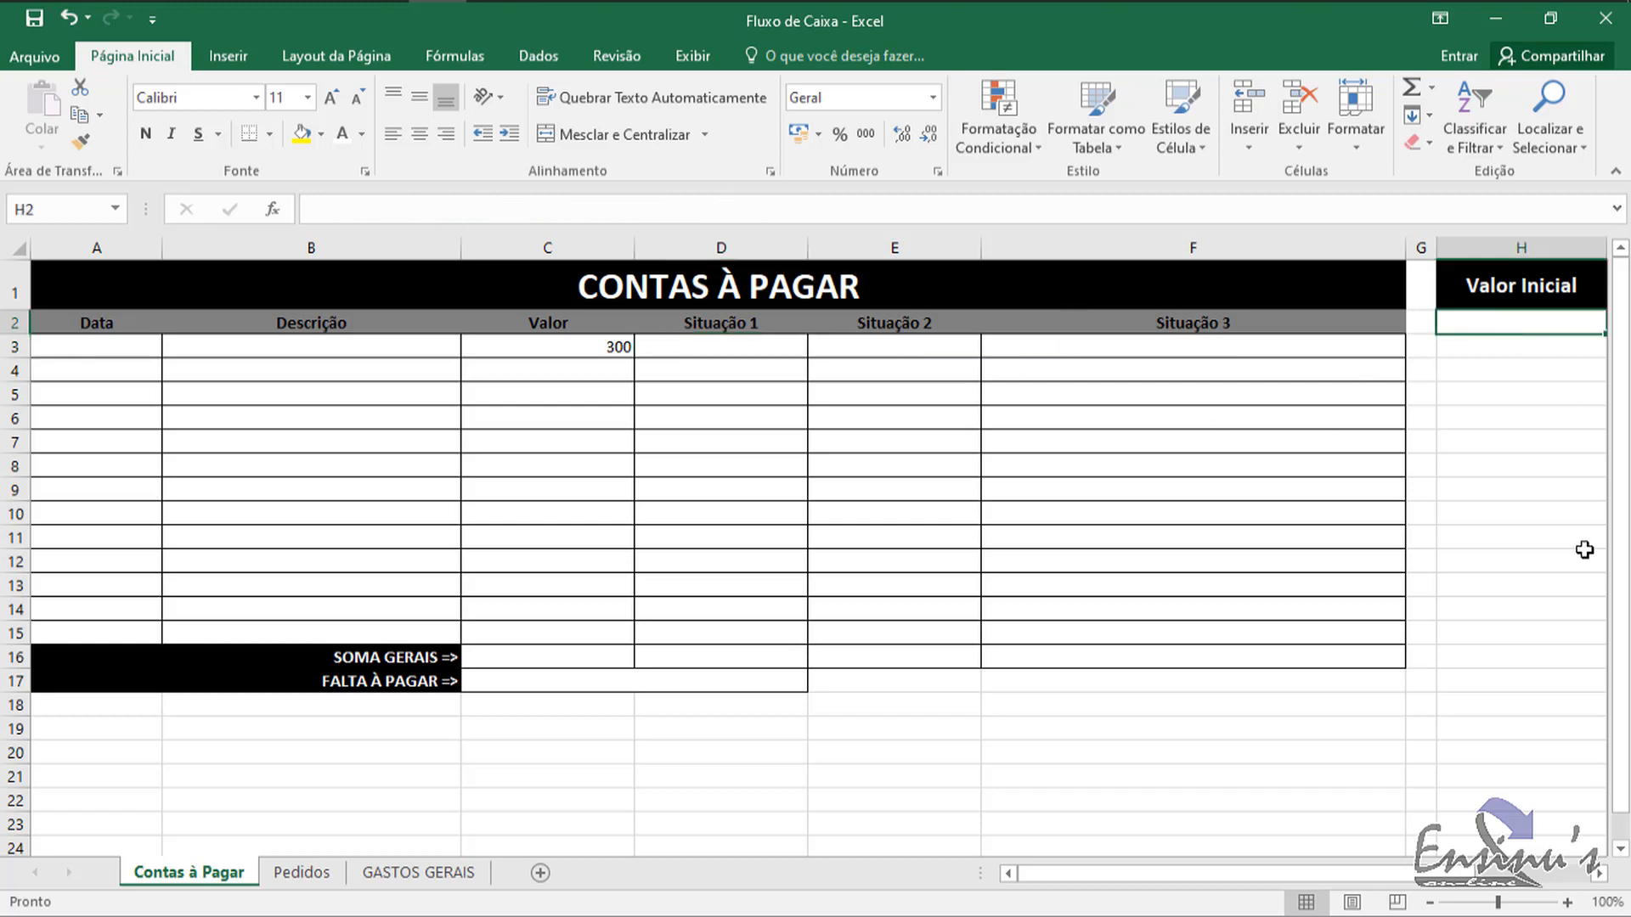
type("300")
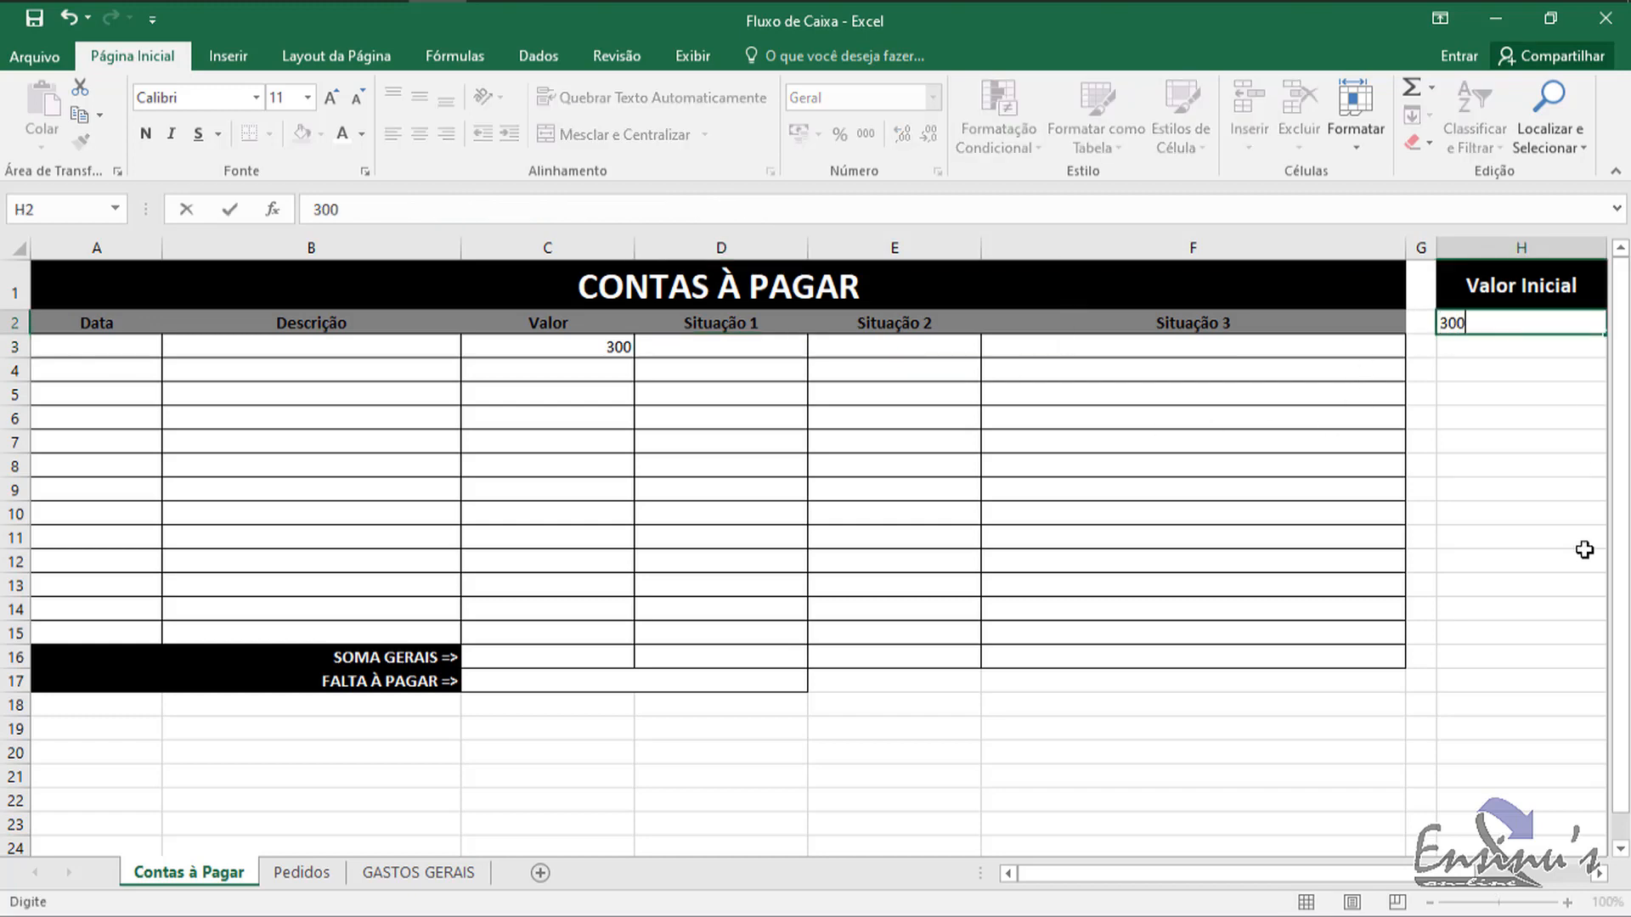
key("Return")
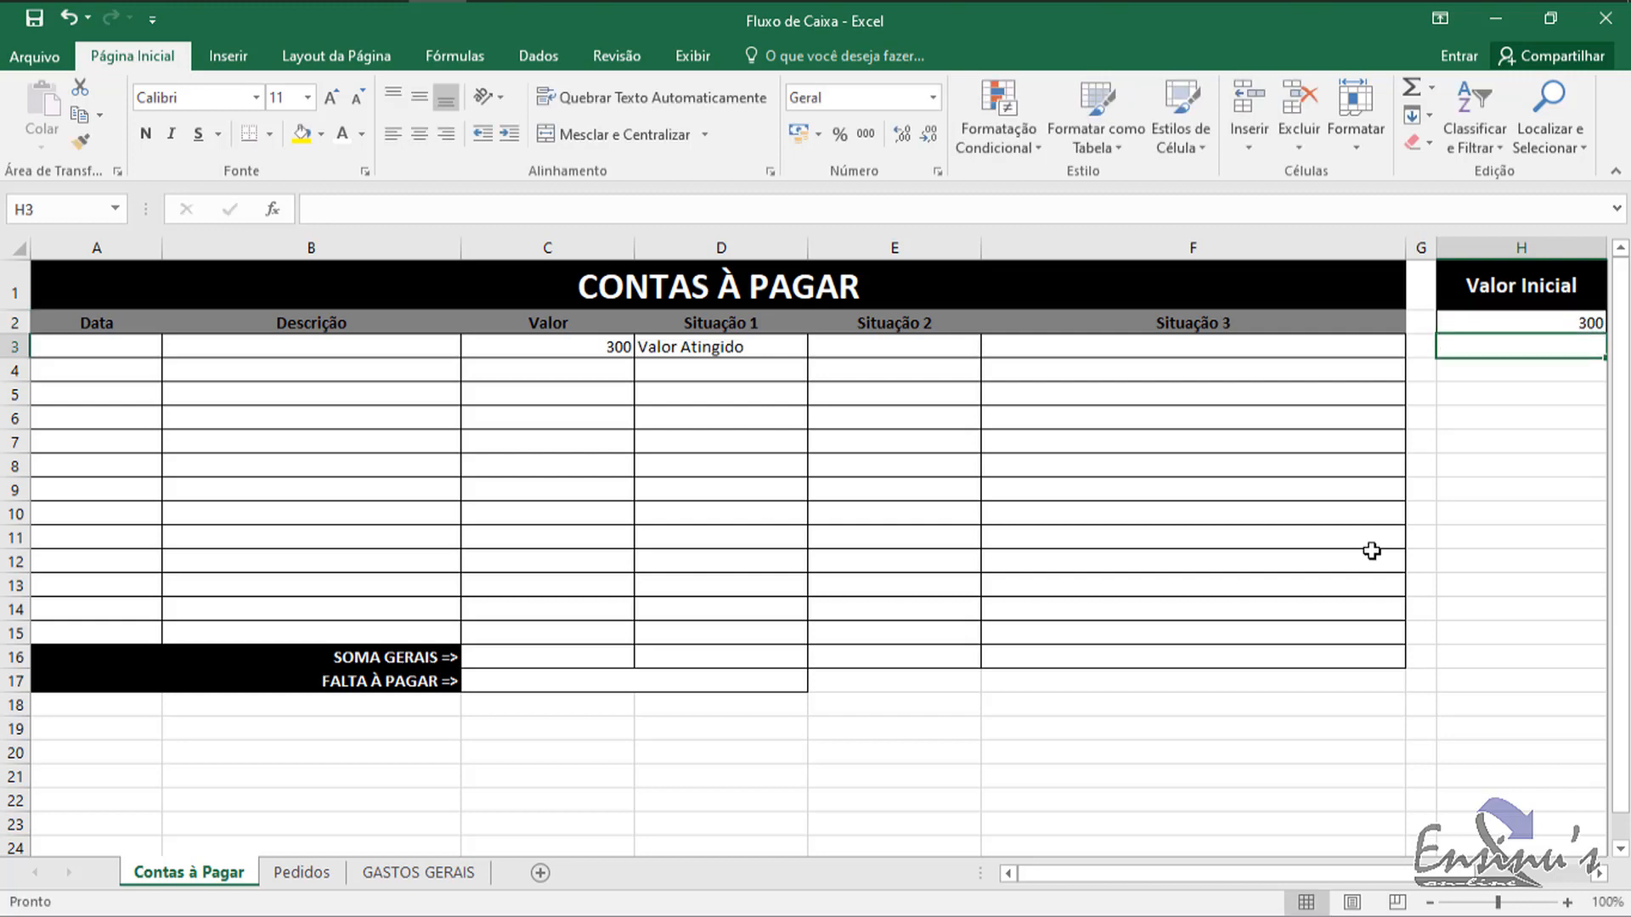
left_click(721, 348)
Step: Test the D3 formula with Valor Inicial amounts of 299 and 301 in H2, and clear H2 again
left_click(1492, 323)
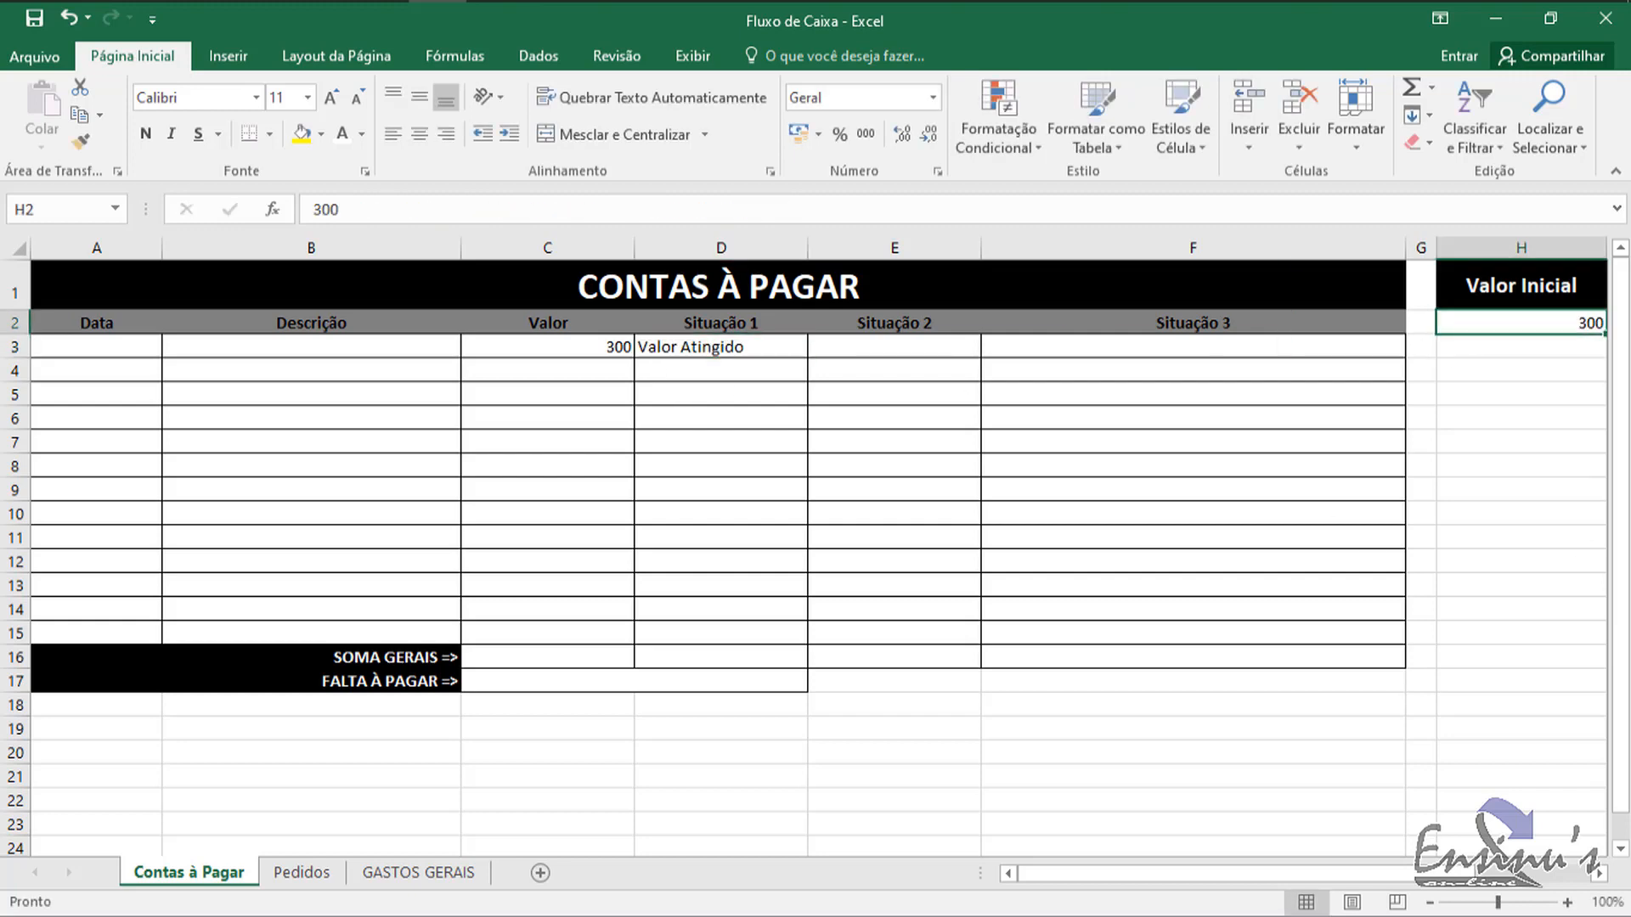
type("299")
key("Return")
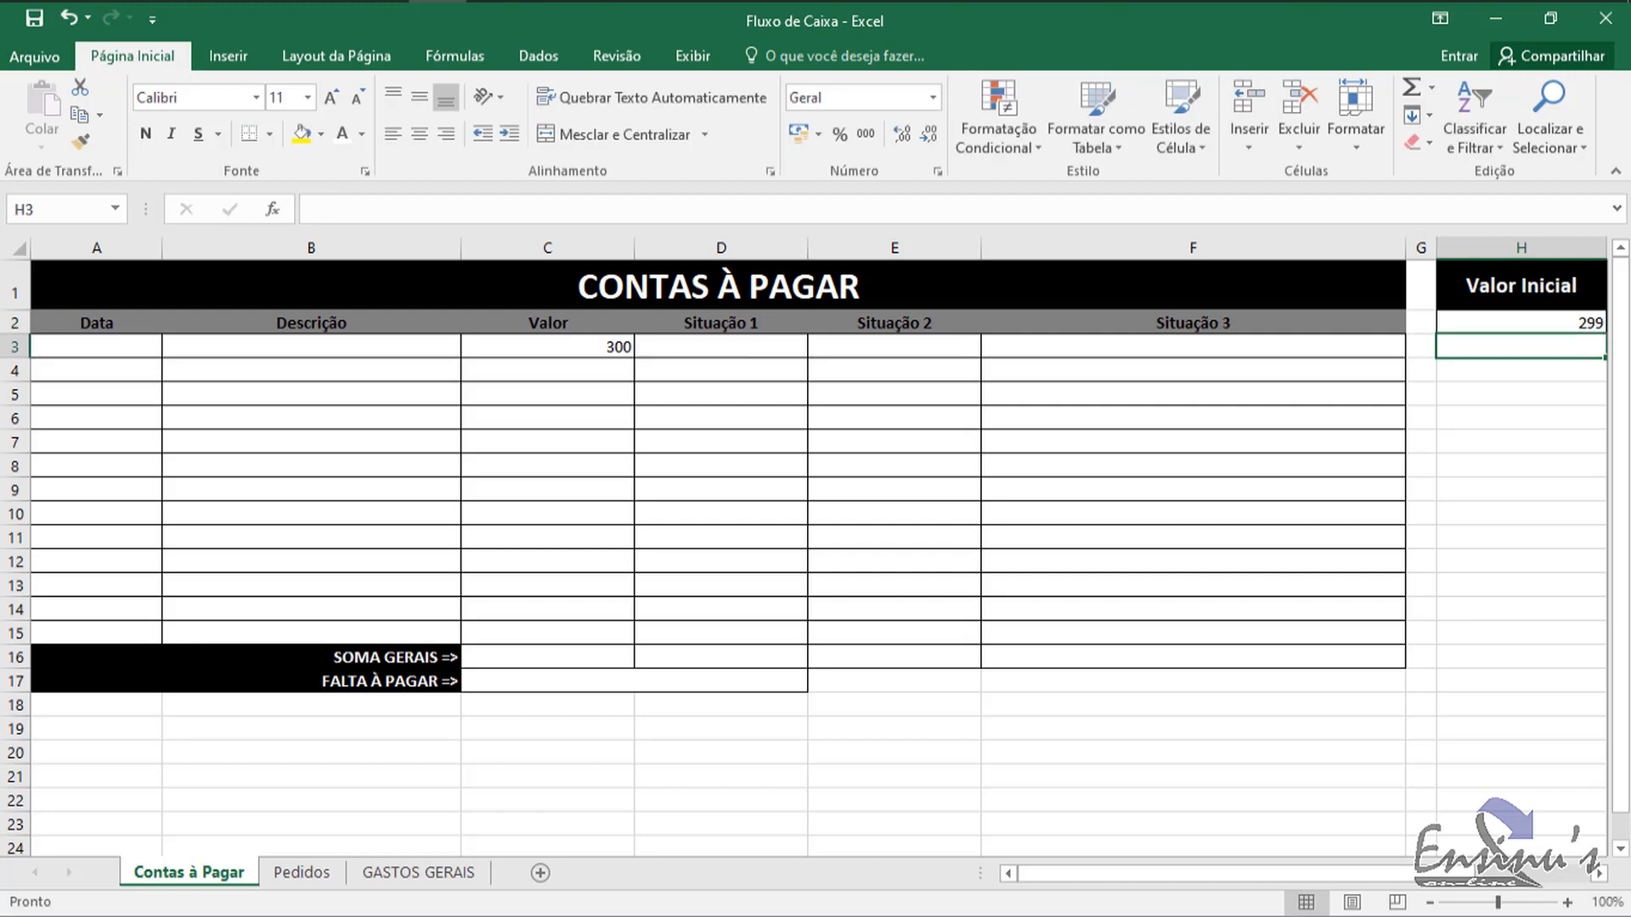
left_click(1563, 321)
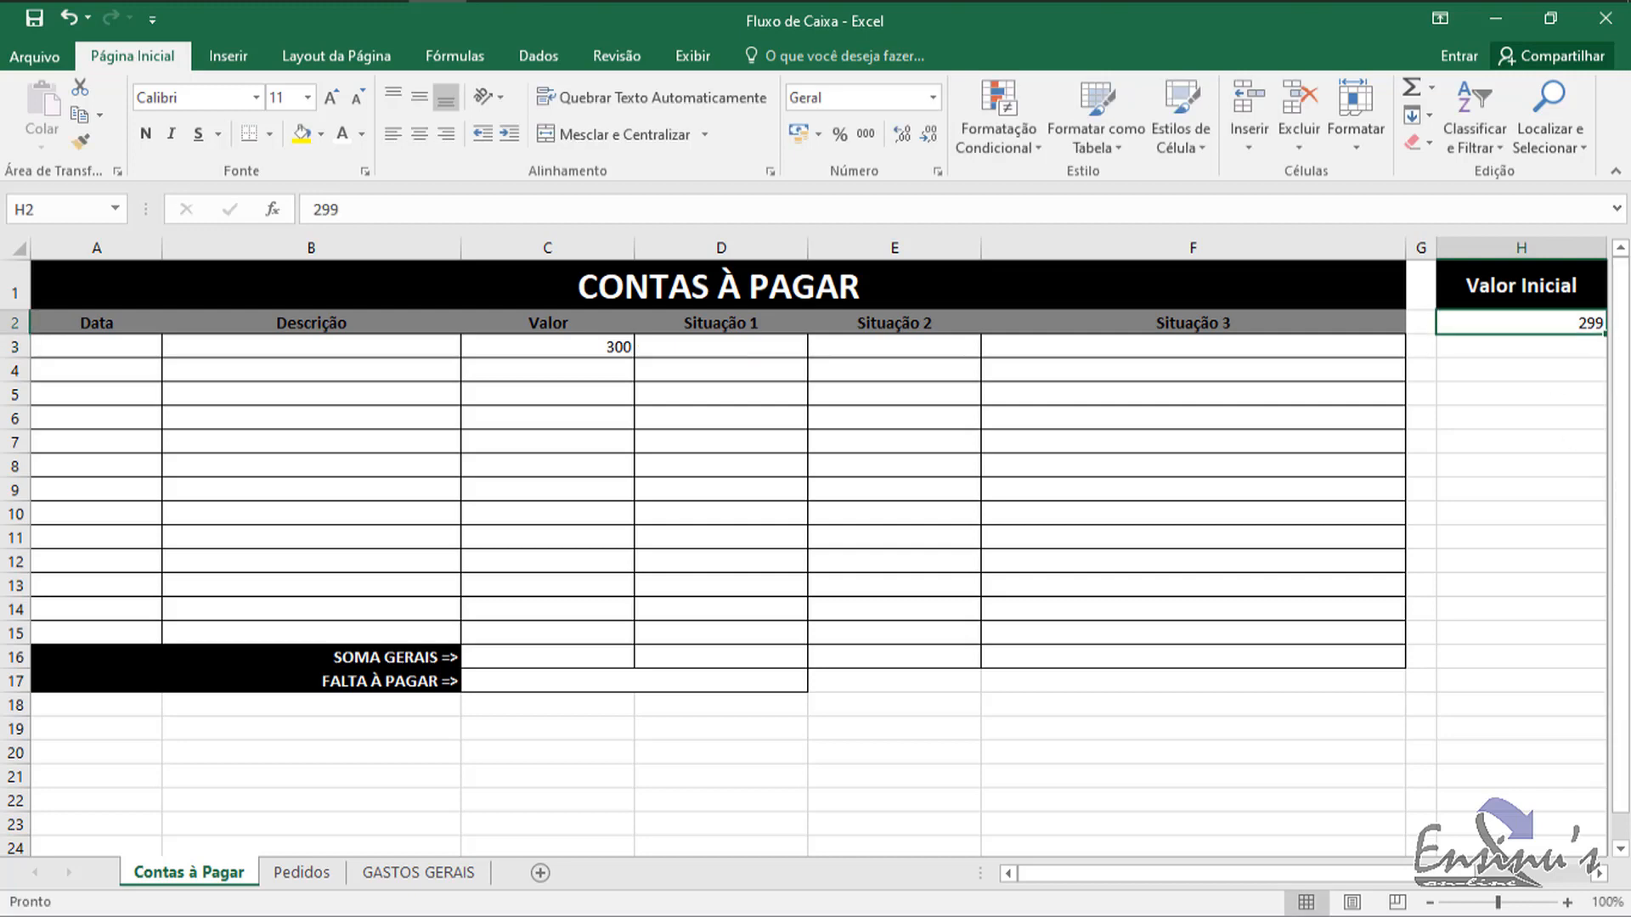
type("301")
key("Return")
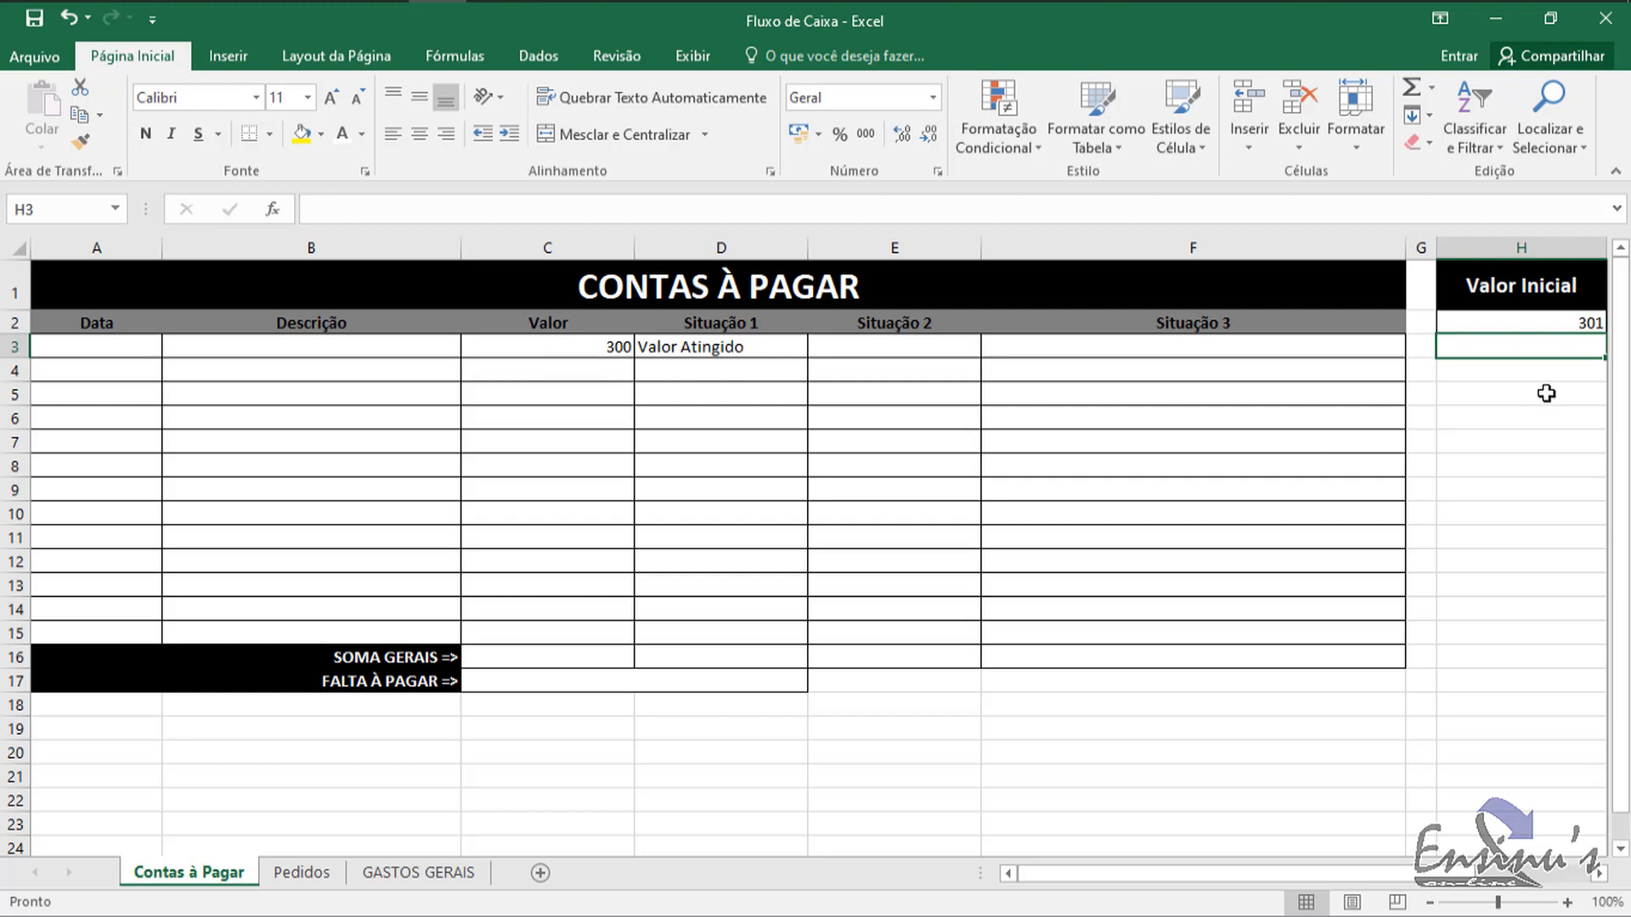
left_click(1563, 321)
key("Delete")
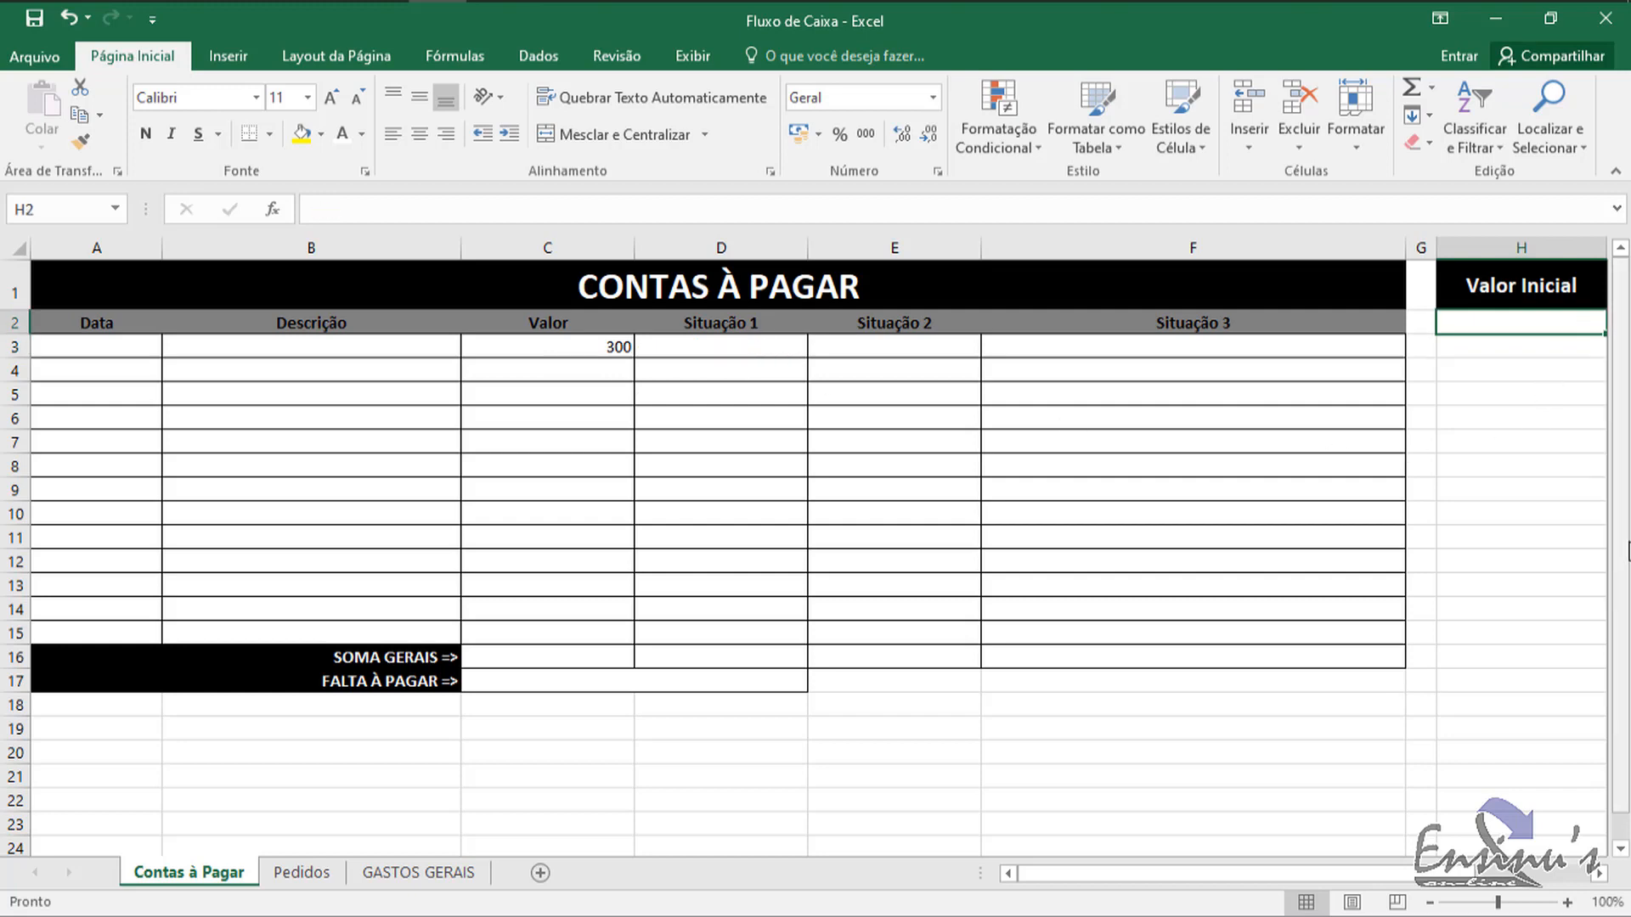
Step: Center the contents of the whole Situação 1 column (column D) horizontally
left_click(736, 248)
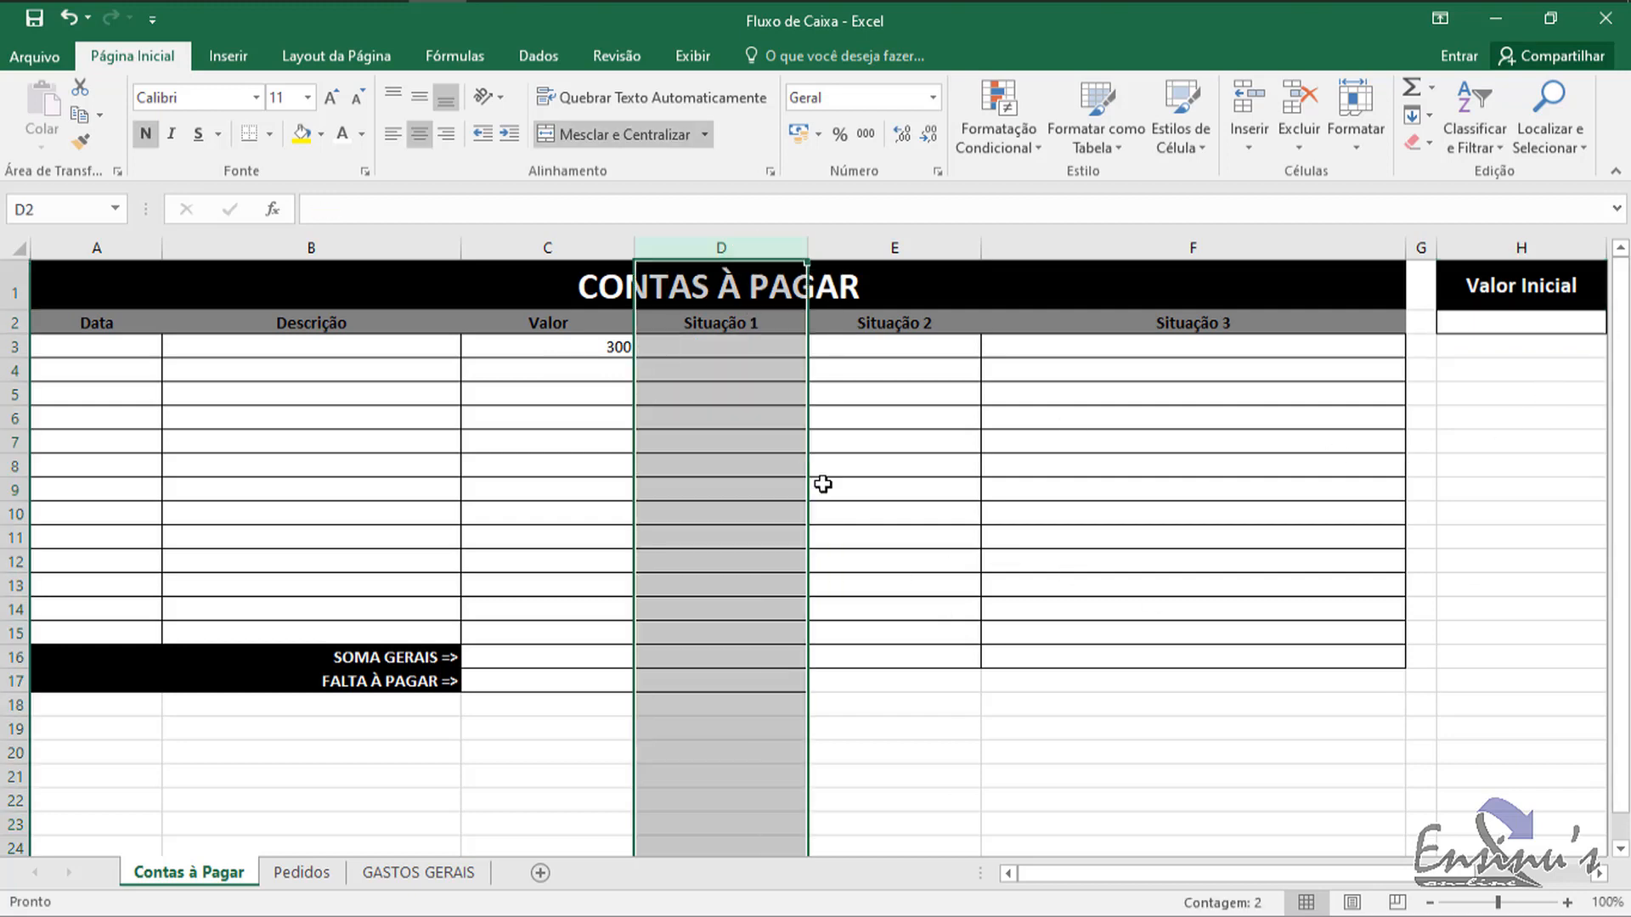
left_click(418, 136)
left_click(418, 135)
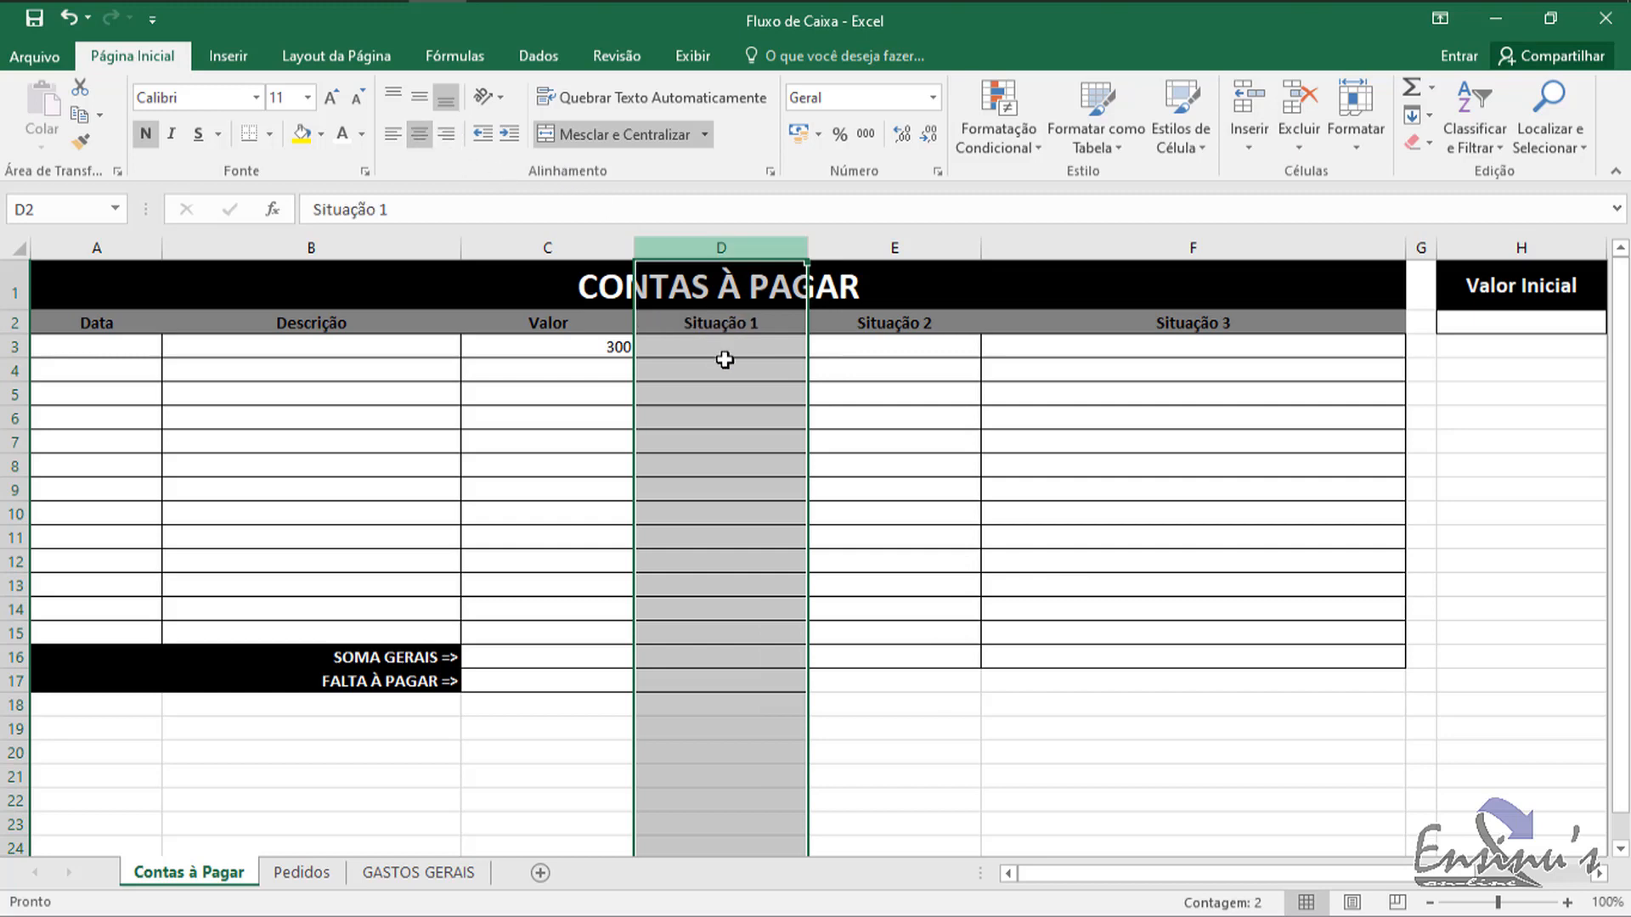
left_click(728, 387)
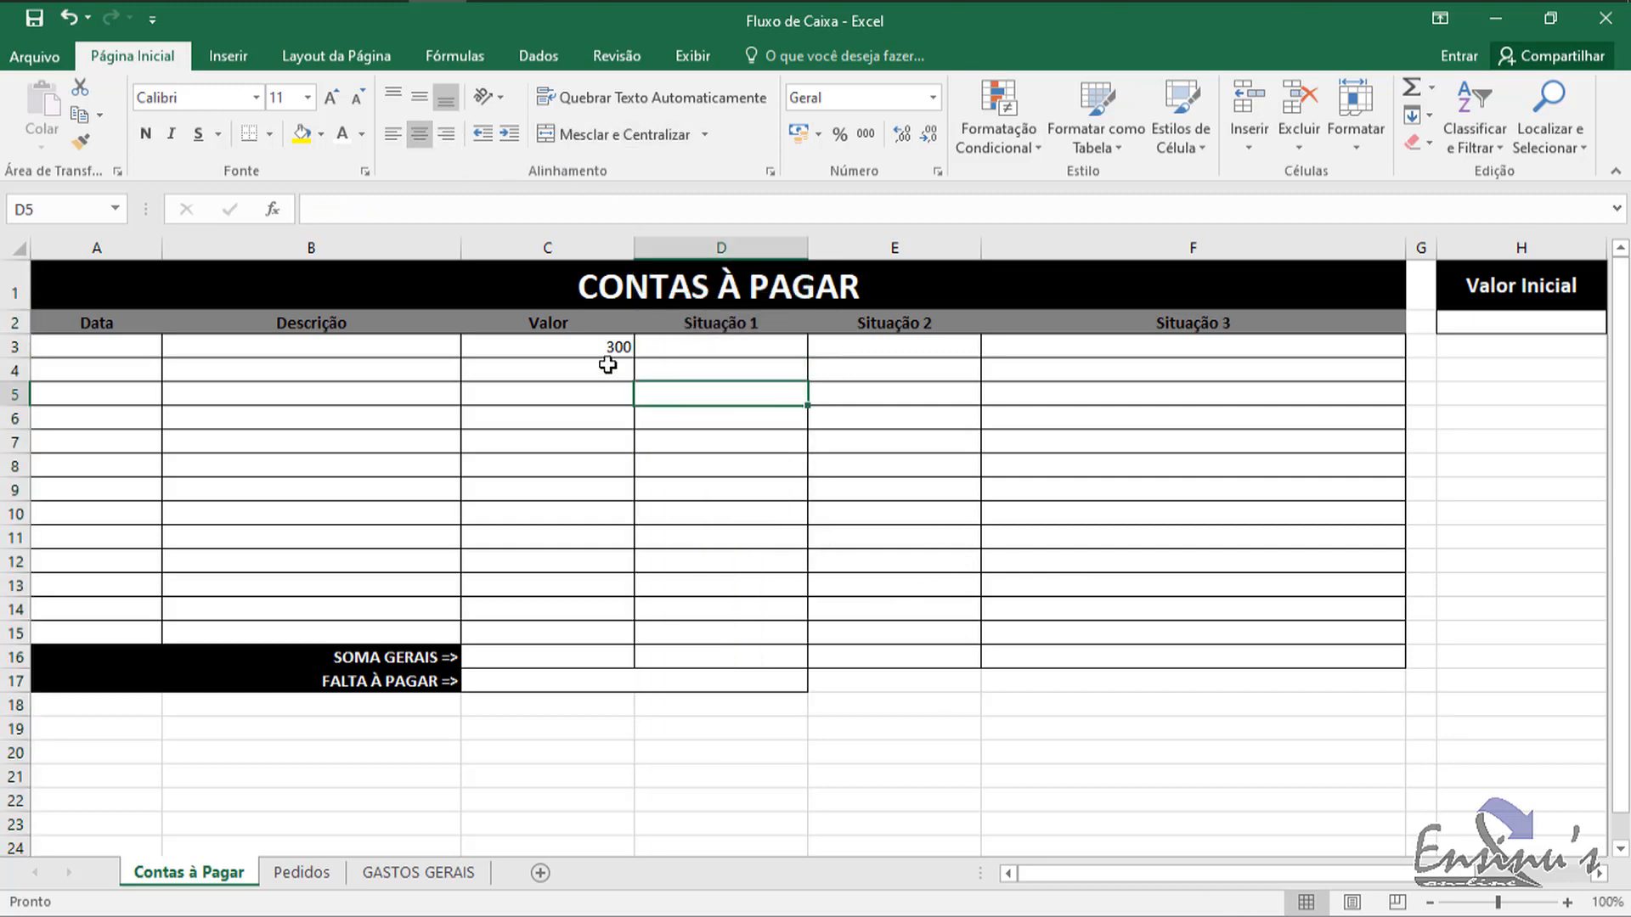
Step: Apply the Contábil number format in R$ to the Valor cells C3 through C15
left_click_drag(594, 346, 546, 628)
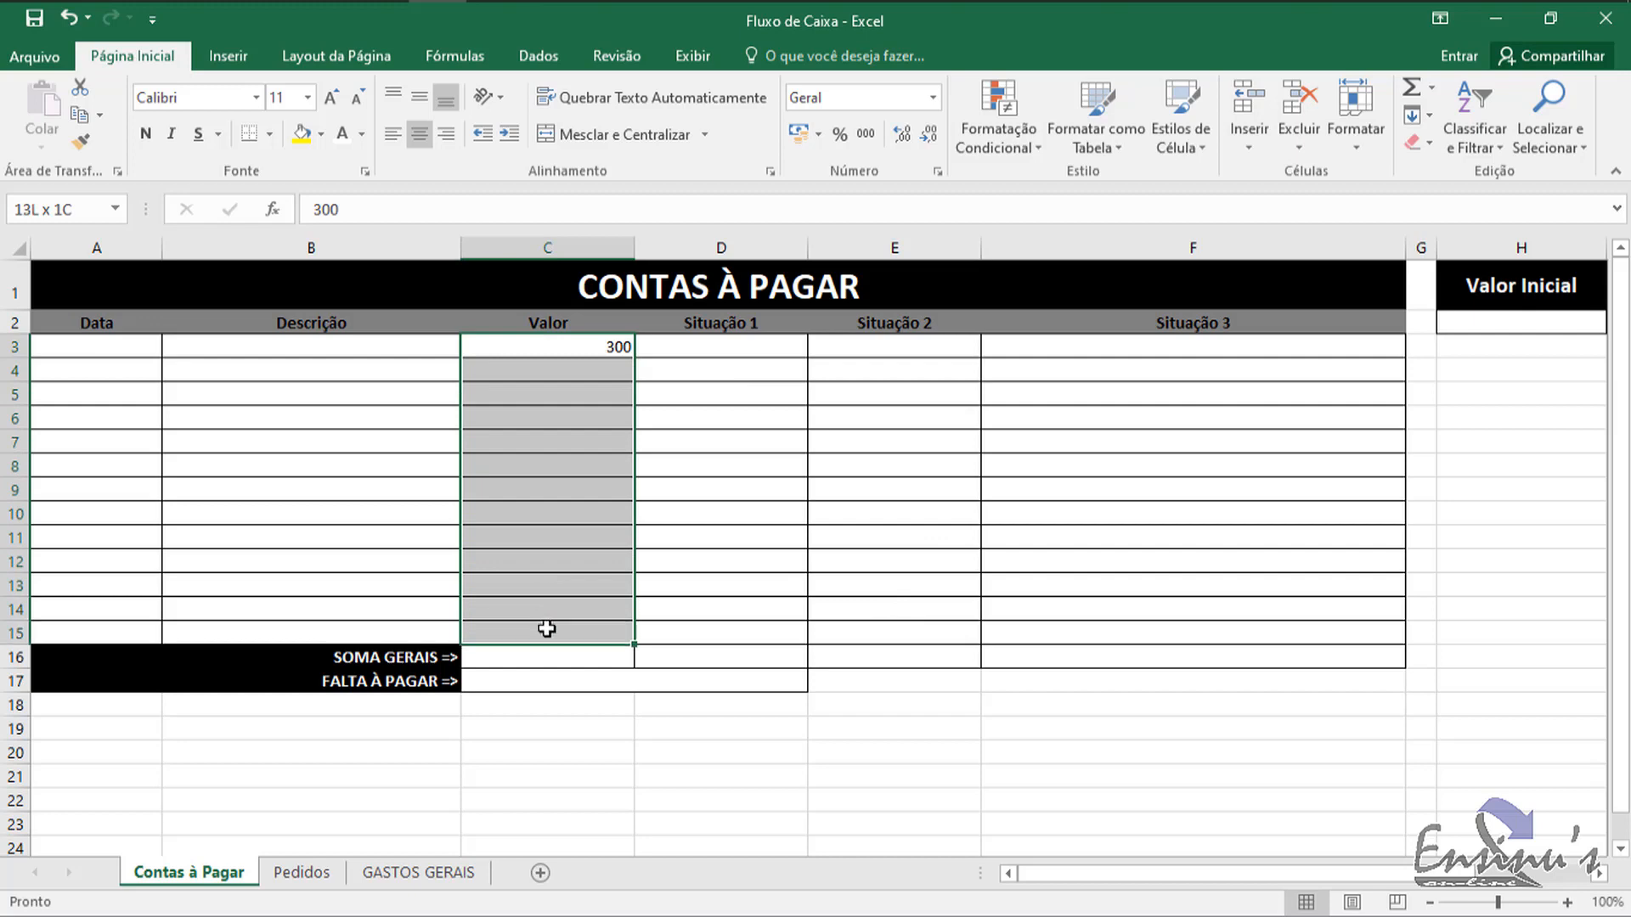
left_click(799, 134)
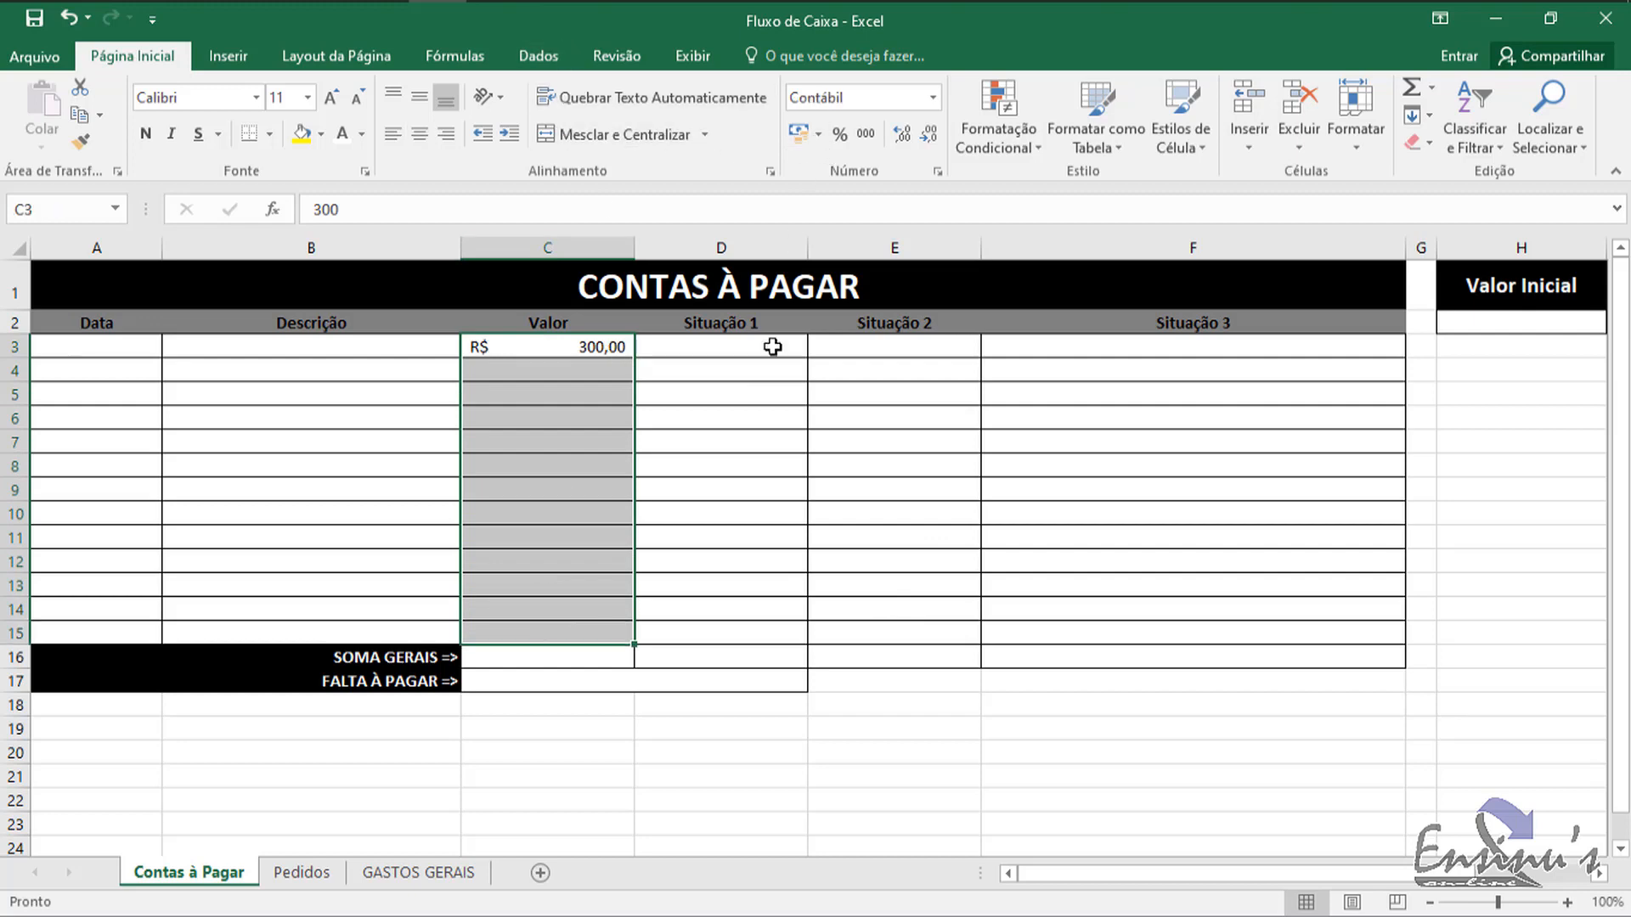
left_click(586, 343)
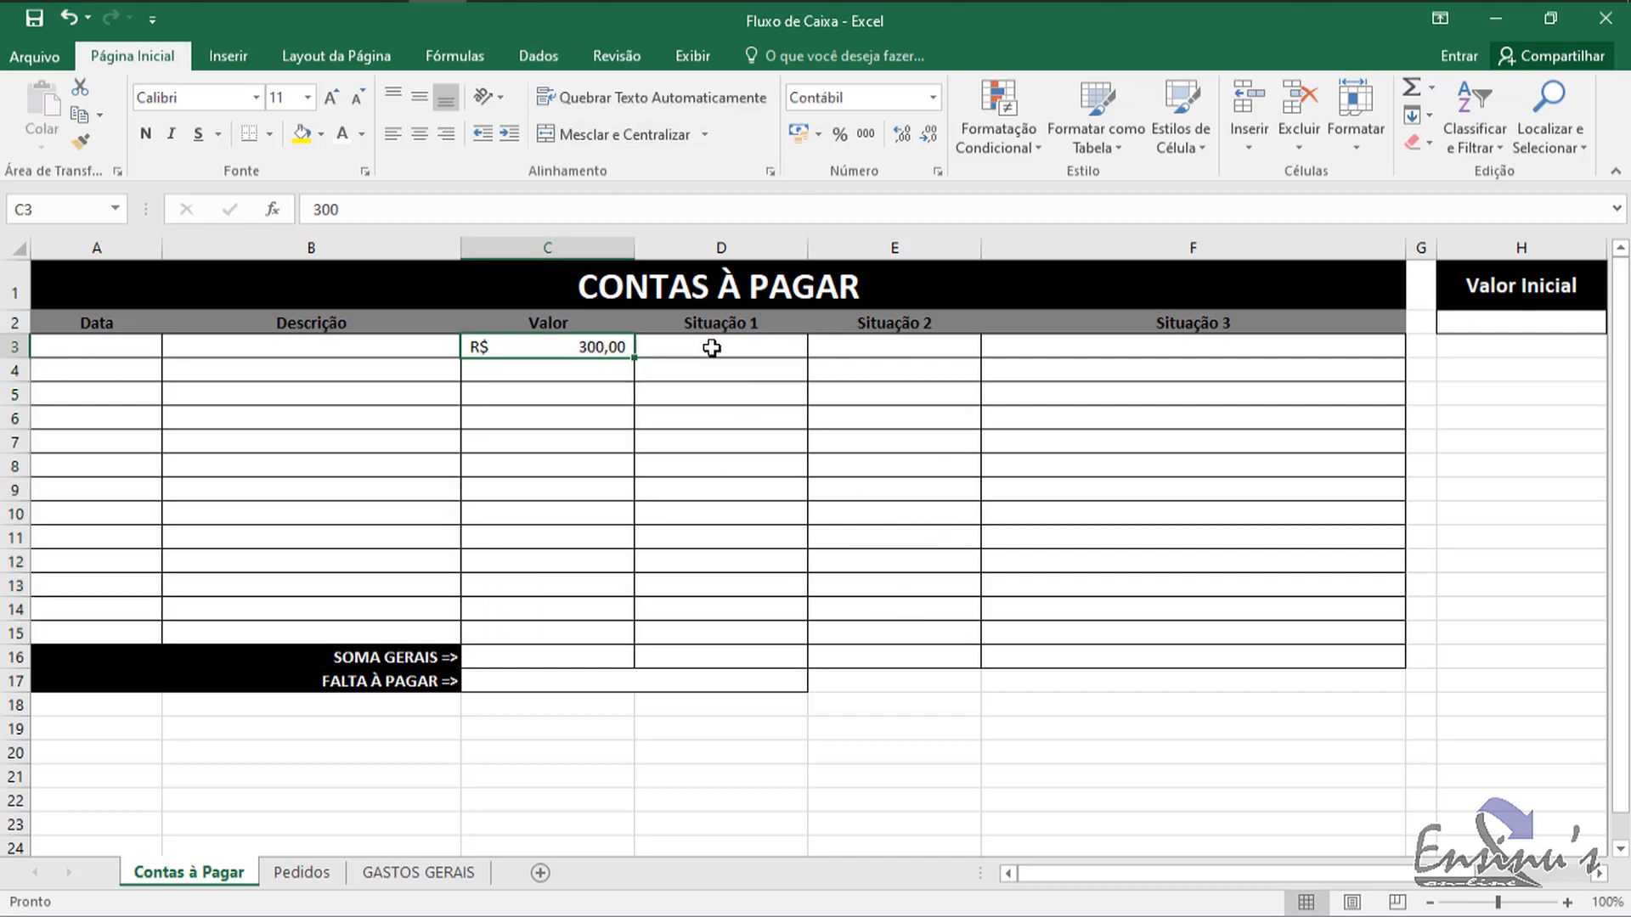
left_click(680, 351)
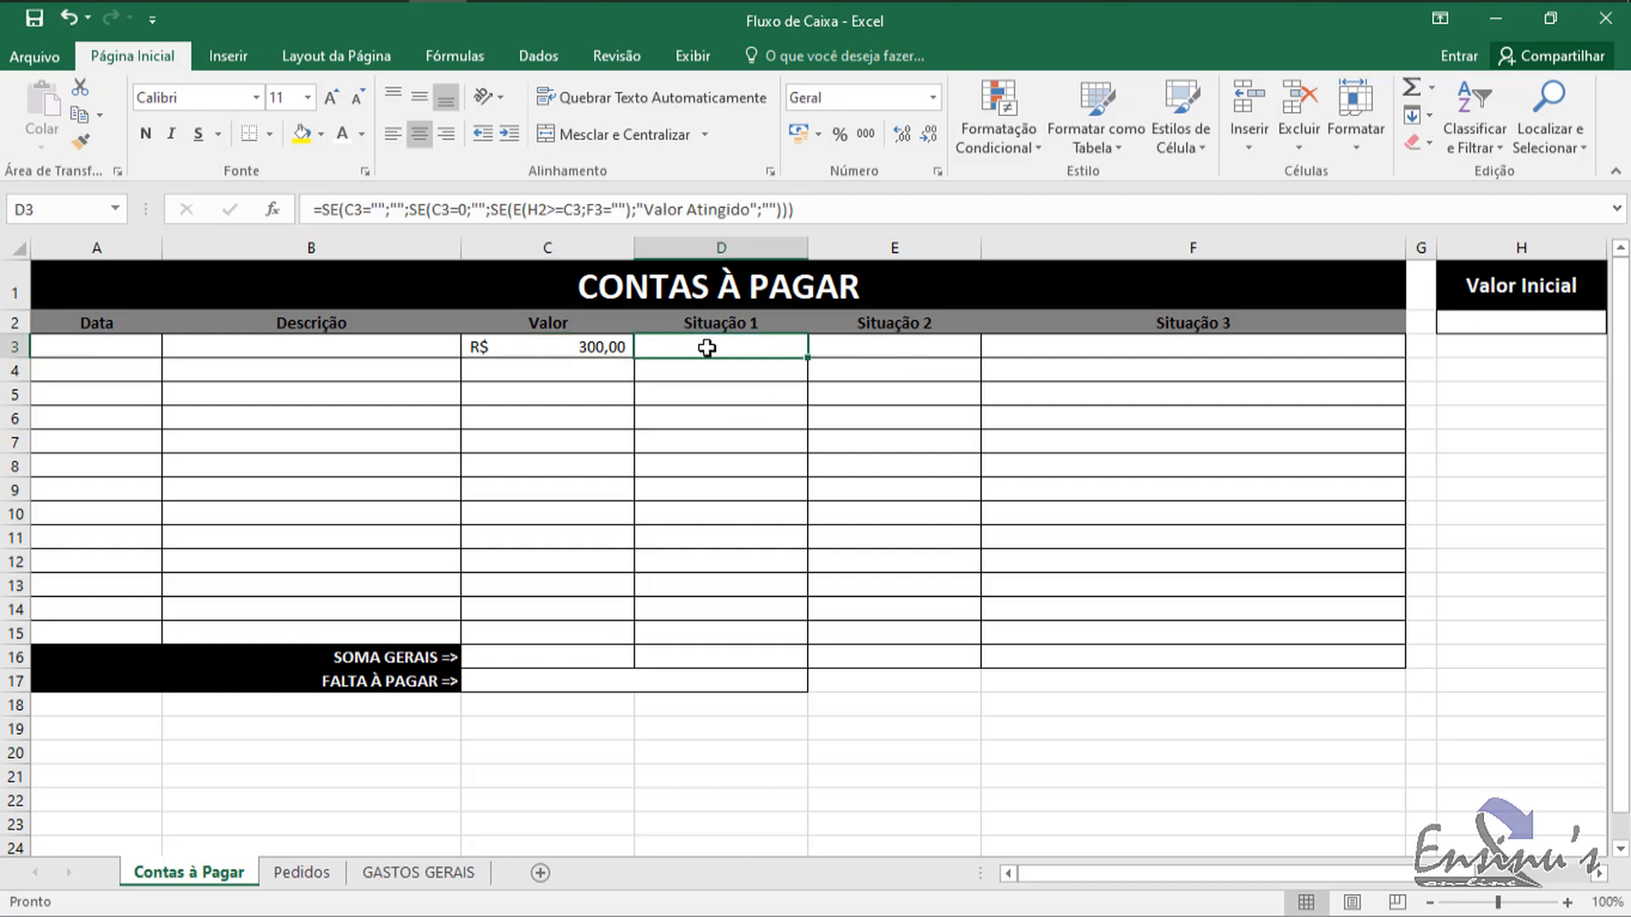
left_click(613, 346)
Step: Fill in the first bill's Data in A3 as 10/03/2021 and its Descrição in B3 as Luz
left_click(120, 346)
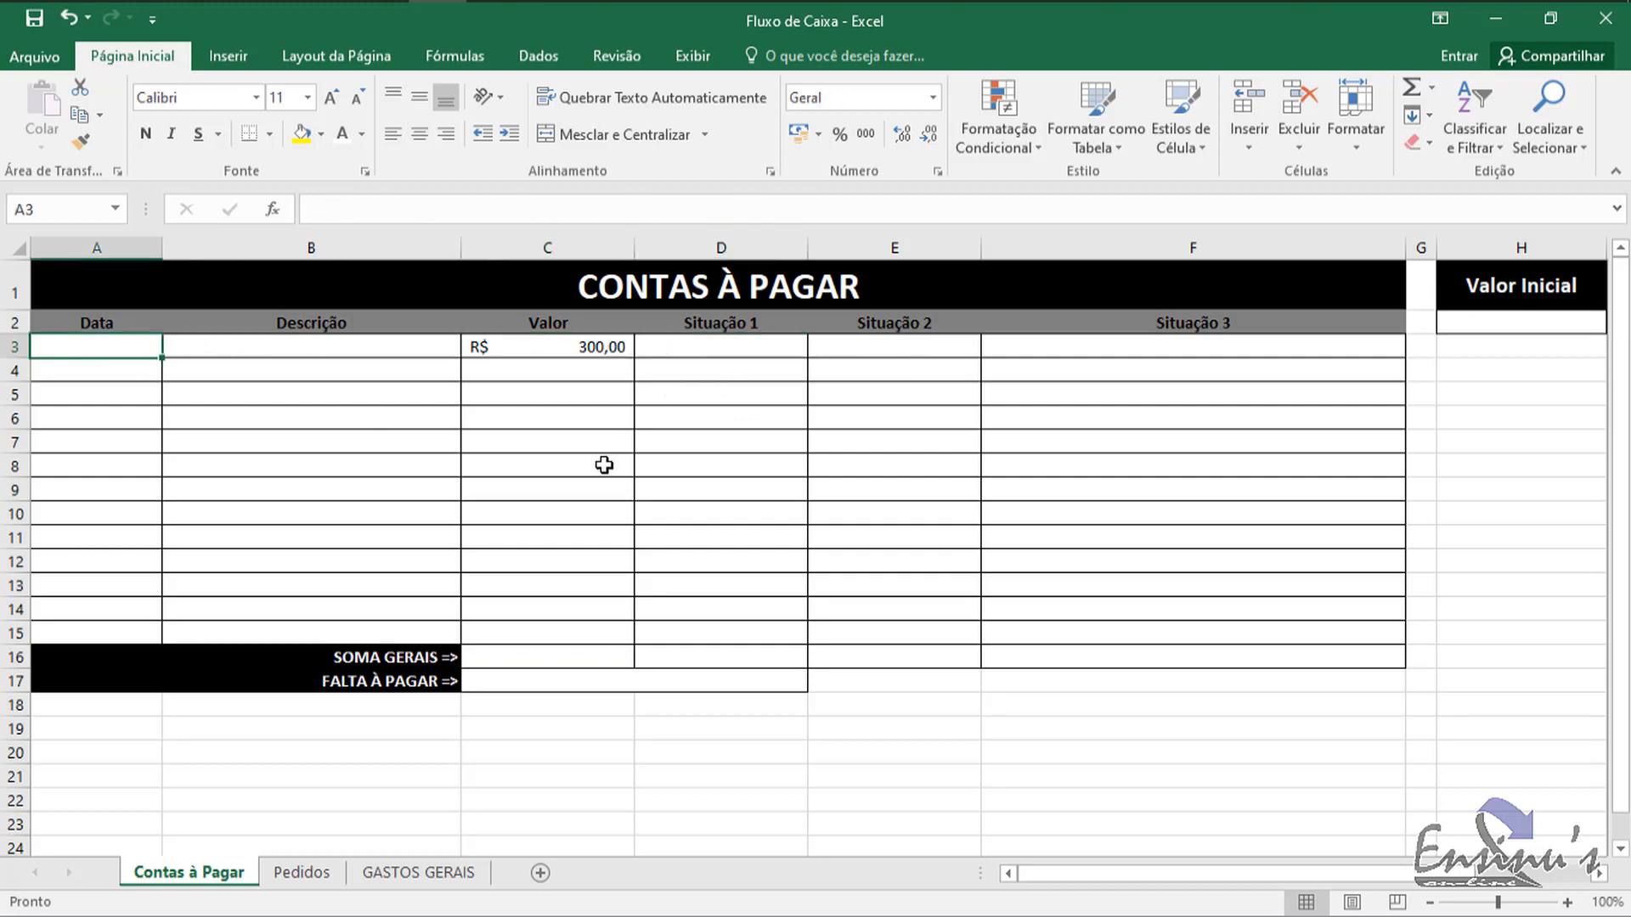
type("05")
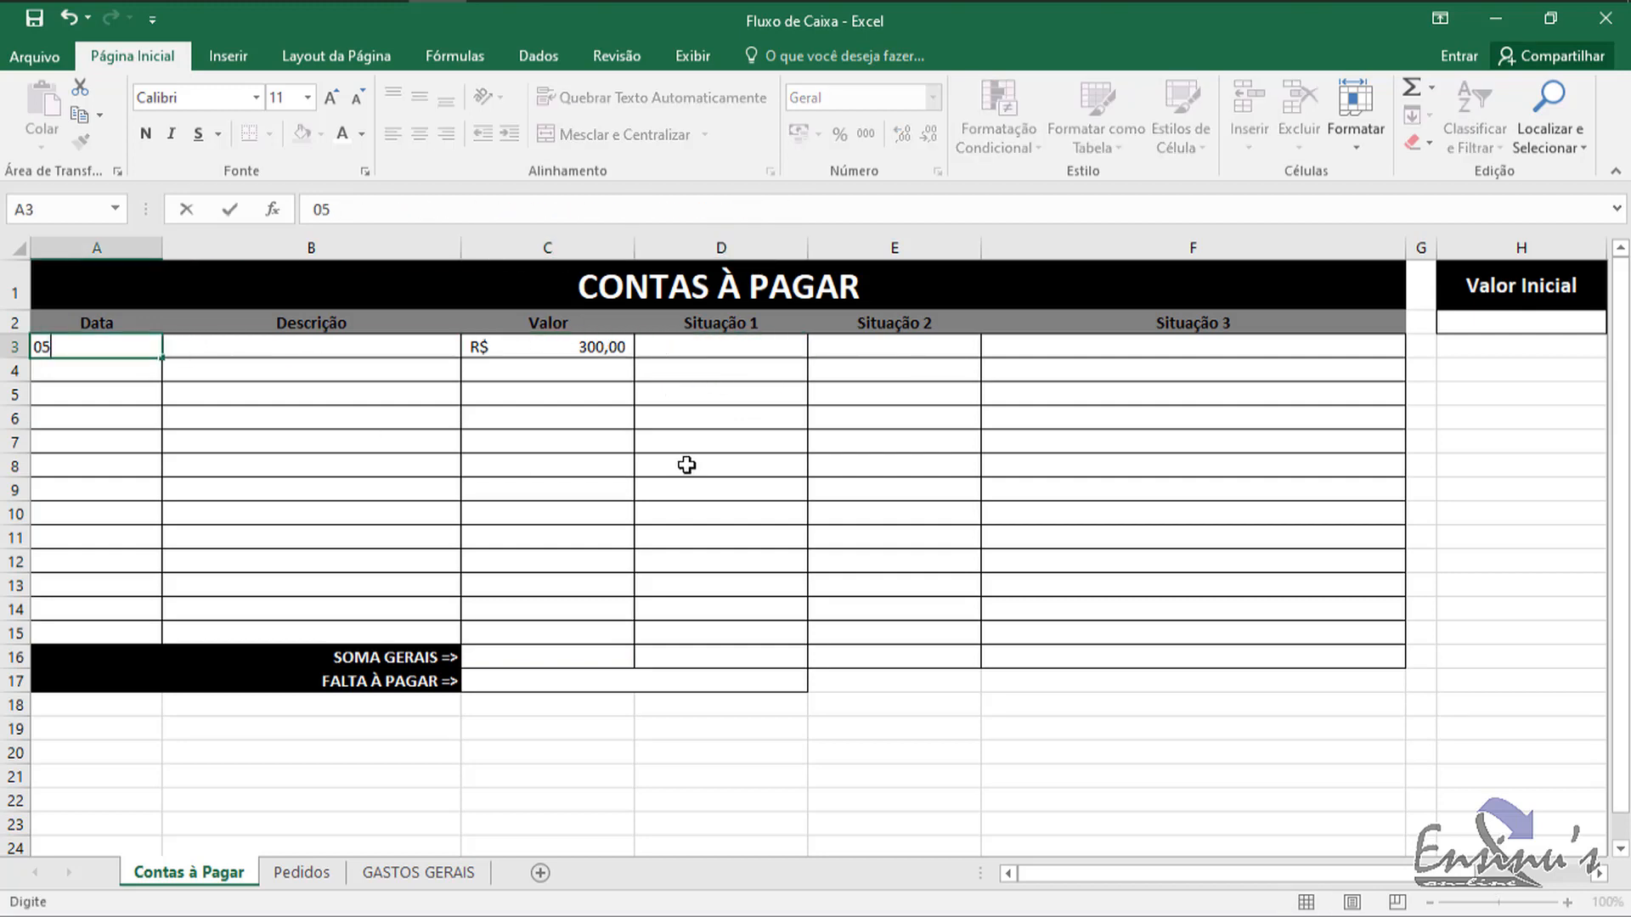
type("/")
key("BackSpace")
key("BackSpace")
key("BackSpace")
type("10/03/2021")
key("Tab")
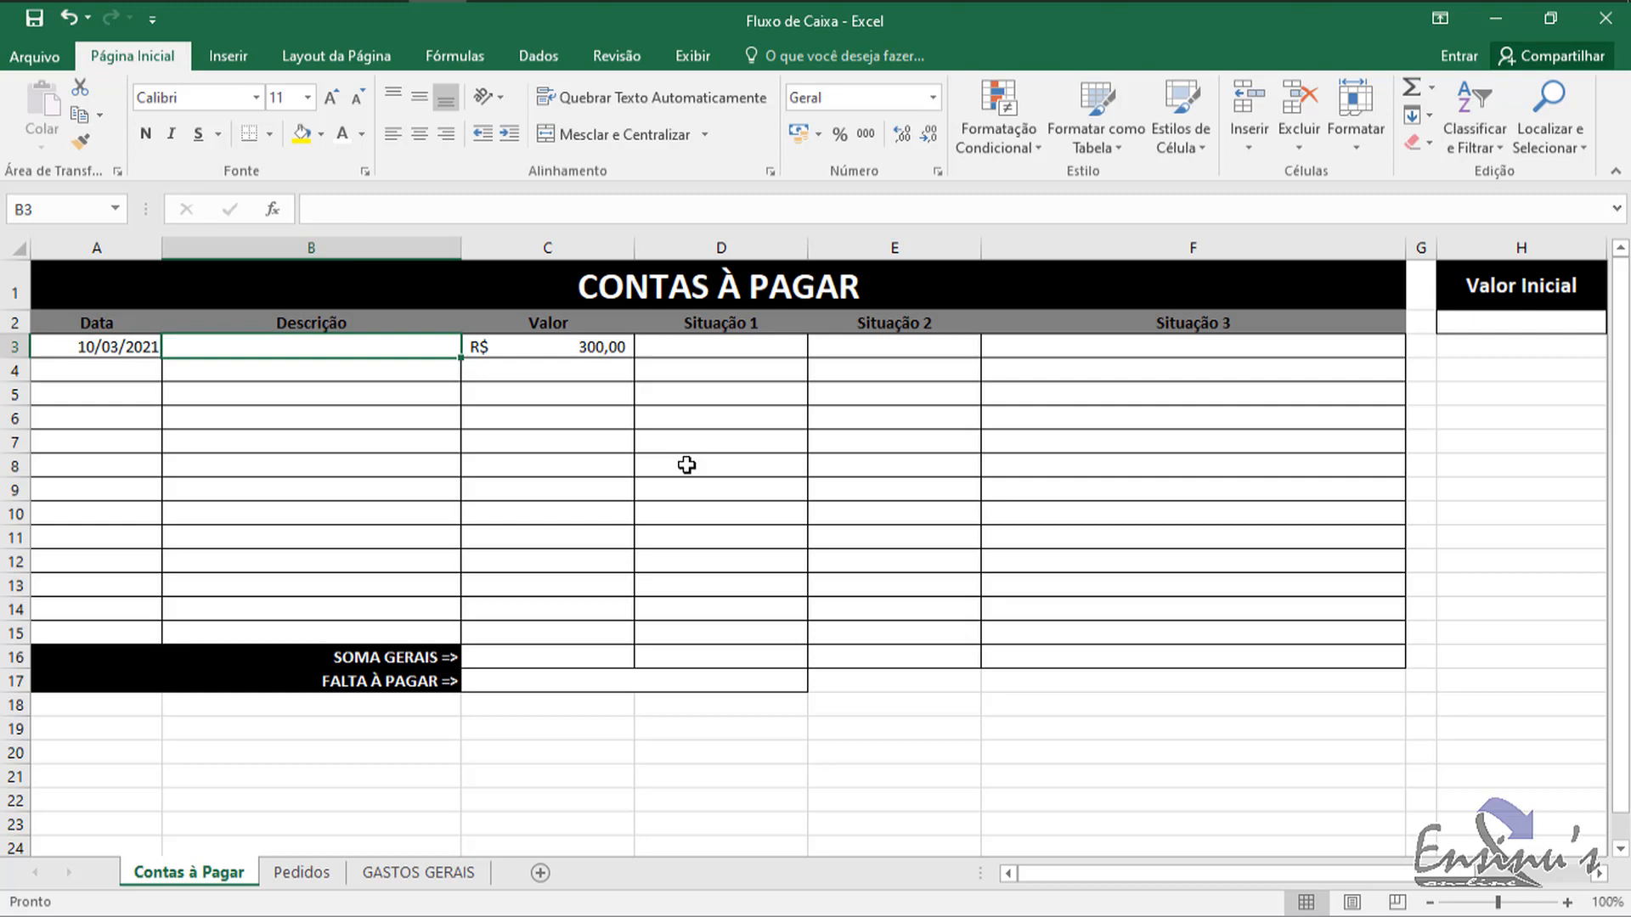
type("Luz")
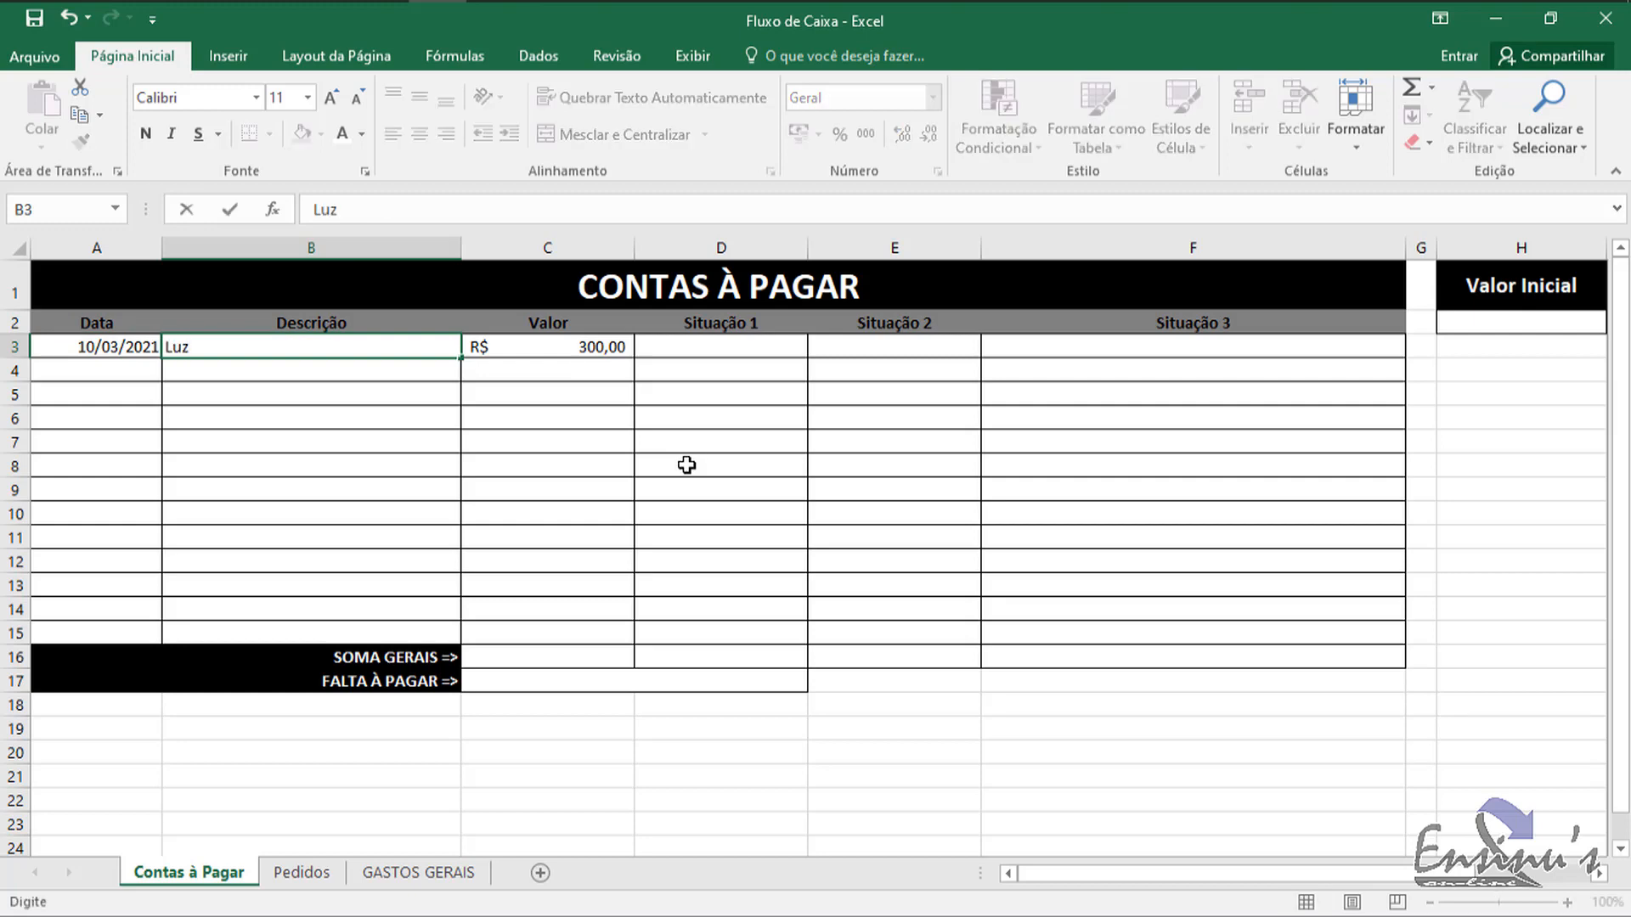
key("Tab")
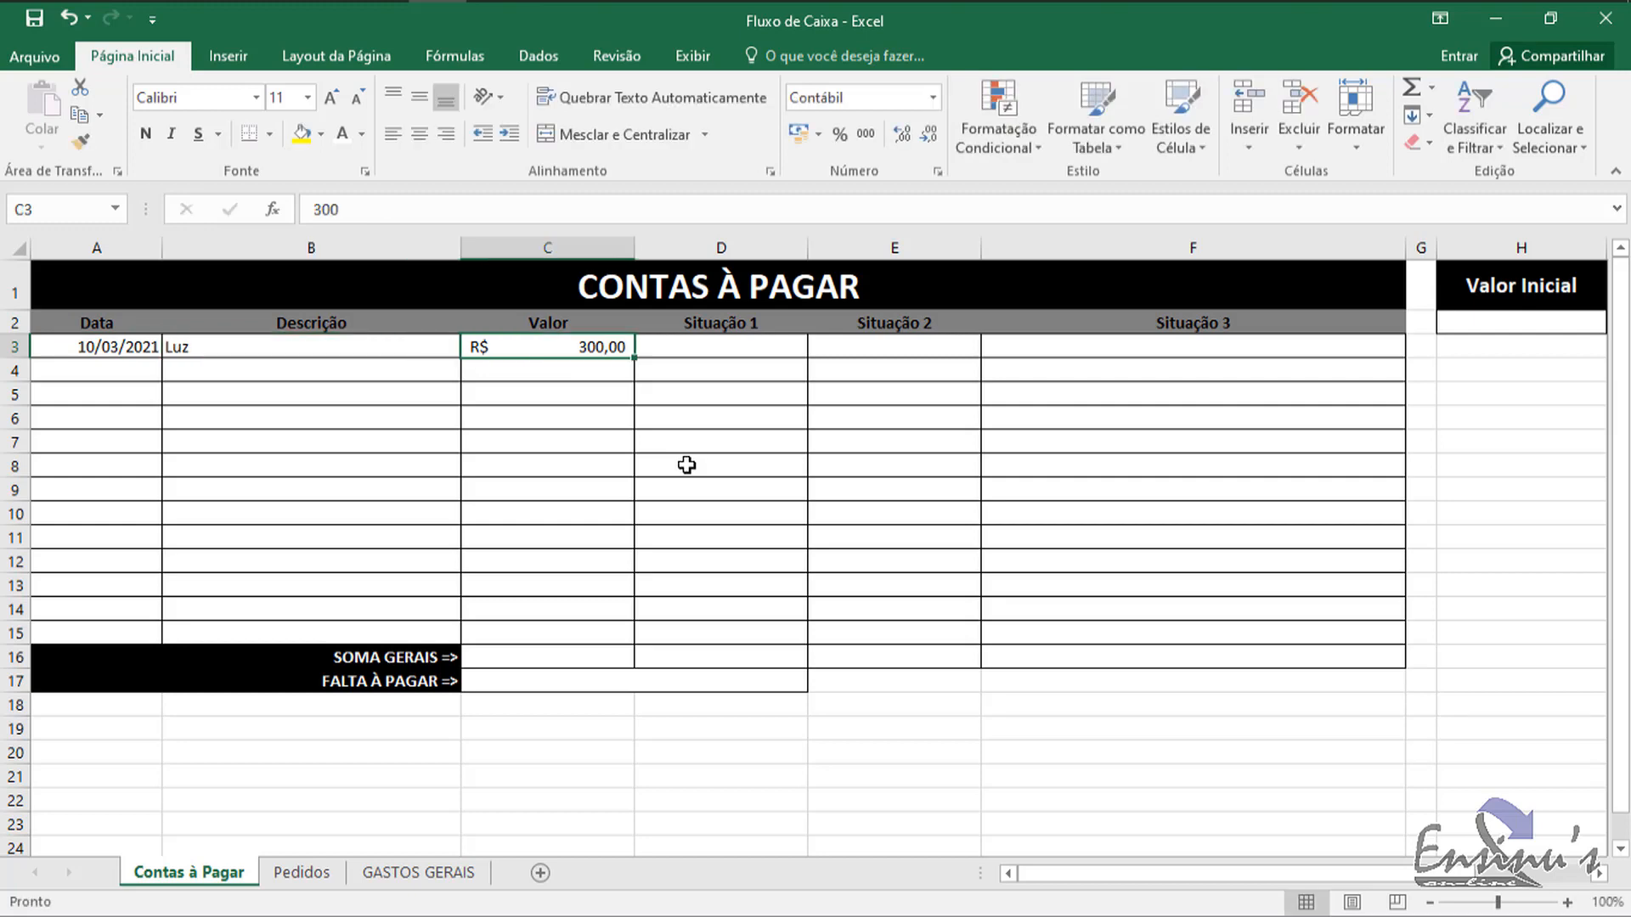
key("Tab")
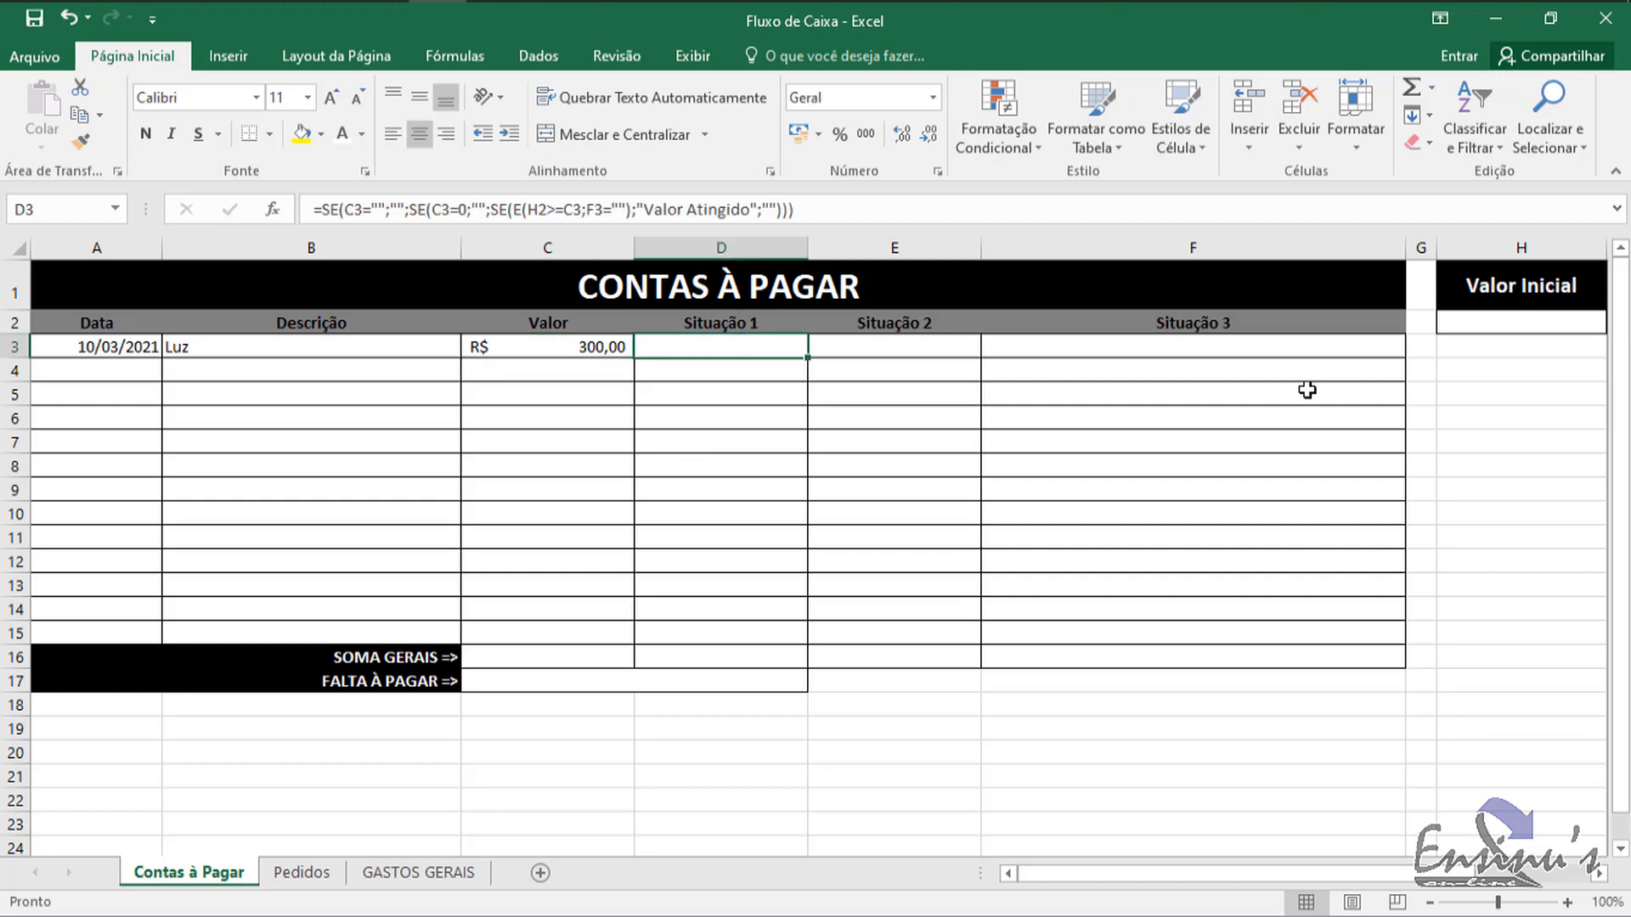
Step: Enter 500 as the Valor Inicial in cell H2
left_click(1539, 322)
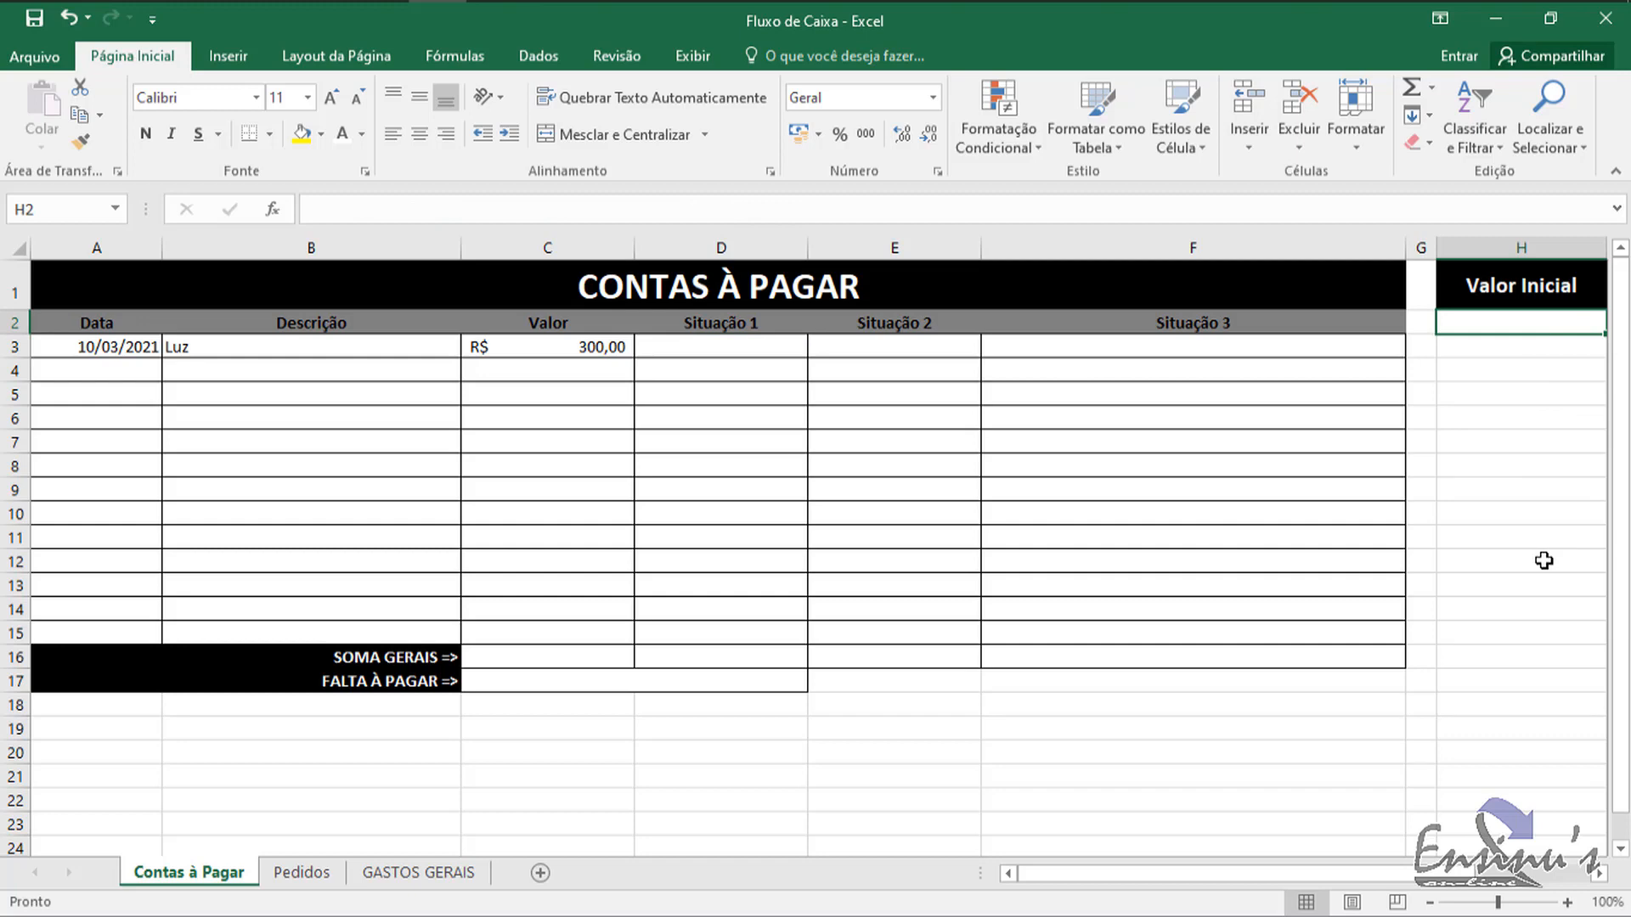
type("500")
key("Return")
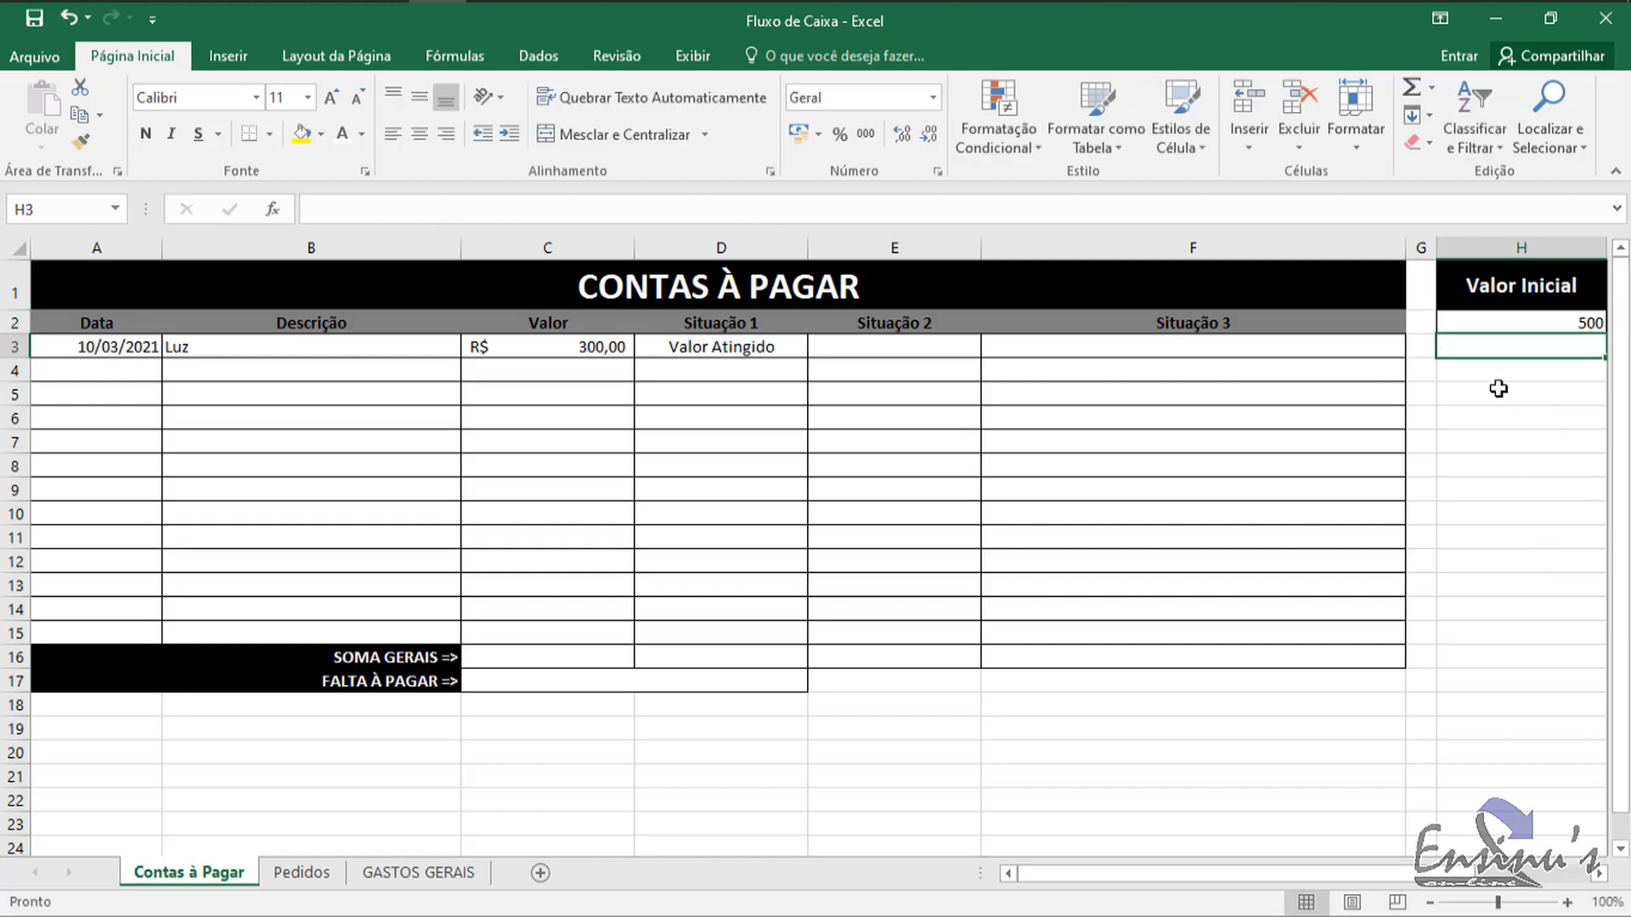
Step: Examine how the Luz bill's Situação 1 formula relates Valor Inicial to Valor, and compare it with the empty Situação 2 cell E3
left_click(1567, 318)
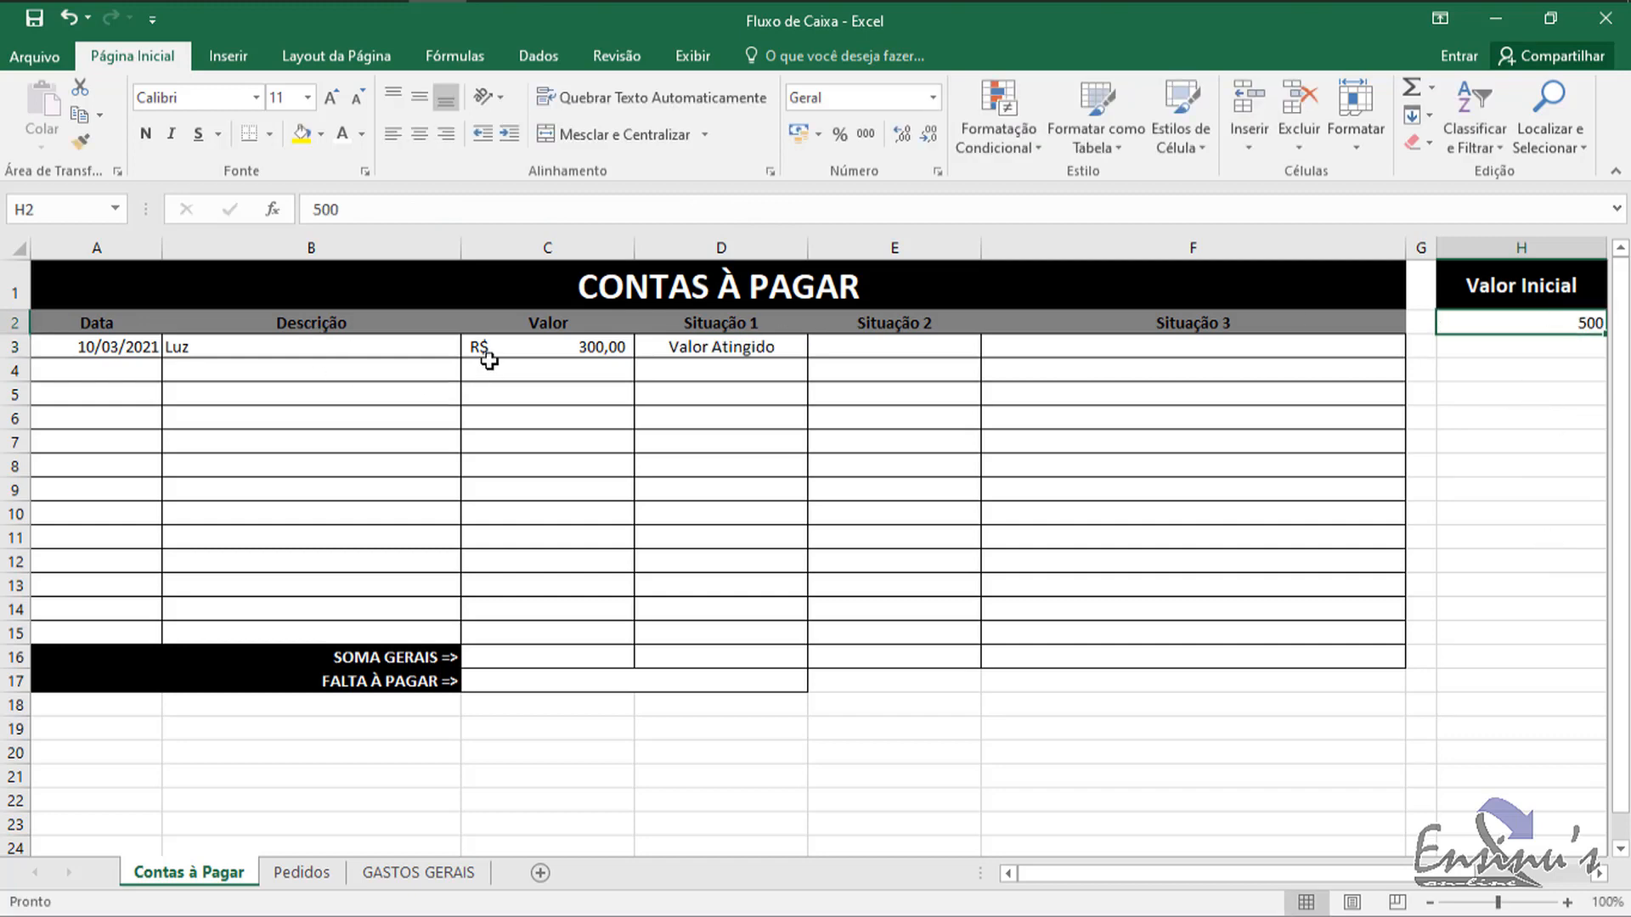
left_click(720, 351)
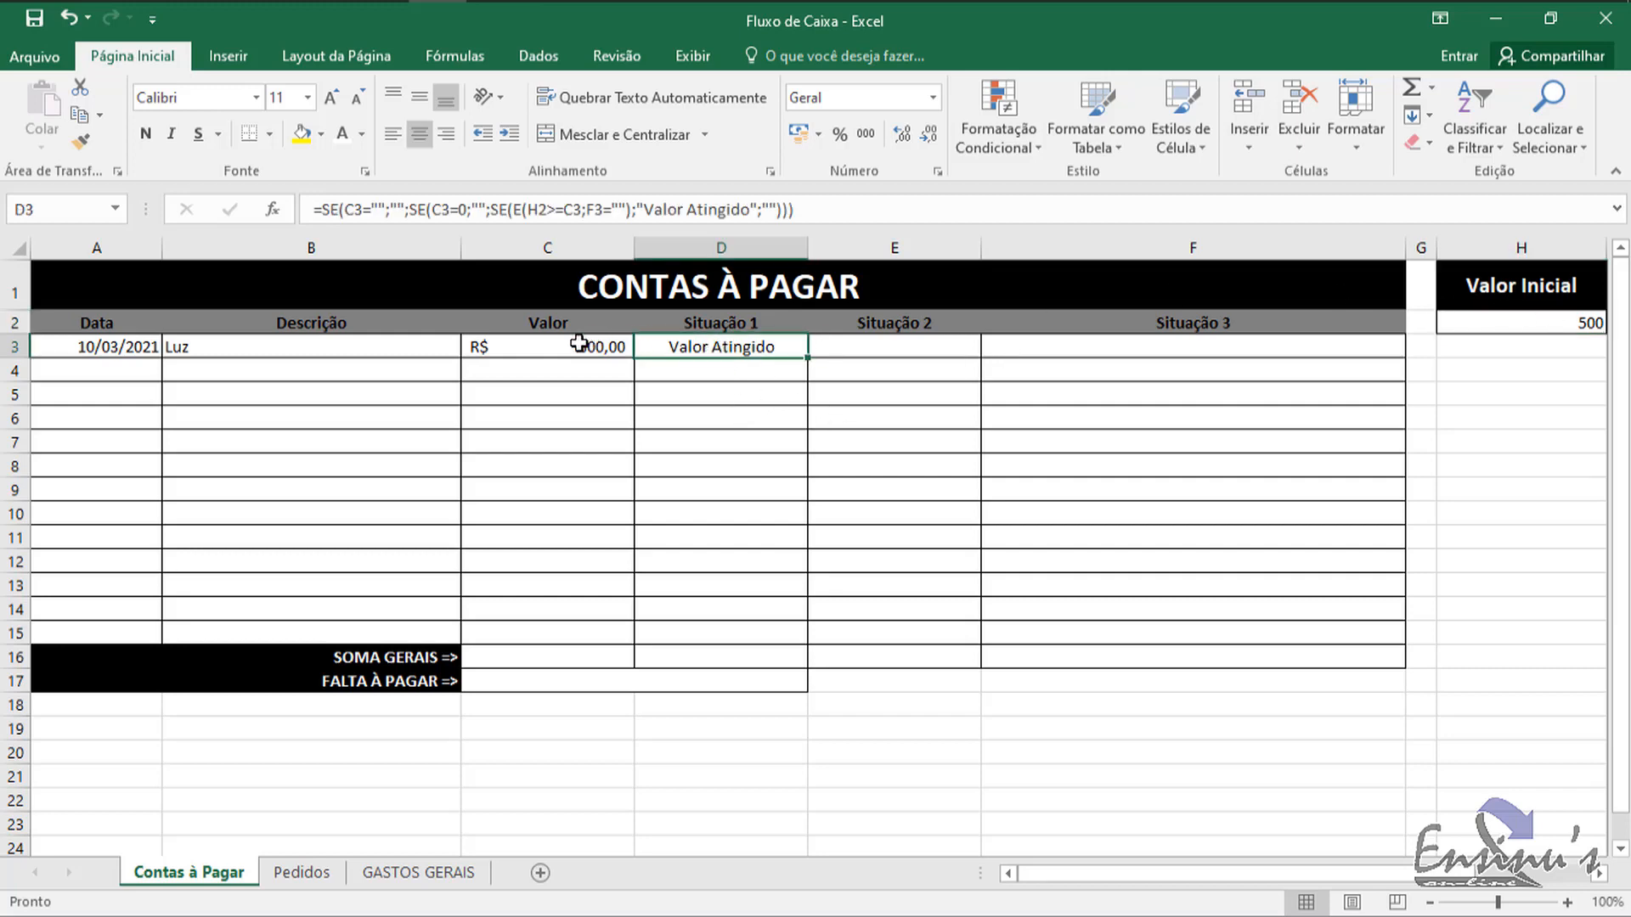
left_click(535, 344)
left_click(1529, 324)
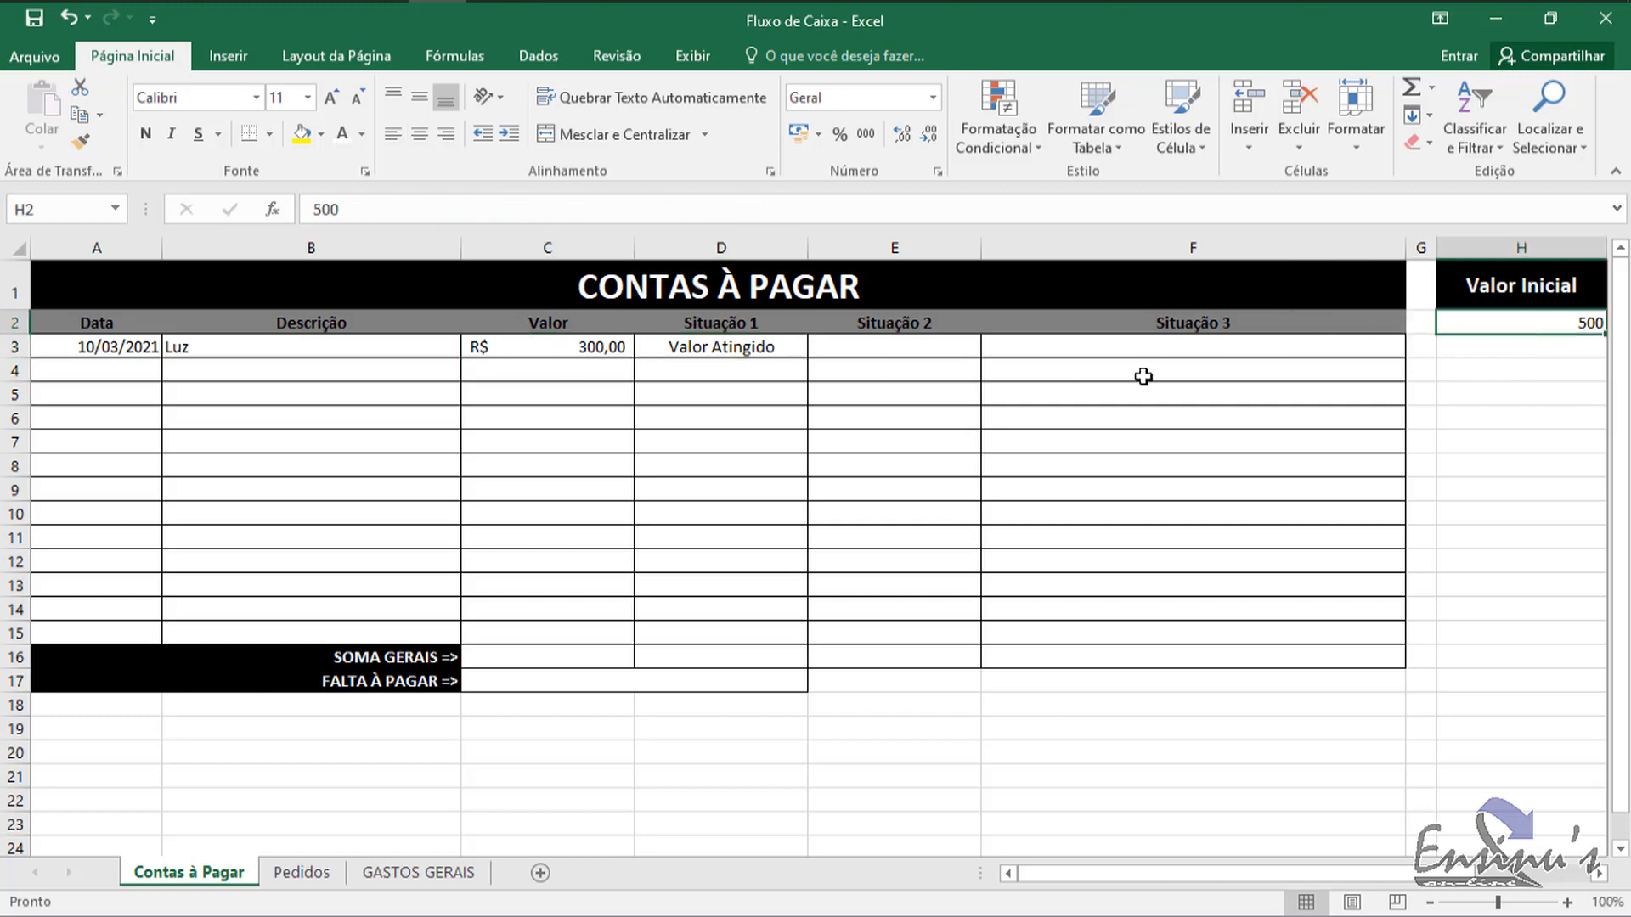
left_click(728, 352)
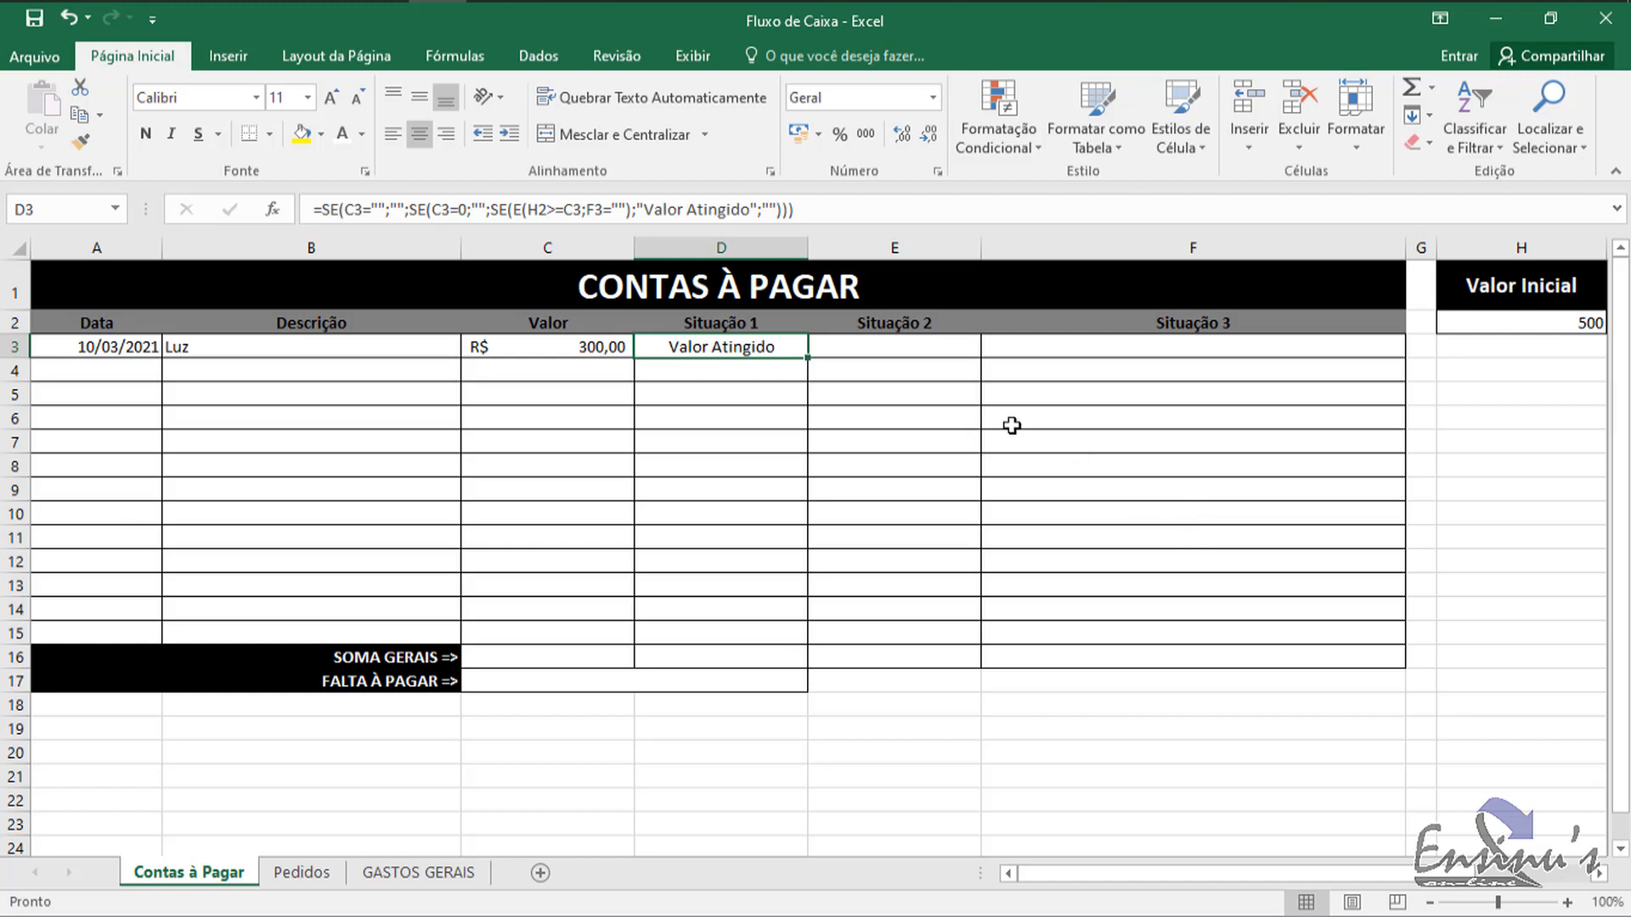
left_click(923, 353)
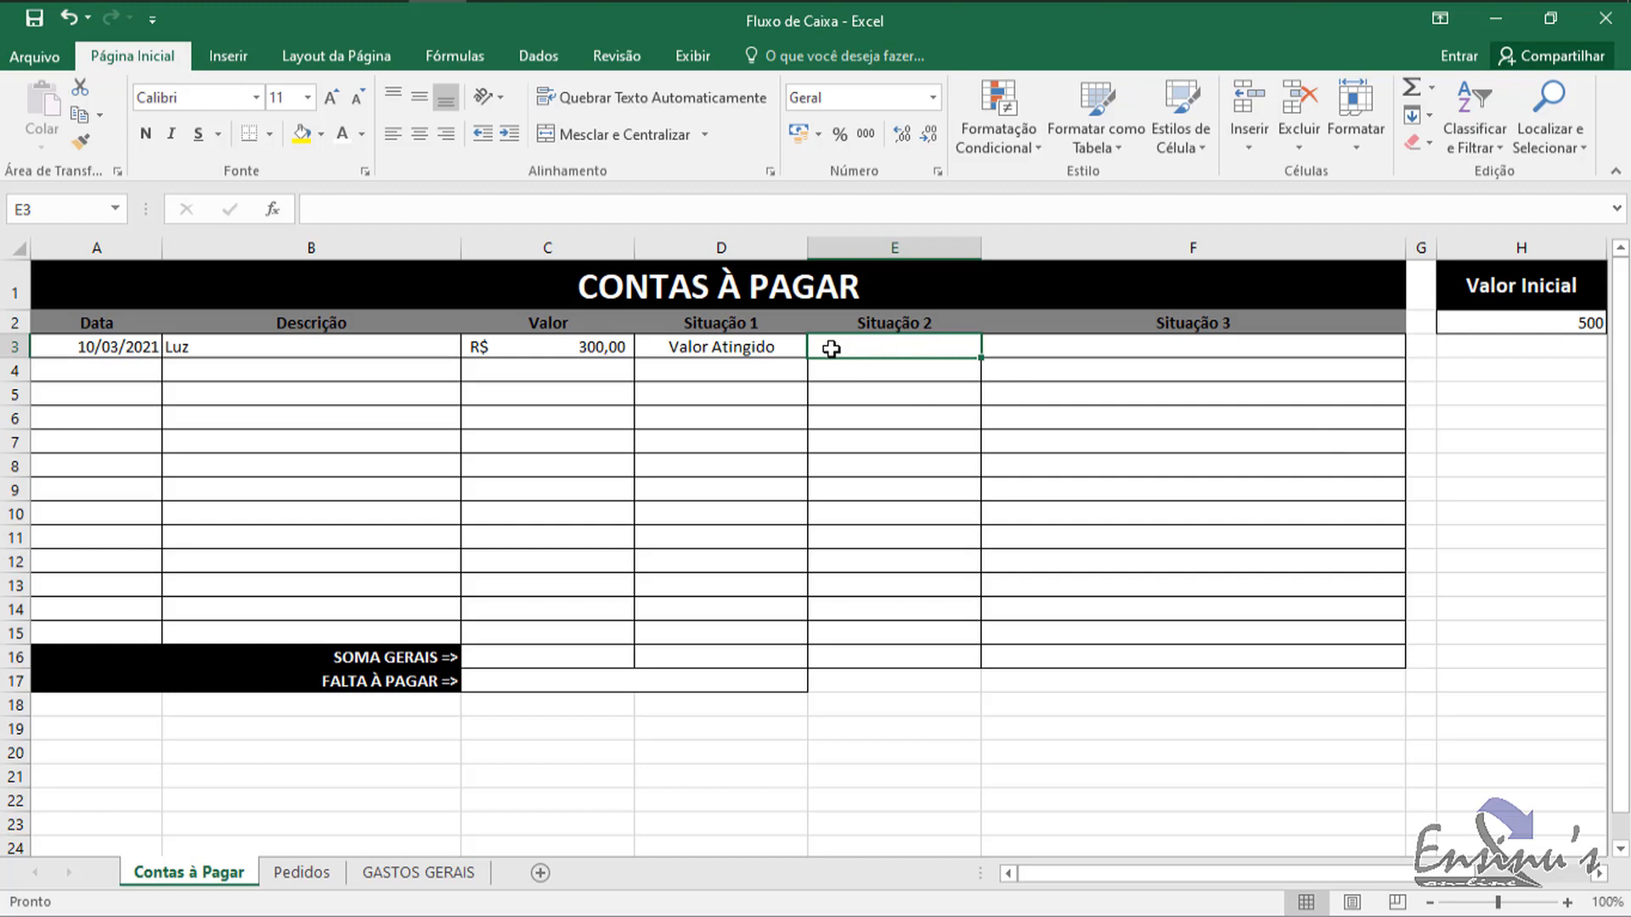
left_click(764, 348)
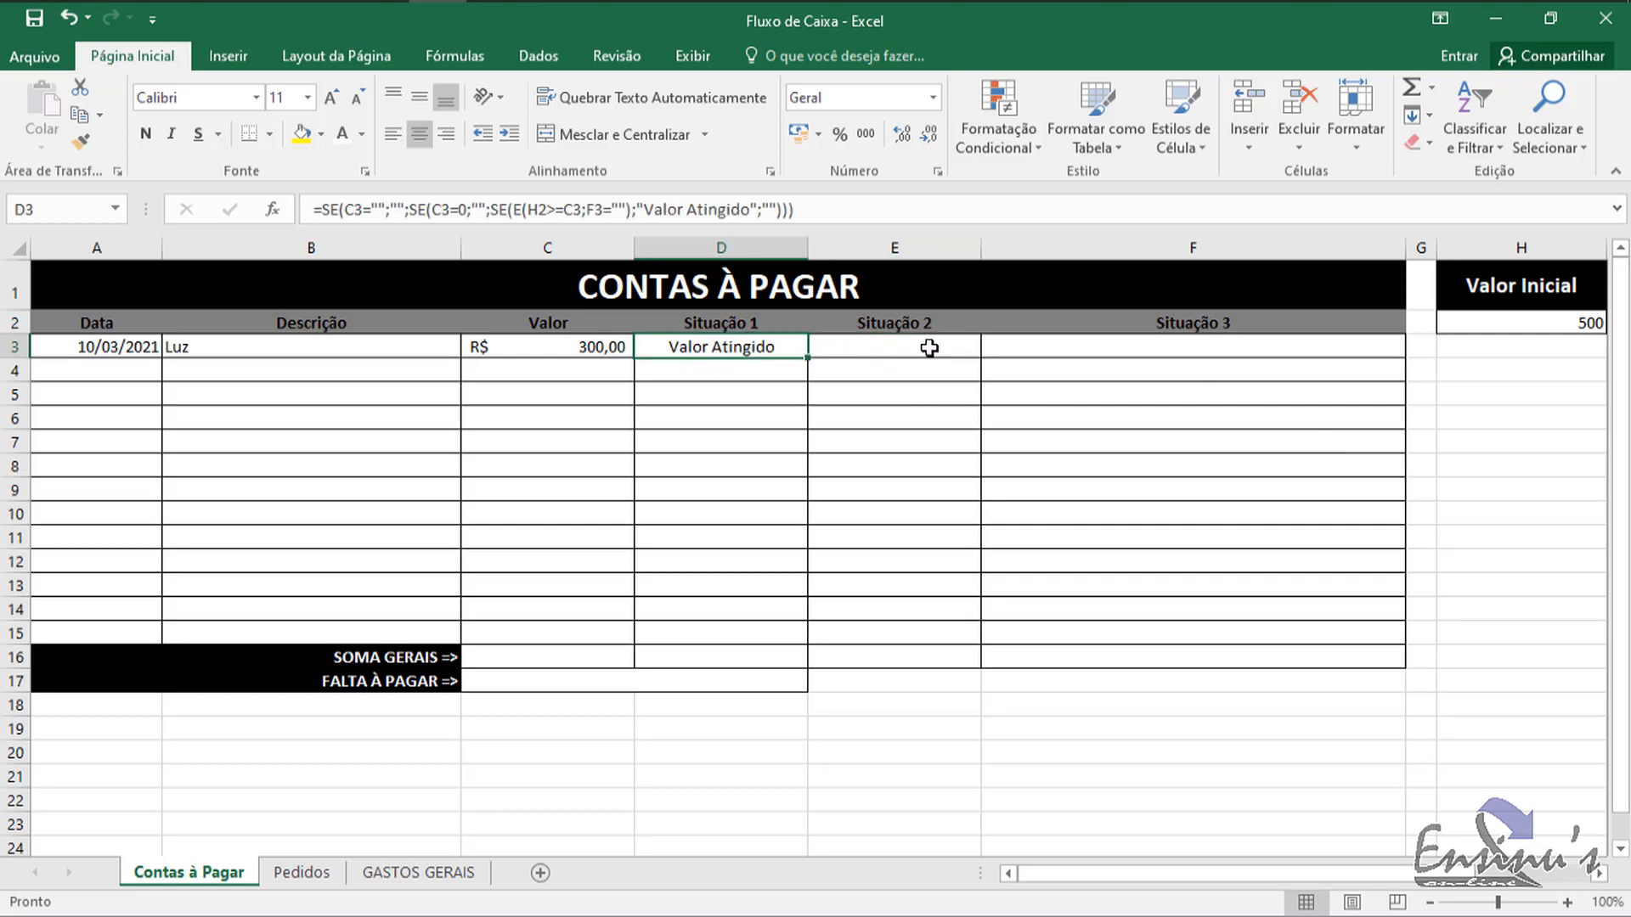
left_click(899, 349)
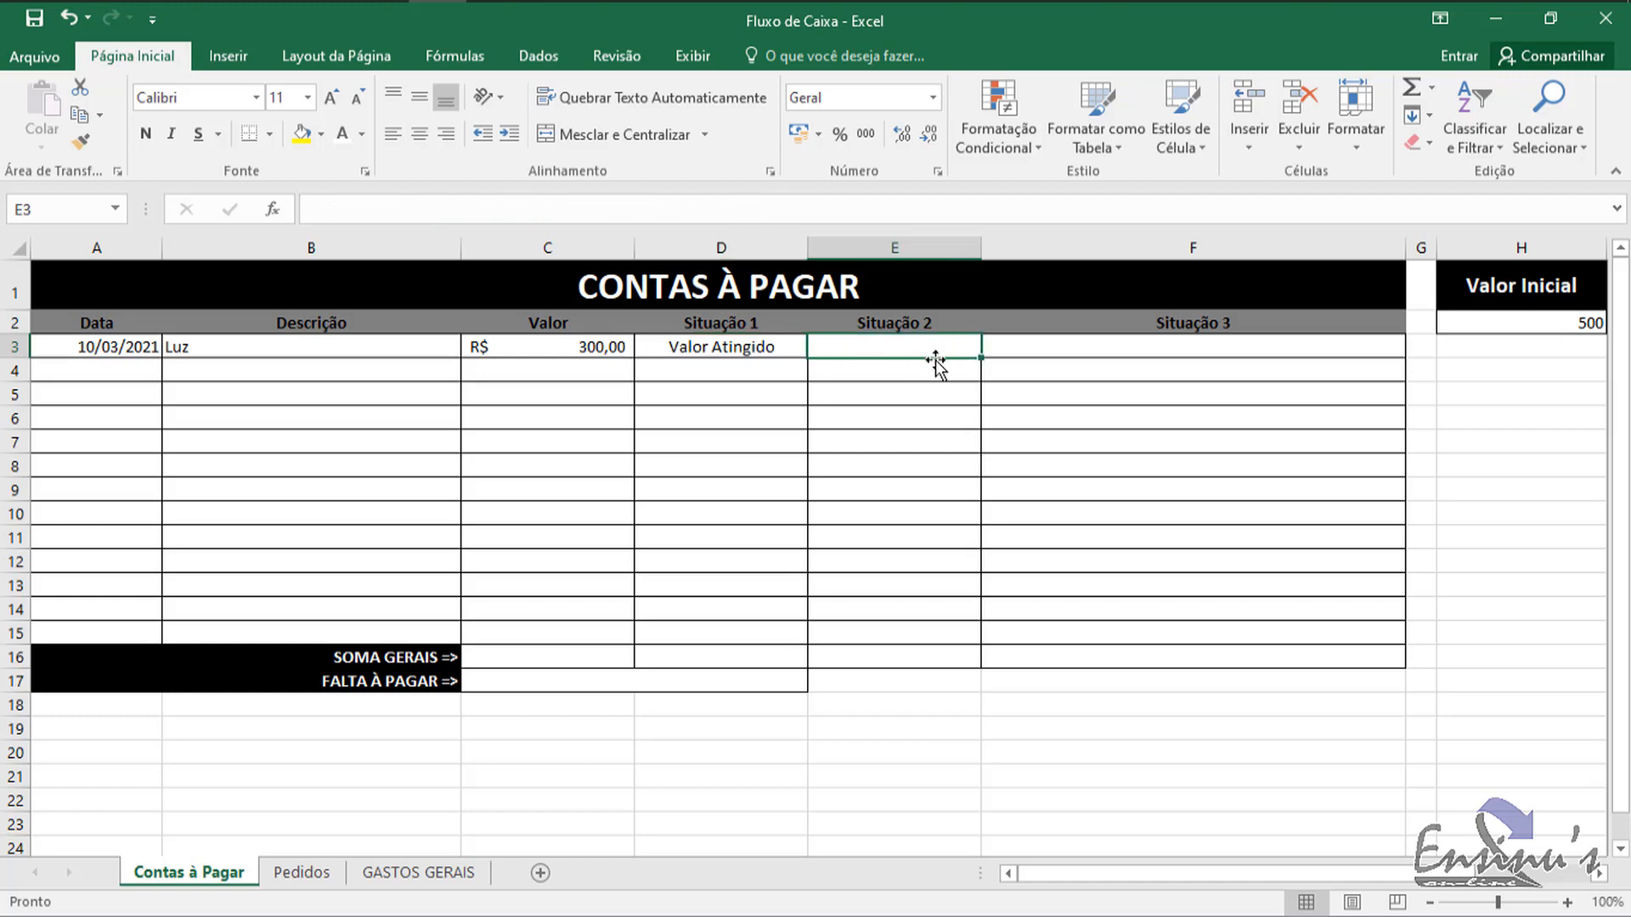
left_click(746, 346)
left_click(897, 346)
left_click(788, 346)
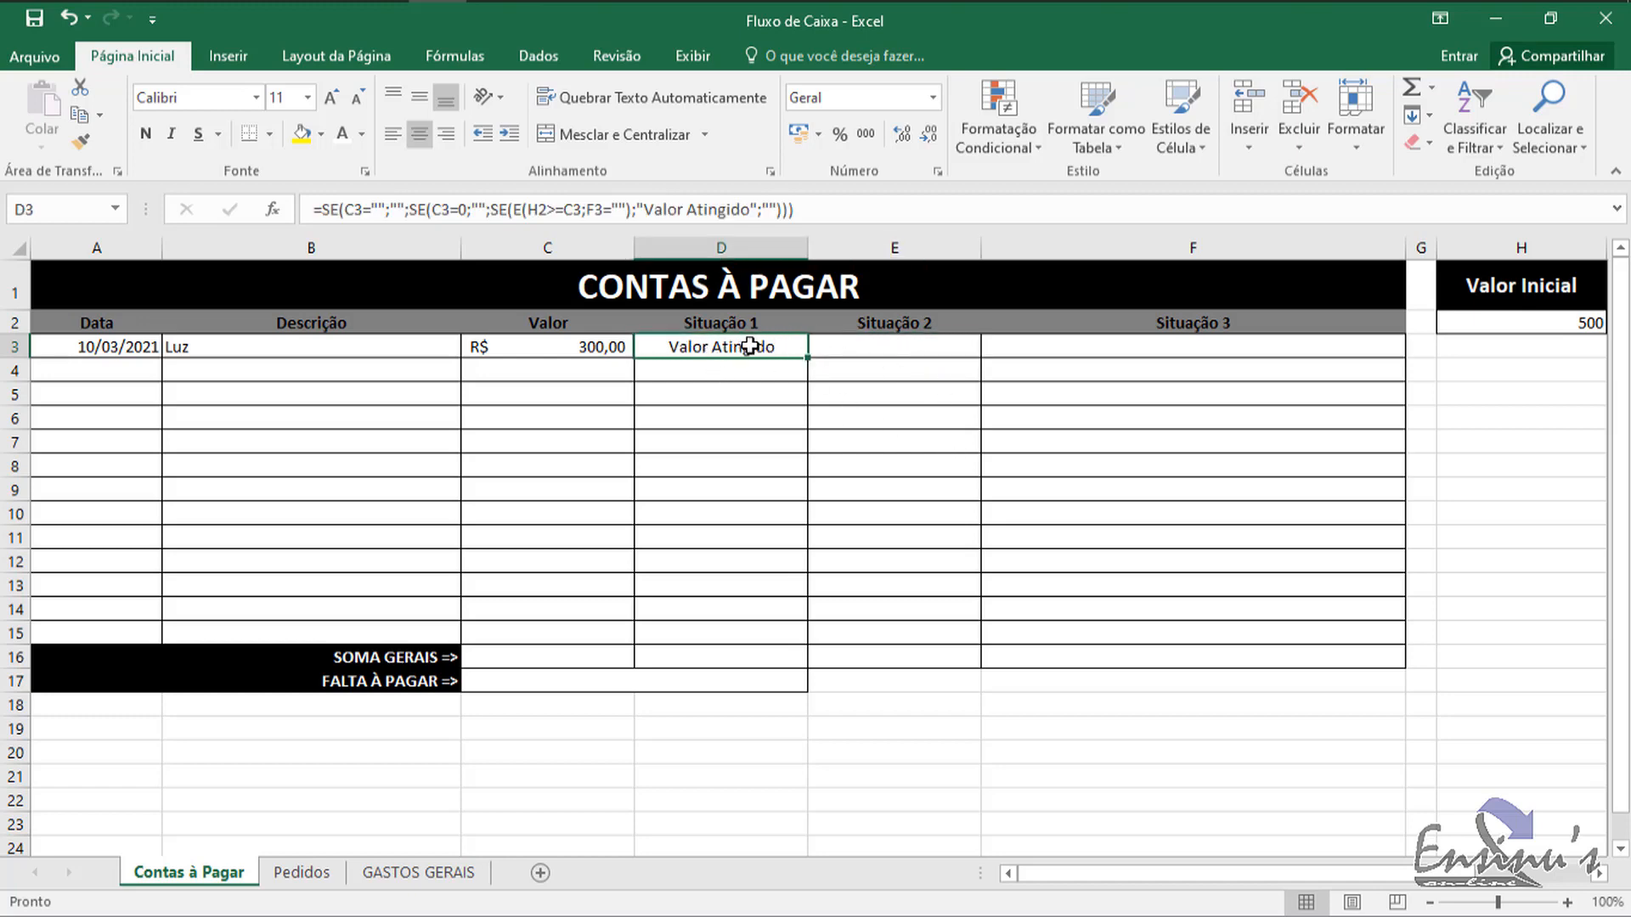
left_click(892, 346)
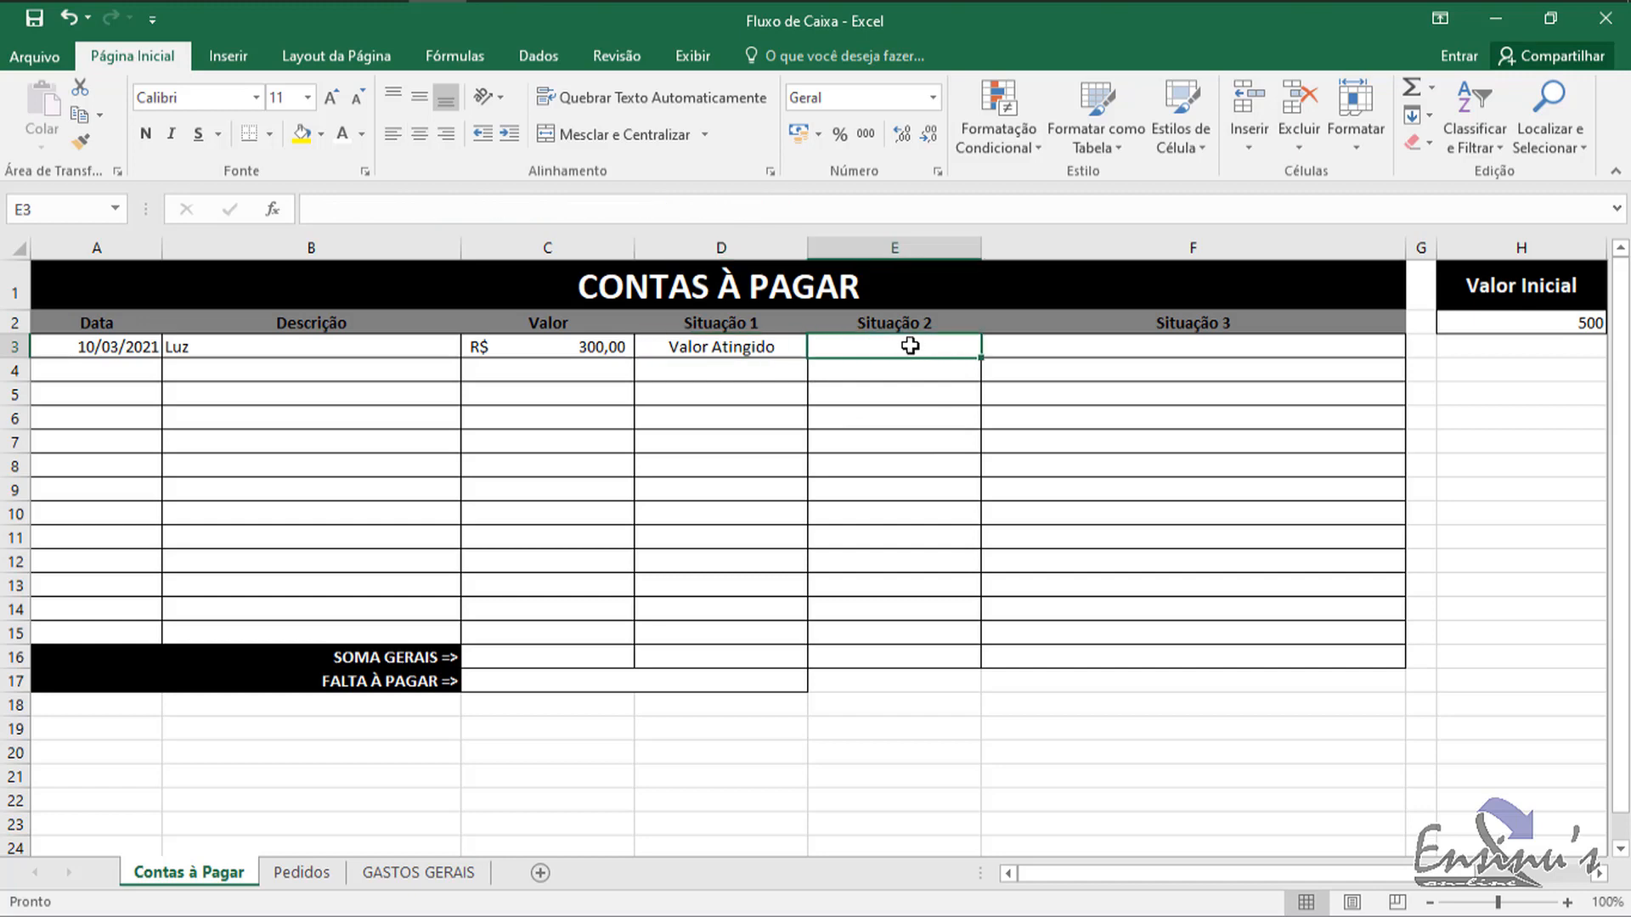
Step: Start an SE formula in cell E3, the first cell under Situação 2
left_click(719, 347)
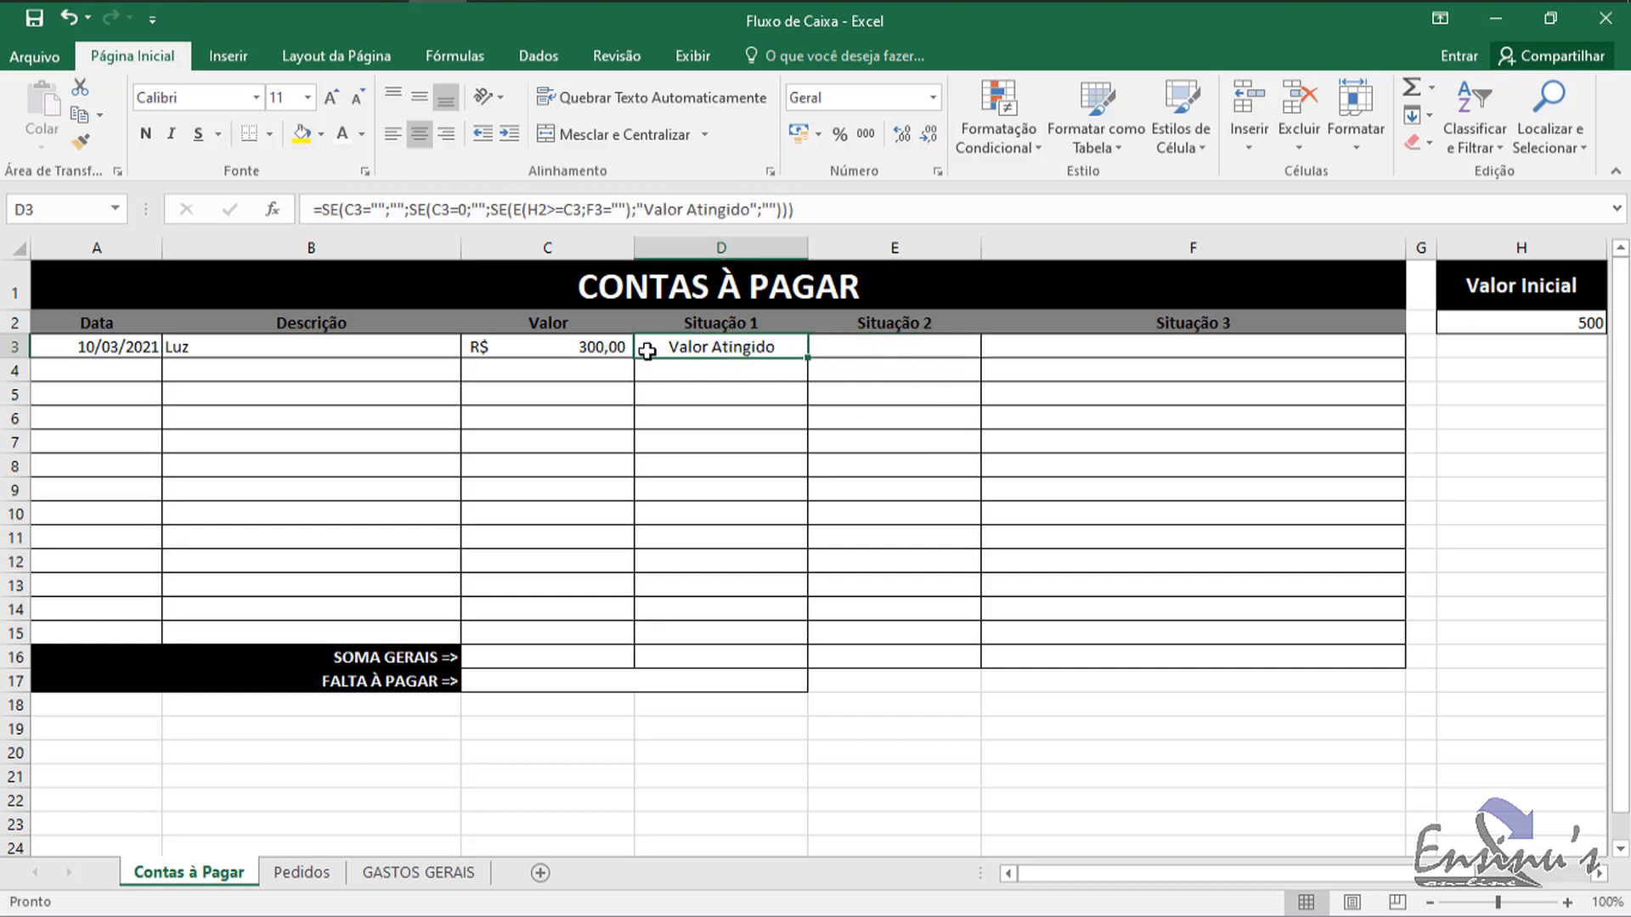
left_click(871, 348)
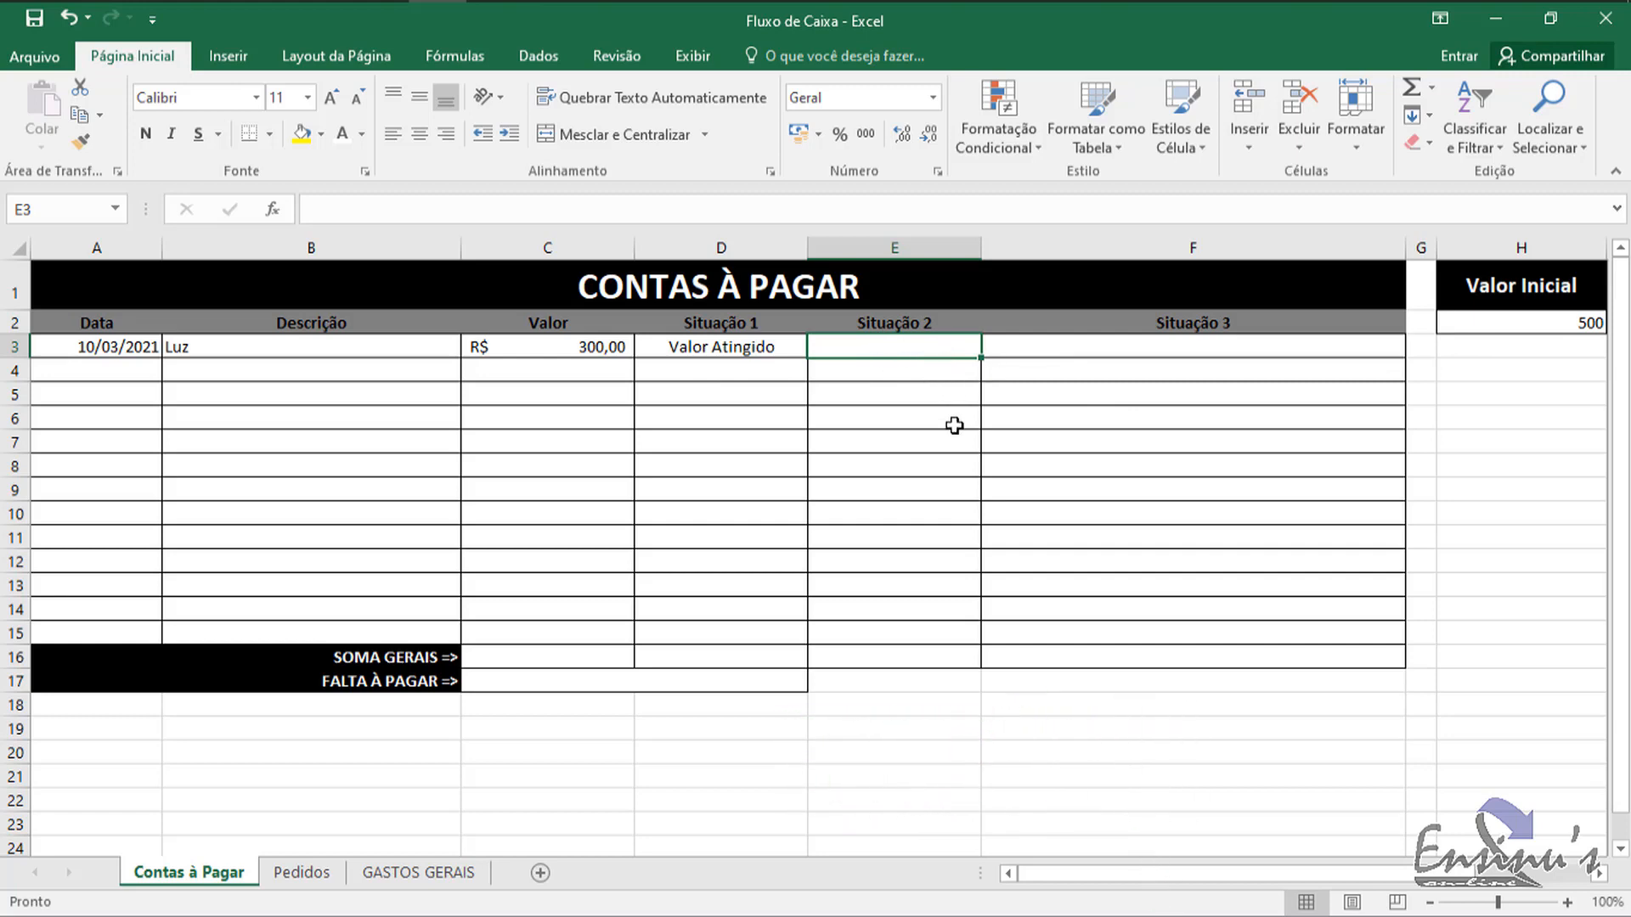
type("=se(")
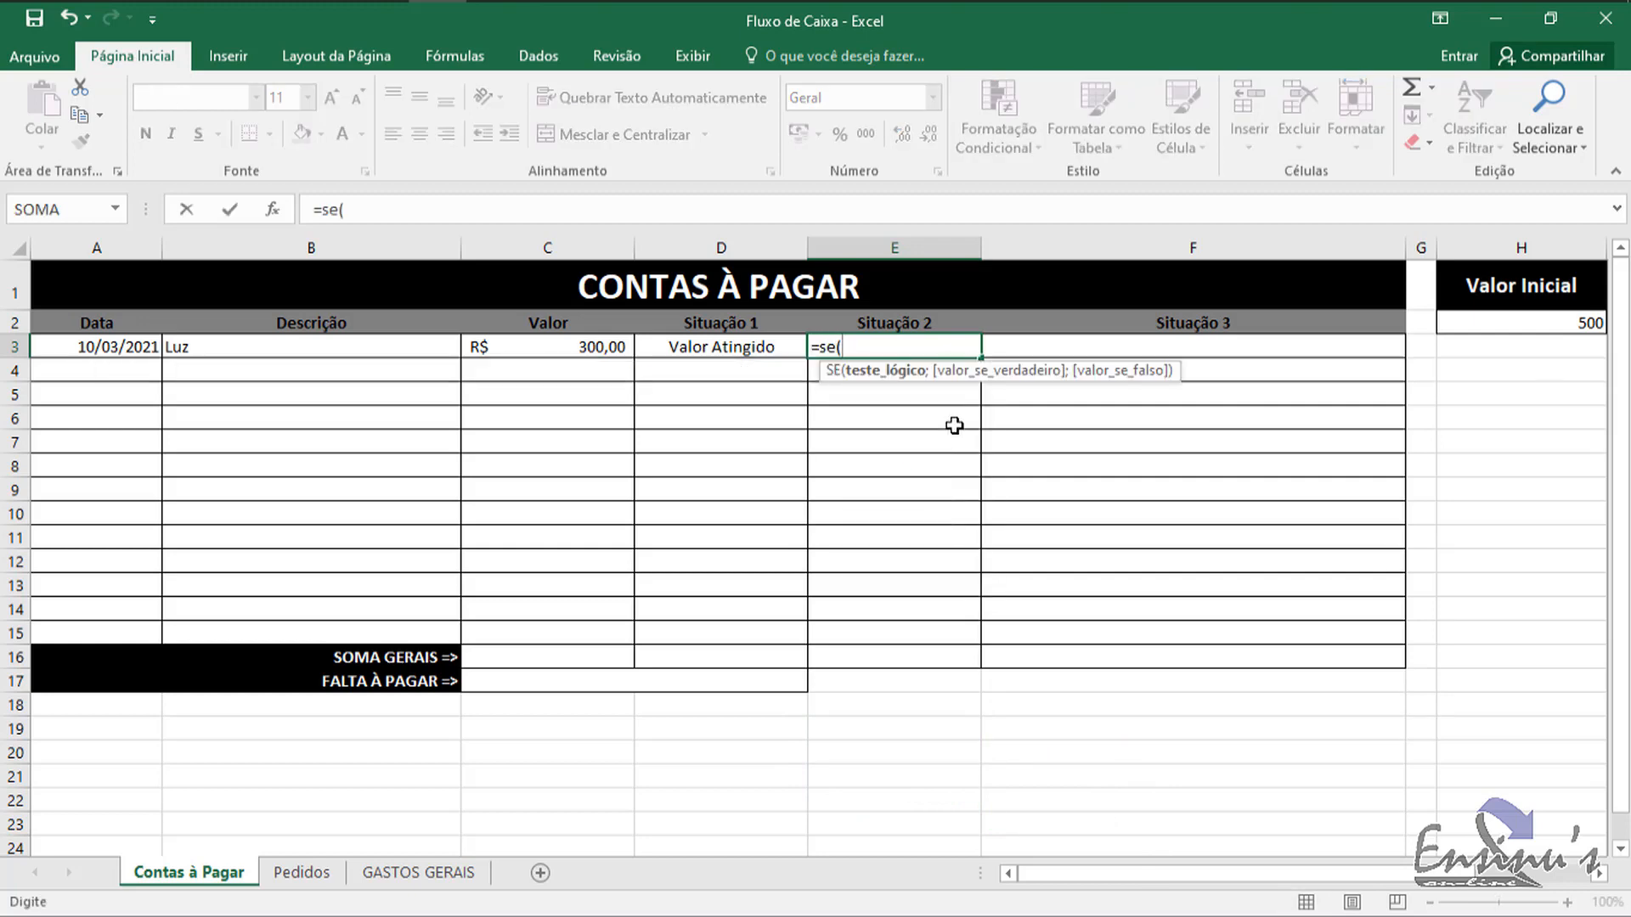
left_click(721, 346)
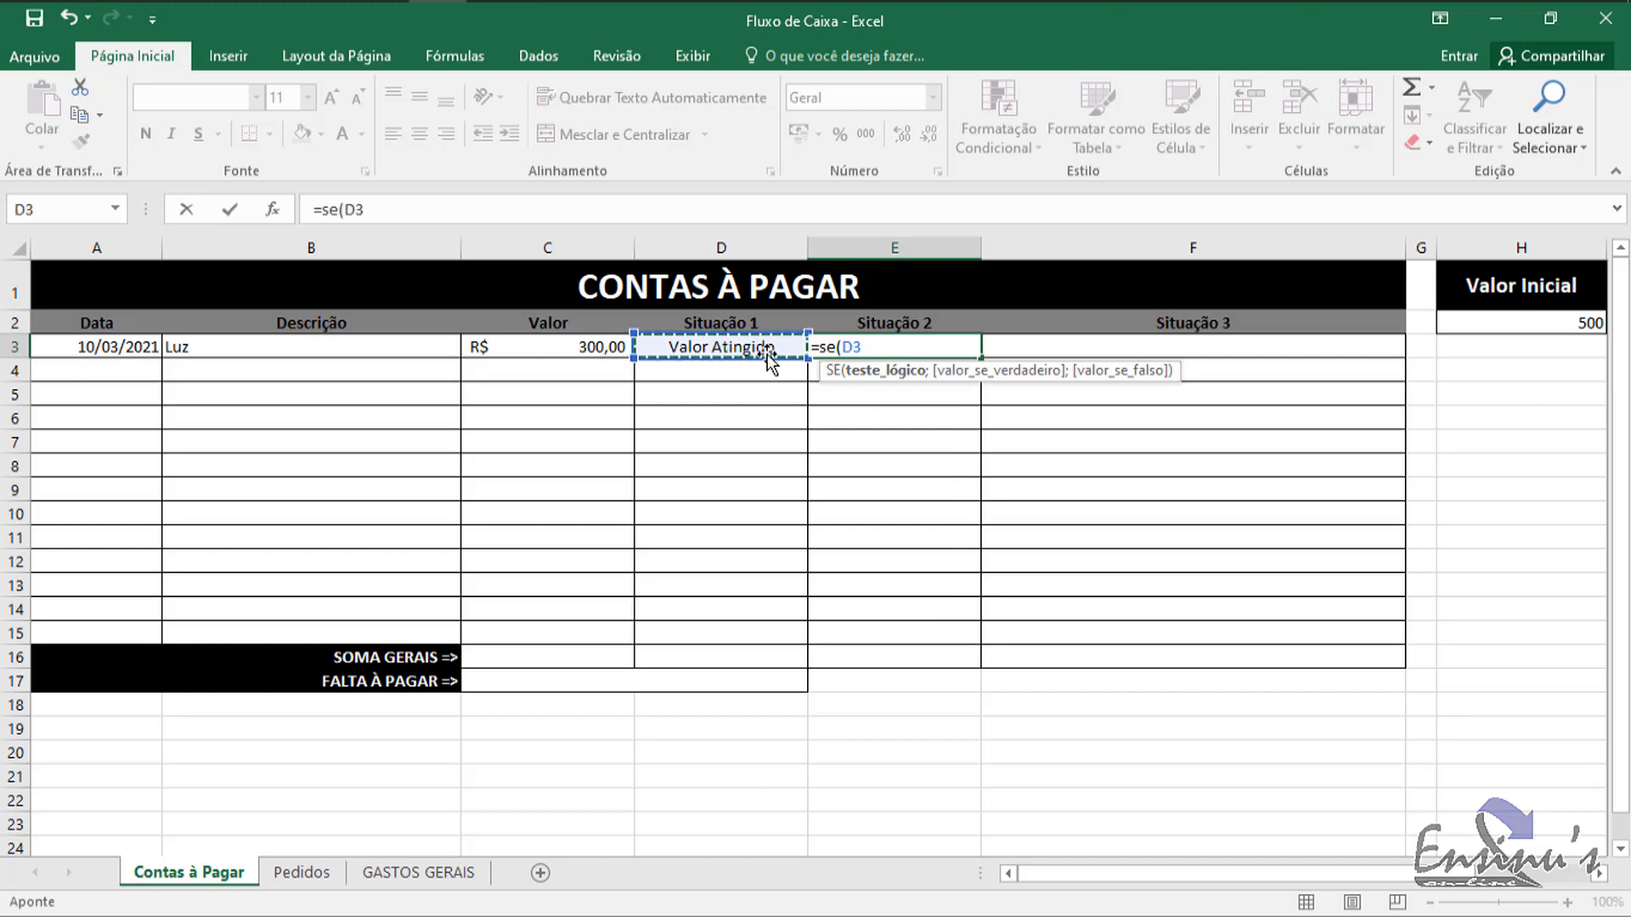
type("=\"\"")
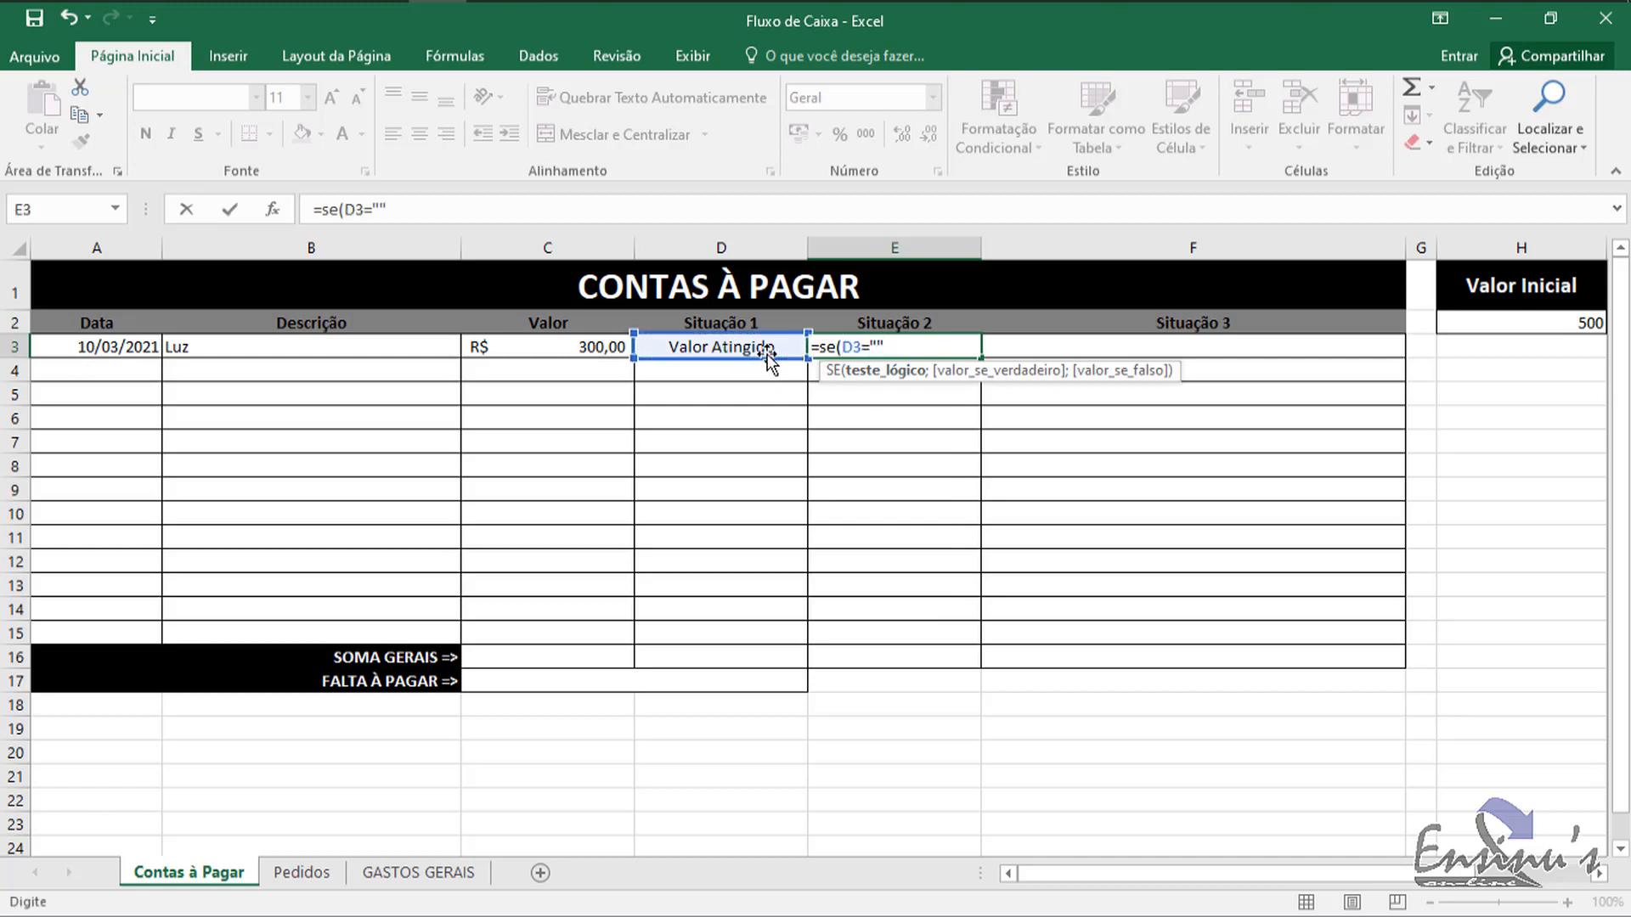
type(";\"\"")
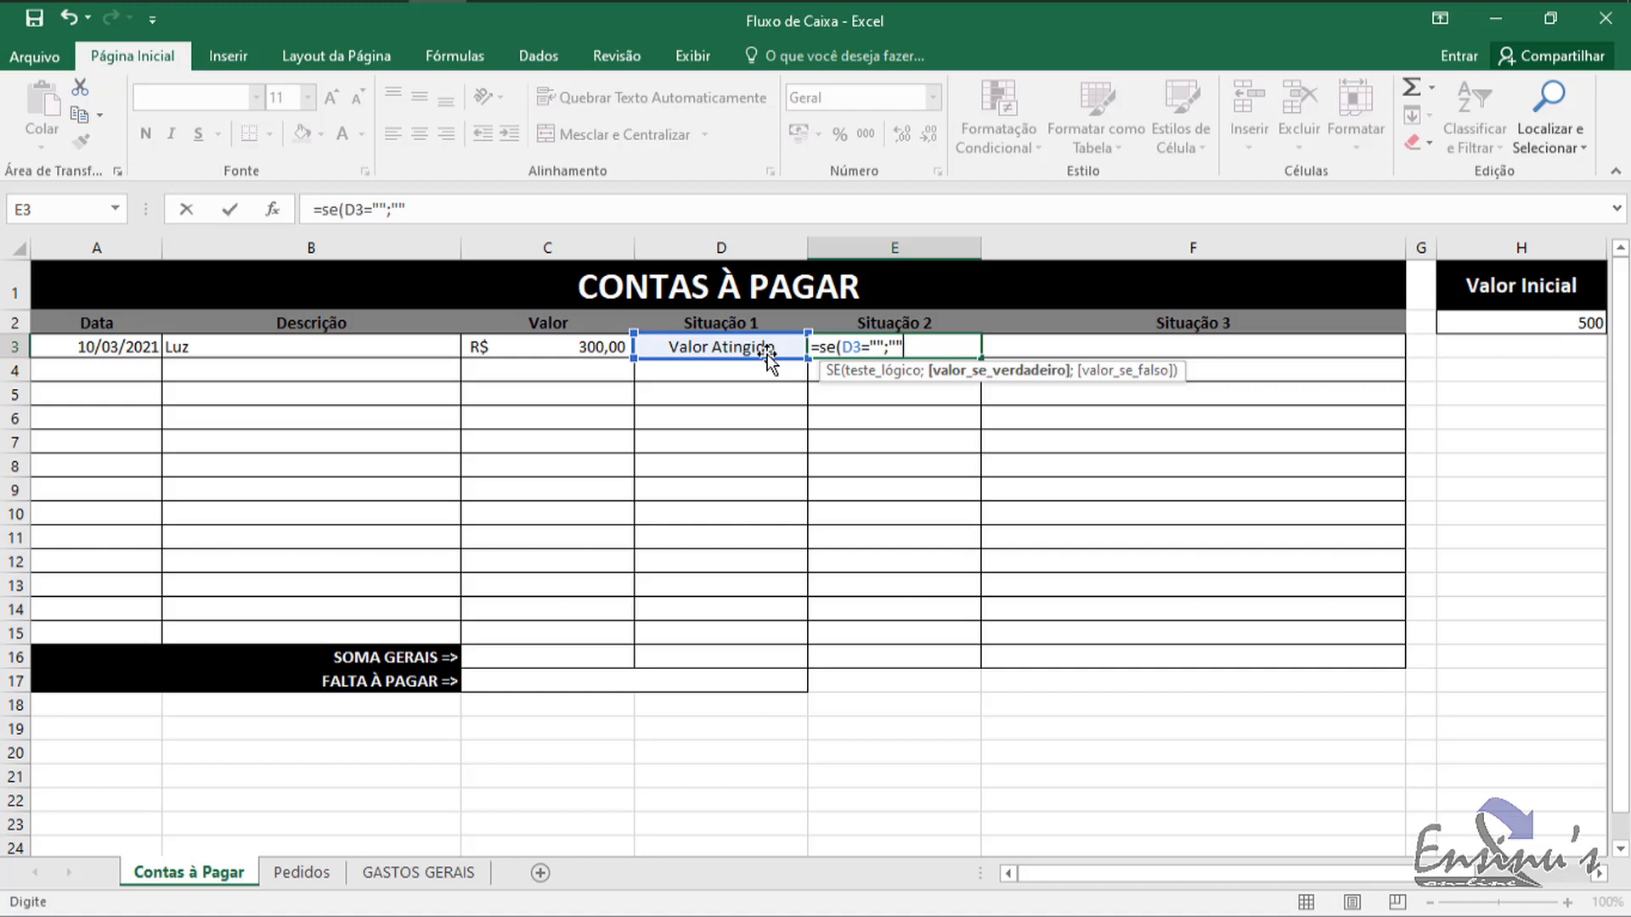
type(";")
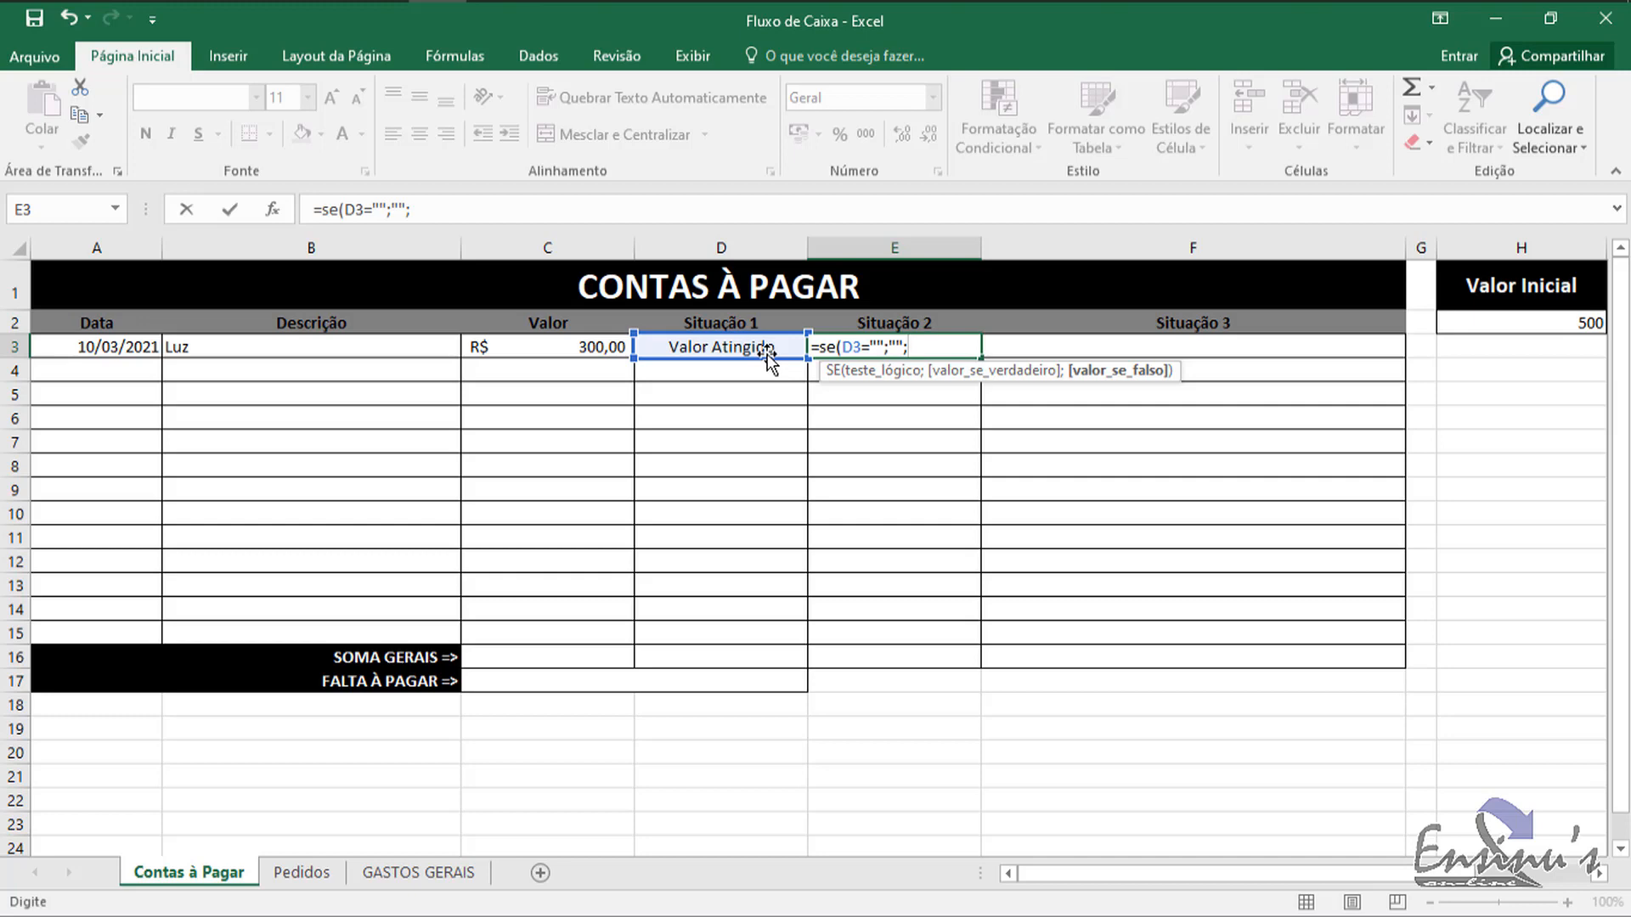
key("BackSpace")
key("BackSpace")
key("BackSpace")
key("BackSpace")
key("BackSpace")
key("BackSpace")
key("BackSpace")
key("BackSpace")
key("BackSpace")
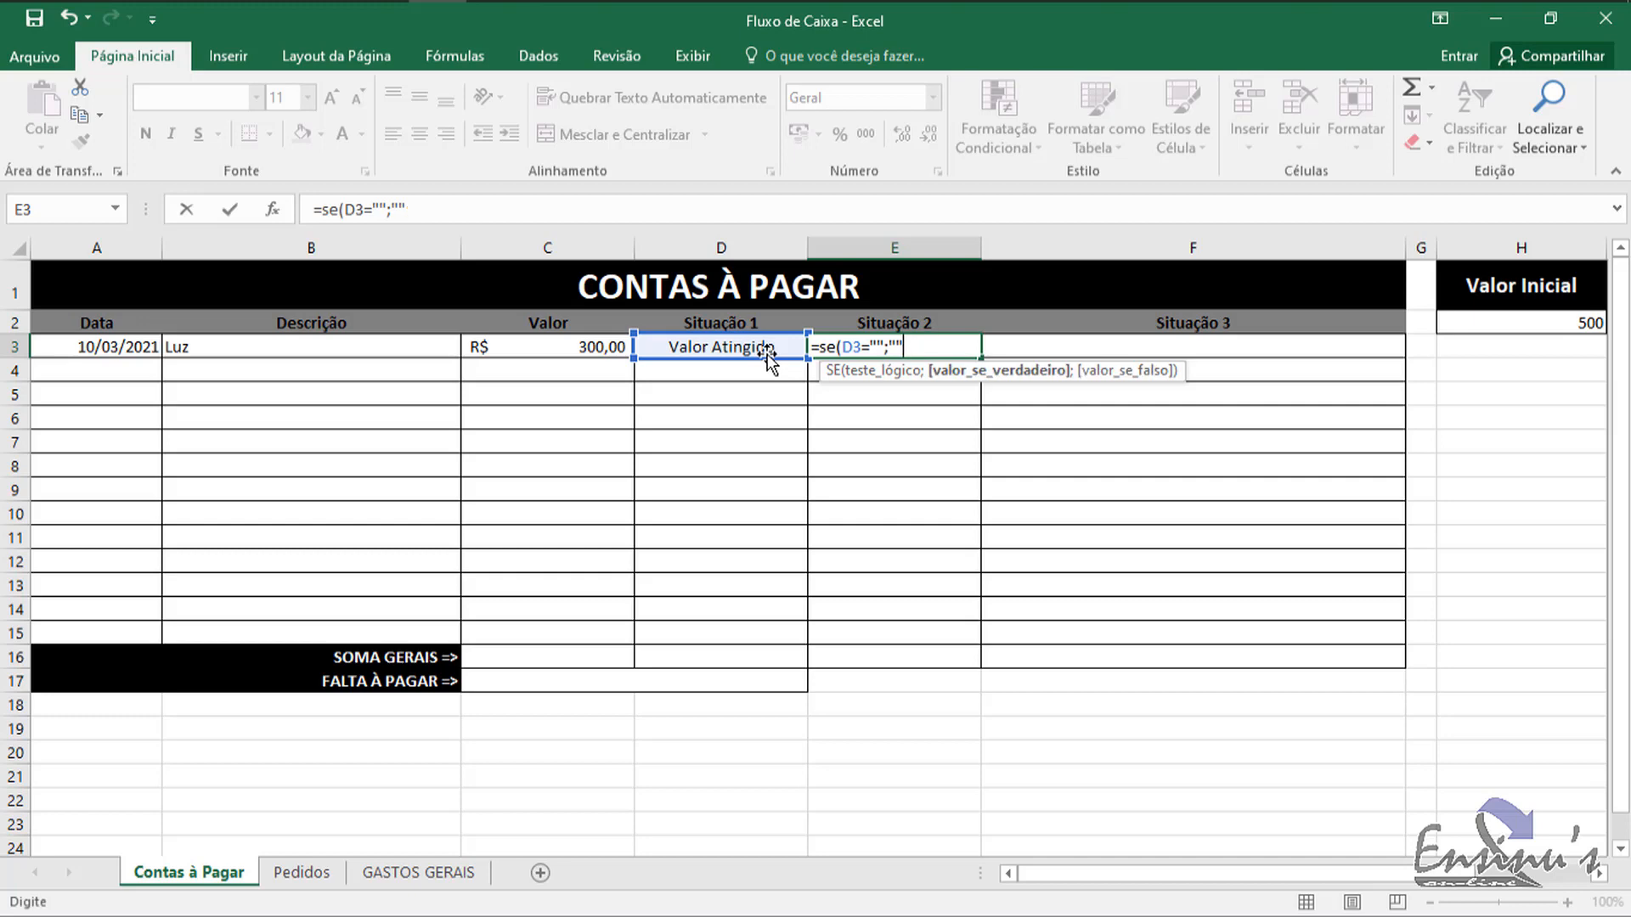
key("BackSpace")
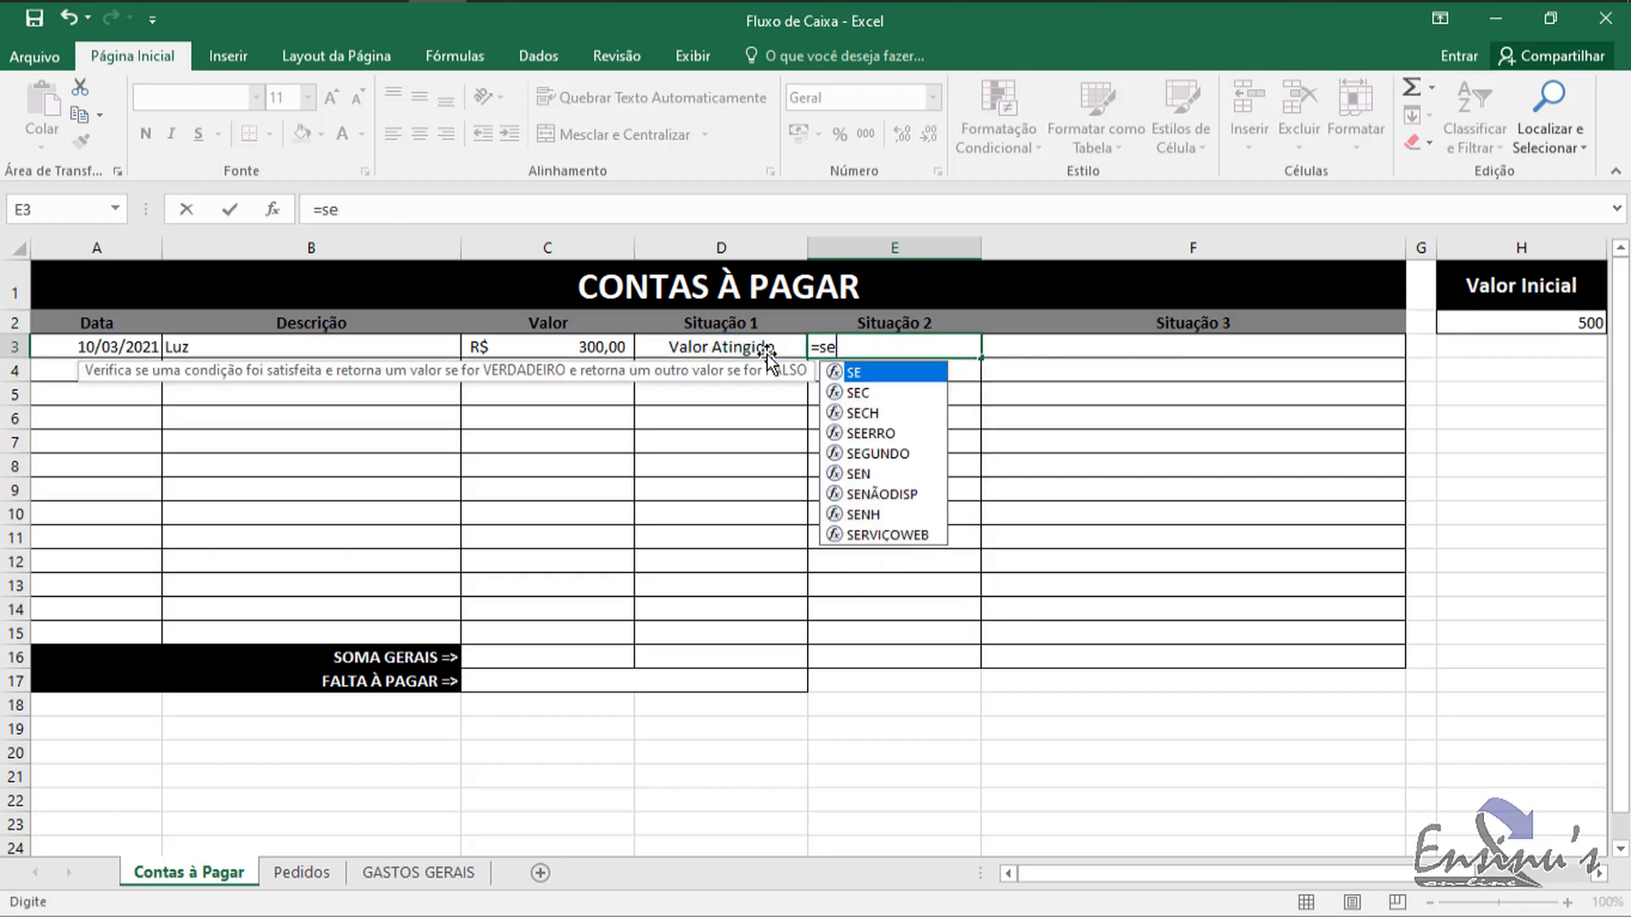
Step: Nest an E function as the SE formula's logical test, with the two conditions D3="" and F3=""
type("(e")
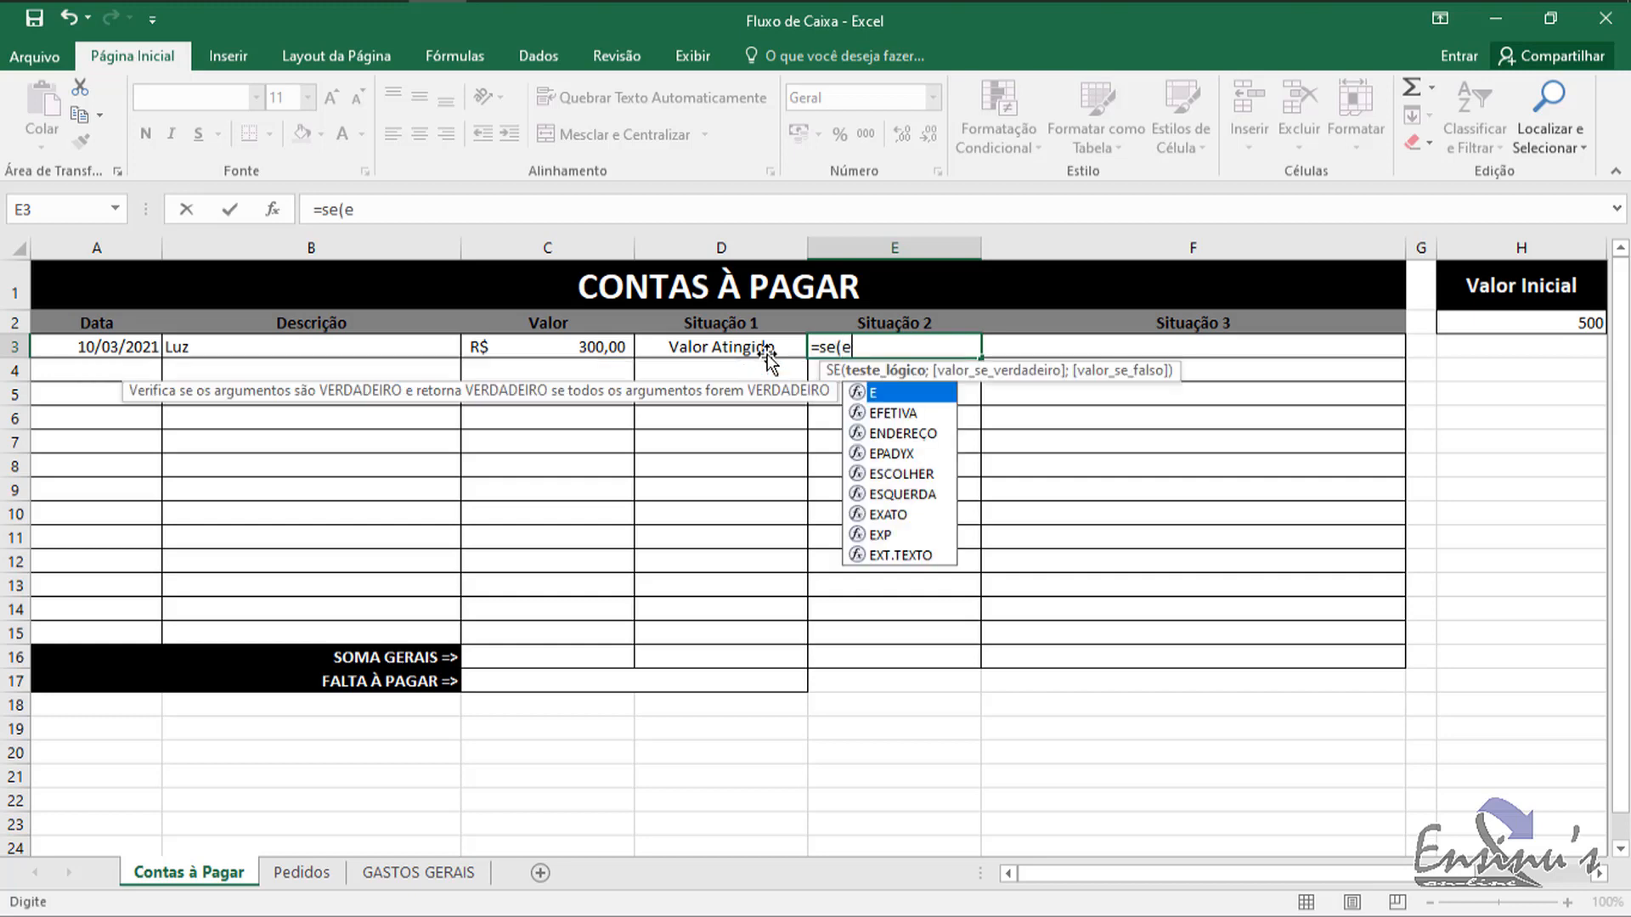
type("(")
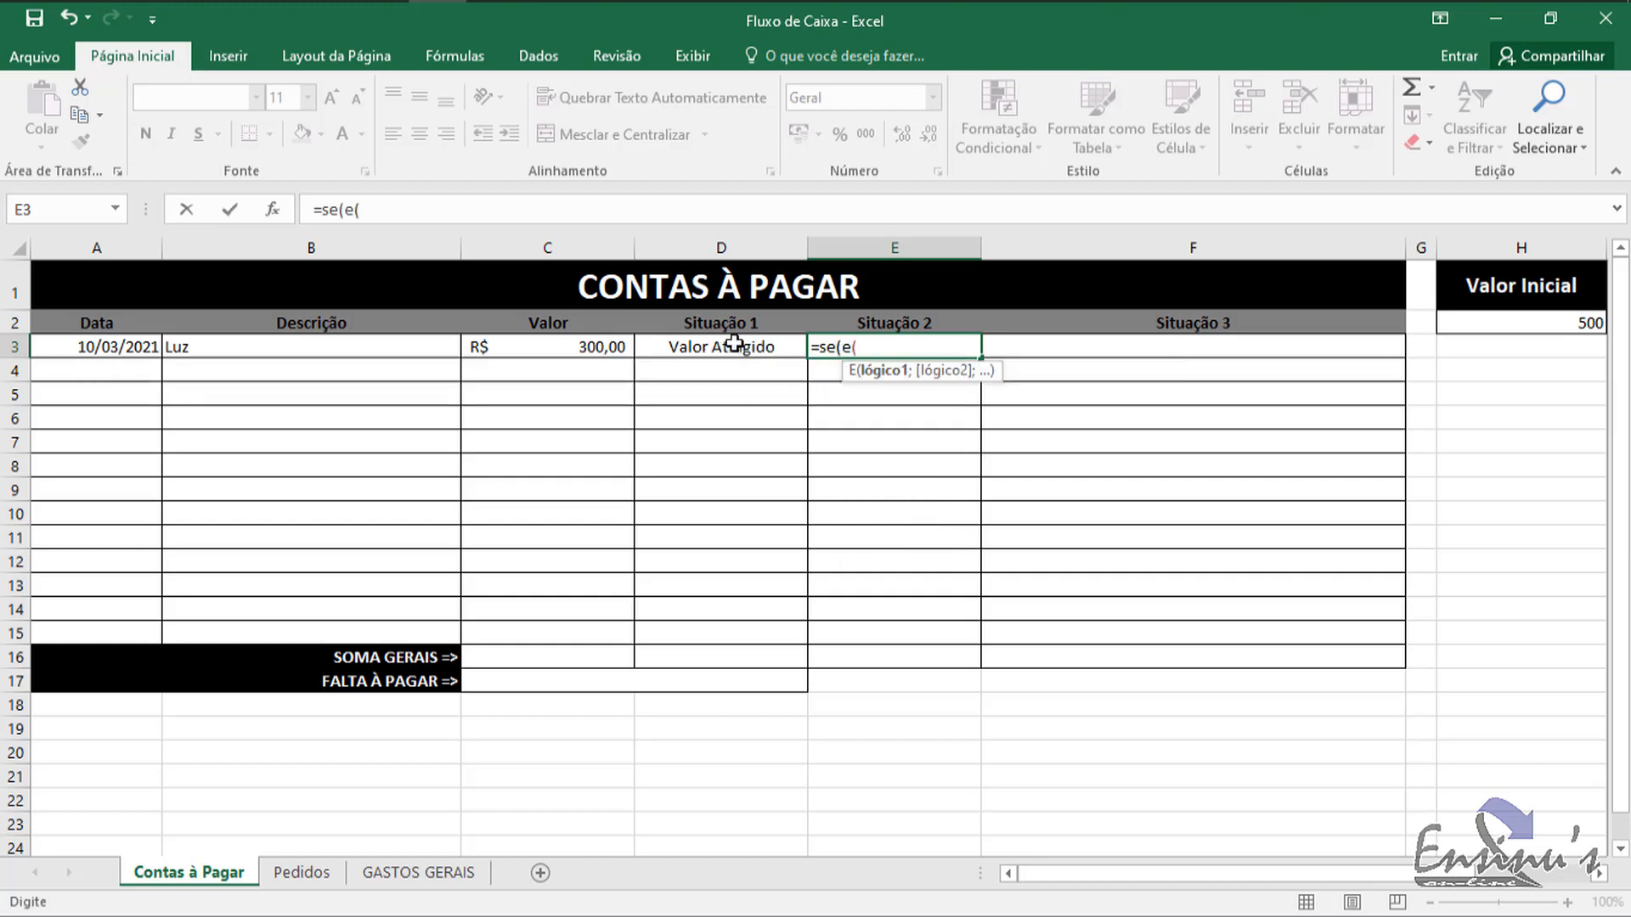
left_click(735, 344)
type("=")
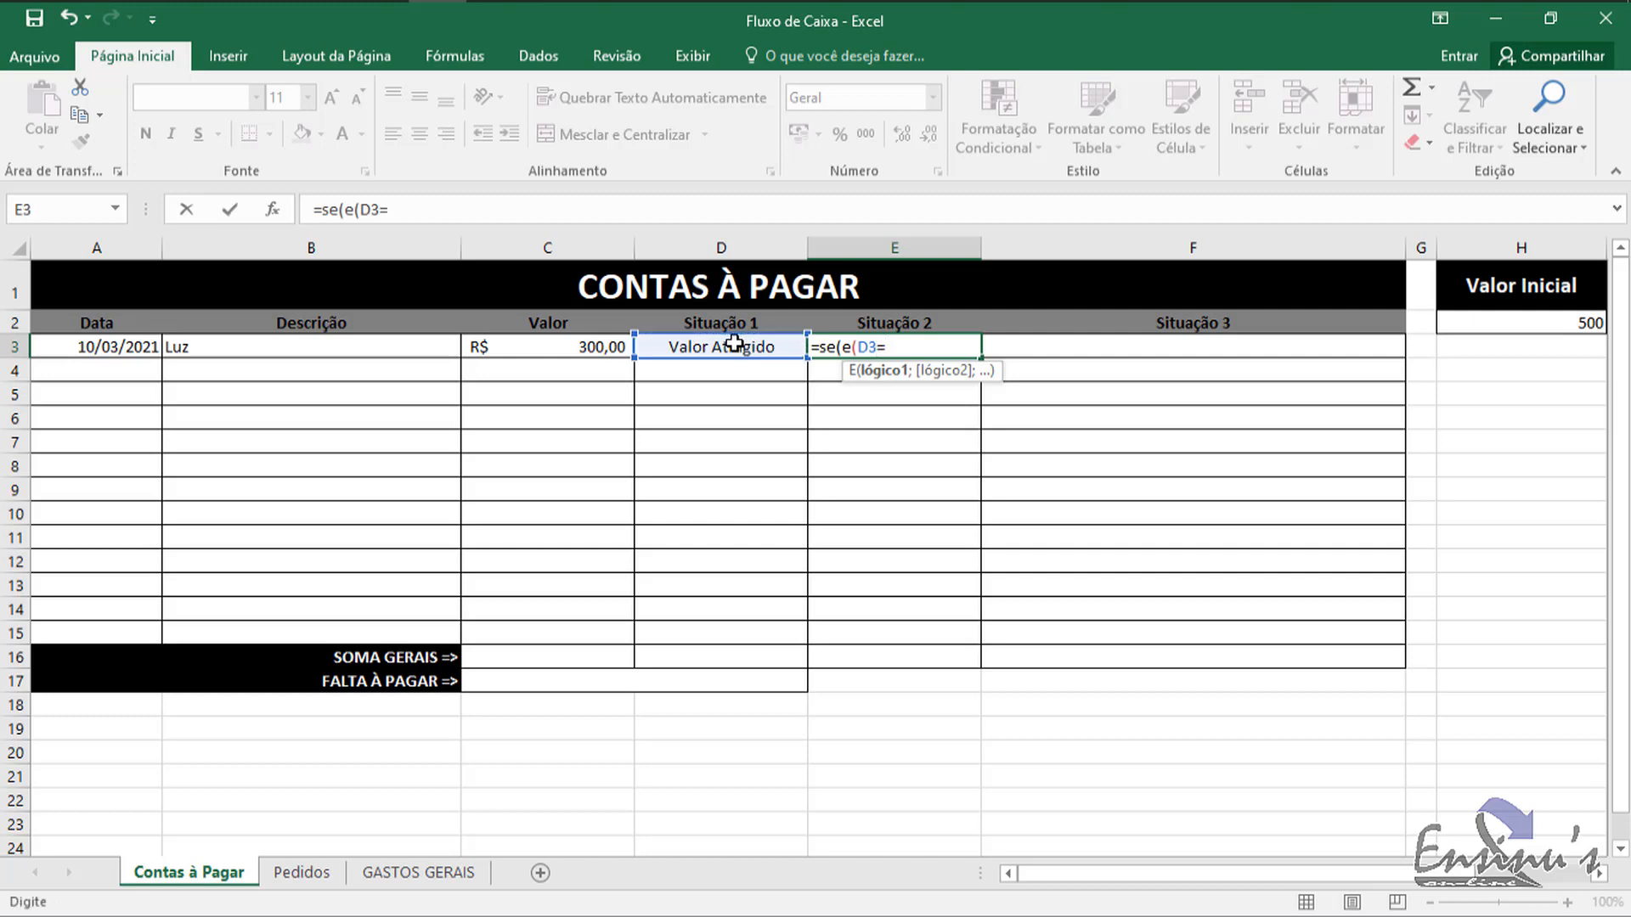
type("\"\";")
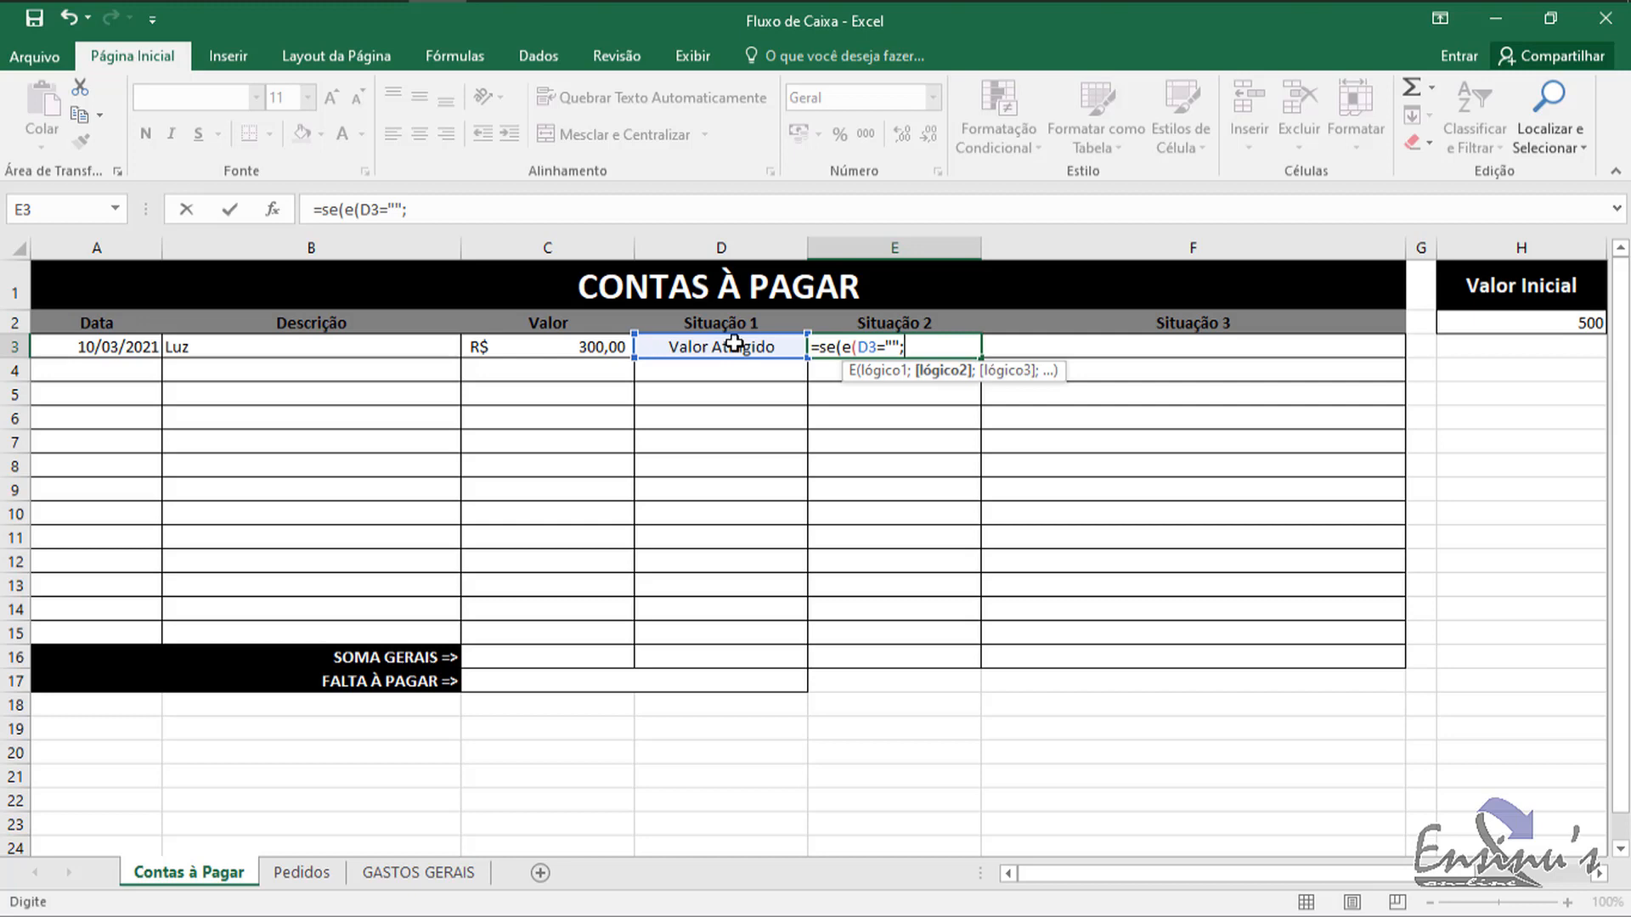
type("\"\"")
key("BackSpace")
left_click(1193, 347)
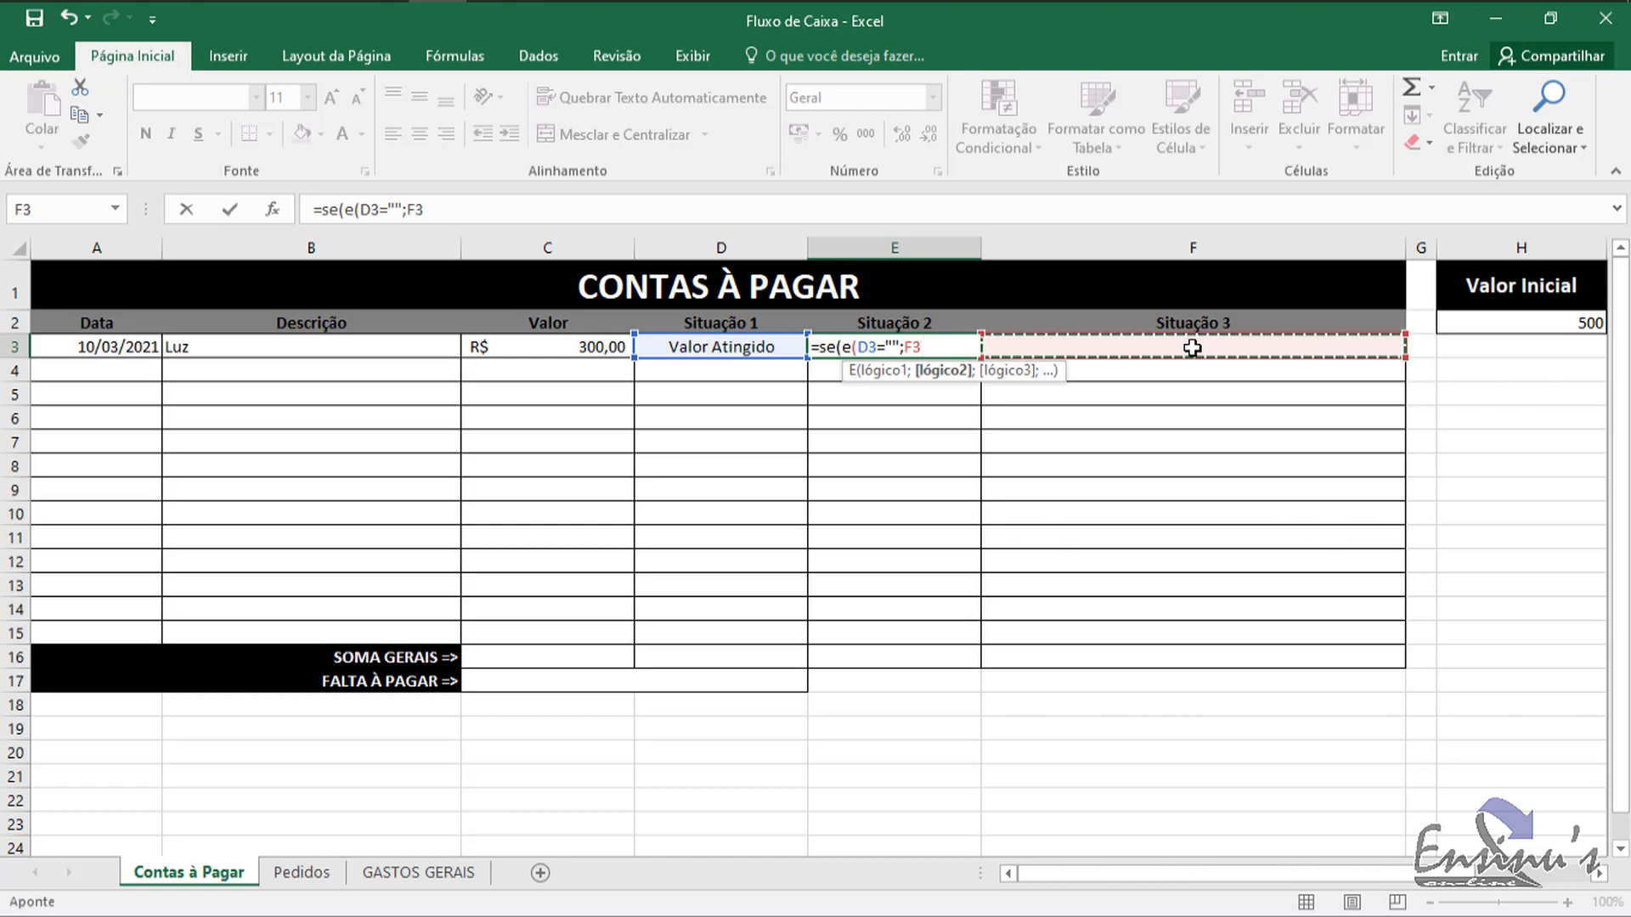
type("=")
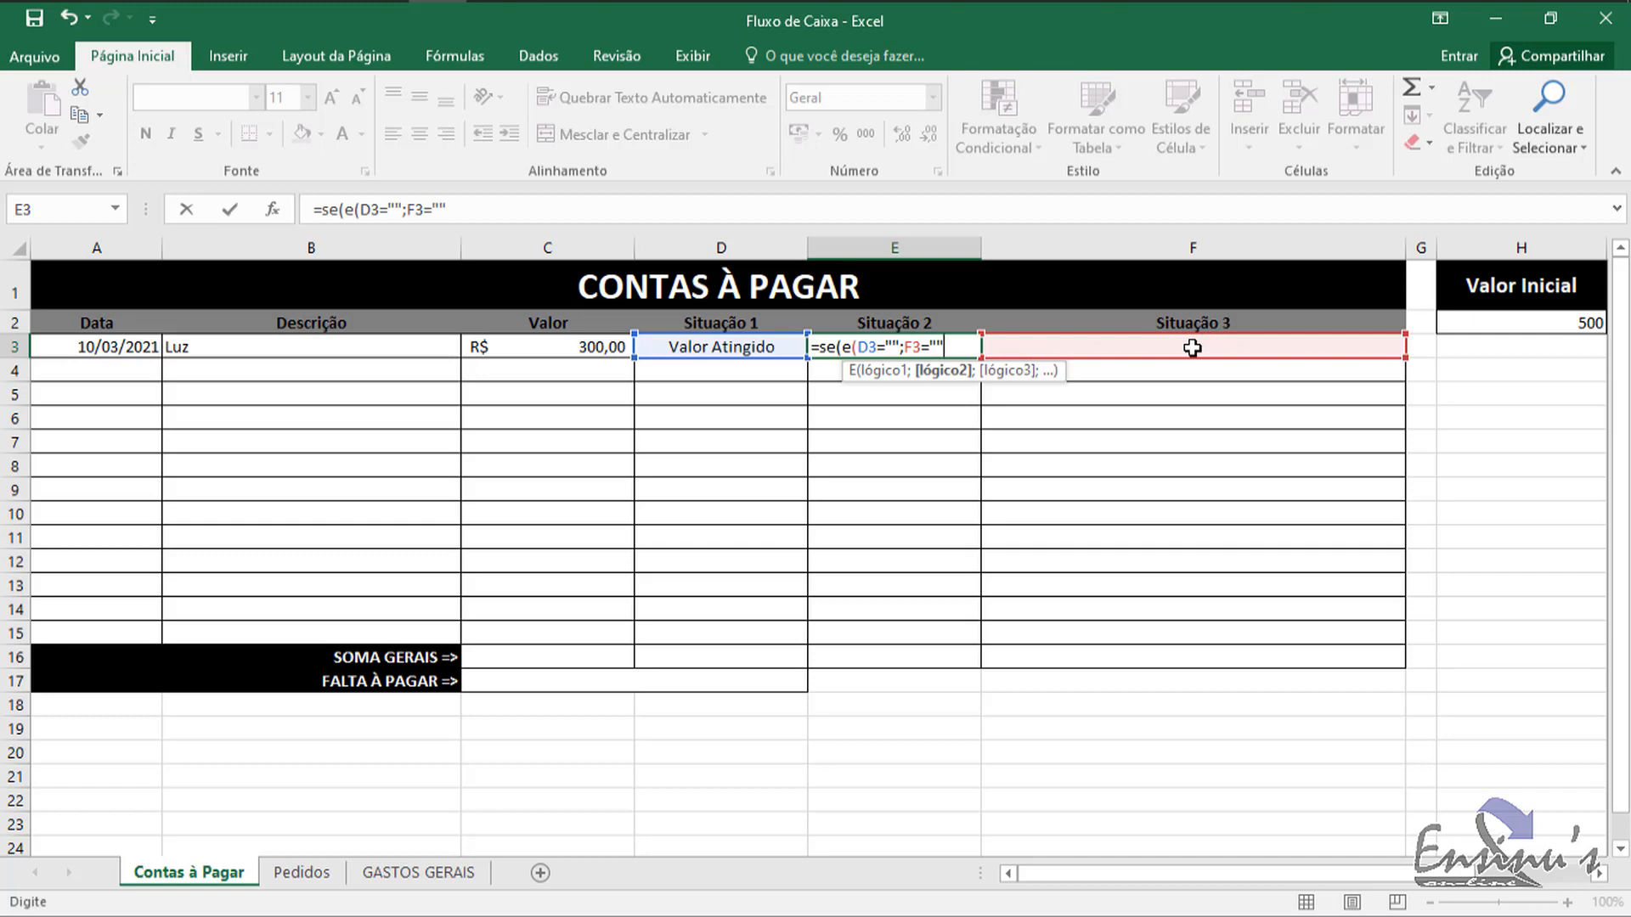
type("\"\");")
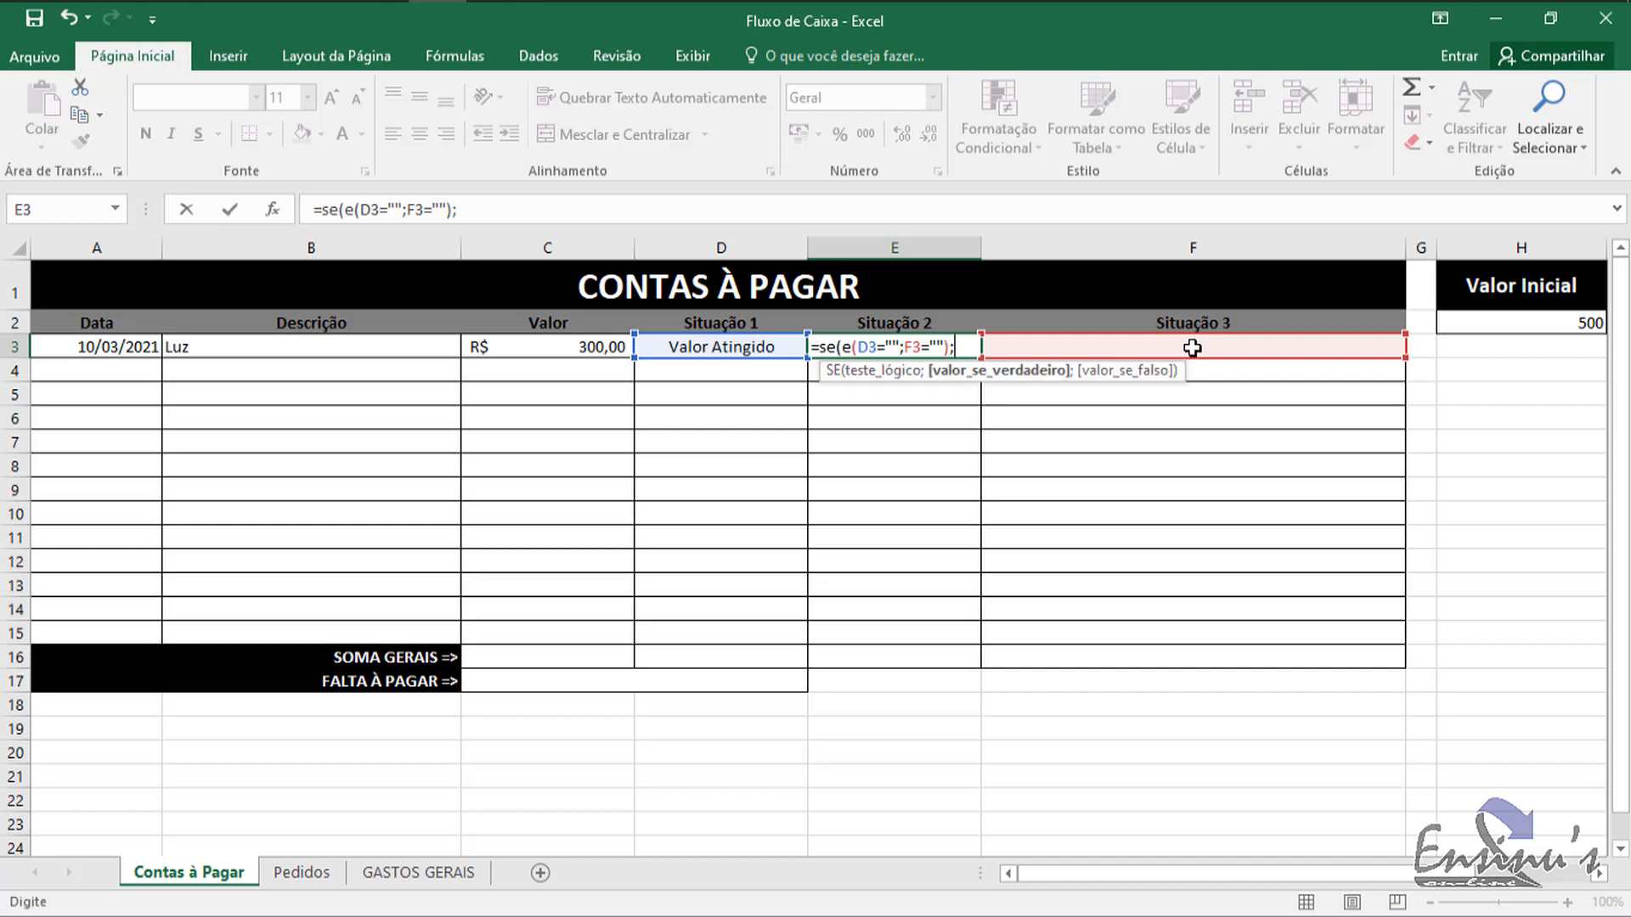
Step: Change the formula's first condition so that D3 is compared with "Valor Atingido"
left_click(892, 344)
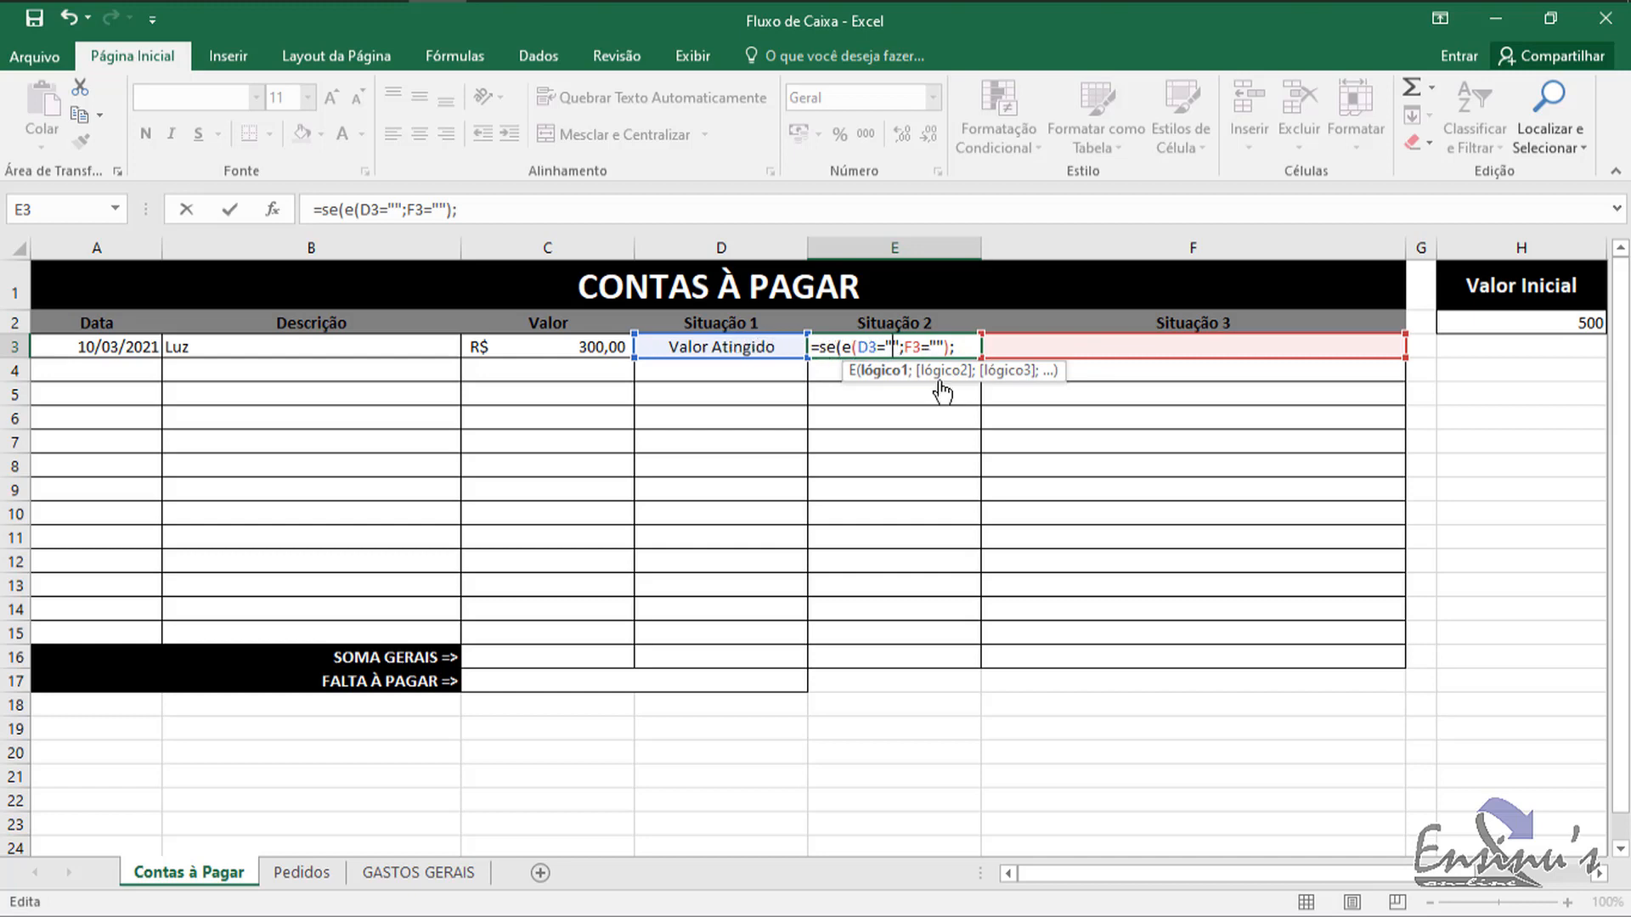
type("V")
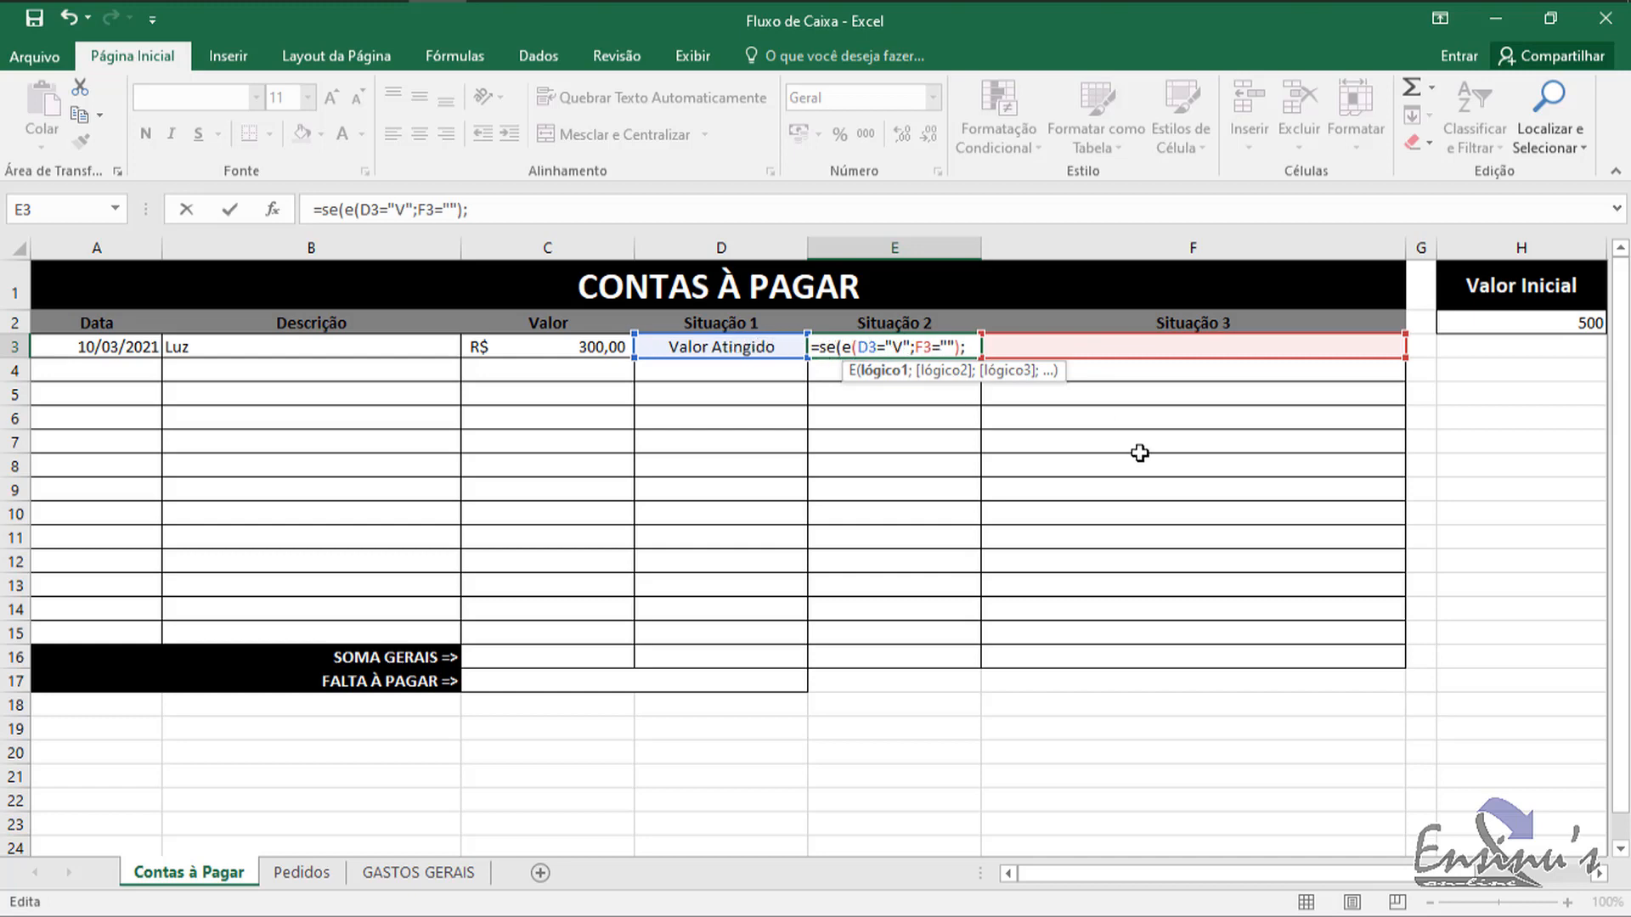
type("alor ")
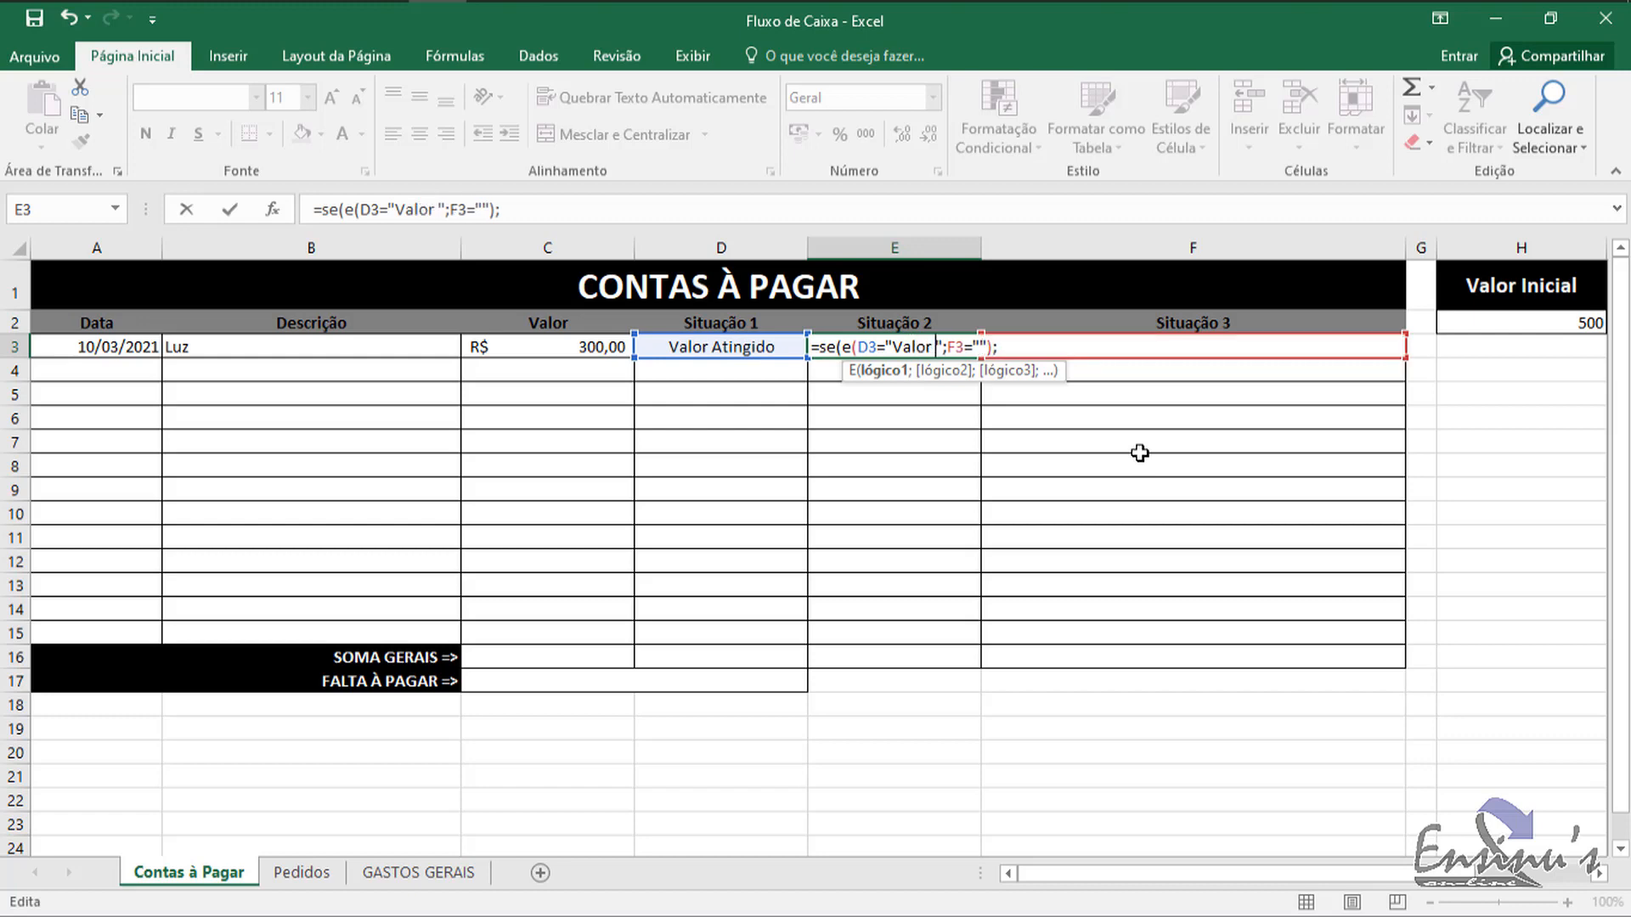
type("Atingido")
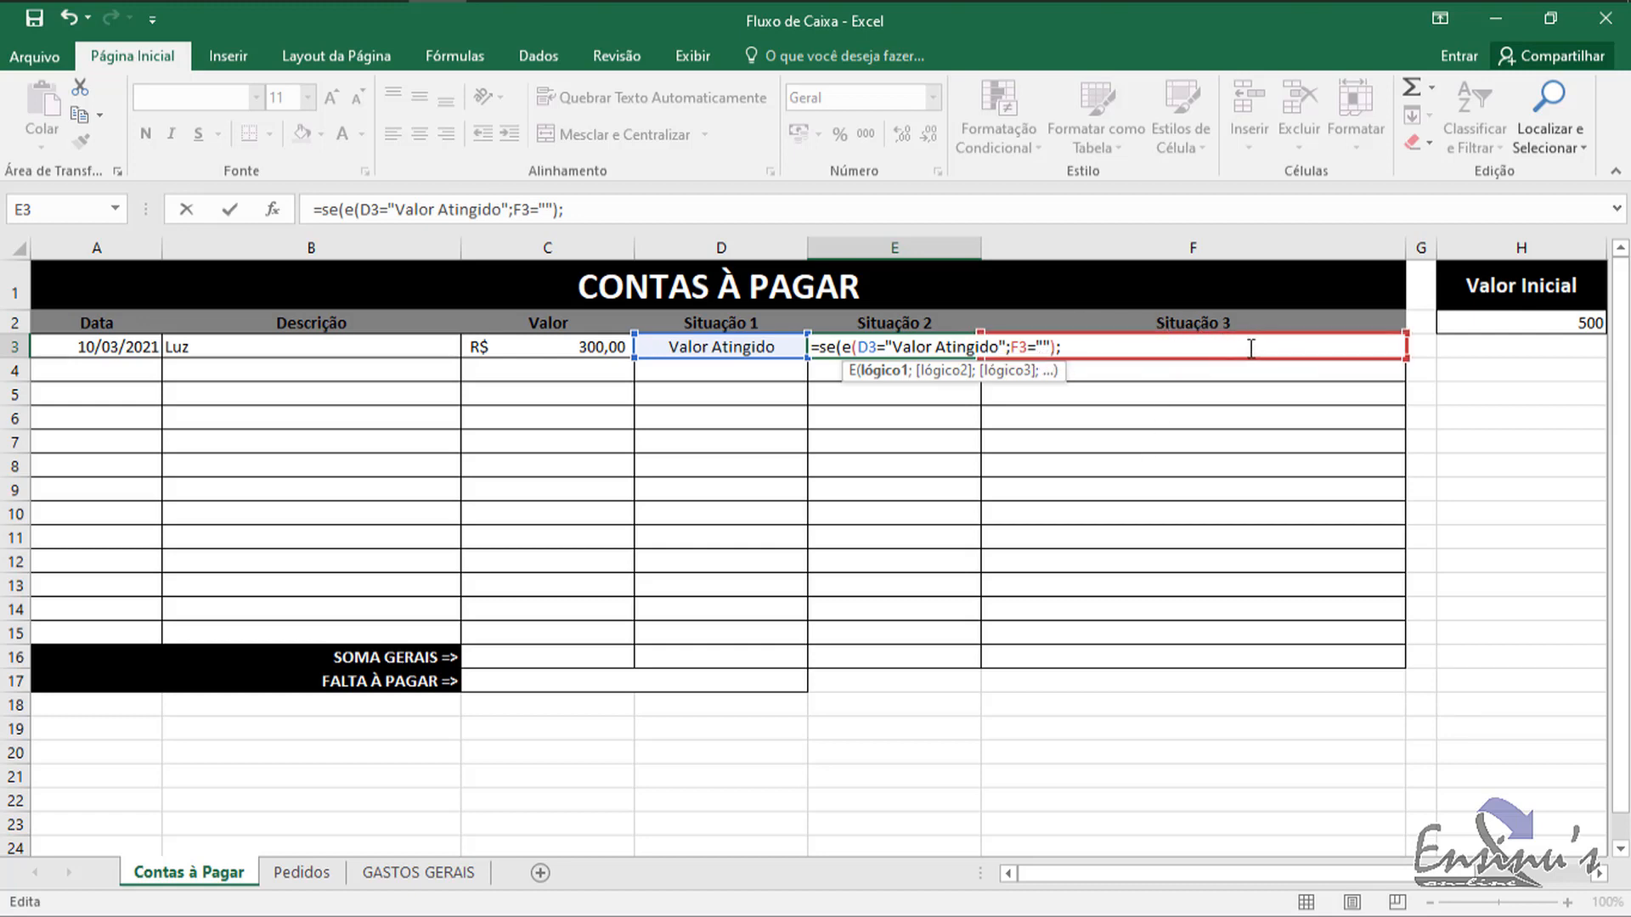
Step: Complete the E3 formula with "Pagar" as the true result and "" as the false result, and enter it
left_click(1083, 343)
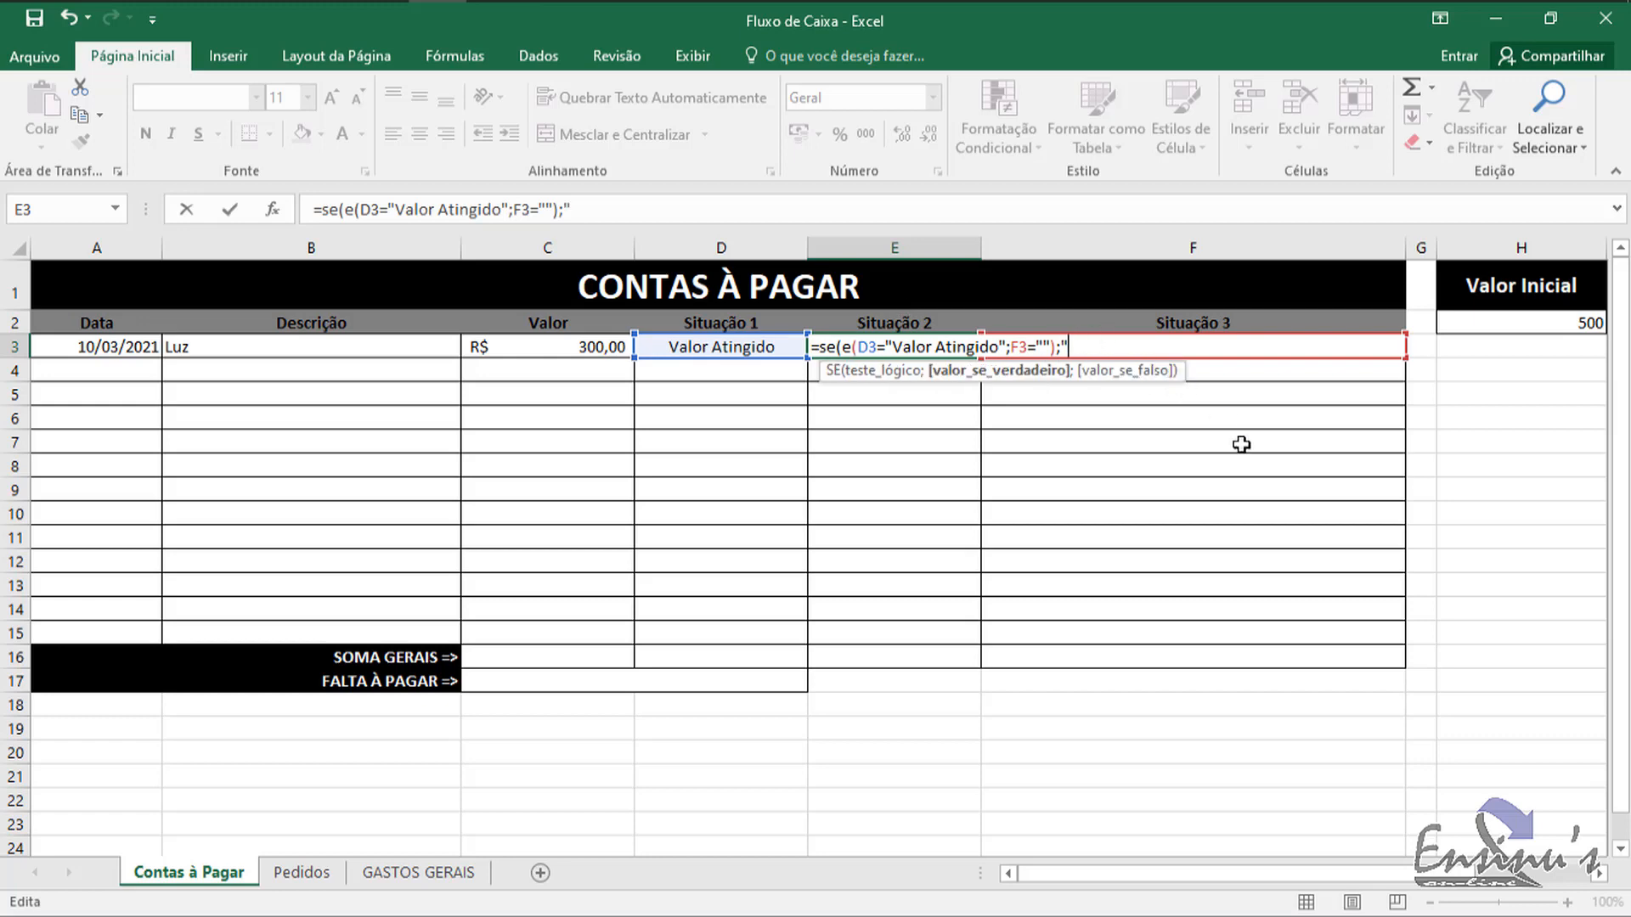
type("\"Pagar")
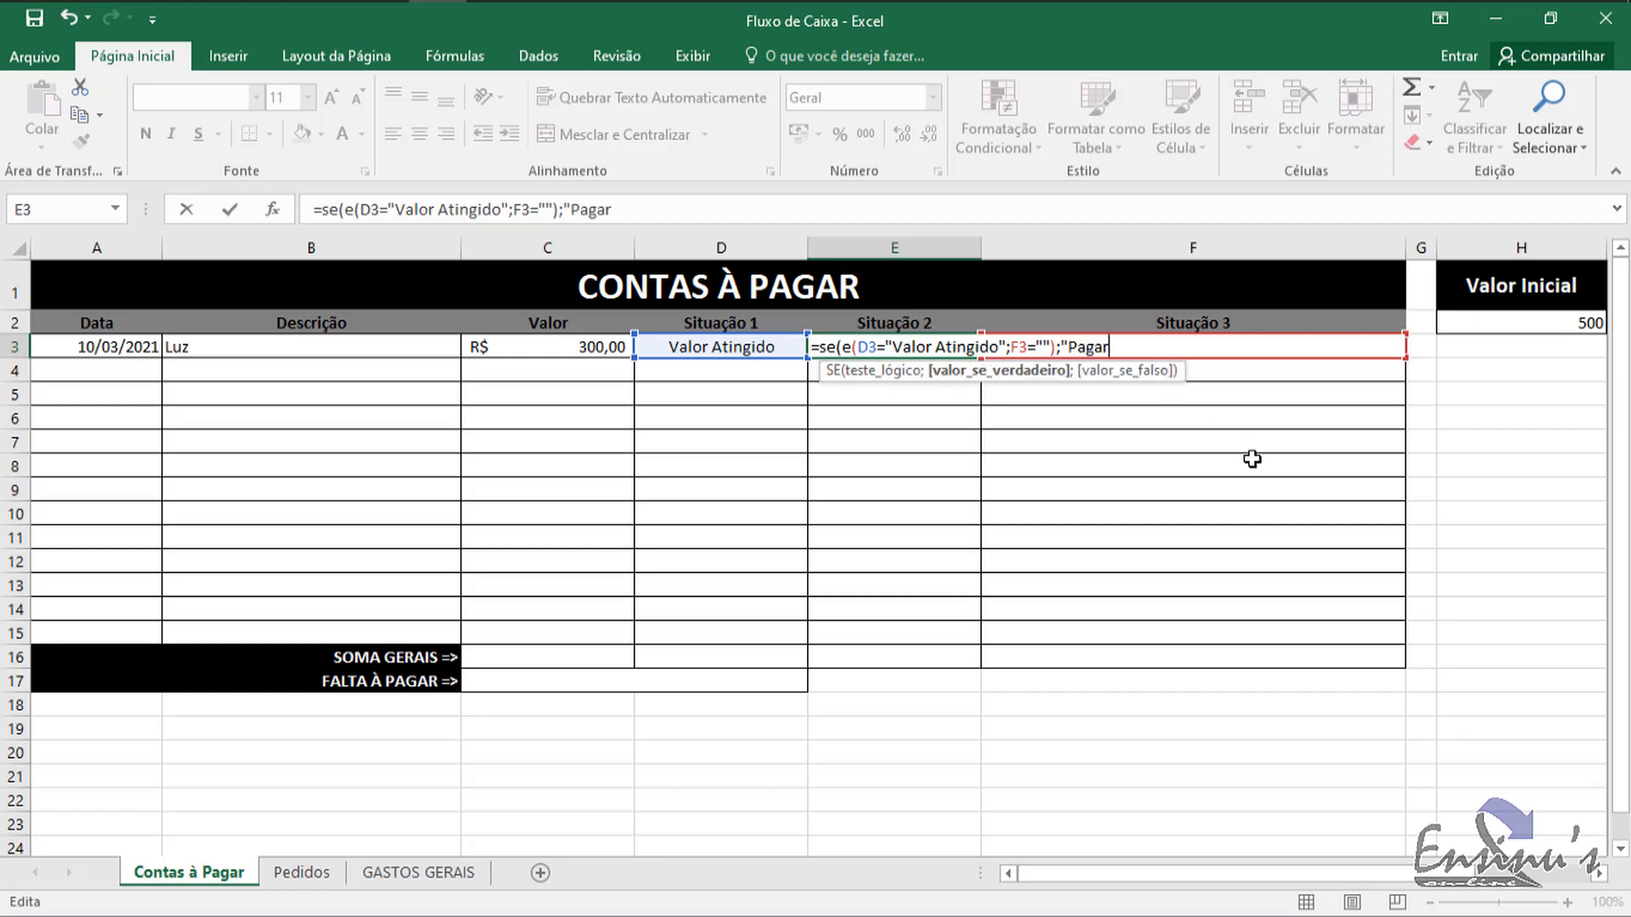
type("\"")
type(";")
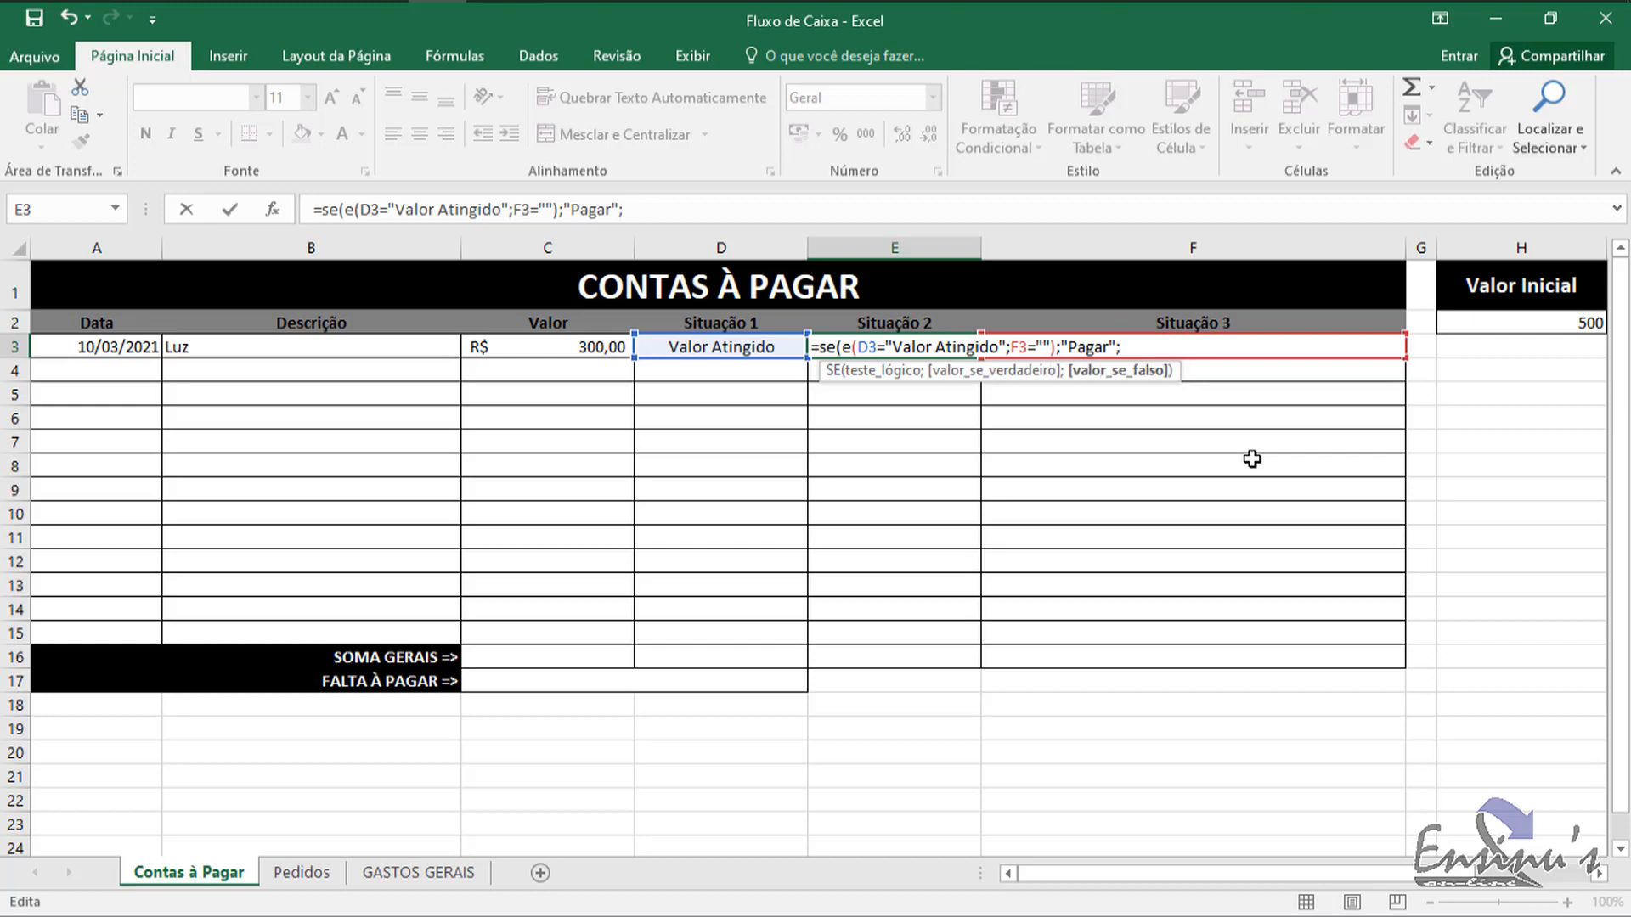
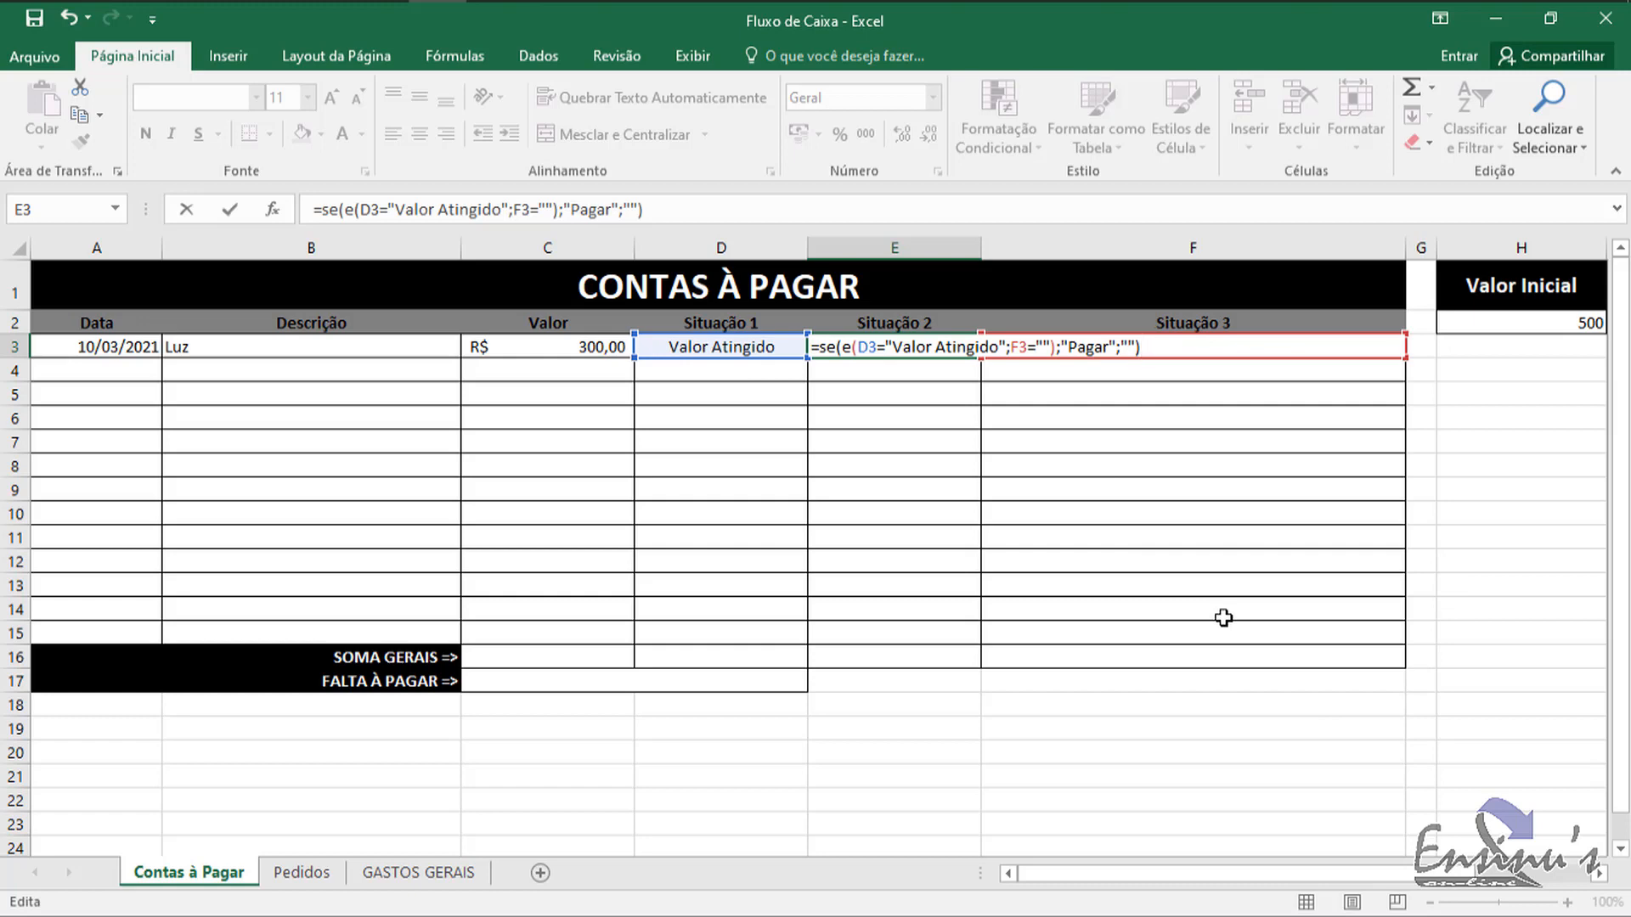
key("Return")
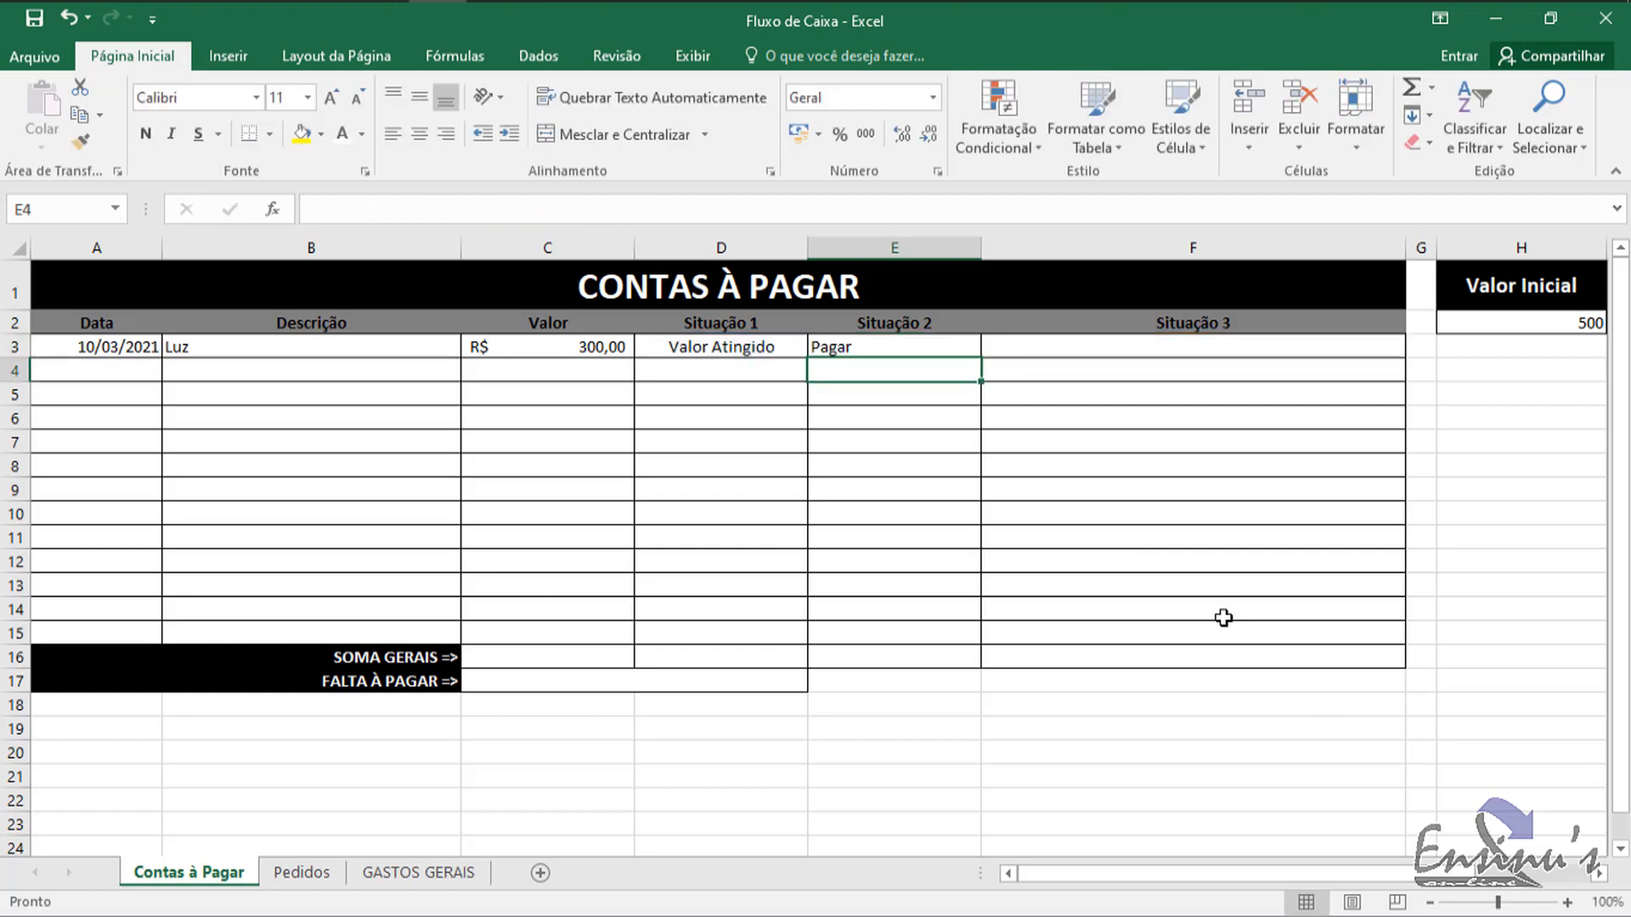
Step: Centre the contents of column E horizontally
left_click(885, 350)
left_click(929, 249)
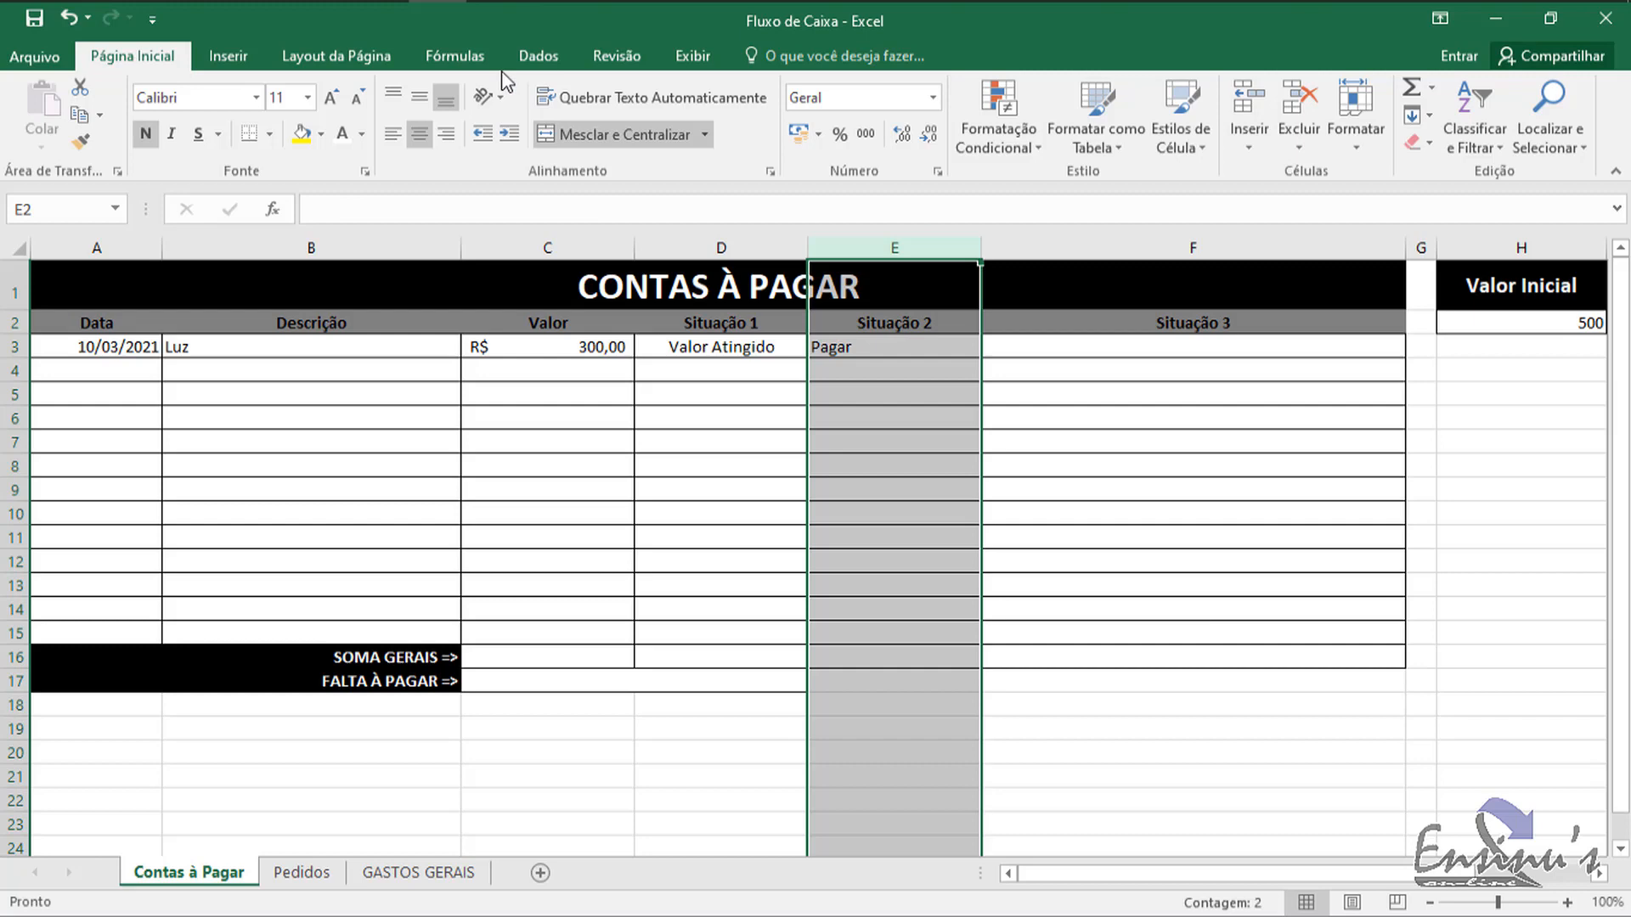
left_click(419, 136)
left_click(913, 352)
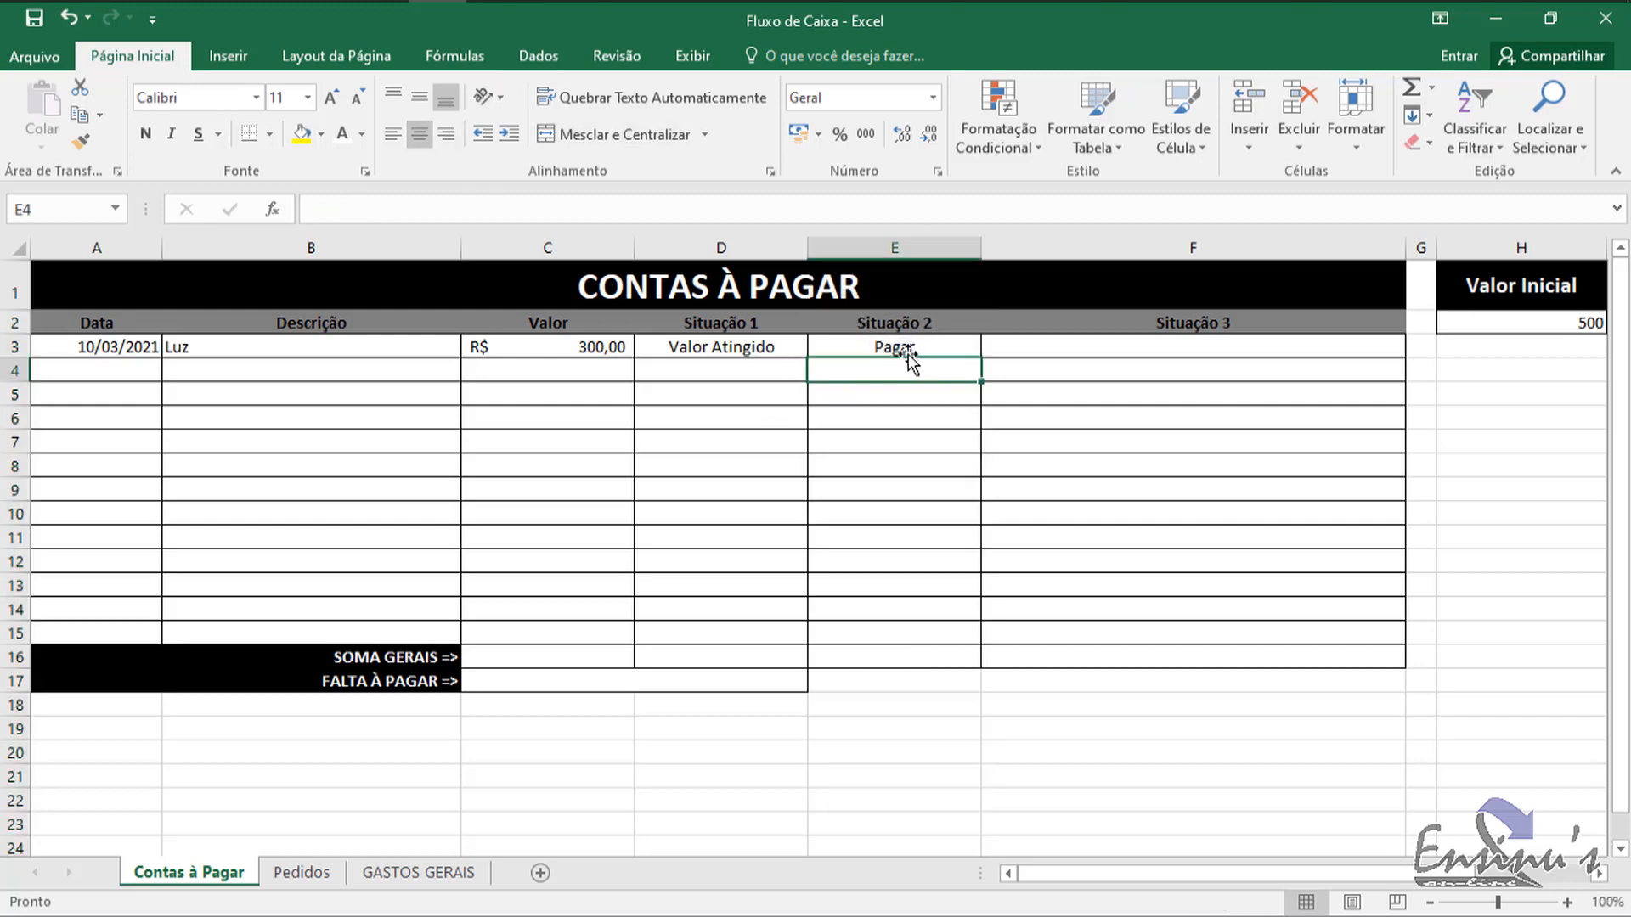
left_click(739, 354)
left_click(935, 351)
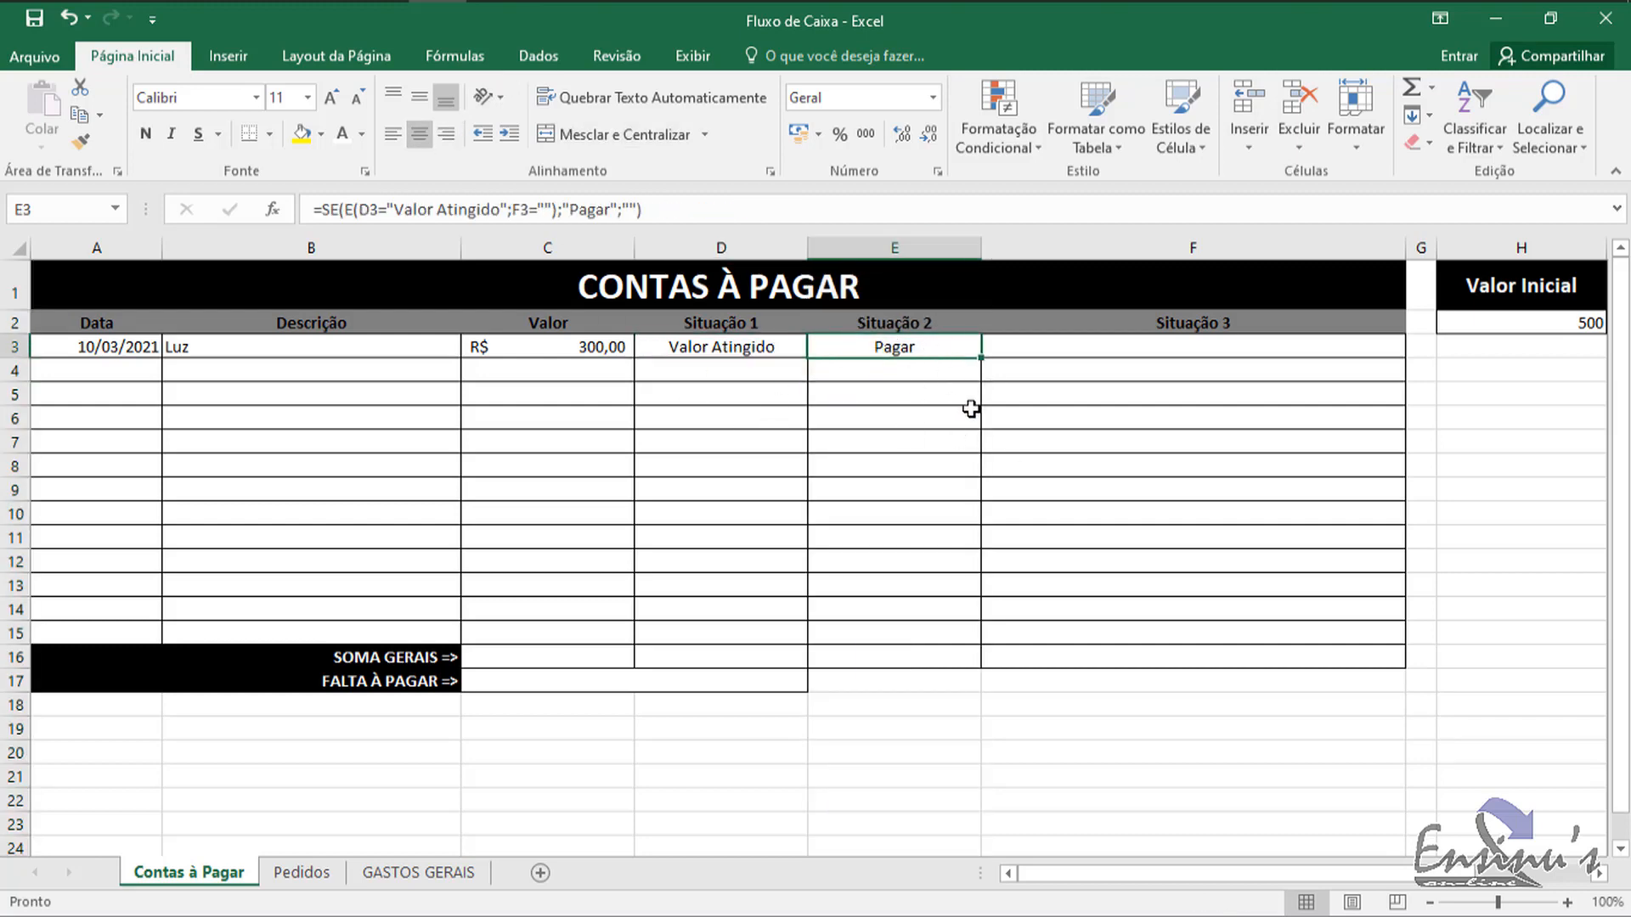
left_click(921, 659)
left_click(904, 350)
left_click(1121, 357)
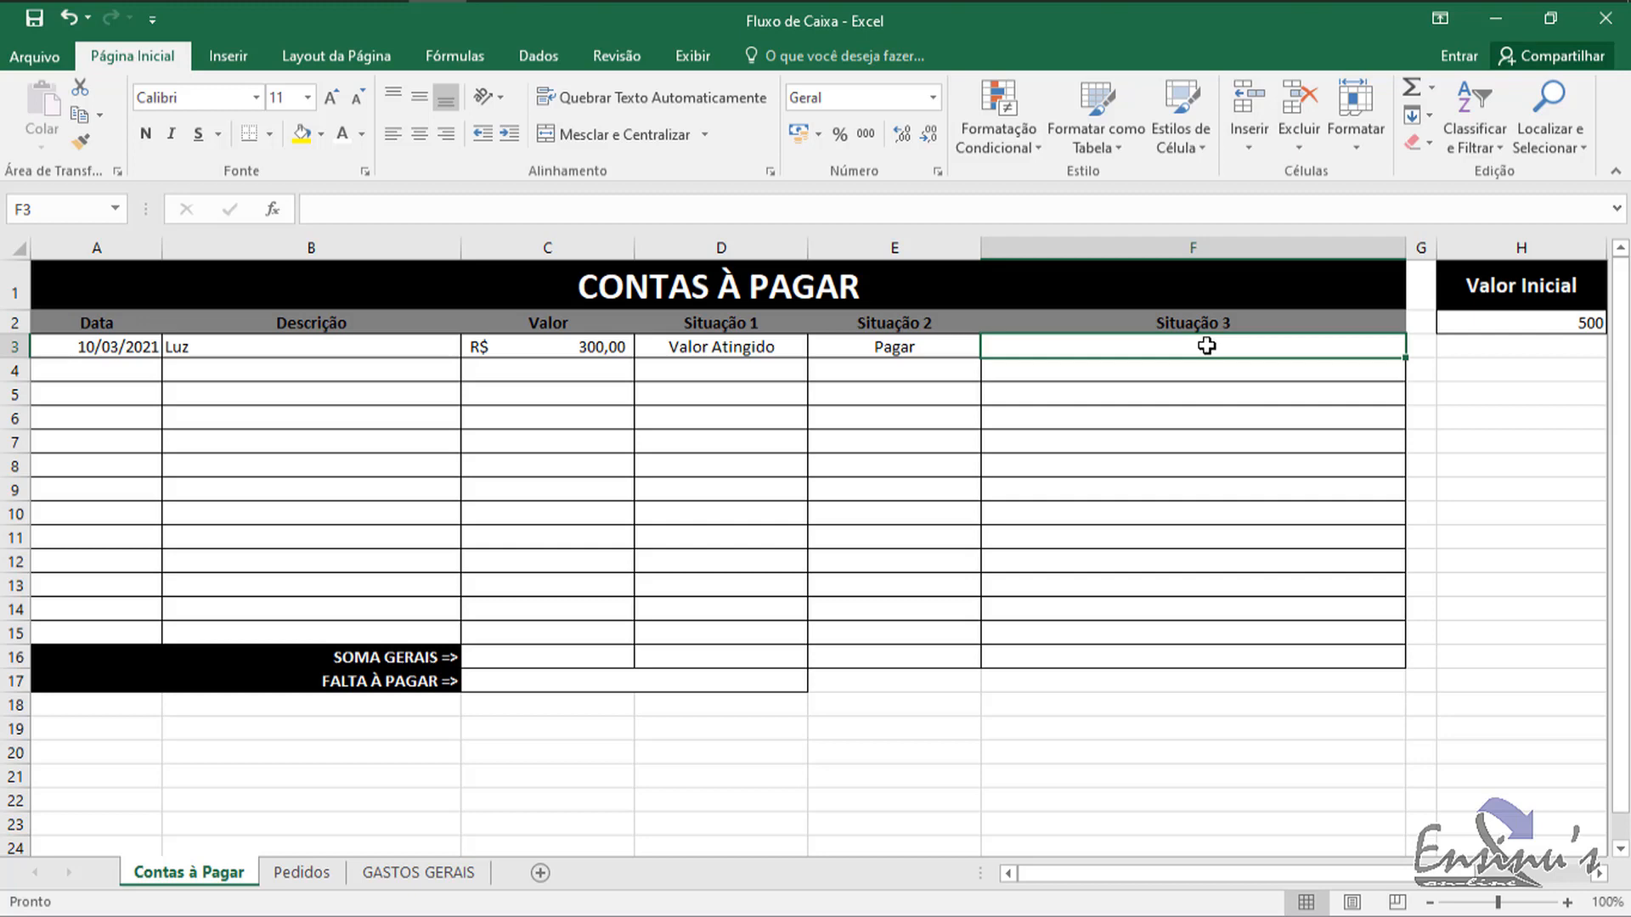
left_click(1215, 418)
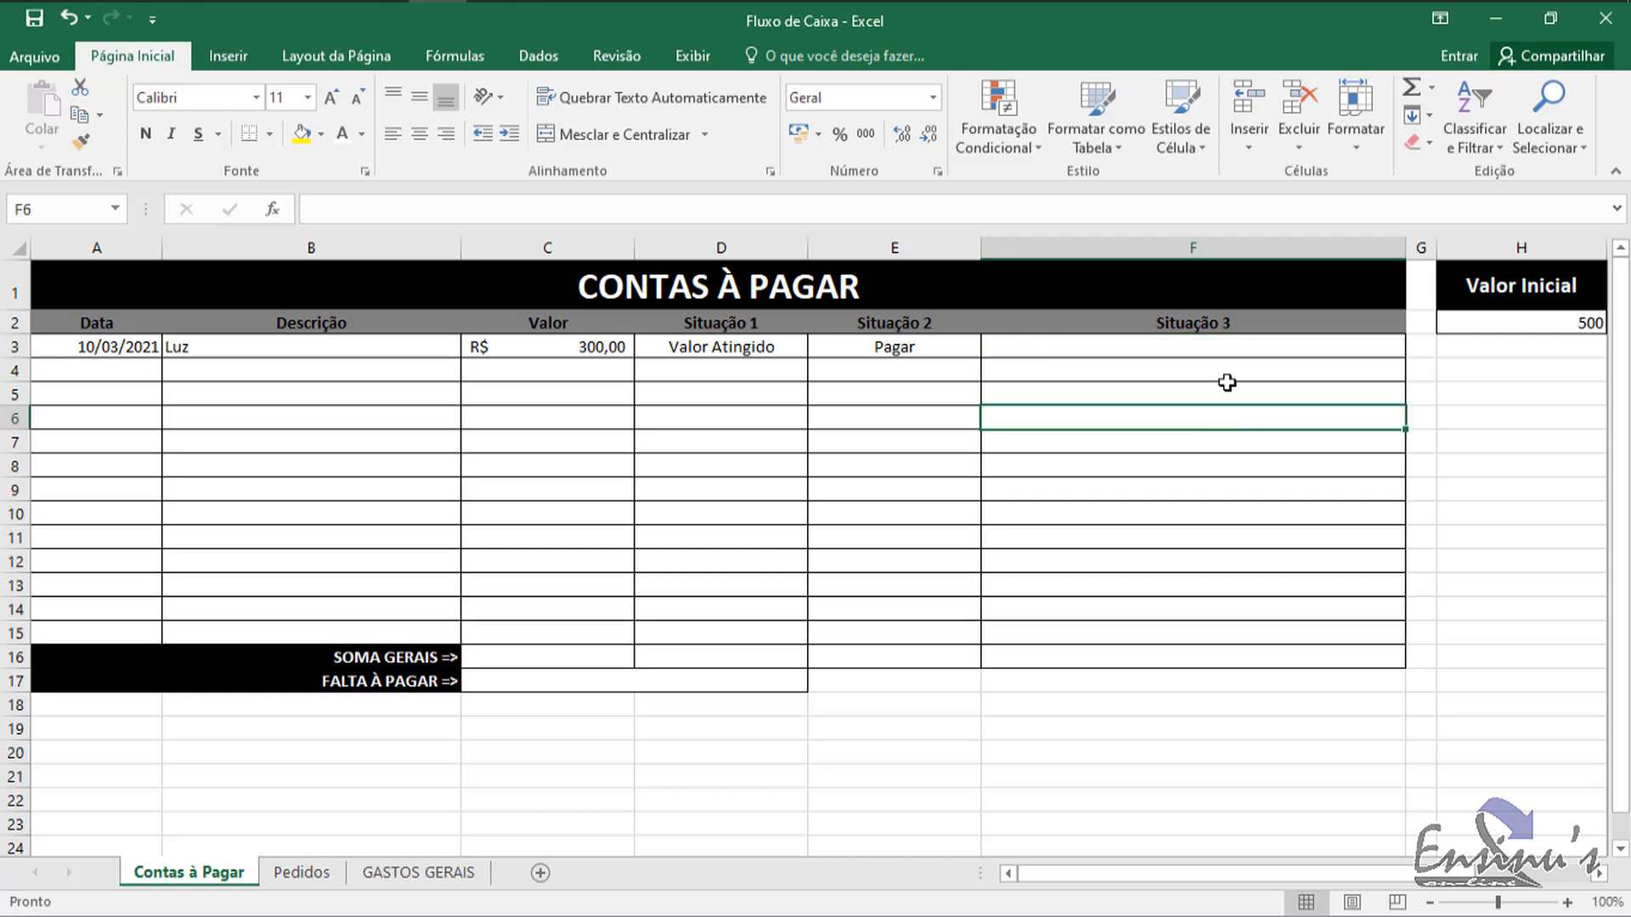
left_click(1226, 349)
left_click(1216, 399)
left_click(1232, 489)
left_click(1228, 561)
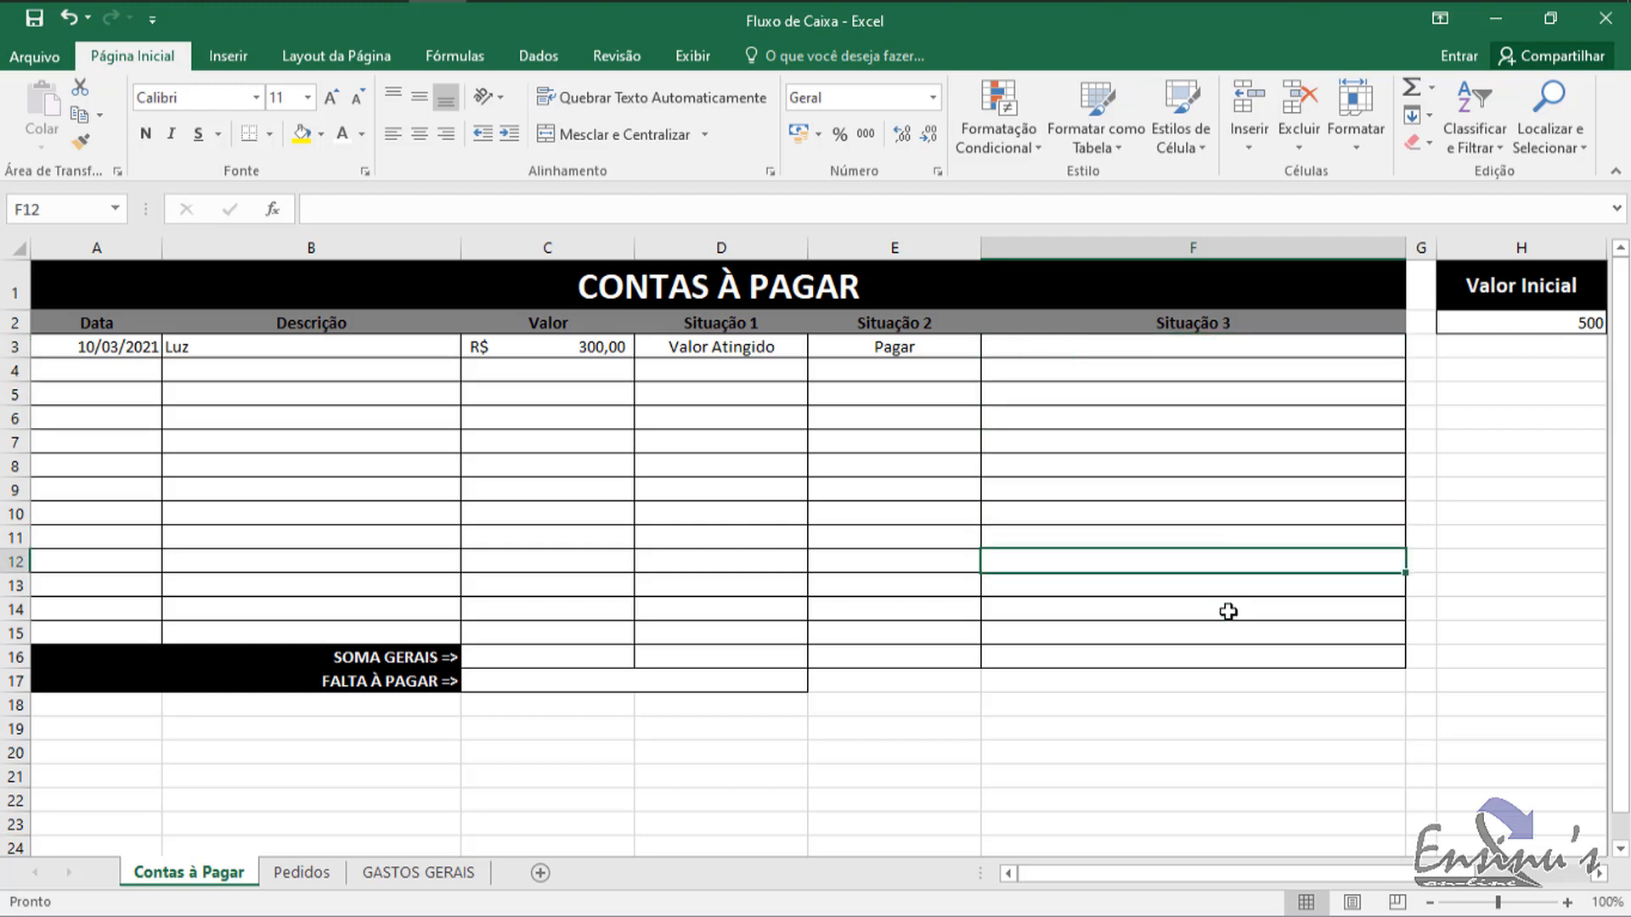
left_click(1228, 612)
left_click(1226, 539)
left_click(1209, 420)
left_click(1209, 350)
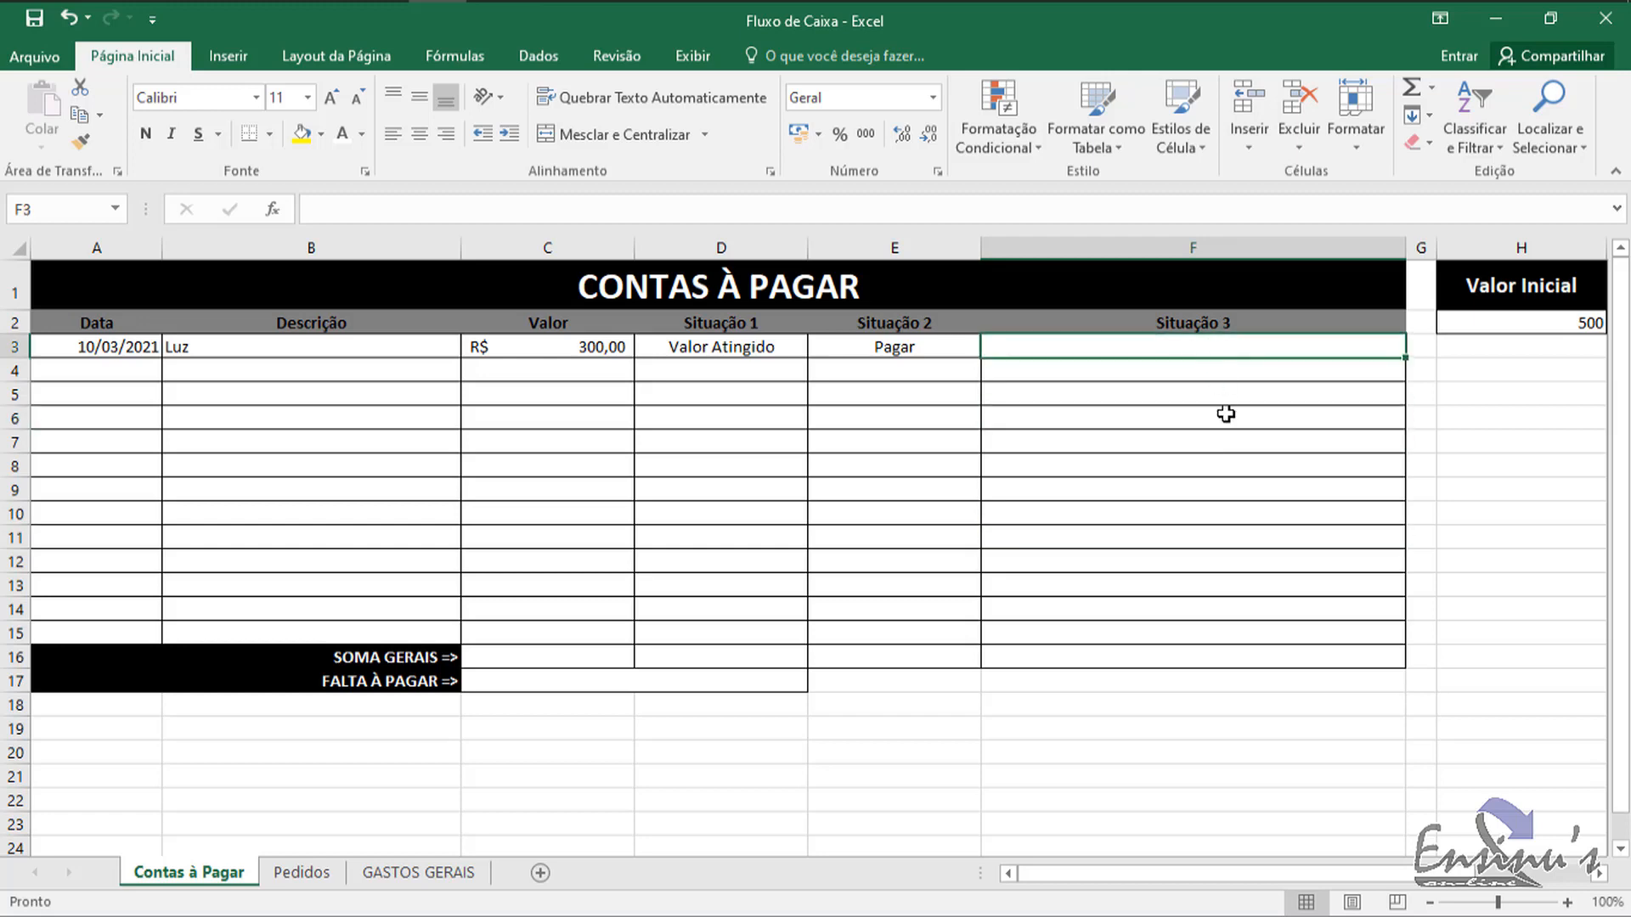
left_click(1226, 416)
left_click(1226, 466)
left_click(1225, 348)
left_click(1226, 395)
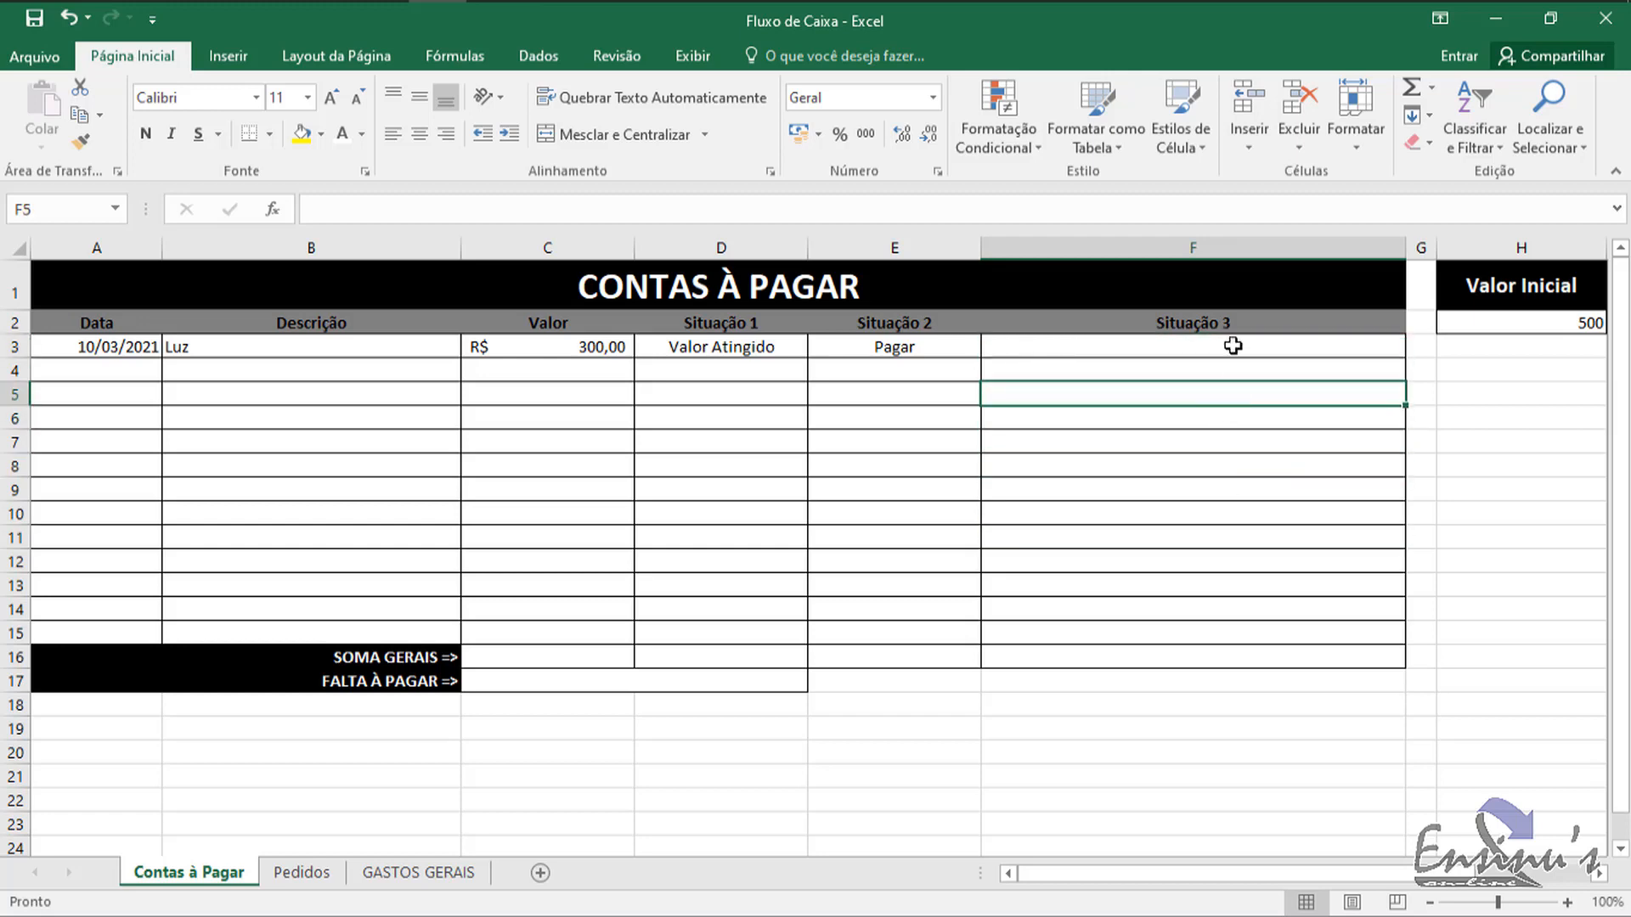
left_click(1233, 345)
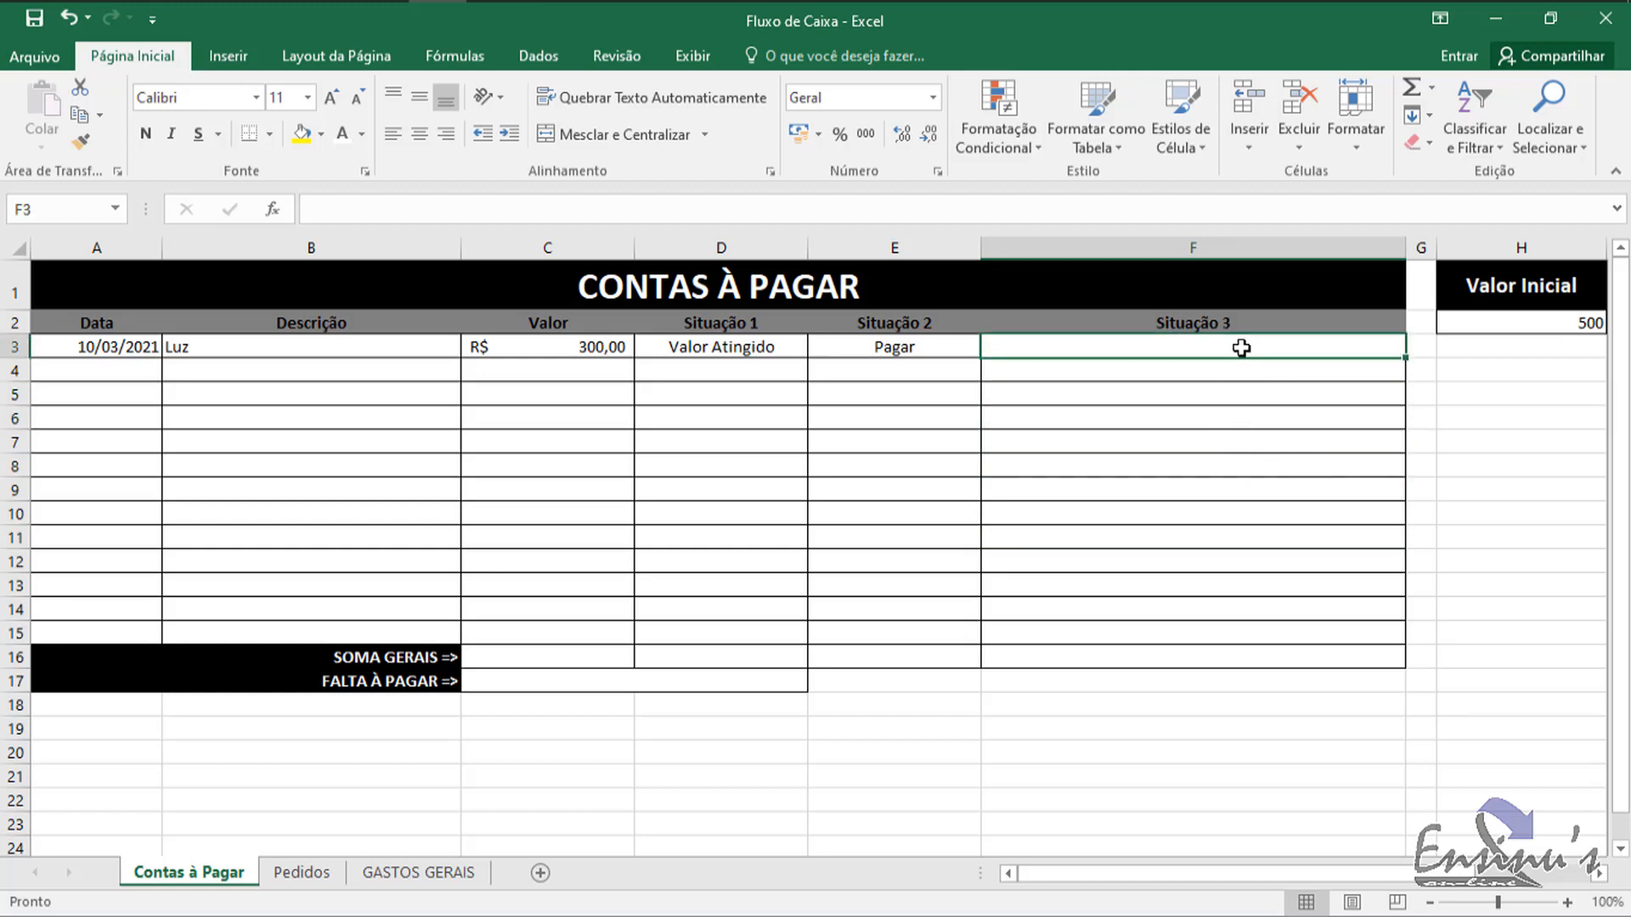
left_click(1239, 401)
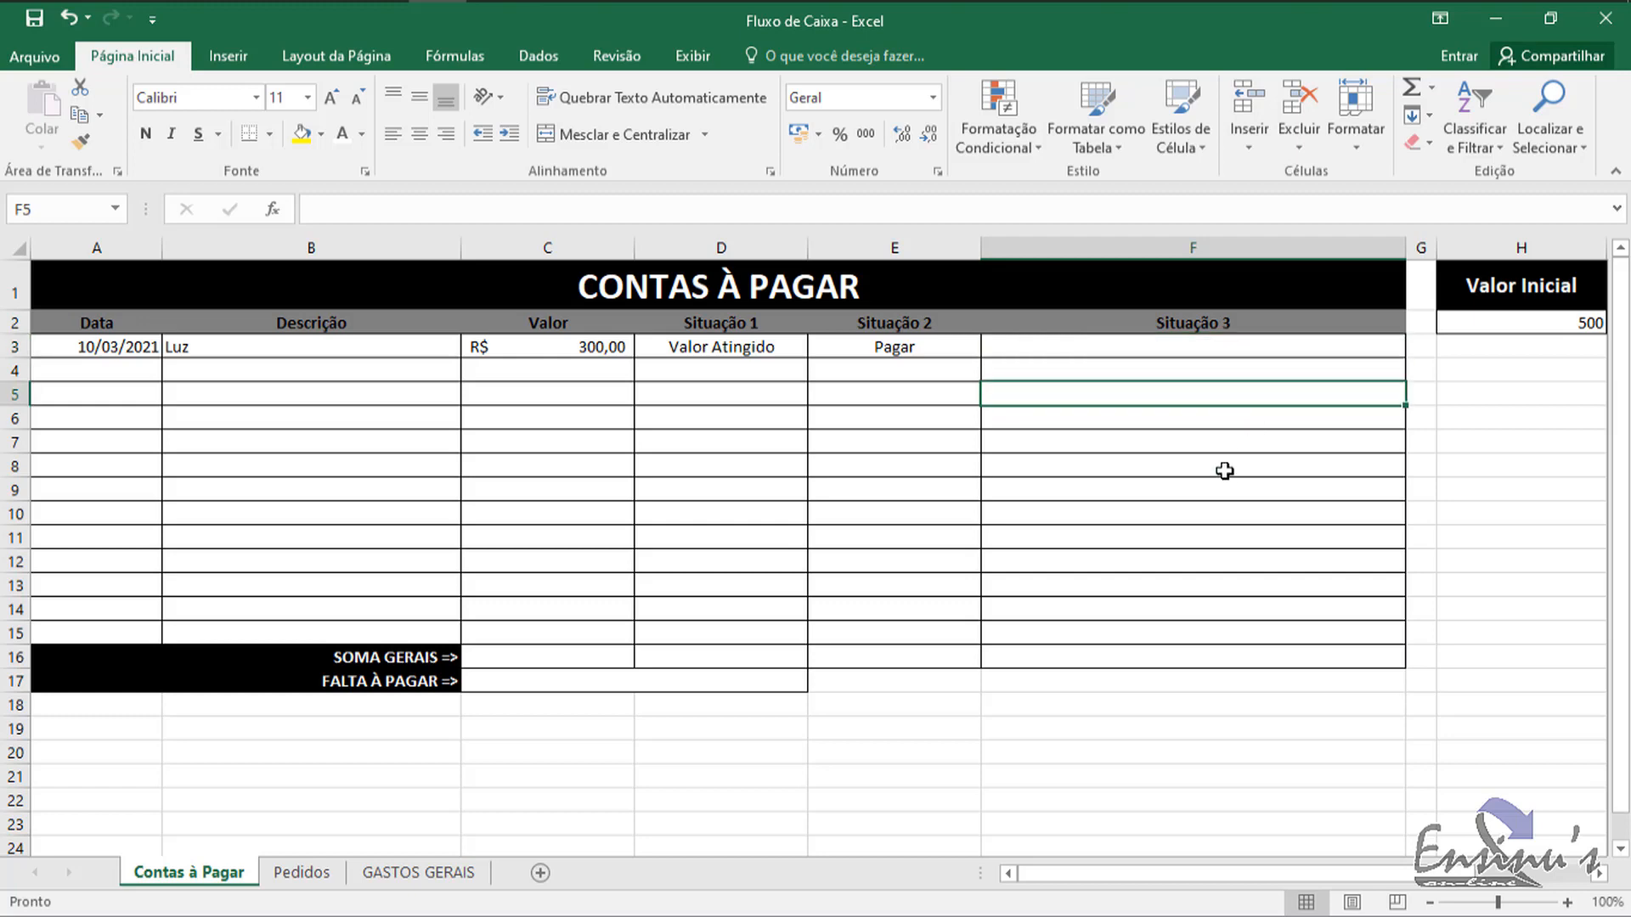
left_click(1227, 468)
left_click(1223, 561)
left_click(1200, 656)
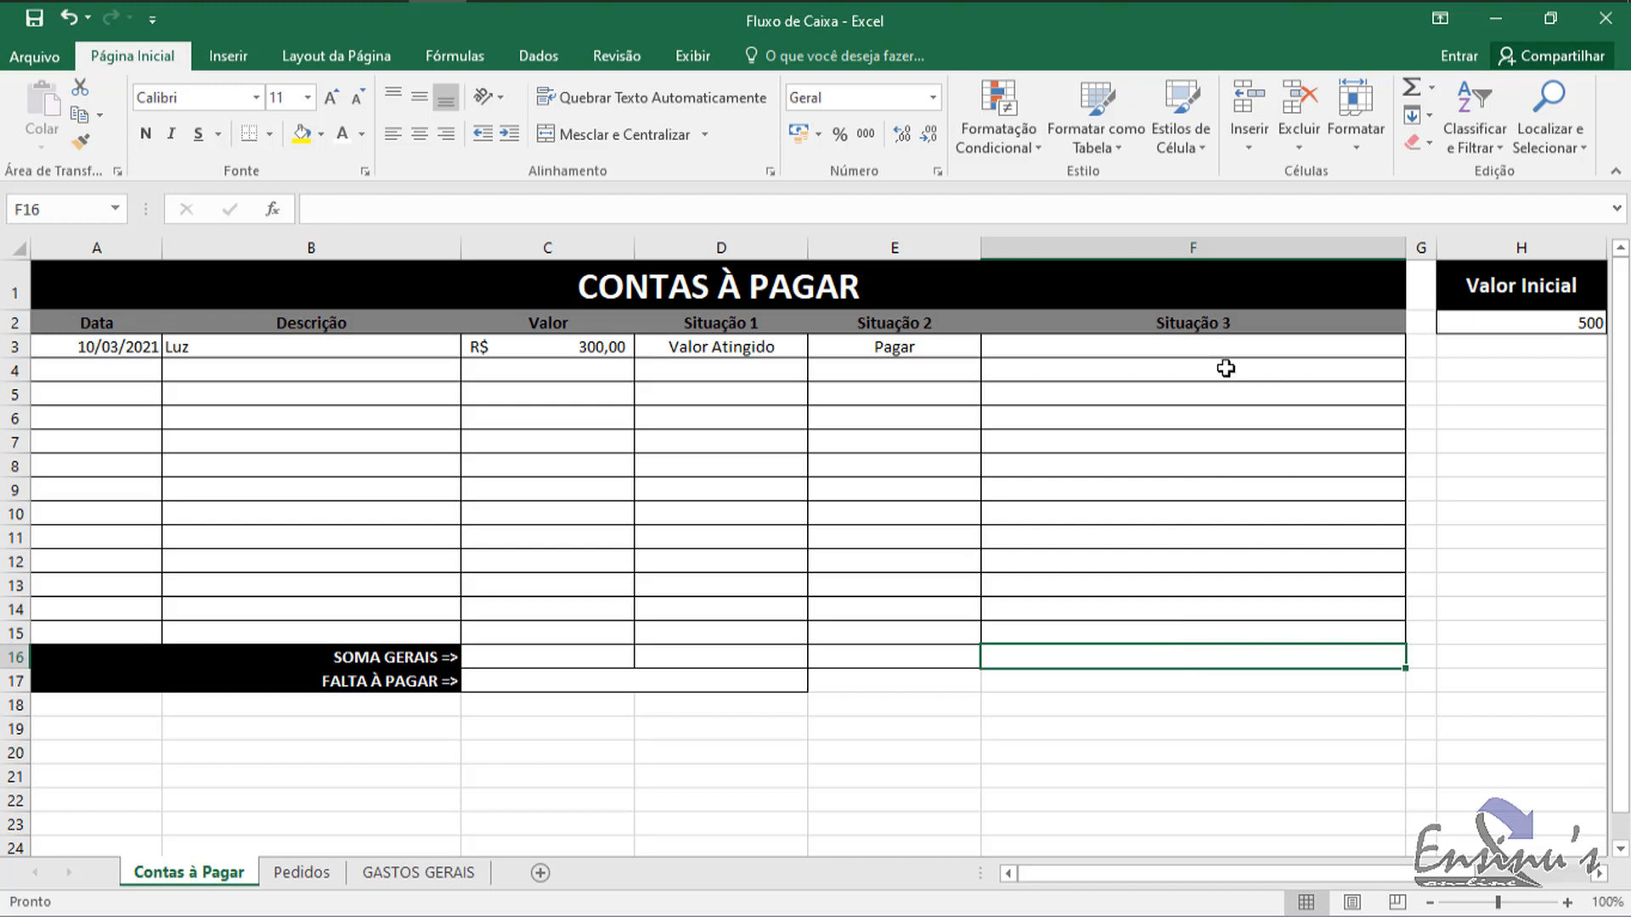
left_click(1216, 344)
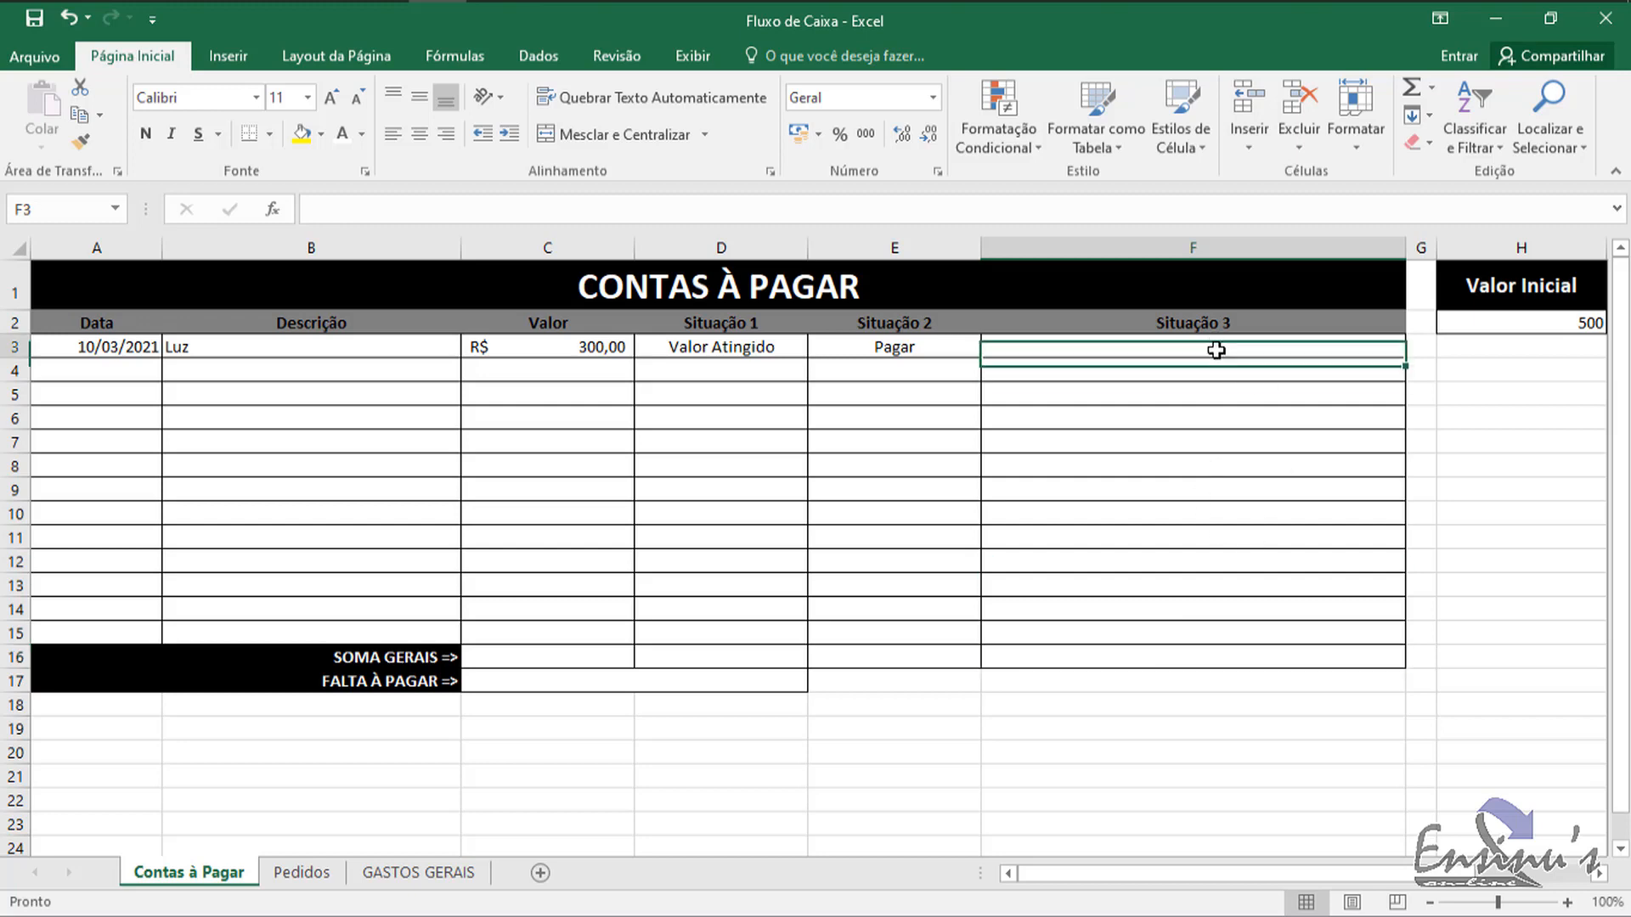
Step: Enter a SOMASE formula in F16 that sums C3:C15 where F3:F15 equals "PAGO"
left_click(1130, 656)
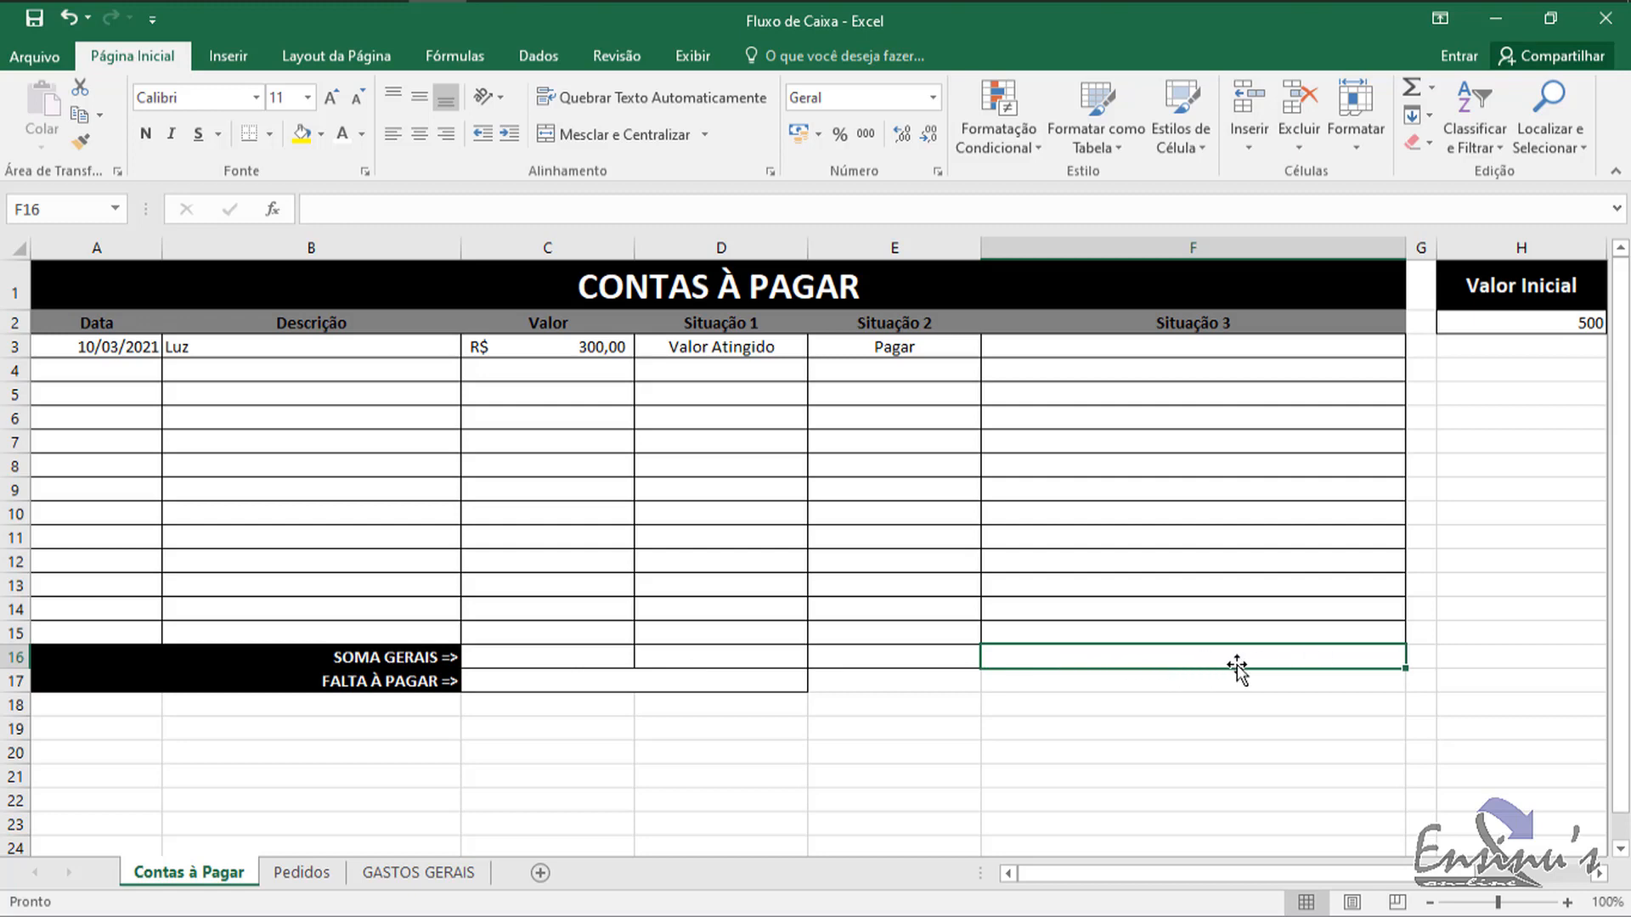
type("=")
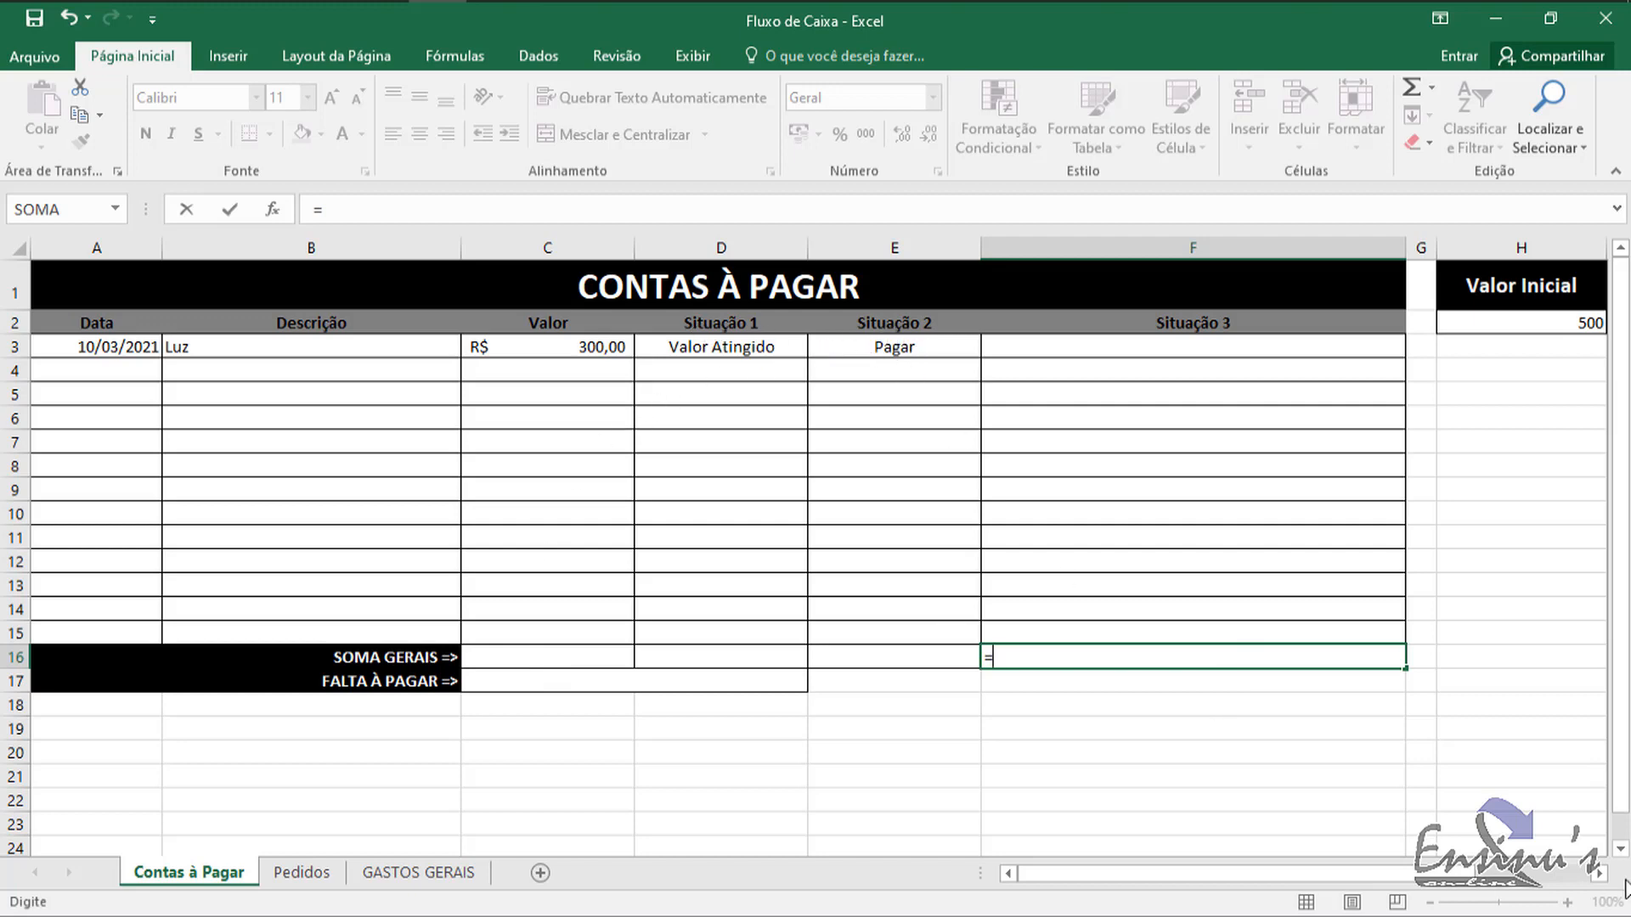
type("so")
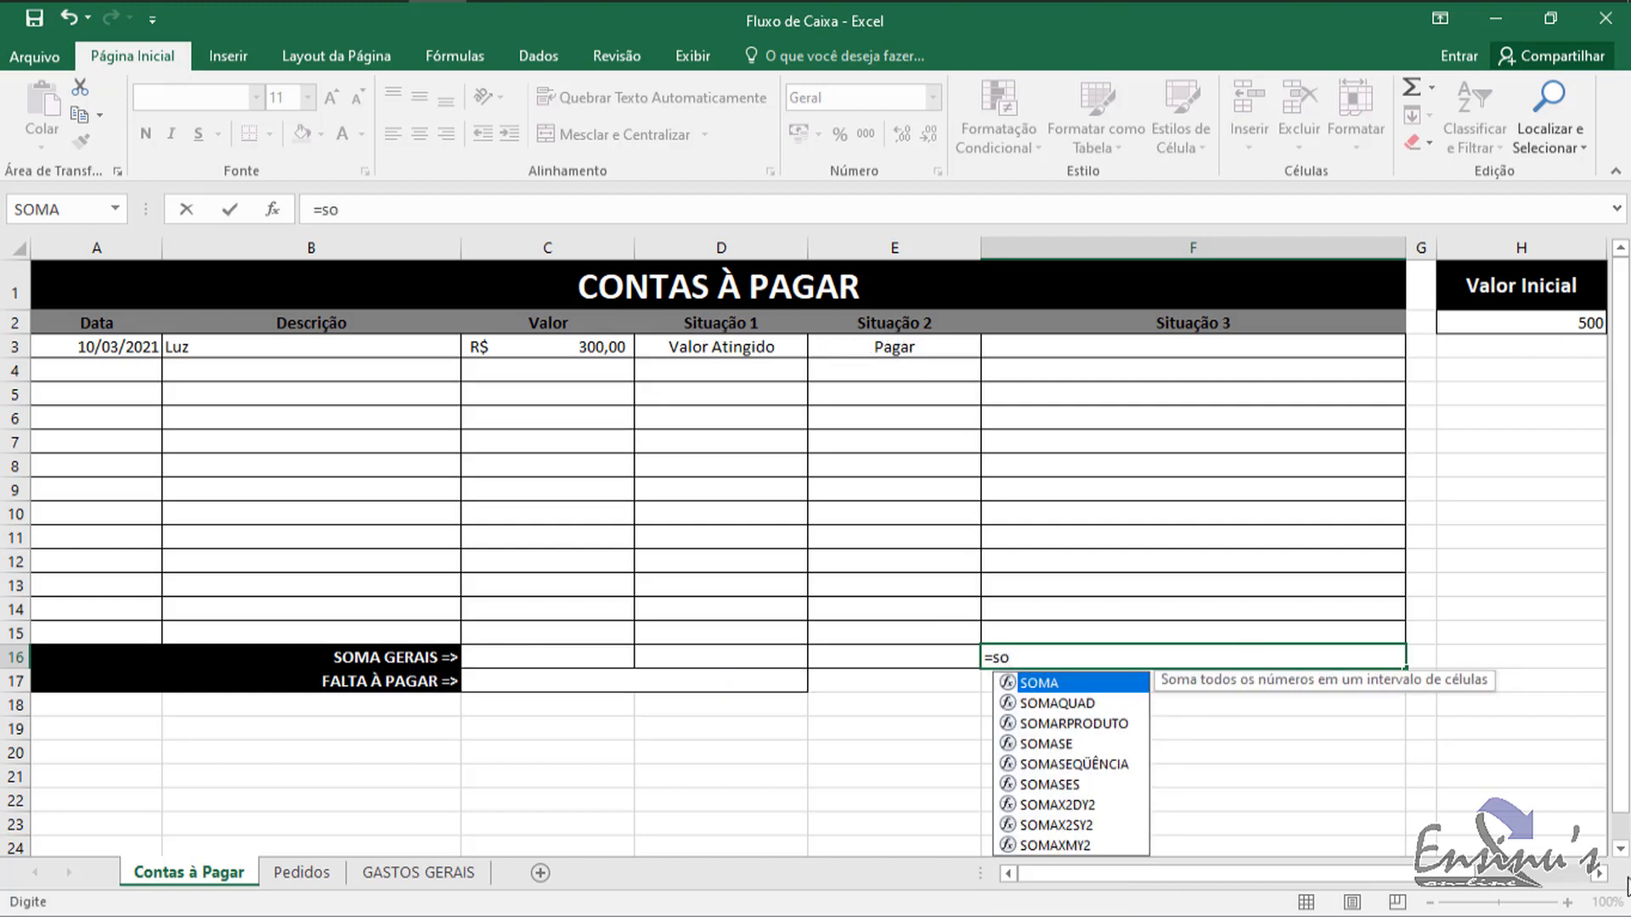
type("mase")
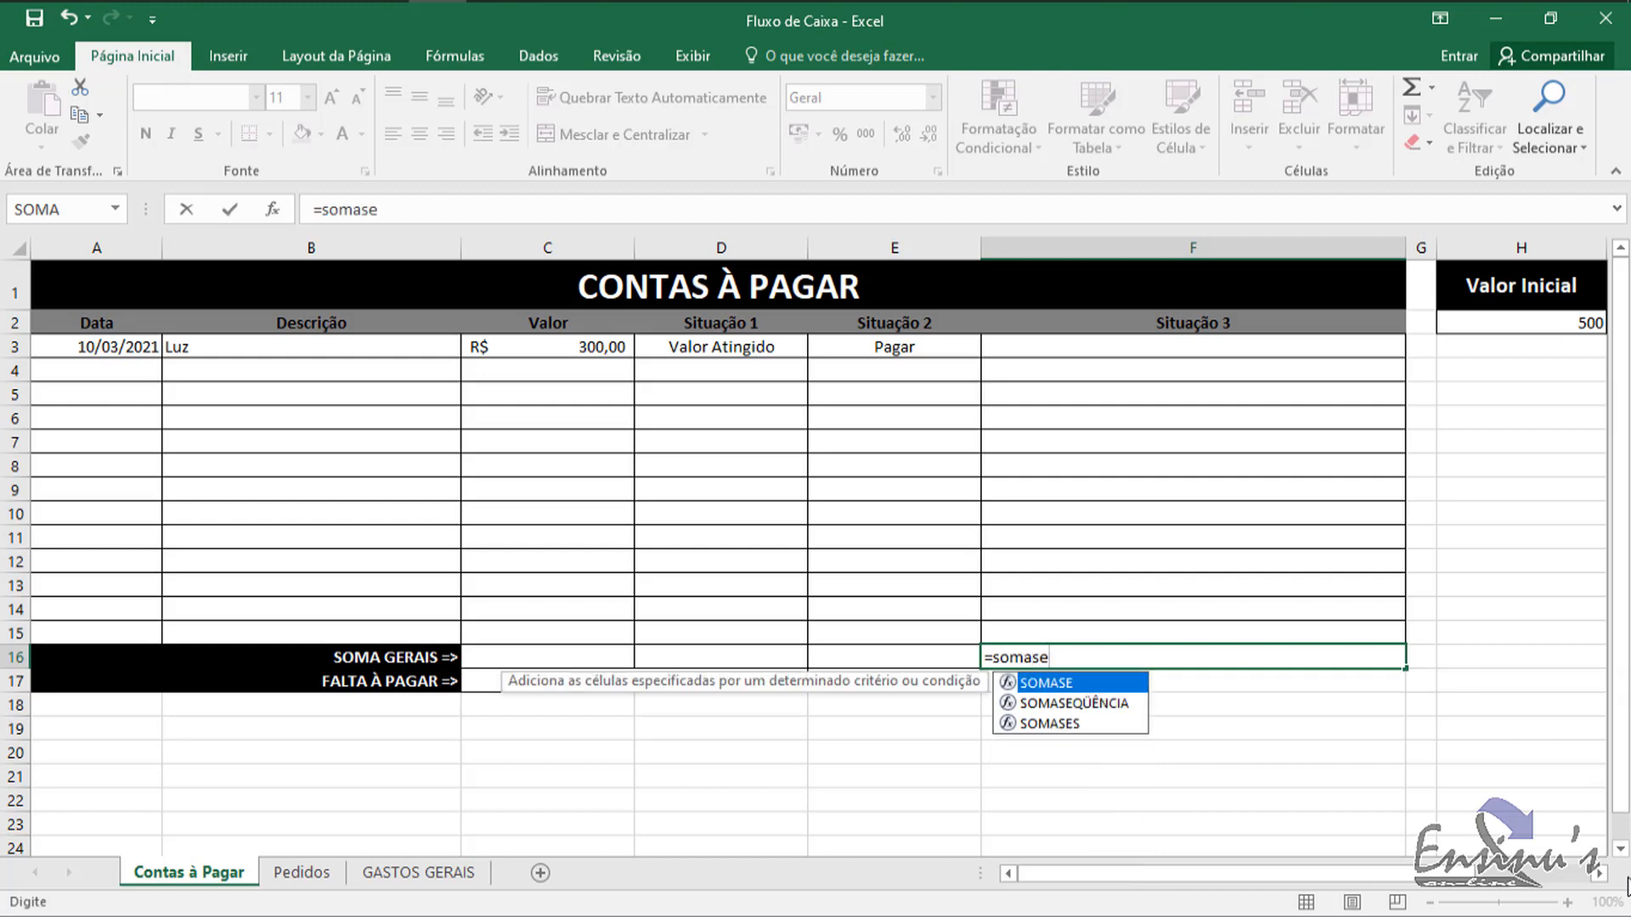
type("(")
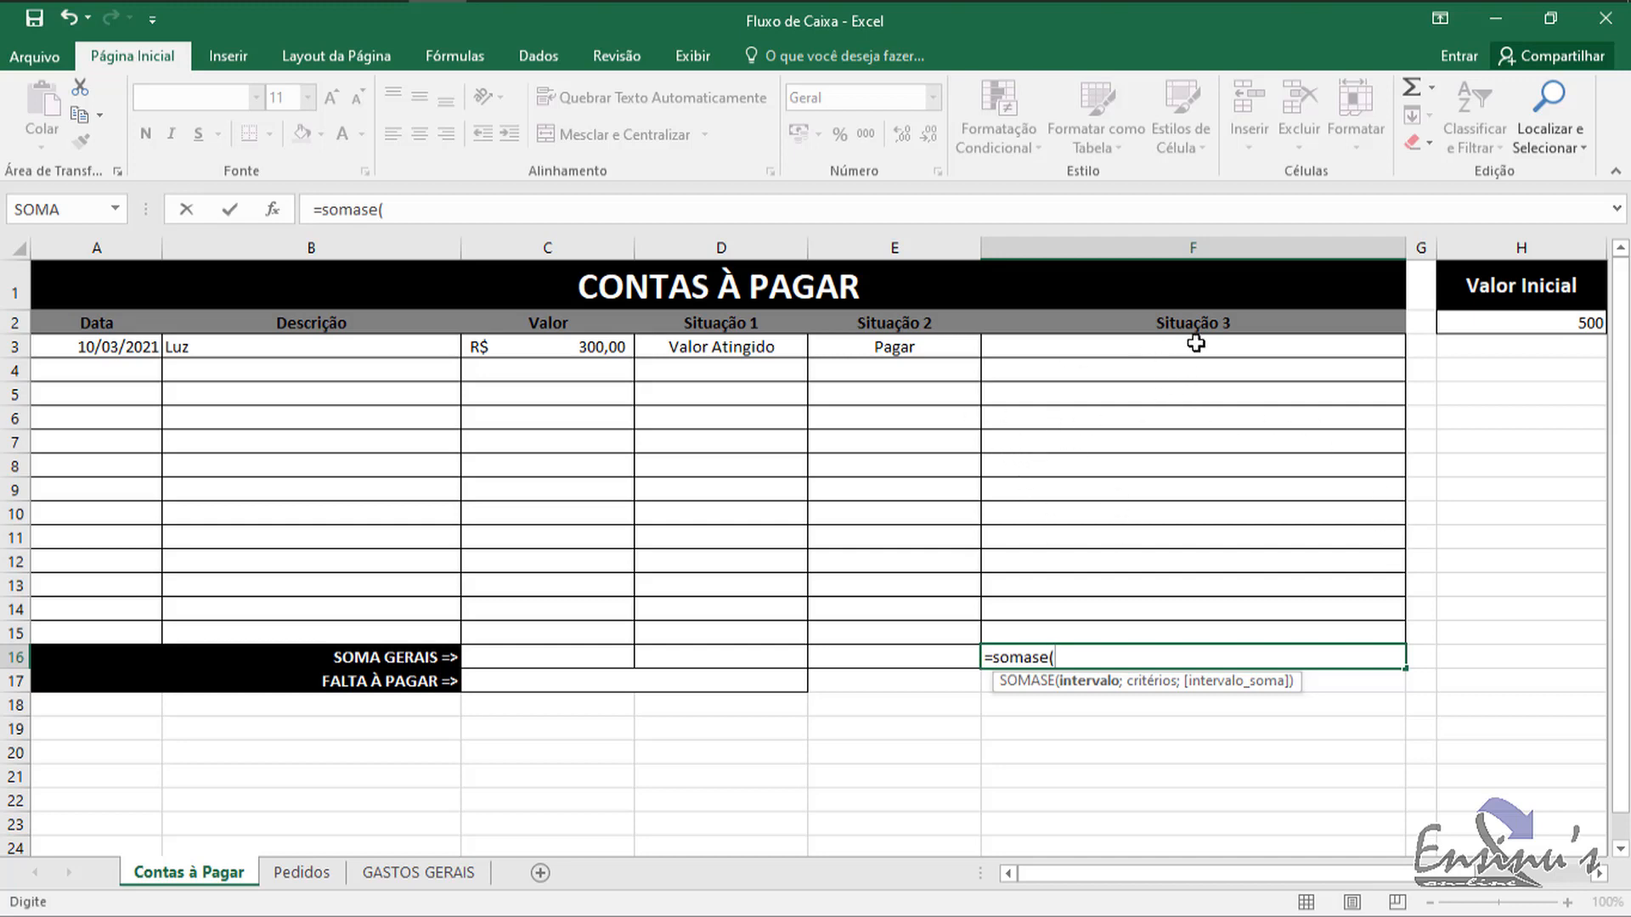
left_click_drag(1188, 356, 1190, 639)
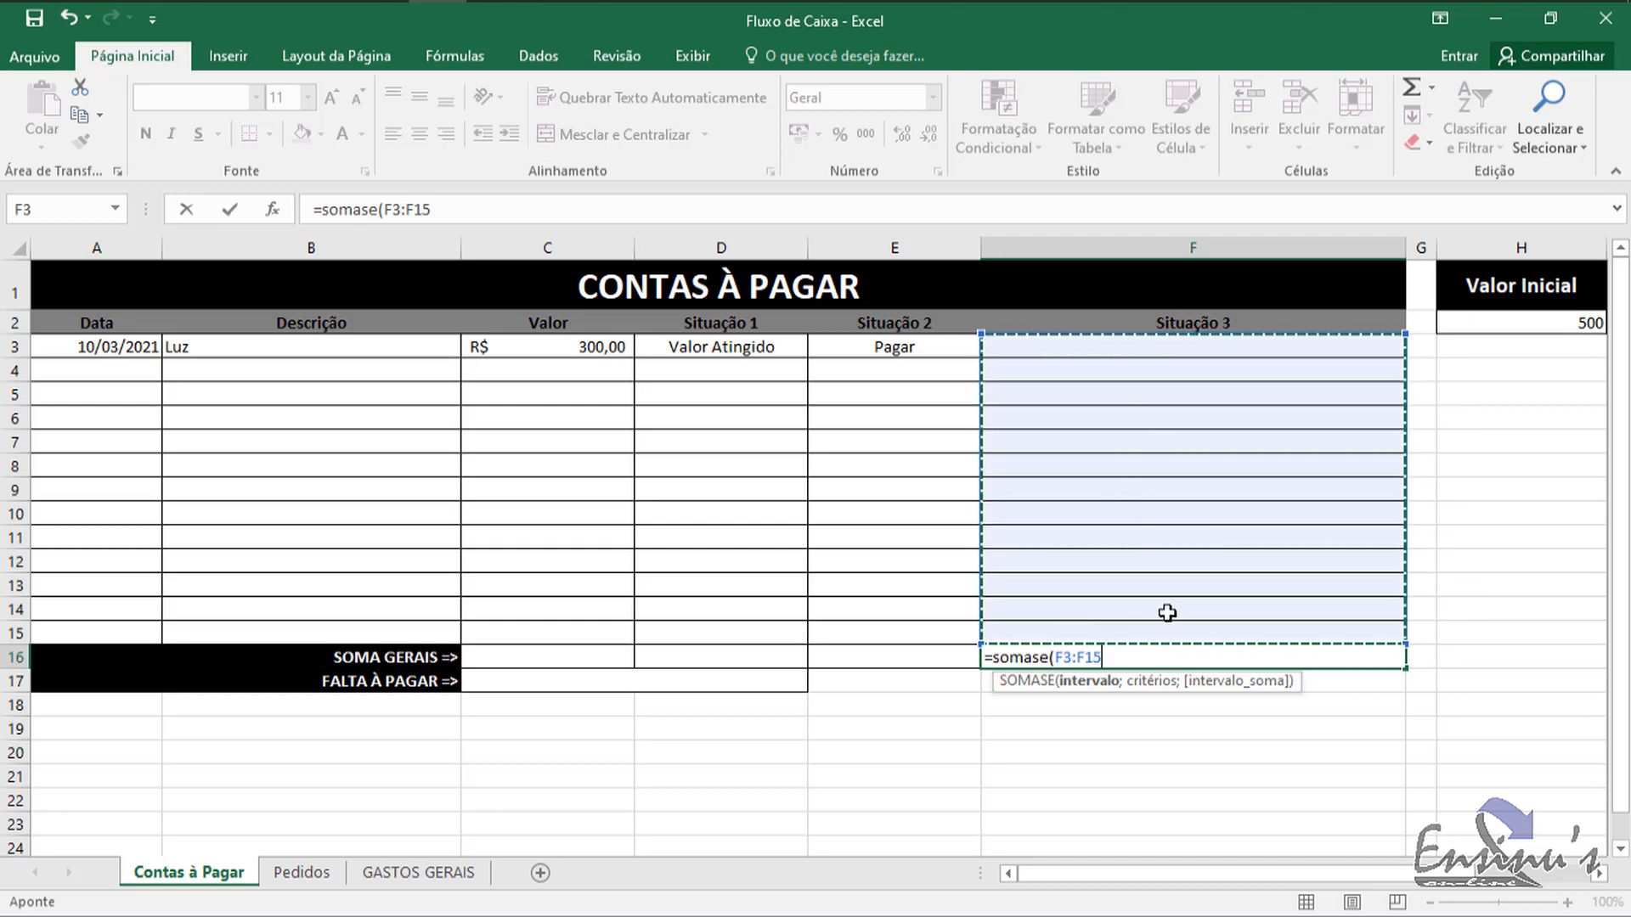
type(";")
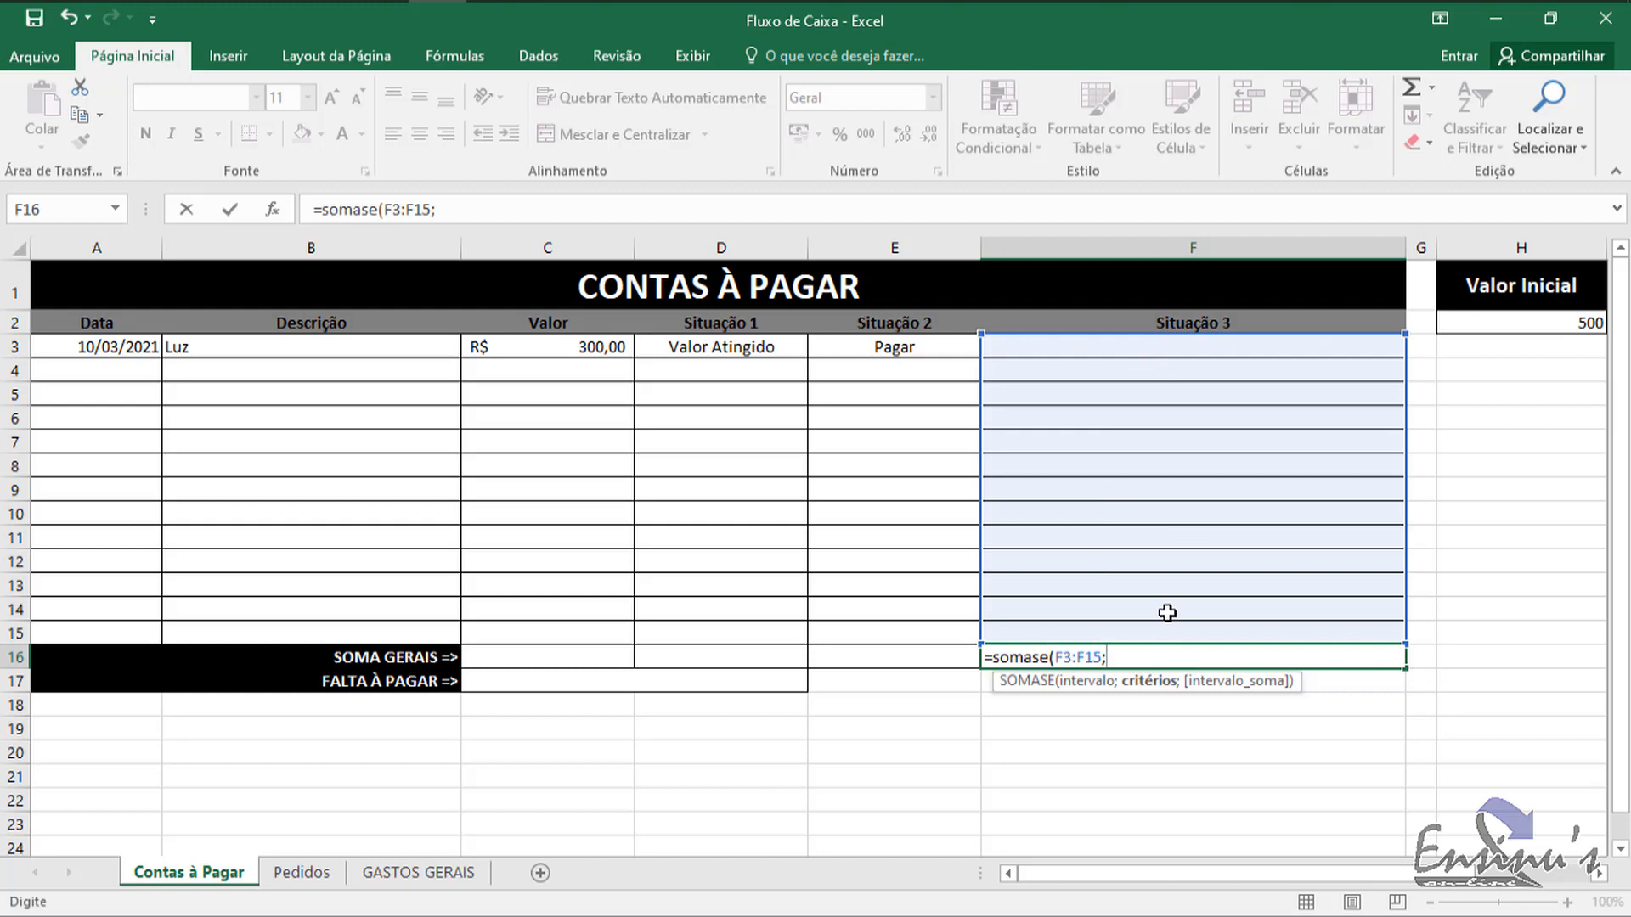
type("\"PAGO\";")
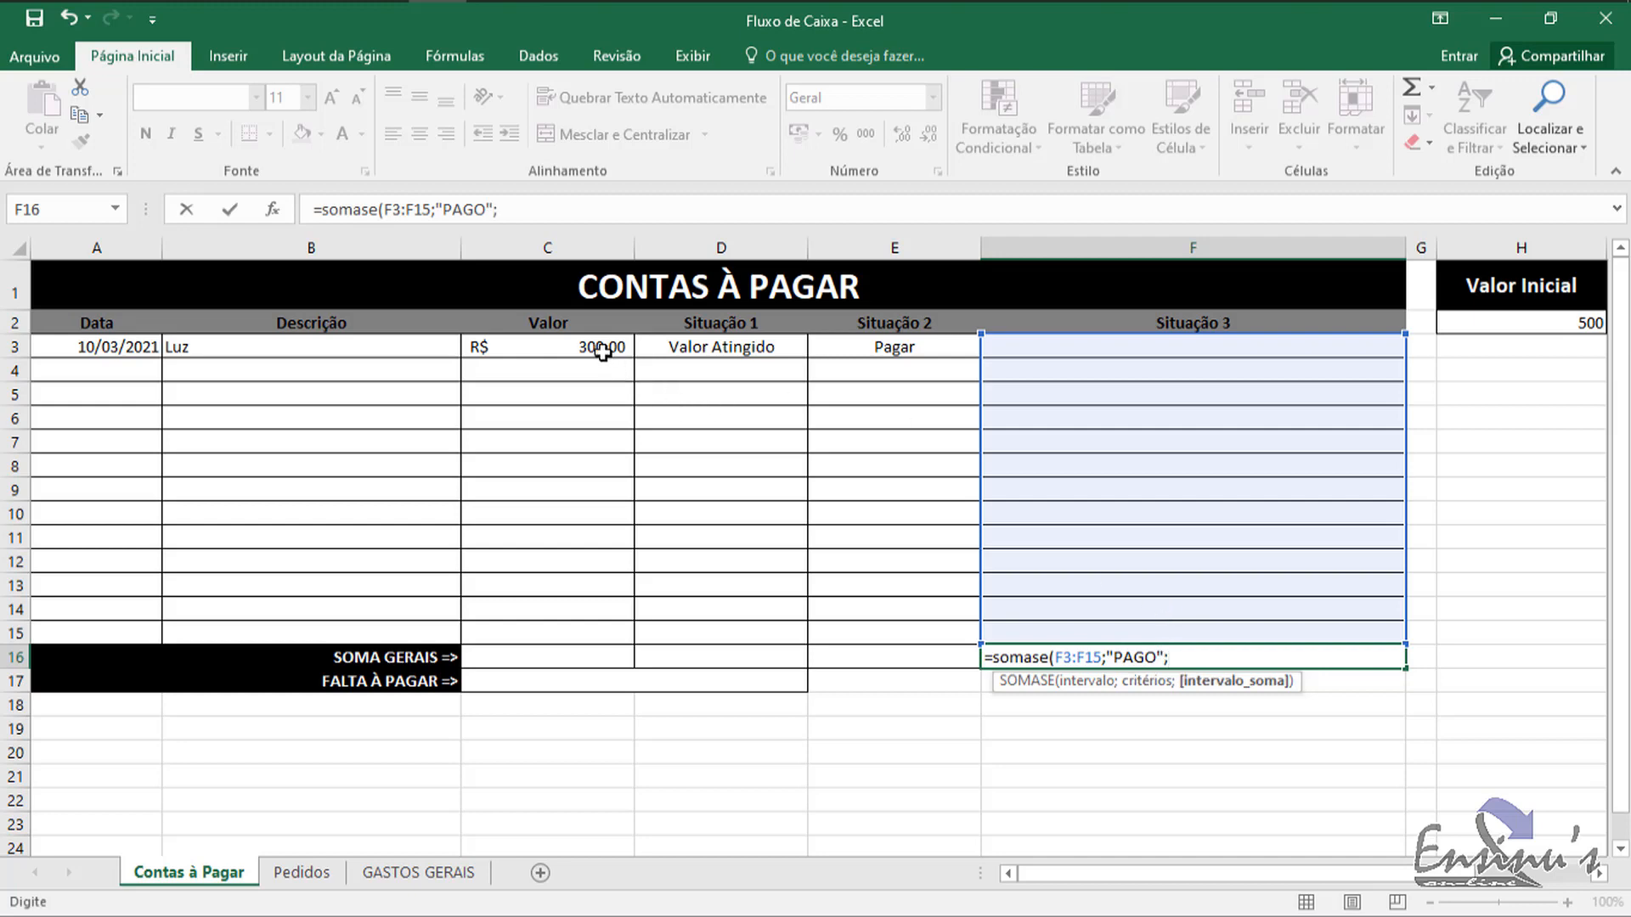
left_click_drag(603, 351, 579, 625)
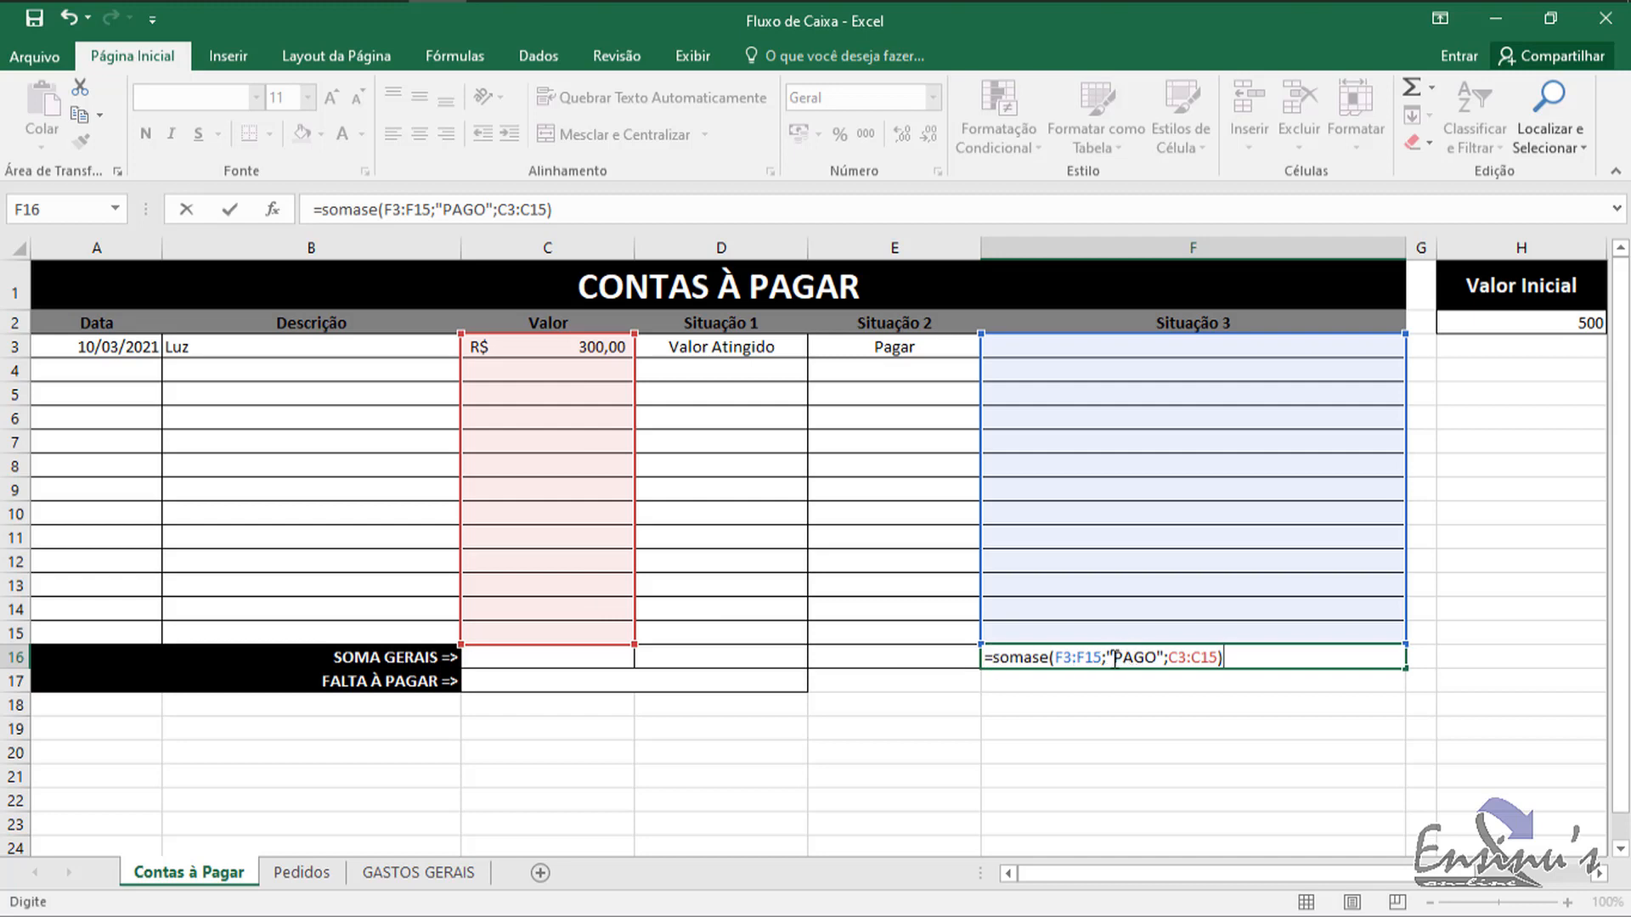
left_click_drag(1118, 658, 1154, 664)
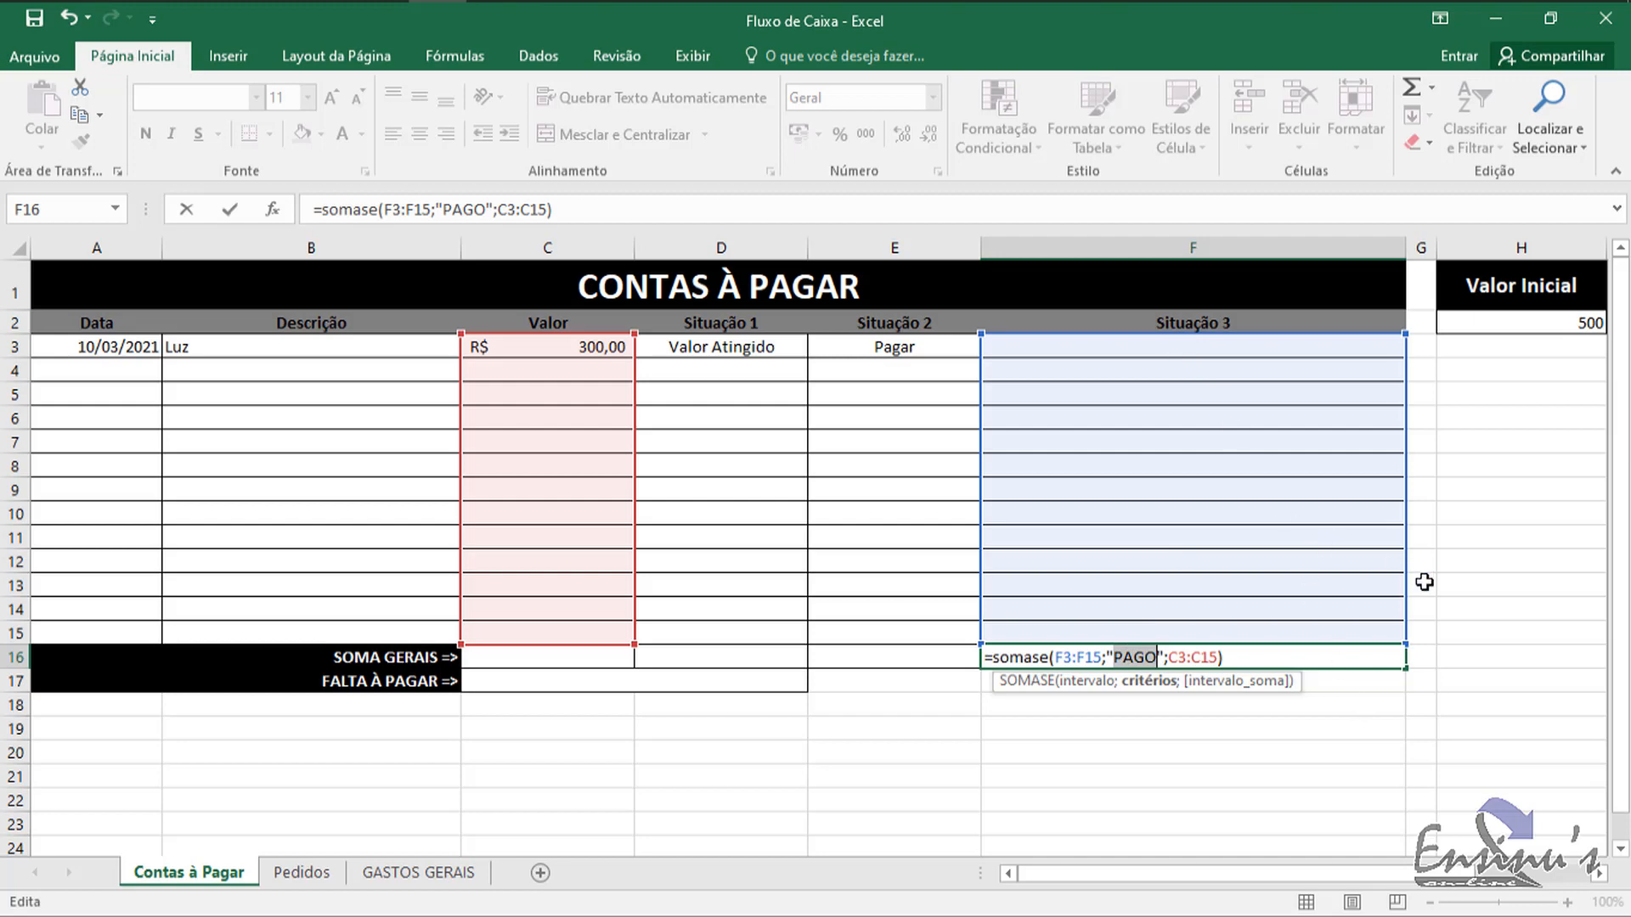
key("Return")
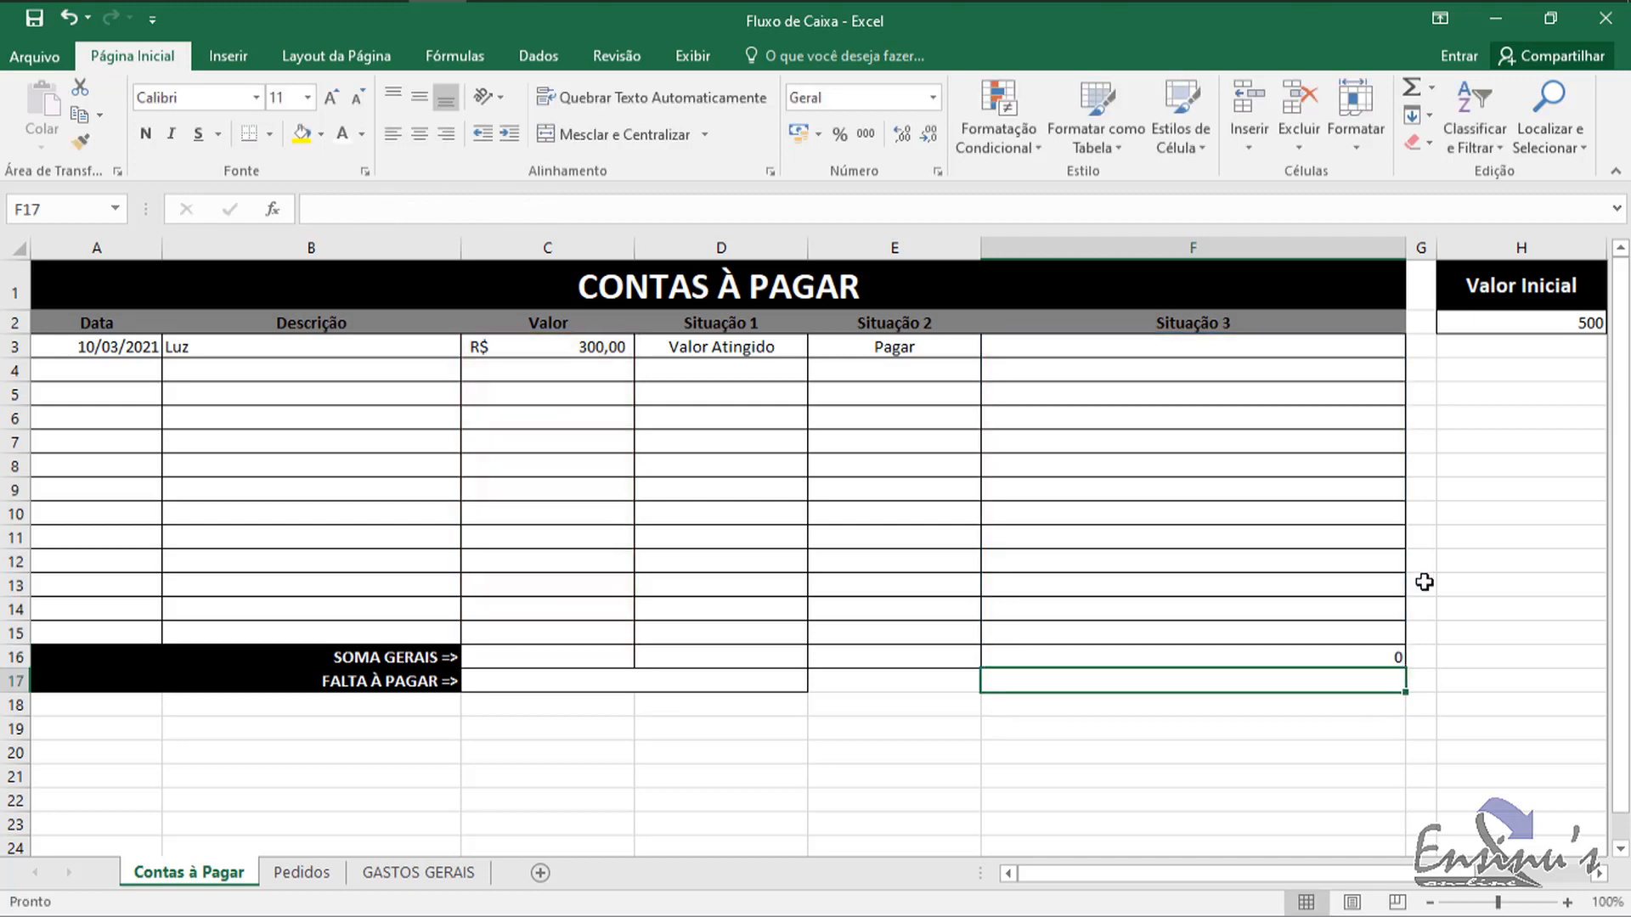
left_click(1293, 659)
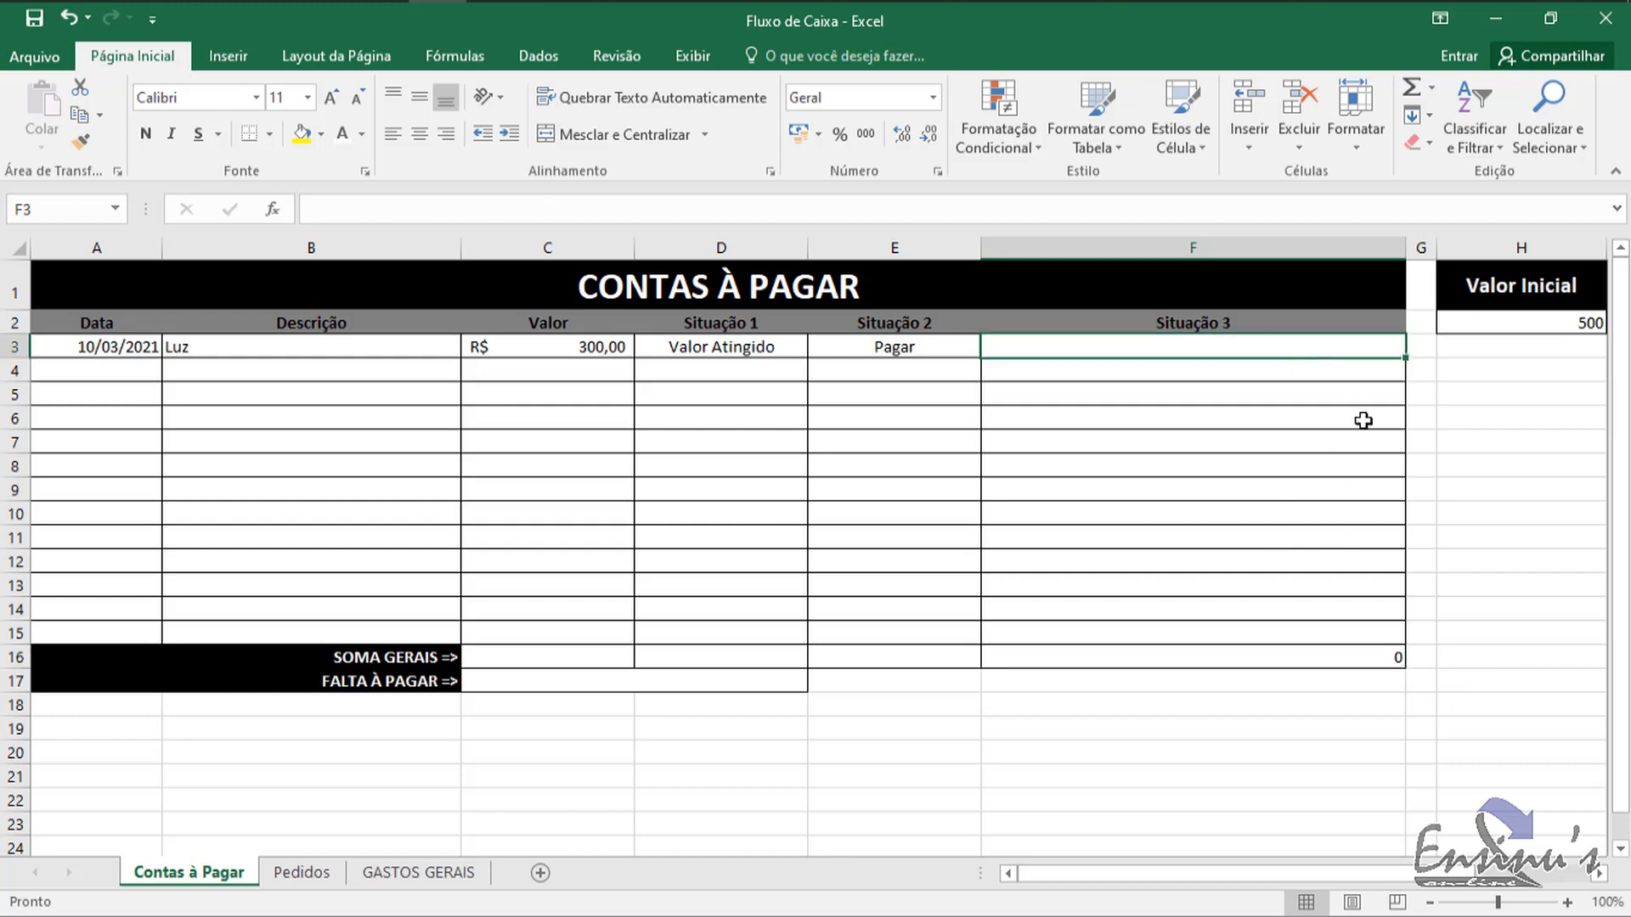
Step: Enter the test values 100, 400, 500, 300, 450 and 30 in cells C4 to C9 of the Valor column
left_click(578, 372)
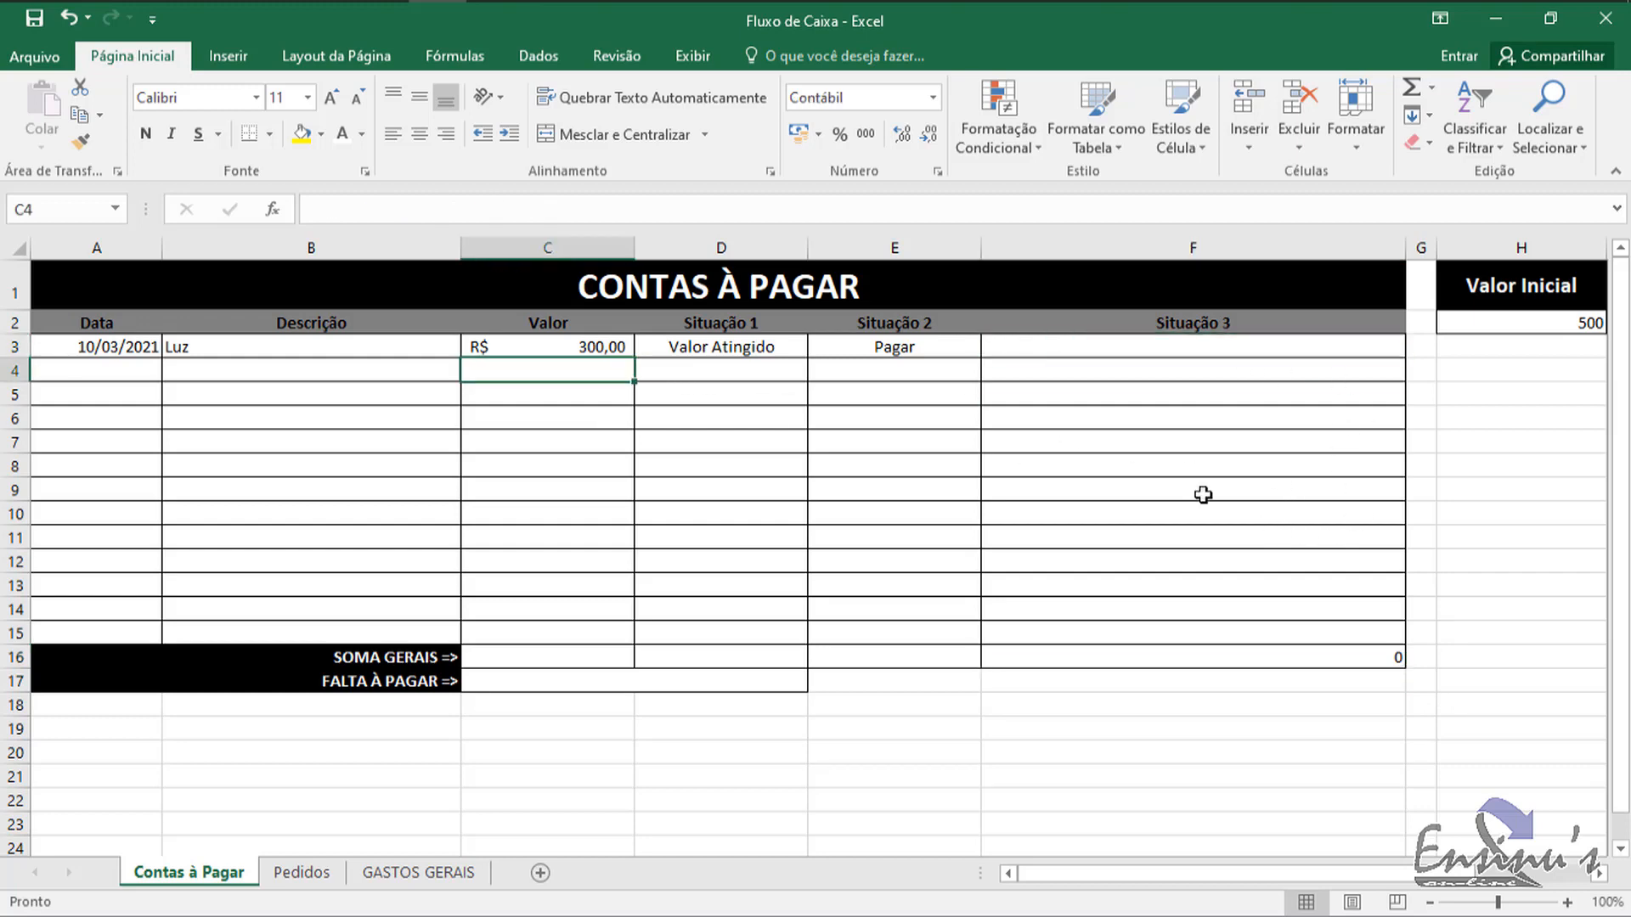
type("100")
key("Return")
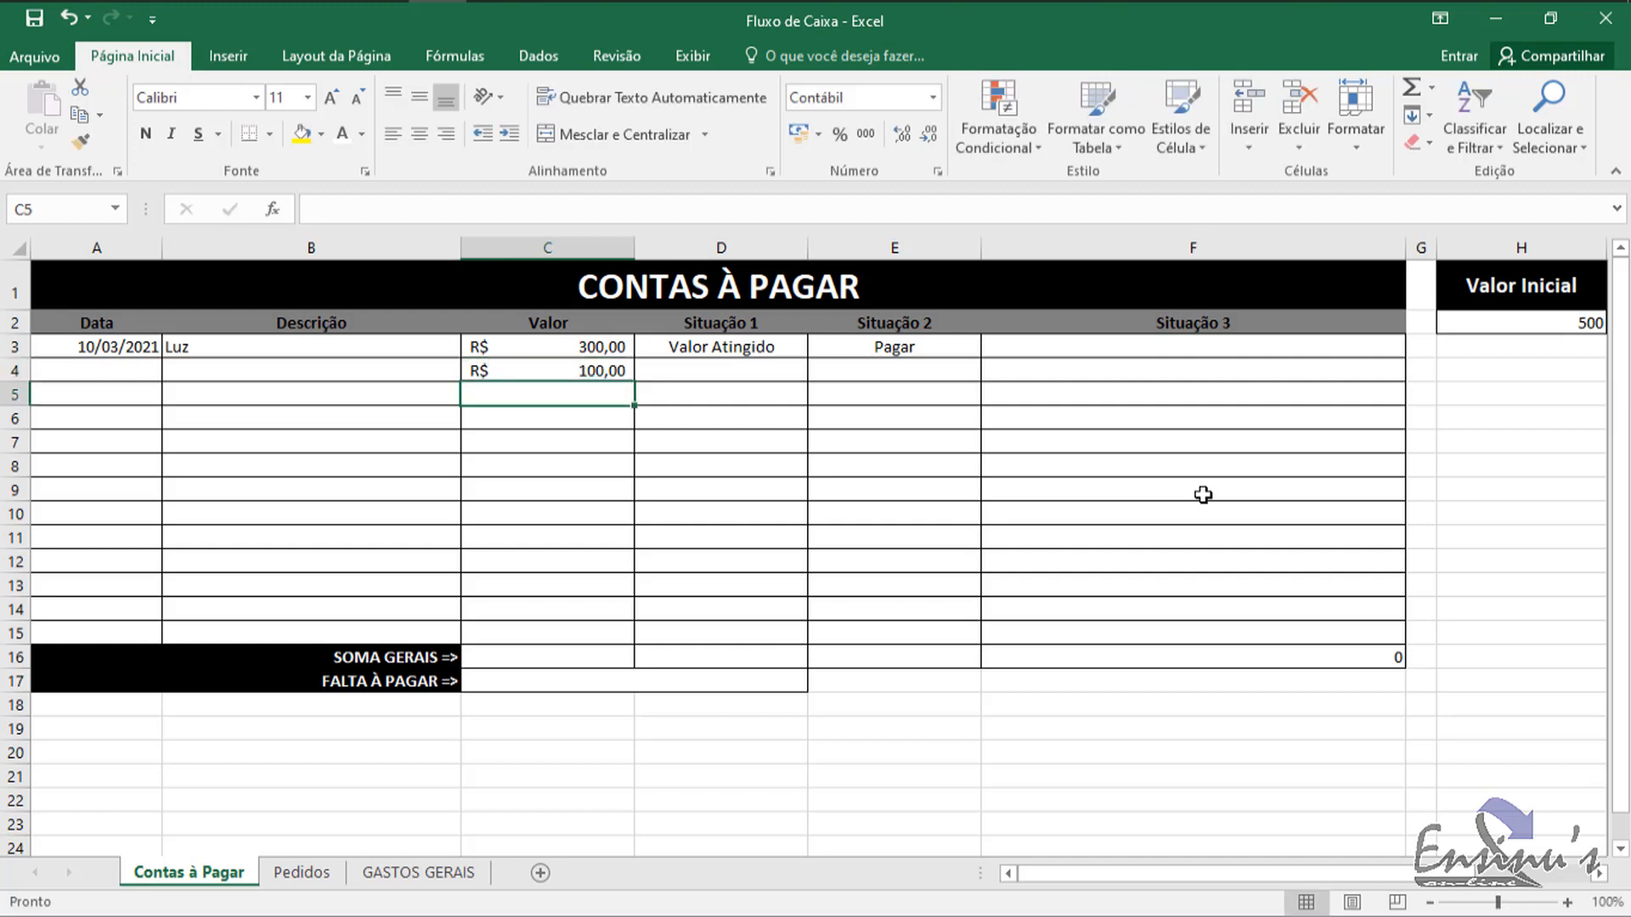
type("400")
key("Return")
type("5")
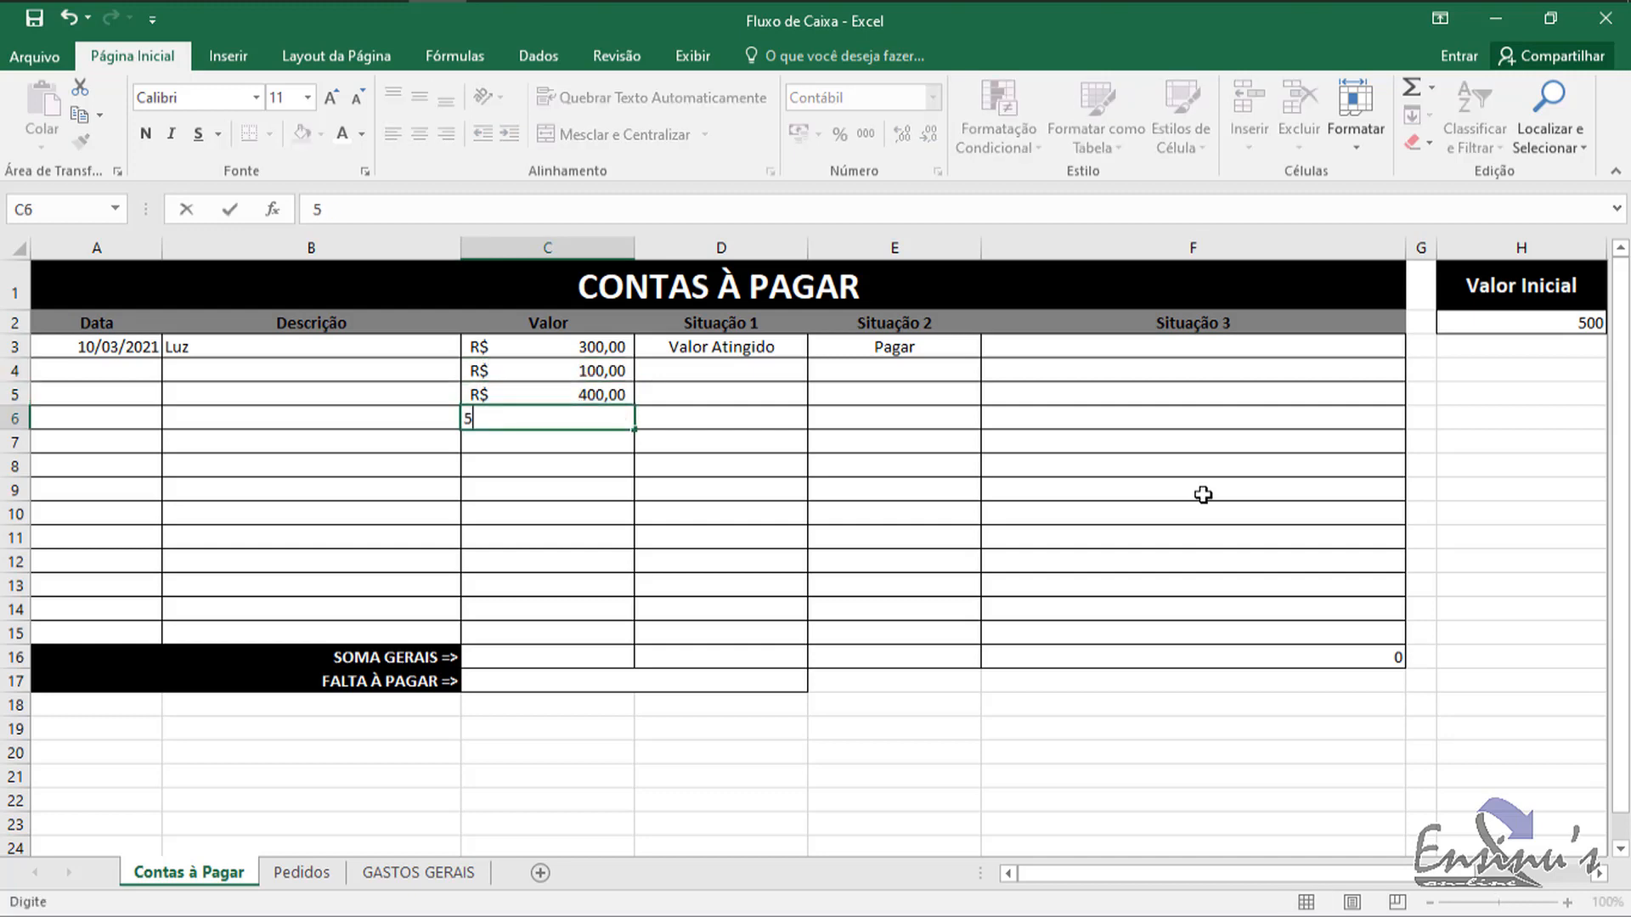
type("00")
key("Return")
type("300")
key("Return")
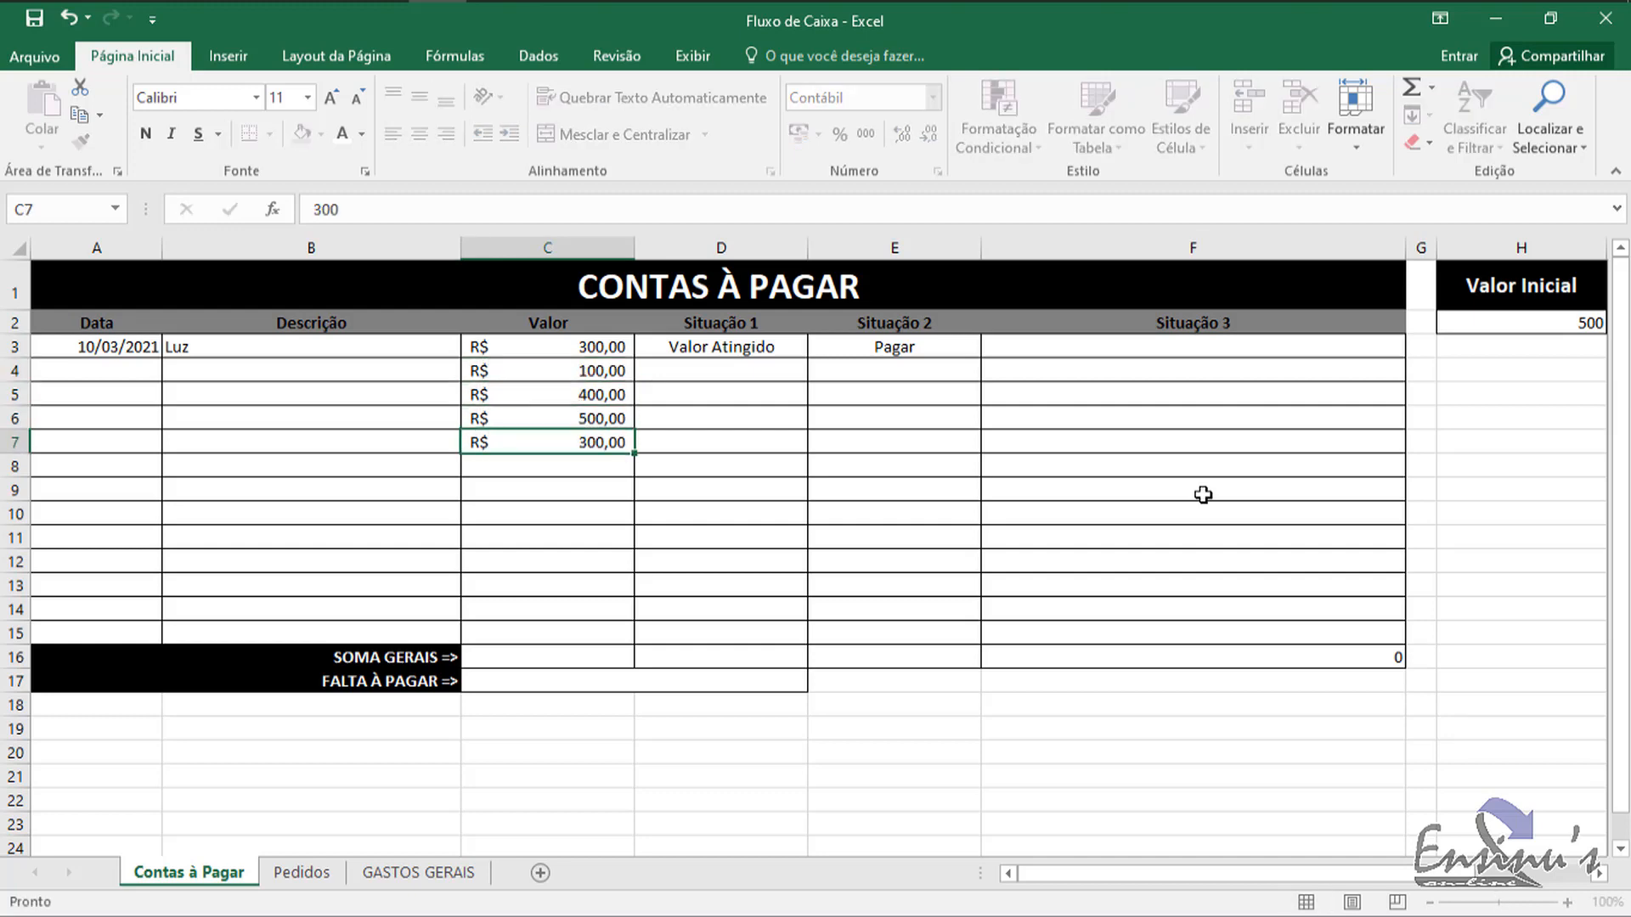
type("450")
key("Return")
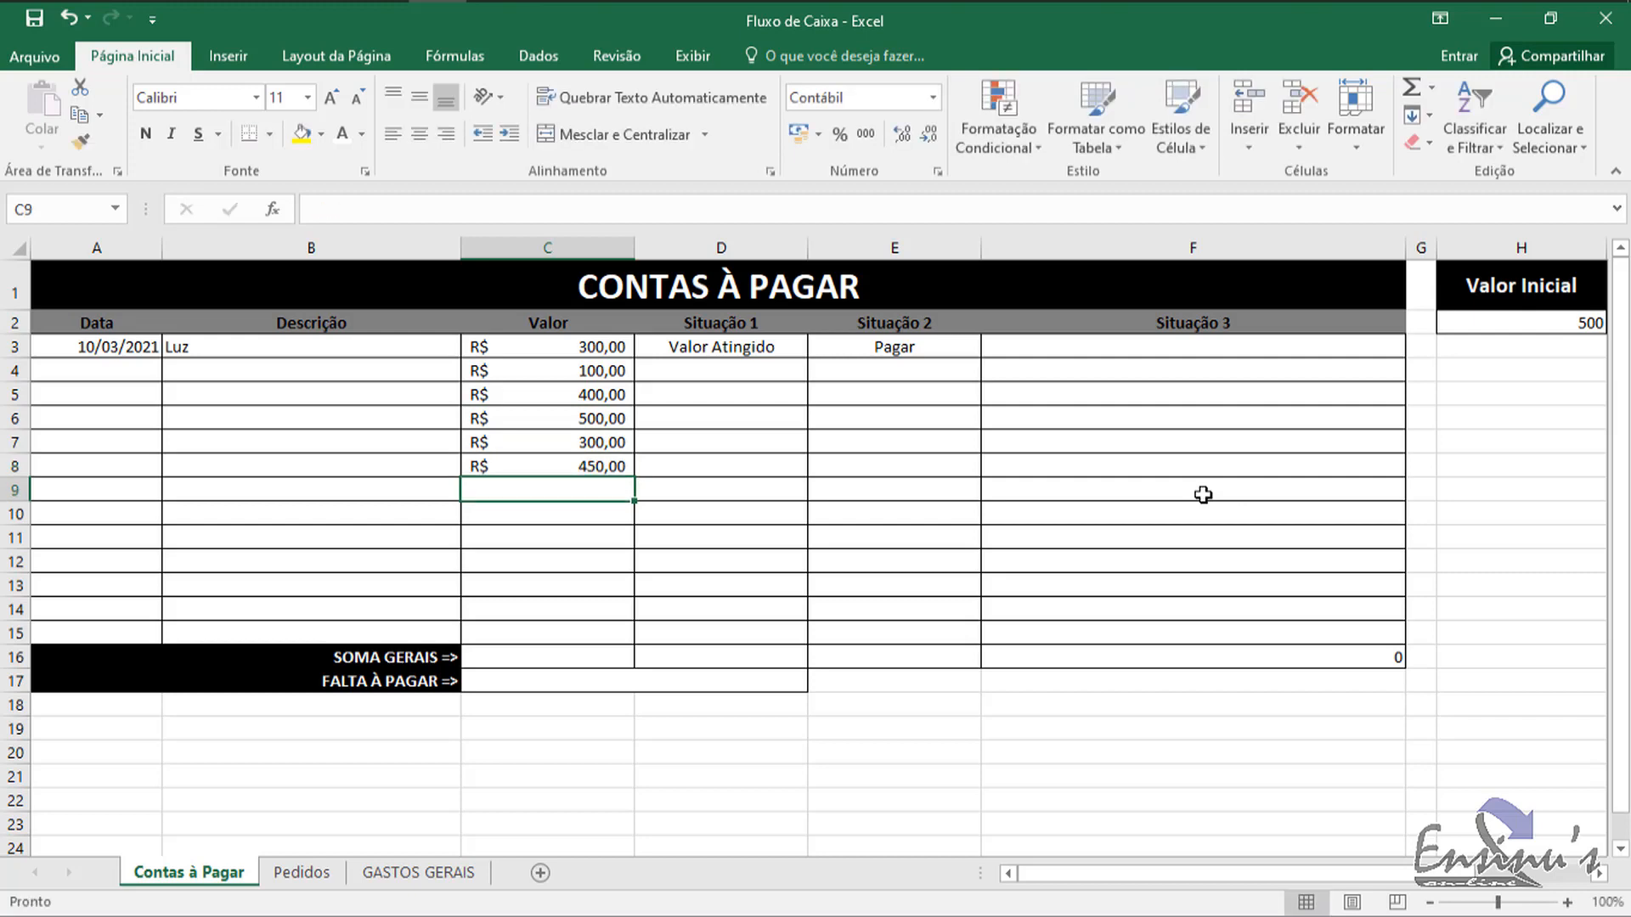
type("30")
key("Return")
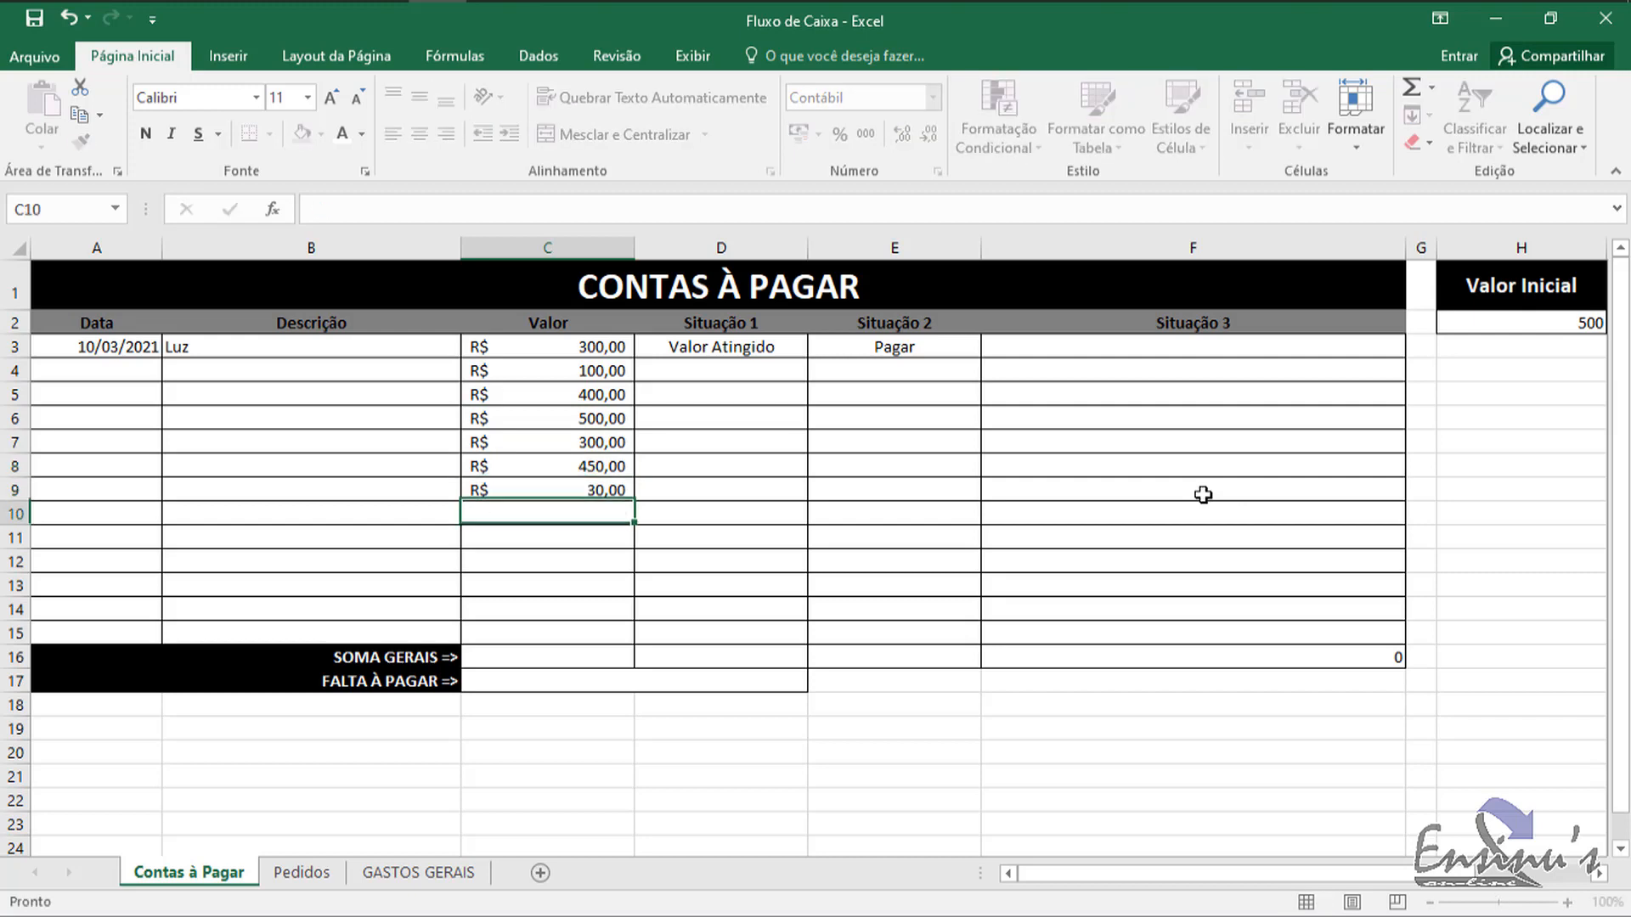
Step: Mark the Luz bill as PAGO in its Situação 3 cell, F3, to test the SOMASE formula
left_click(1195, 343)
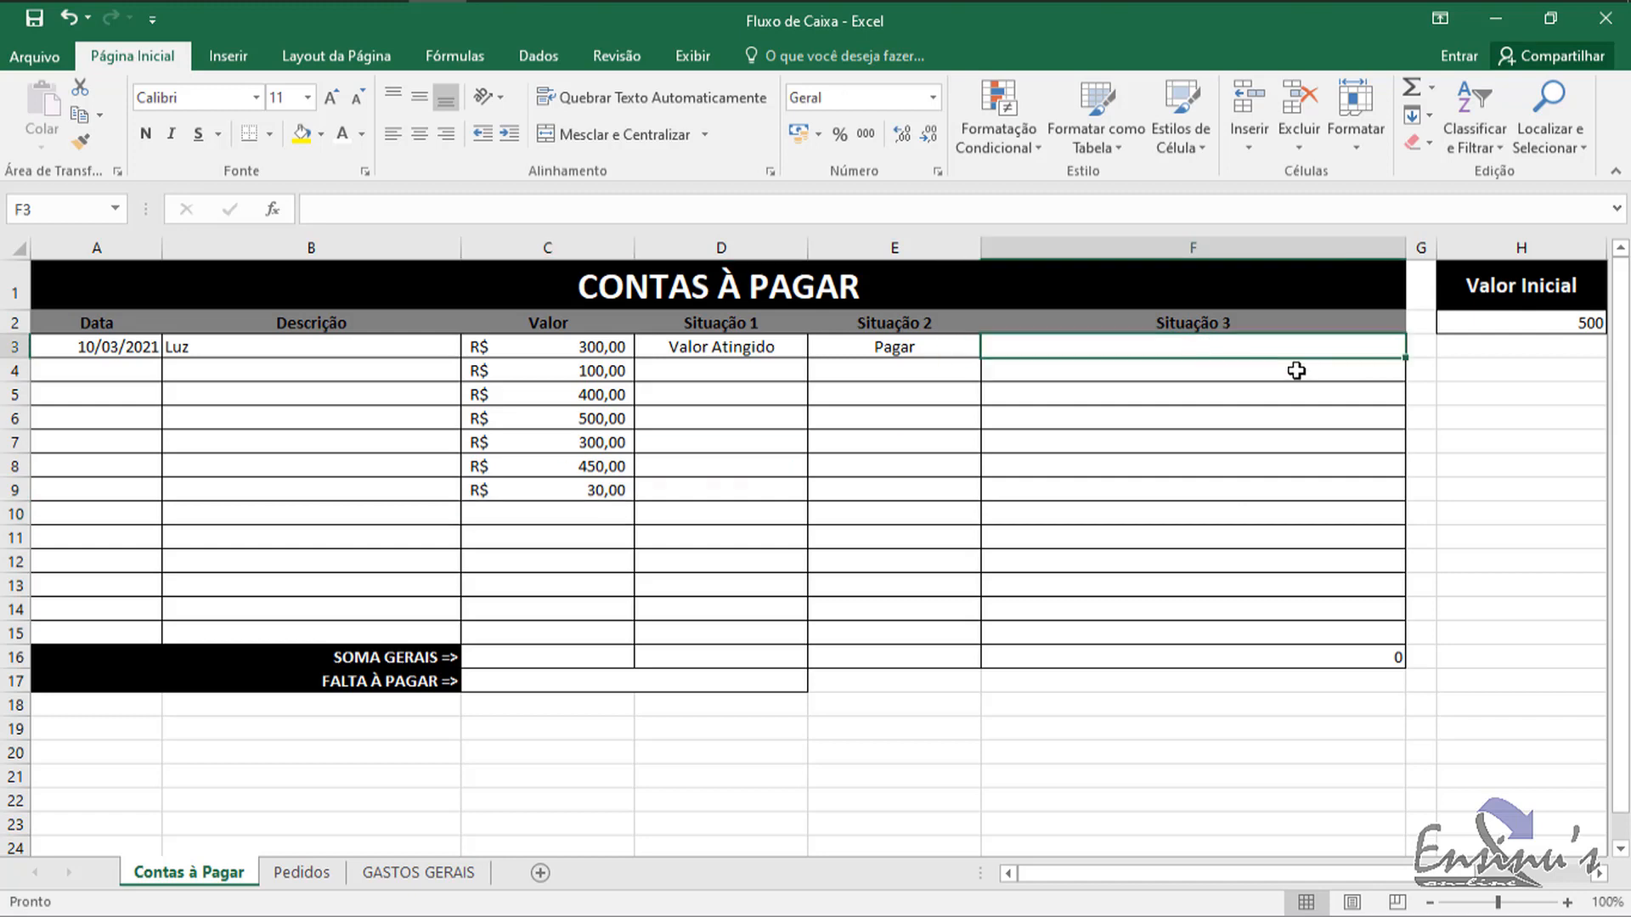
type("p")
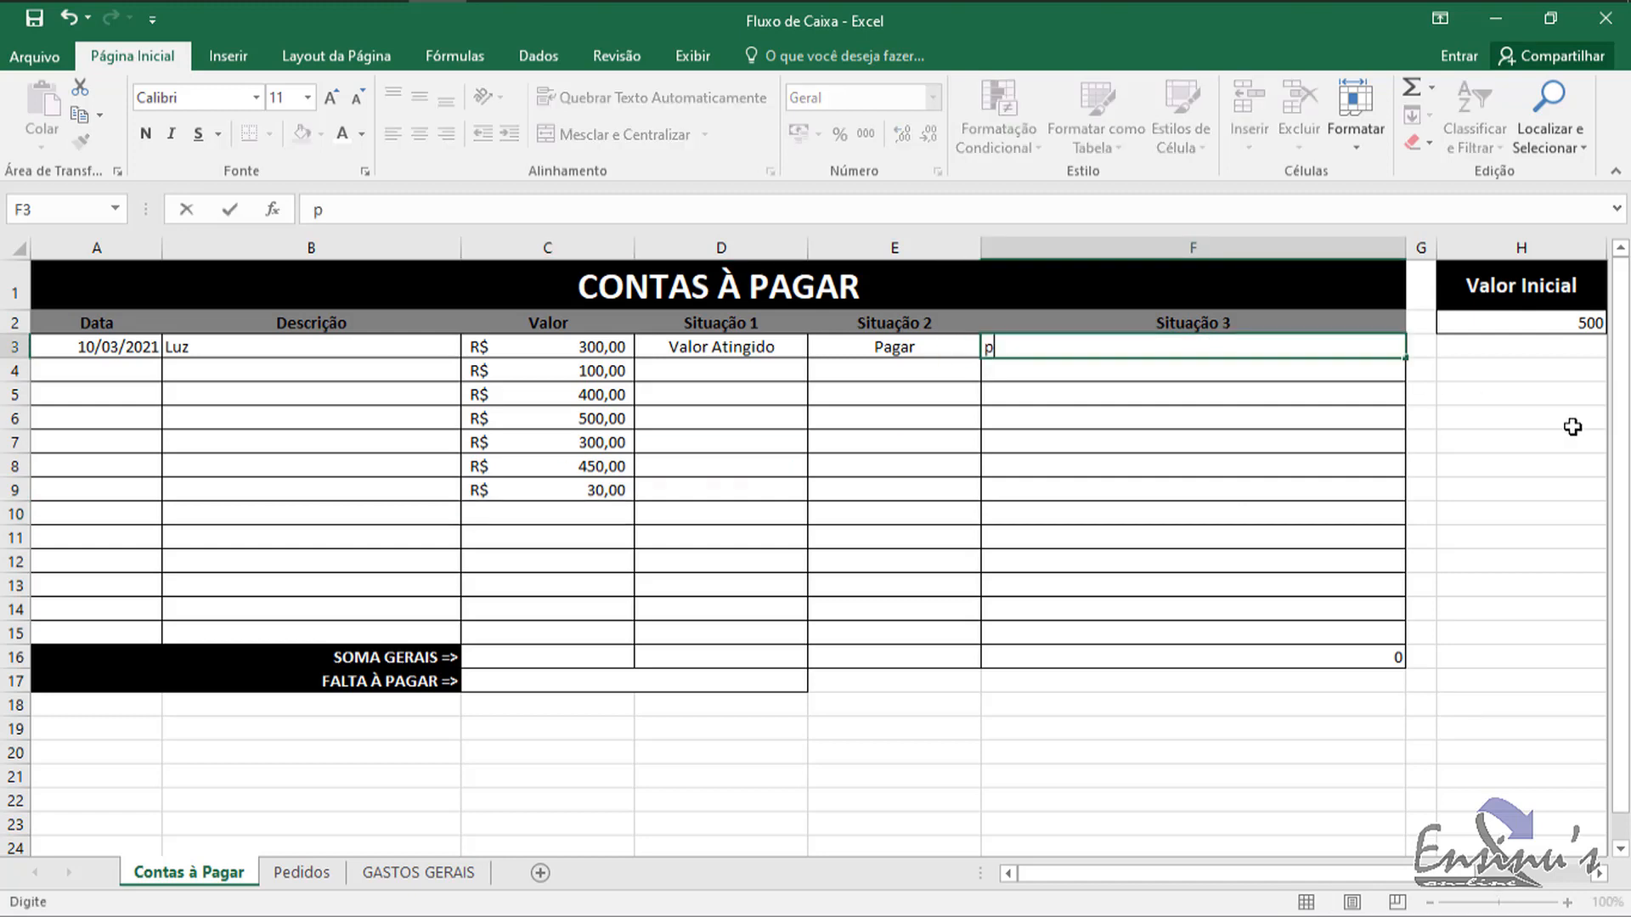
type("a")
key("BackSpace")
key("BackSpace")
type("PAGO")
key("Return")
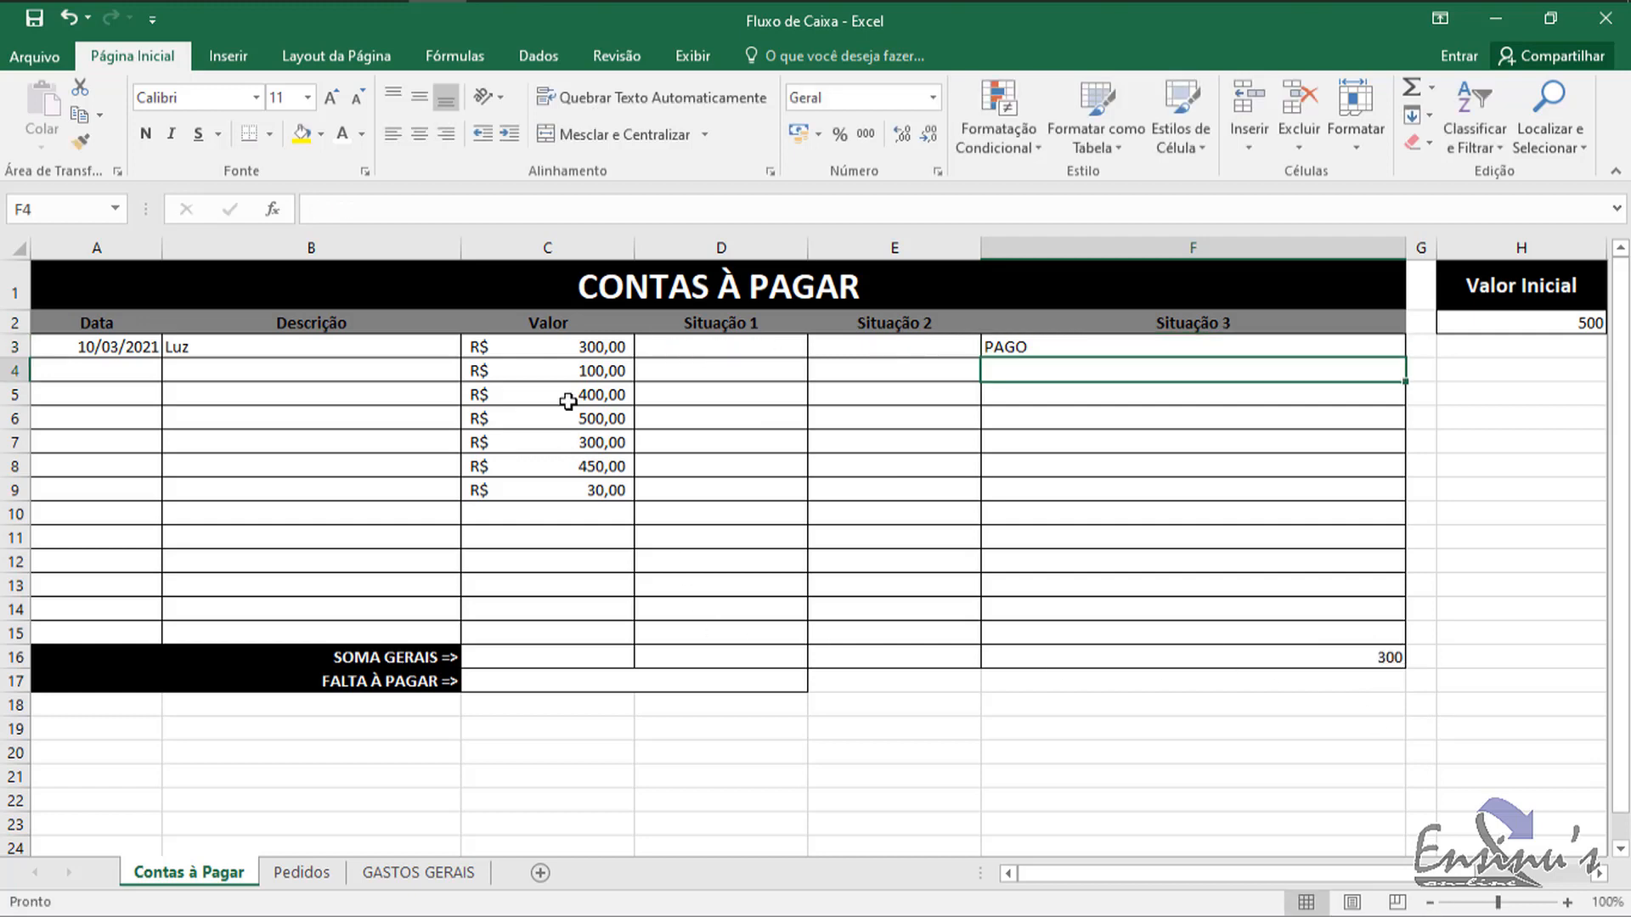
Step: Enter PAGO in F9 for the 30,00 test value and check the SOMASE total in F16
left_click(1049, 489)
type("PAGO")
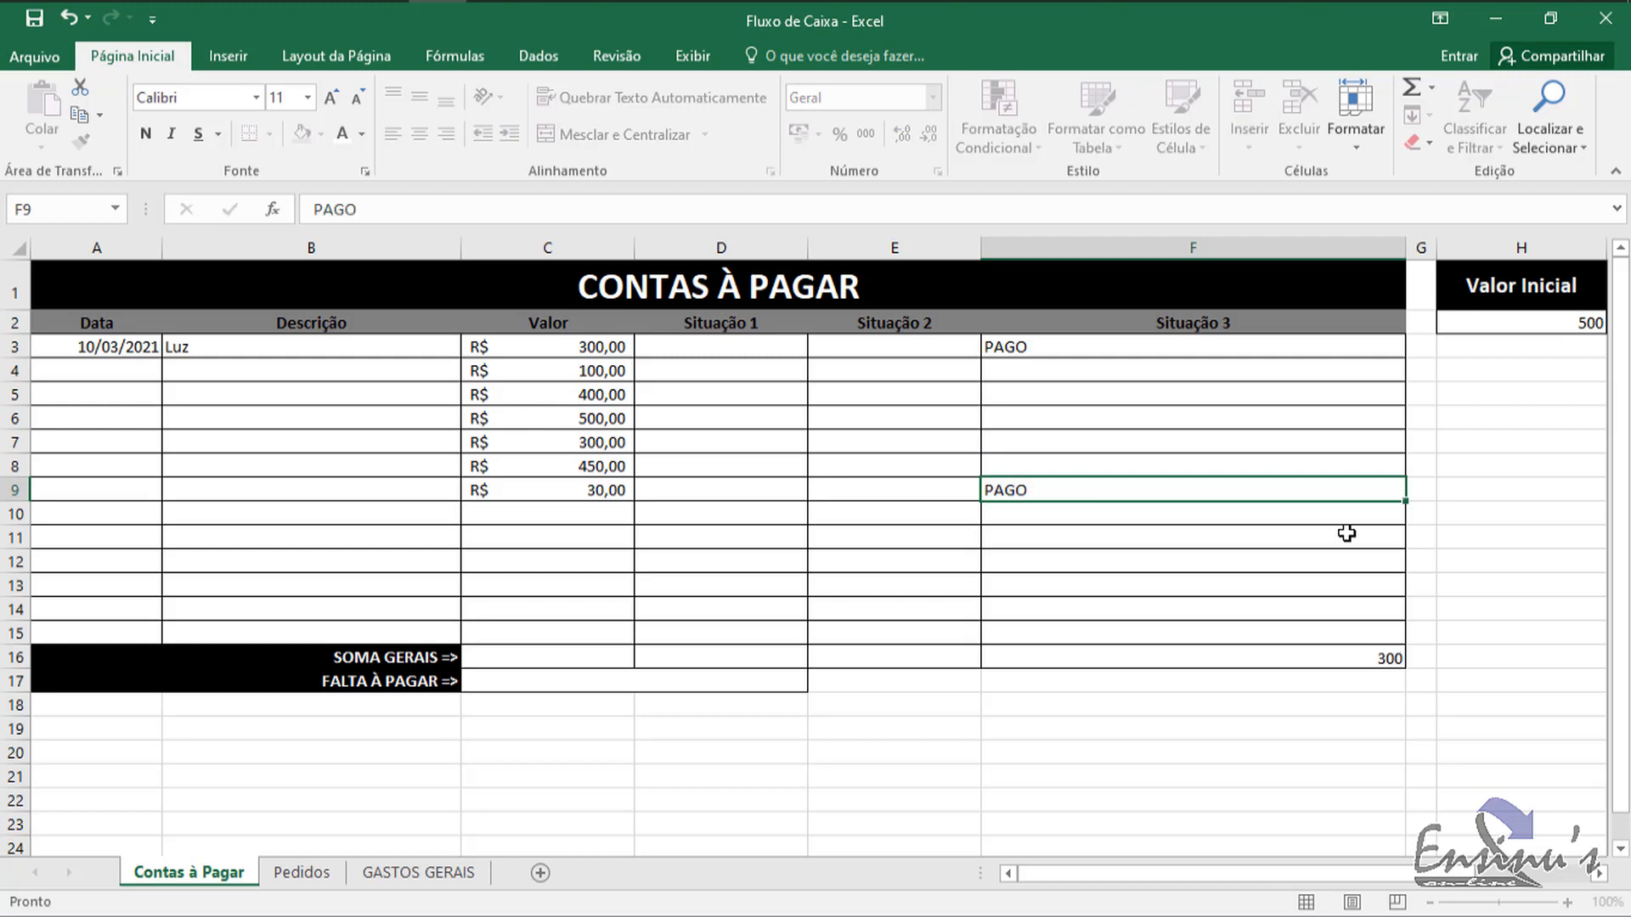
key("Return")
left_click(1341, 655)
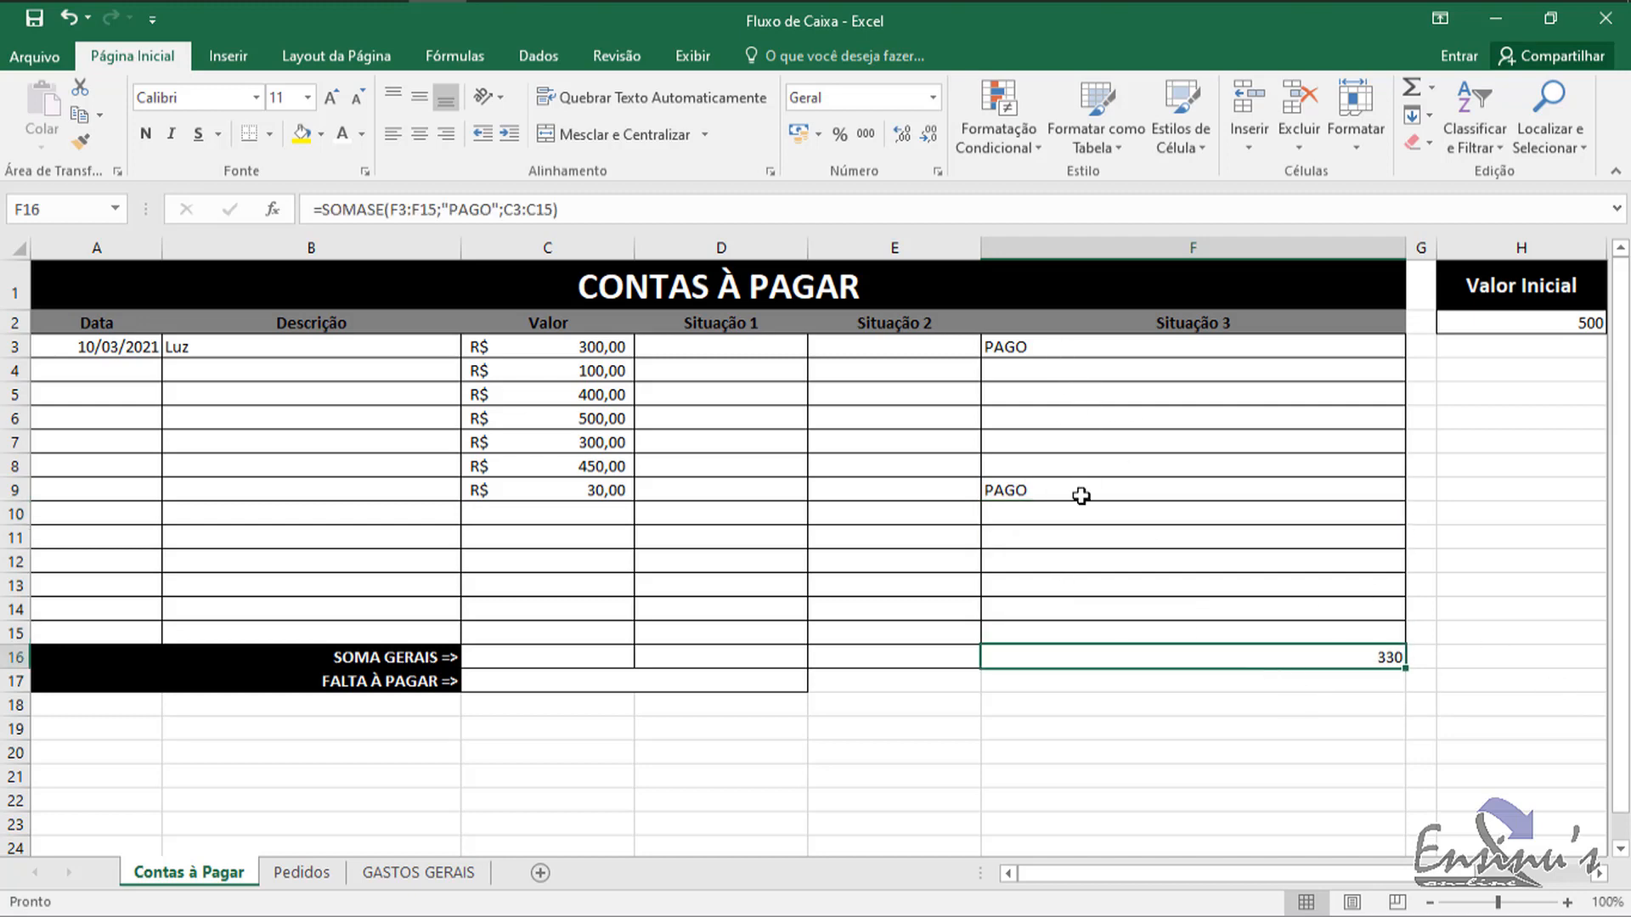
left_click(1073, 395)
left_click(1169, 568)
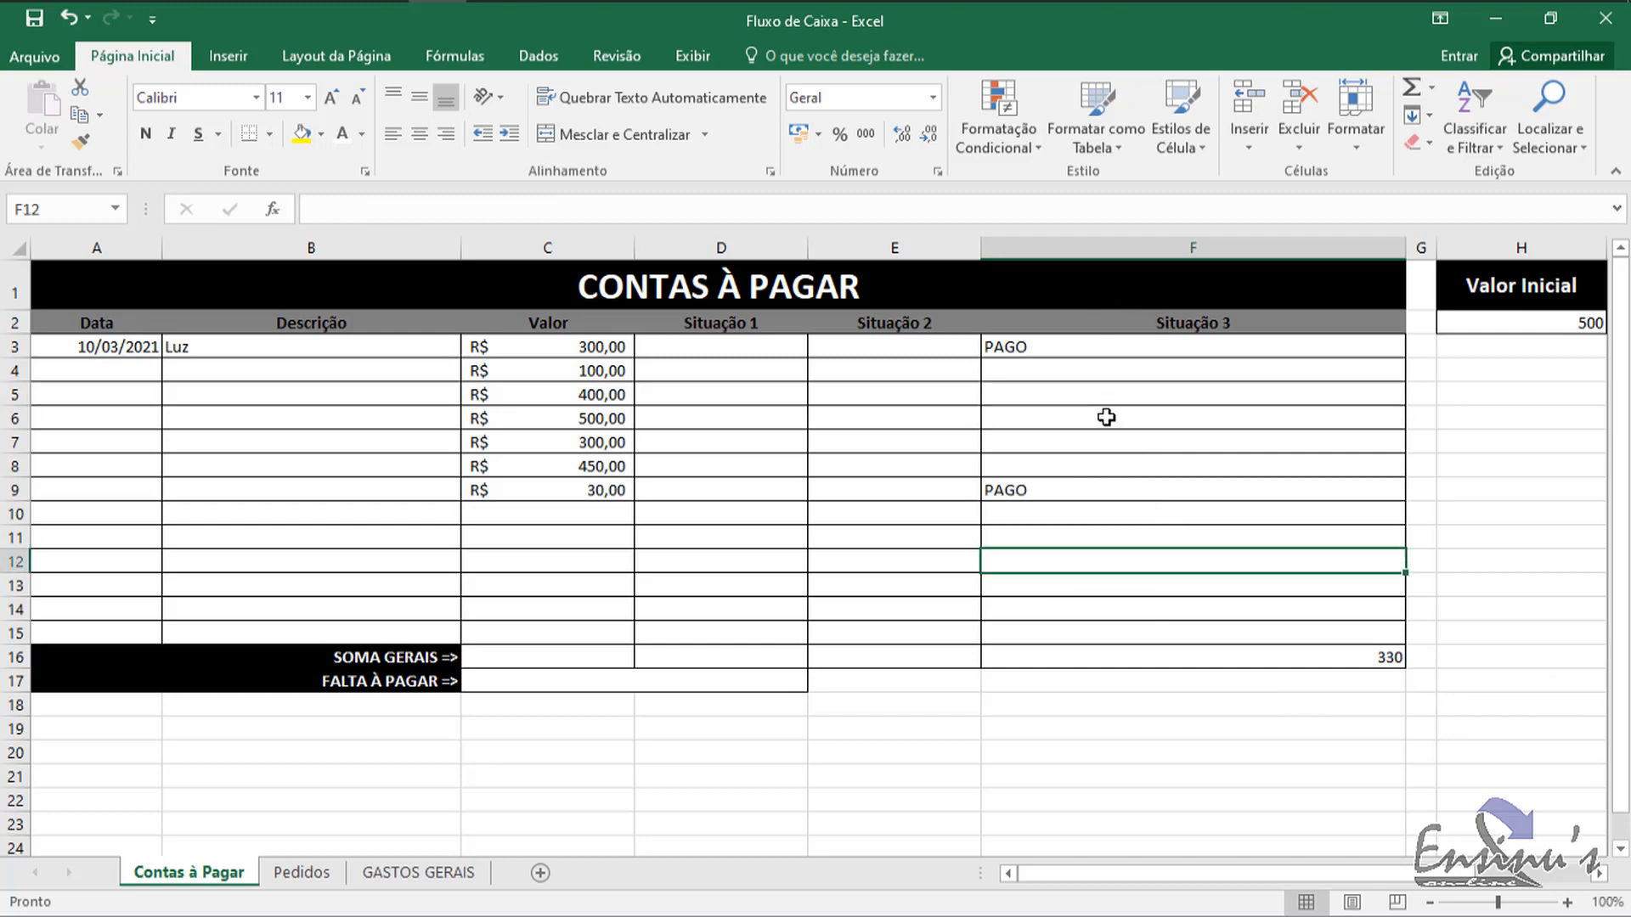
Step: Clear the PAGO test entries from F3:F9 and the test values from C4:C9
left_click(1103, 396)
left_click(1035, 344)
left_click_drag(1035, 344, 1041, 486)
key("Delete")
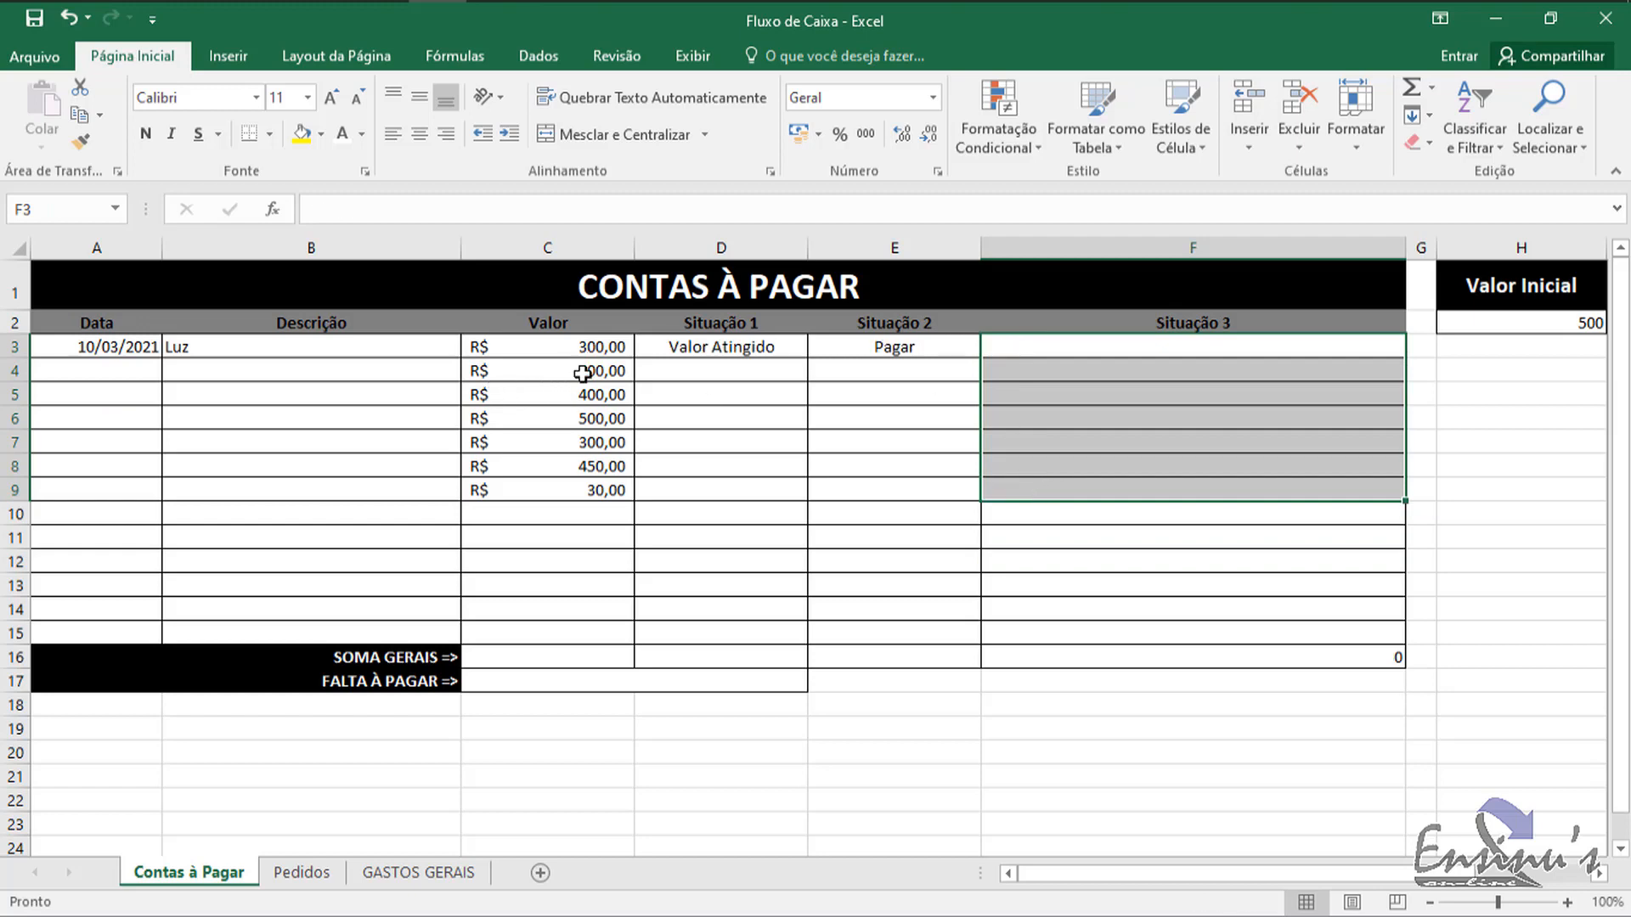
left_click_drag(578, 367, 597, 491)
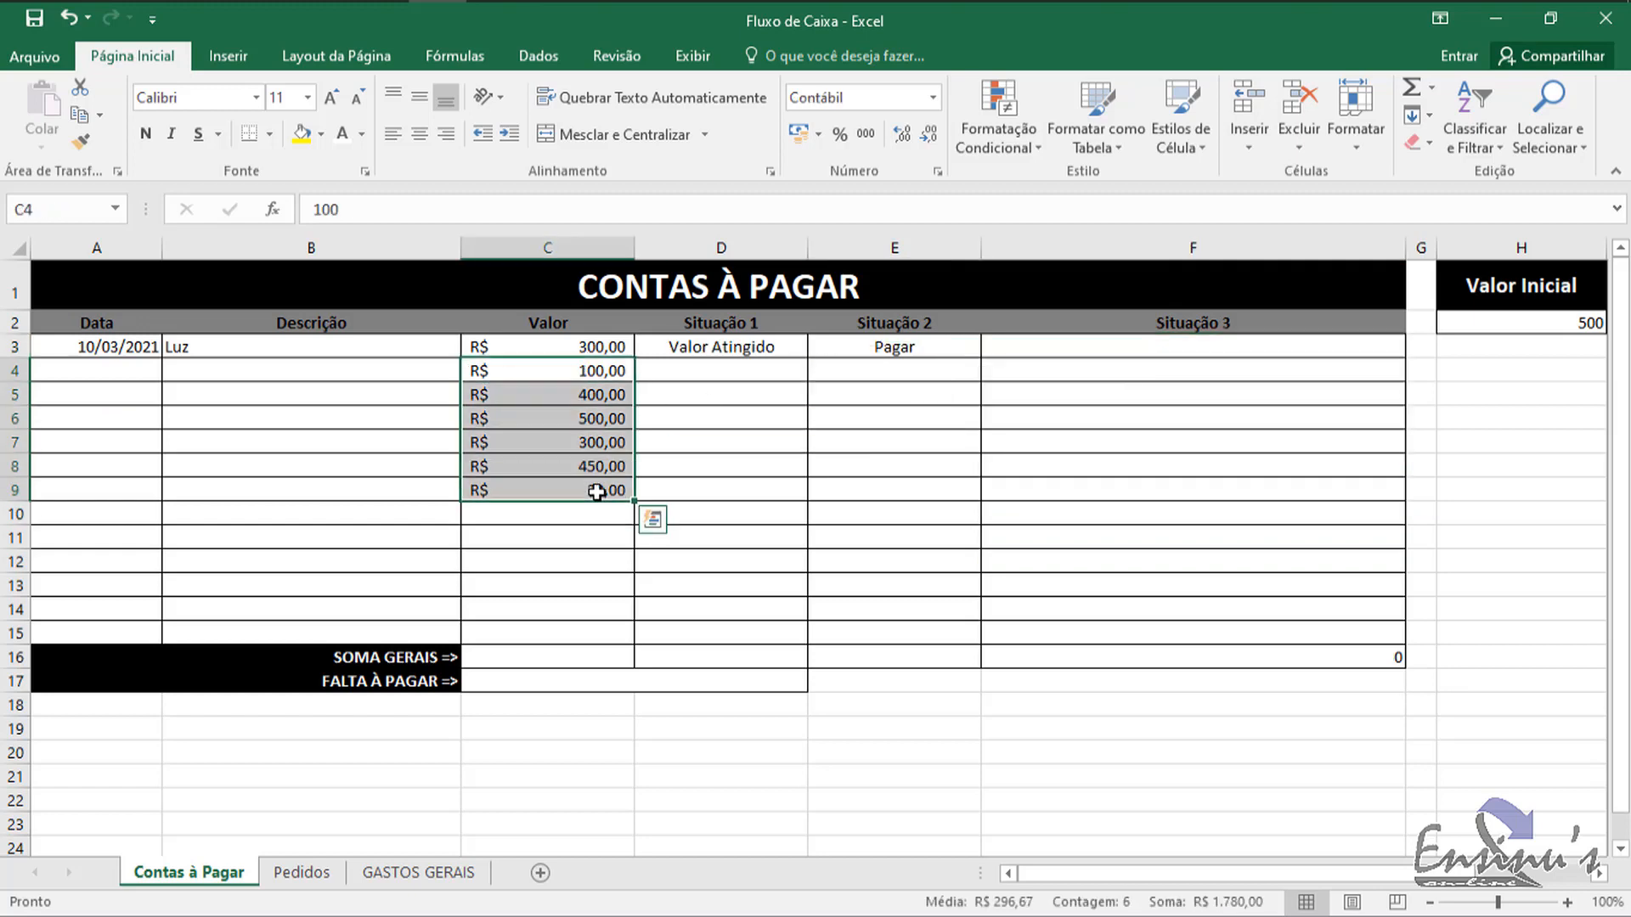
key("Delete")
Step: Centre the contents of column F horizontally and apply the accounting number format to cell F16
left_click(1201, 489)
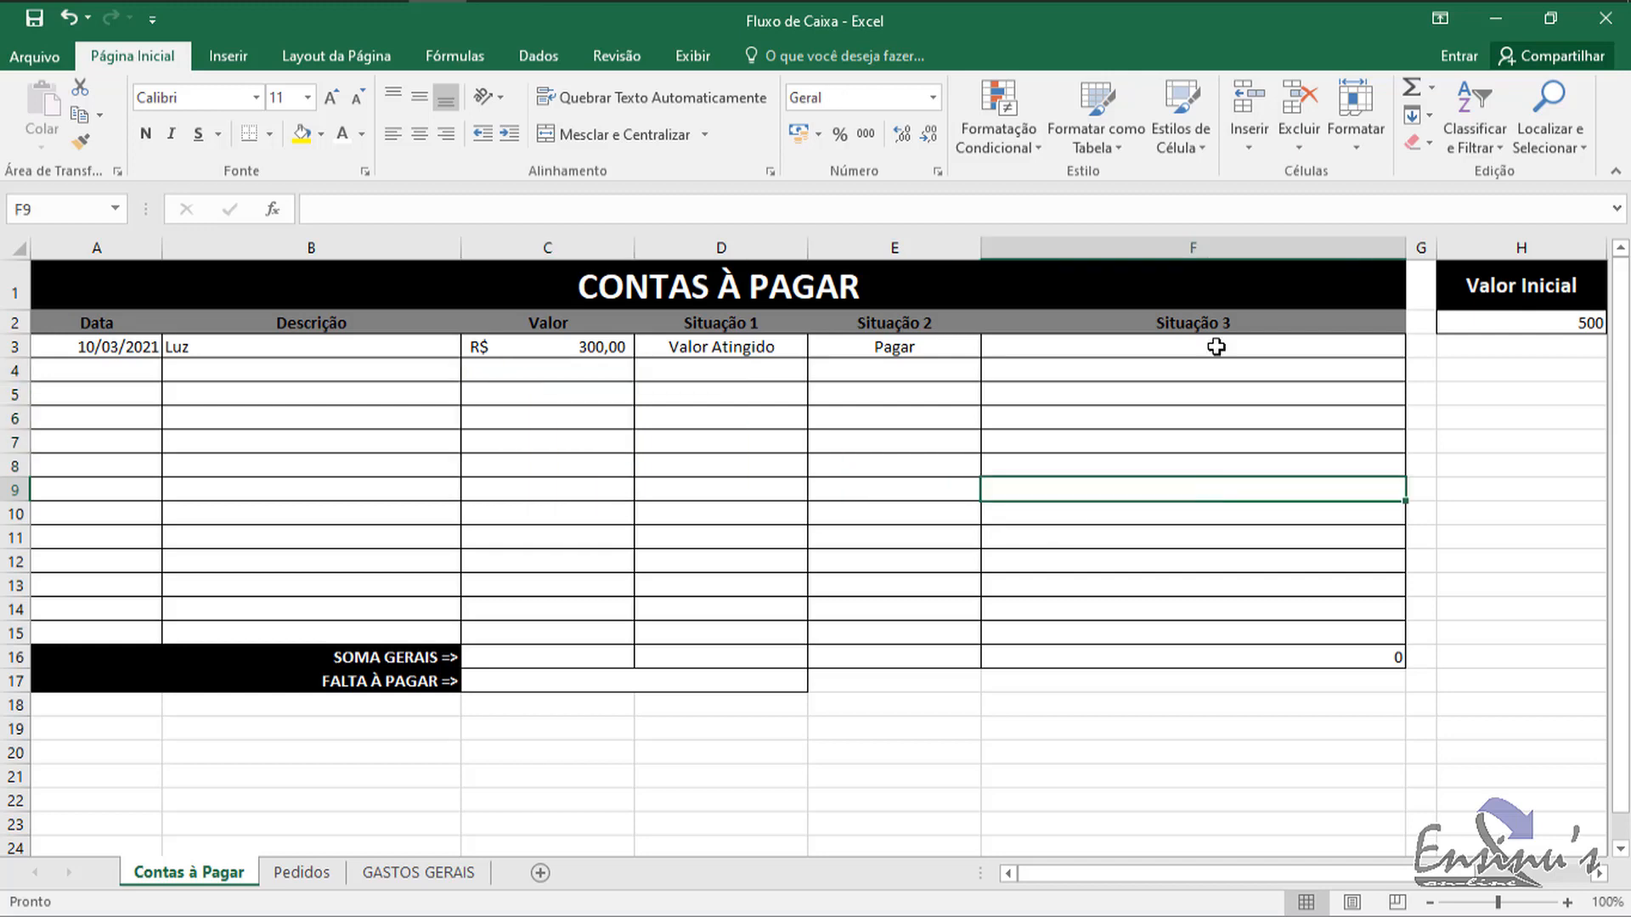
left_click(1205, 248)
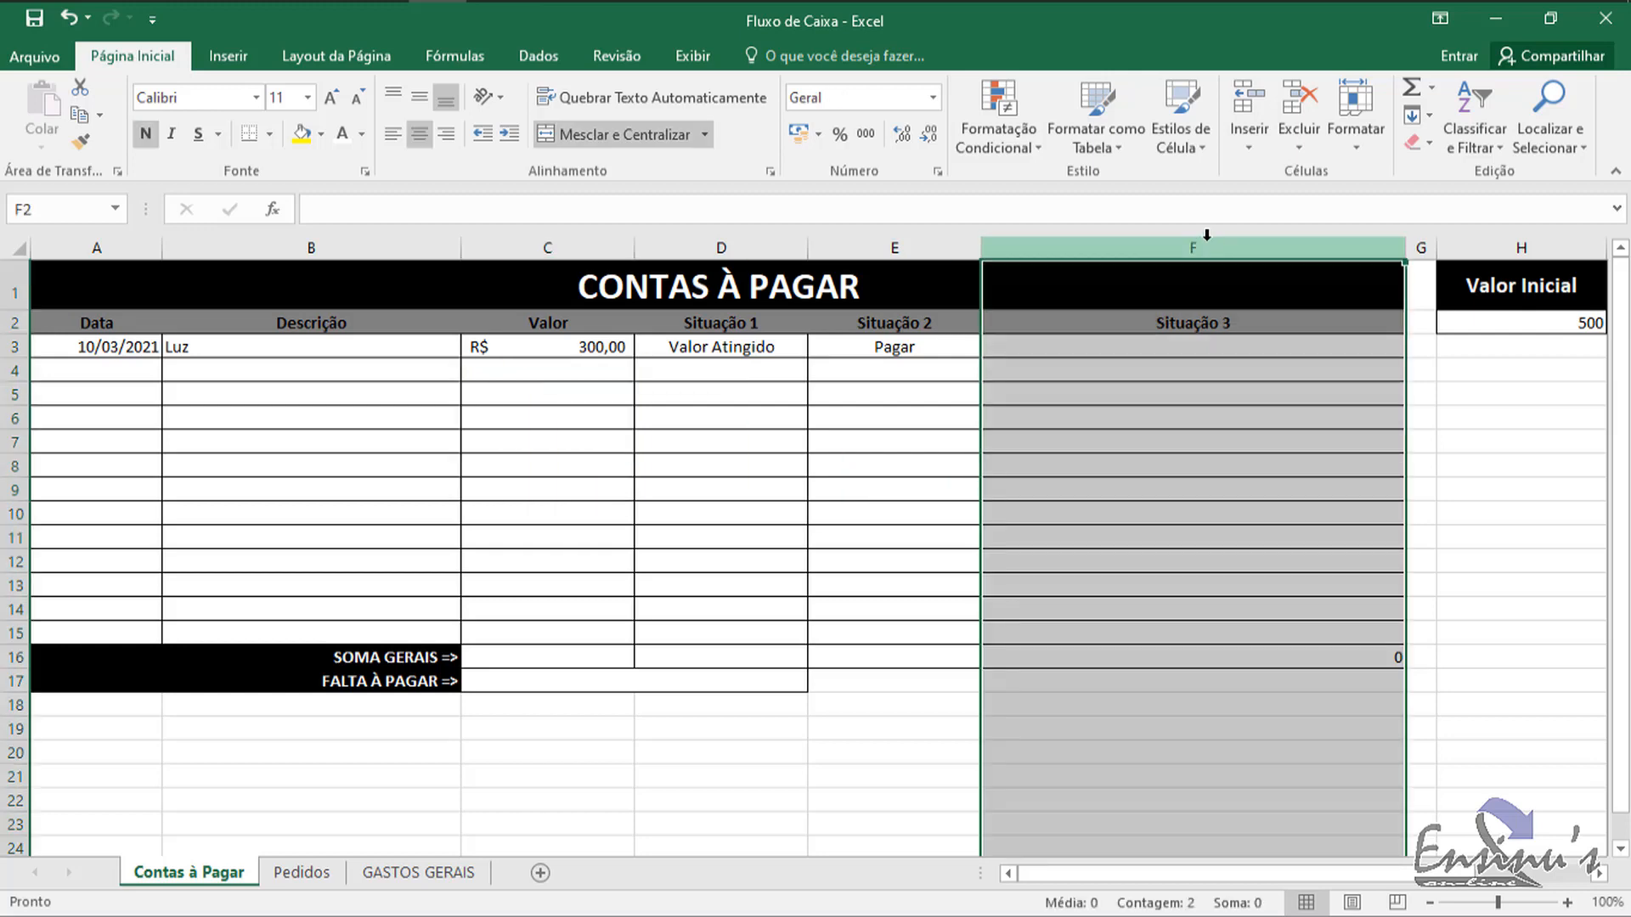
left_click(419, 133)
left_click(1283, 662)
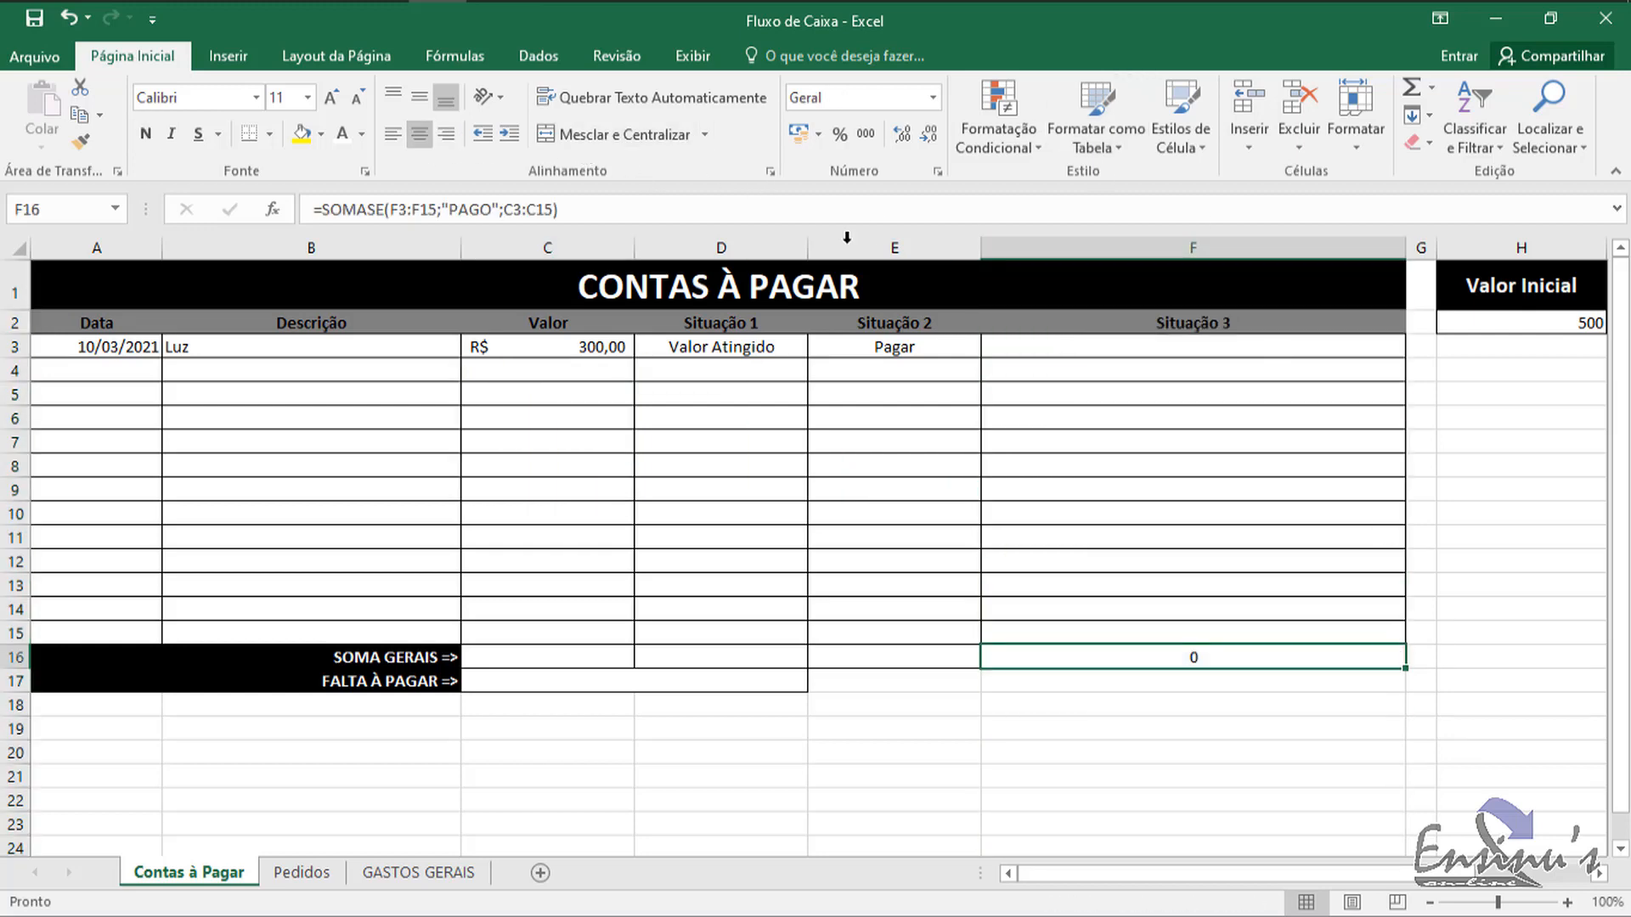
left_click(796, 136)
left_click(1149, 773)
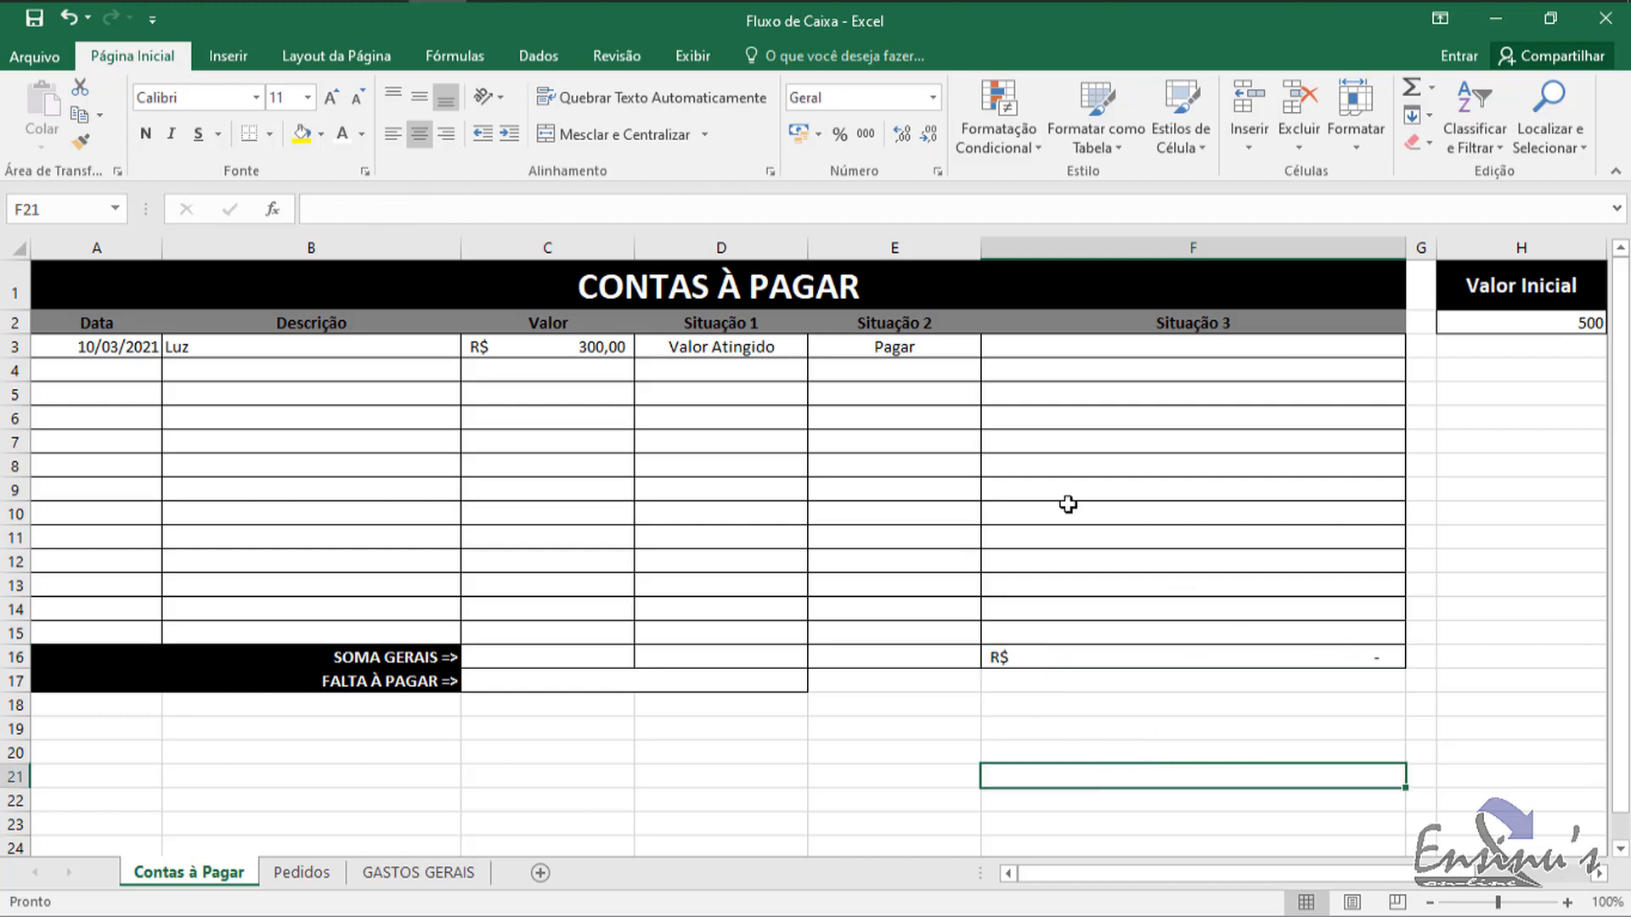
Step: Fill the Situação 2 formula from E3 down through E15 and check the copied formula in E4
left_click(908, 355)
left_click(893, 401)
left_click(905, 457)
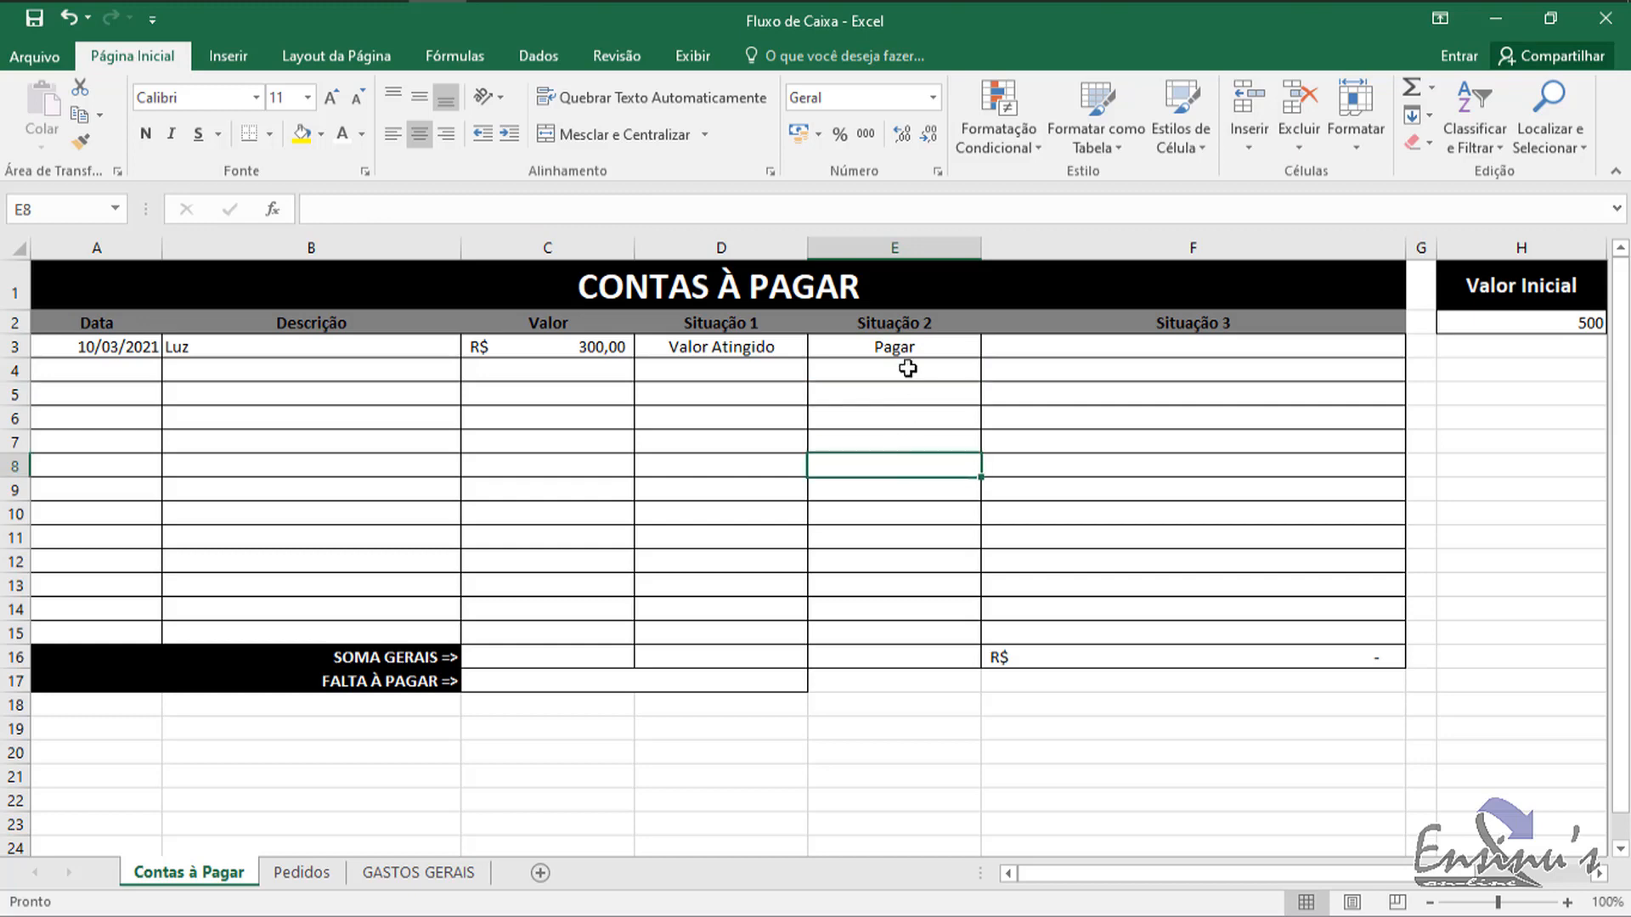
left_click(906, 368)
left_click(908, 347)
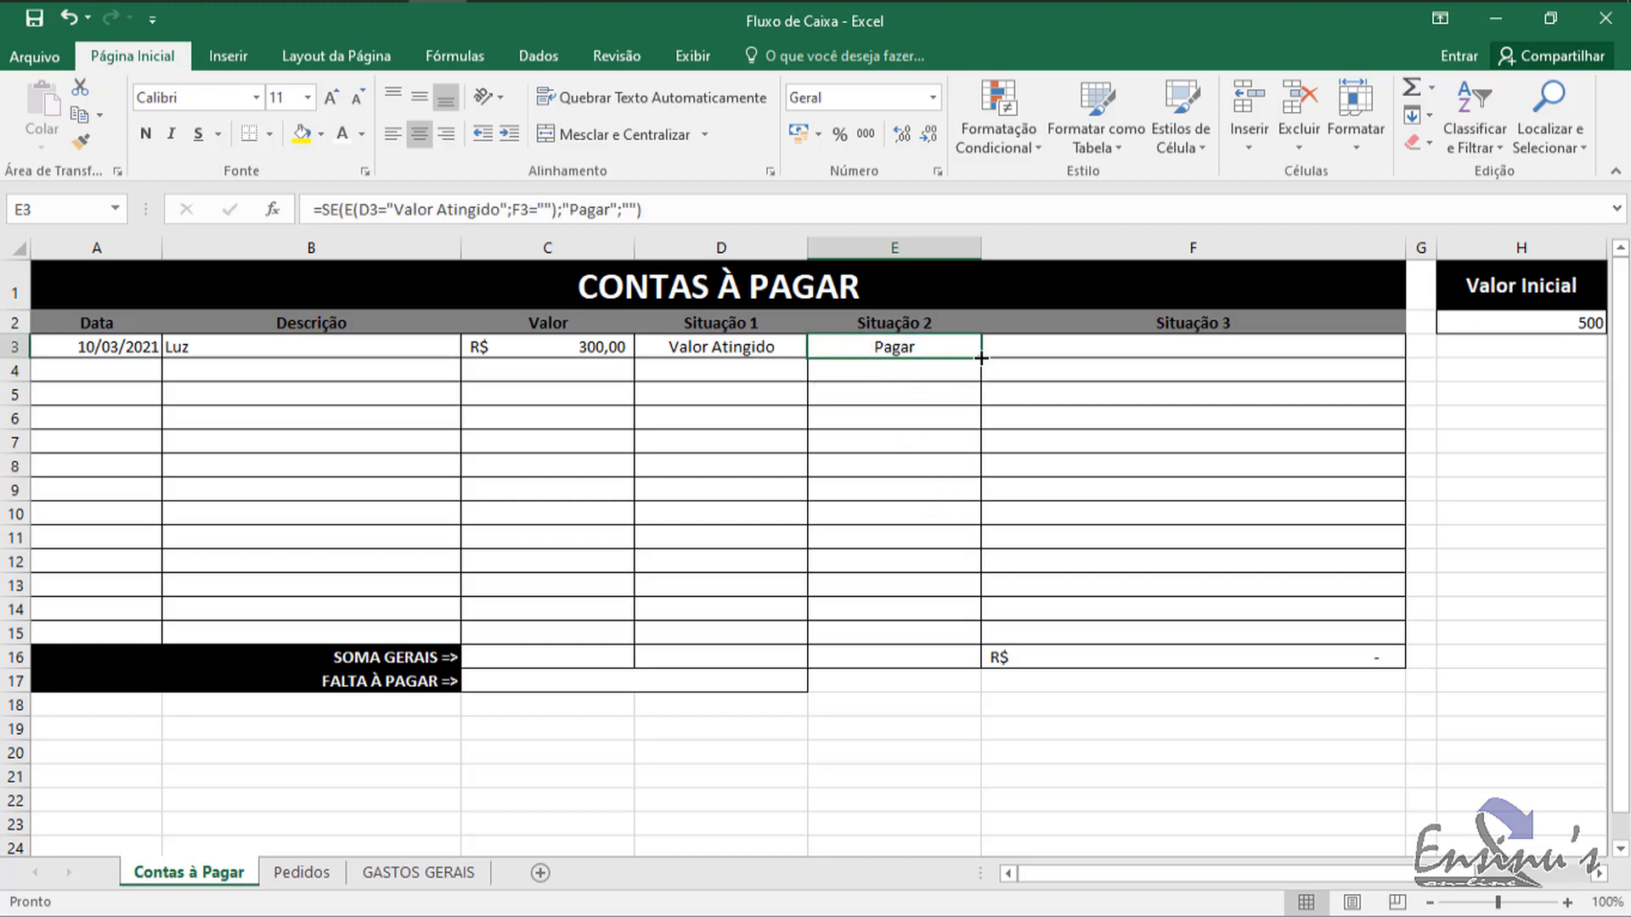
left_click_drag(981, 359, 962, 640)
left_click(917, 377)
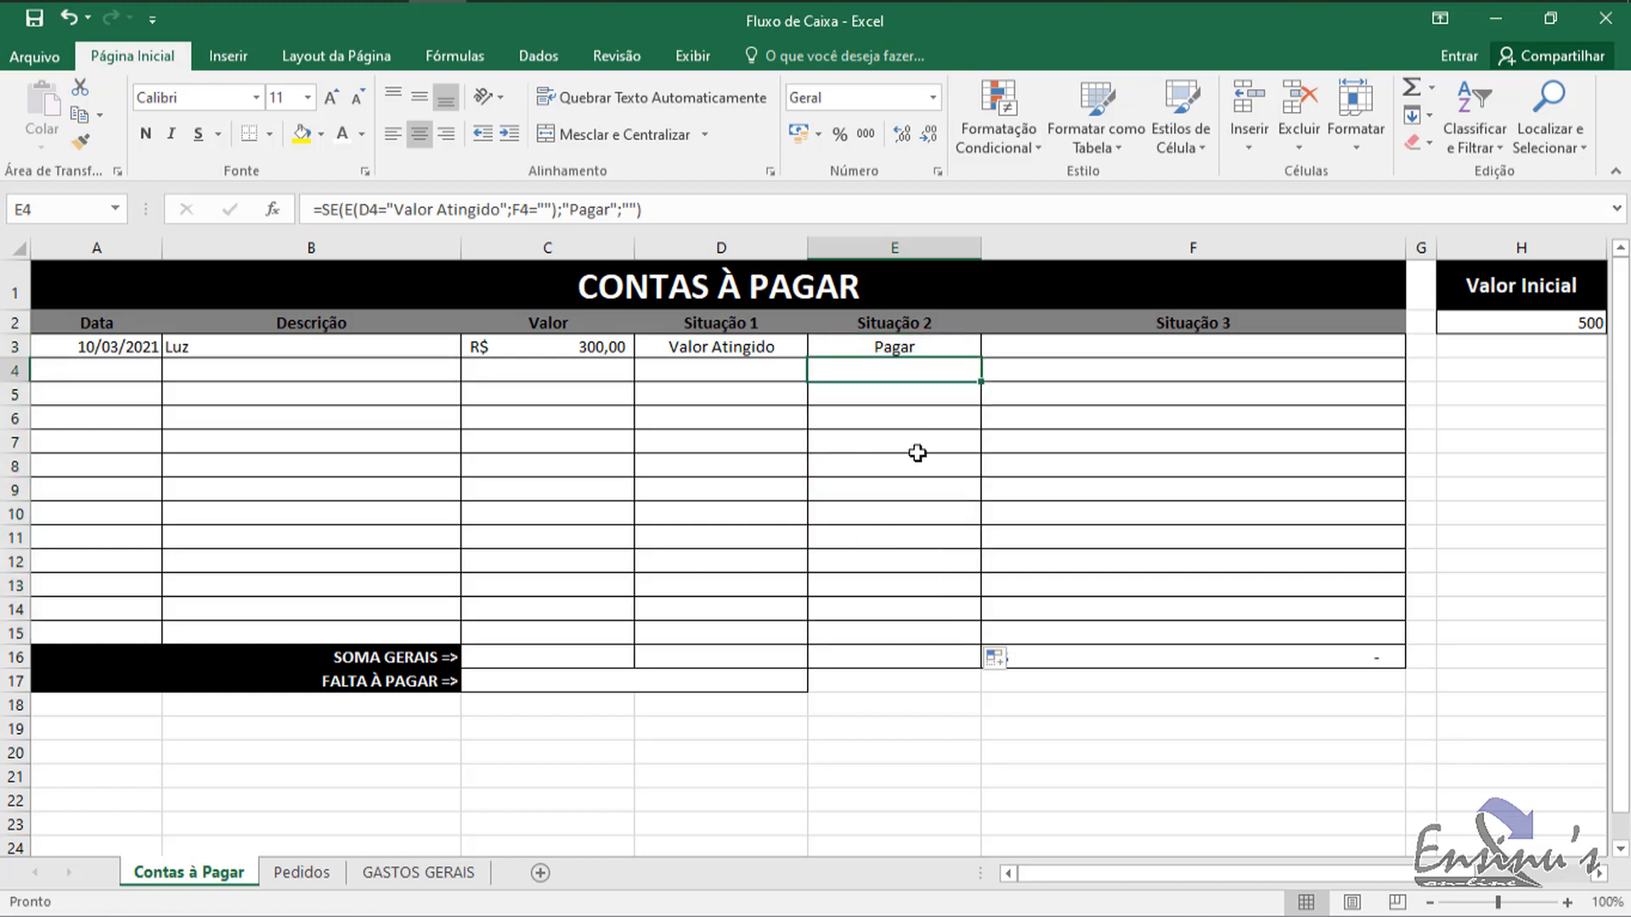
Step: Fill the Situação 1 formula from D3 down through D15
left_click(769, 367)
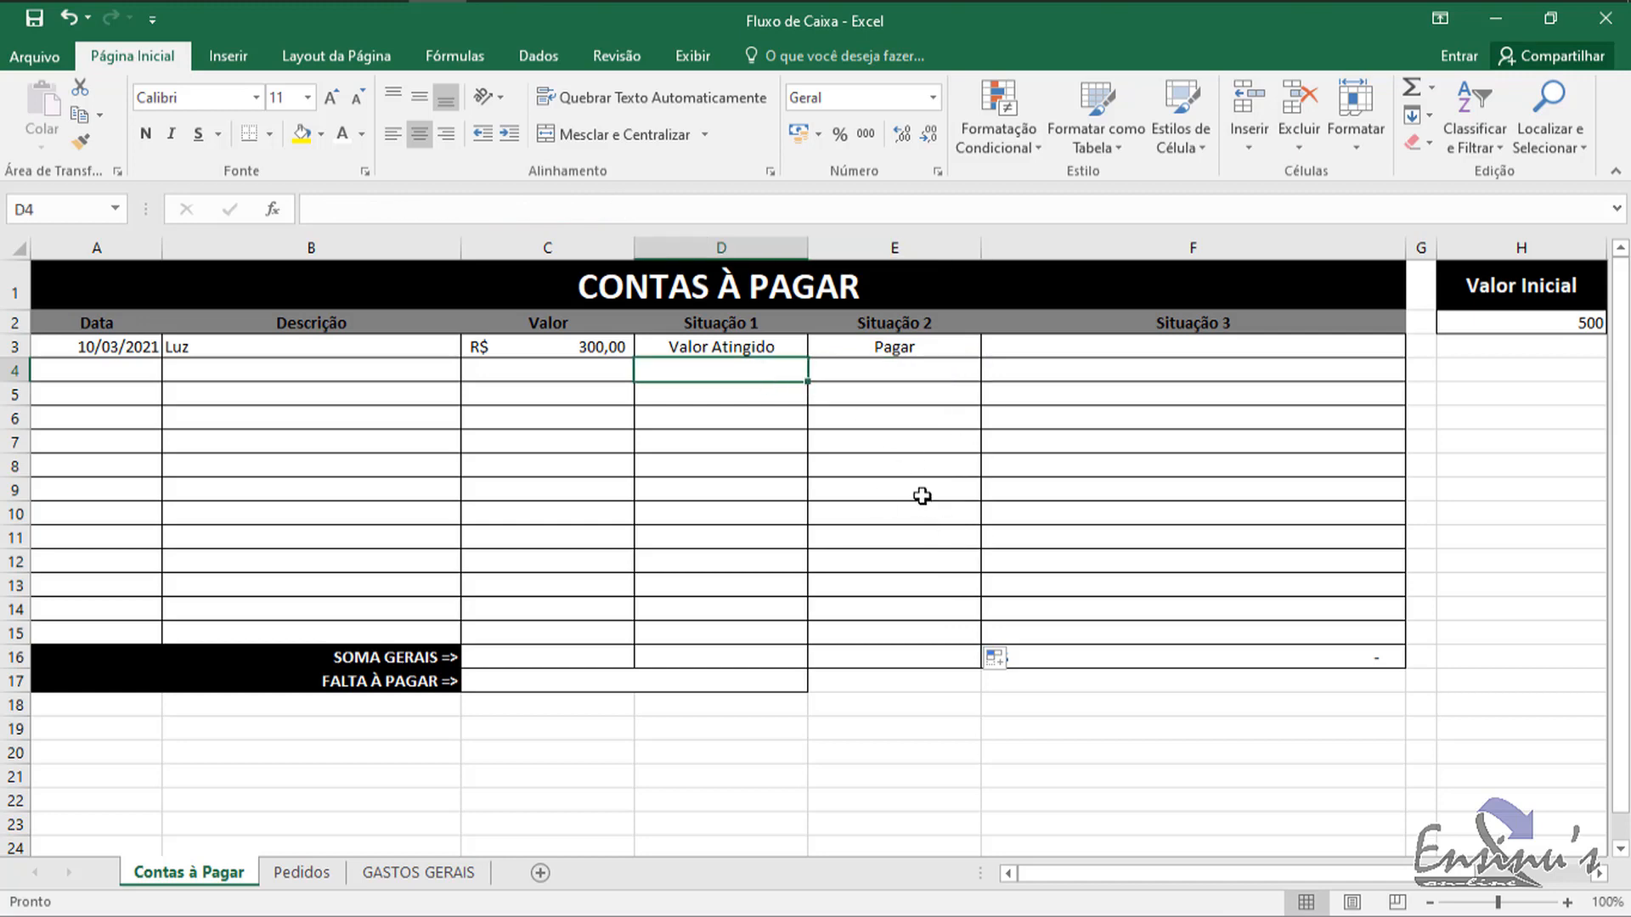
left_click(764, 350)
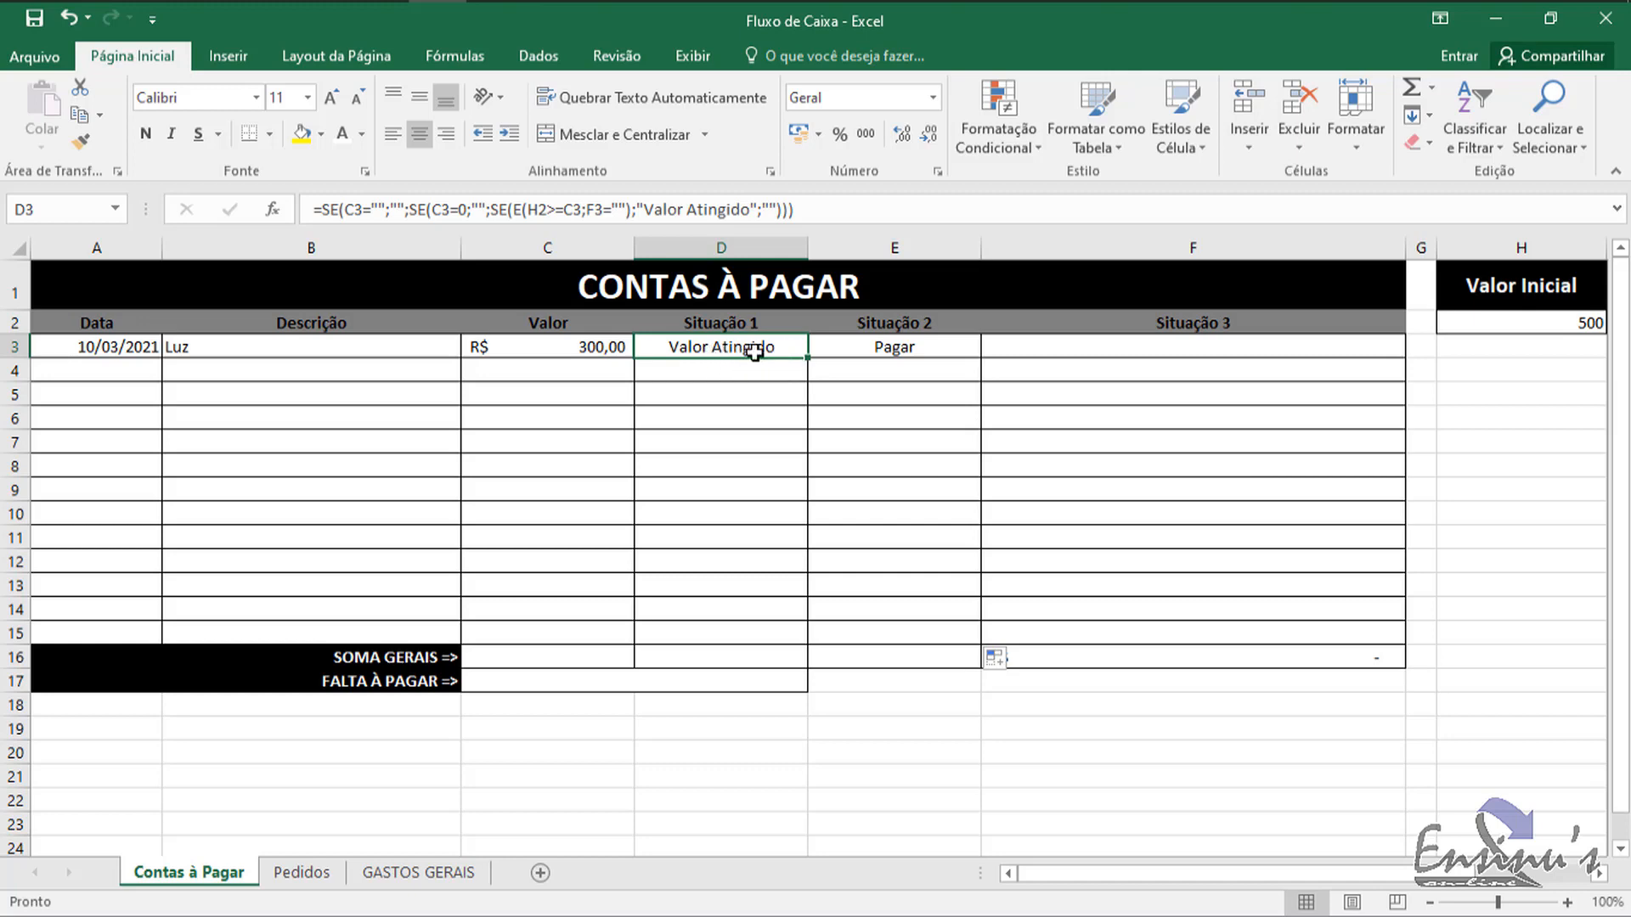
left_click_drag(807, 358, 795, 642)
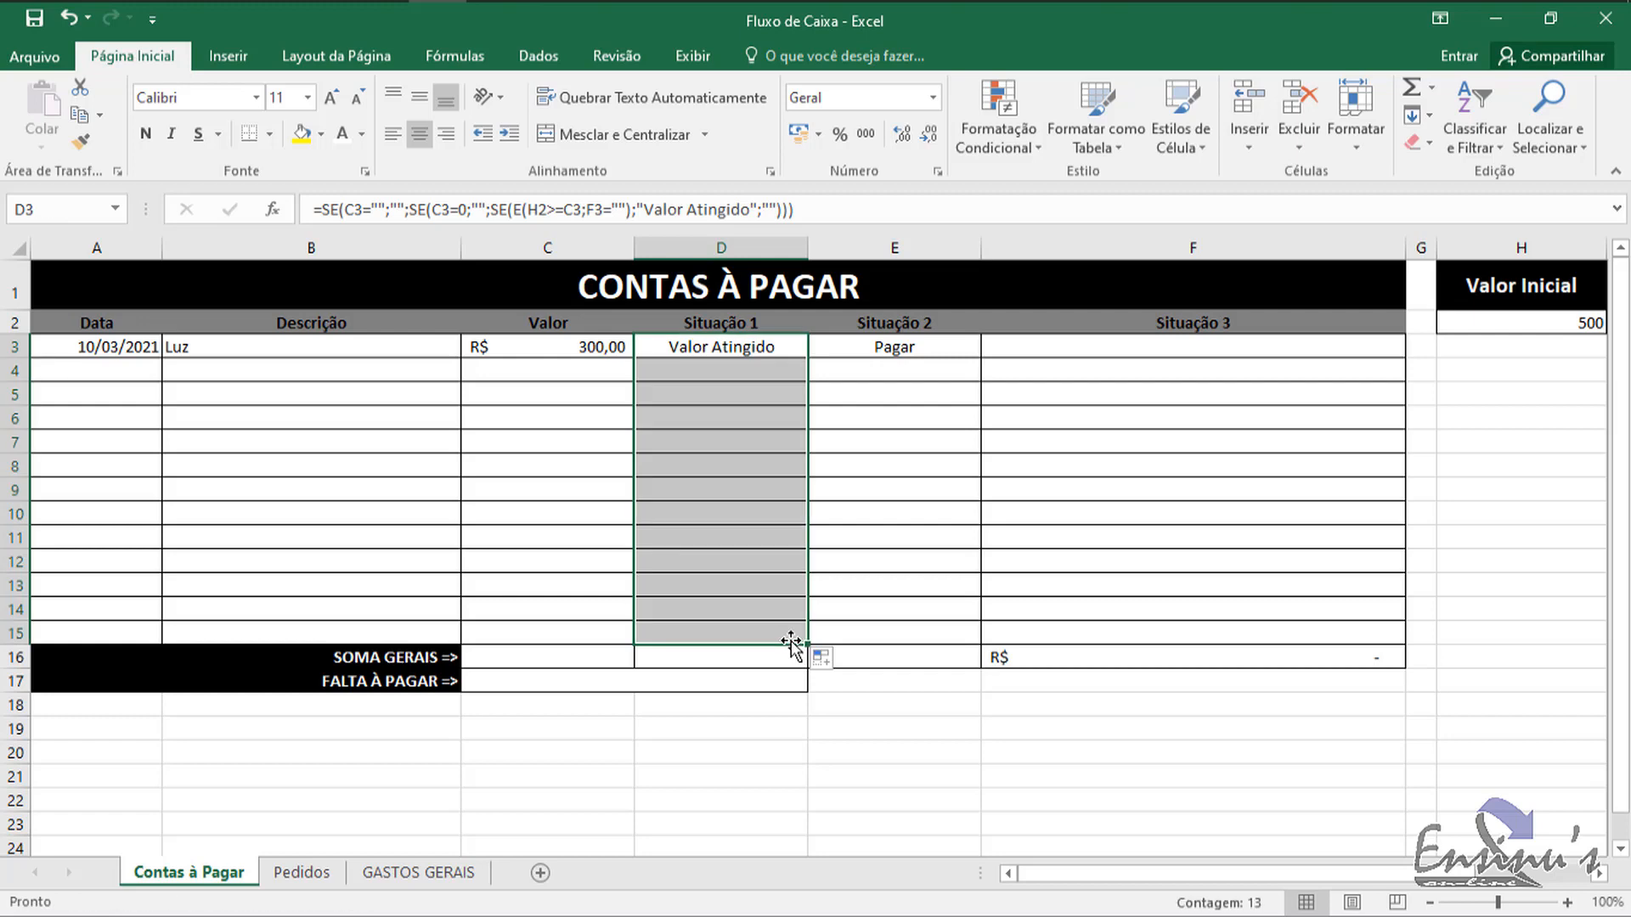
Step: Examine the copied Situação 1 formulas down column D and compare their cell references with the original in D3
left_click(754, 373)
left_click(756, 433)
left_click(751, 467)
left_click(753, 490)
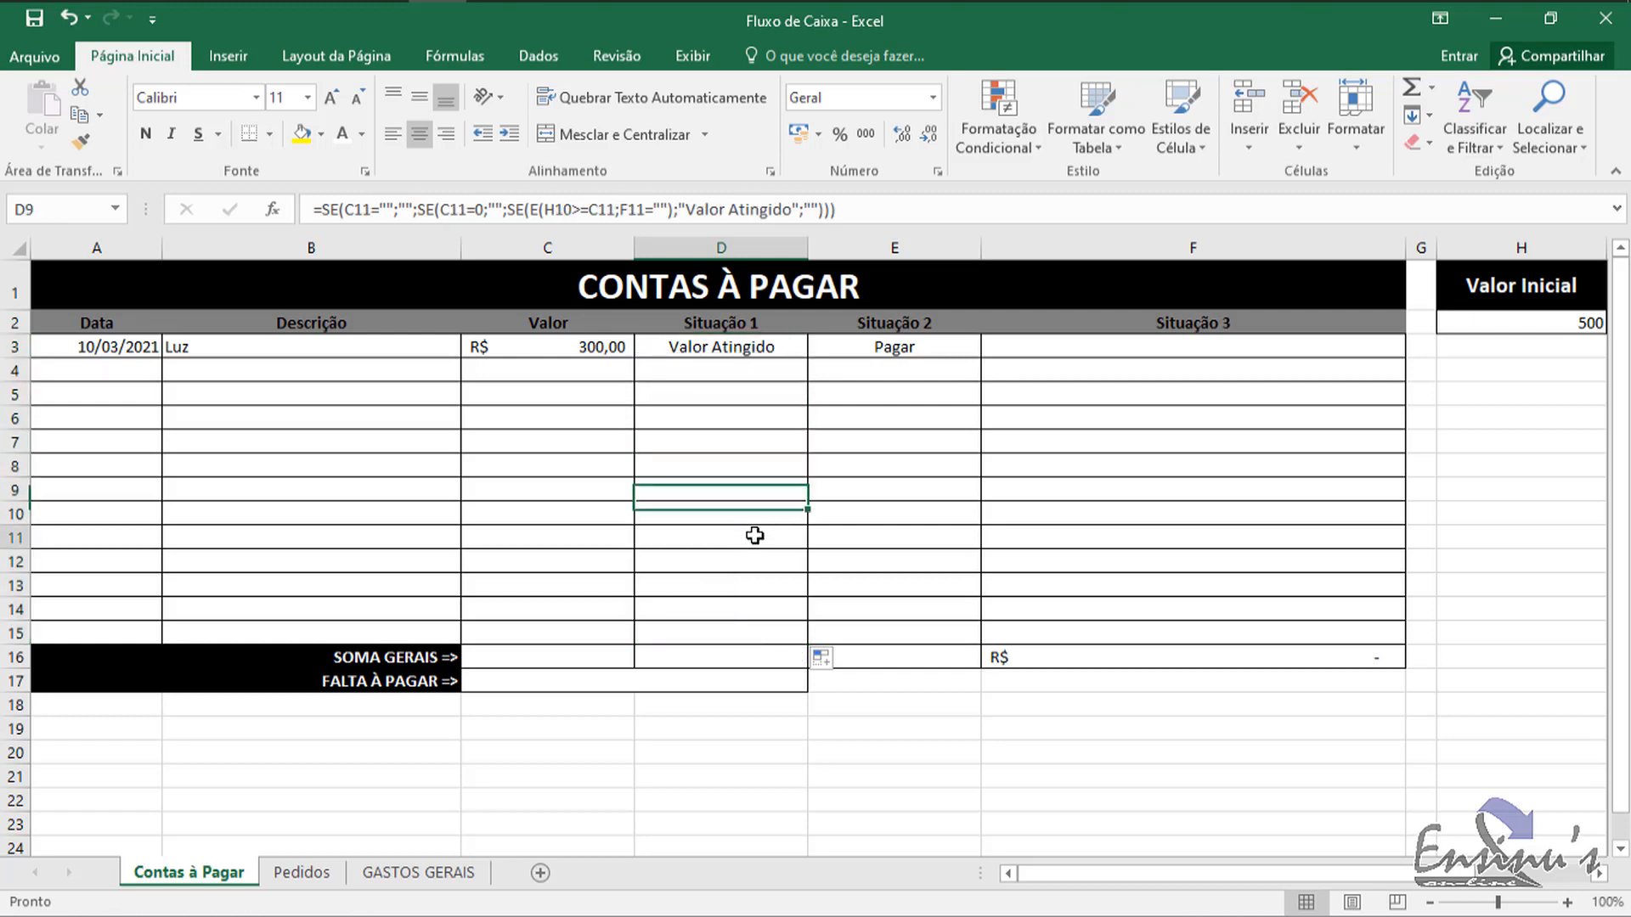
left_click(755, 535)
left_click(752, 565)
left_click(751, 441)
left_click(756, 347)
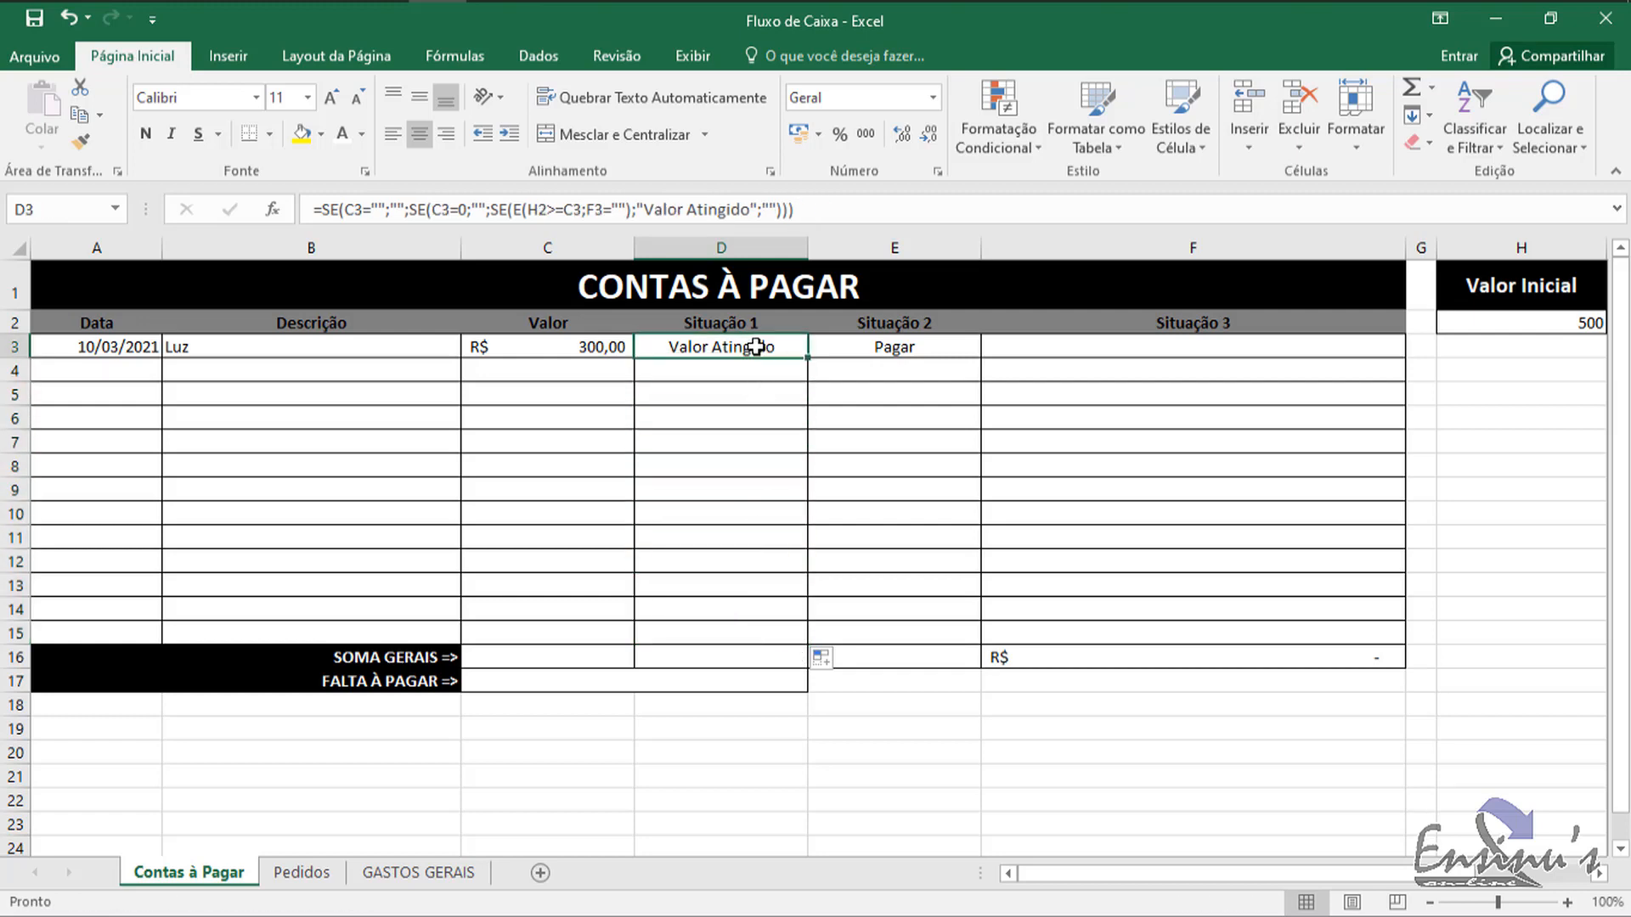
left_click(768, 371)
left_click(753, 396)
left_click(745, 440)
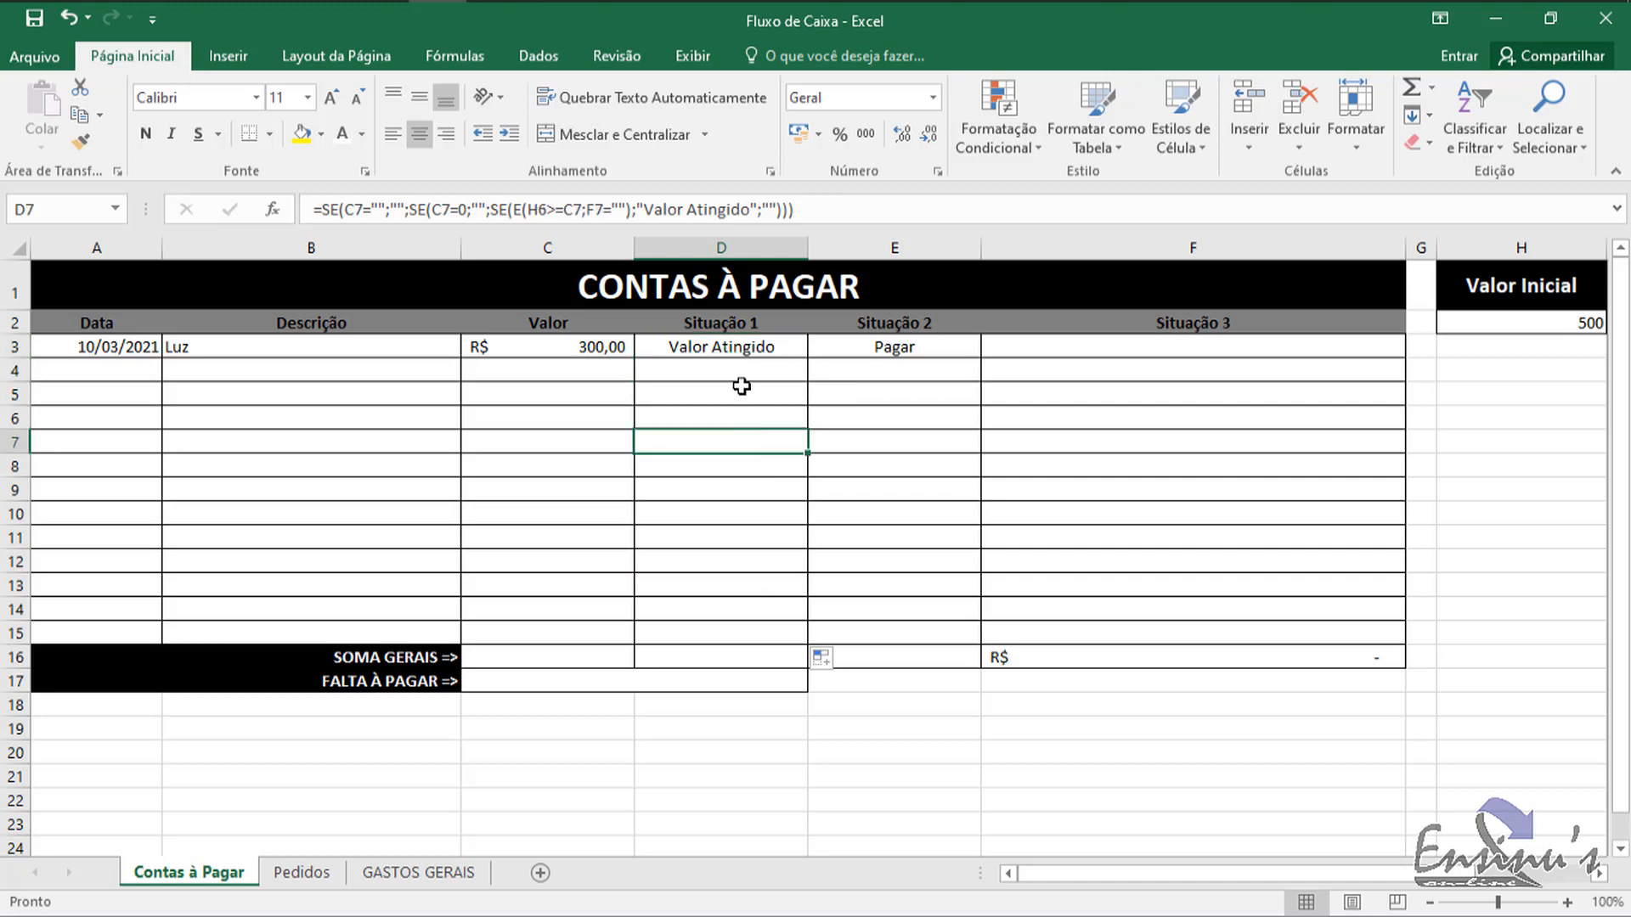
left_click(743, 370)
left_click(741, 347)
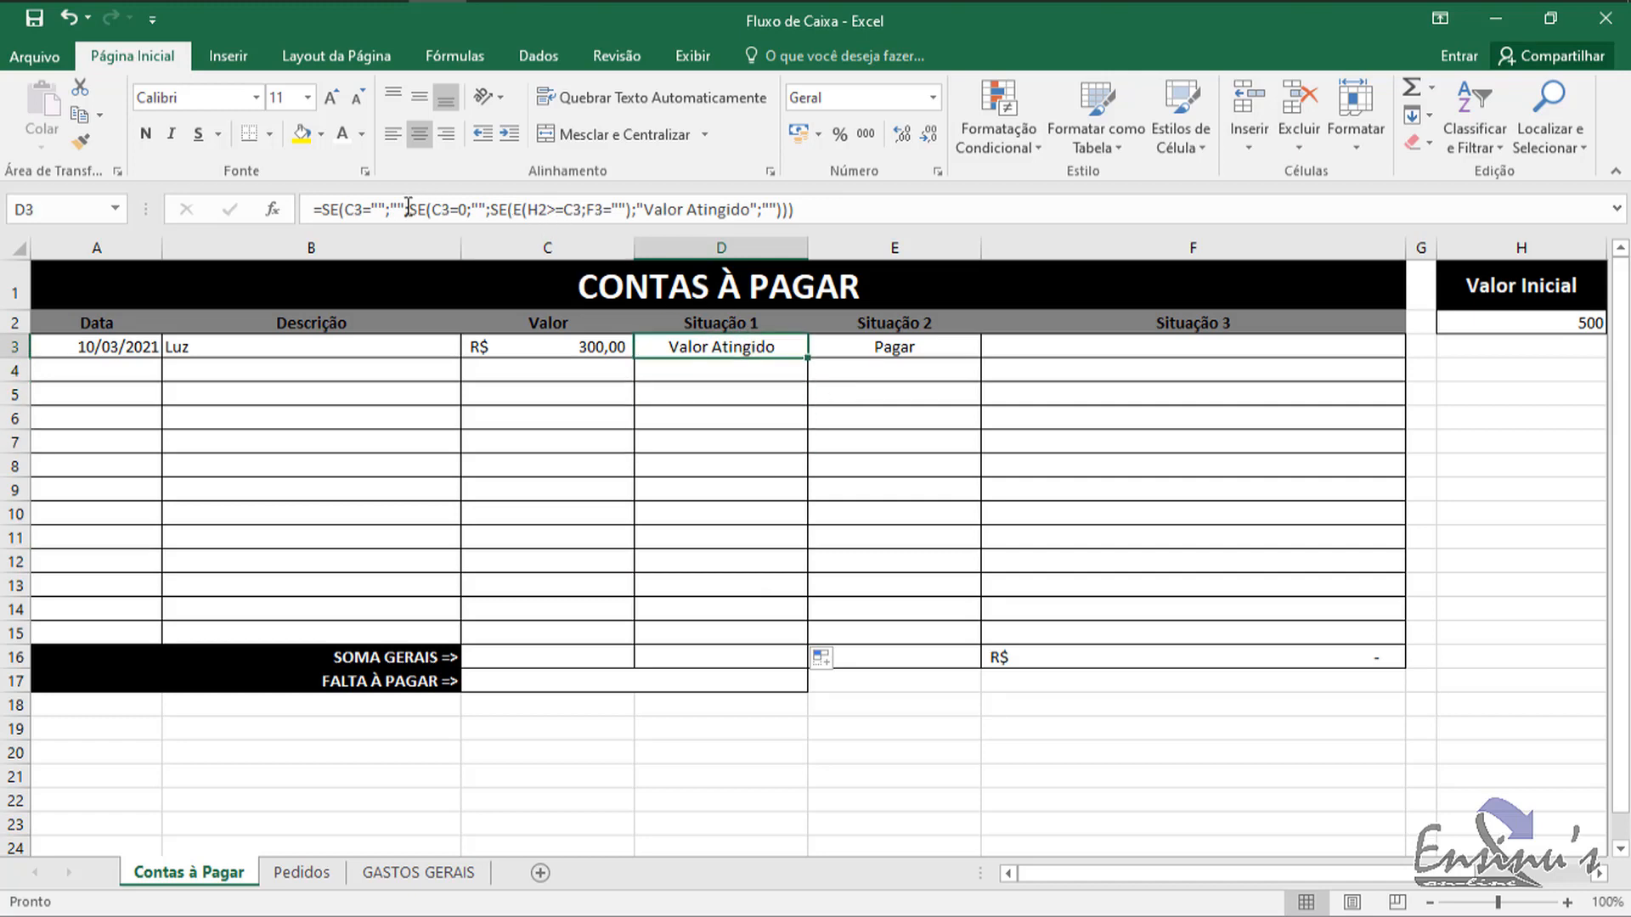
left_click(739, 374)
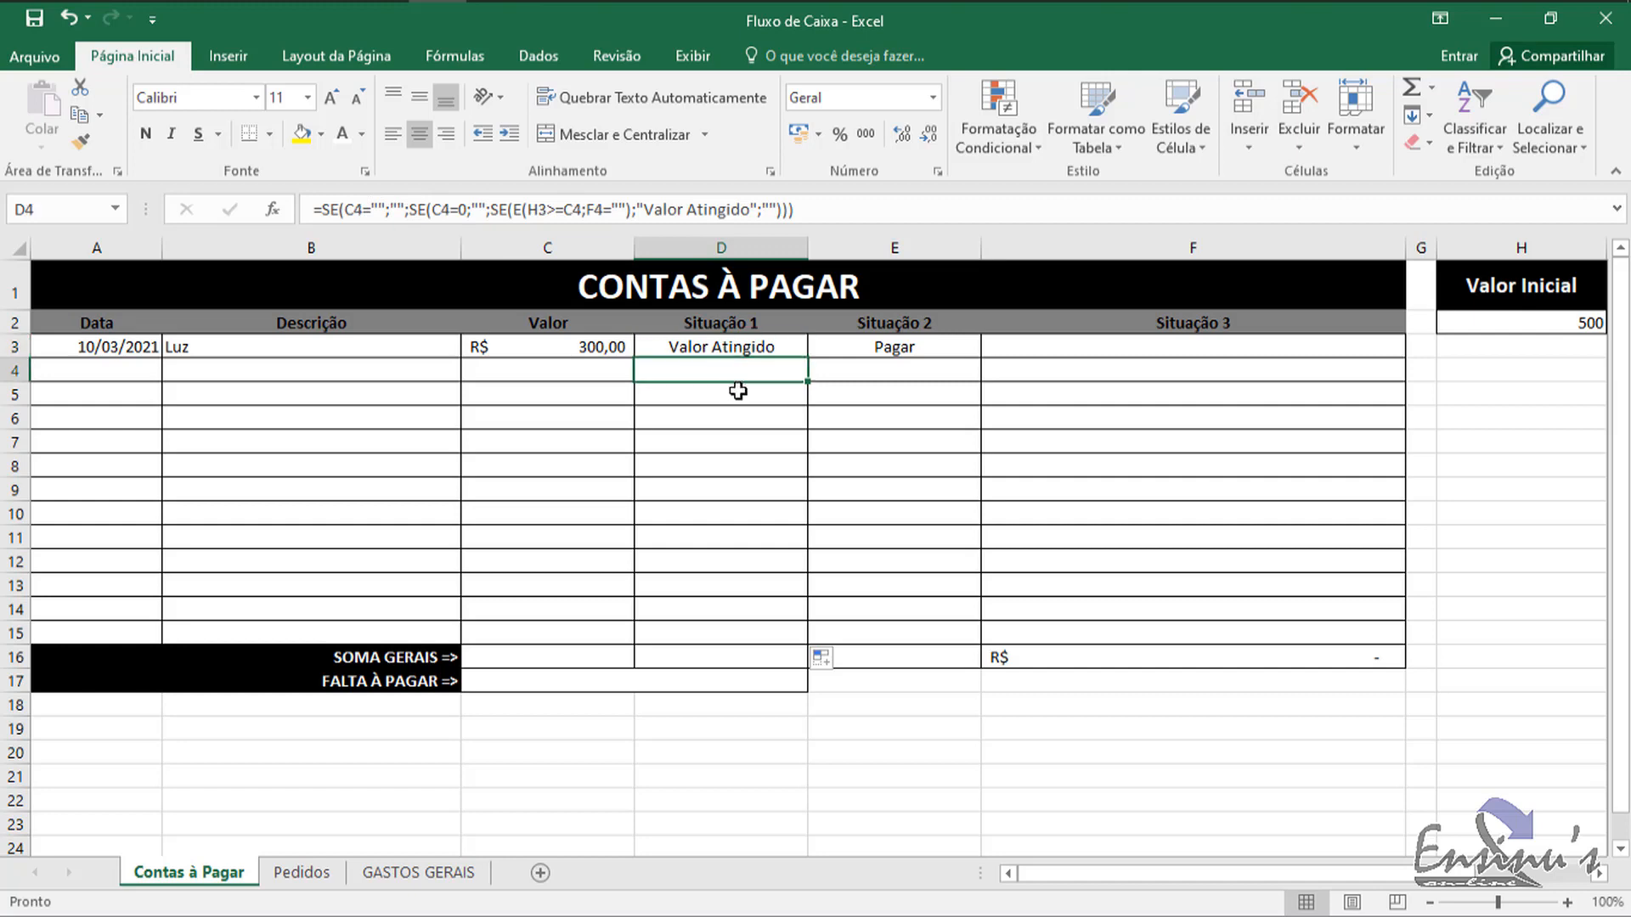
left_click(739, 395)
left_click(739, 440)
left_click(738, 418)
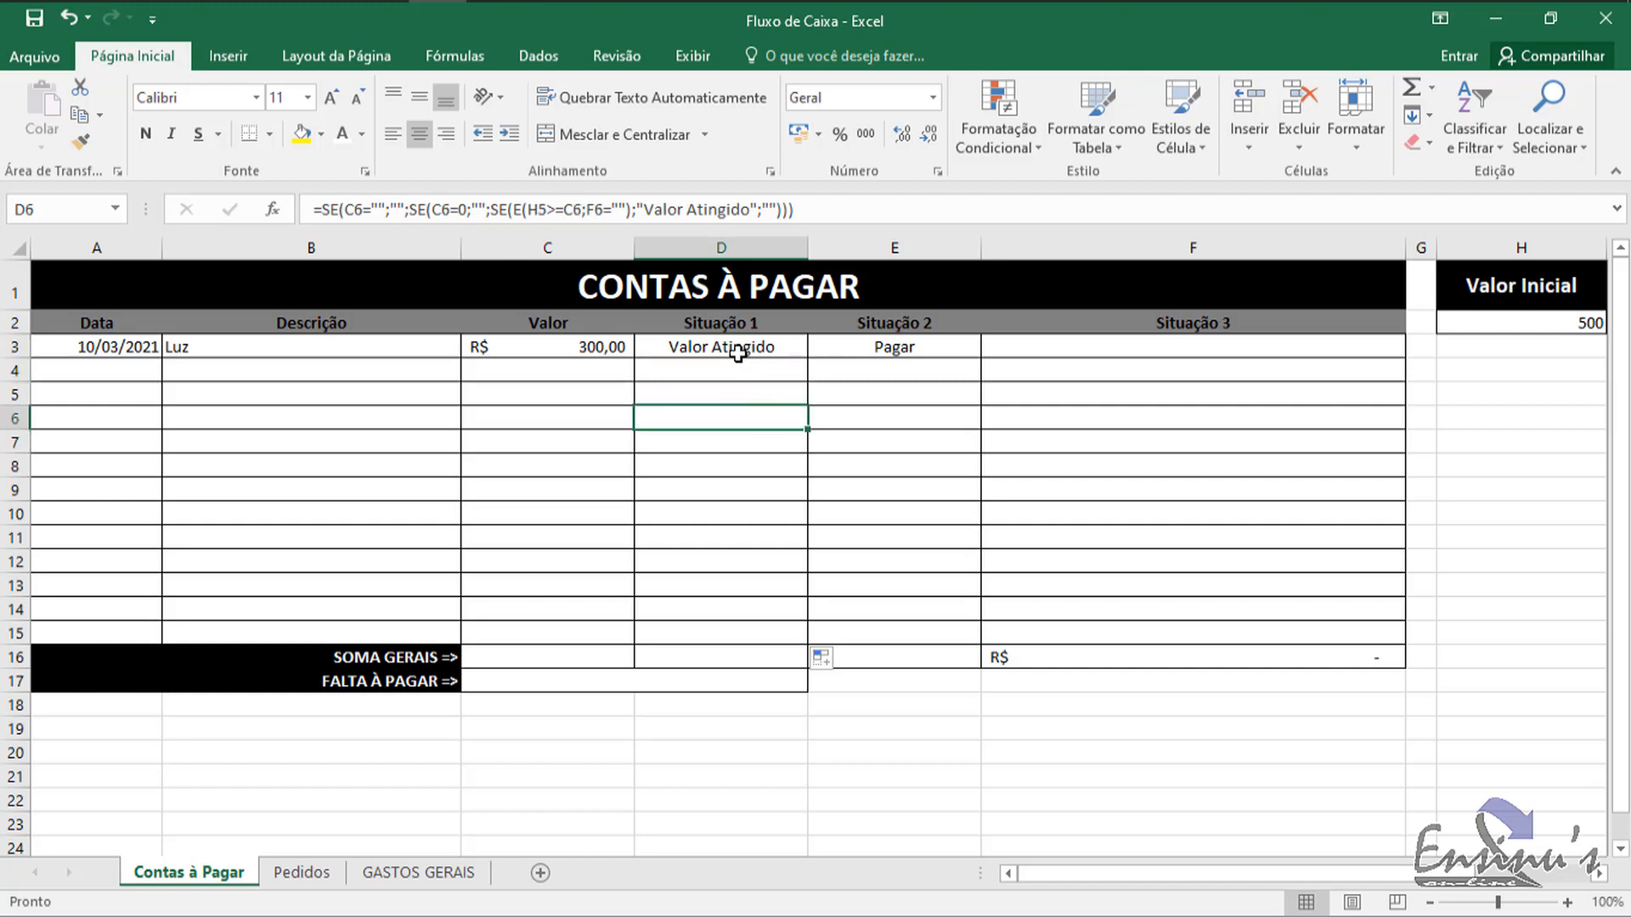
left_click(738, 350)
left_click(738, 375)
left_click(736, 414)
left_click(739, 349)
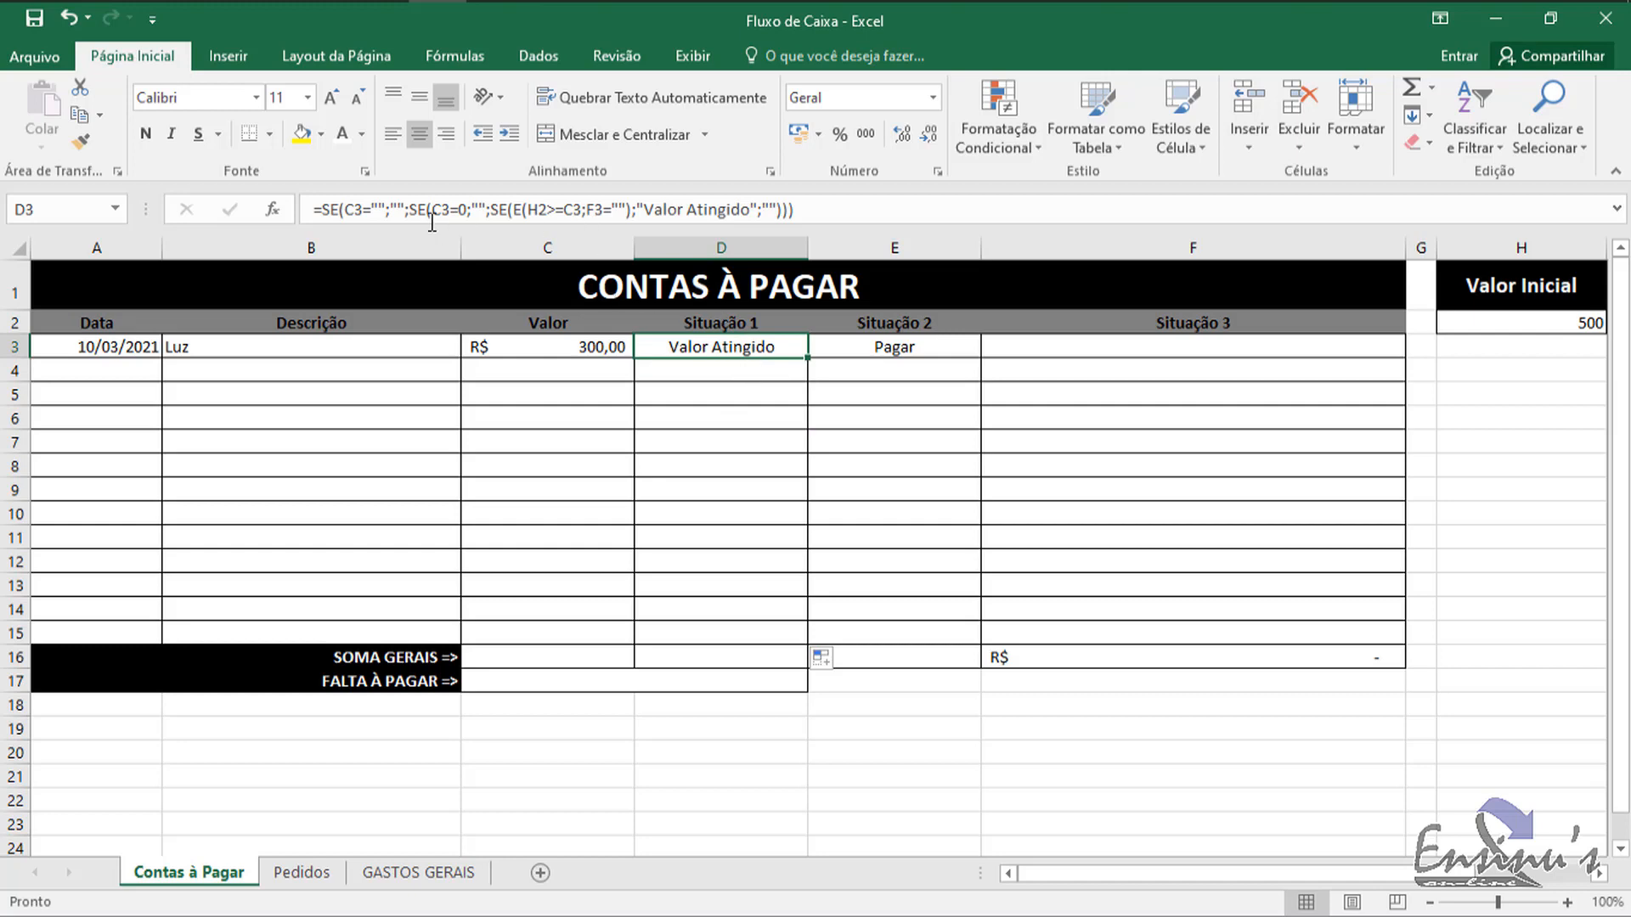
Step: Compare which column H cell the Valor Inicial comparison refers to in the formulas of D3 and D4
left_click(536, 209)
double_click(545, 209)
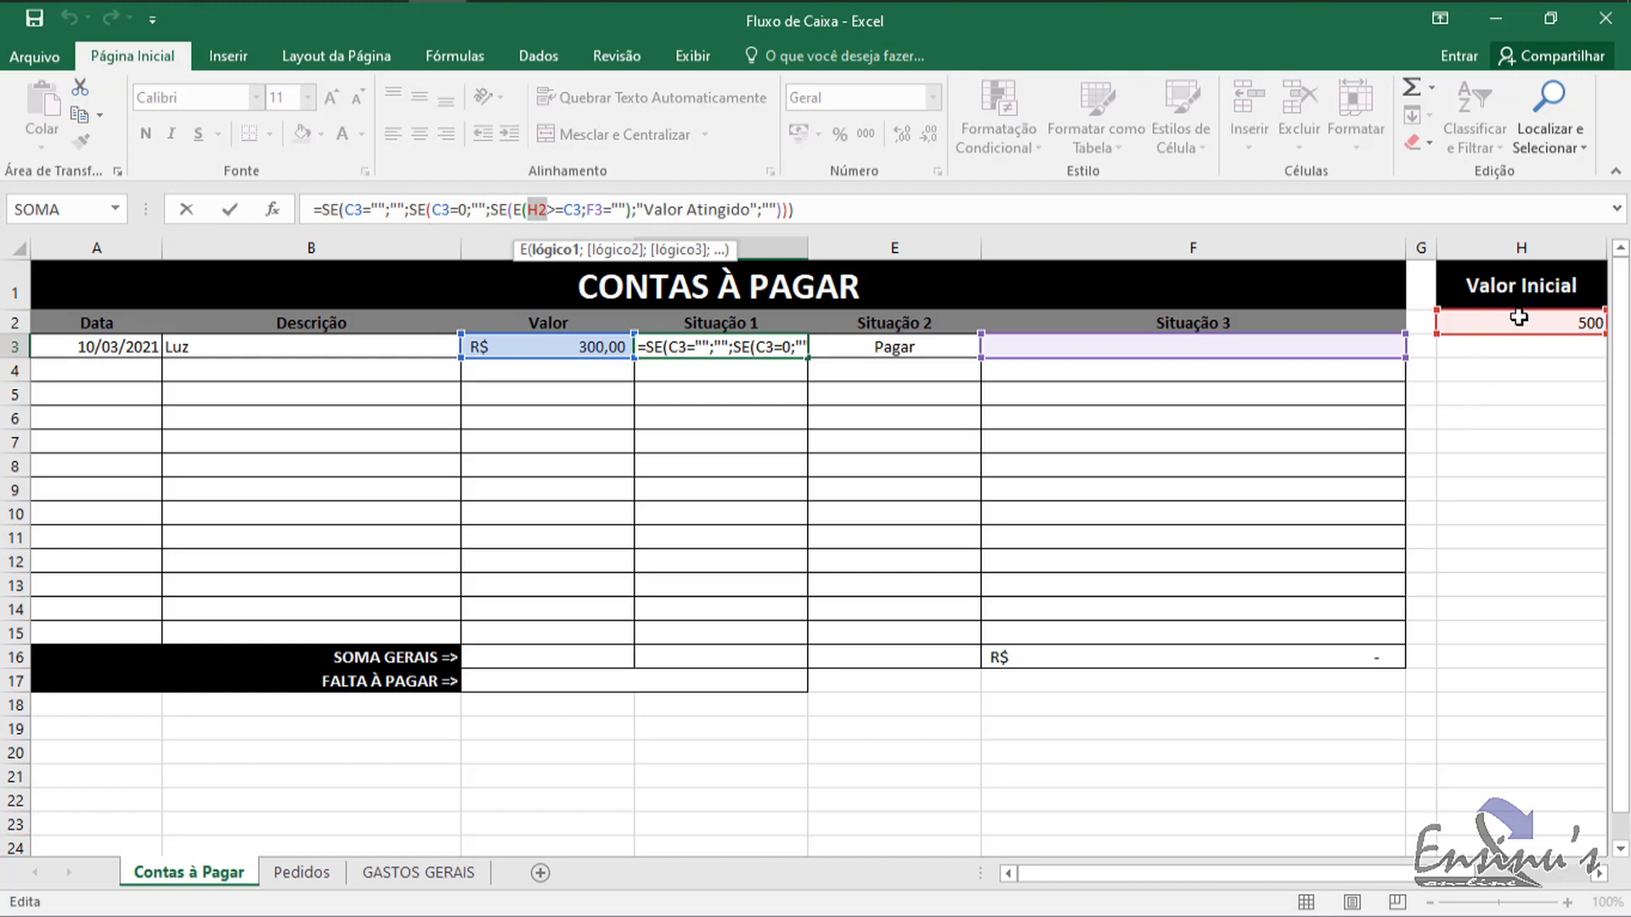
key("Return")
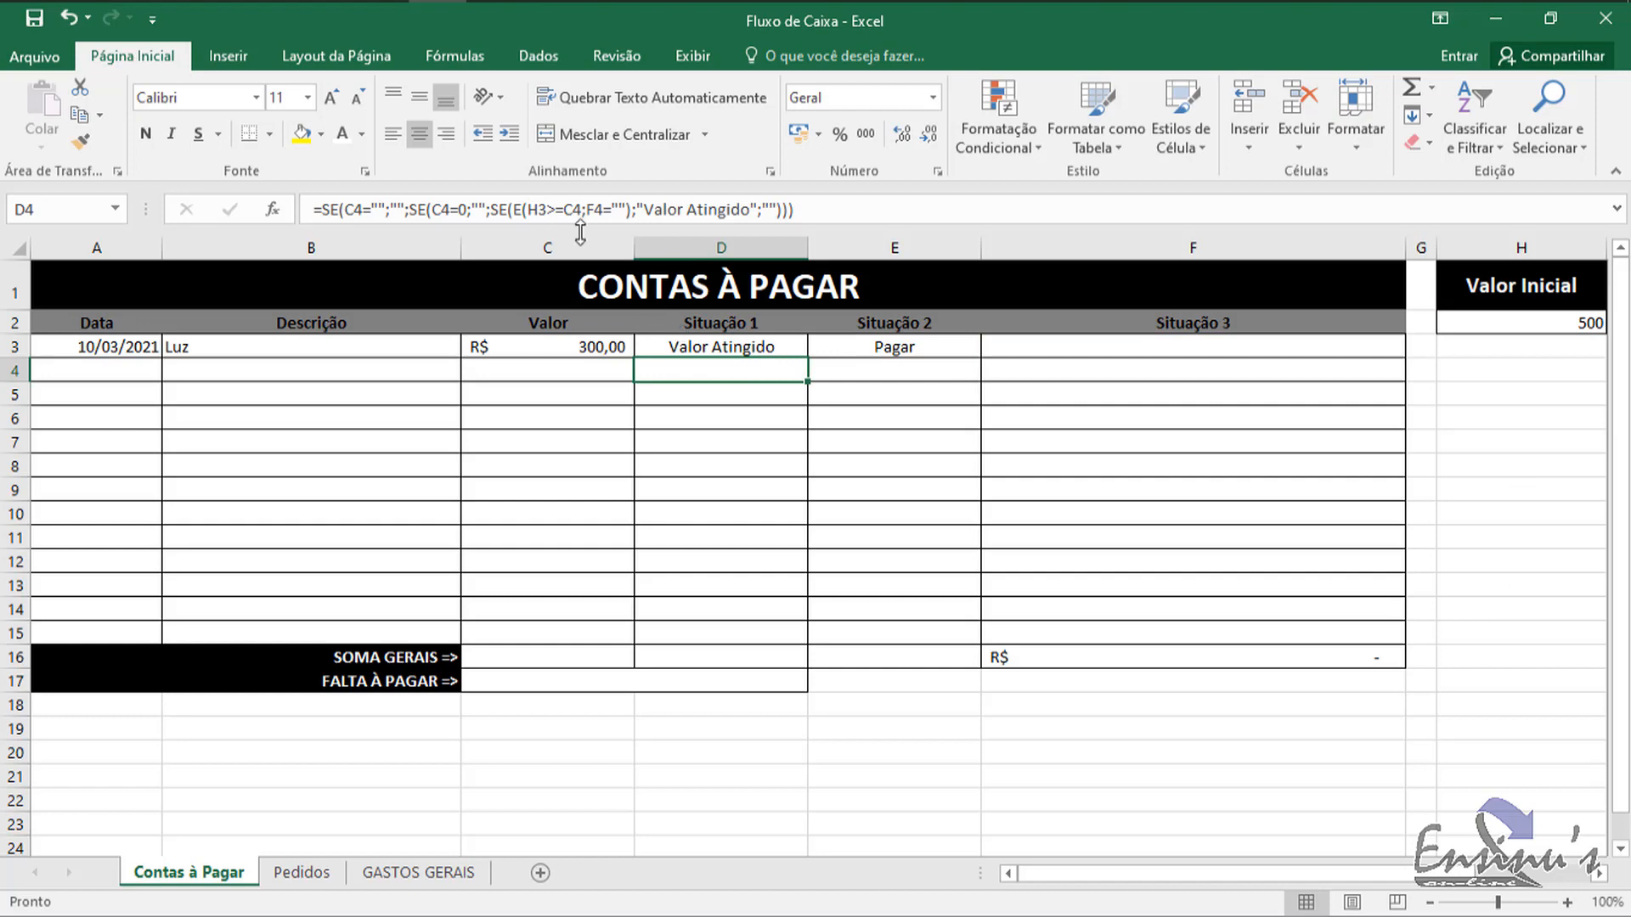
double_click(538, 212)
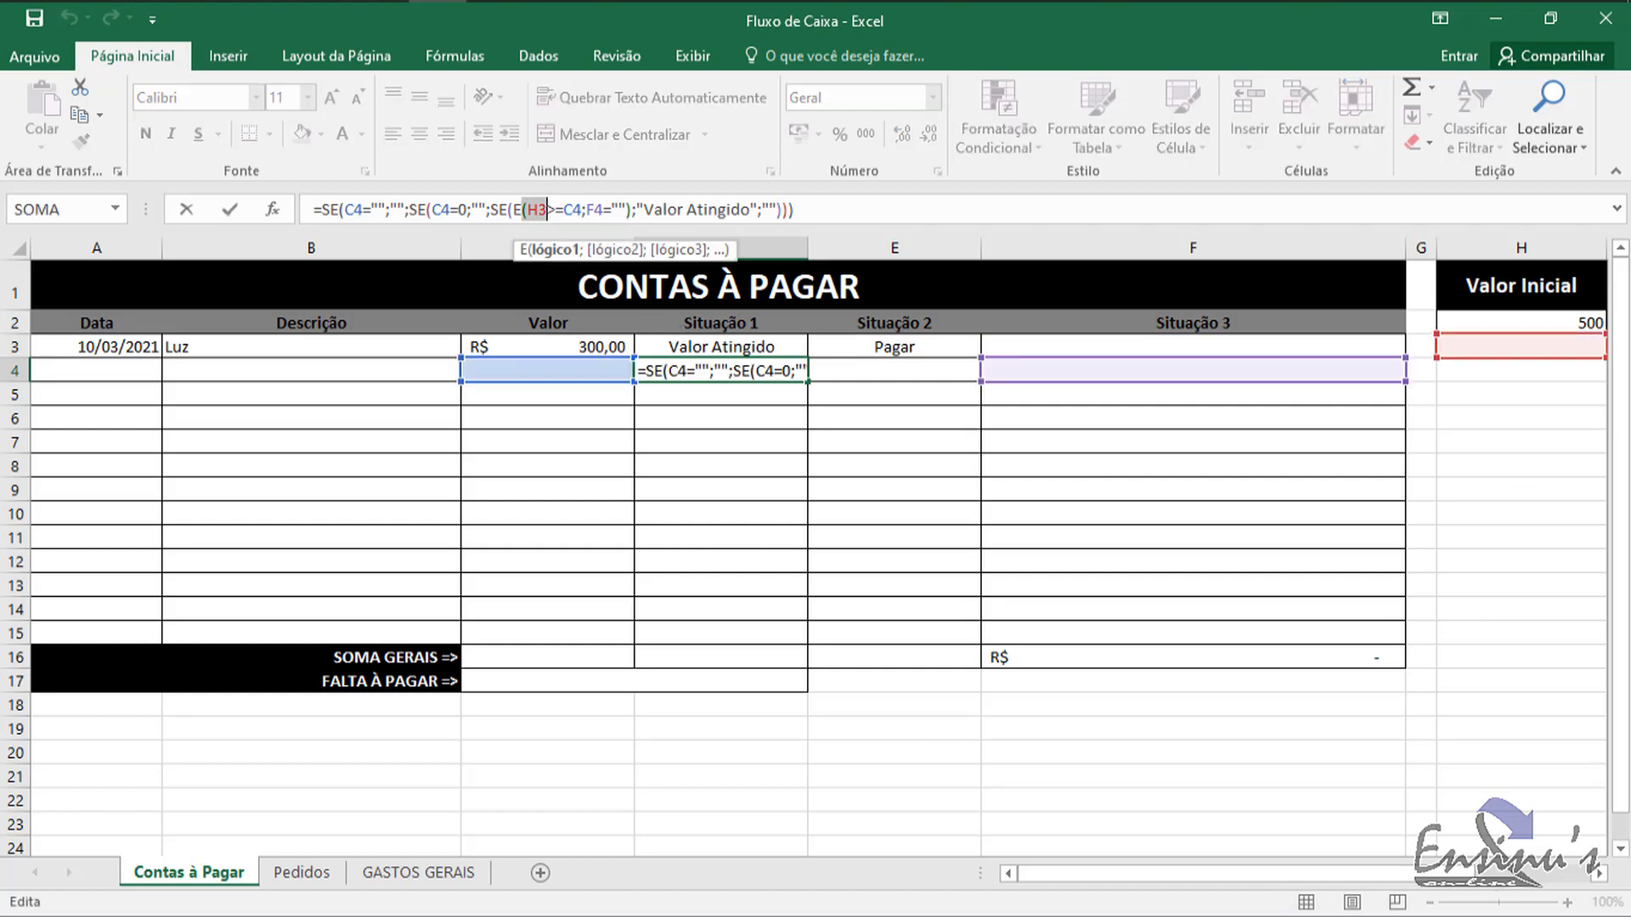
key("Return")
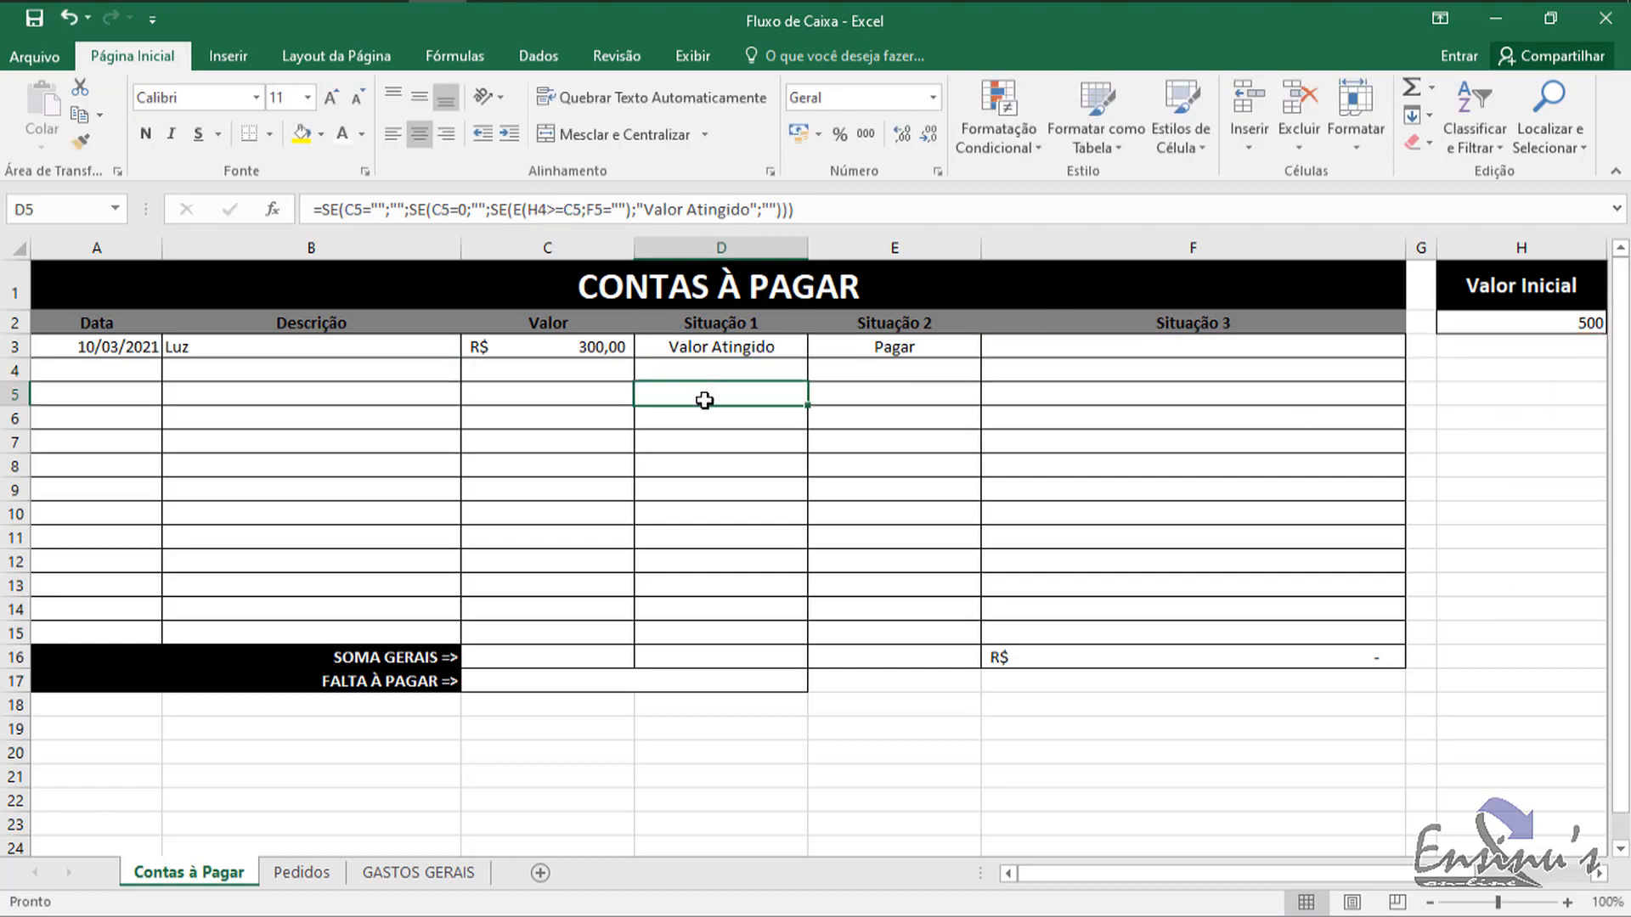
Step: Make the Valor Inicial reference in the D3 formula absolute as $H$2
left_click(717, 348)
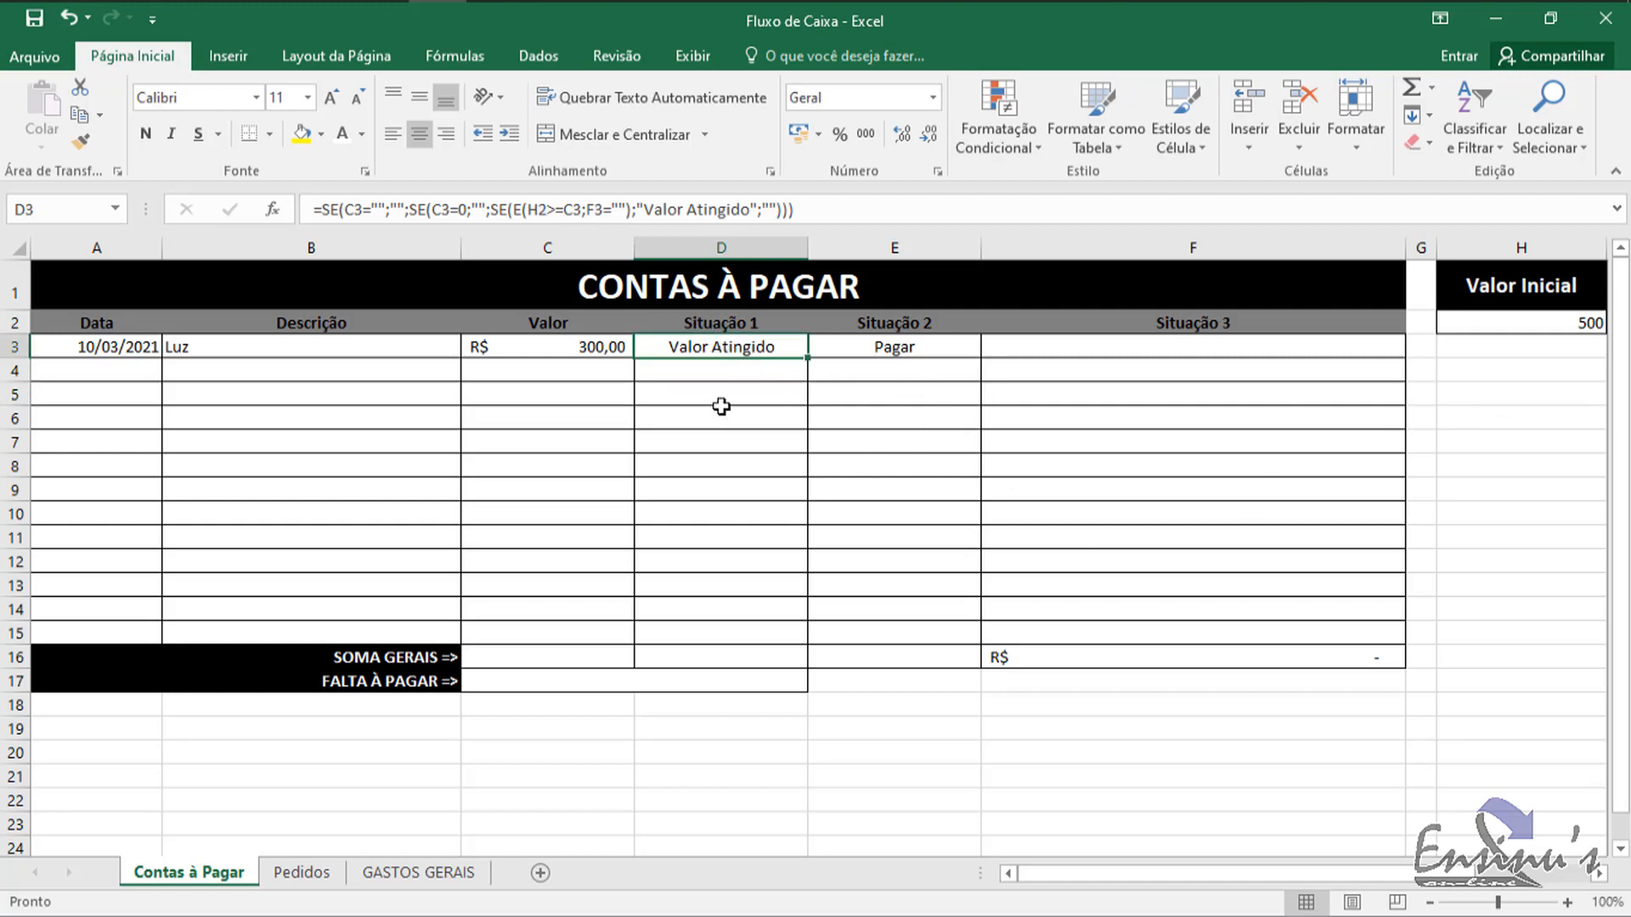
double_click(735, 347)
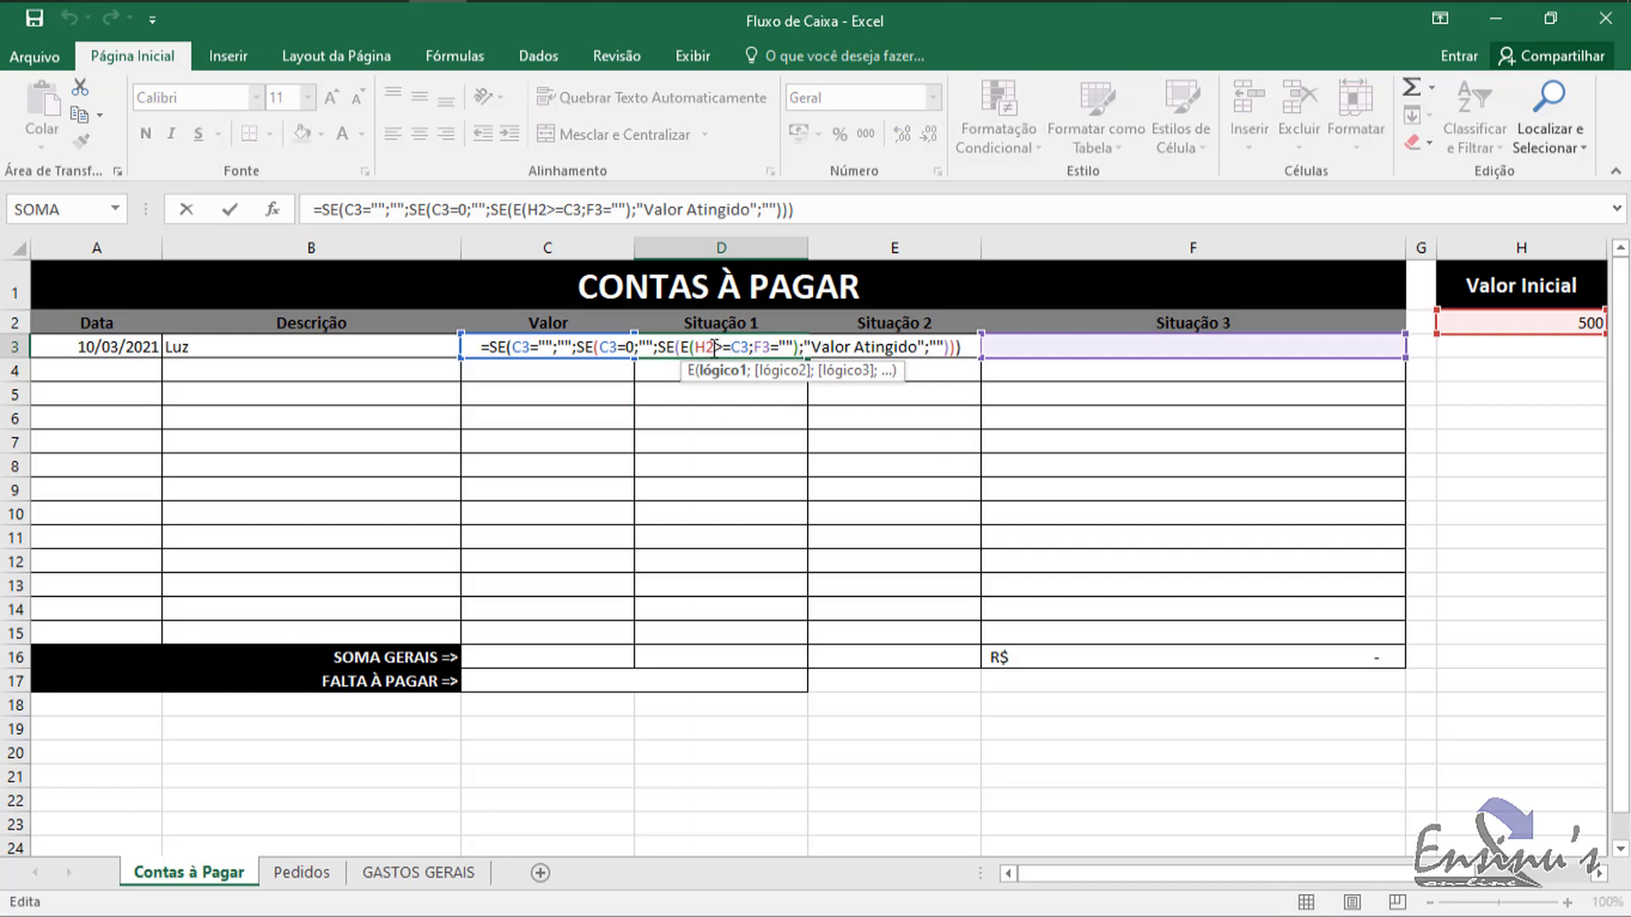
left_click(711, 348)
key("F4")
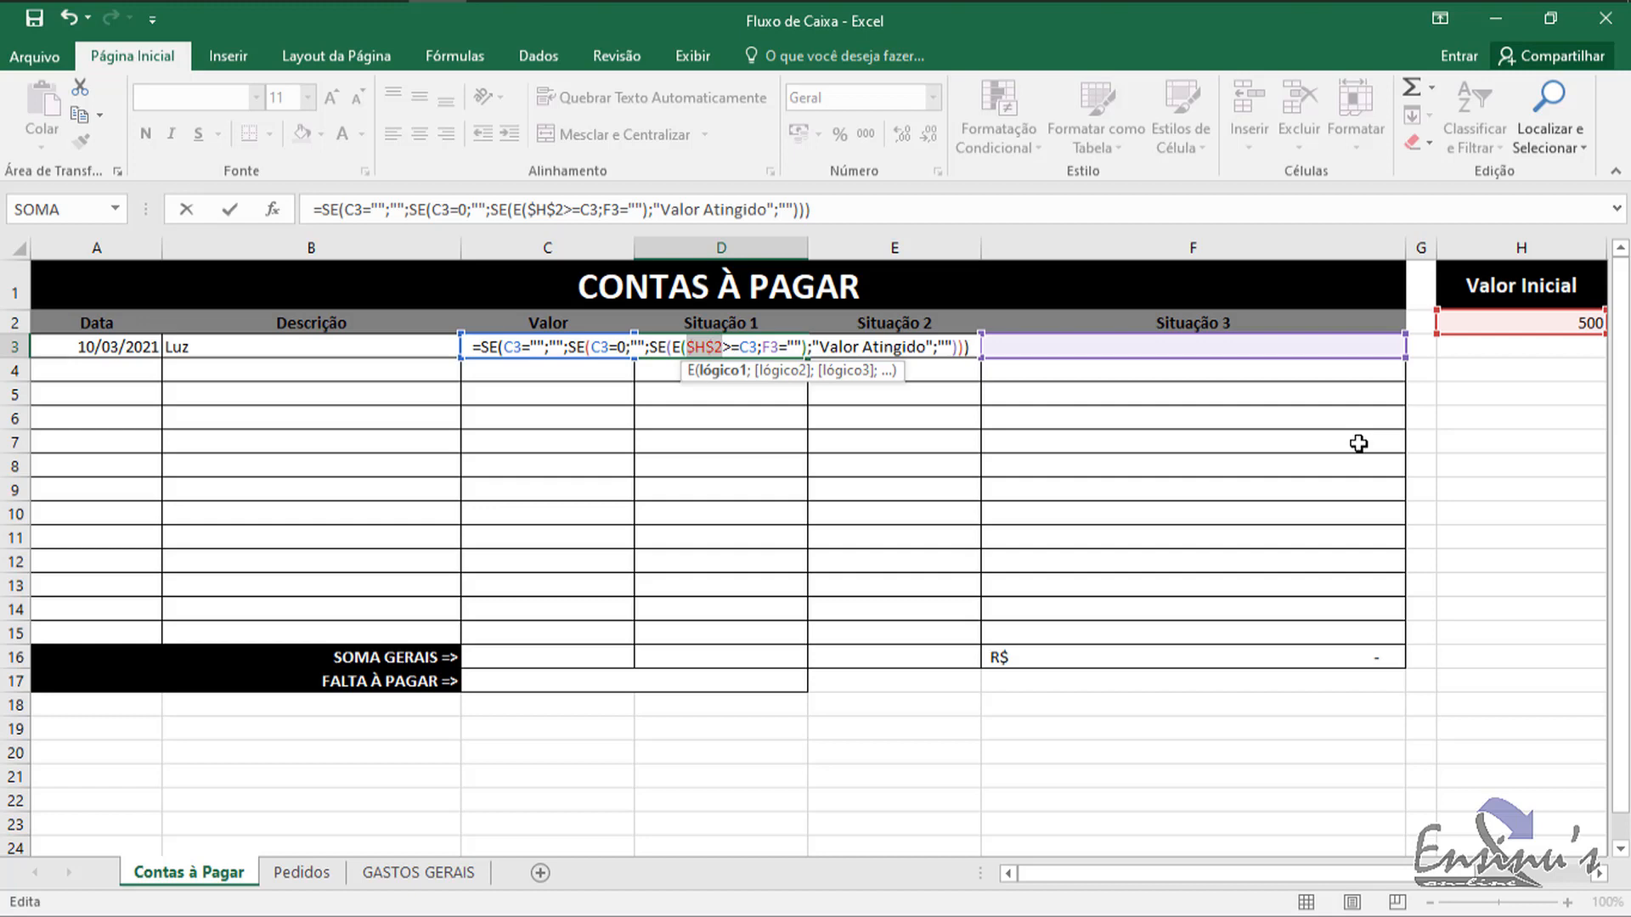
key("Return")
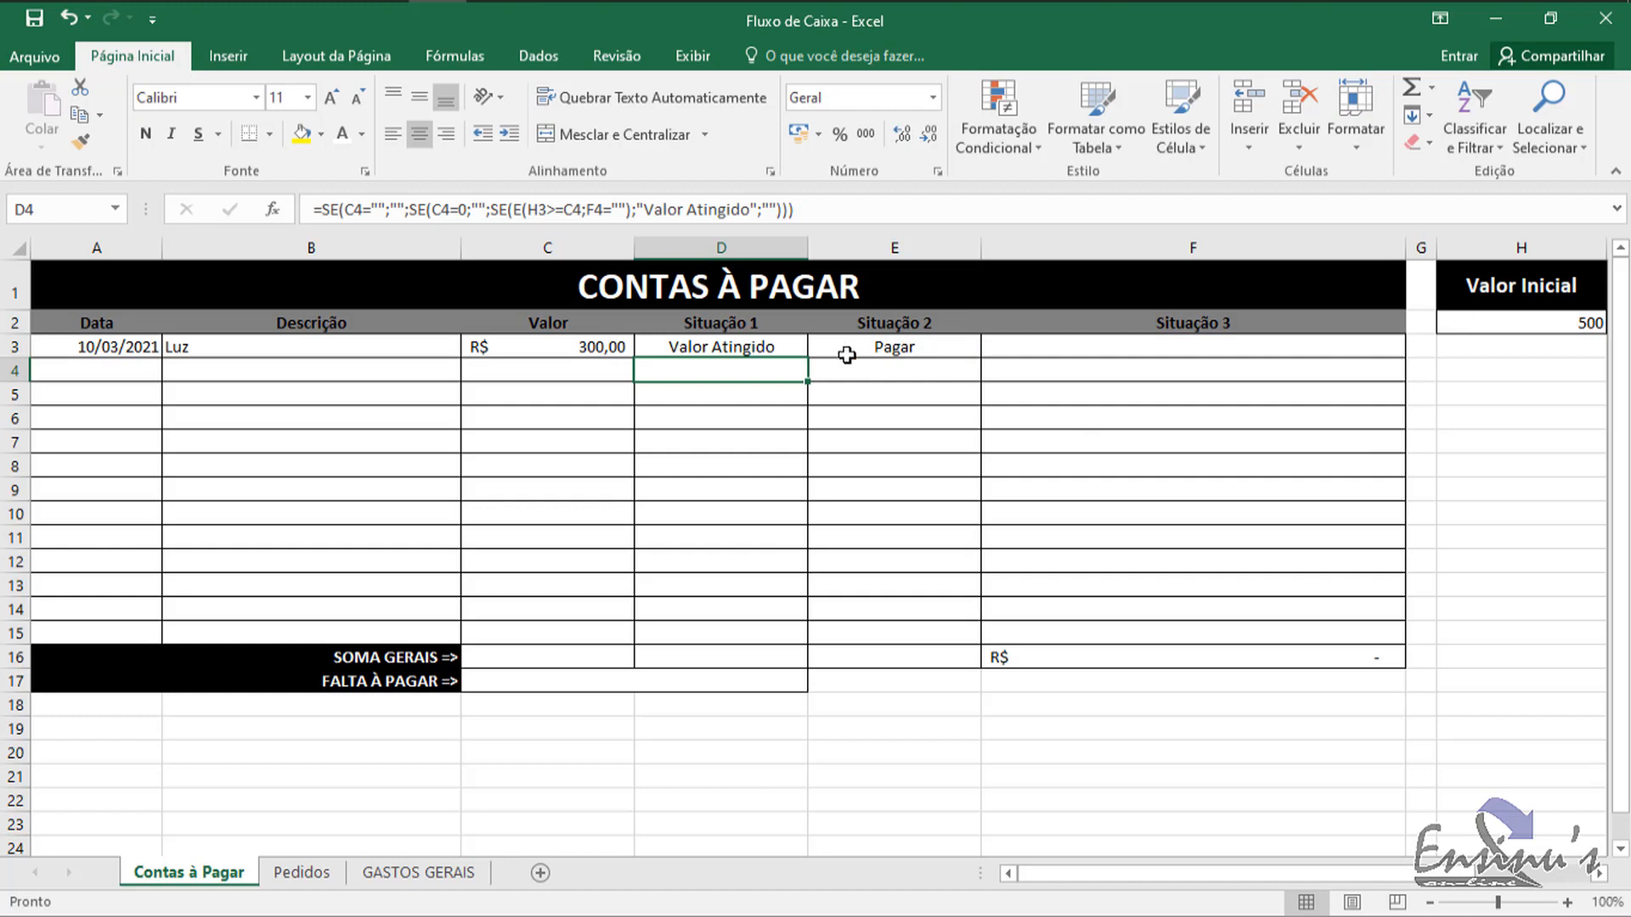
Step: Check the old copies in D4:D6, and fill the corrected D3 formula down through D16
left_click(751, 348)
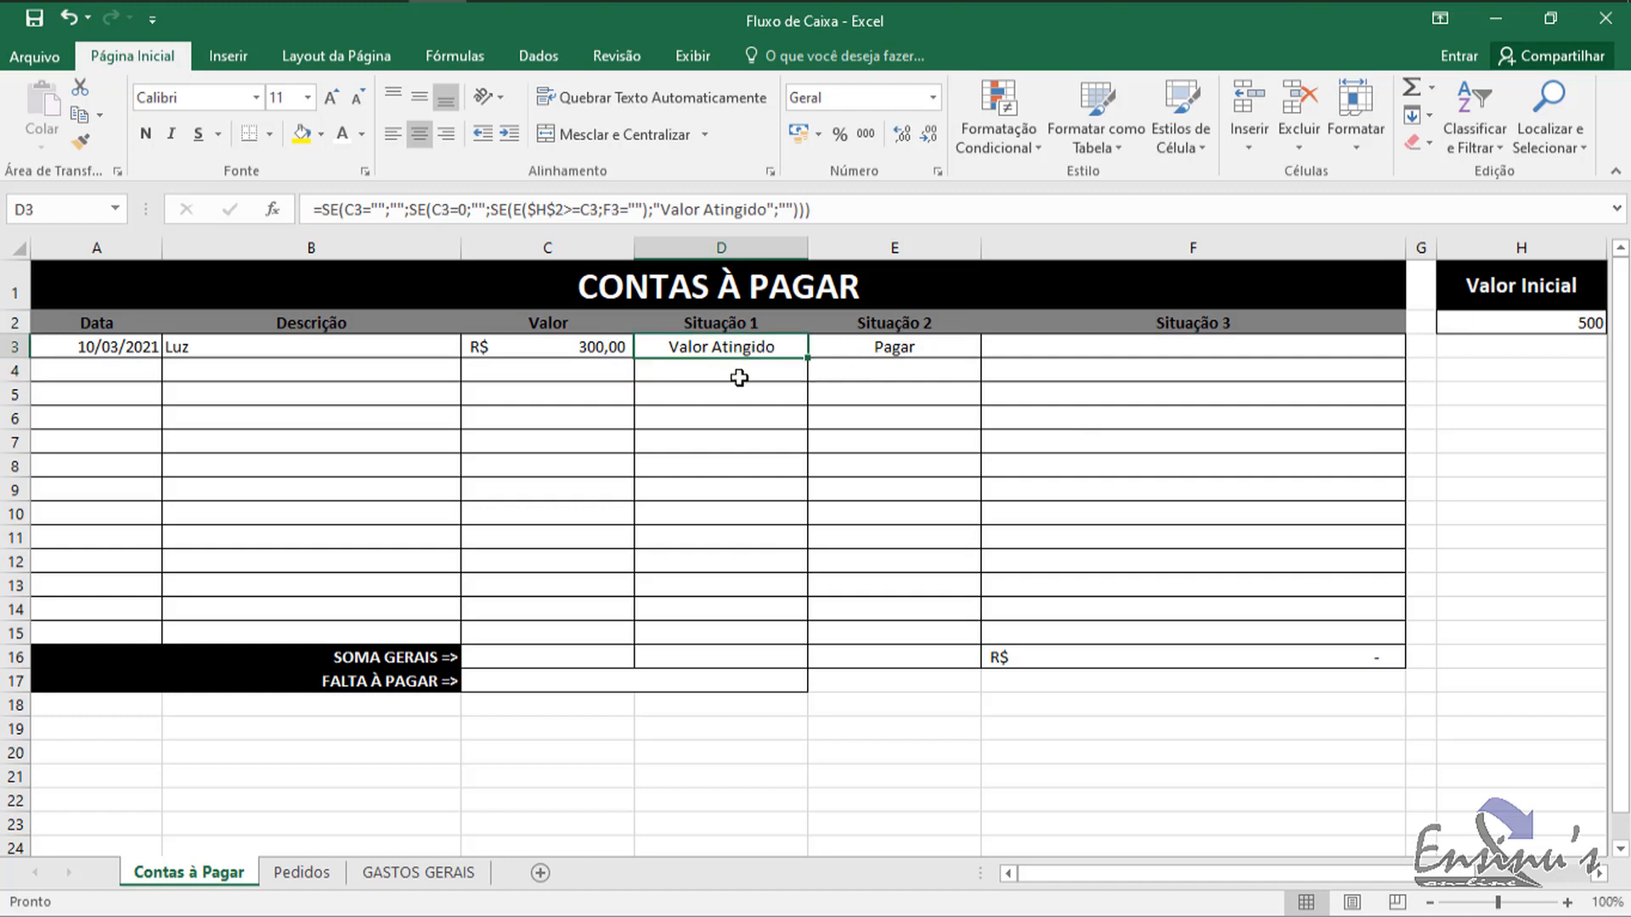
left_click(744, 378)
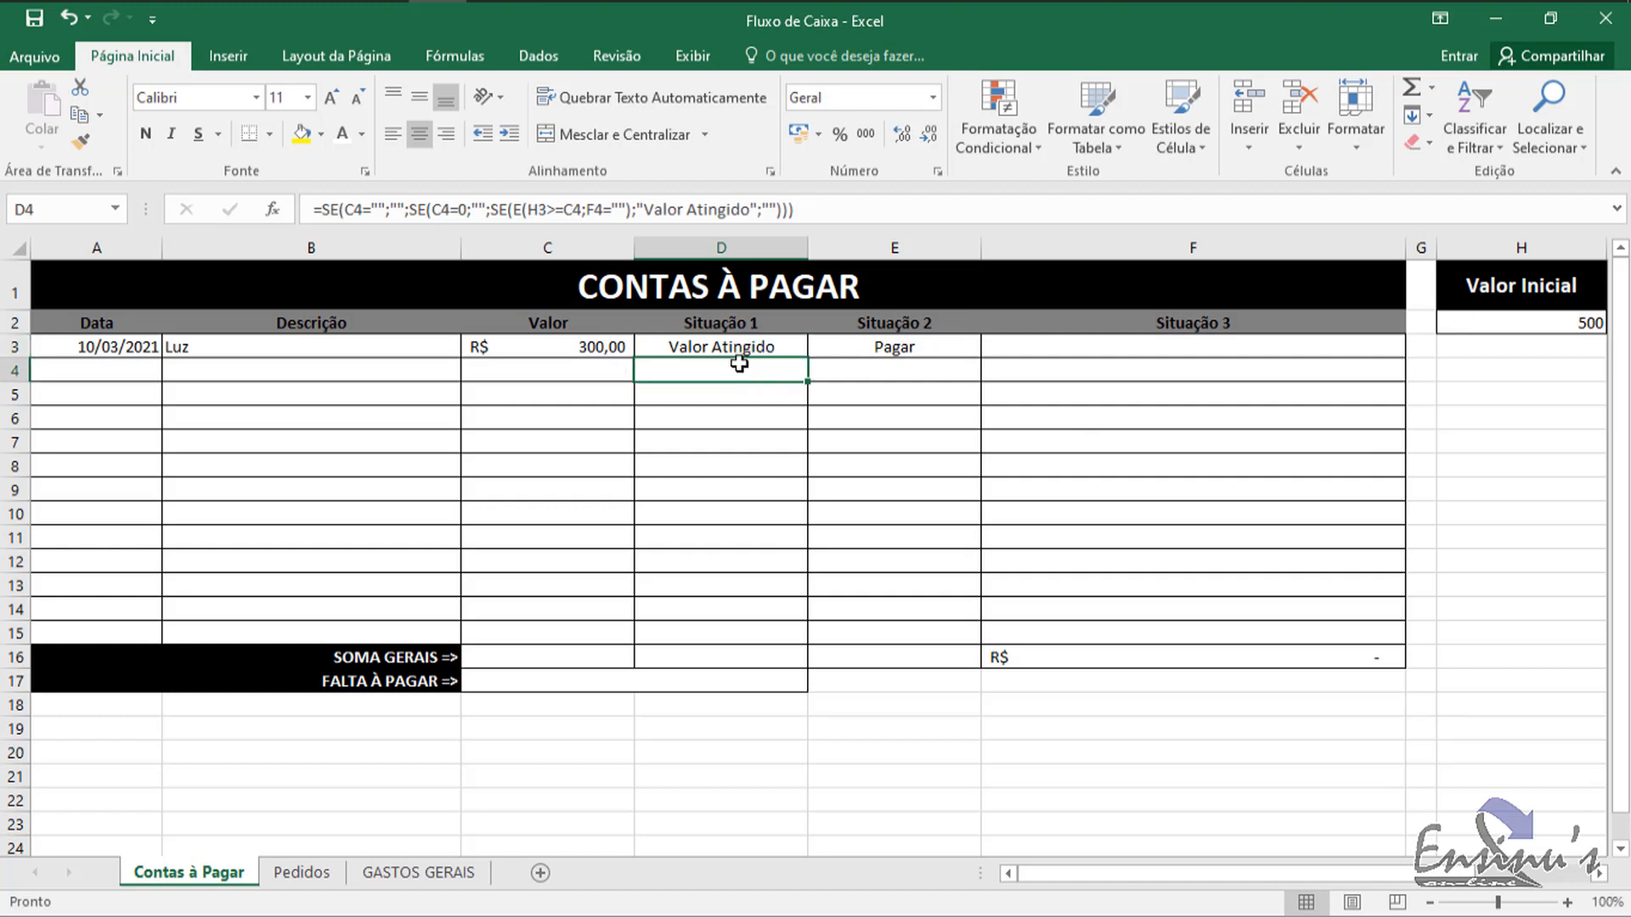
left_click(695, 392)
left_click(695, 423)
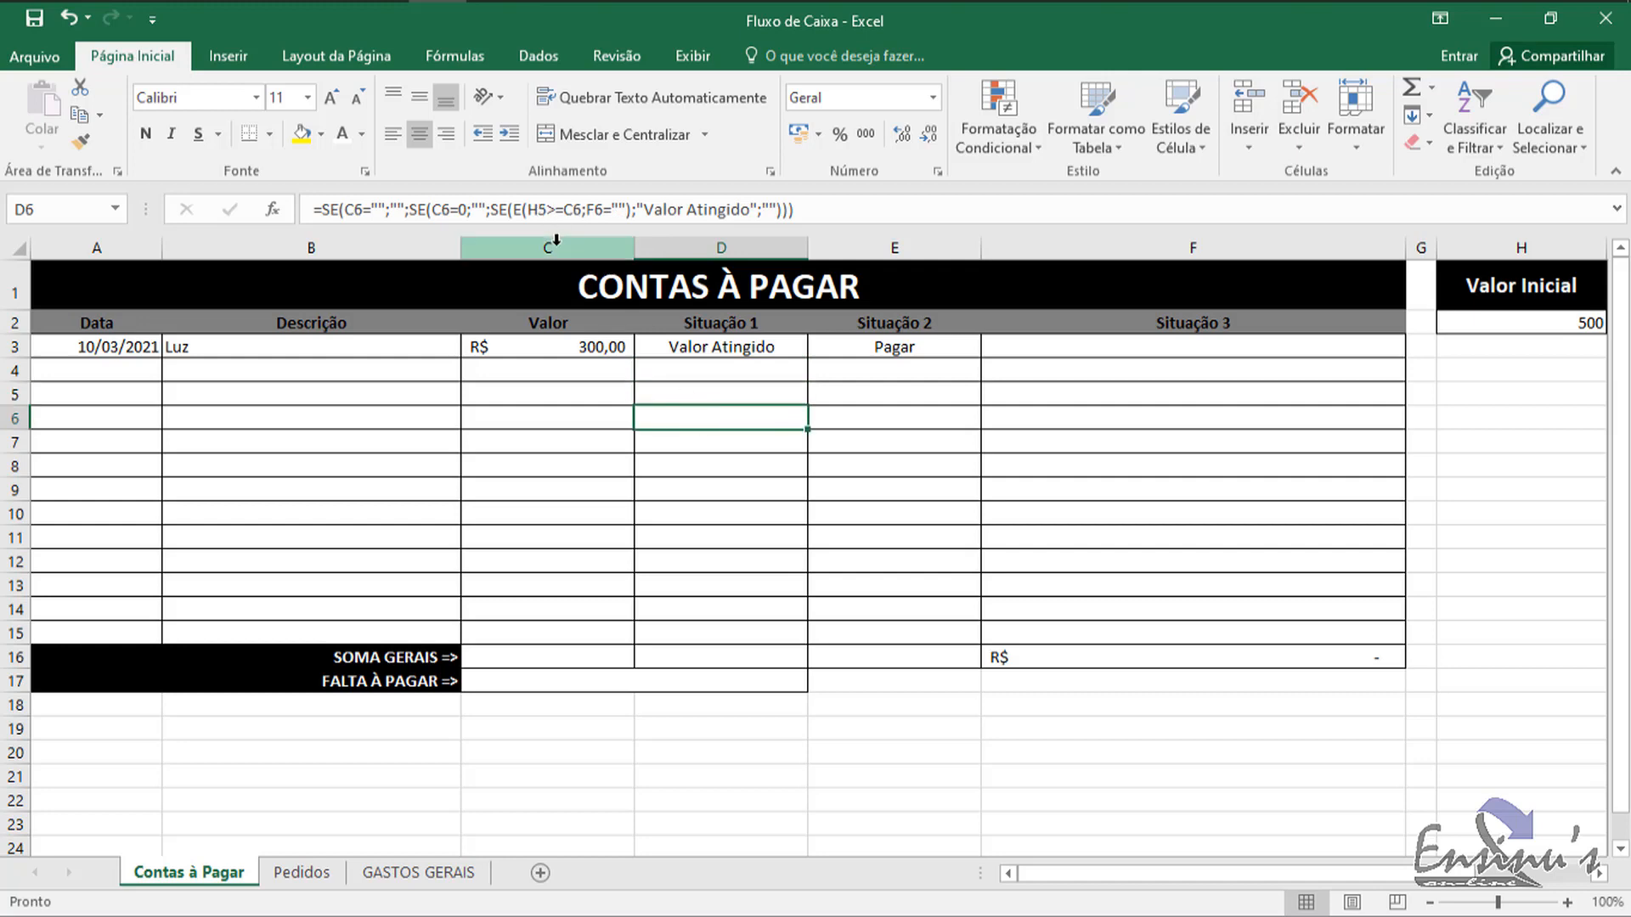
left_click(758, 348)
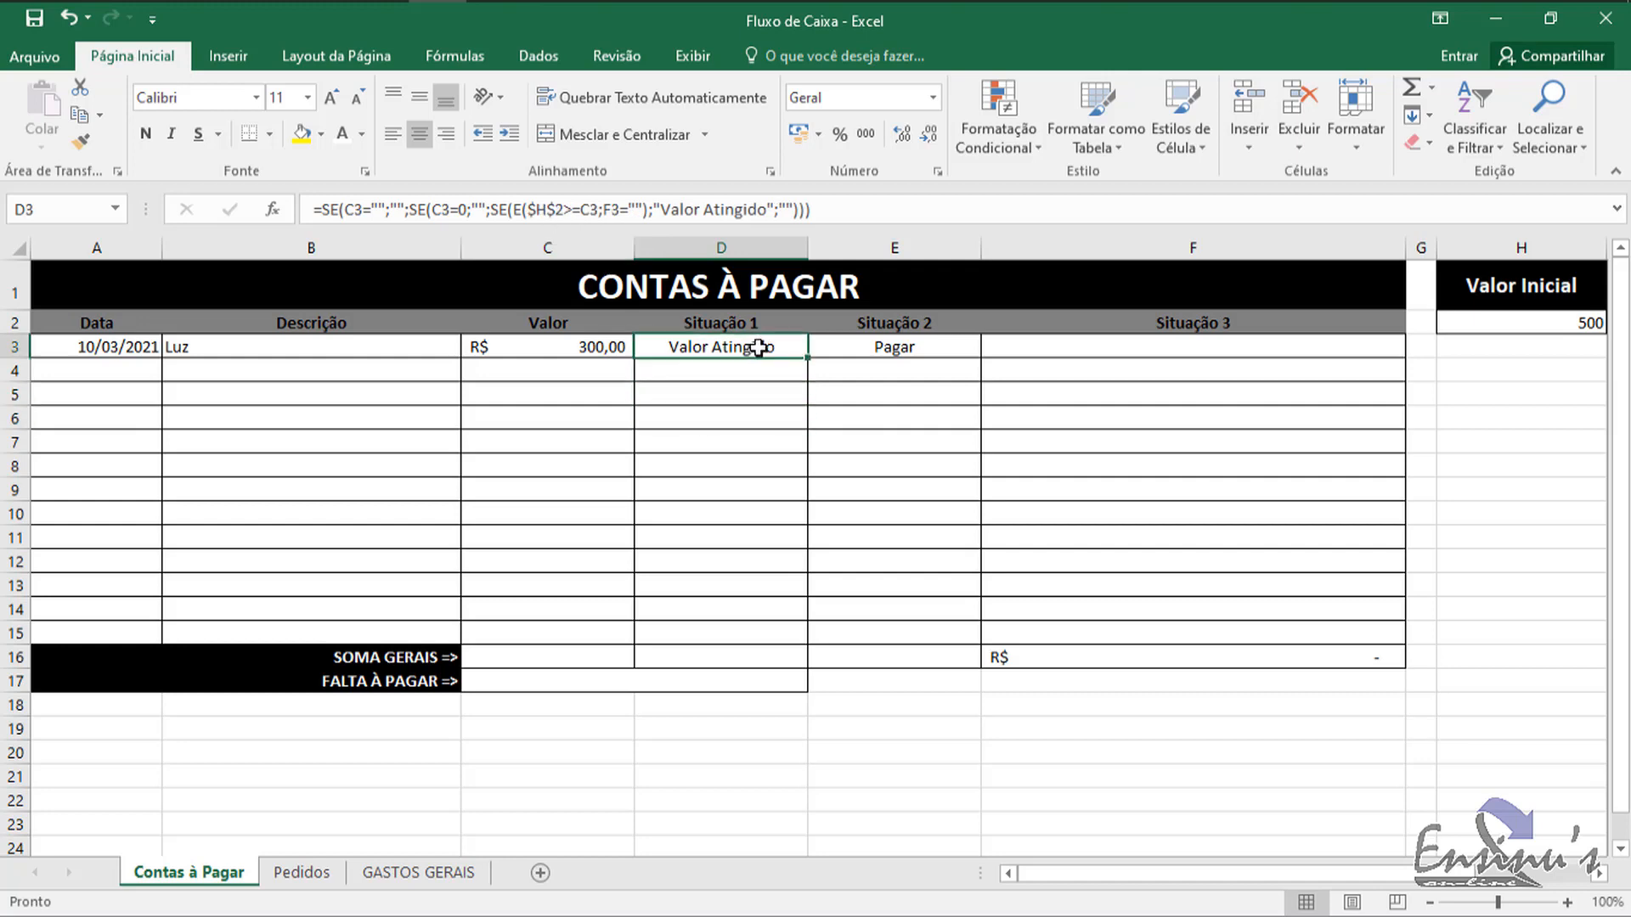
left_click_drag(807, 357, 801, 669)
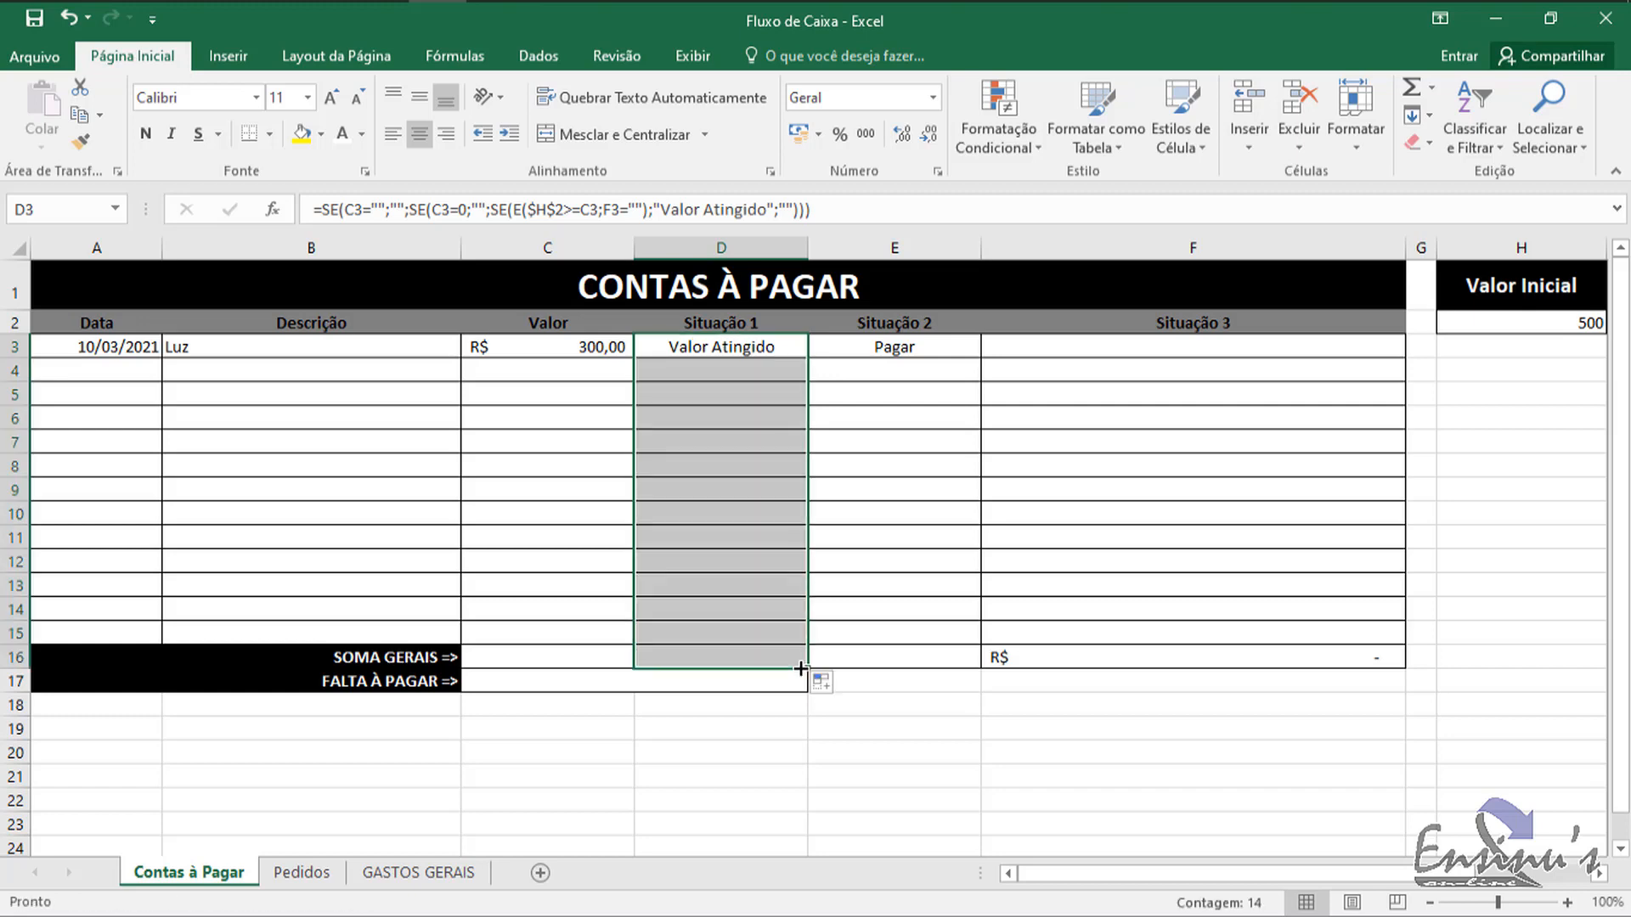
Step: Compare the refilled Situação 1 formulas in D3, D4 and D5, checking the $H$2 reference in each copy
left_click(720, 346)
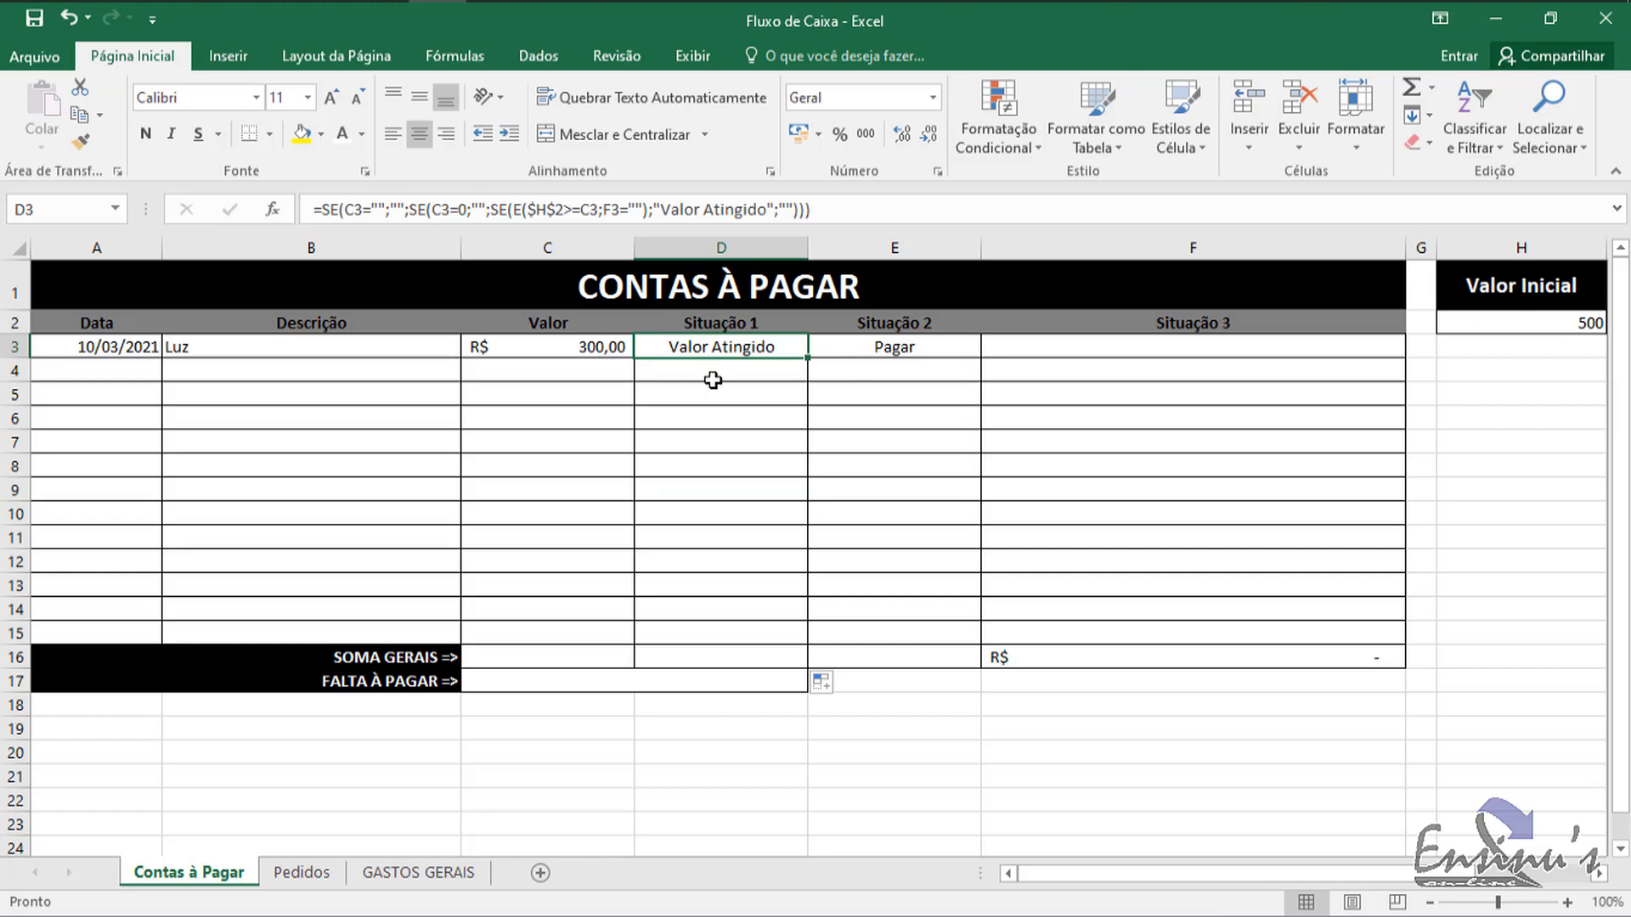
left_click(708, 374)
left_click(713, 392)
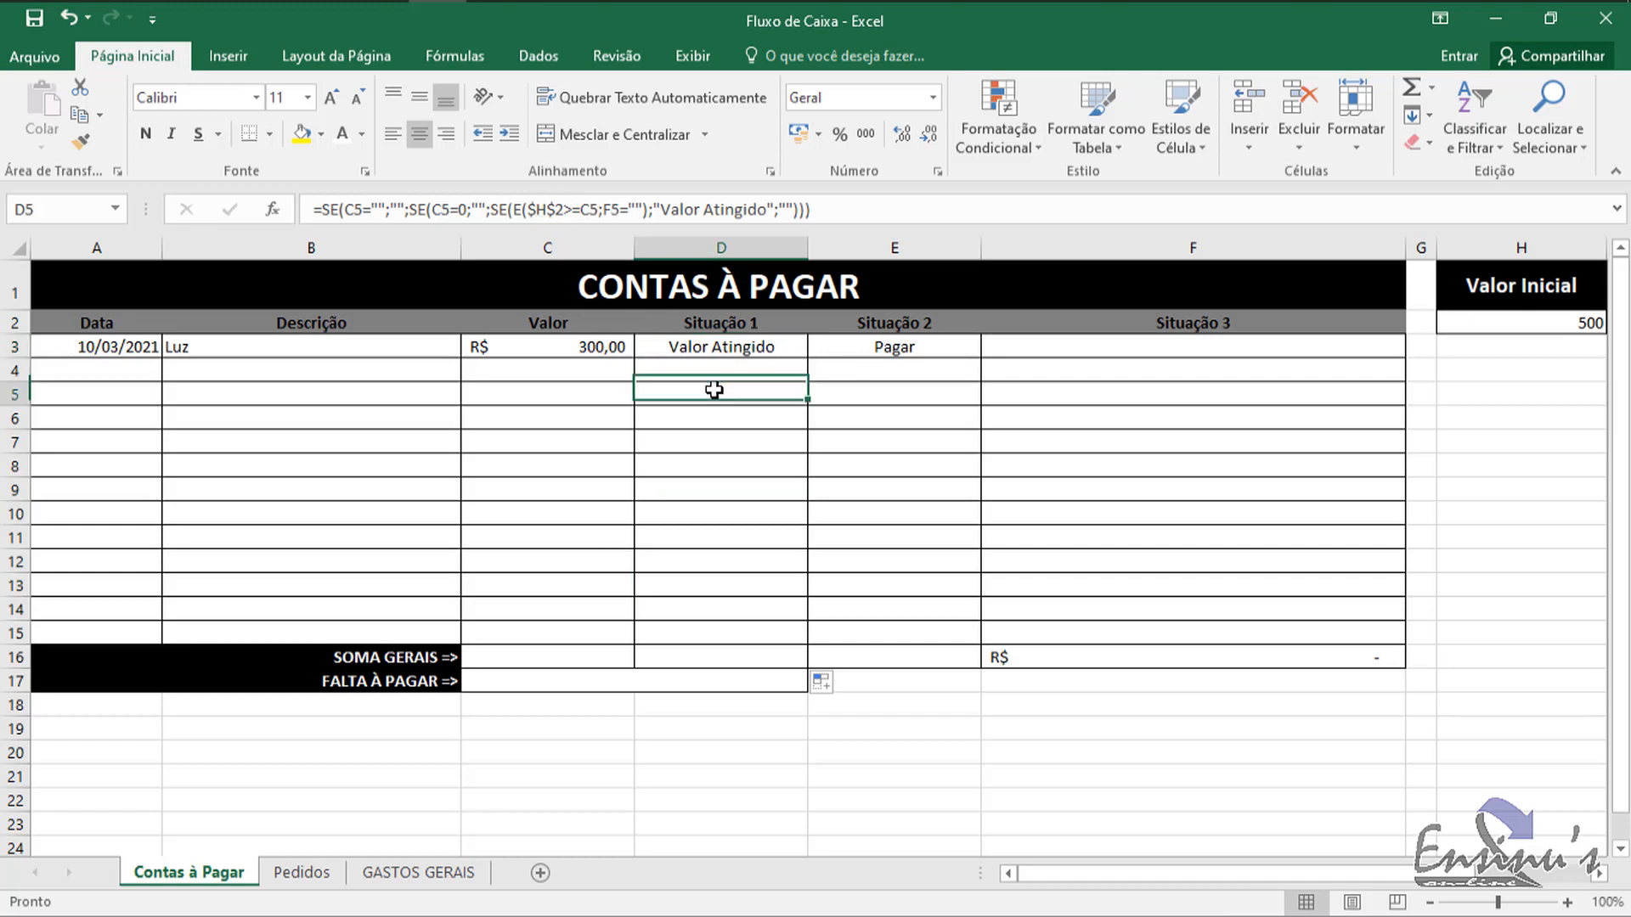
left_click(730, 350)
left_click(730, 376)
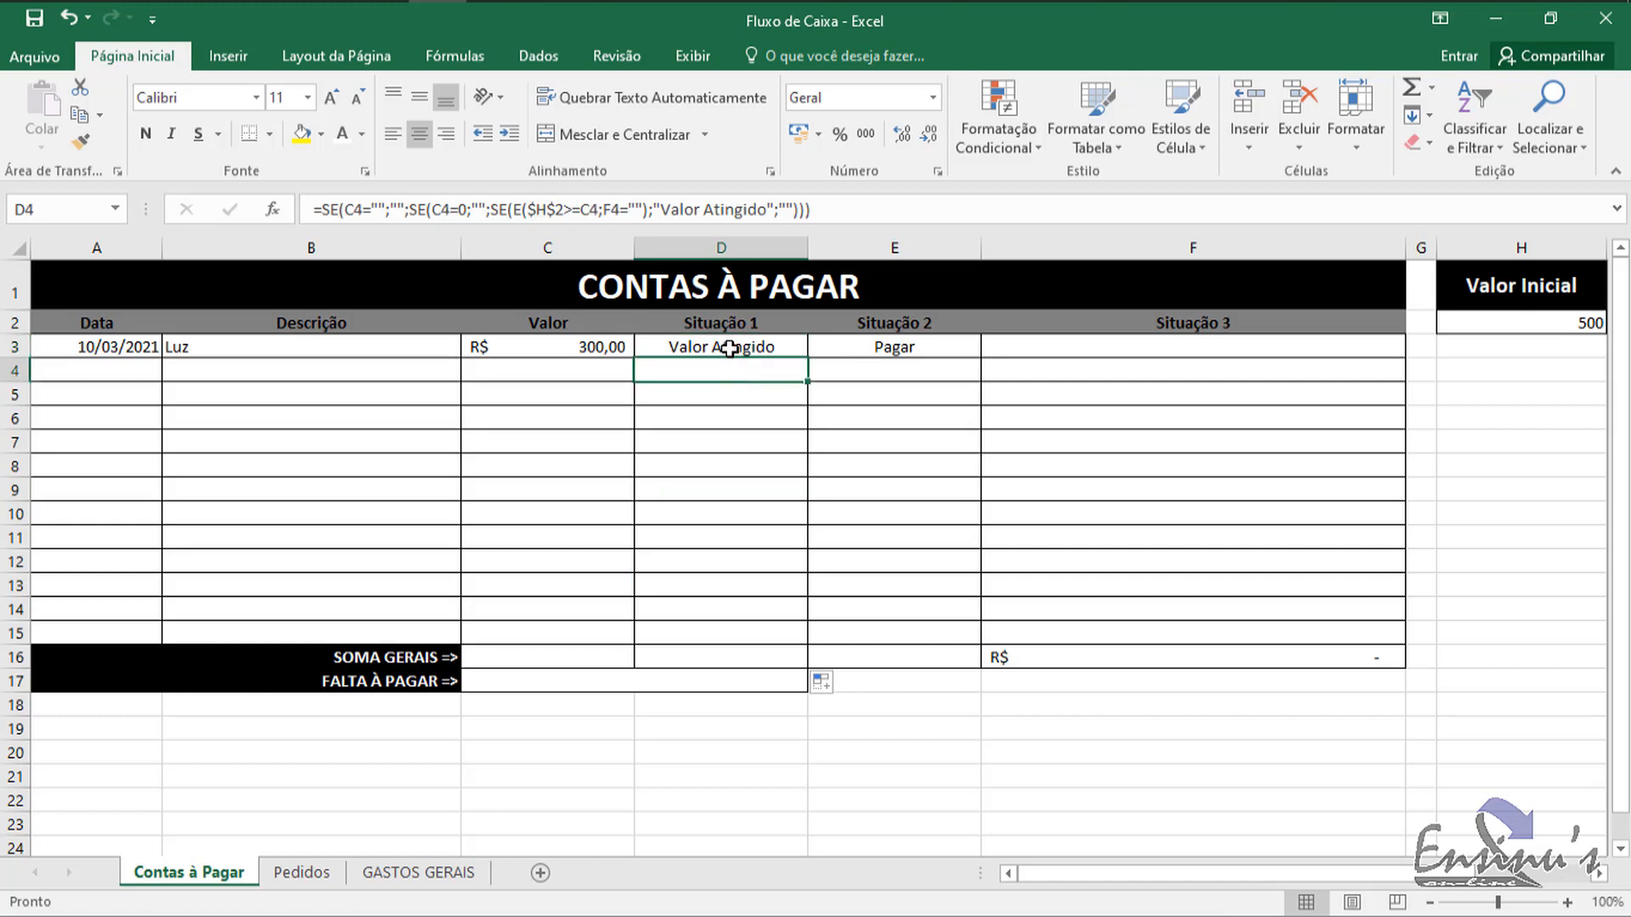
left_click(729, 346)
left_click(731, 371)
left_click(739, 347)
left_click(744, 393)
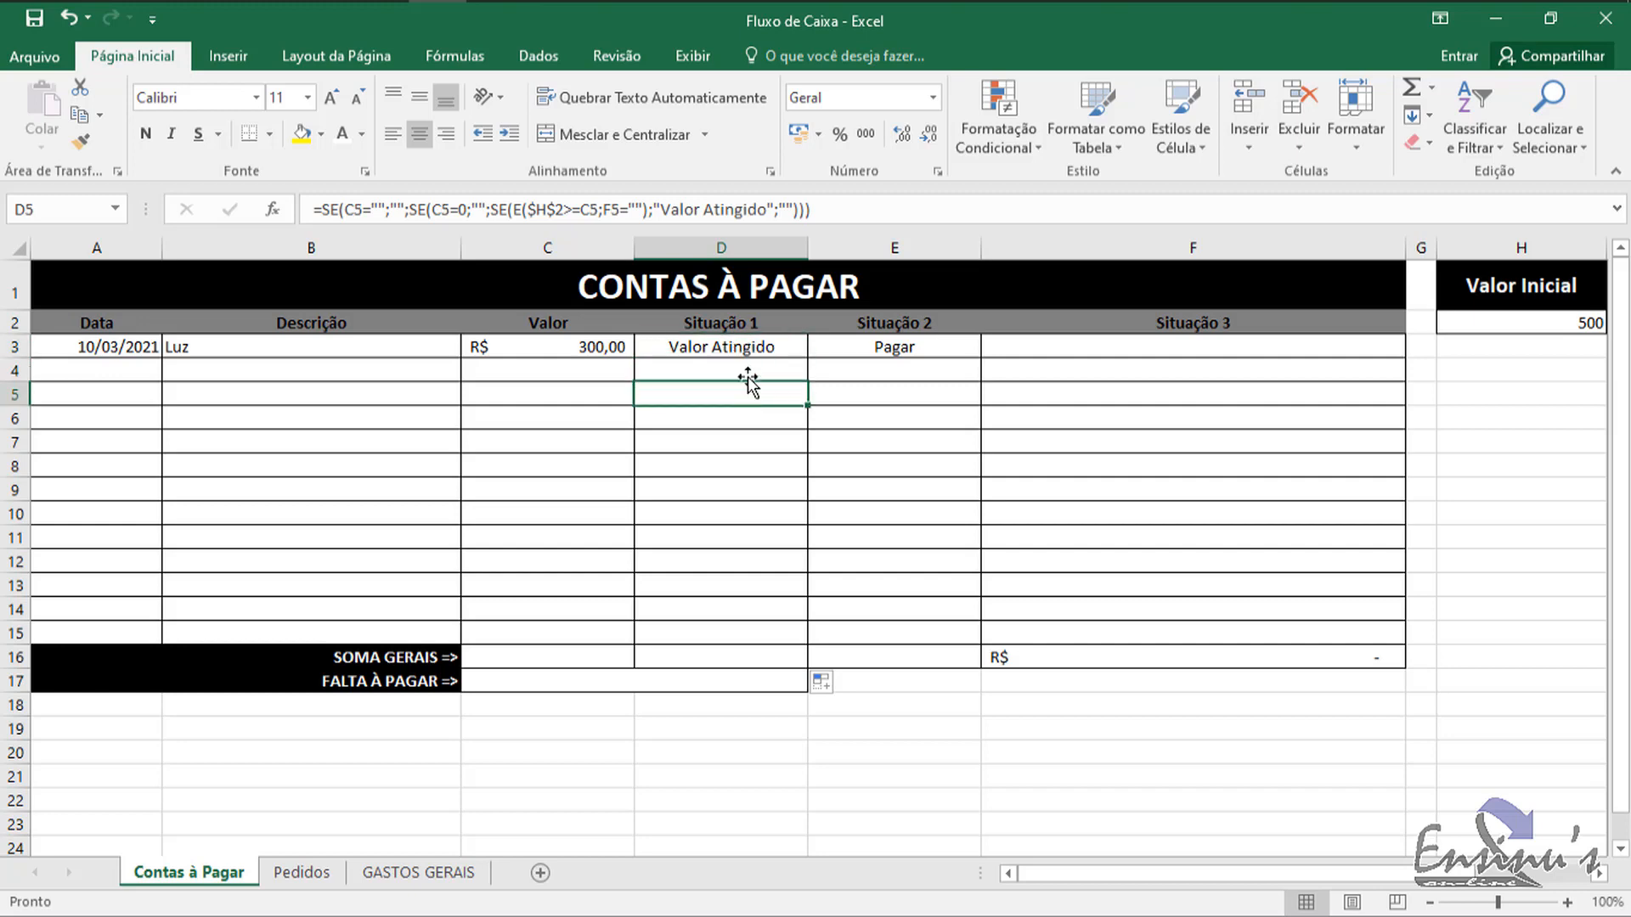
left_click(751, 350)
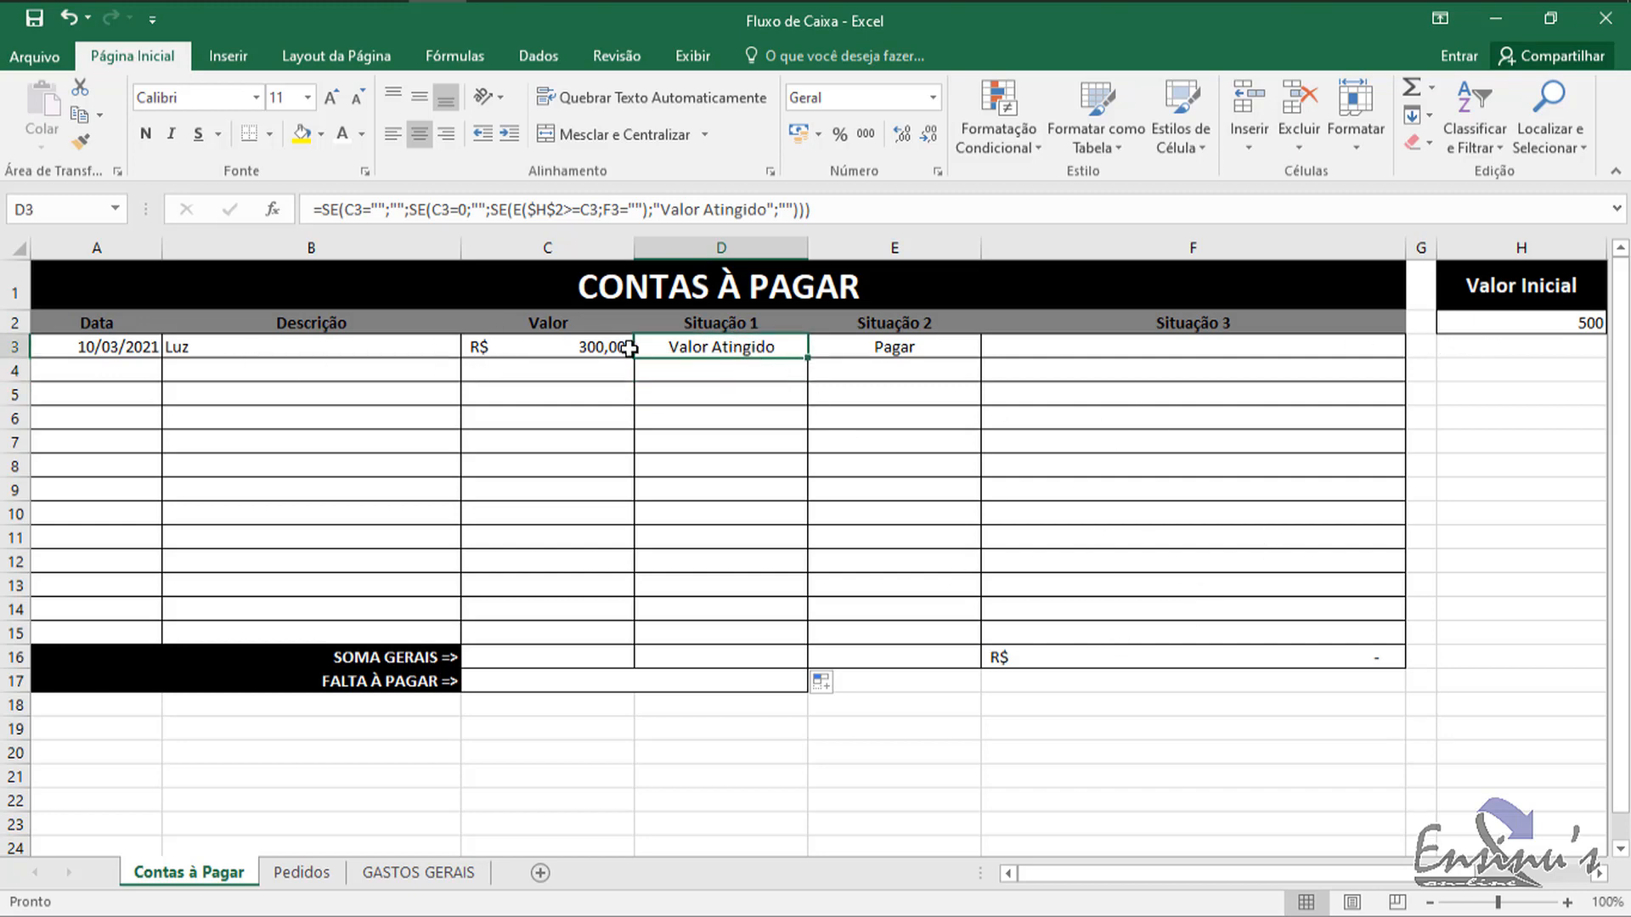
Step: Total the Valor column in the SOMA GERAIS cell C16 with =SOMA(C3:C15)
left_click(564, 348)
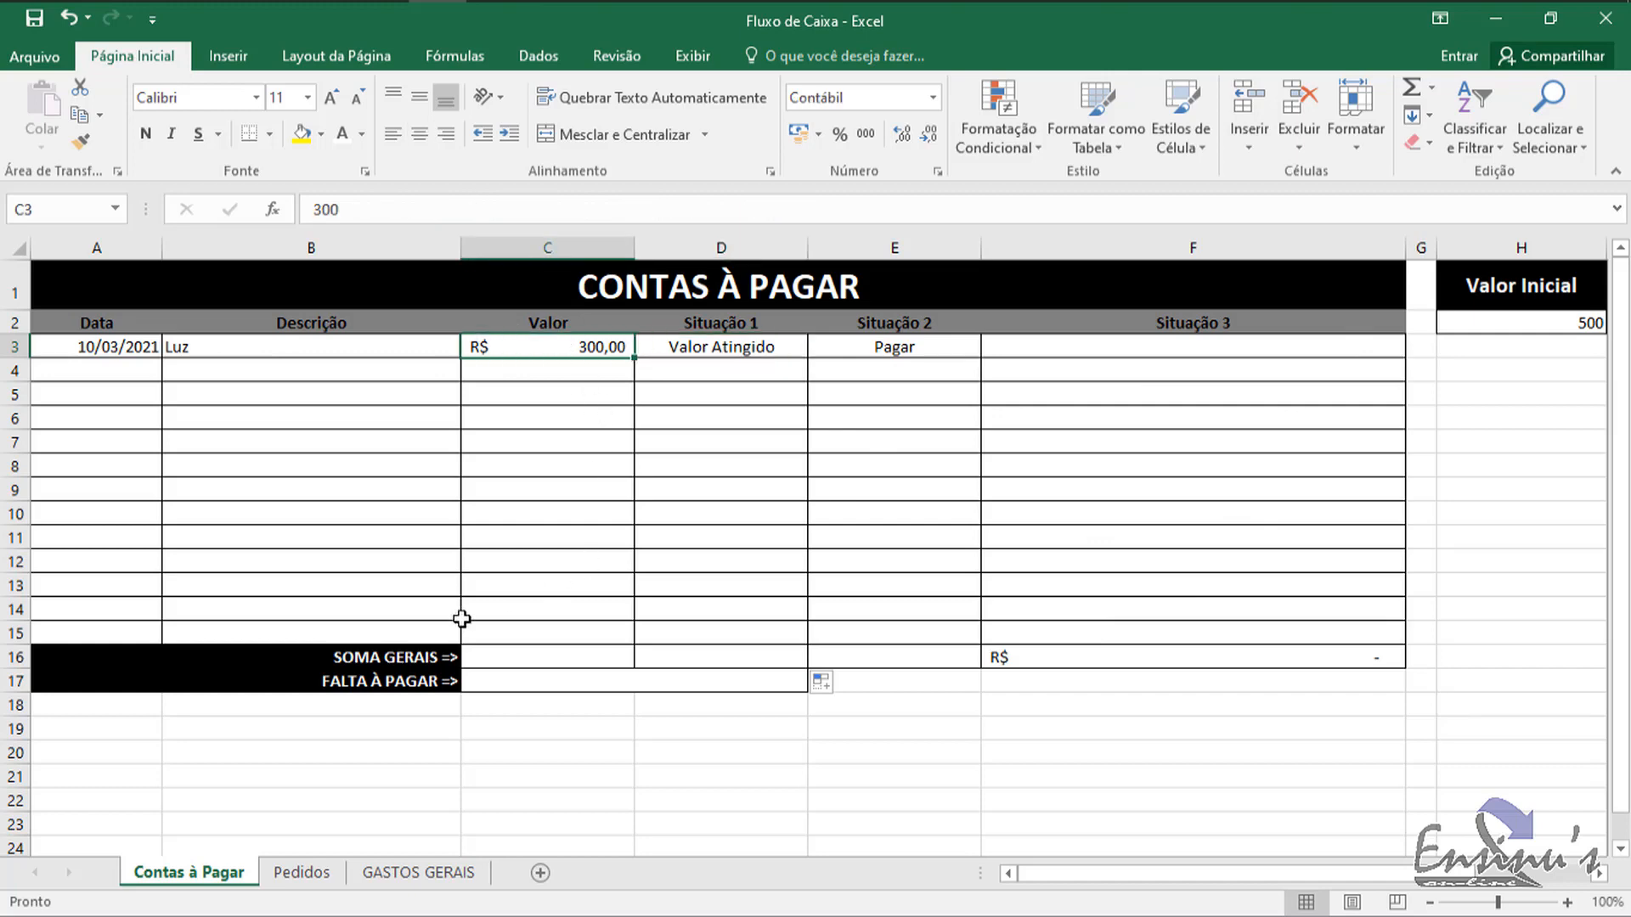
left_click(526, 657)
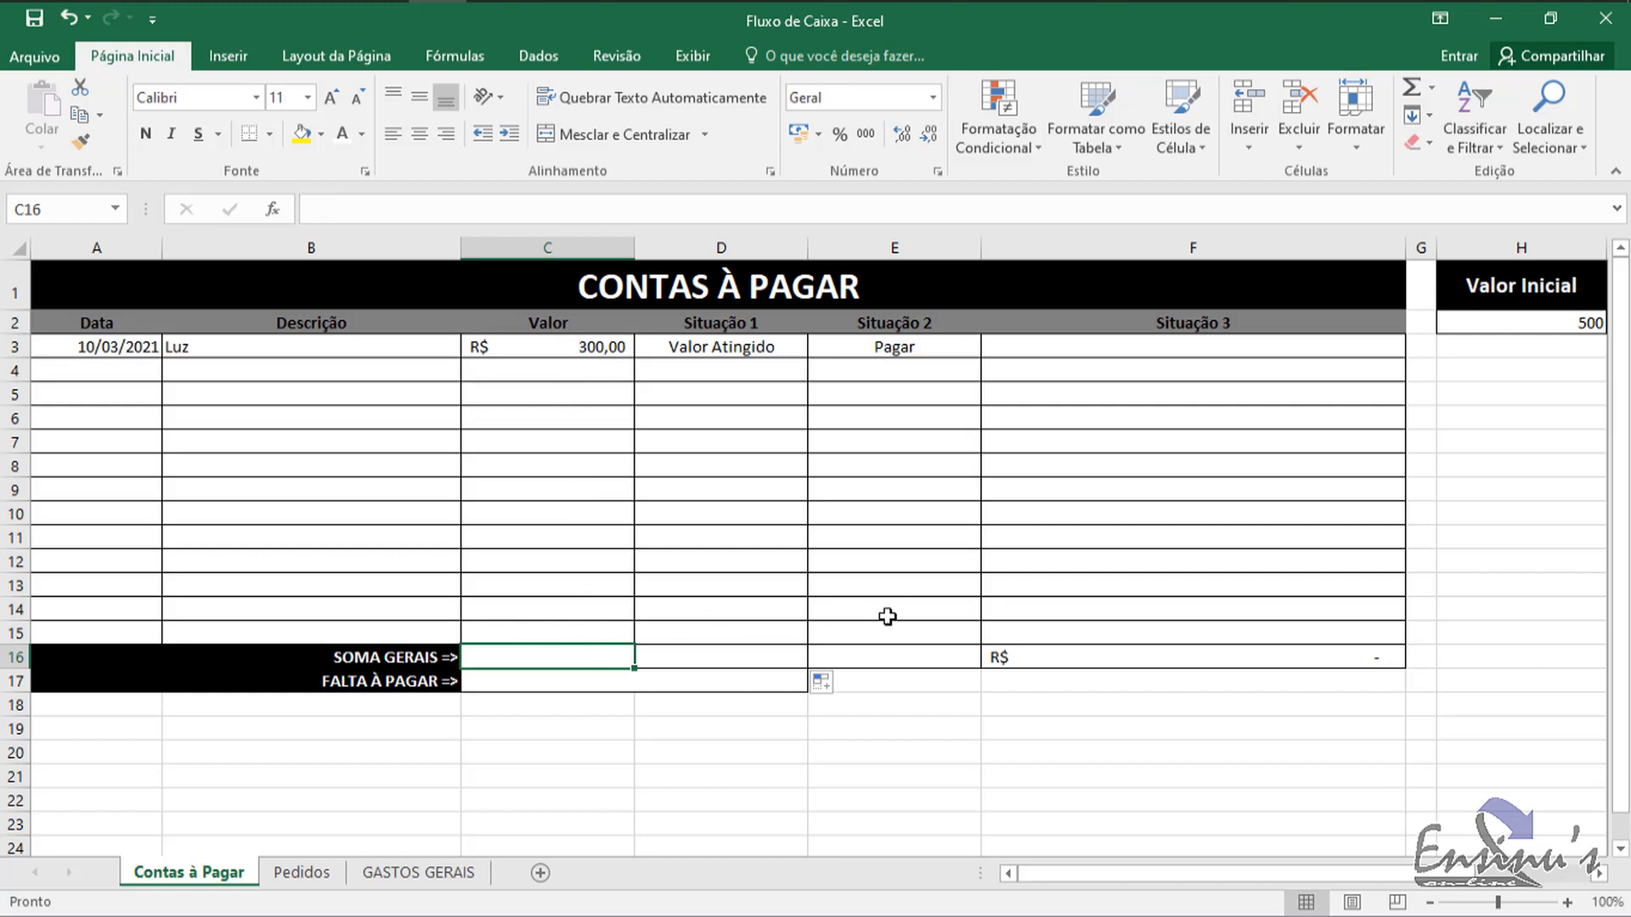
type("=SOMA")
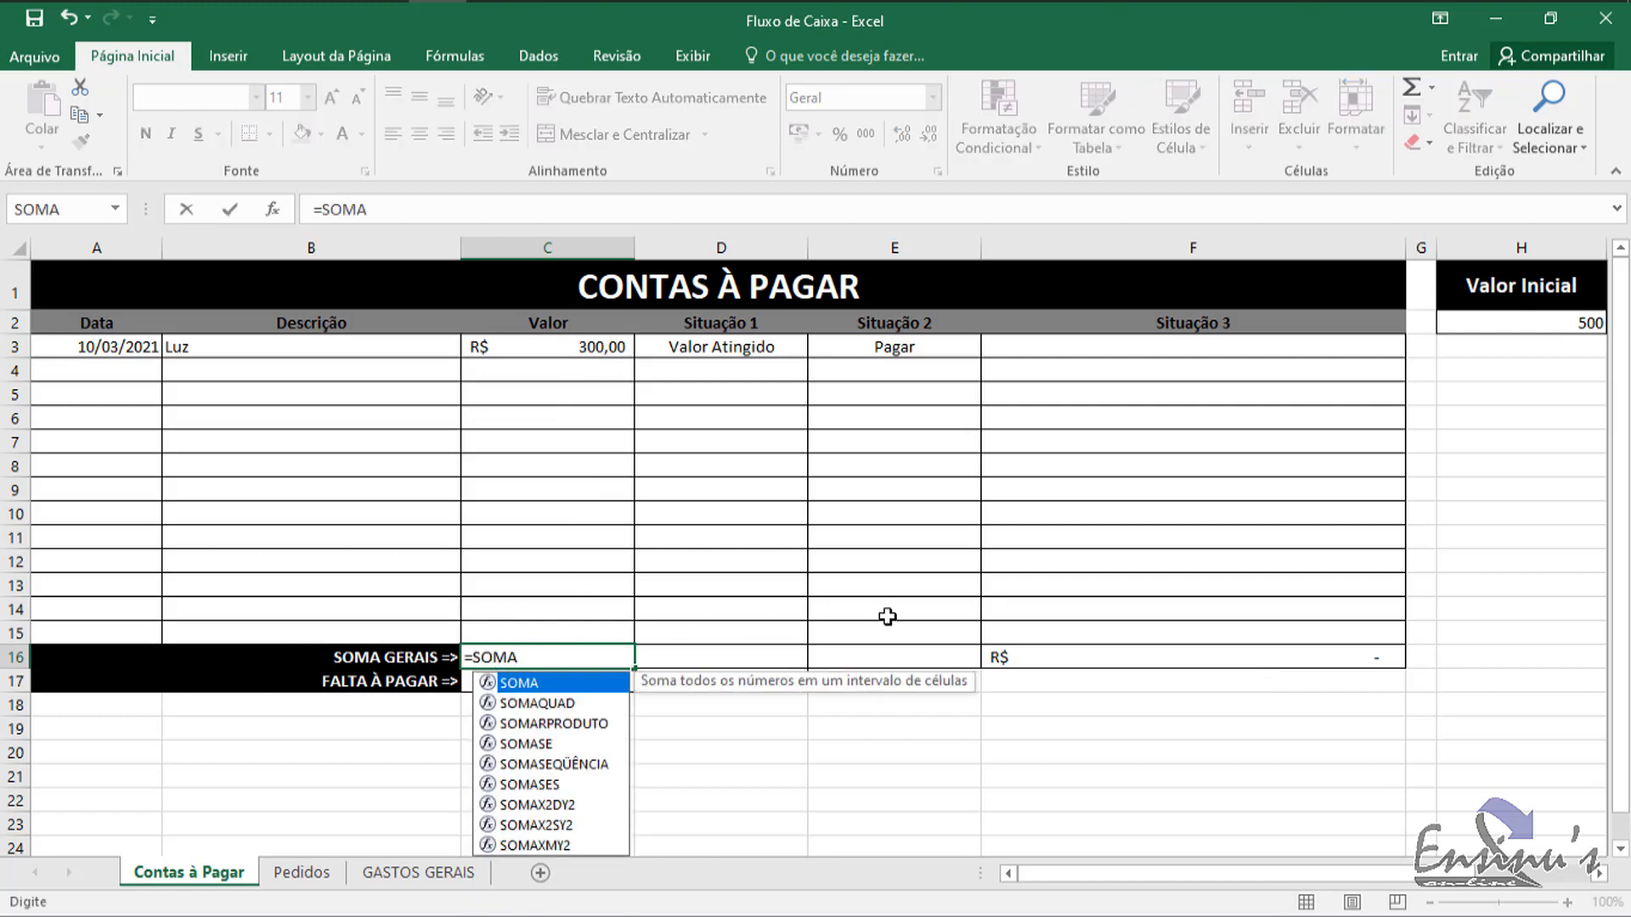
type("(")
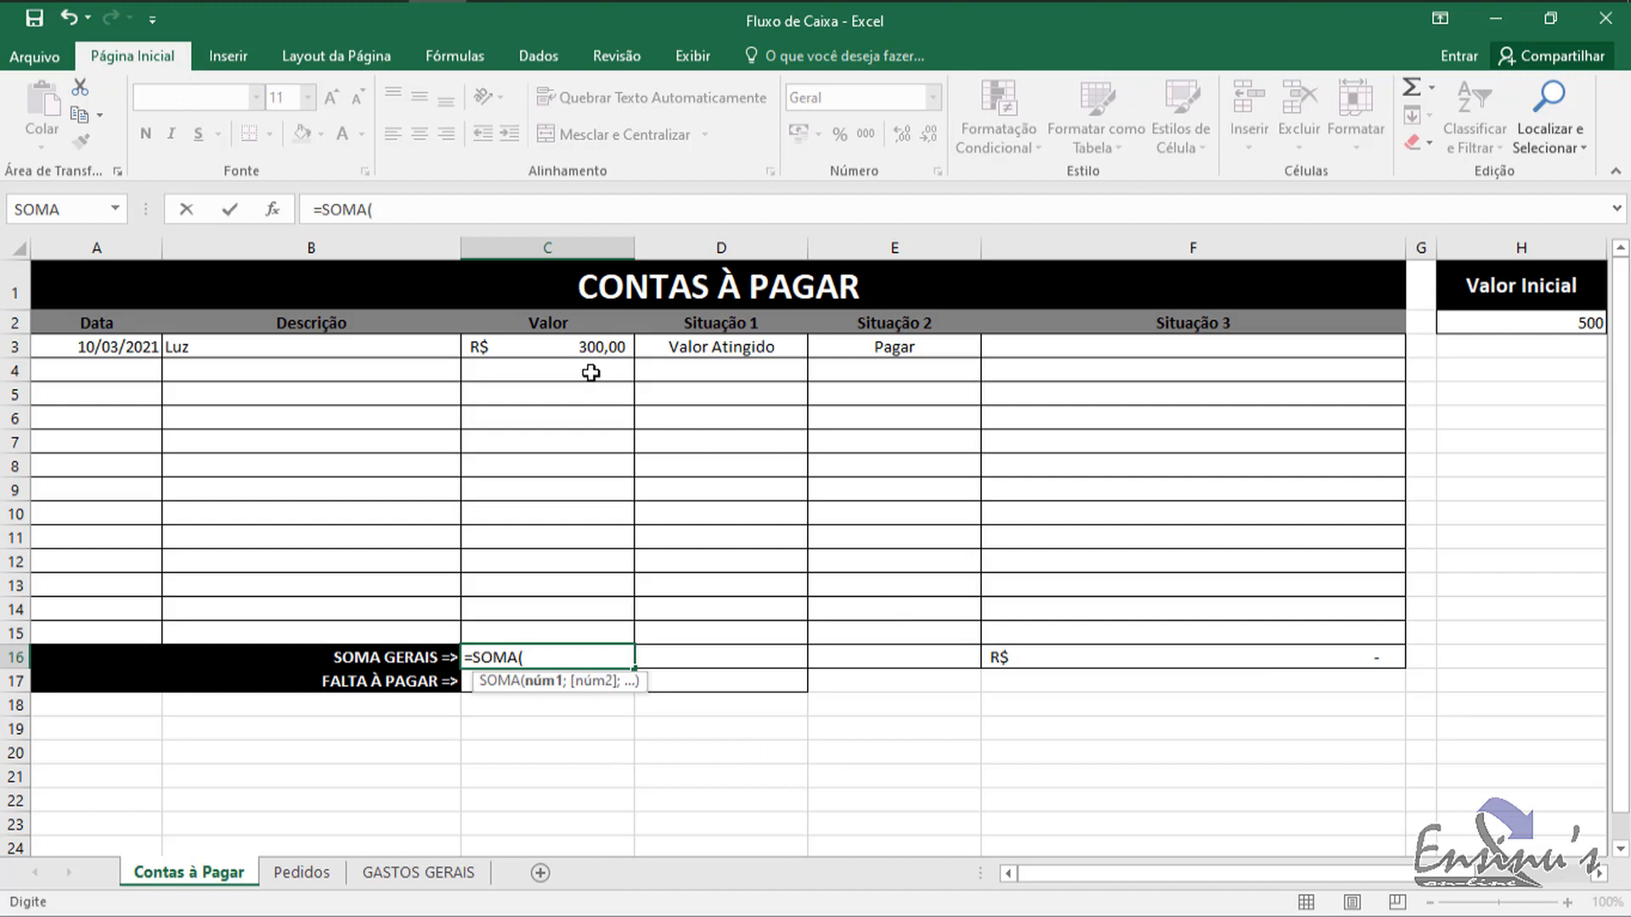
left_click_drag(590, 372, 589, 425)
left_click_drag(586, 346, 590, 633)
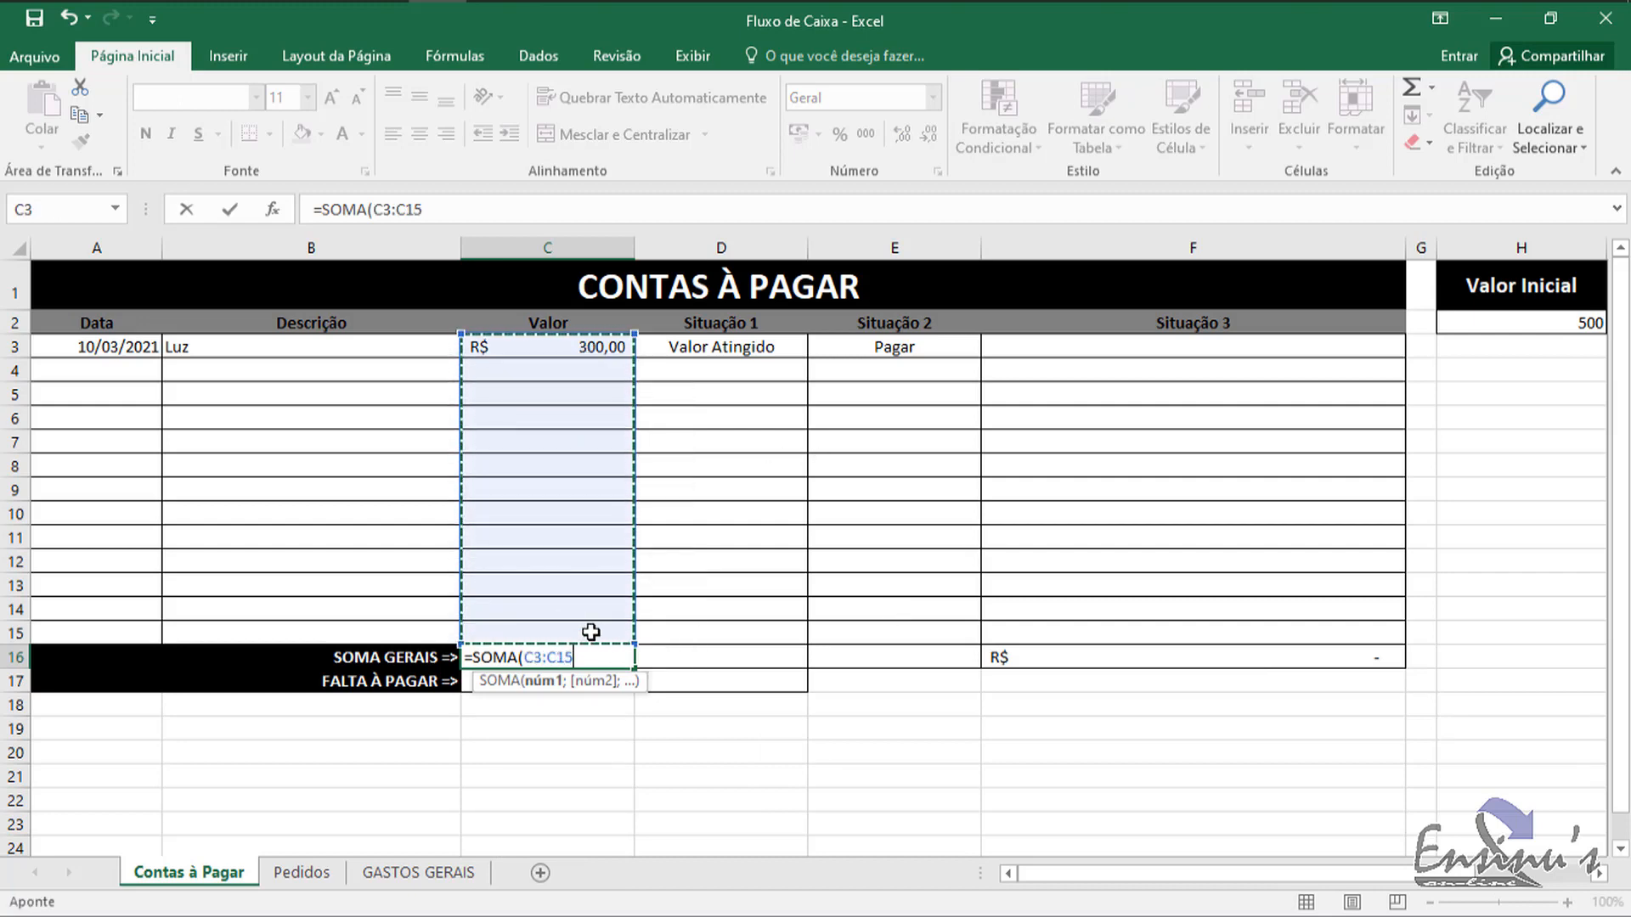
type(")")
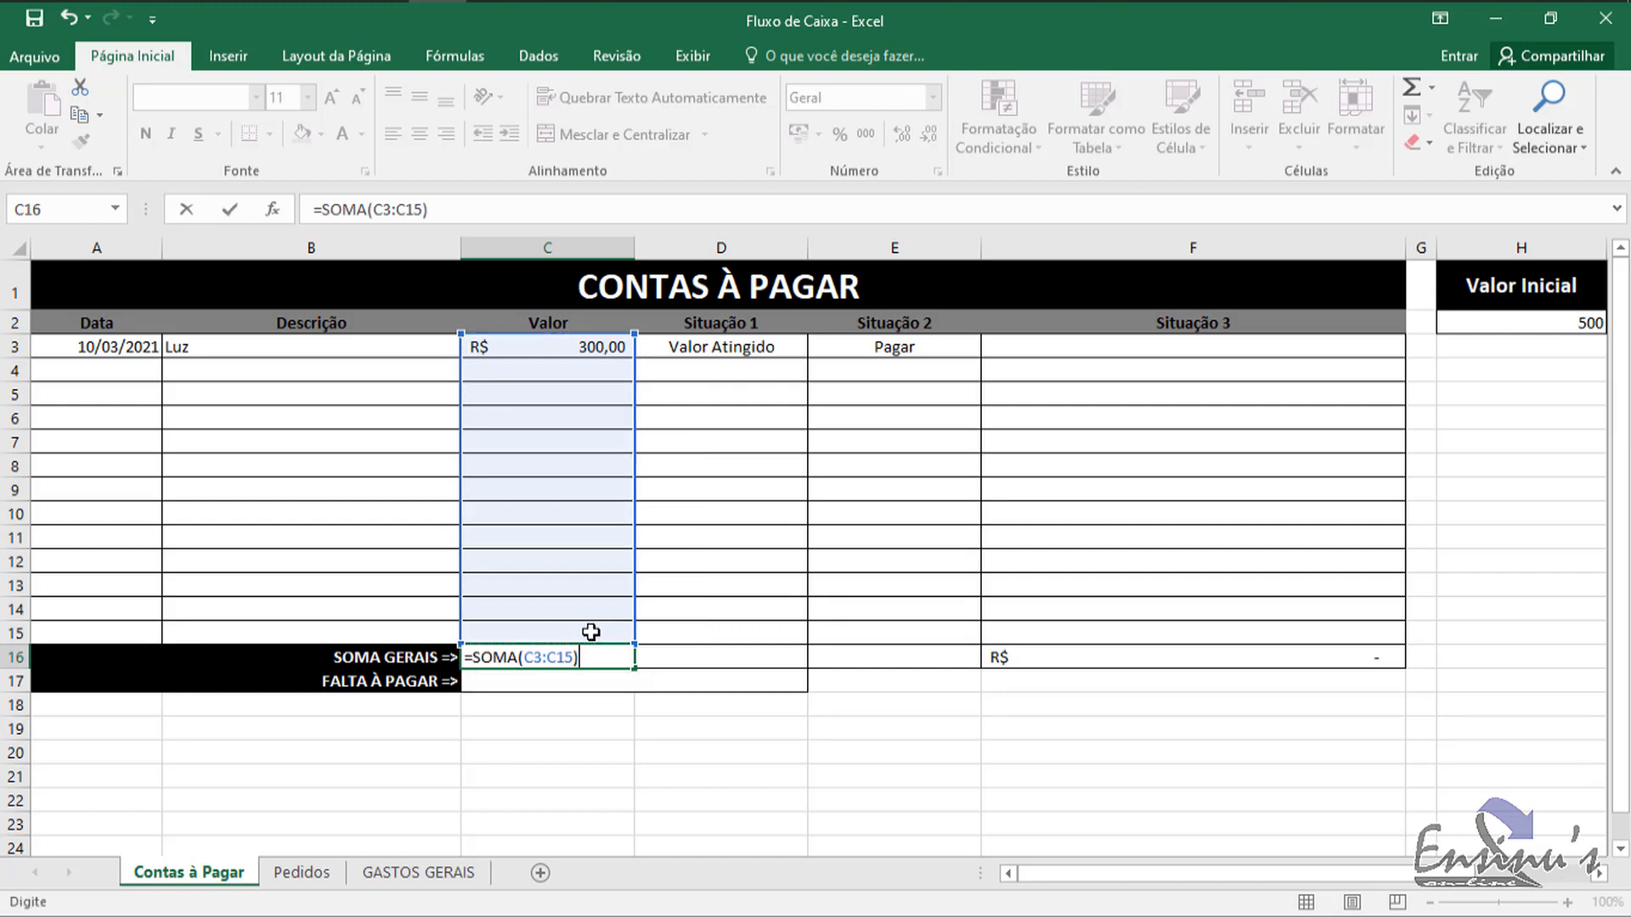
key("Return")
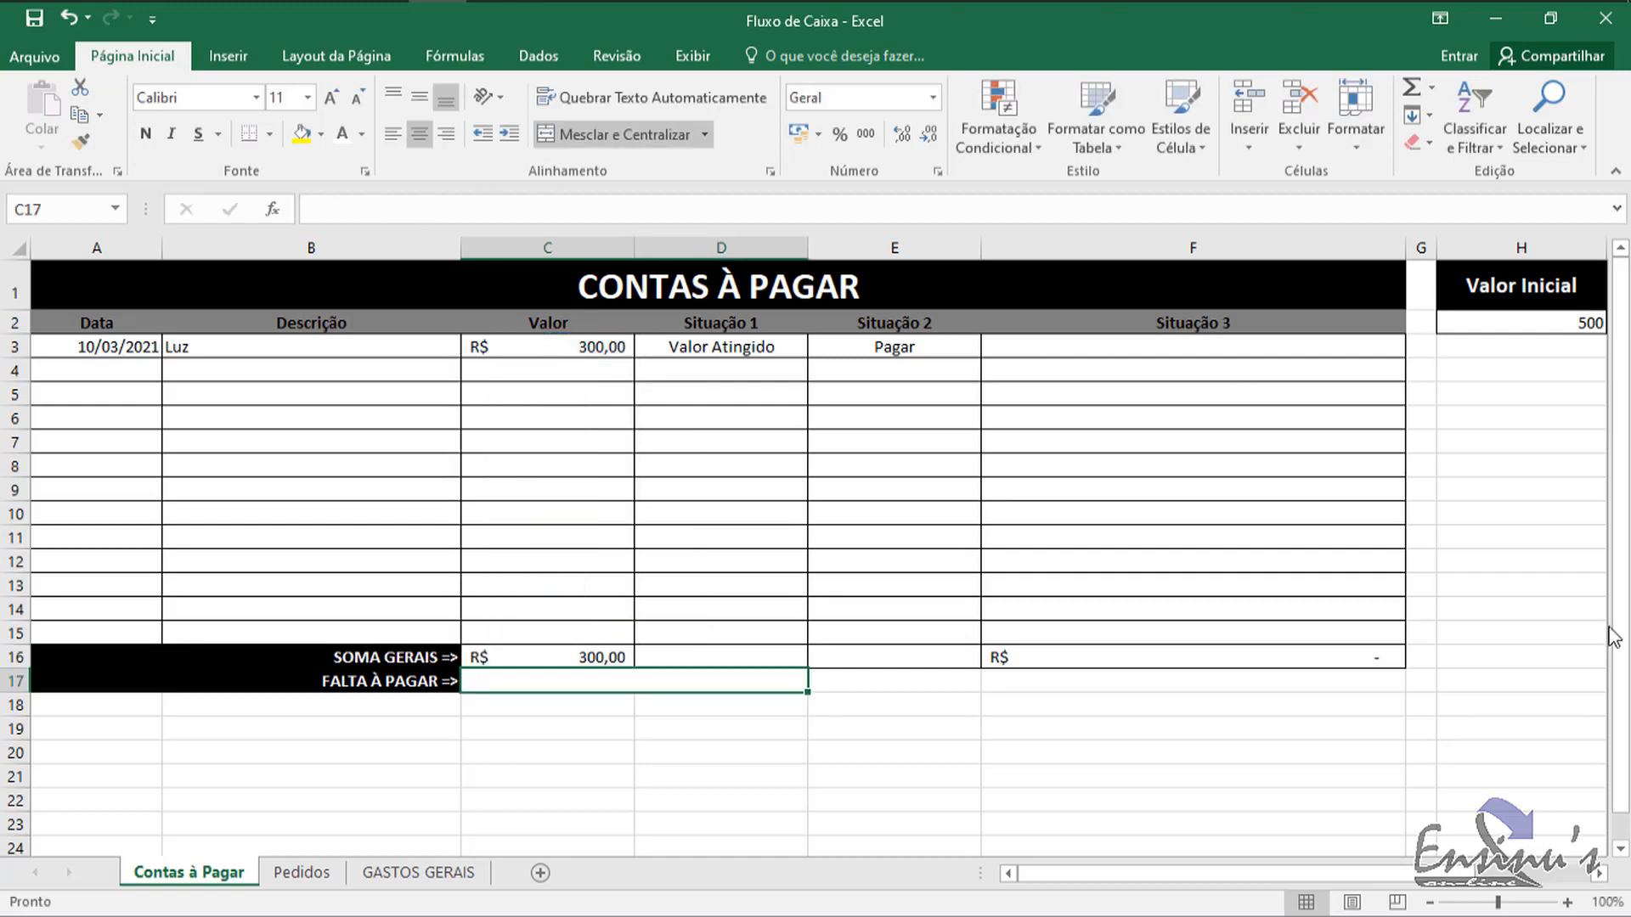
Step: Compare the SOMA GERAIS formulas in C16 and F16 with the empty FALTA À PAGAR cell
left_click(1087, 656)
left_click(600, 661)
left_click(1087, 661)
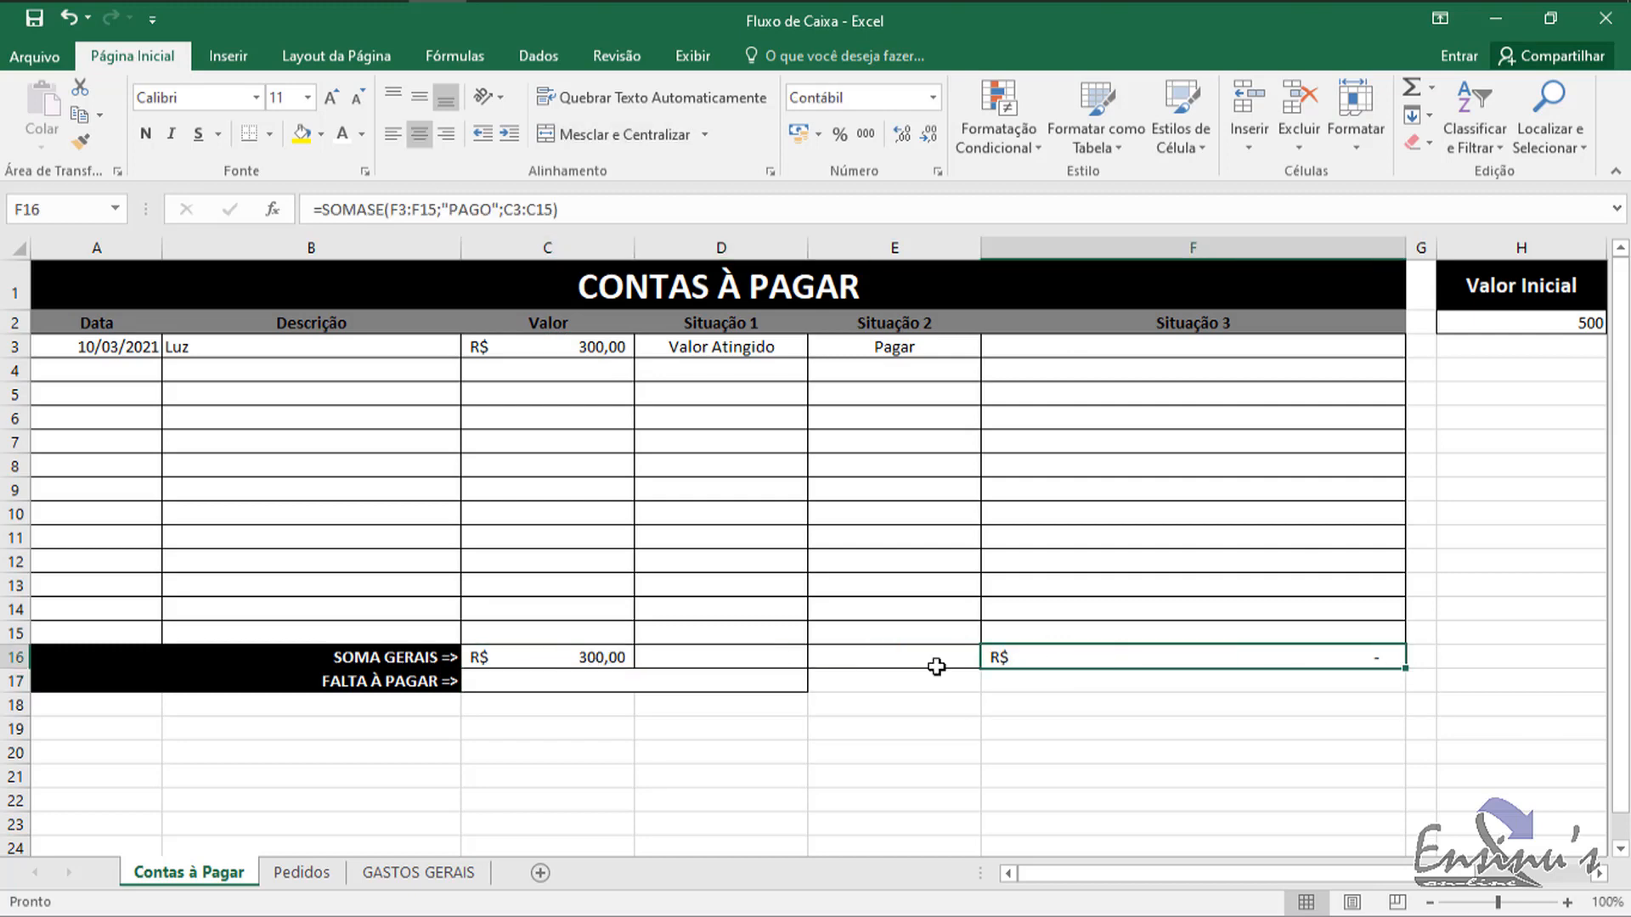
left_click(532, 662)
left_click(1171, 661)
left_click(551, 663)
left_click(1181, 661)
left_click(585, 665)
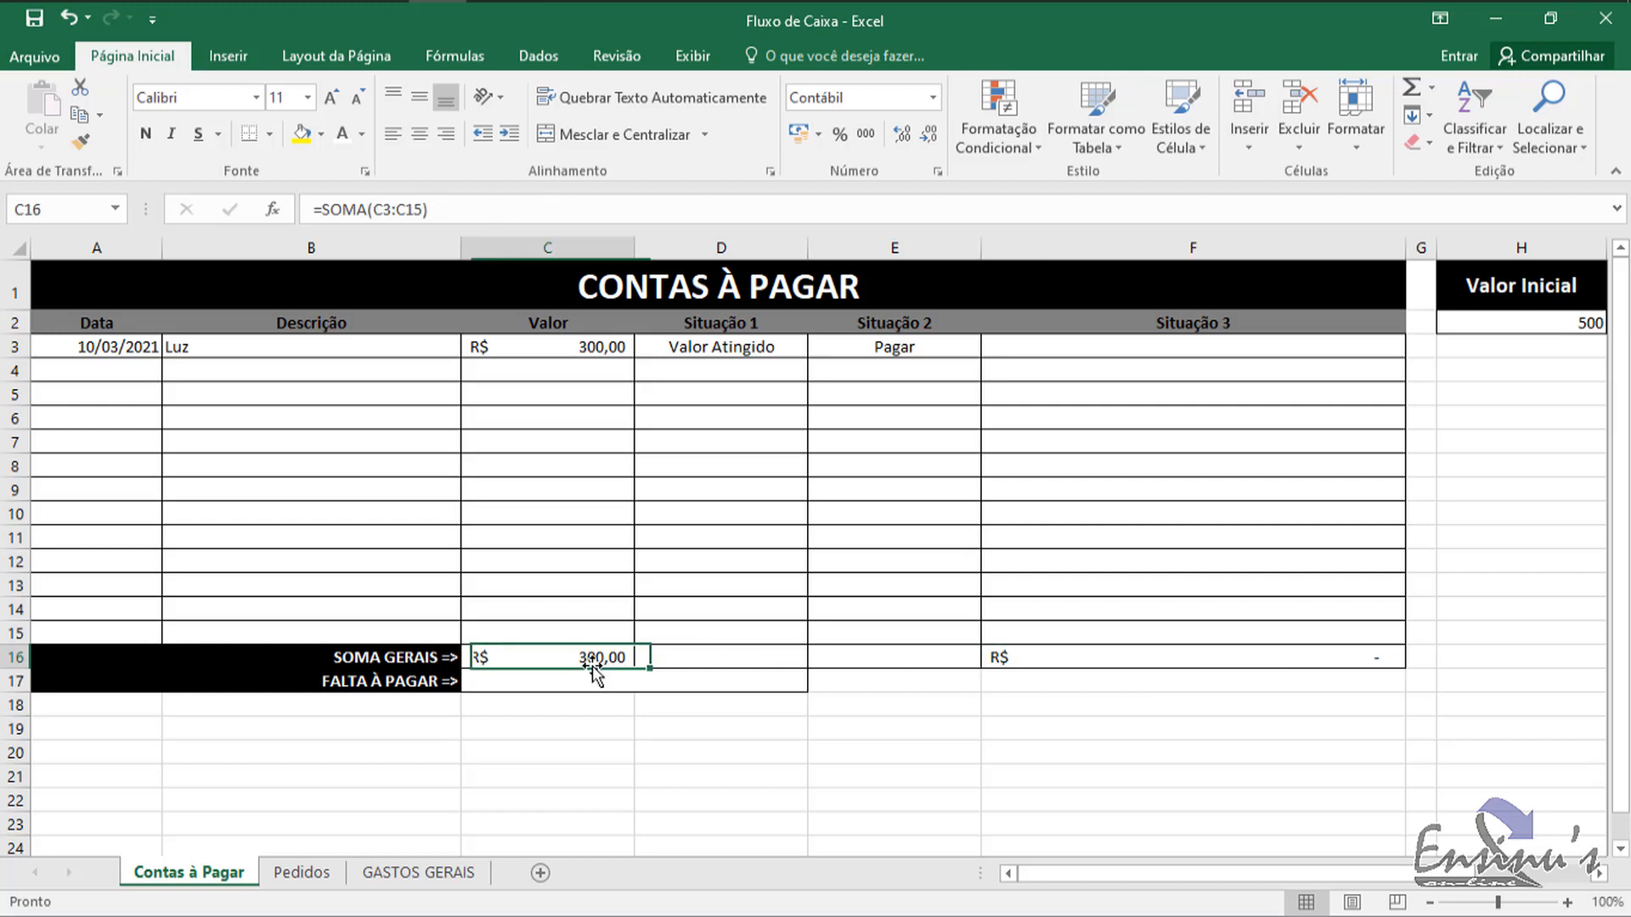
left_click(558, 685)
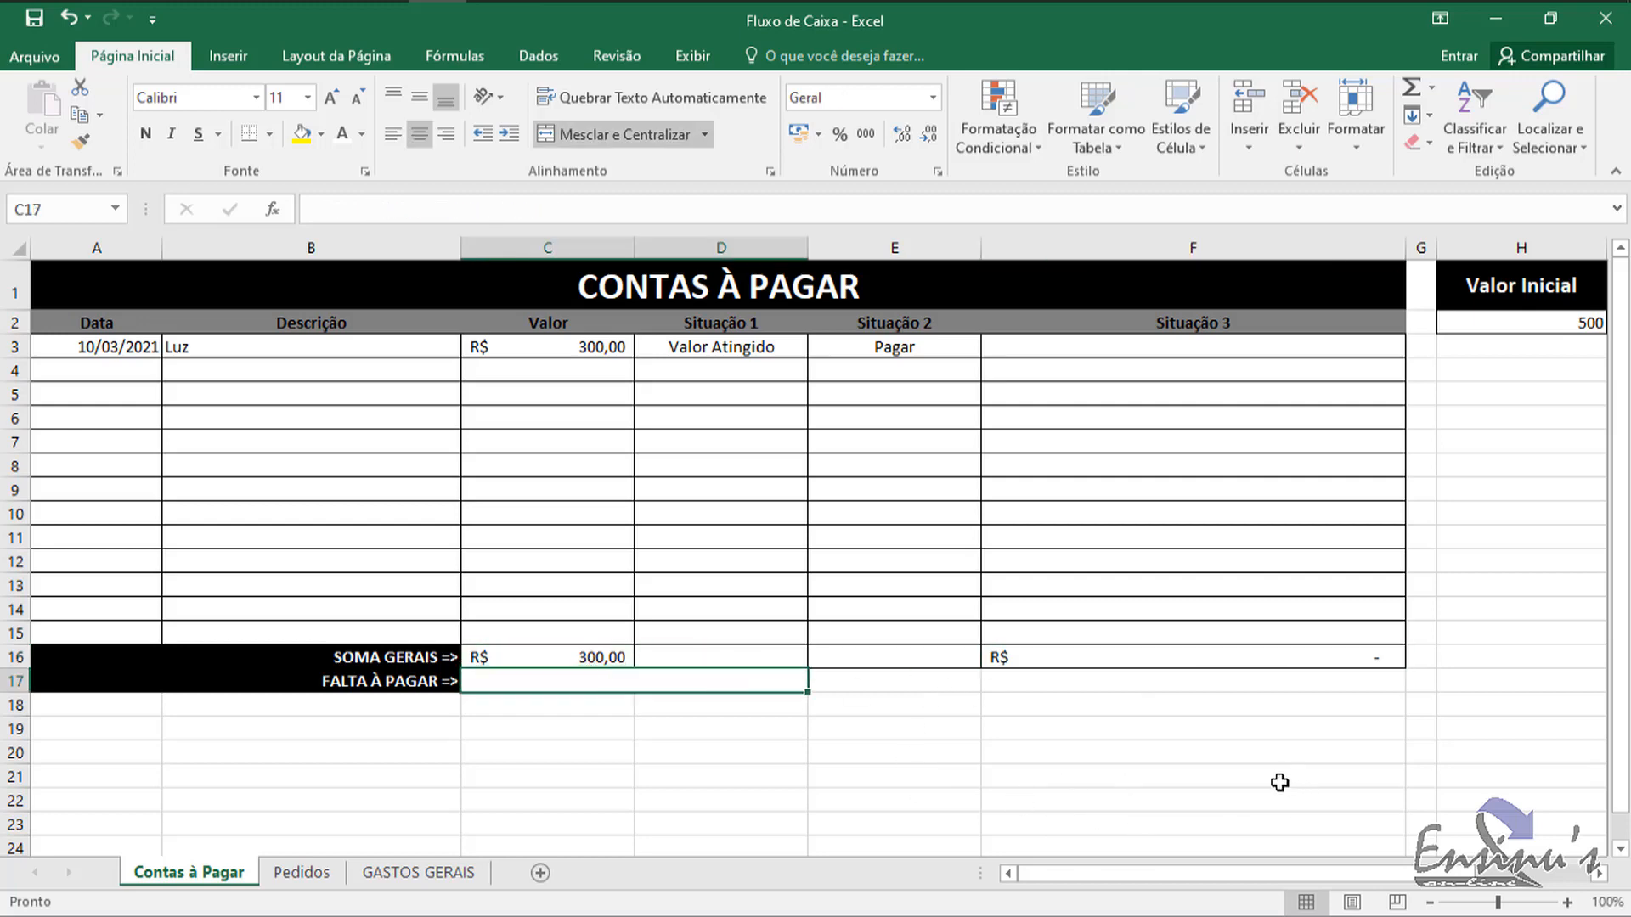
left_click(603, 658)
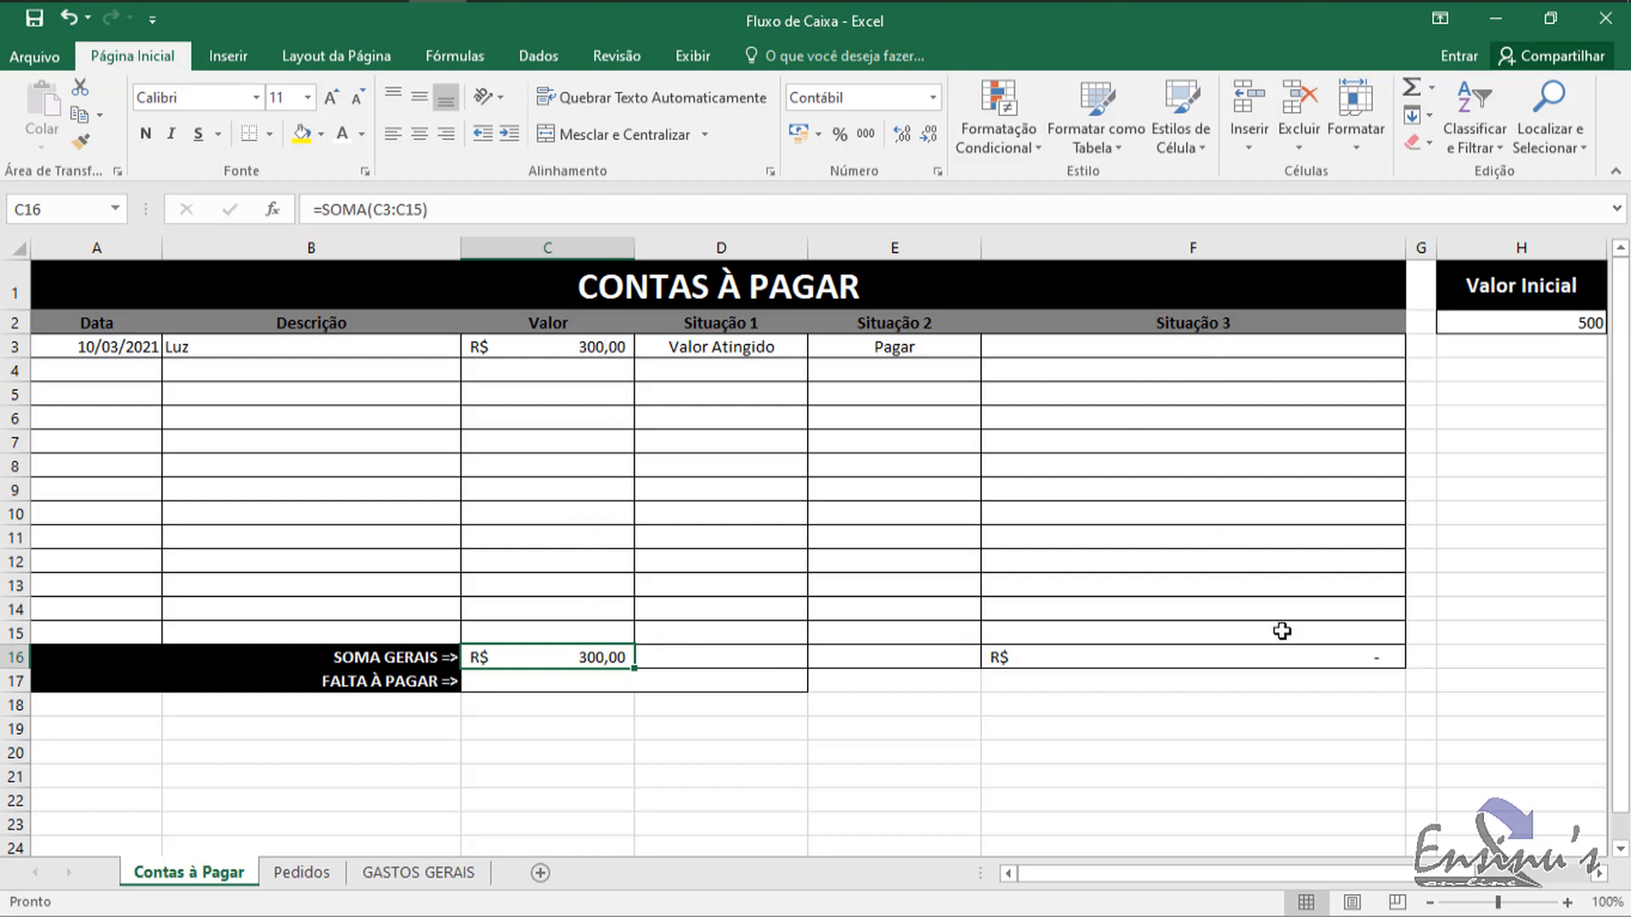
Step: Calculate FALTA À PAGAR in C17 as the Valor total minus the paid total, with =C16-F16
left_click(629, 679)
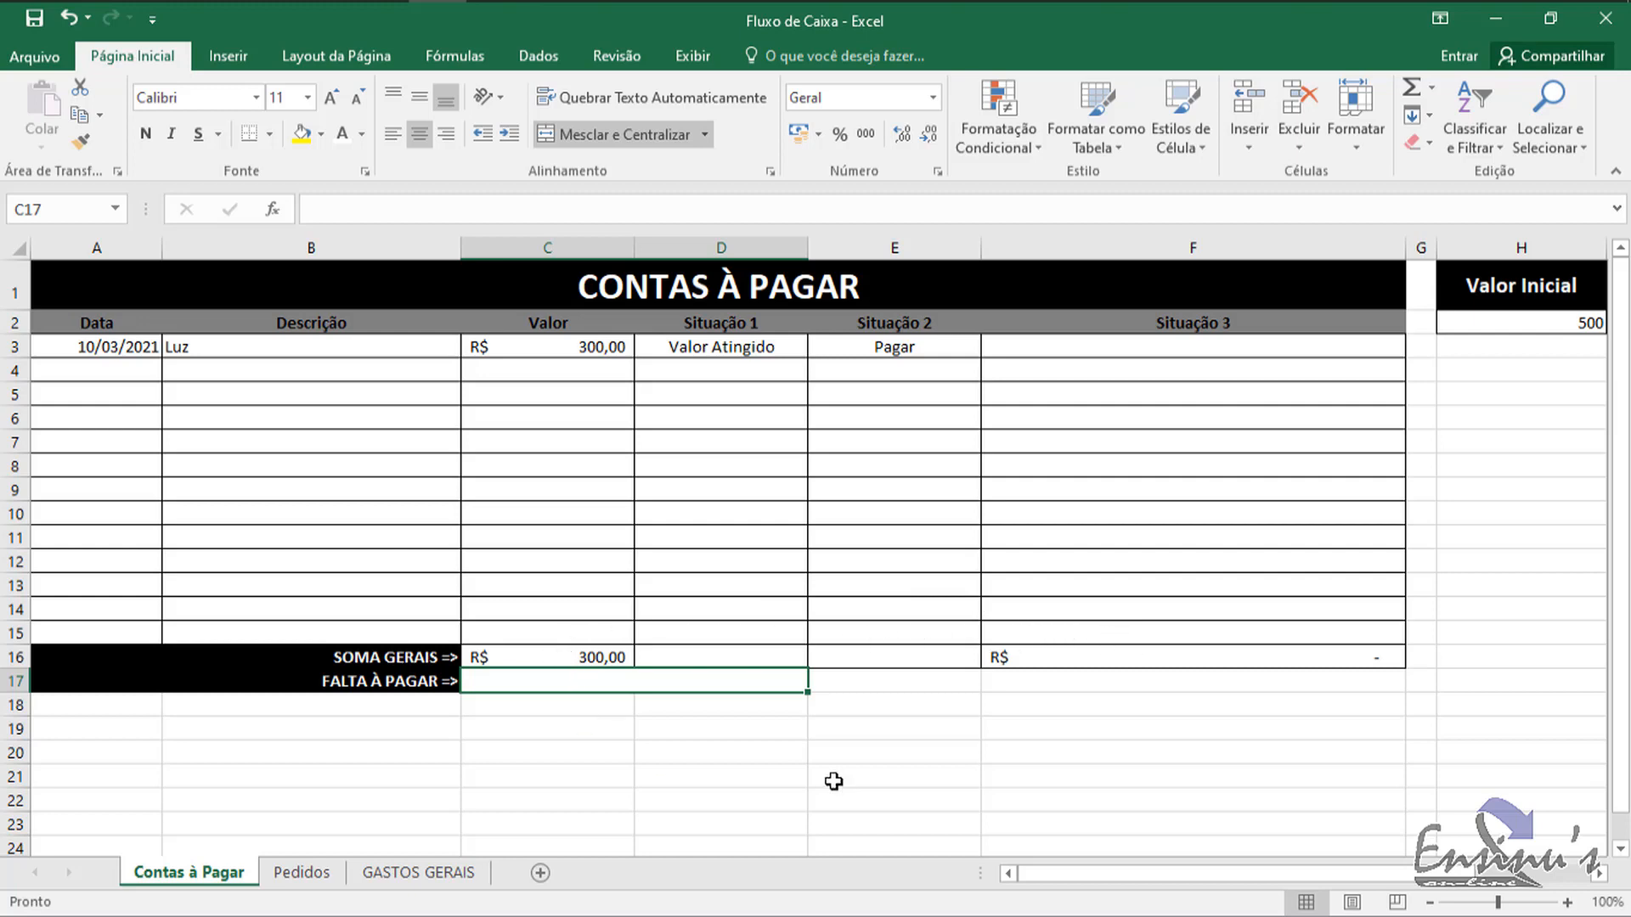
type("=")
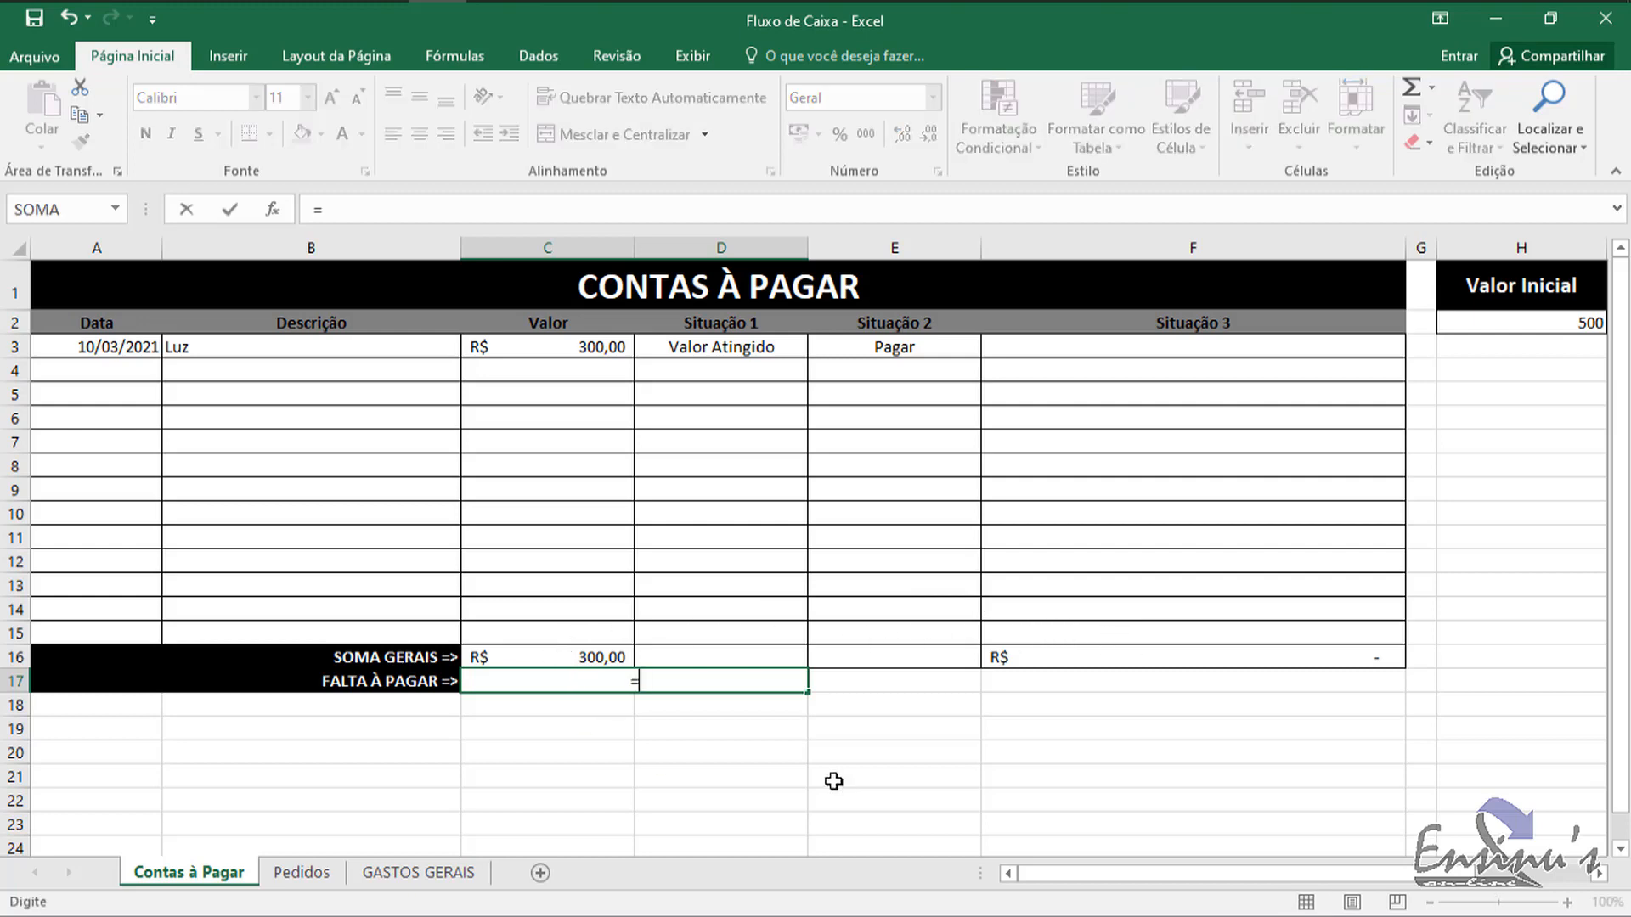
left_click(562, 659)
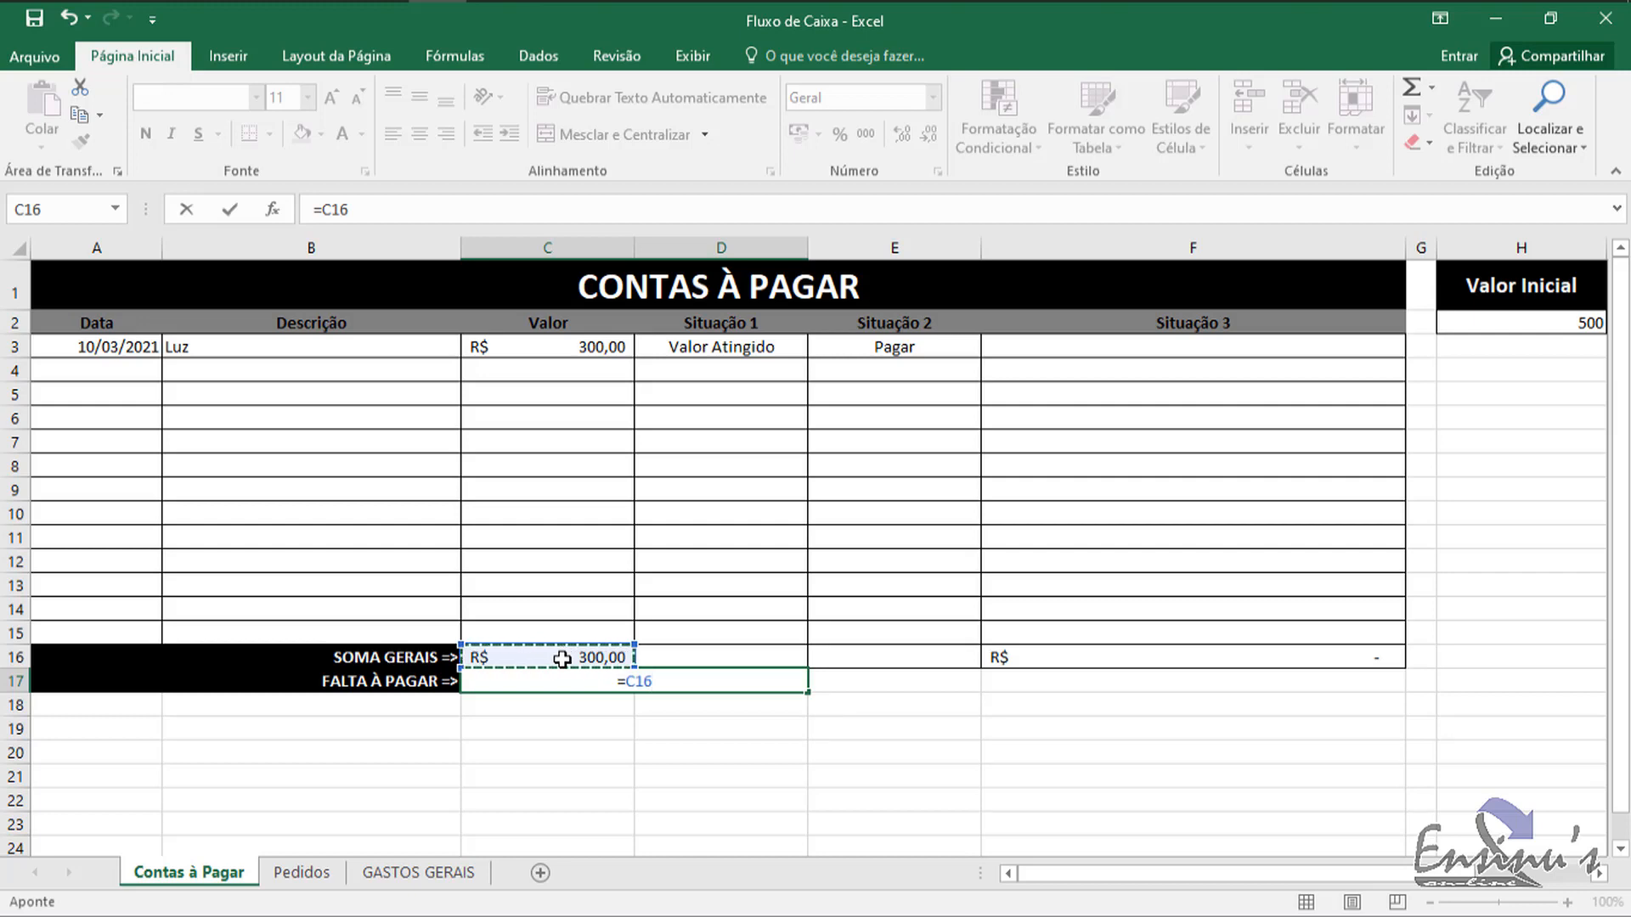
type("-")
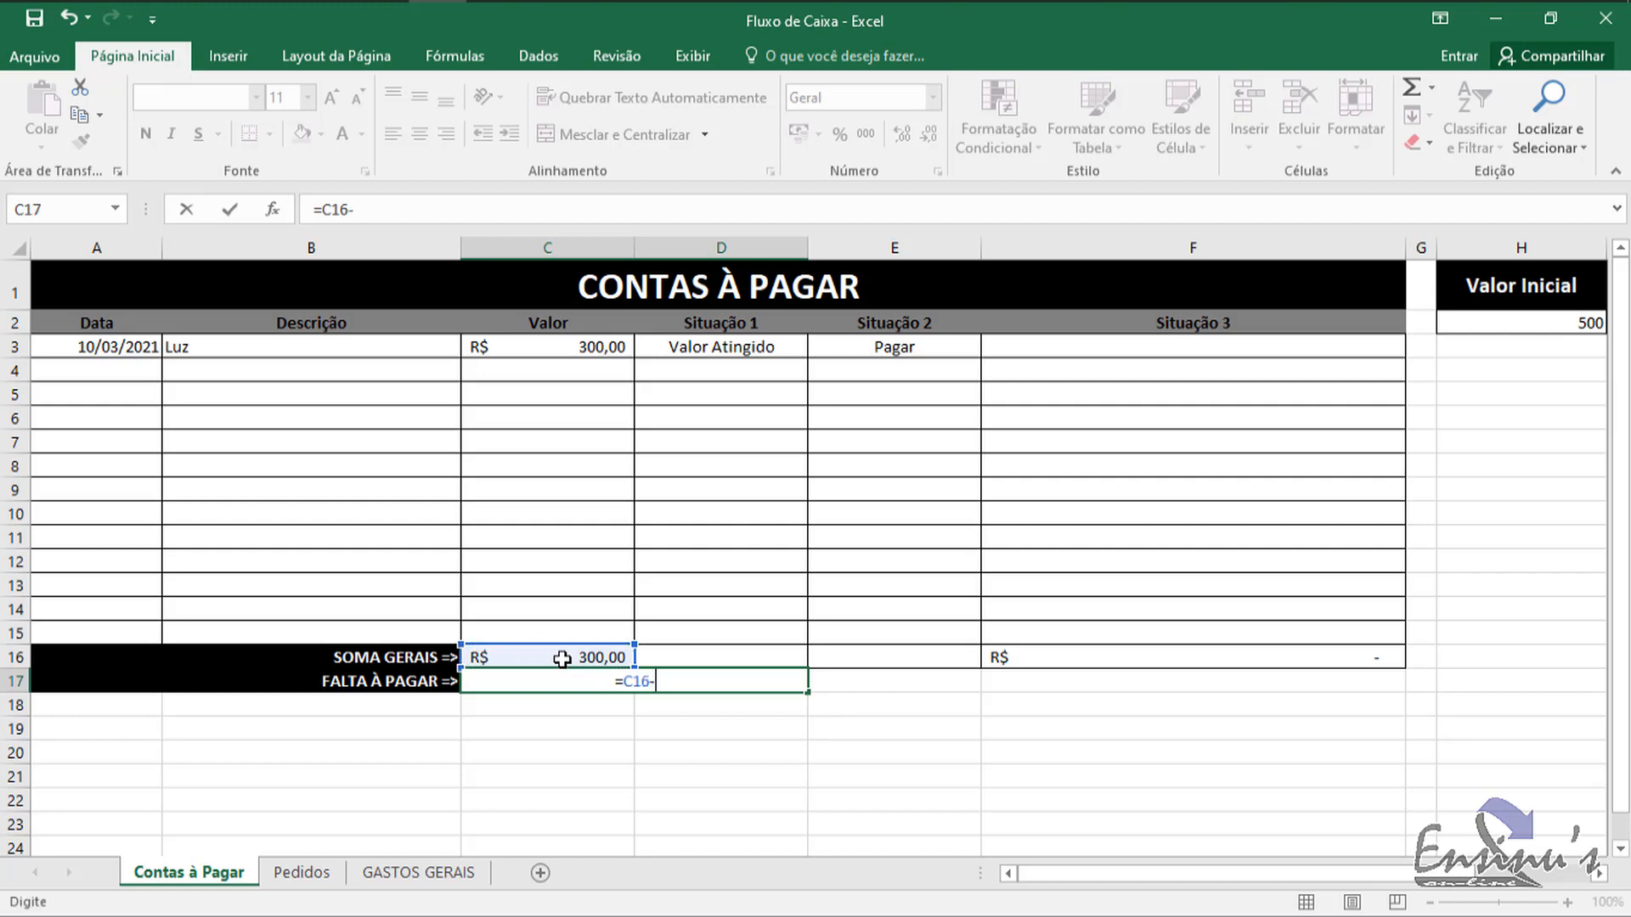
left_click(1264, 656)
key("Return")
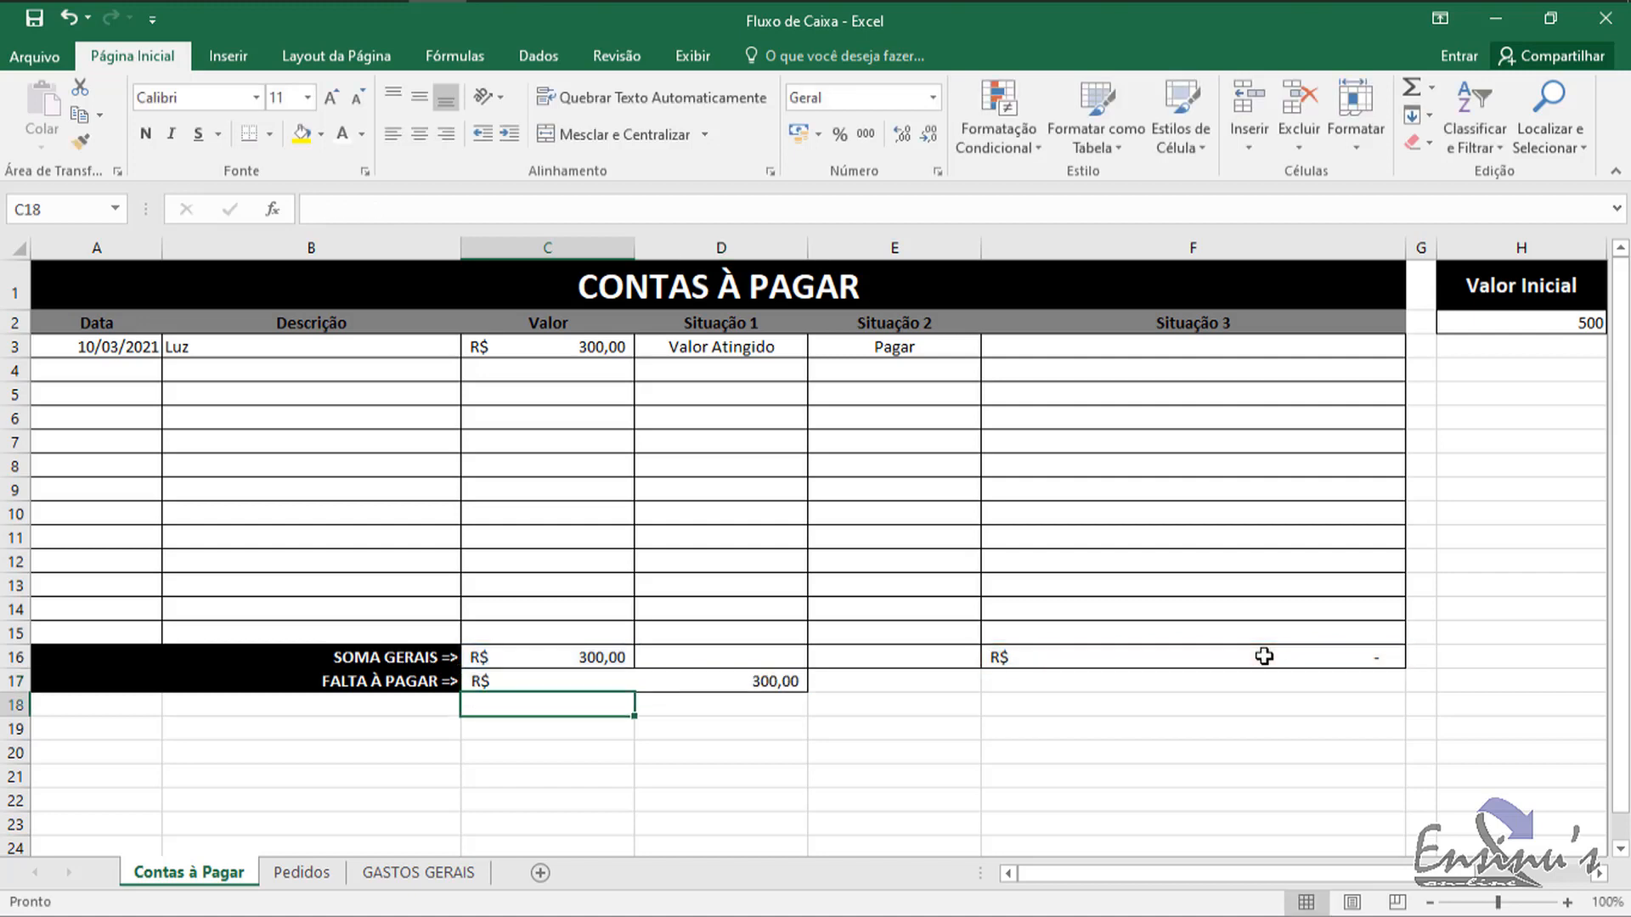
left_click(773, 682)
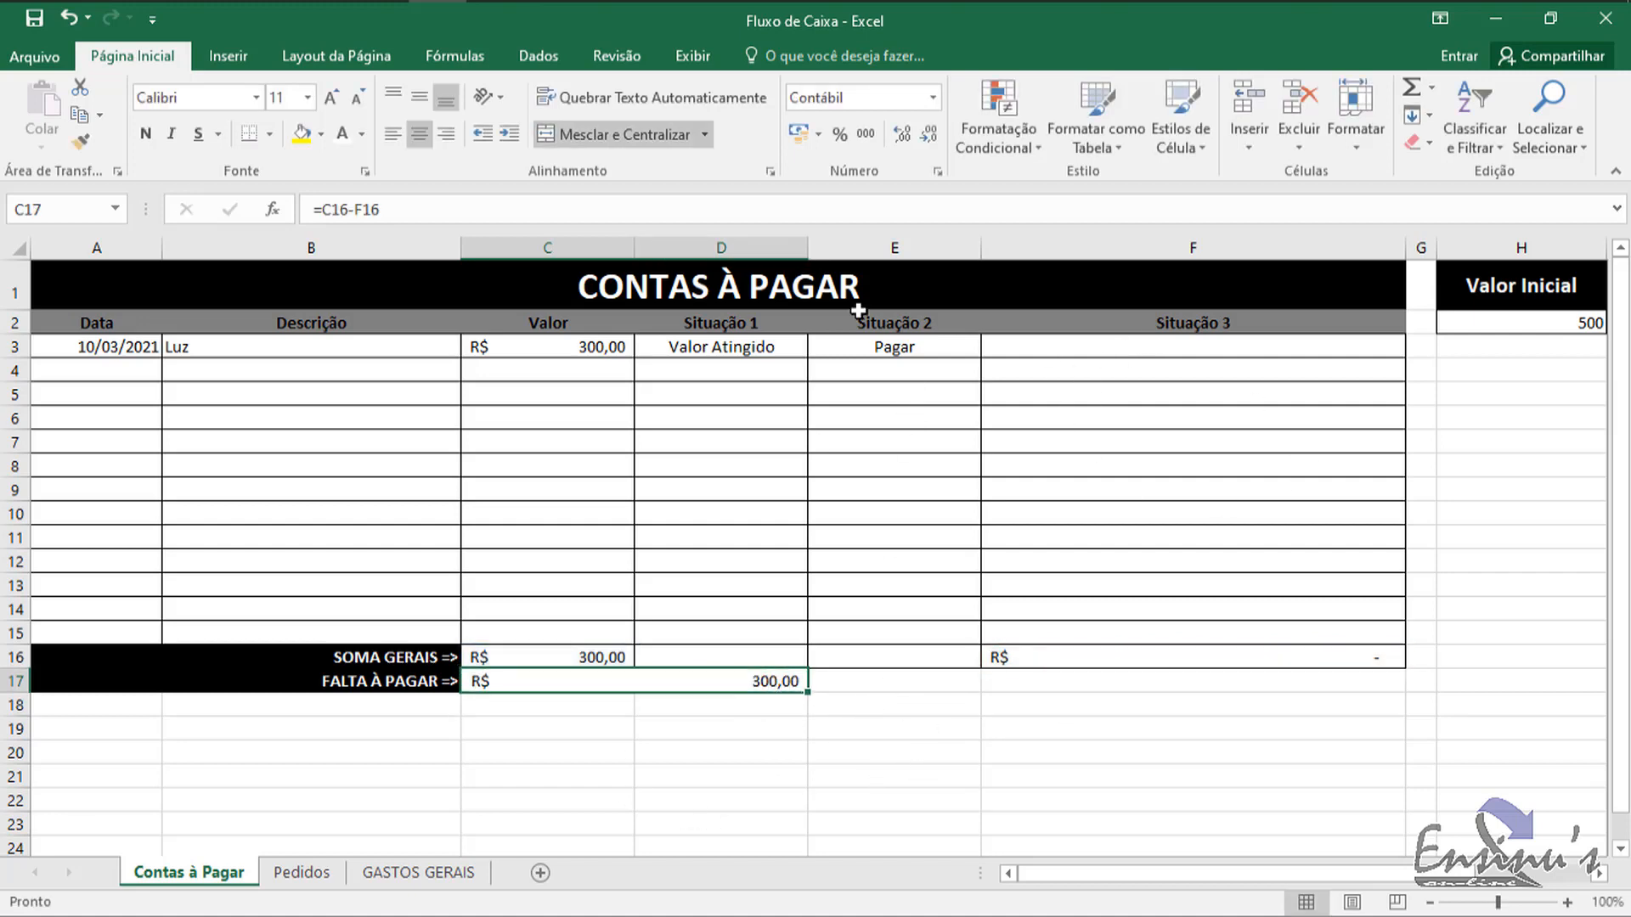
Step: Enter 150 as the Valor of a second bill in C4
left_click(1255, 347)
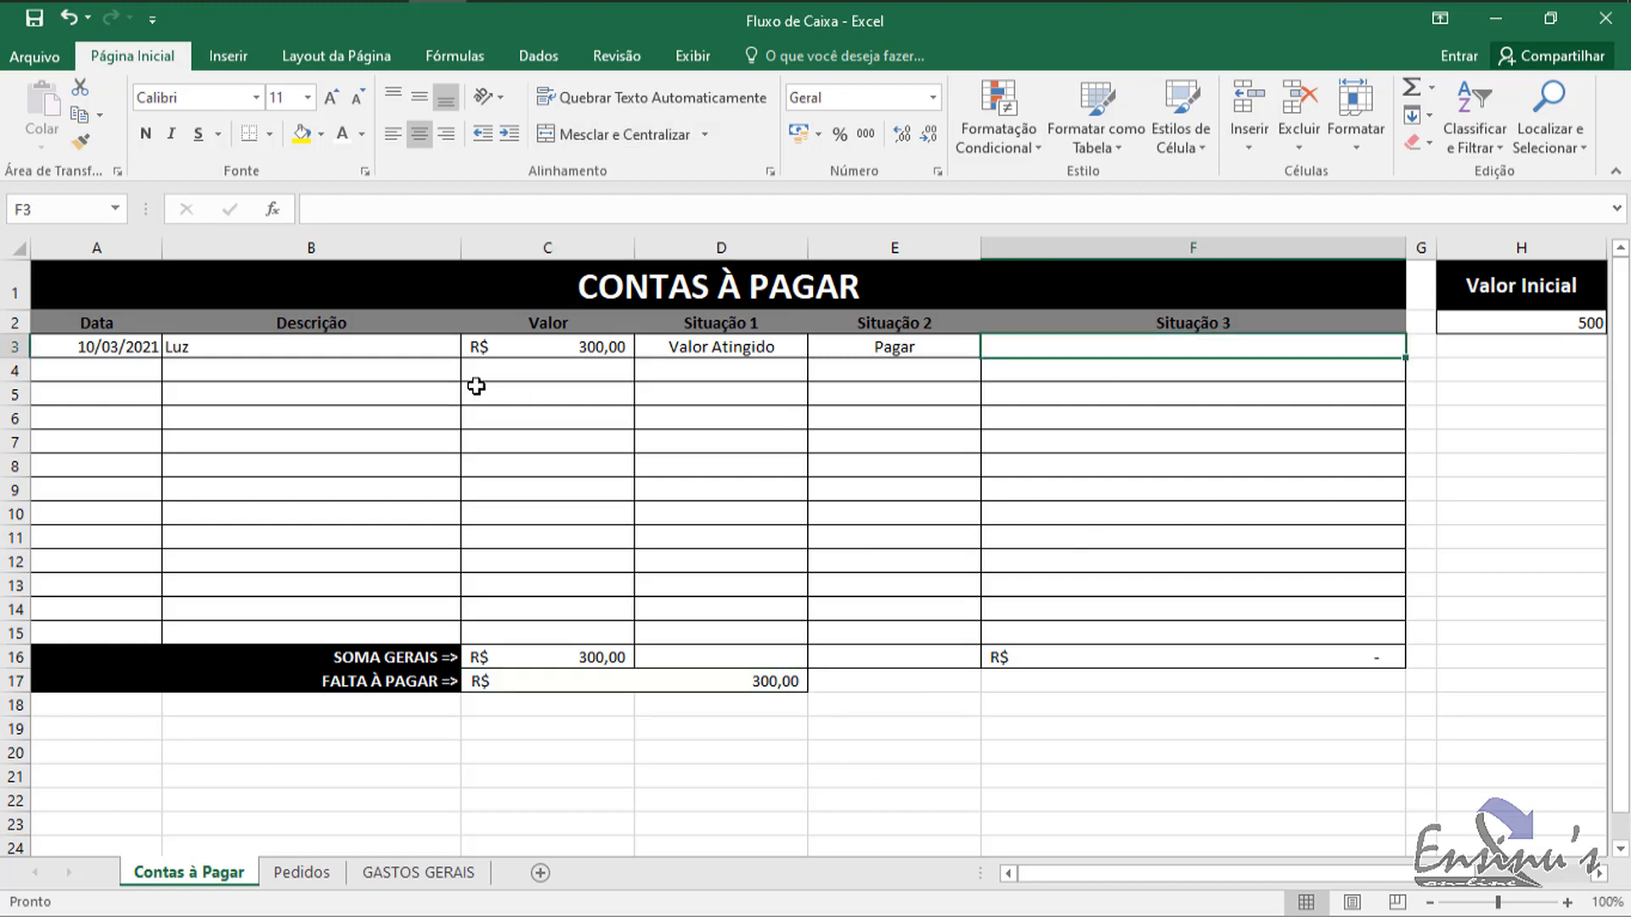
left_click(534, 369)
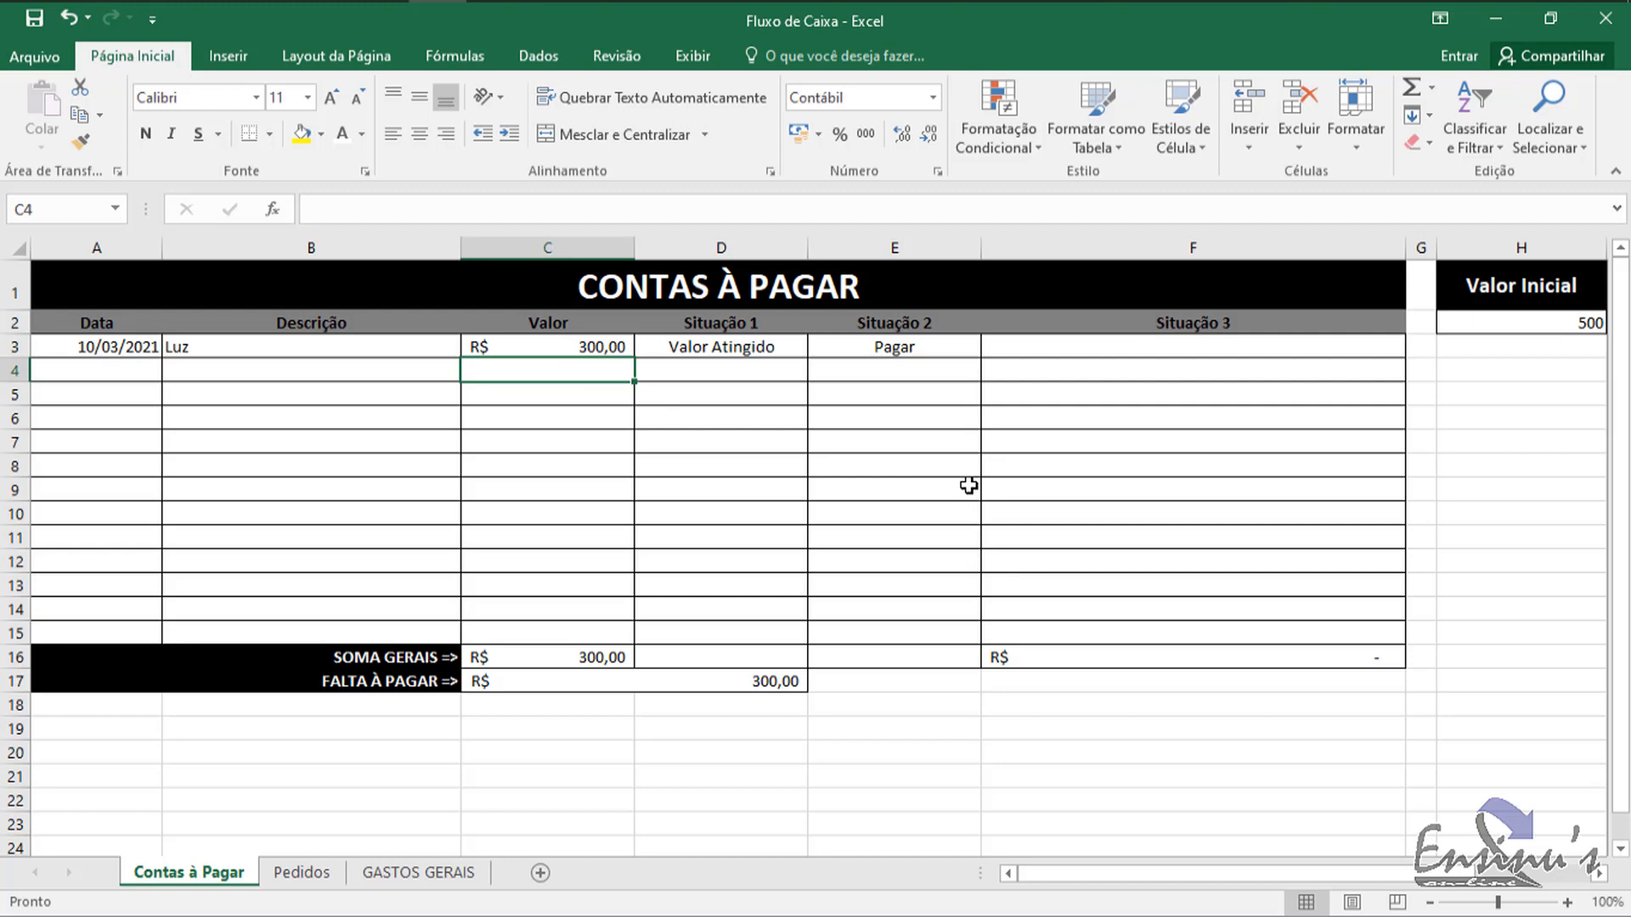
type("15")
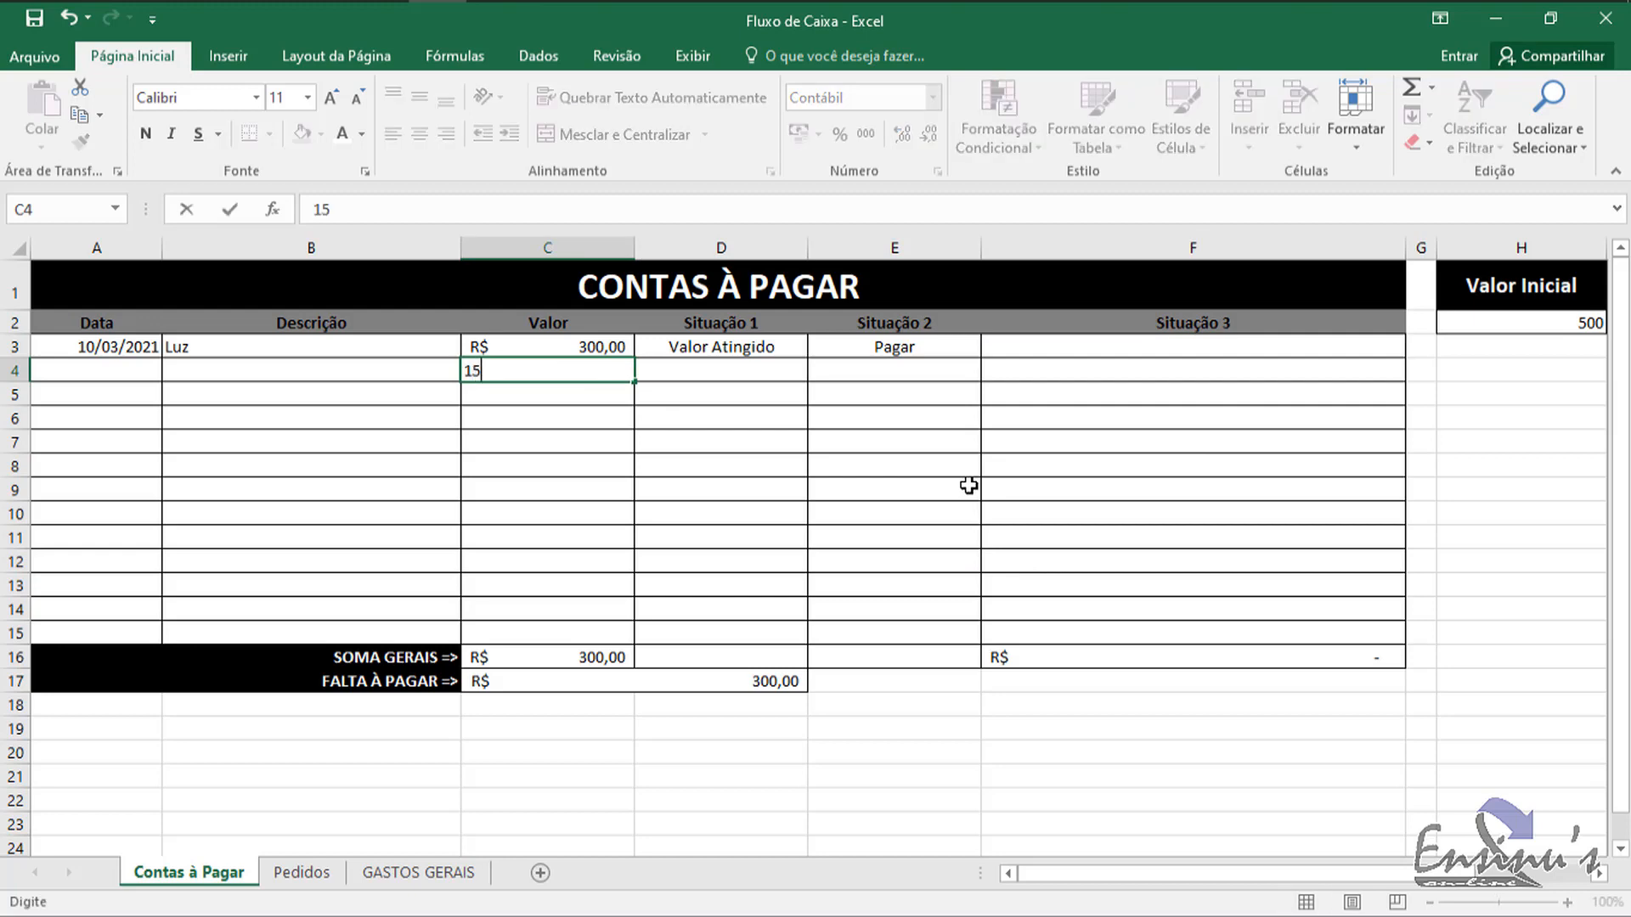
type("0")
key("Return")
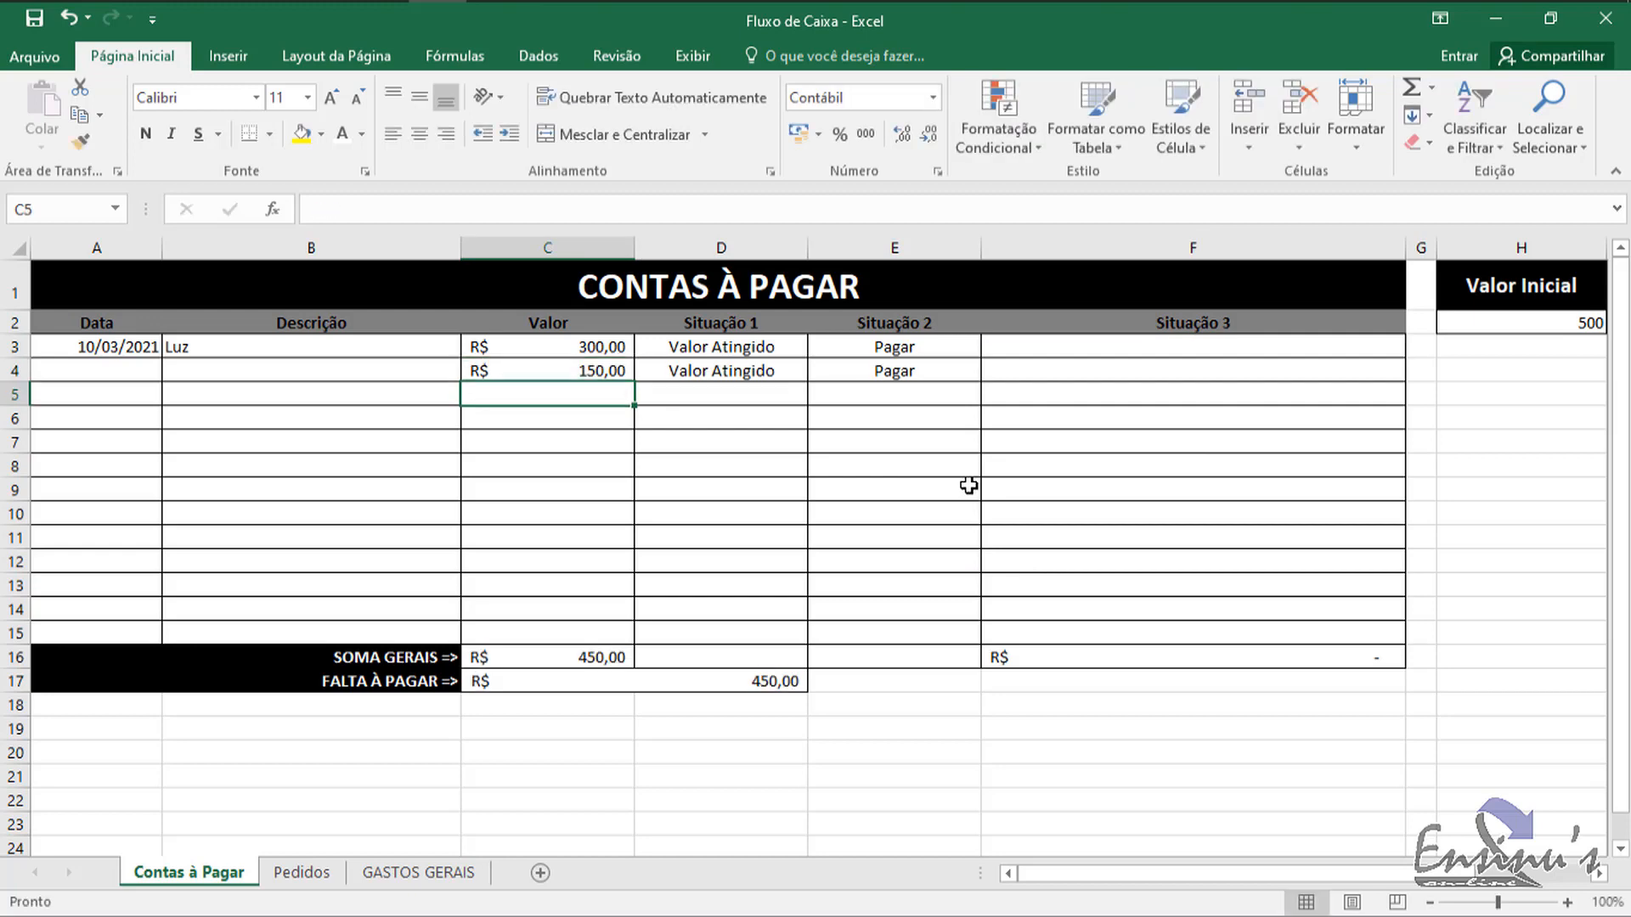
Step: Mark both bills as PAGO in the Situação 3 cells F3 and F4
left_click(1200, 352)
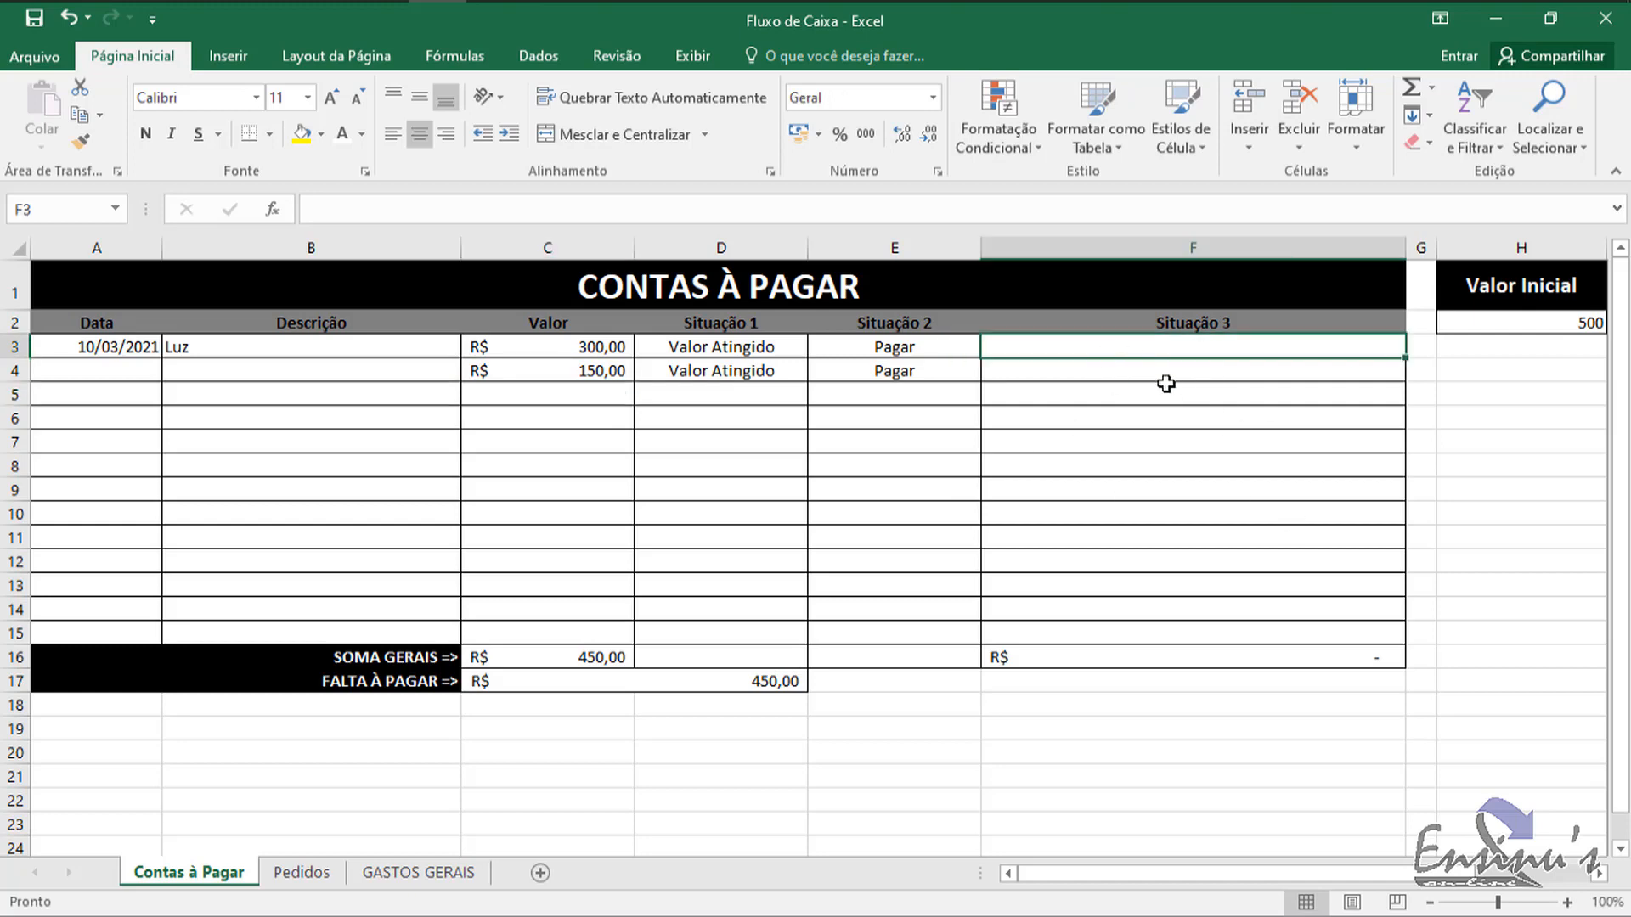
type("PA")
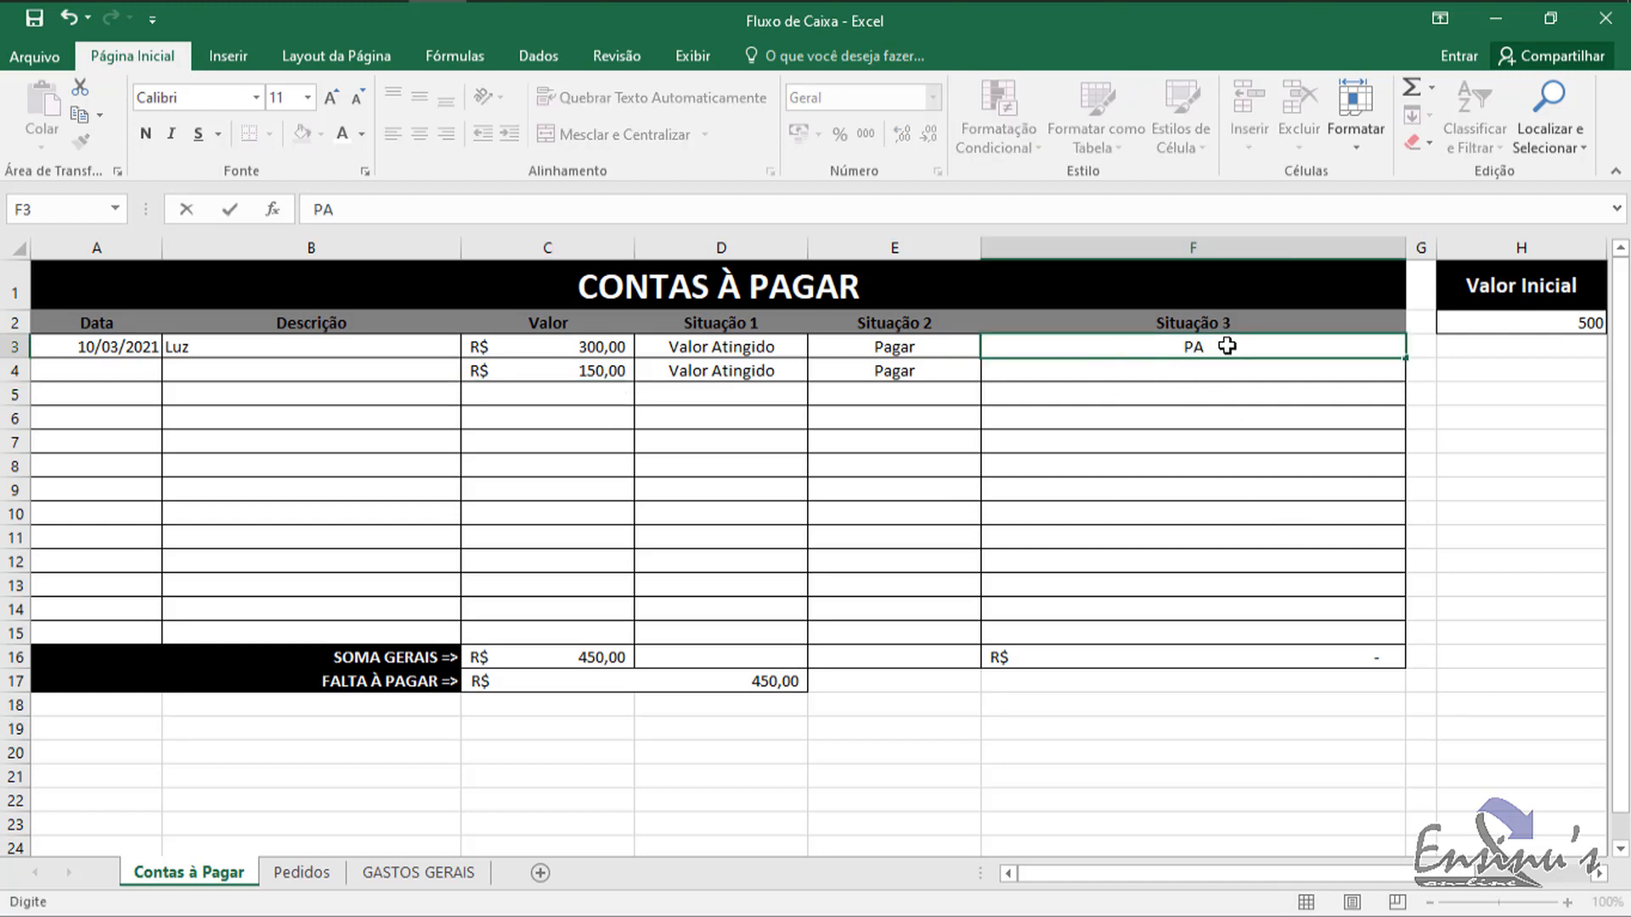
type("GO")
key("Return")
type("PAG")
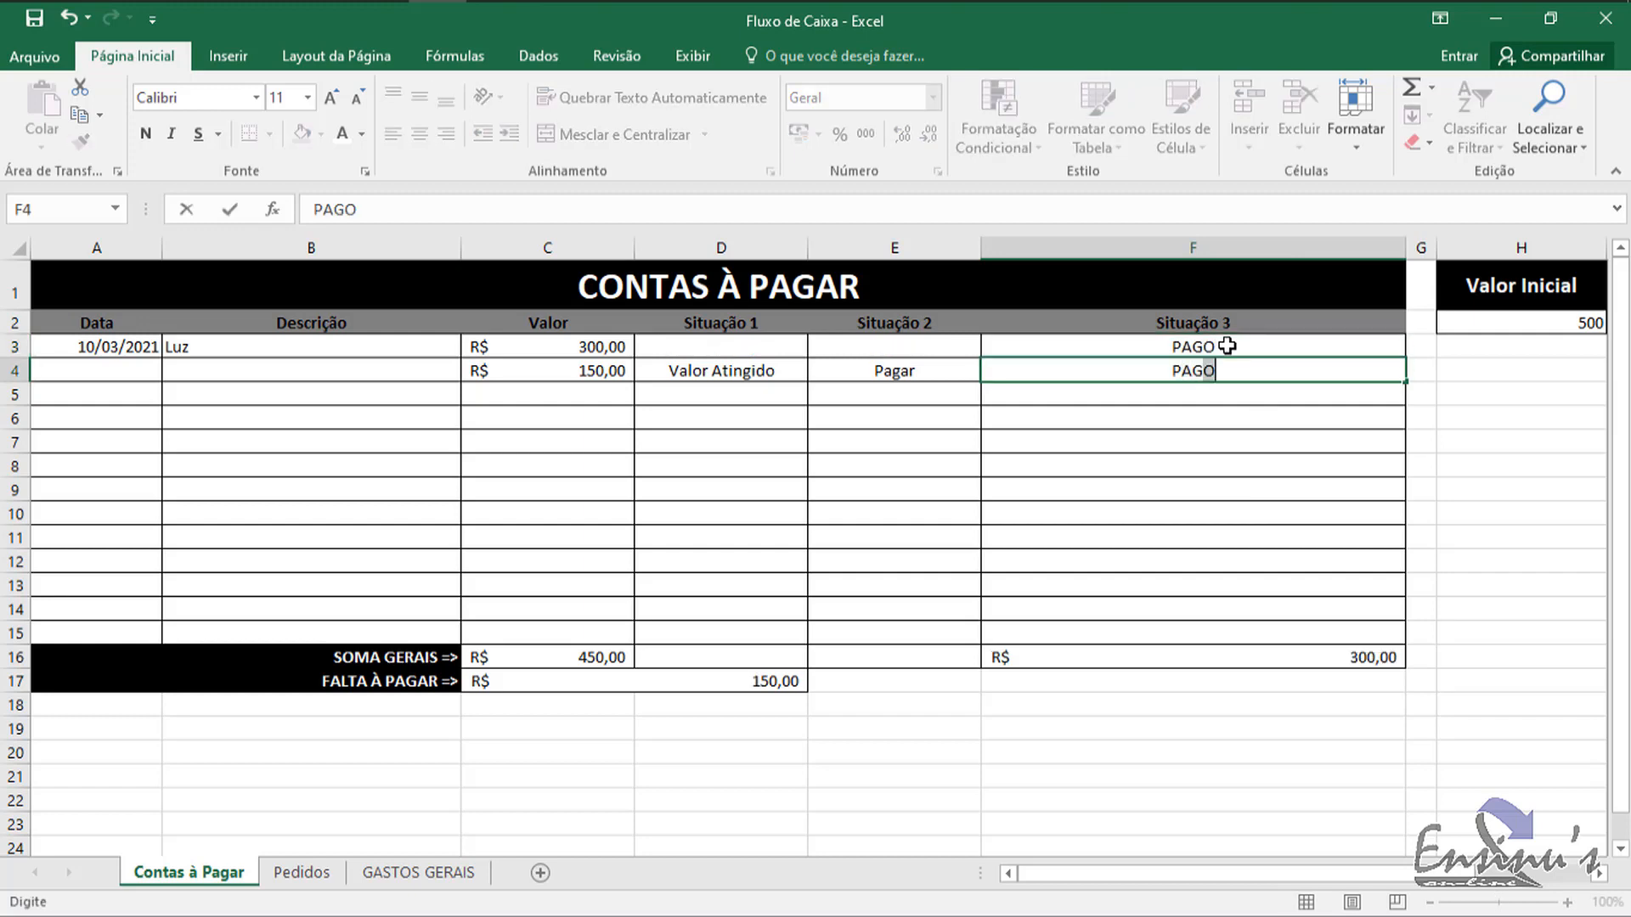
key("Return")
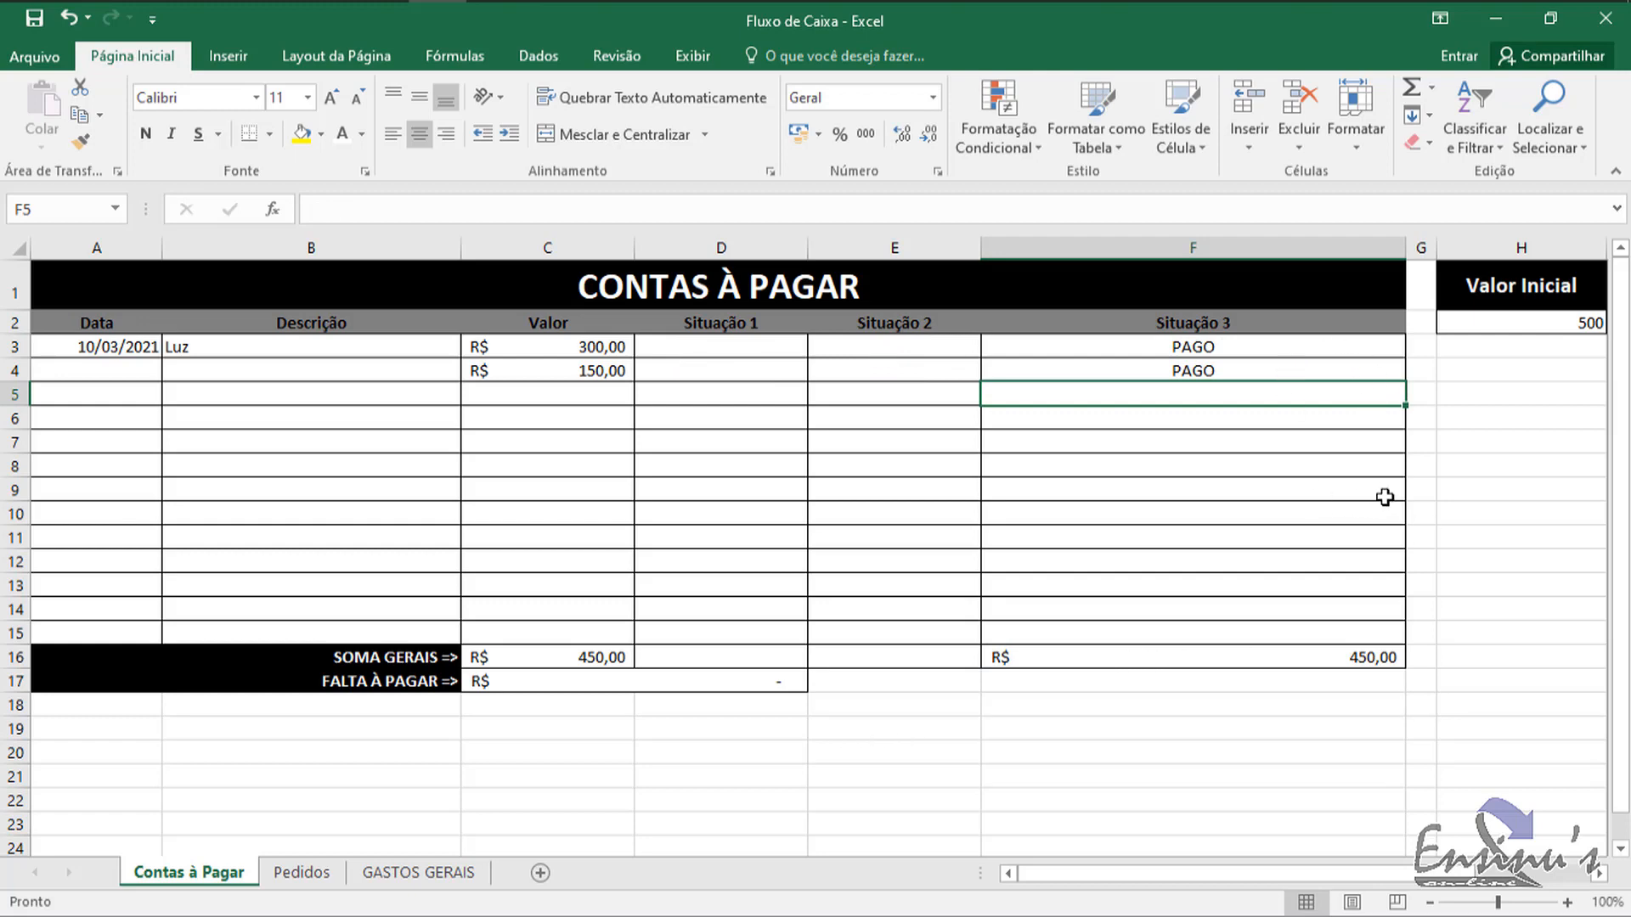
Step: Review the formulas for the paid total F16, Valor total C16 and FALTA À PAGAR C17, plus the Situação 2 cells
left_click(1386, 660)
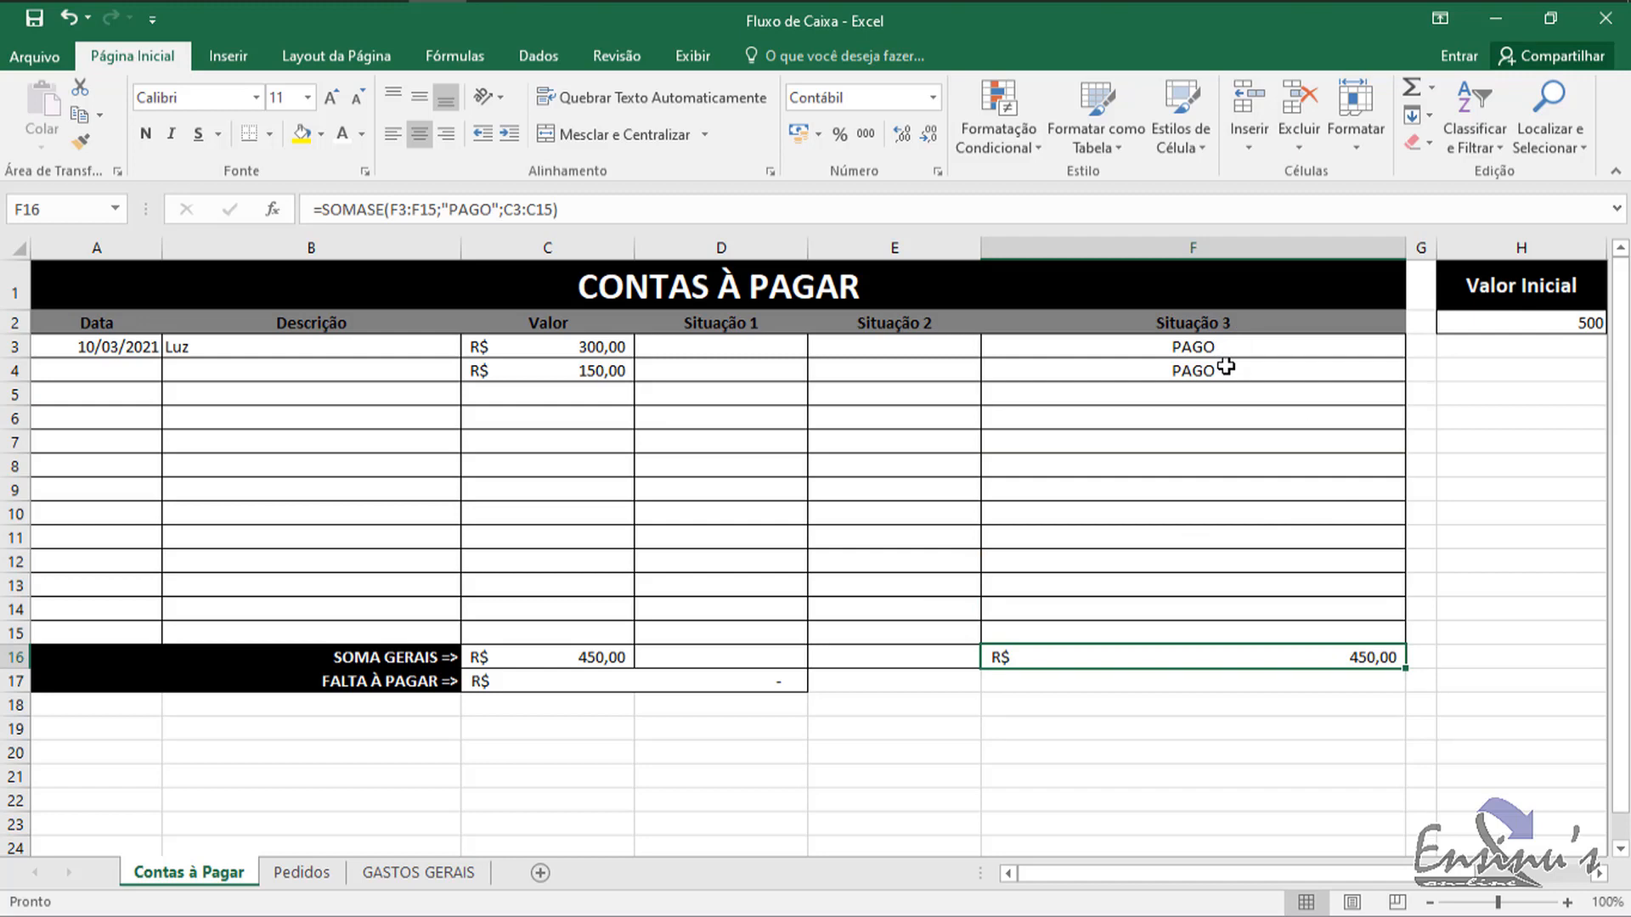
left_click(583, 659)
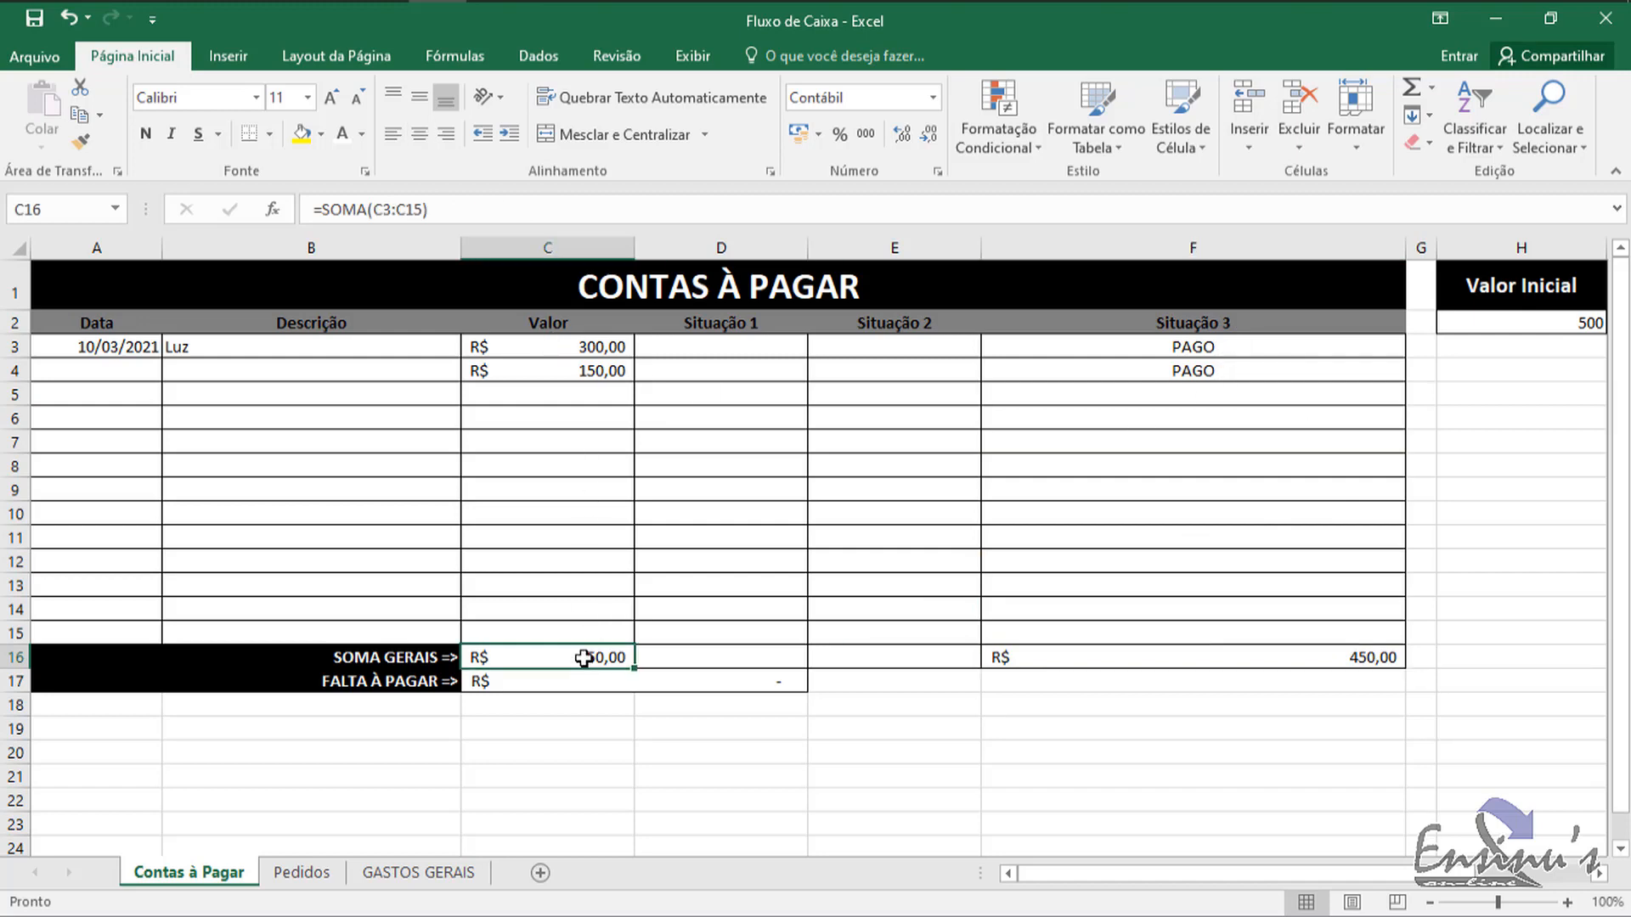
left_click(645, 688)
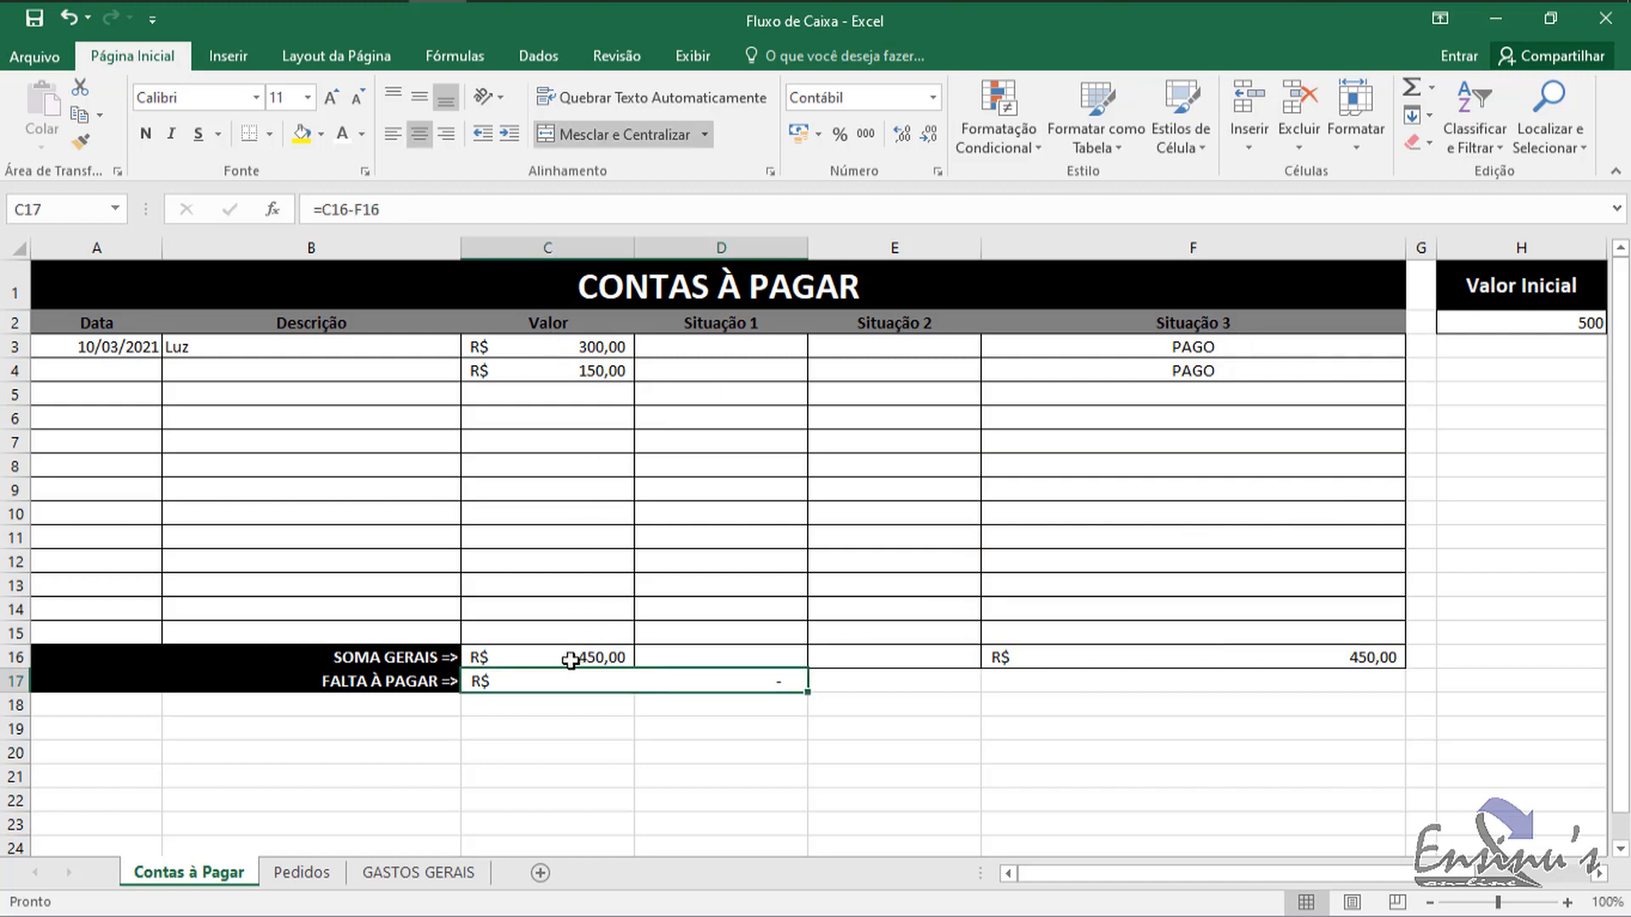
left_click(568, 660)
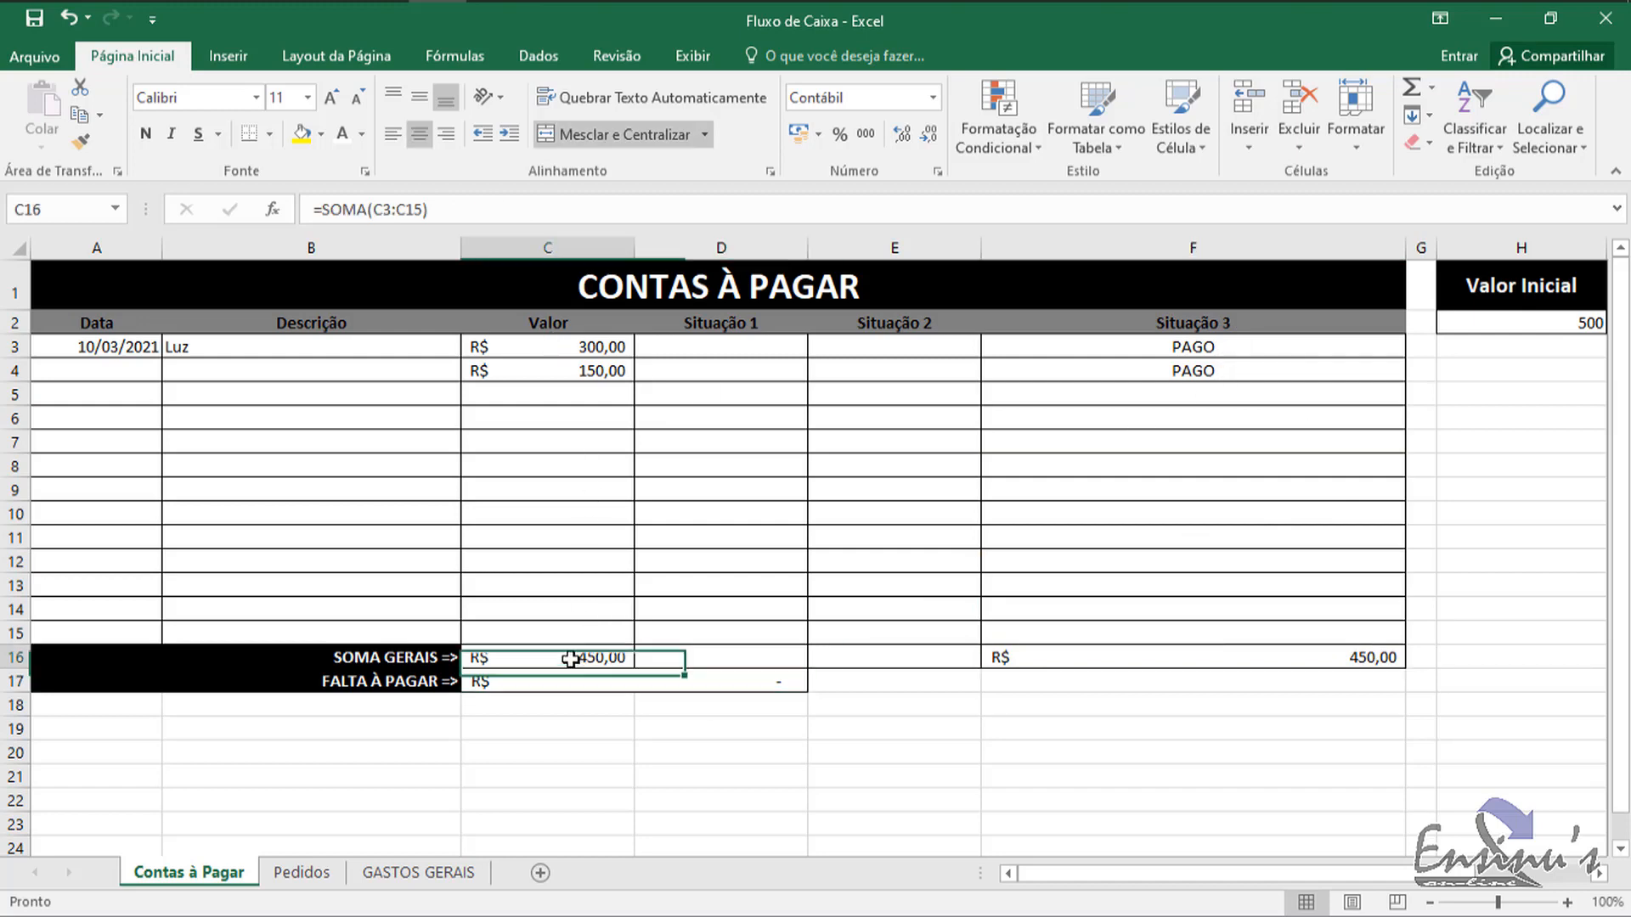
left_click(1301, 655)
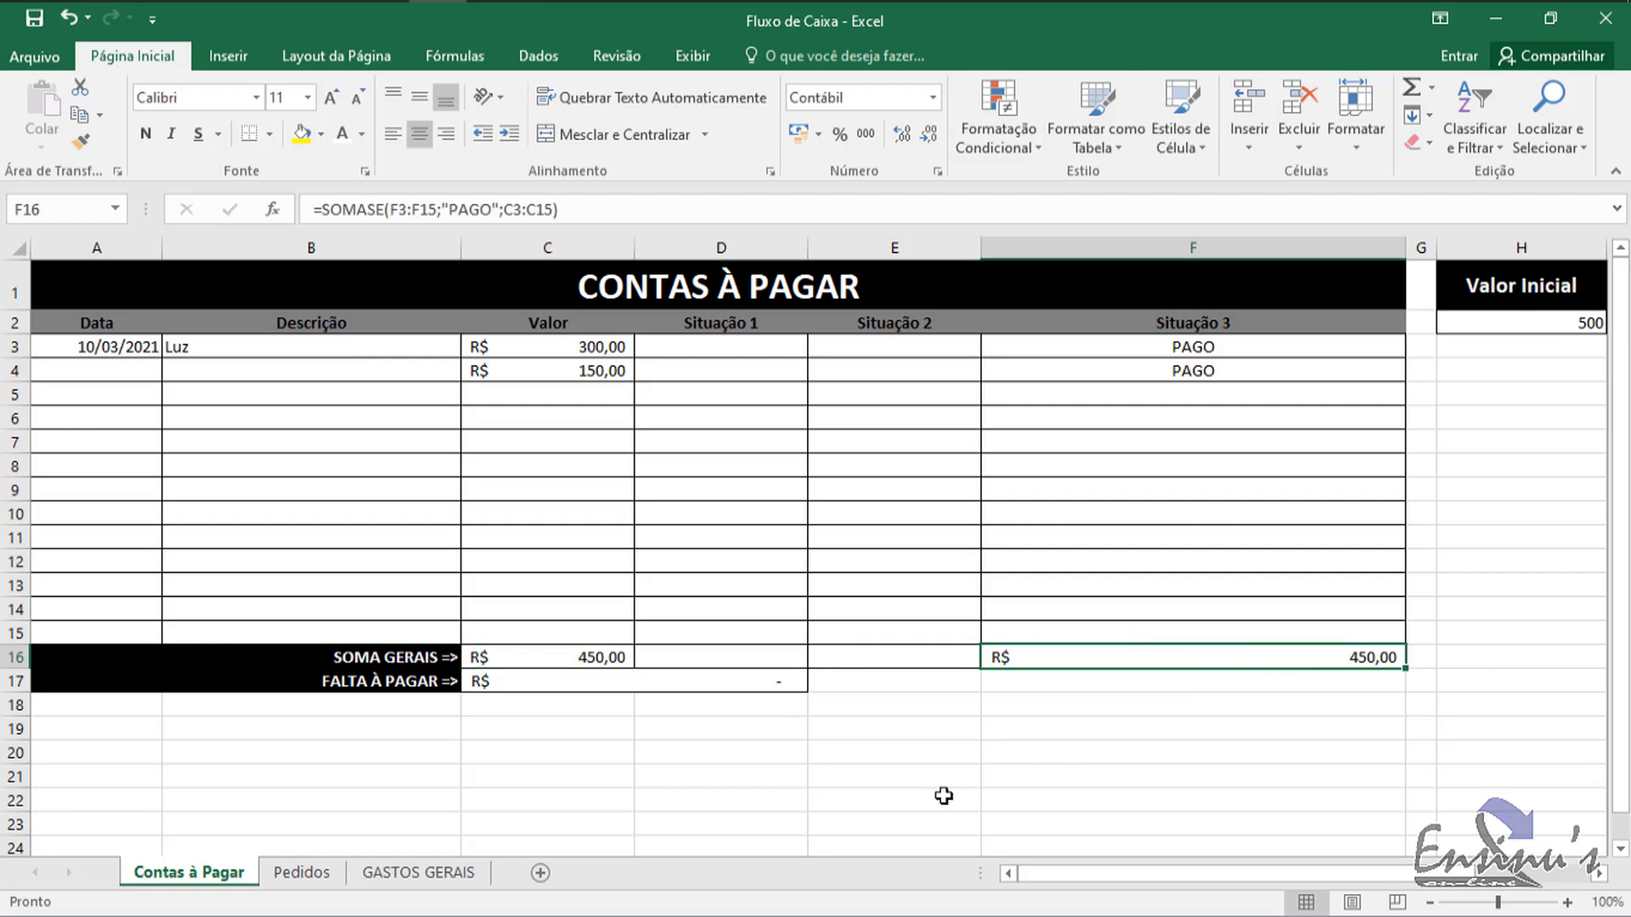
left_click(1210, 713)
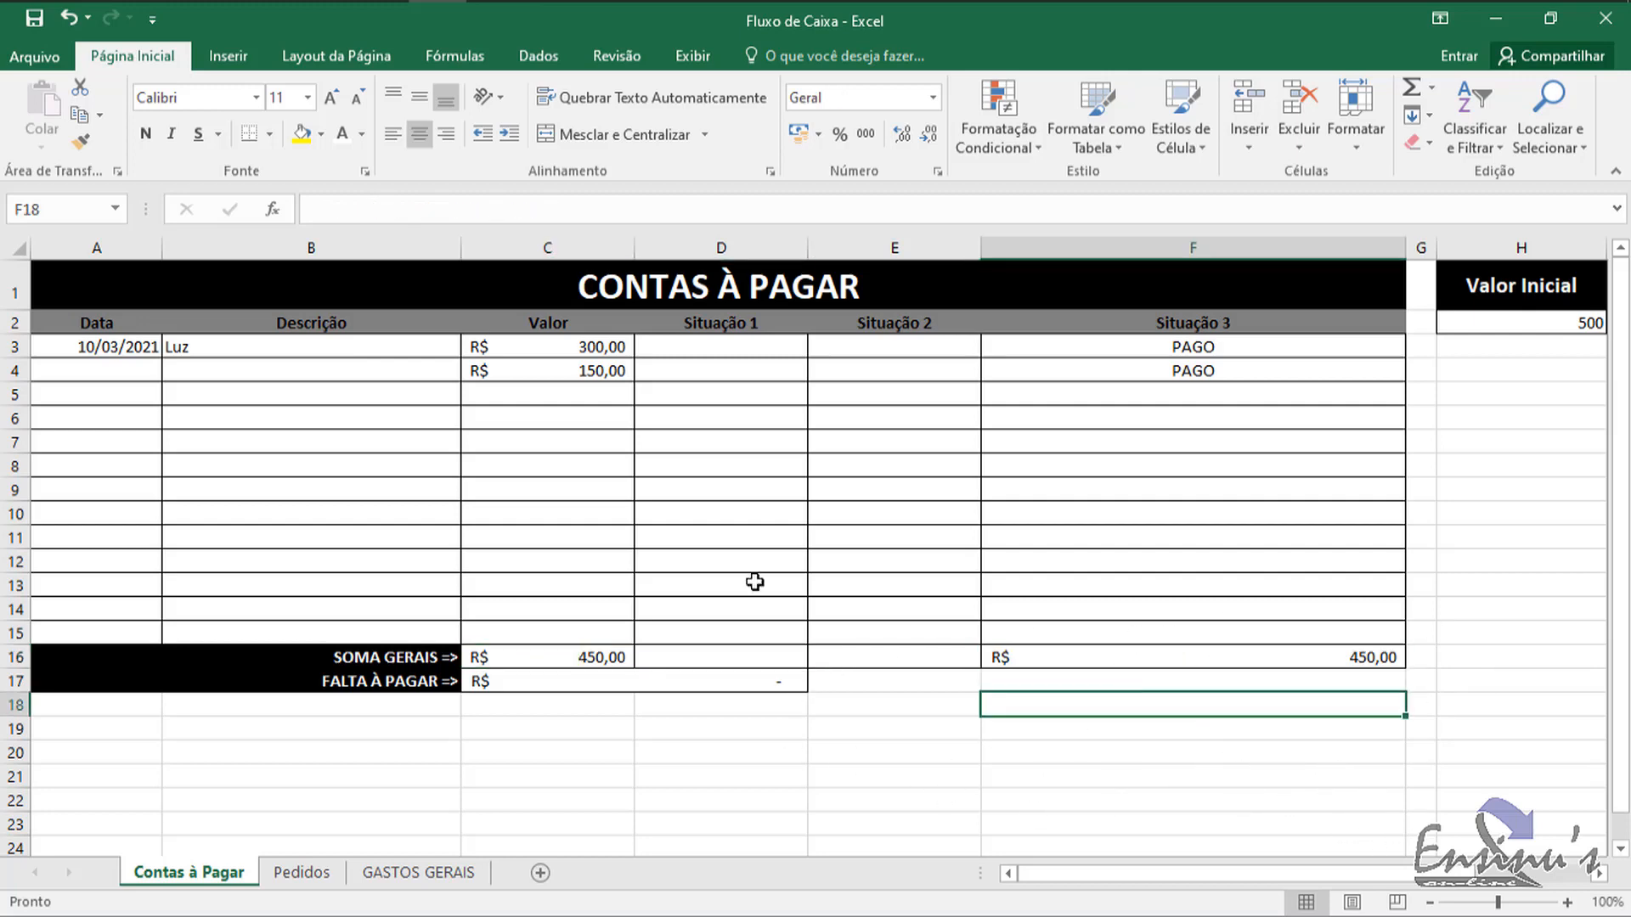
left_click(580, 658)
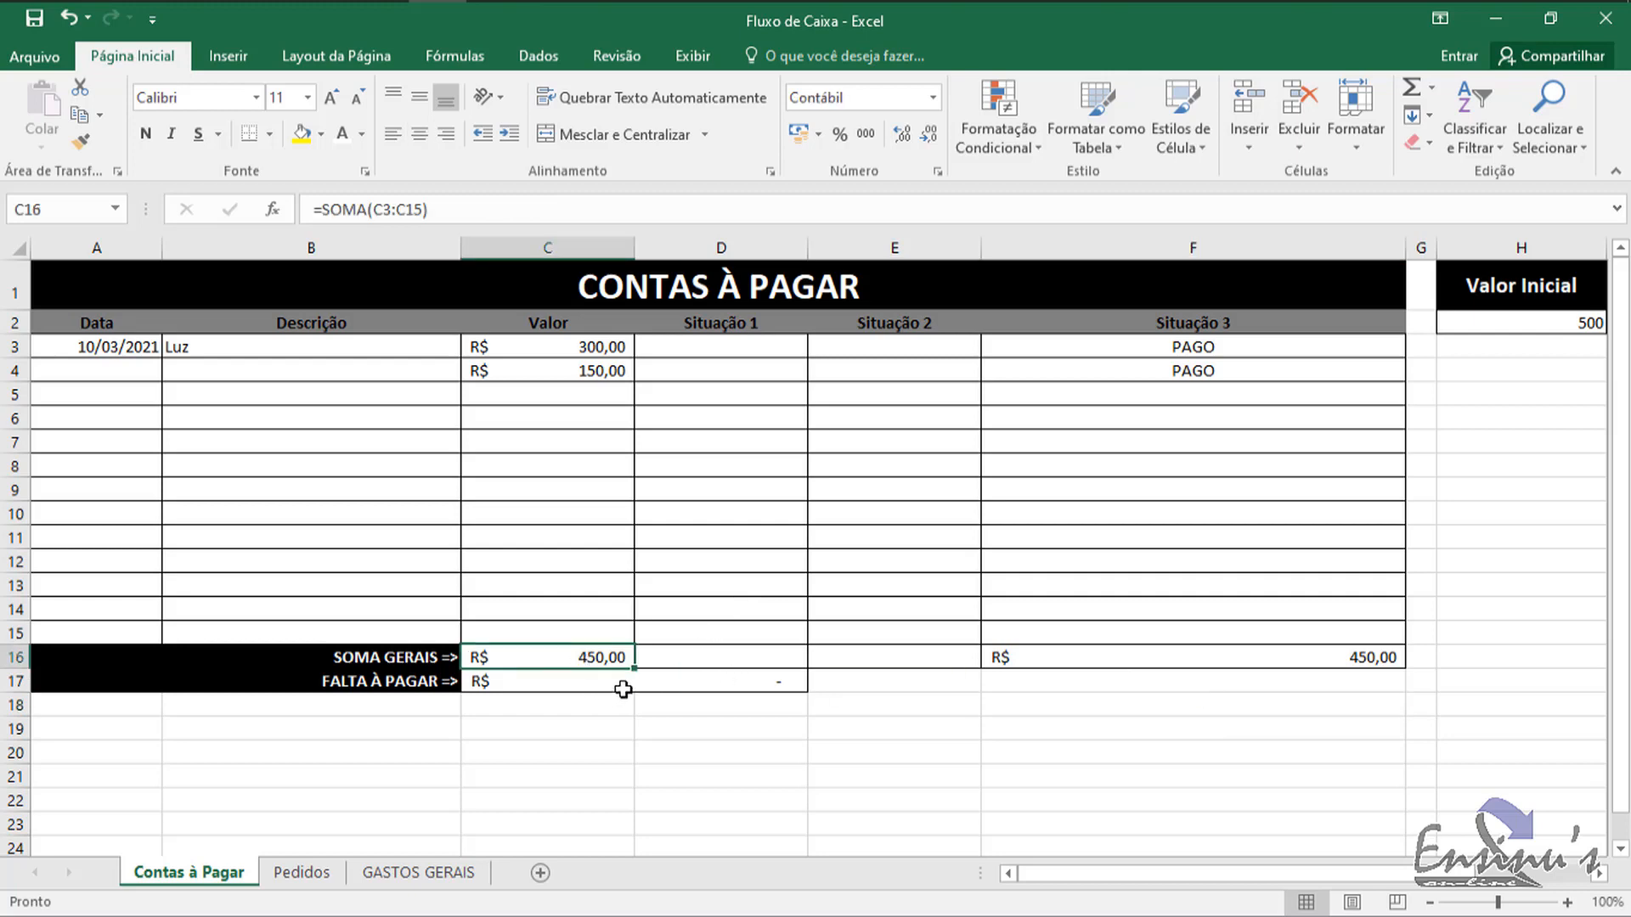
left_click(623, 685)
left_click(600, 659)
left_click(659, 688)
left_click(1030, 651)
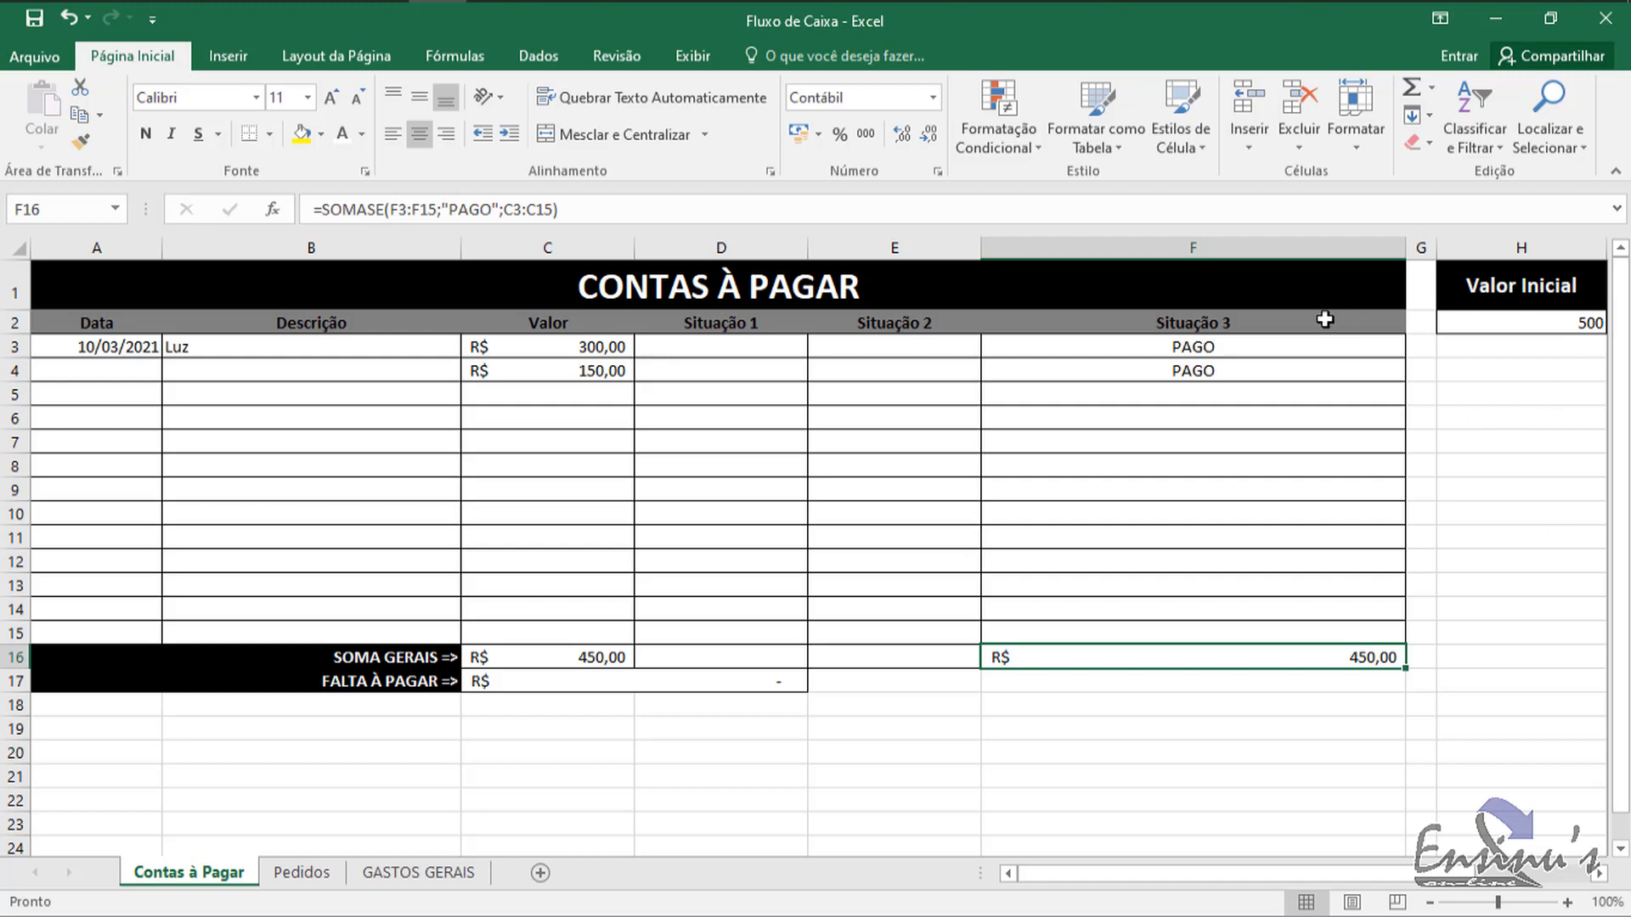
left_click(911, 351)
left_click(923, 463)
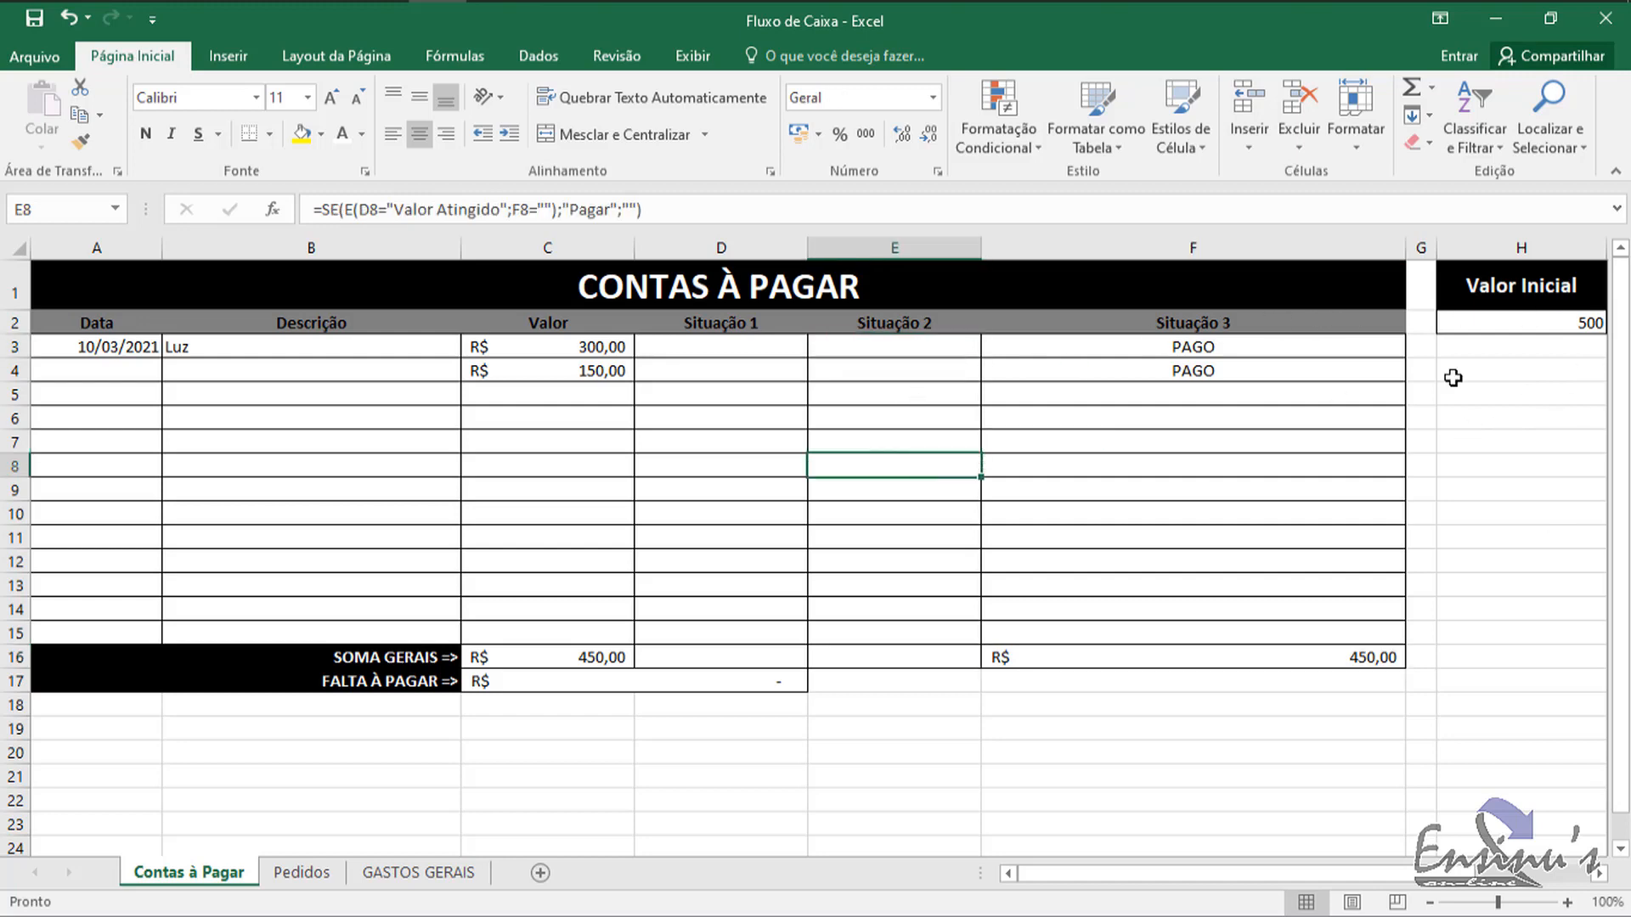
Step: Replace the Valor Inicial in H2 with a formula starting with J1 minus the paid total, =(J1-F16)-
left_click(1560, 321)
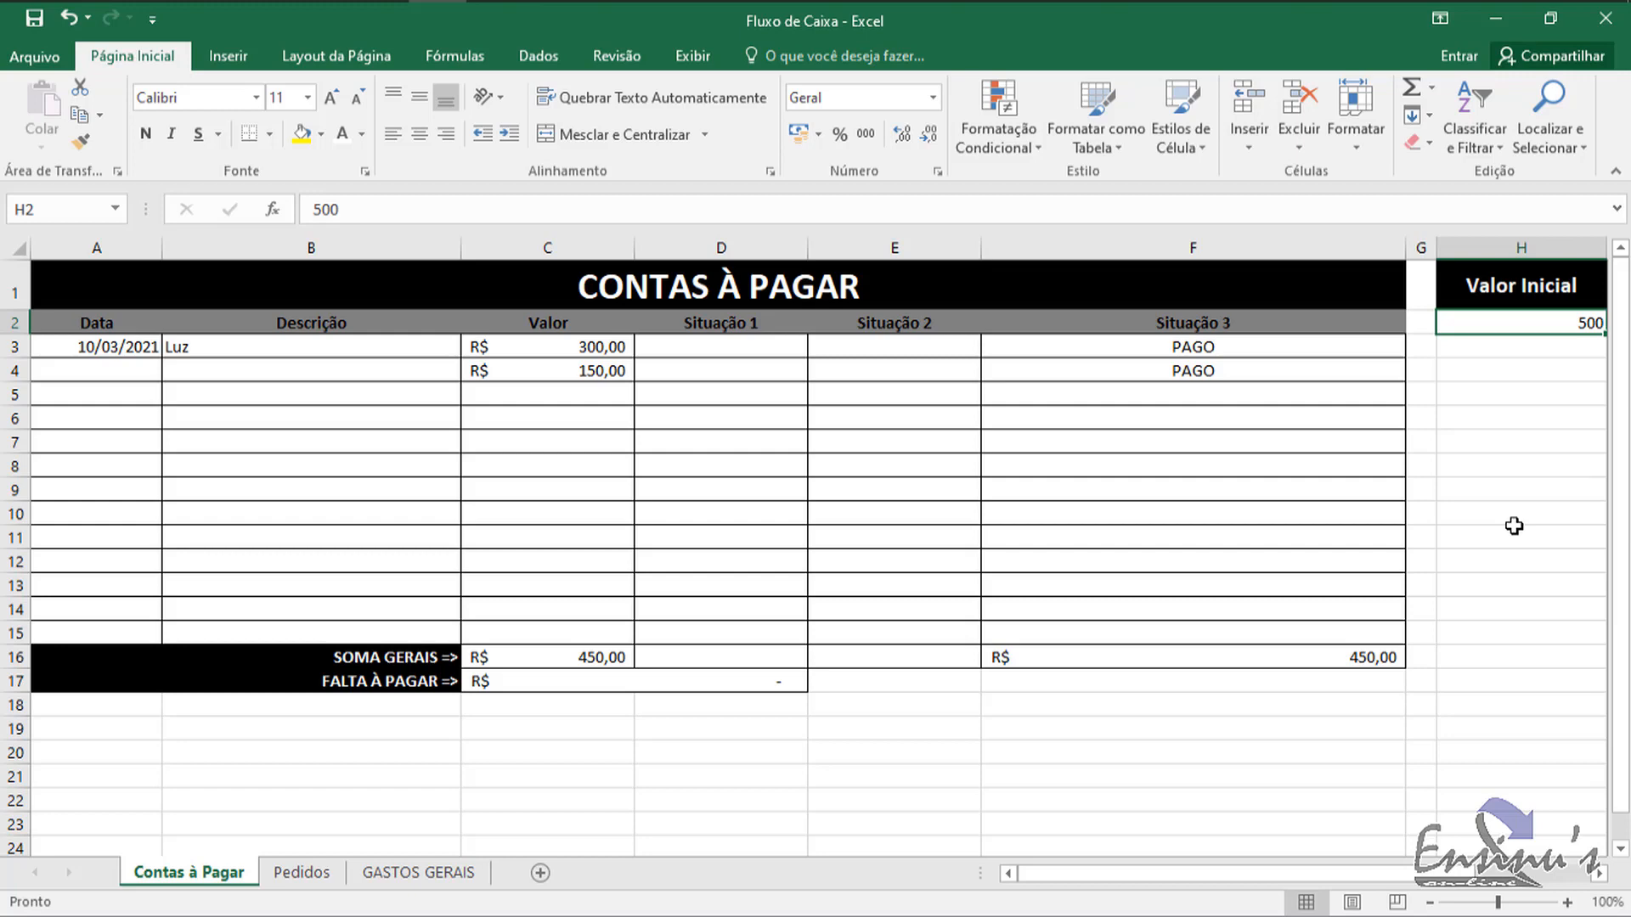
key("Delete")
type("=")
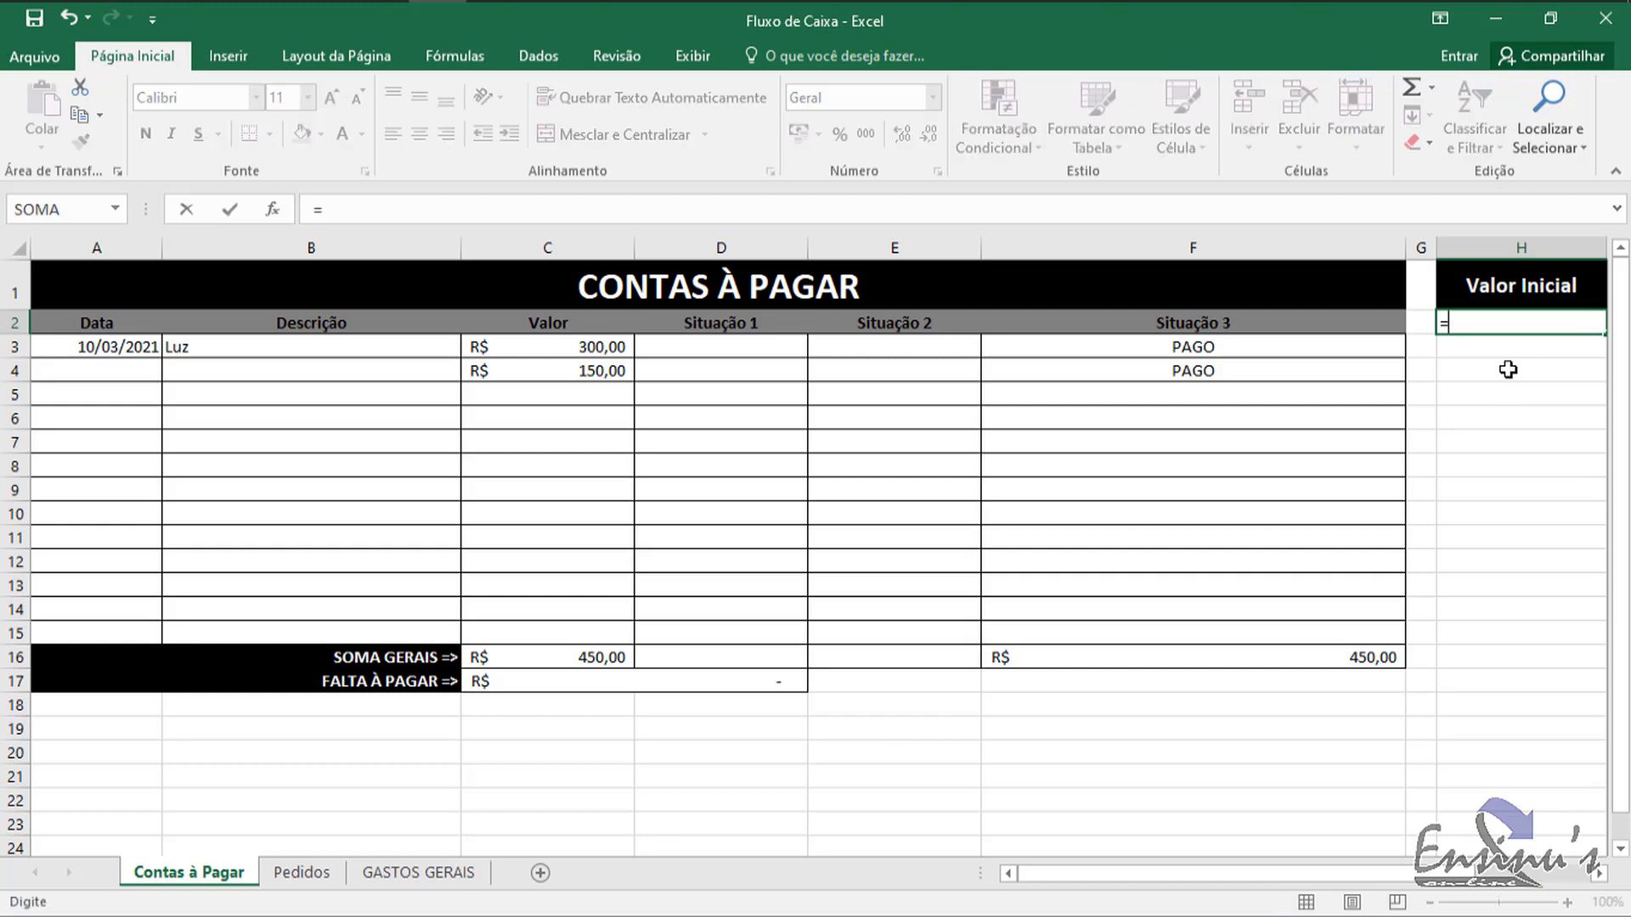
left_click(1600, 873)
left_click(1599, 873)
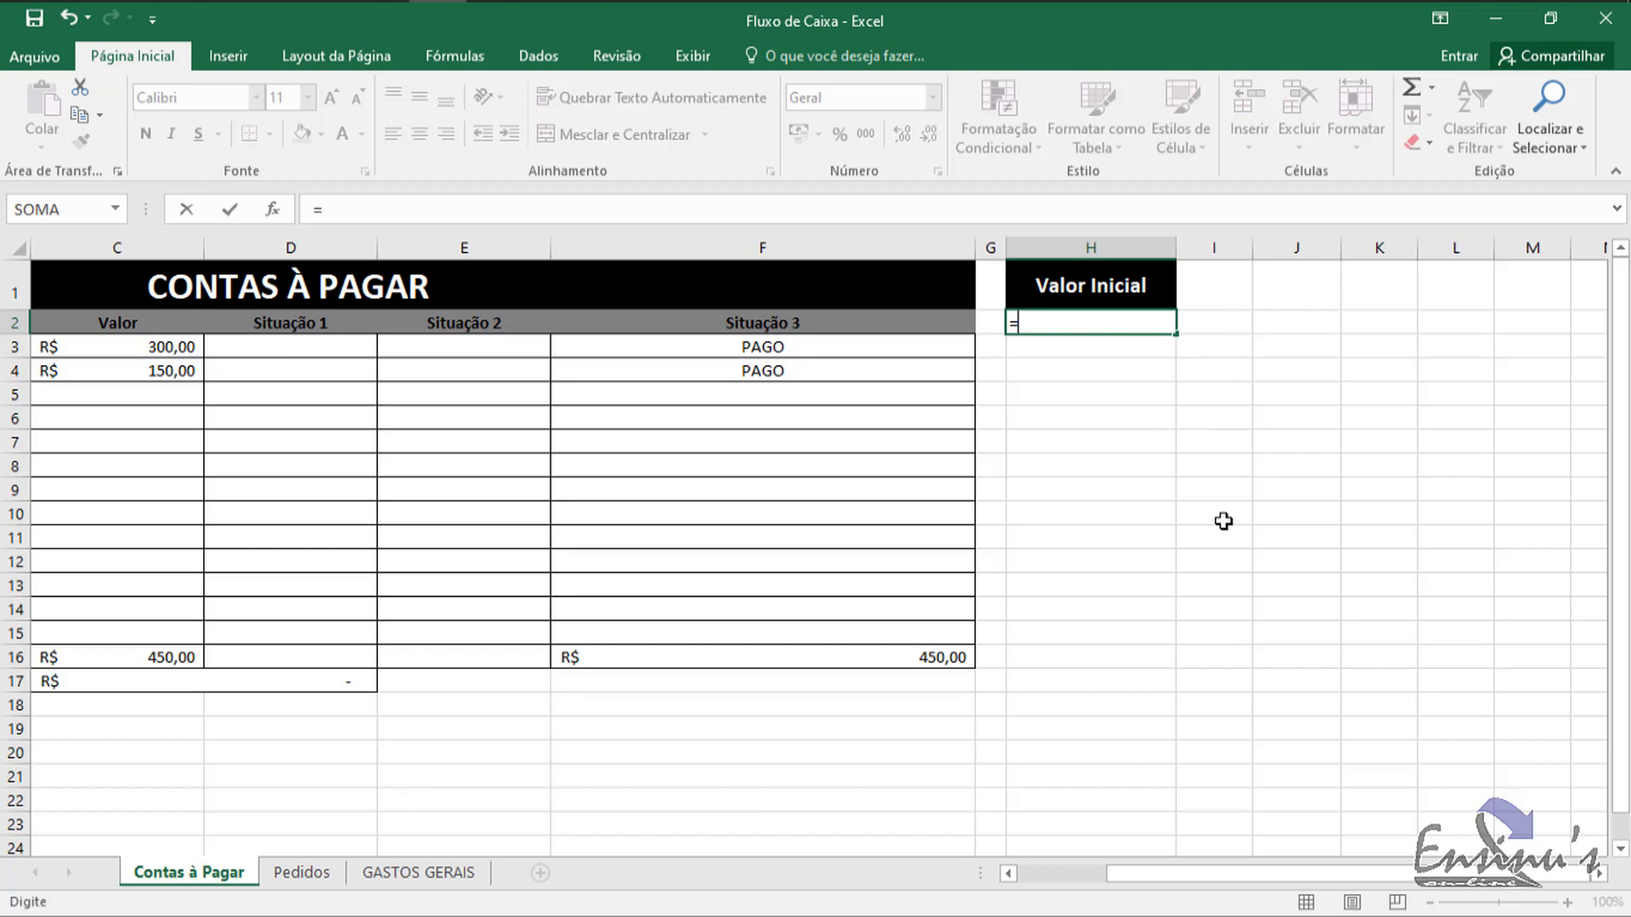
type("(")
left_click(1298, 293)
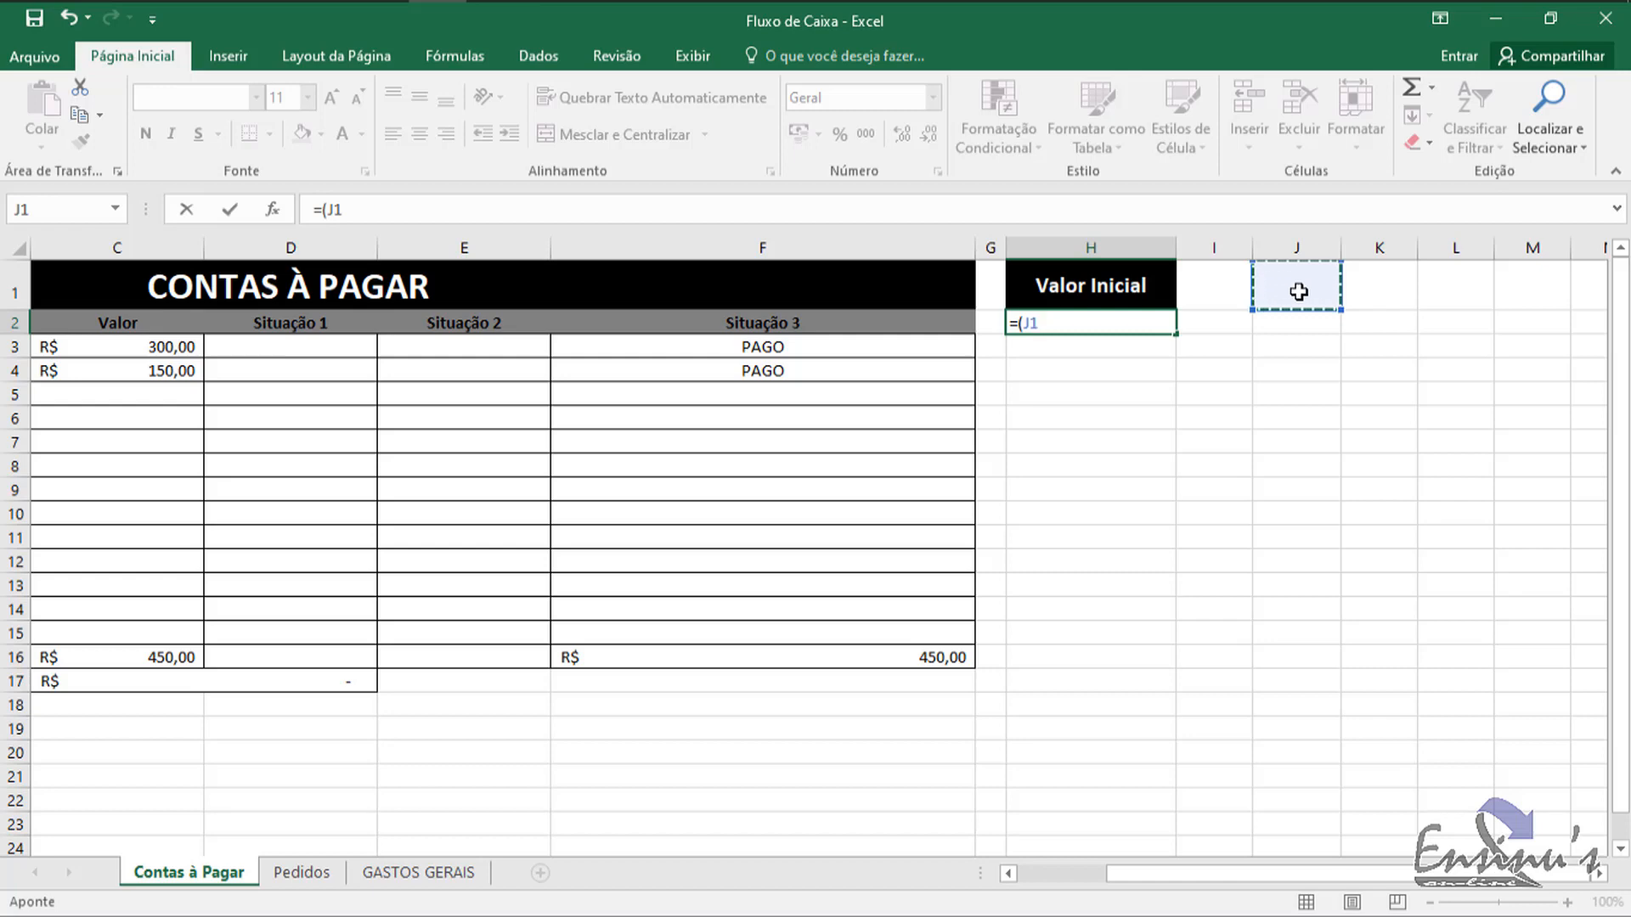
type("-")
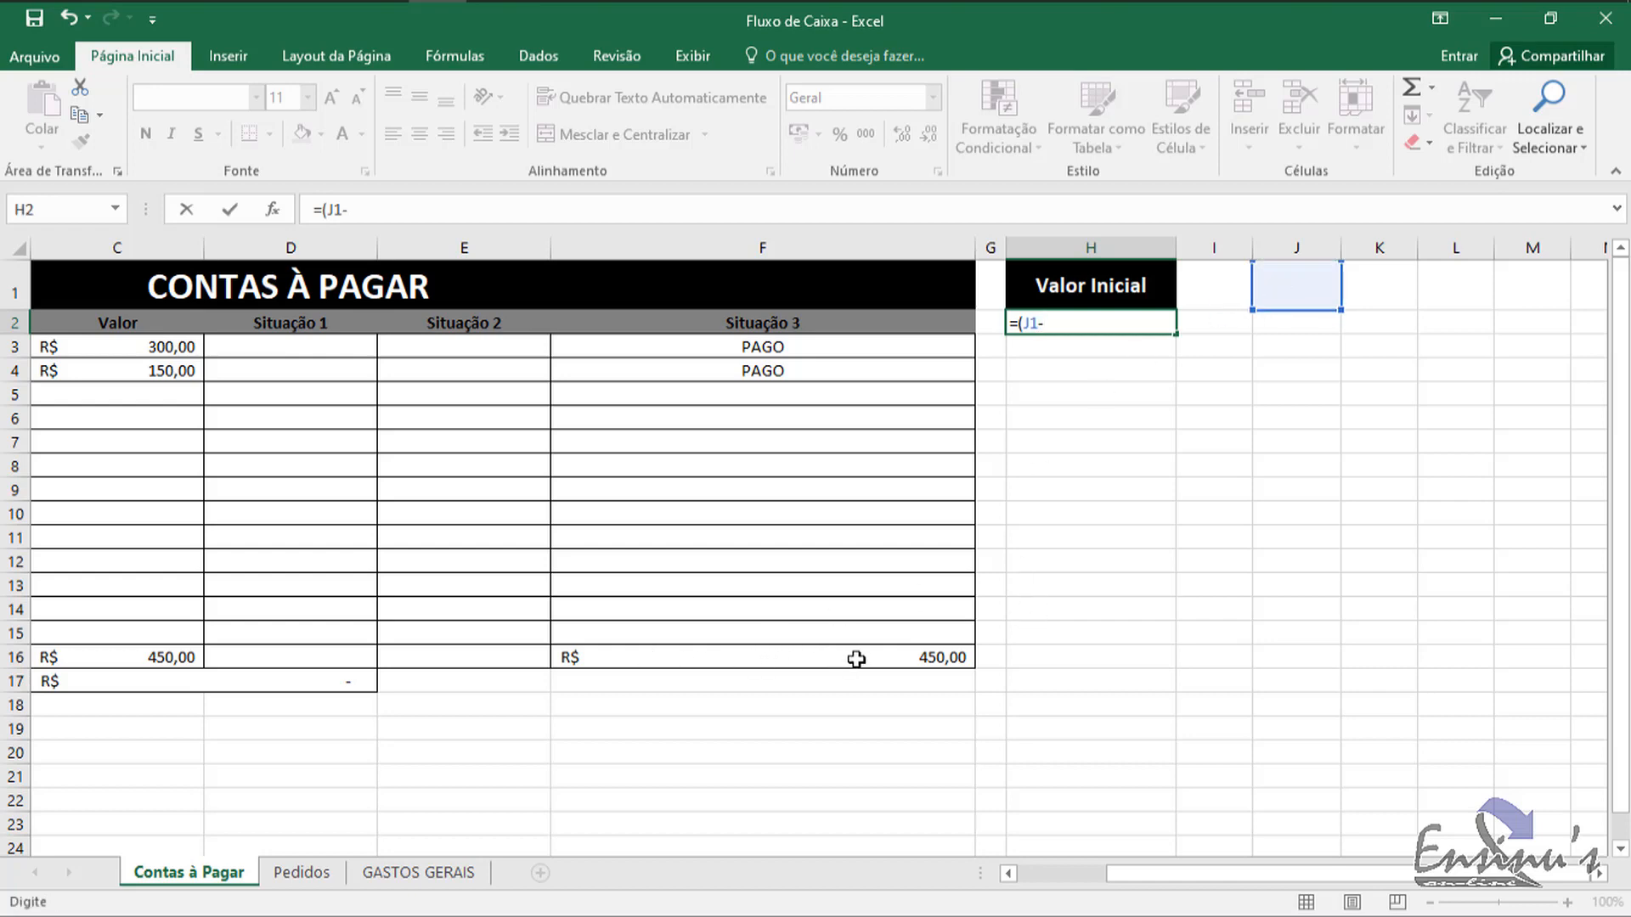
left_click(822, 659)
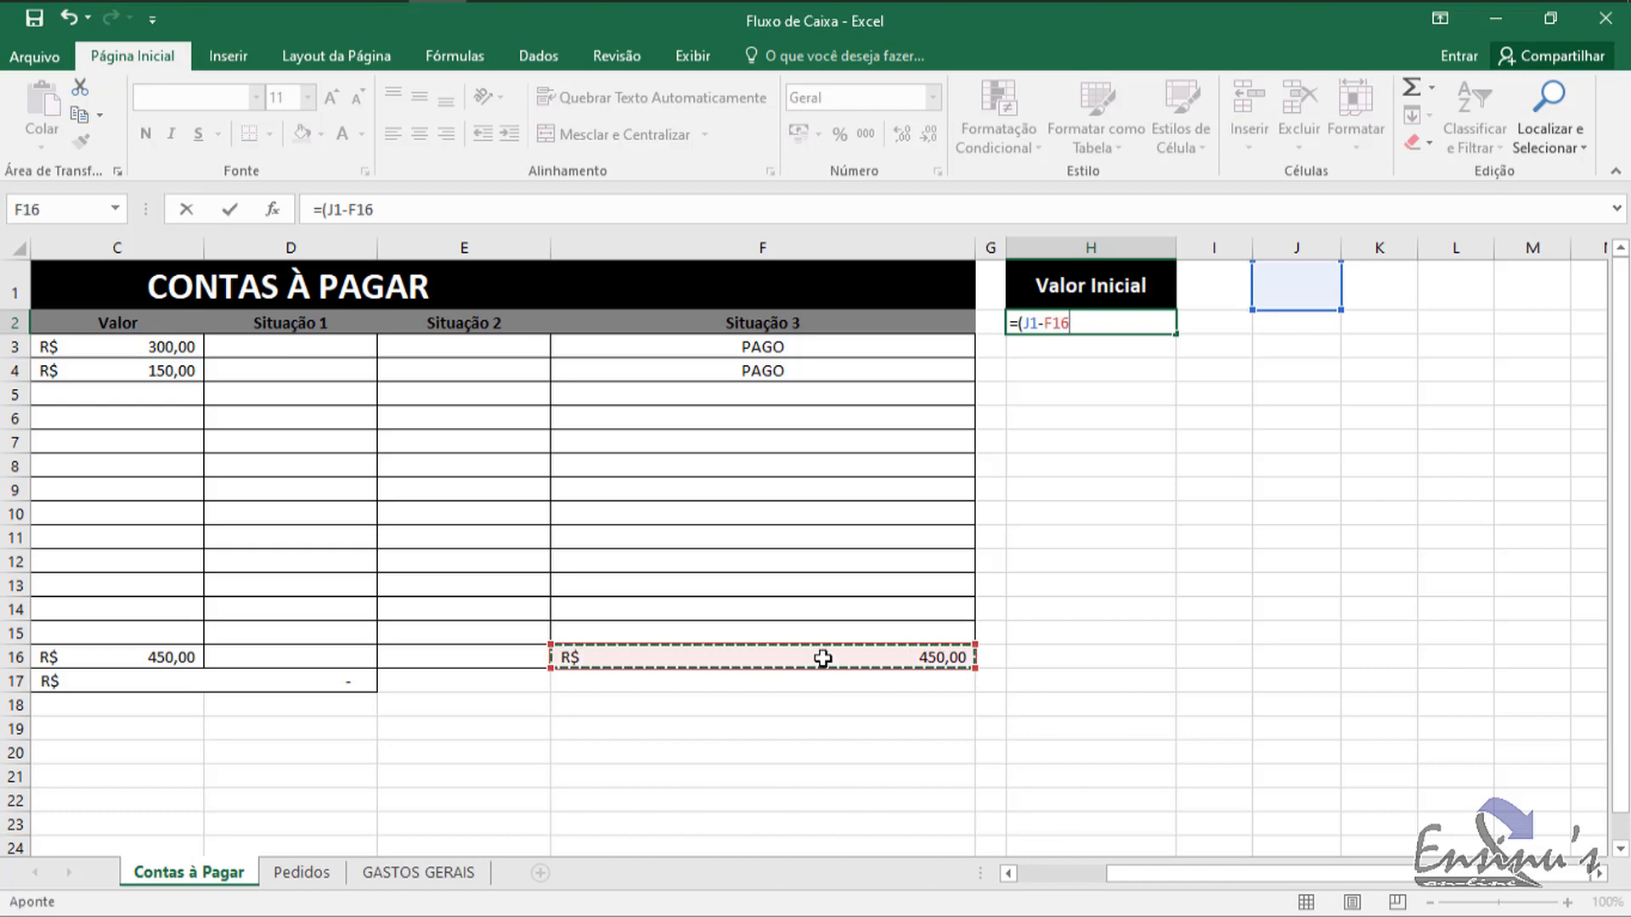
type(")-")
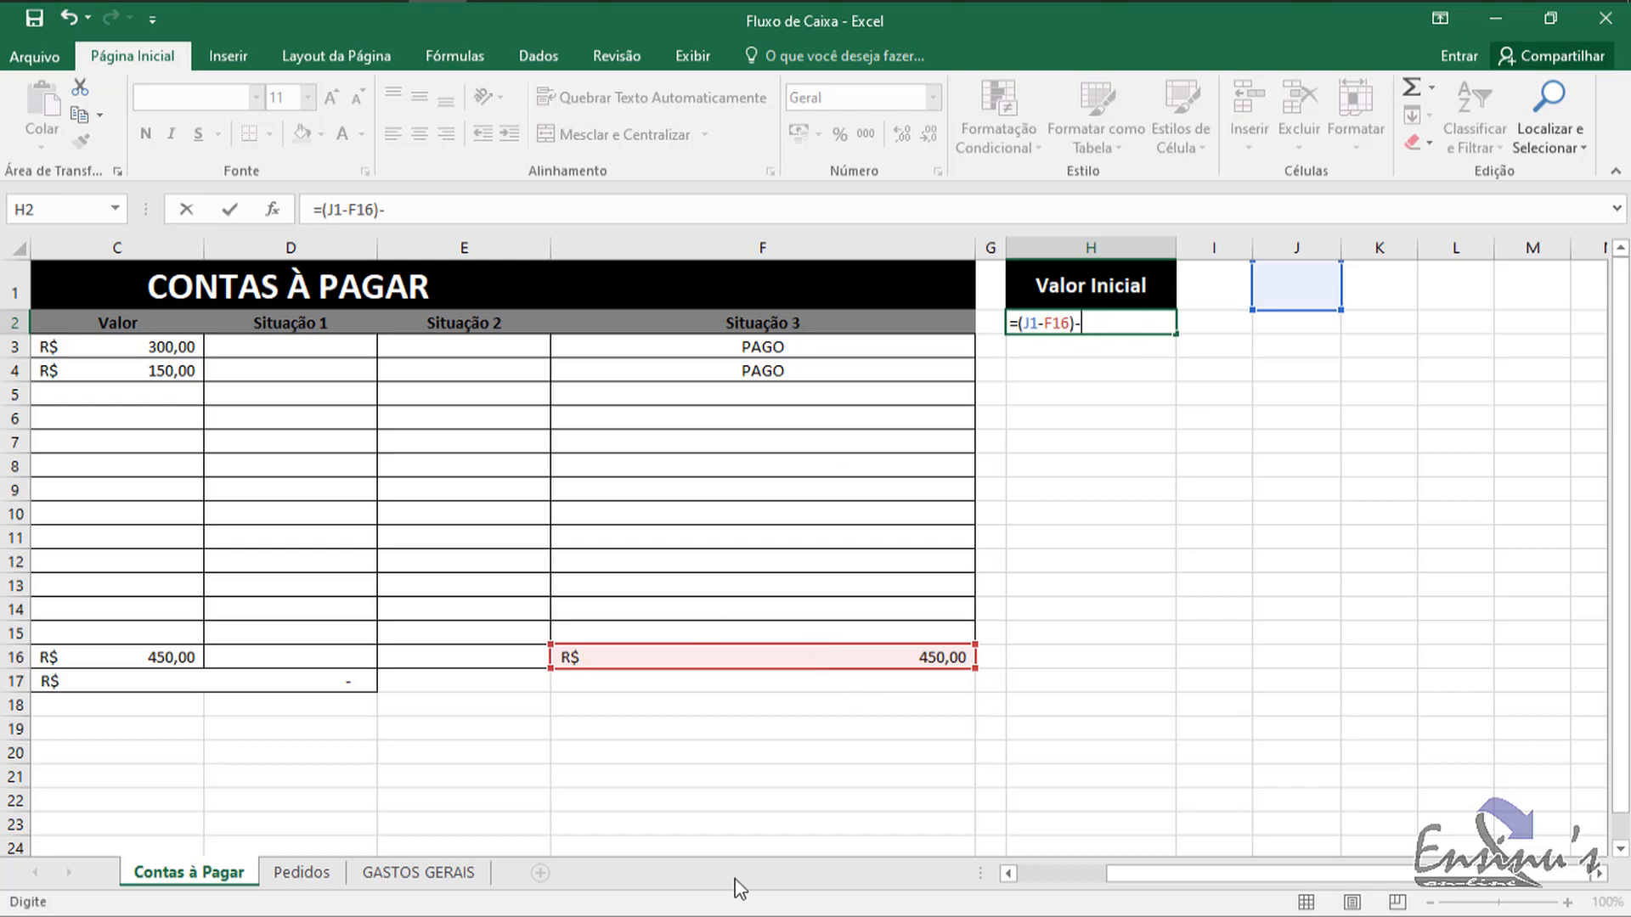
Step: Complete the H2 formula by subtracting CÁLCULO GERAL and adding the ENTRADAS EXTRAS total, as 'GASTOS GERAIS'!C18+'GASTOS GERAIS'!K16
left_click(422, 875)
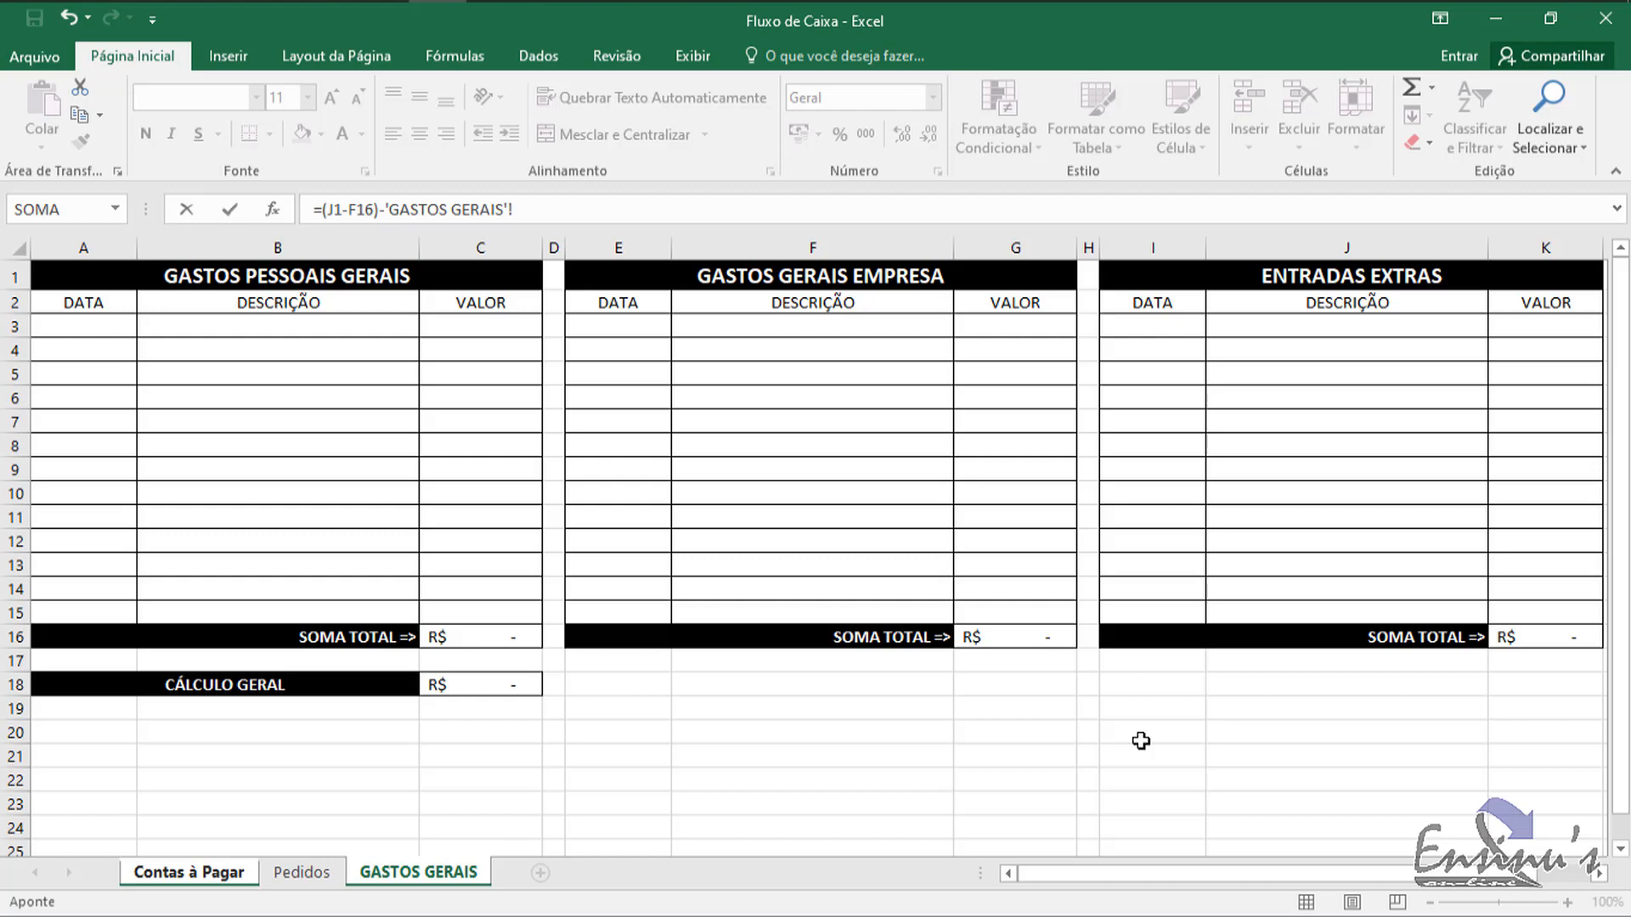
left_click(479, 685)
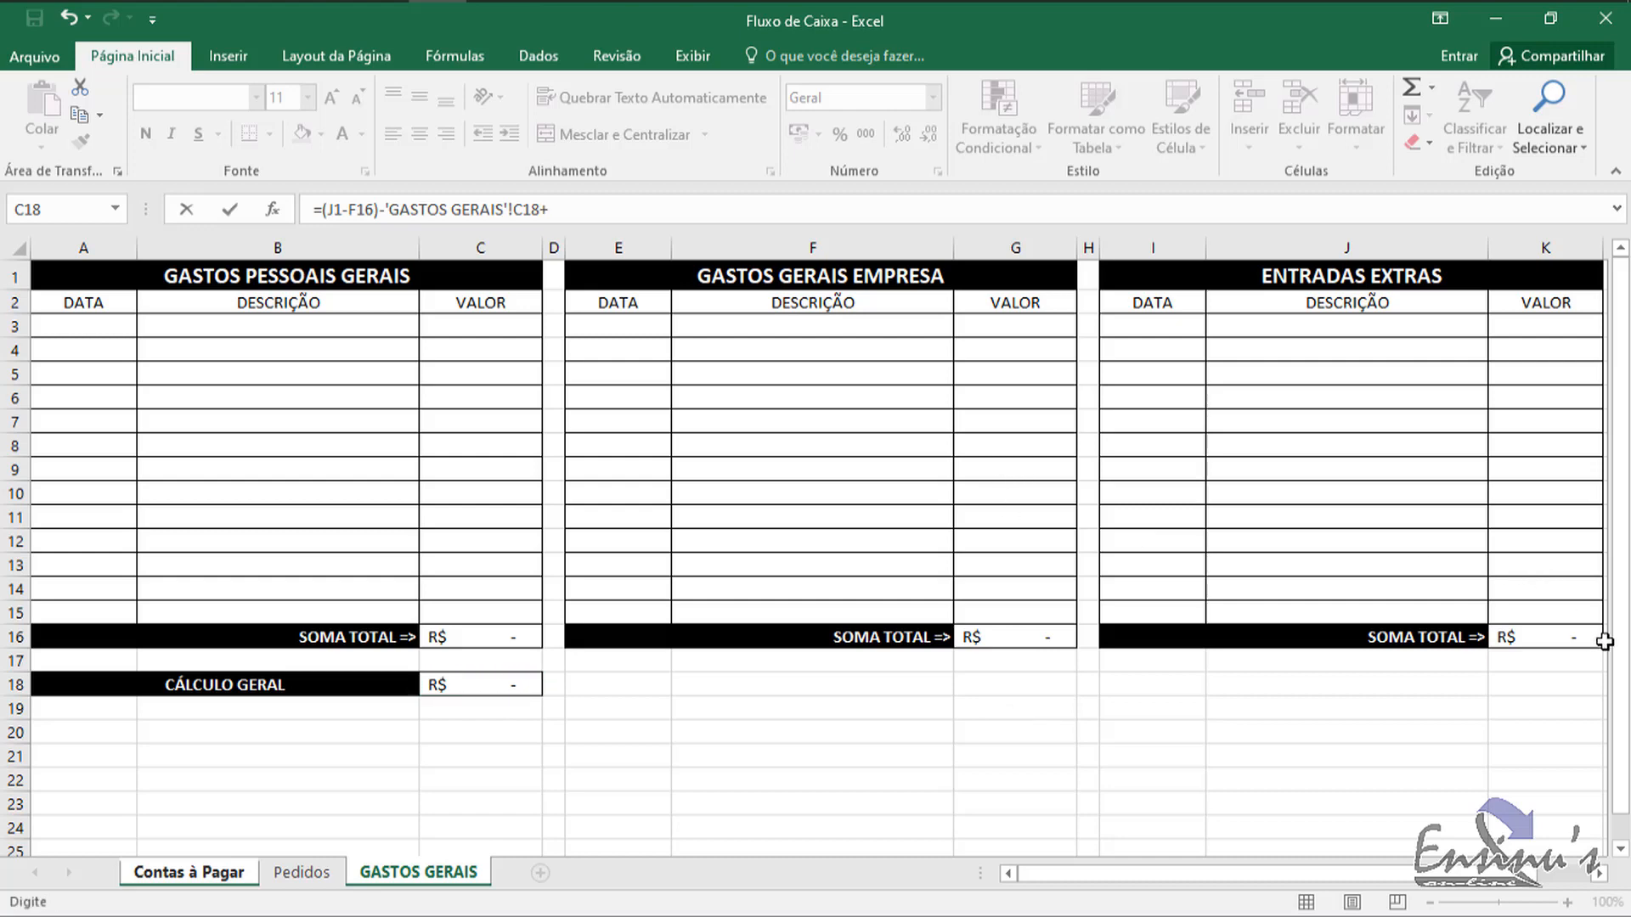
left_click(1555, 638)
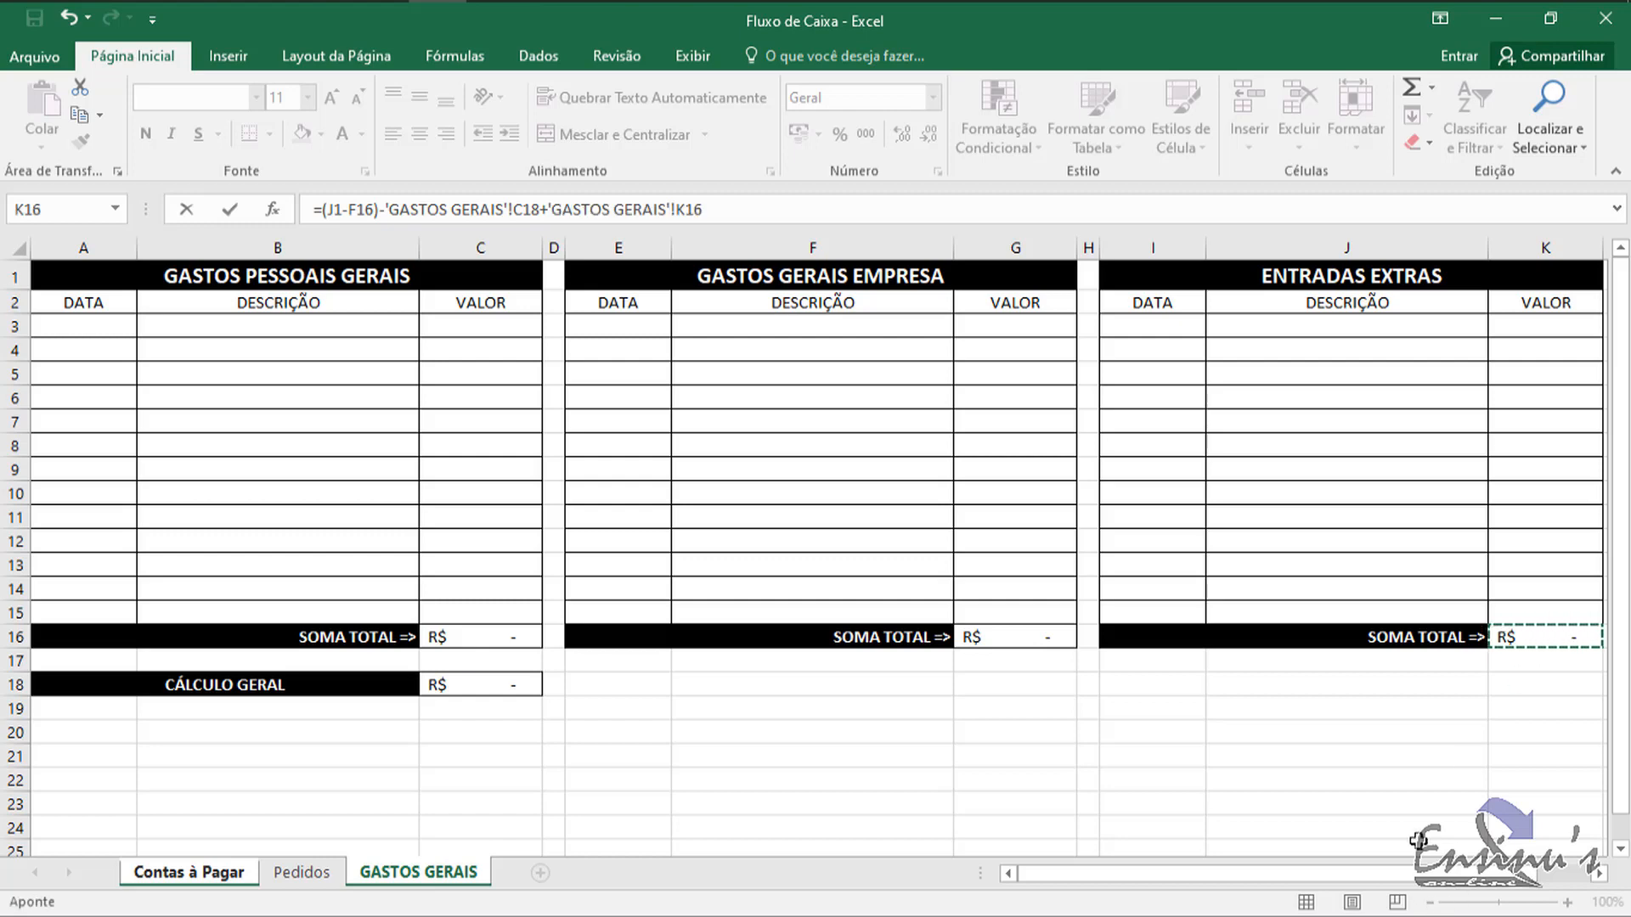
key("Return")
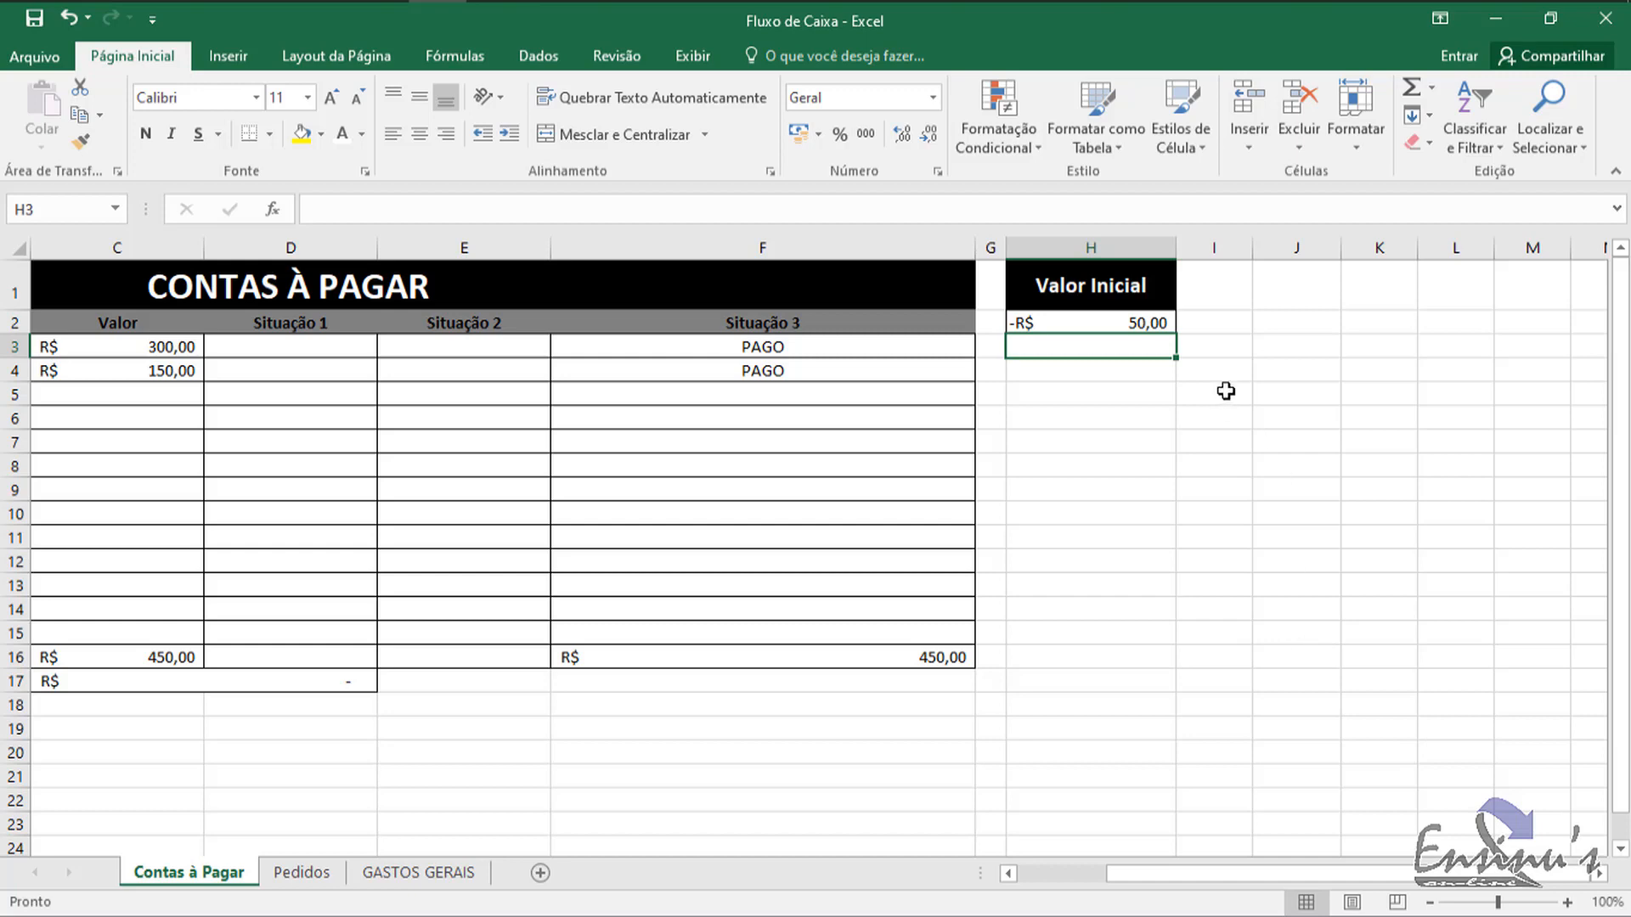
left_click(1143, 328)
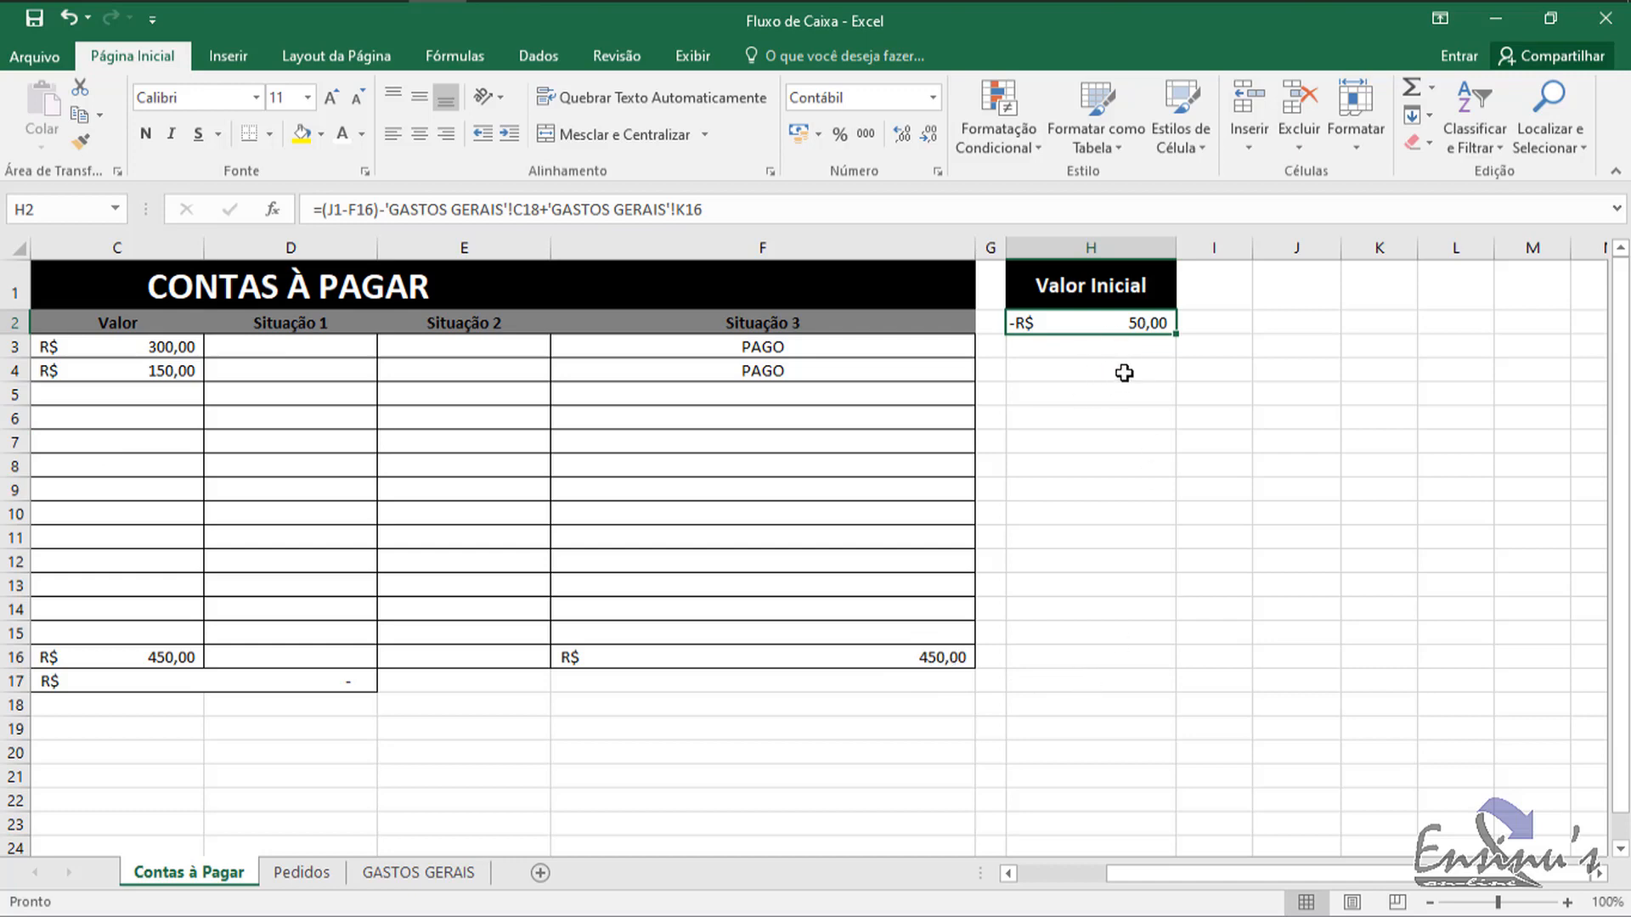
Step: On the GASTOS GERAIS sheet, enter 50, 70 and 30 as GASTOS PESSOAIS GERAIS values in C3:C5
left_click(427, 875)
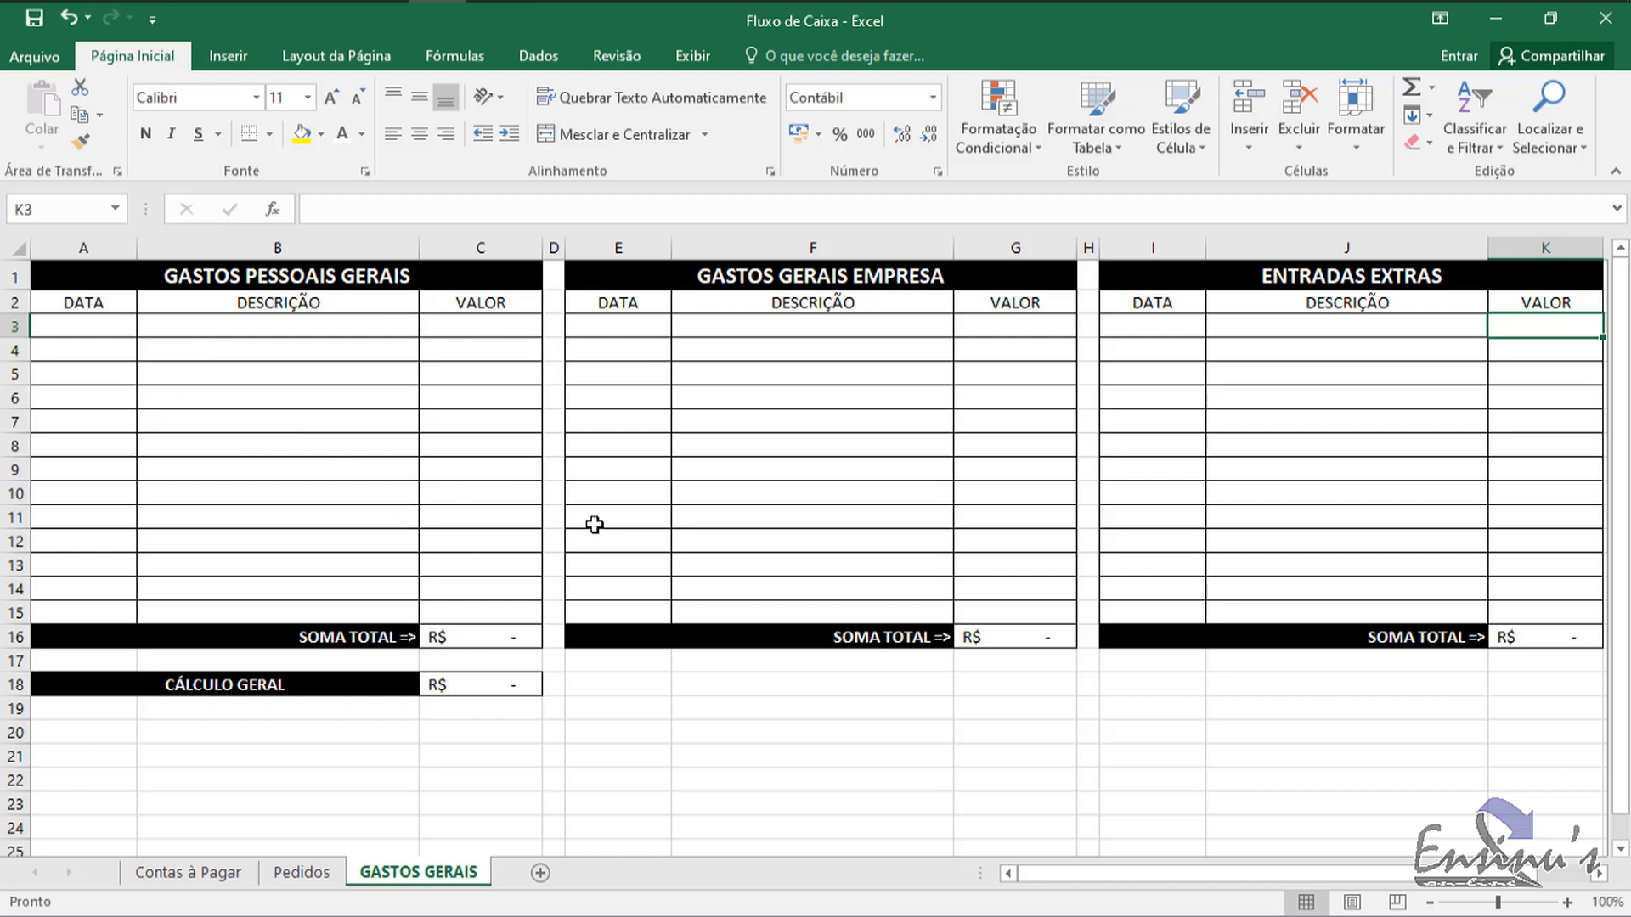
left_click(508, 326)
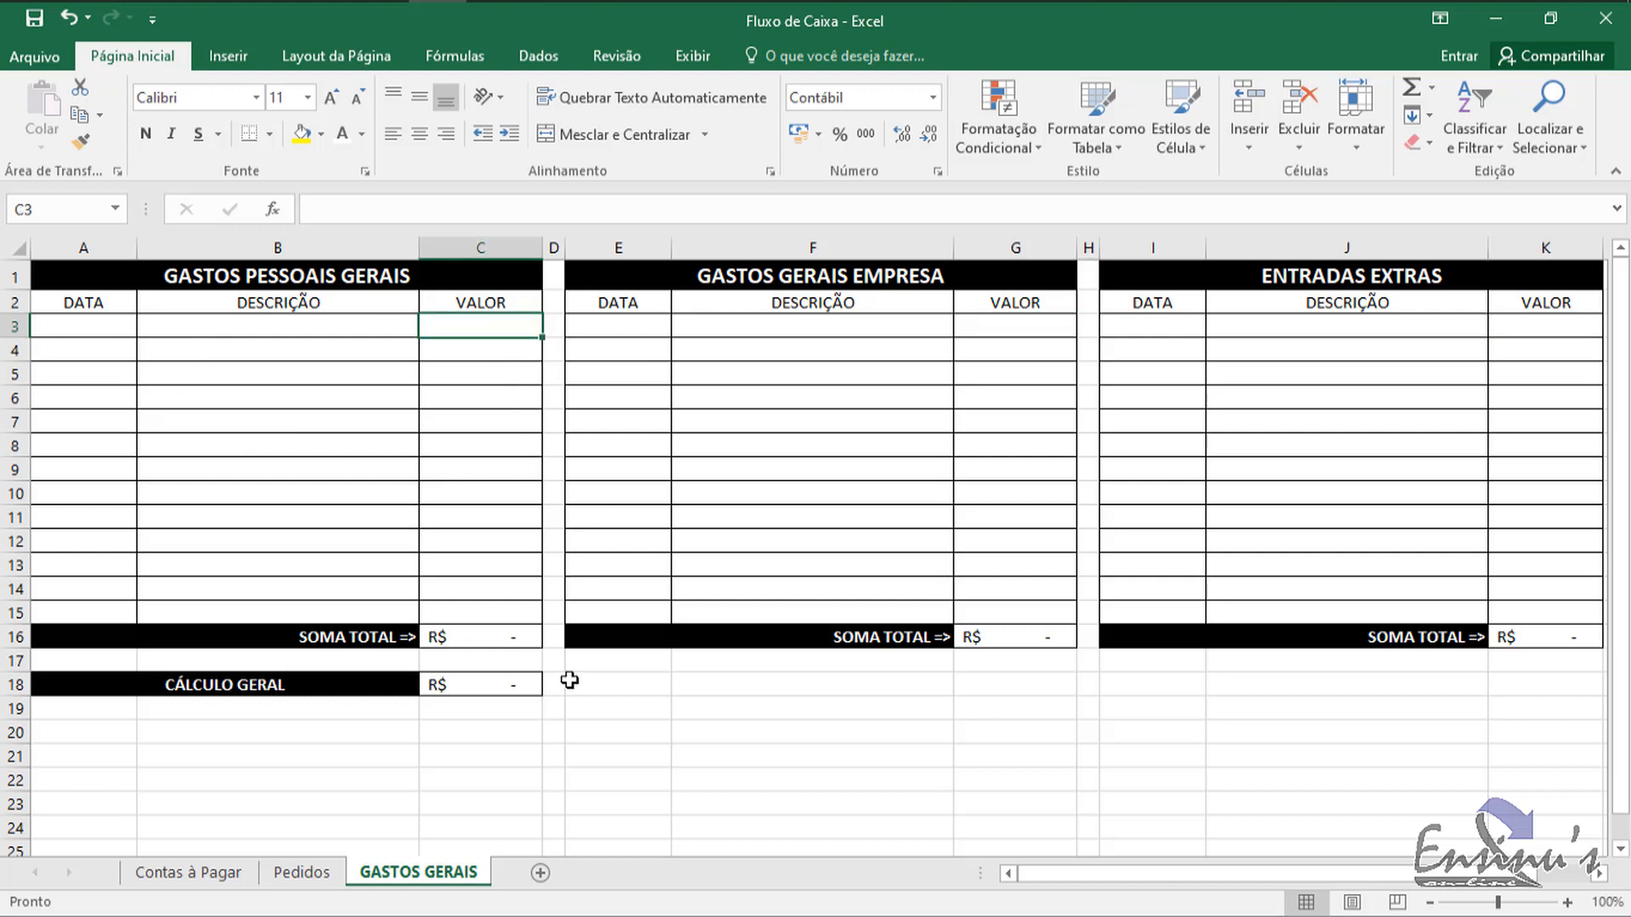
type("50")
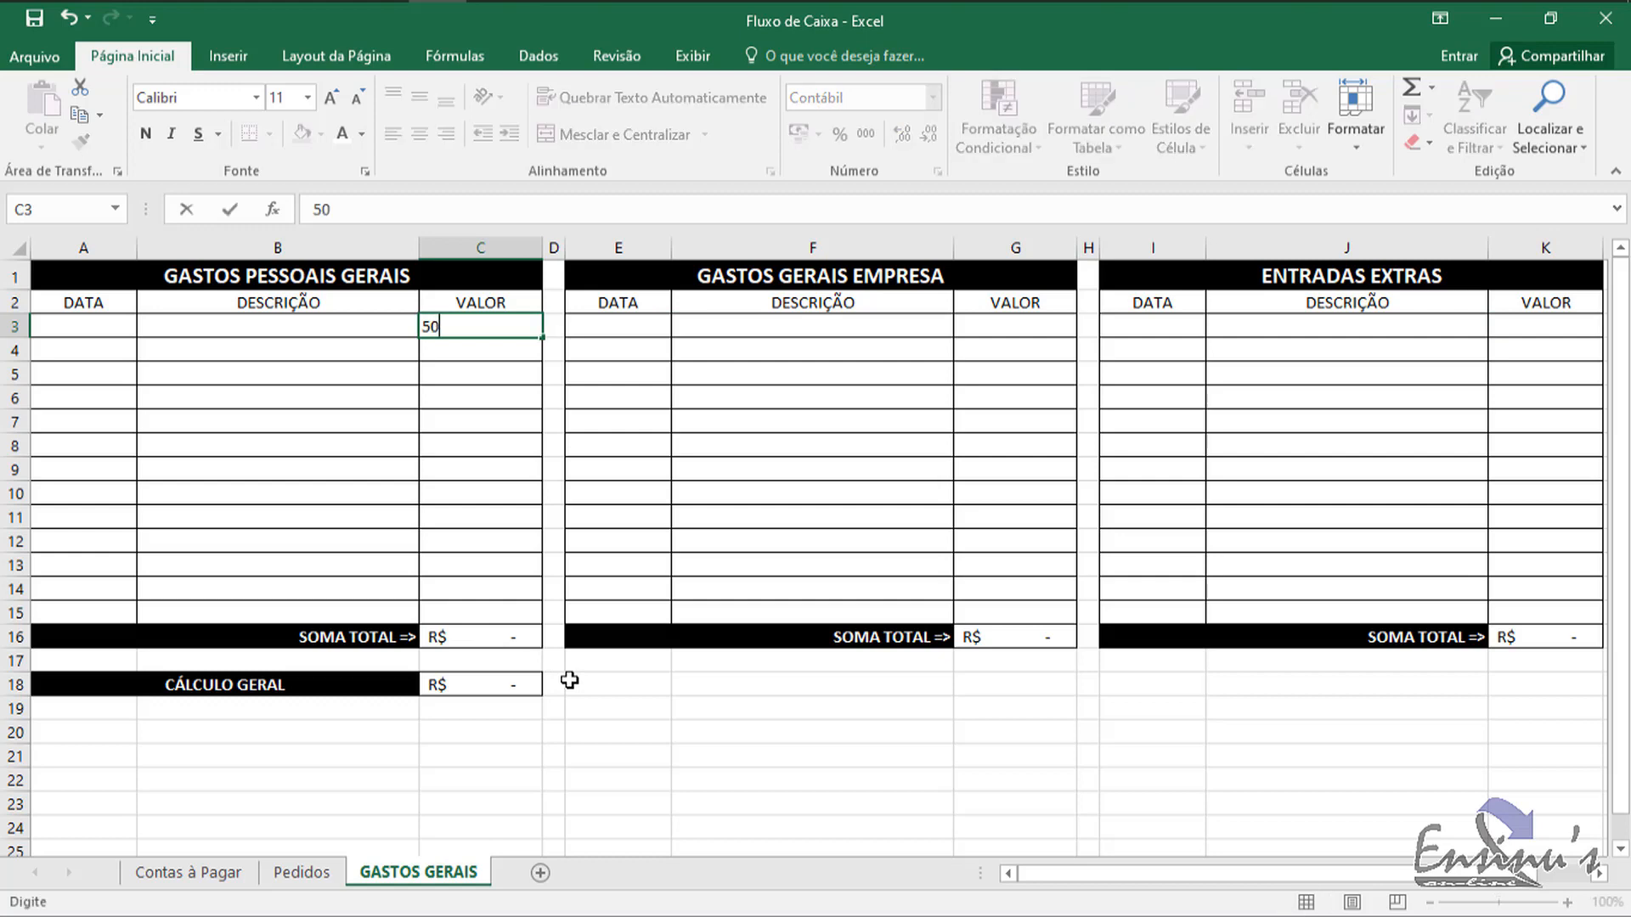
key("Return")
type("70")
key("Return")
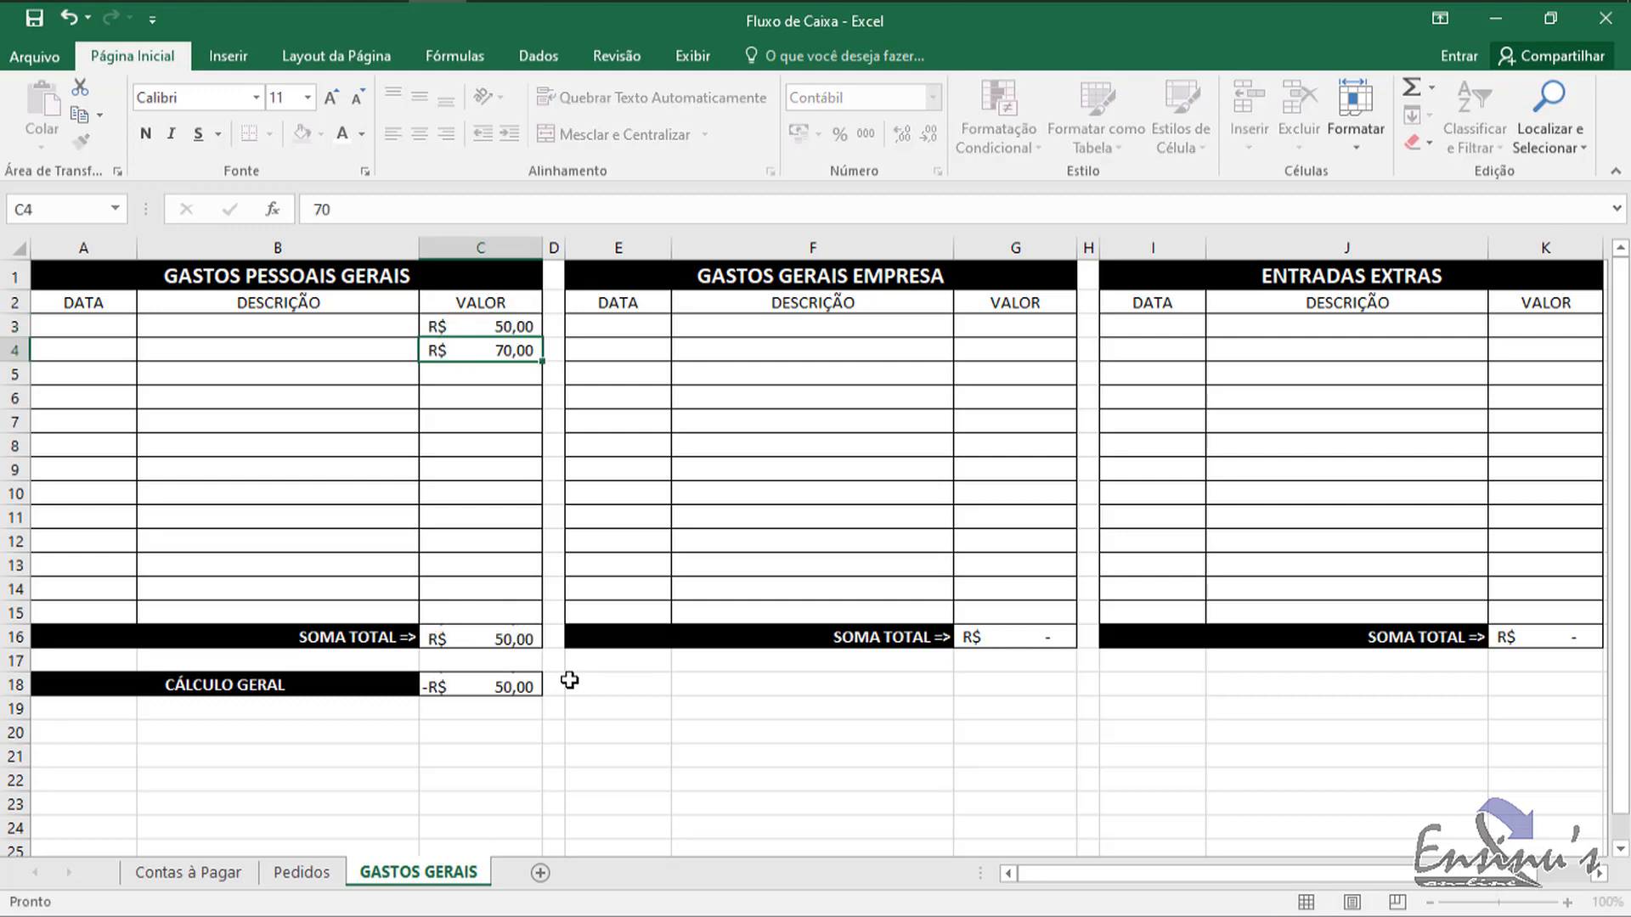
type("30")
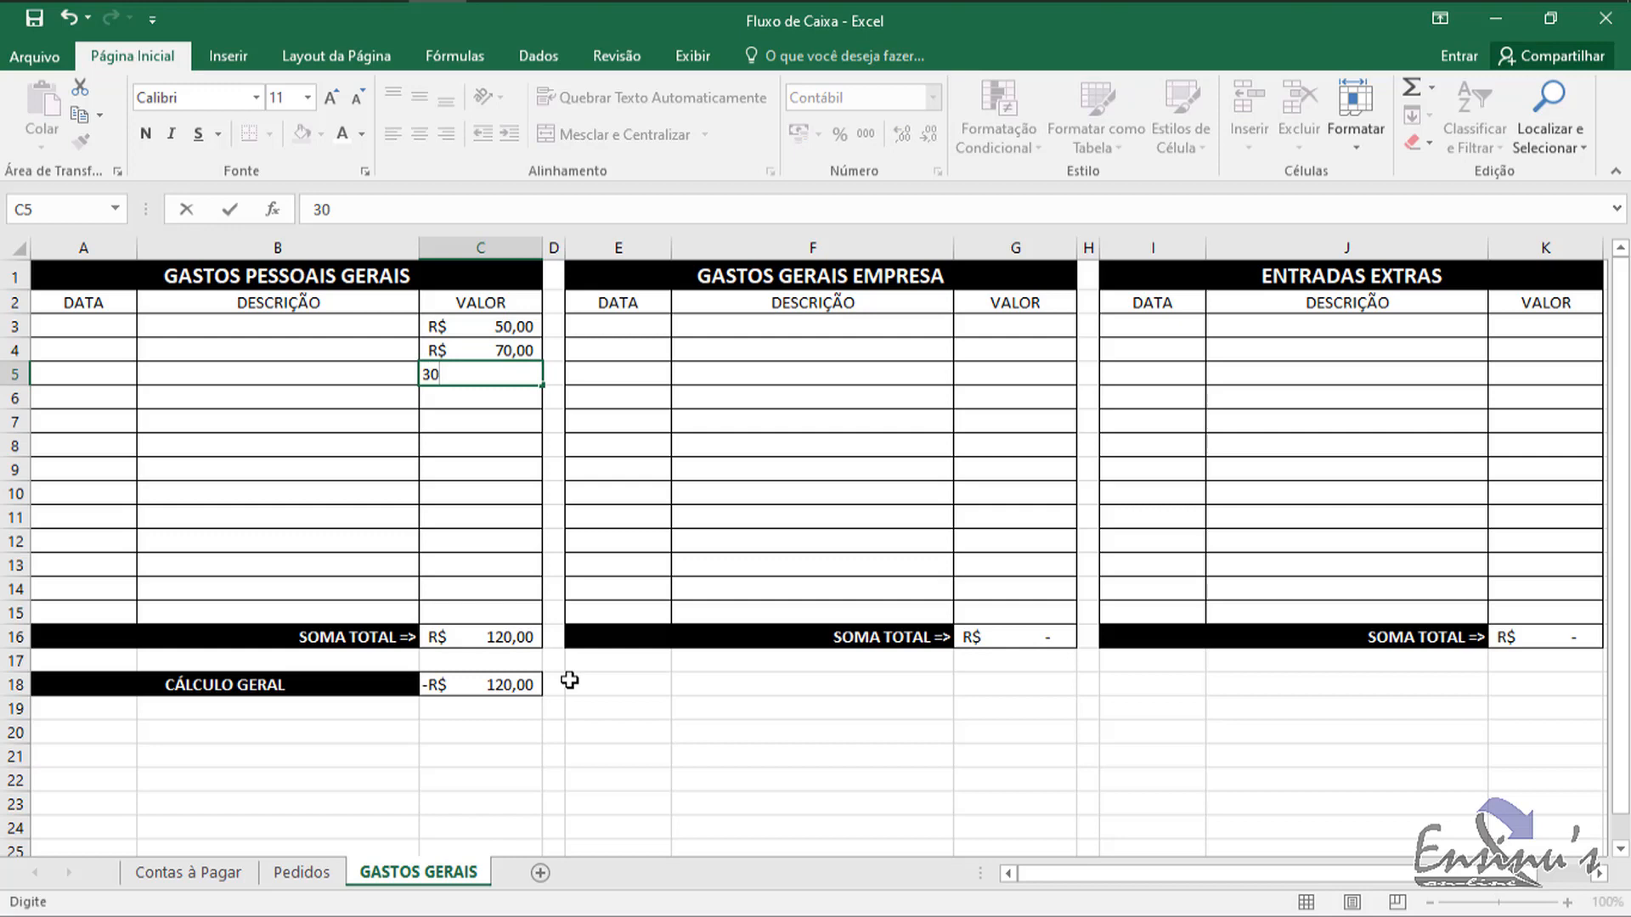
key("Return")
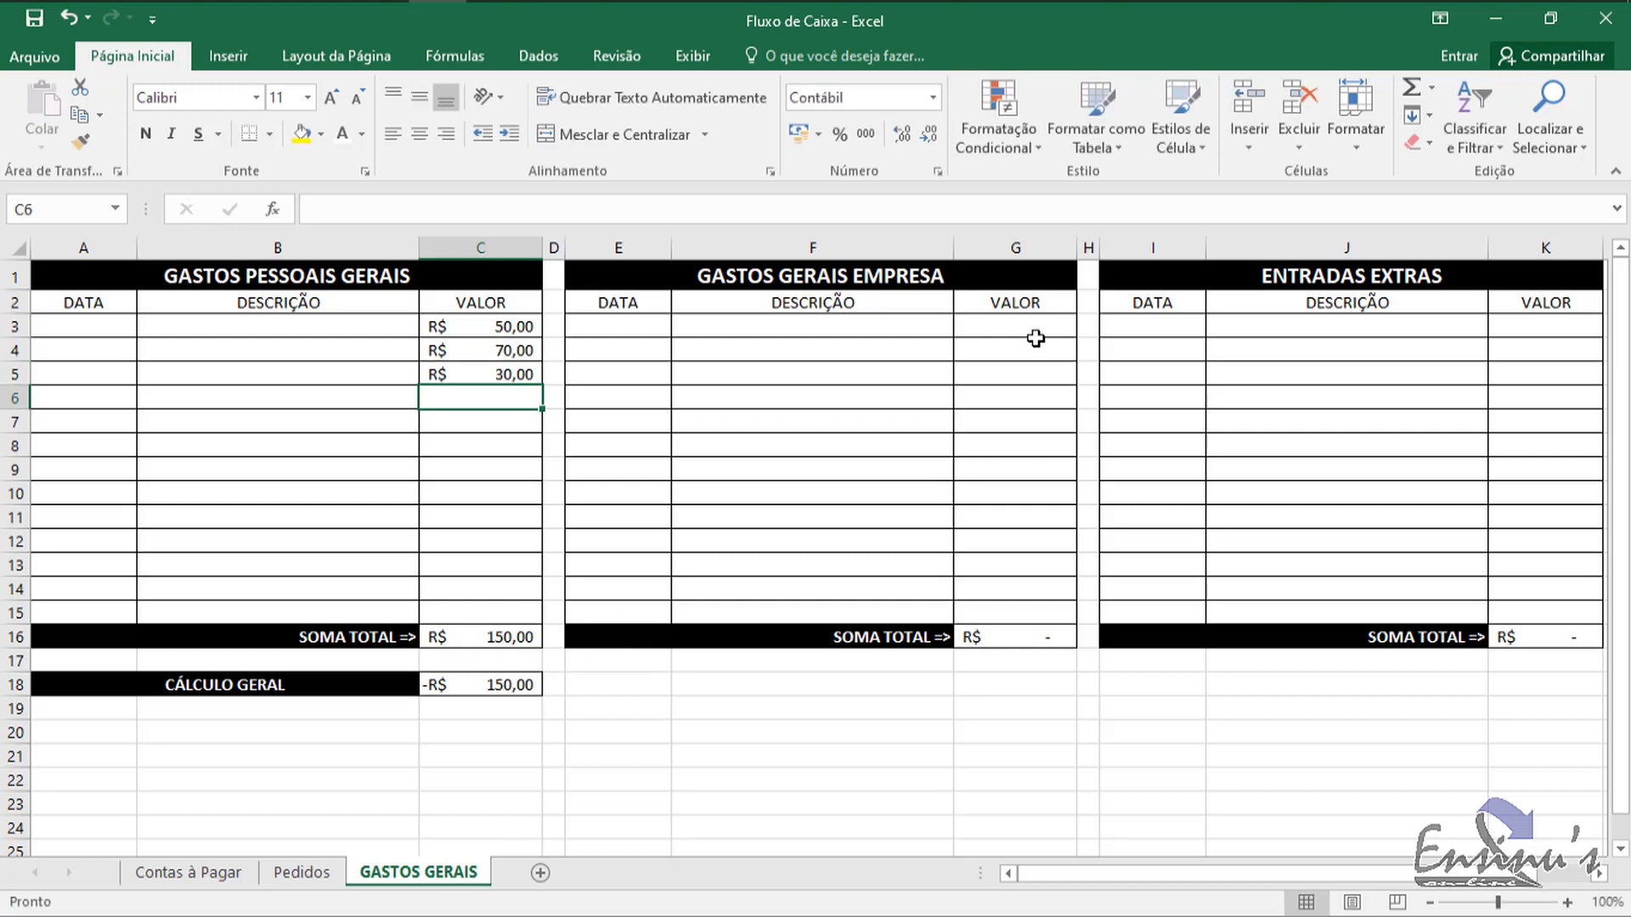
Step: Enter 100, 200 and 700 as GASTOS GERAIS EMPRESA values in G3:G5
left_click(992, 323)
type("100")
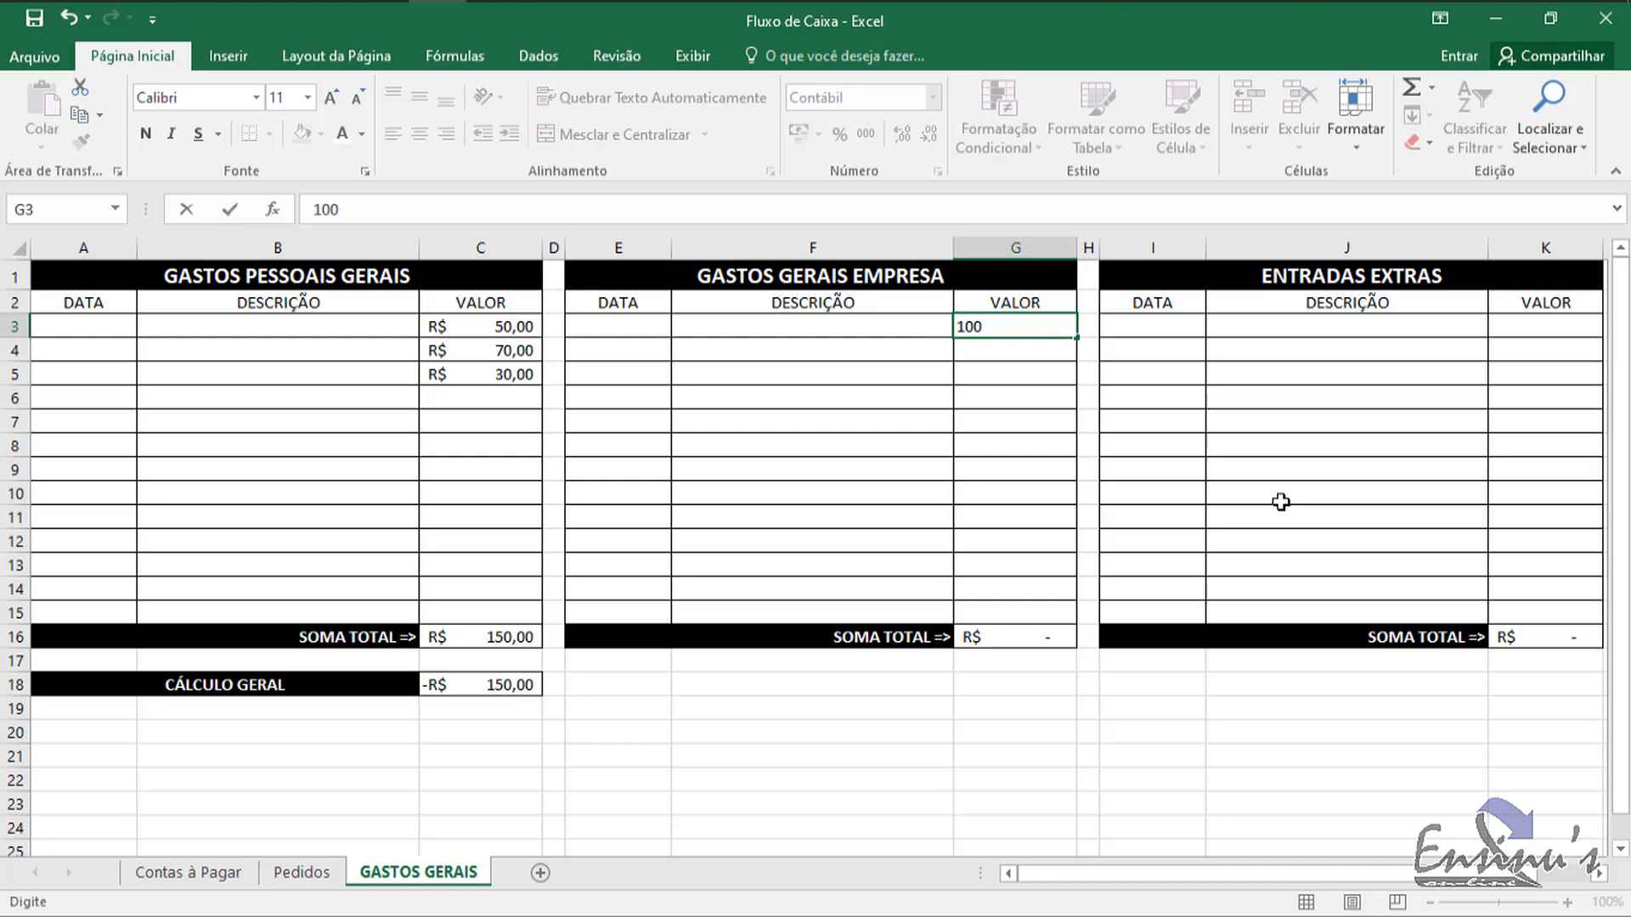
key("Return")
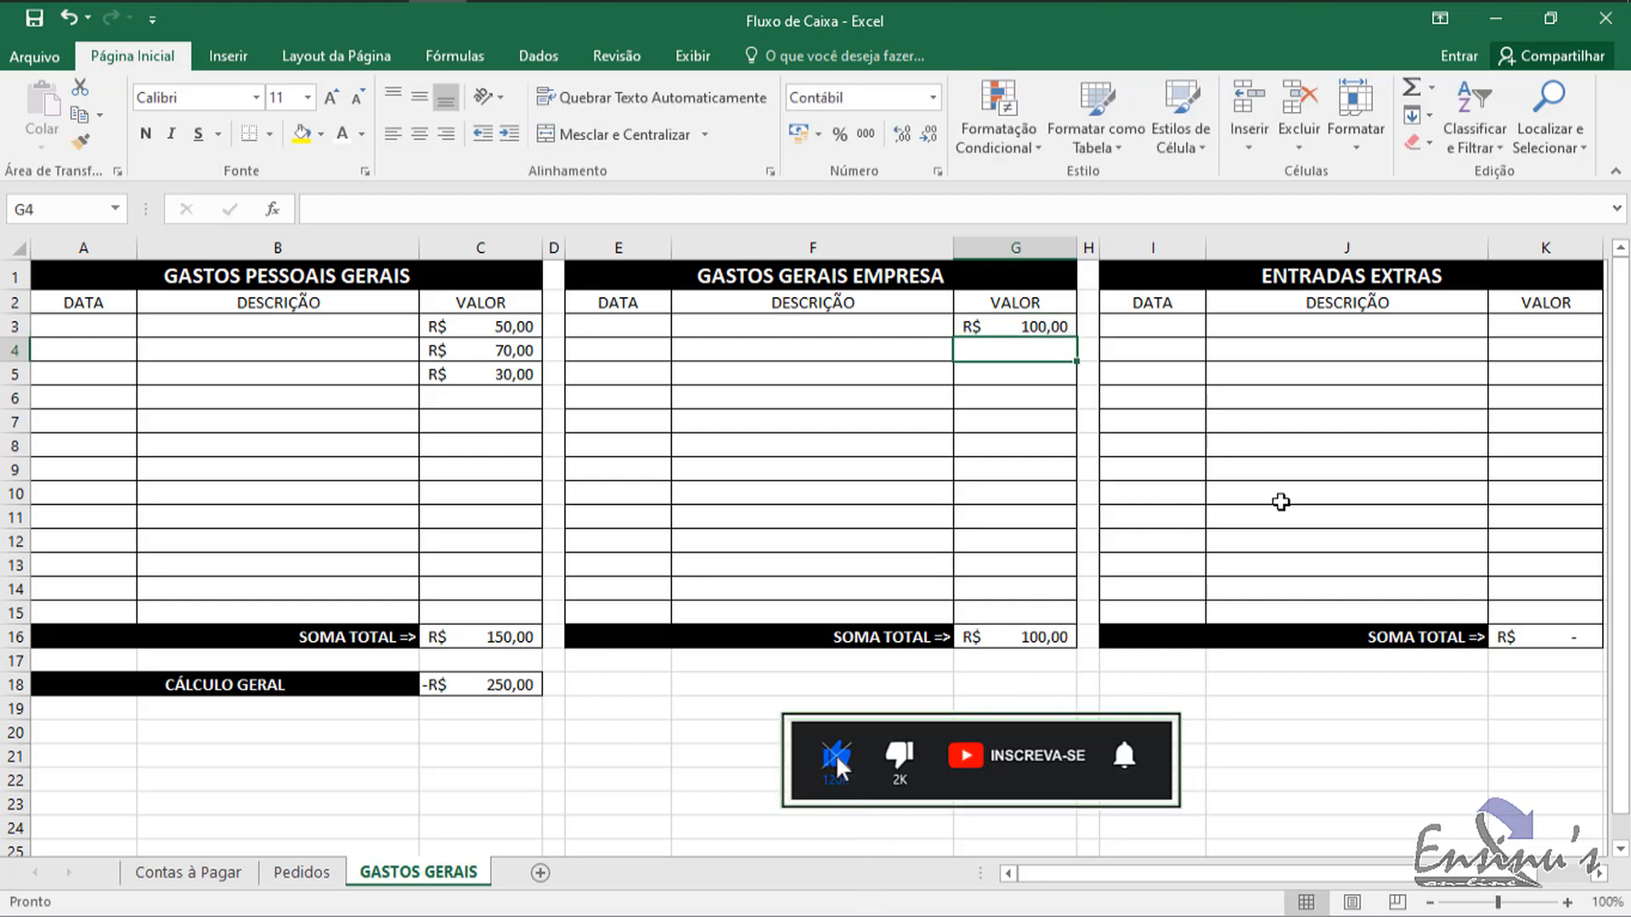
type("200")
key("Return")
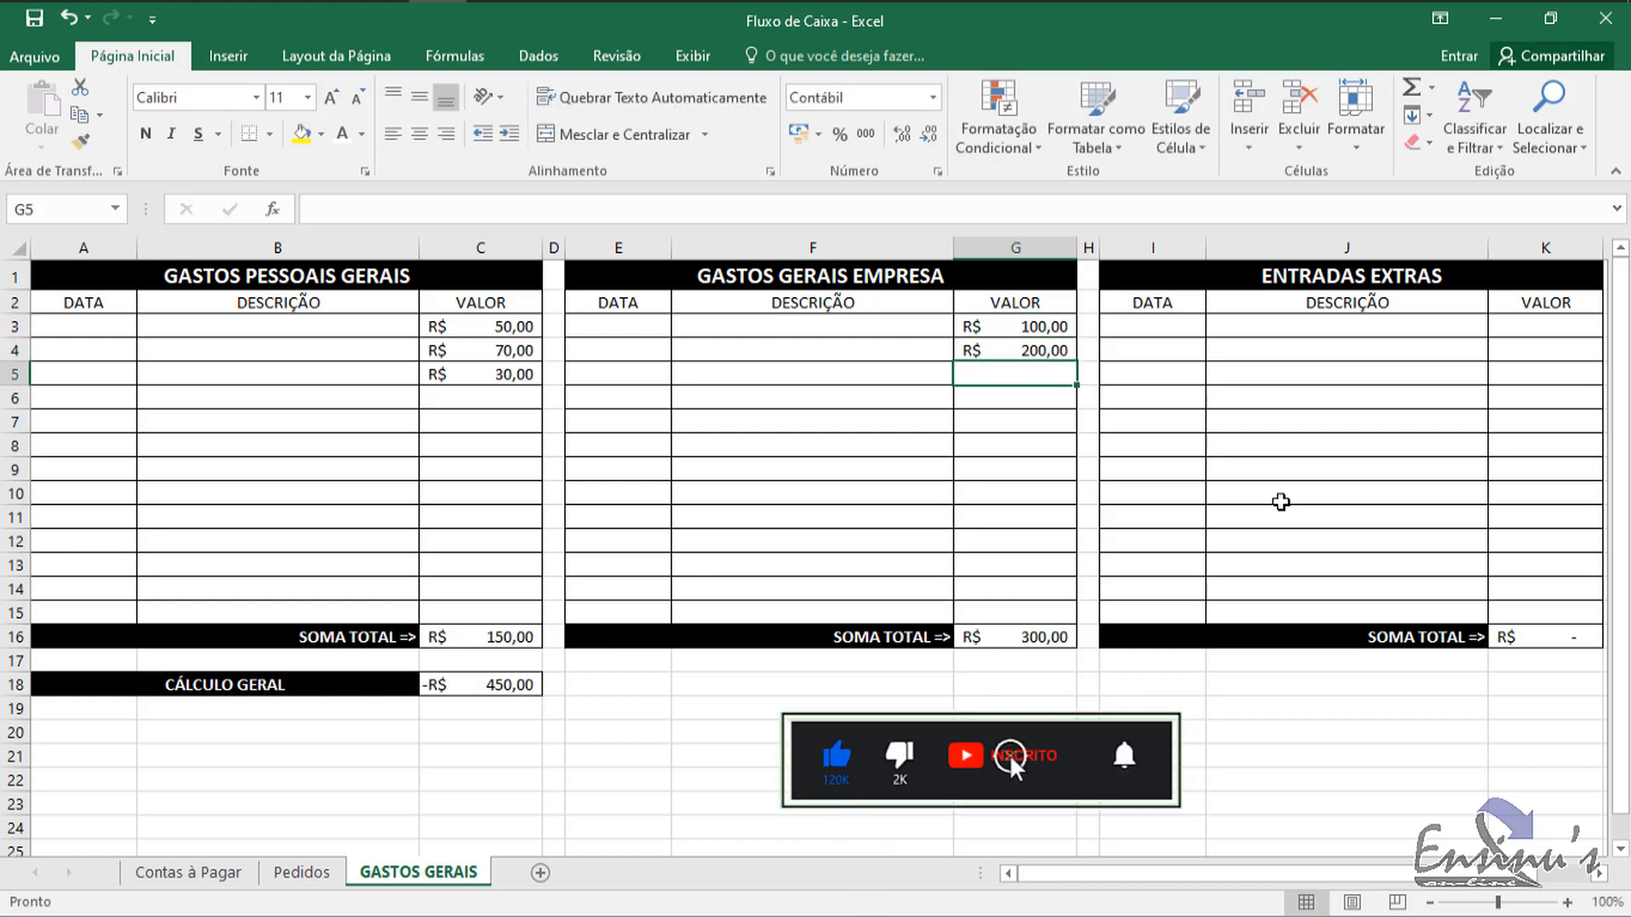
type("700")
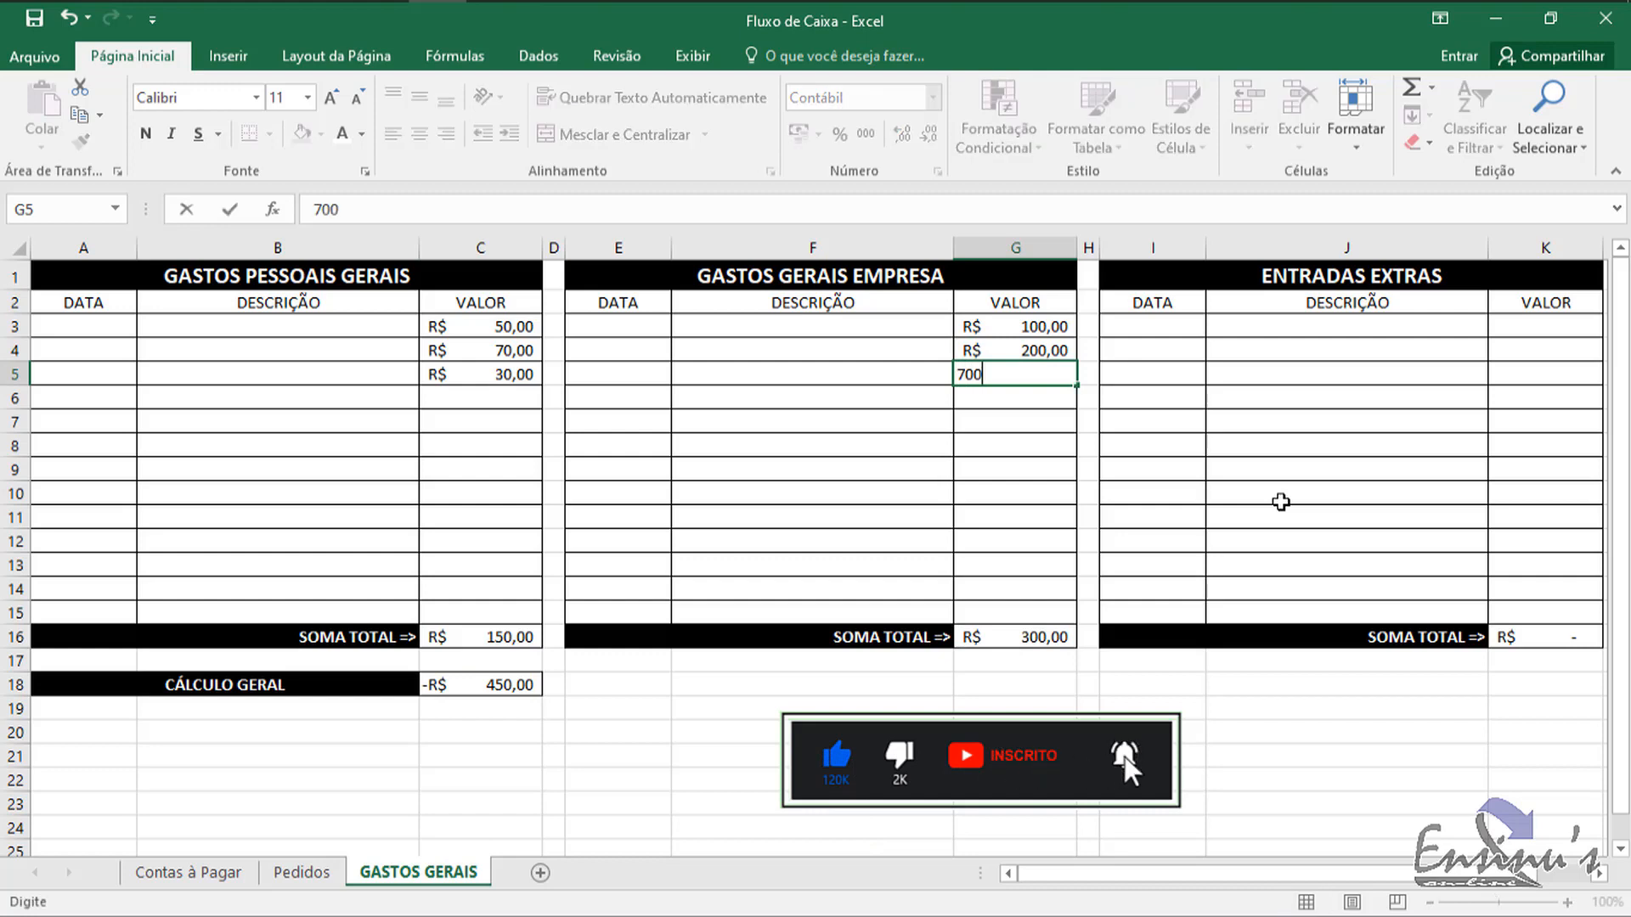
key("Return")
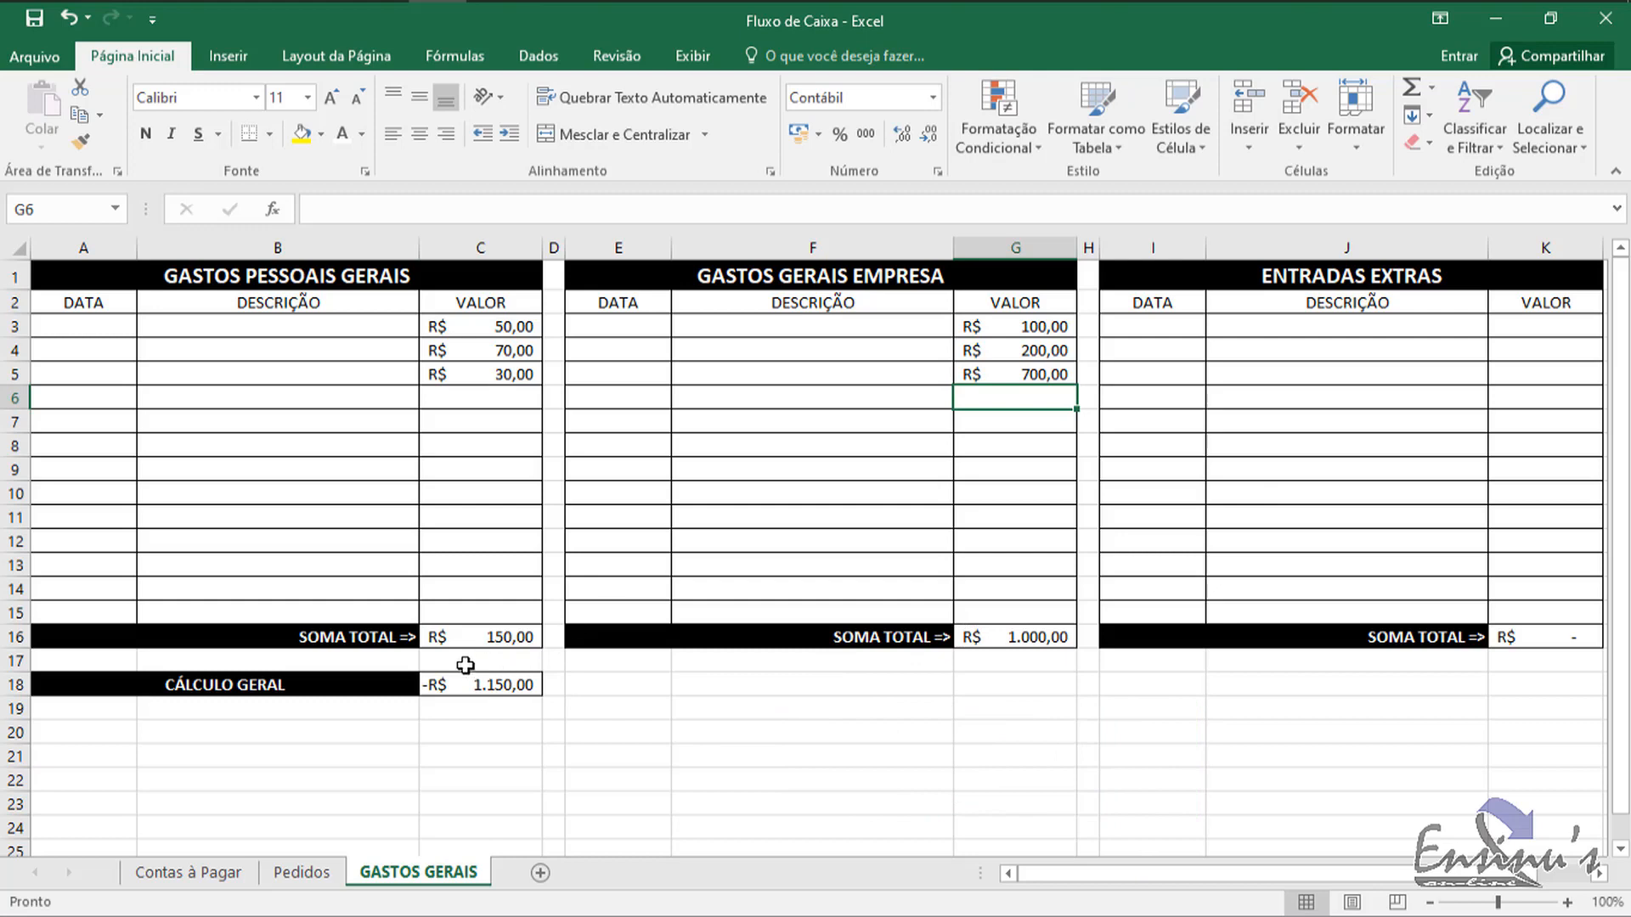
Step: Enter 3000 as the first ENTRADAS EXTRAS value in K3
left_click(1563, 327)
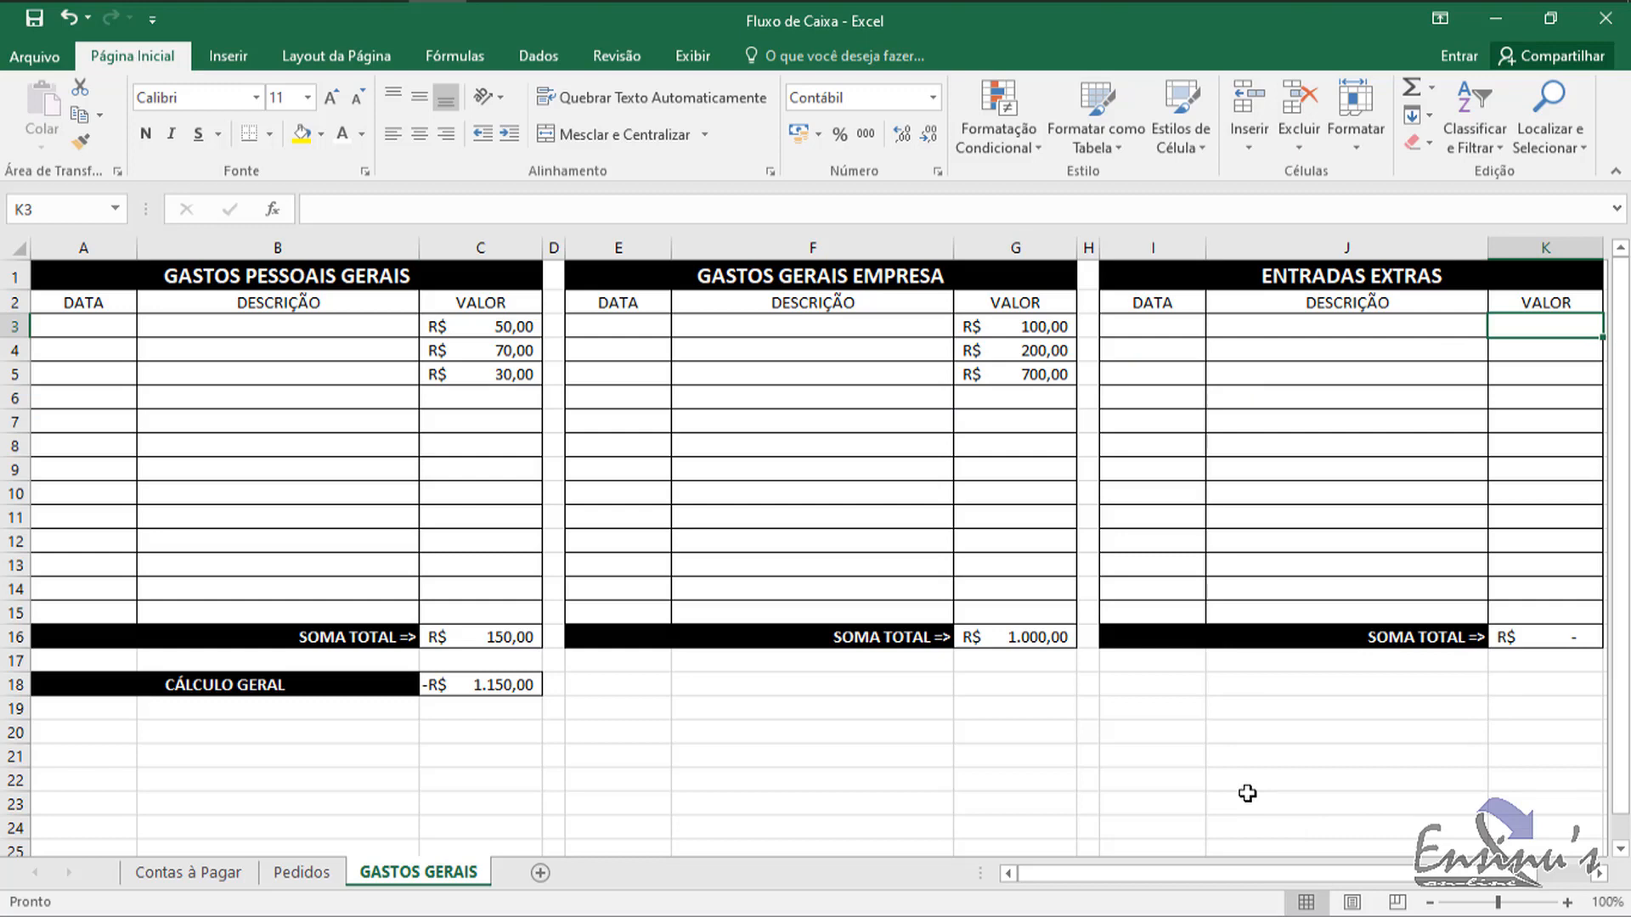
type("3000")
key("Return")
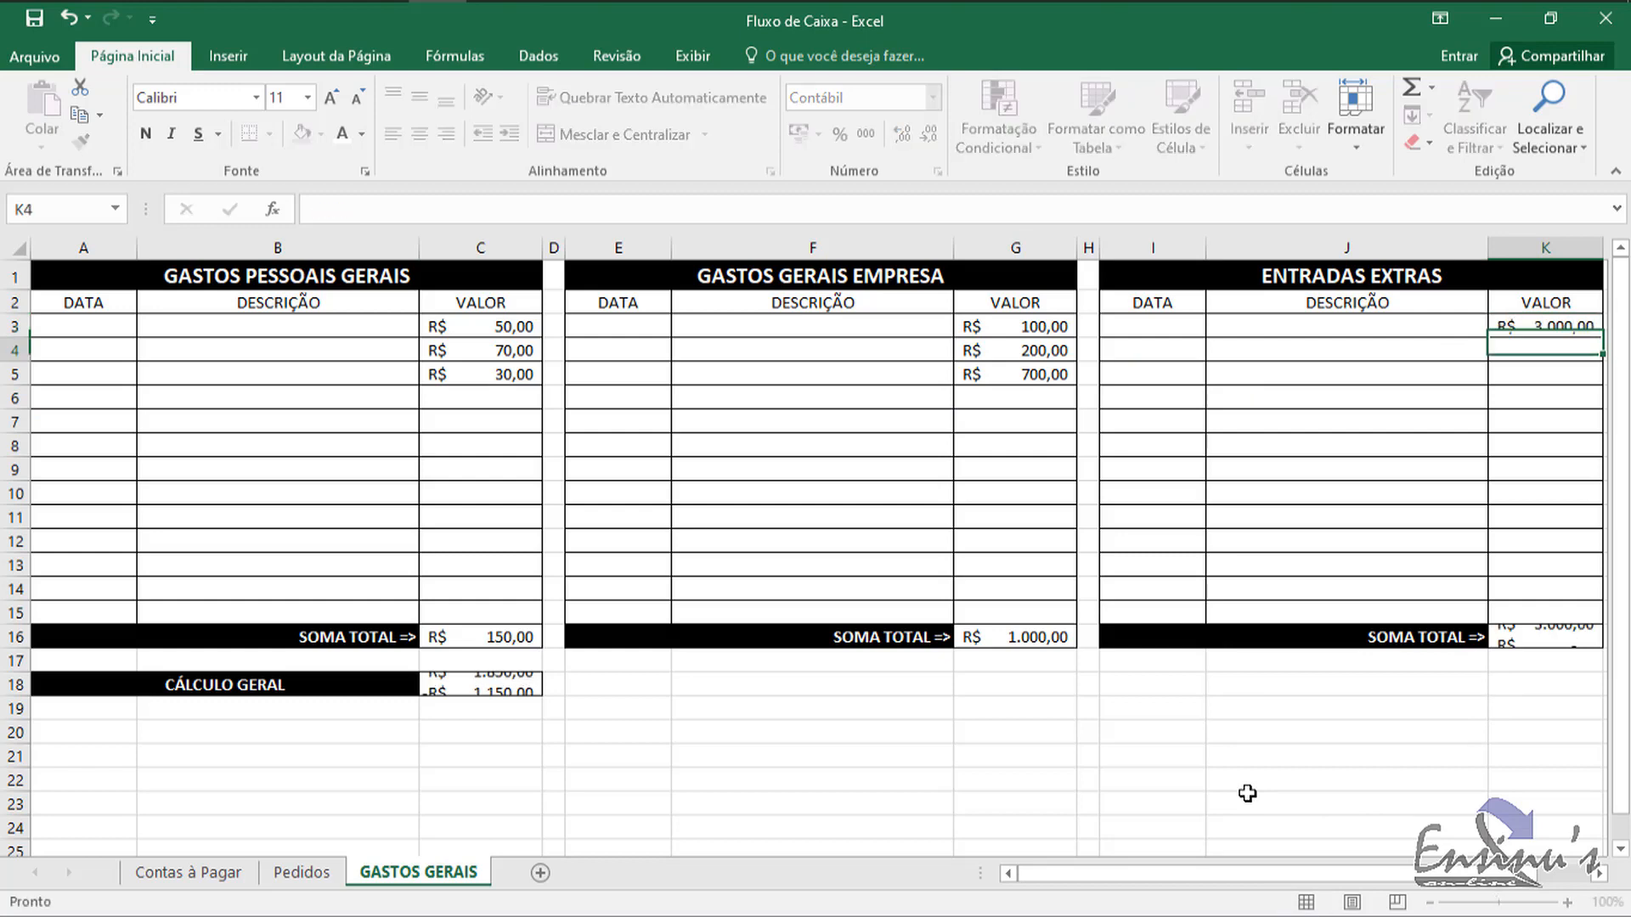
Step: Review the entered values in the three tables, their SOMA TOTAL cells and the CÁLCULO GERAL formula in C18
left_click(1551, 327)
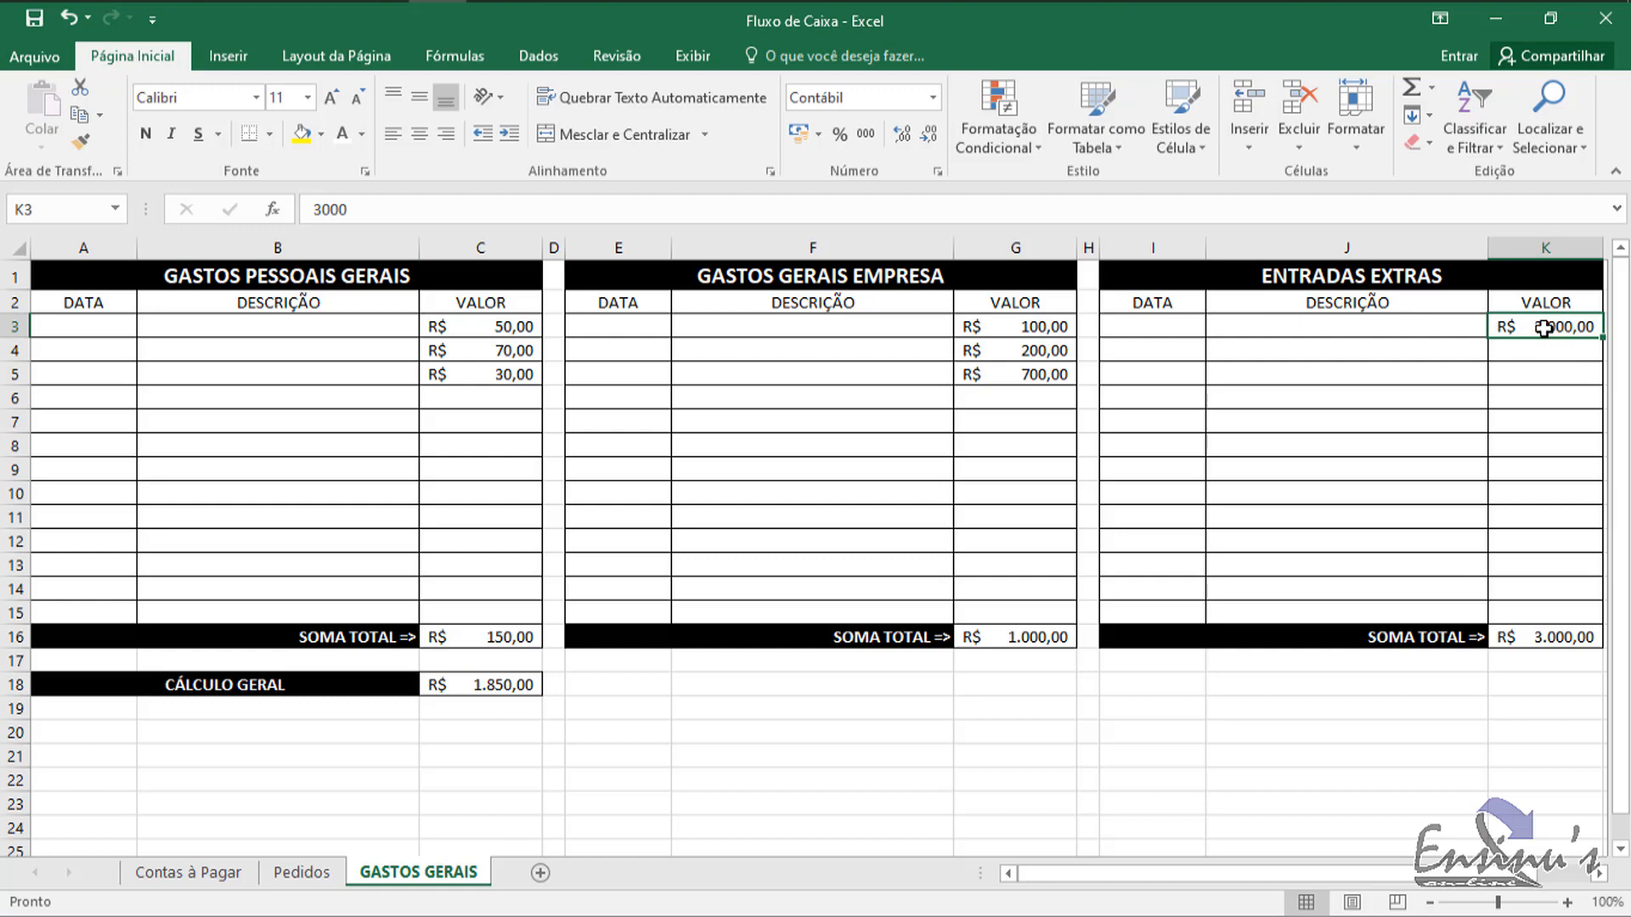
left_click_drag(514, 331, 484, 376)
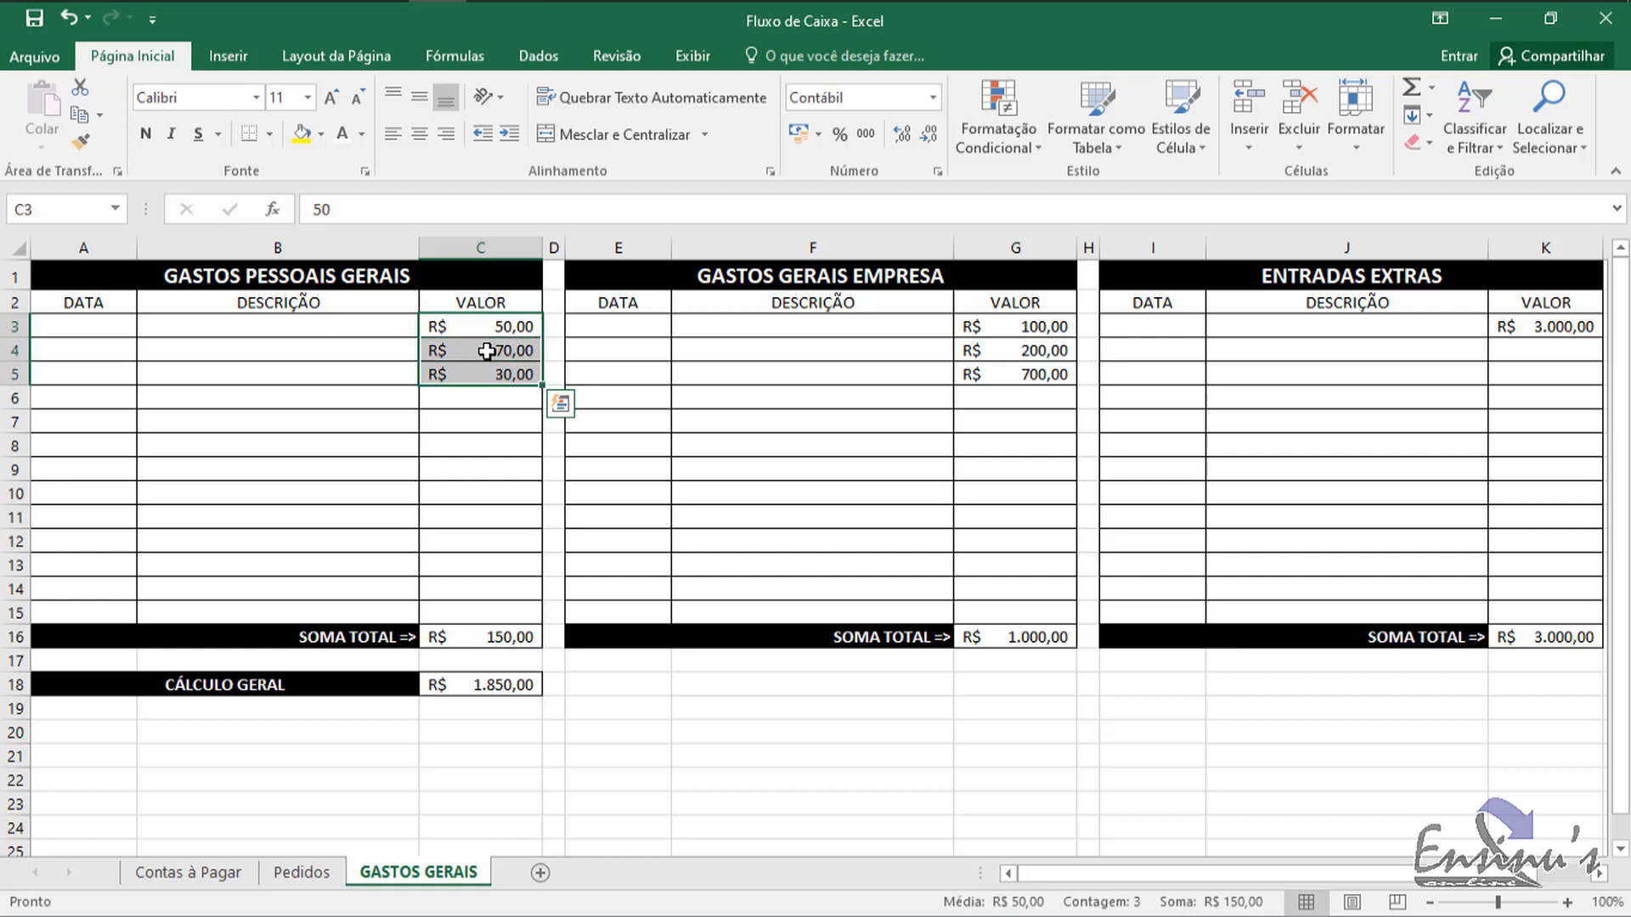
left_click_drag(1040, 325, 1046, 373)
left_click(1532, 358)
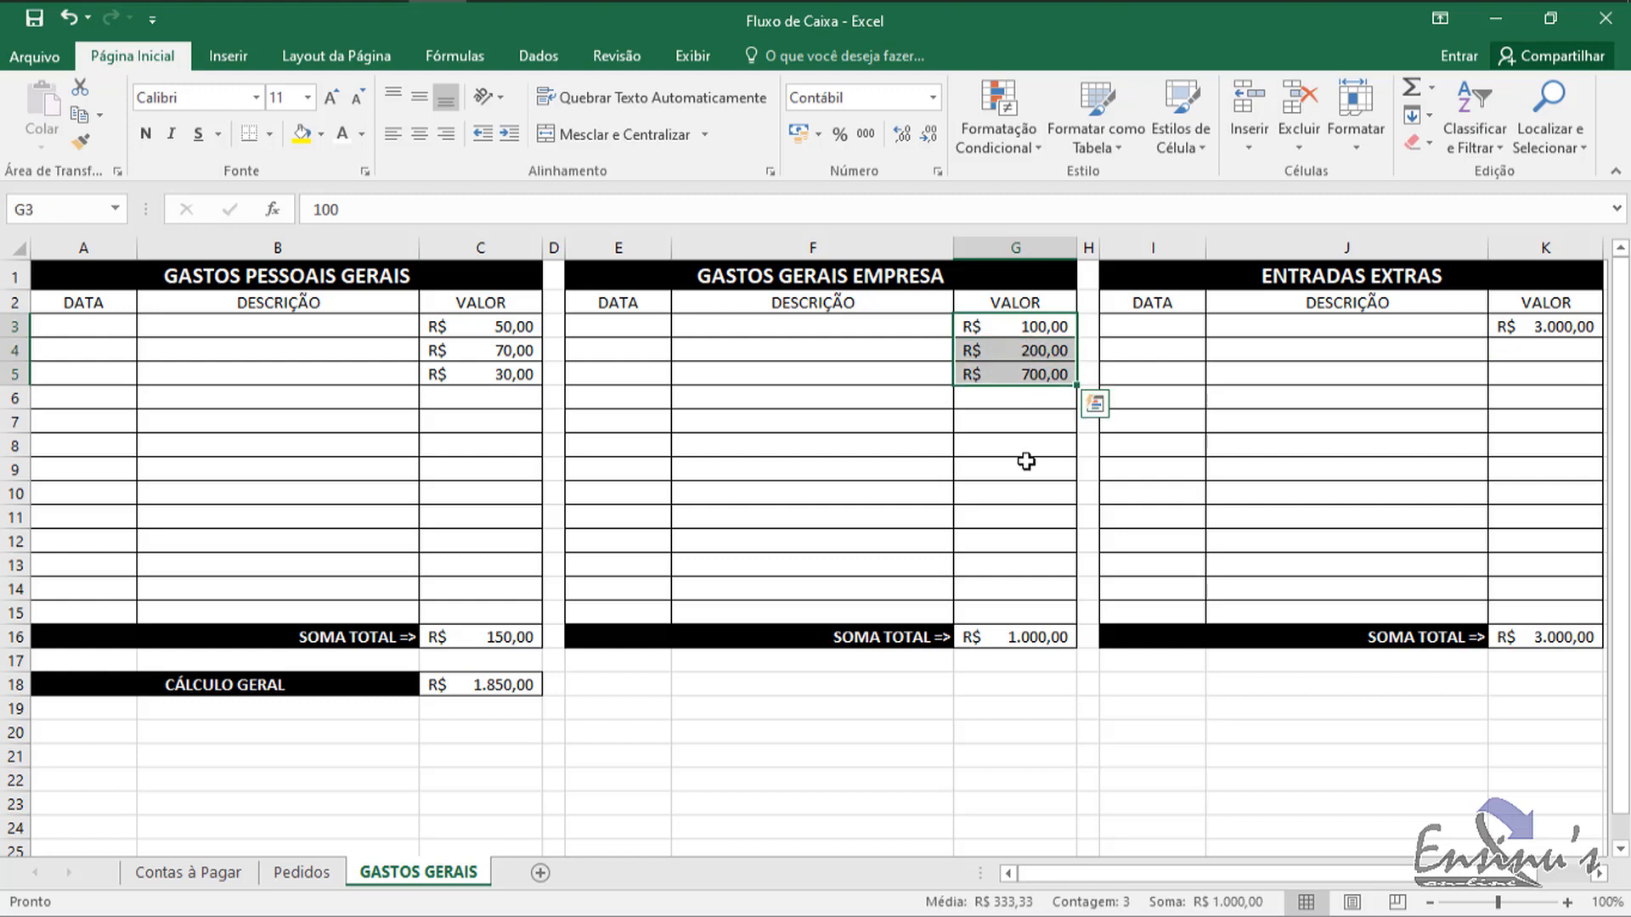
left_click(1026, 461)
left_click(530, 681)
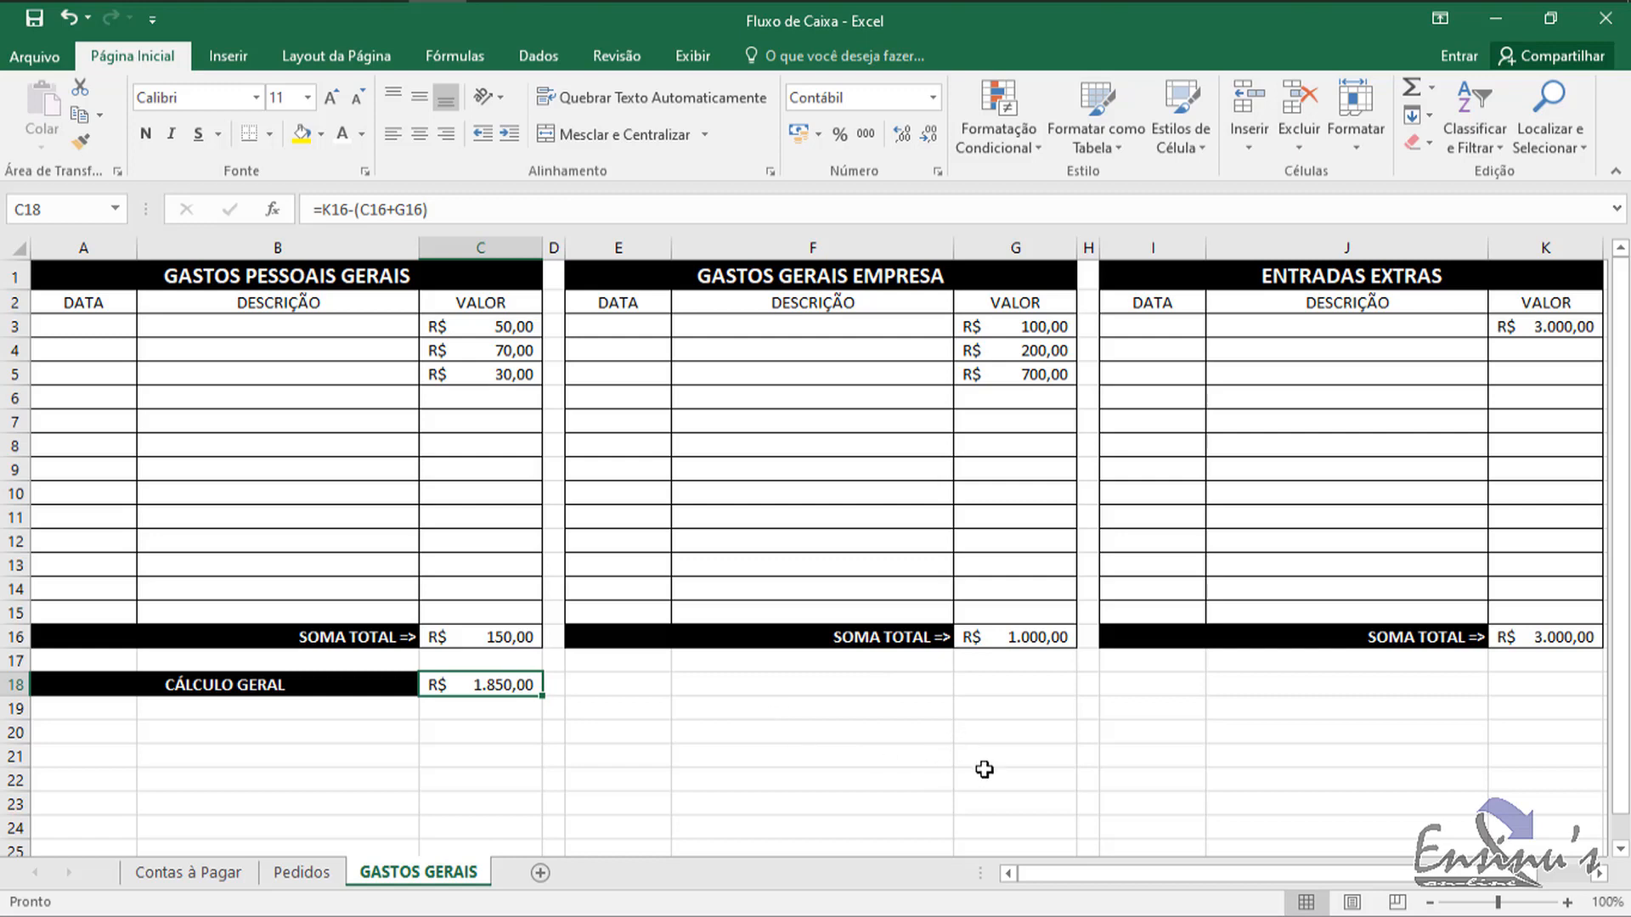
left_click(1568, 636)
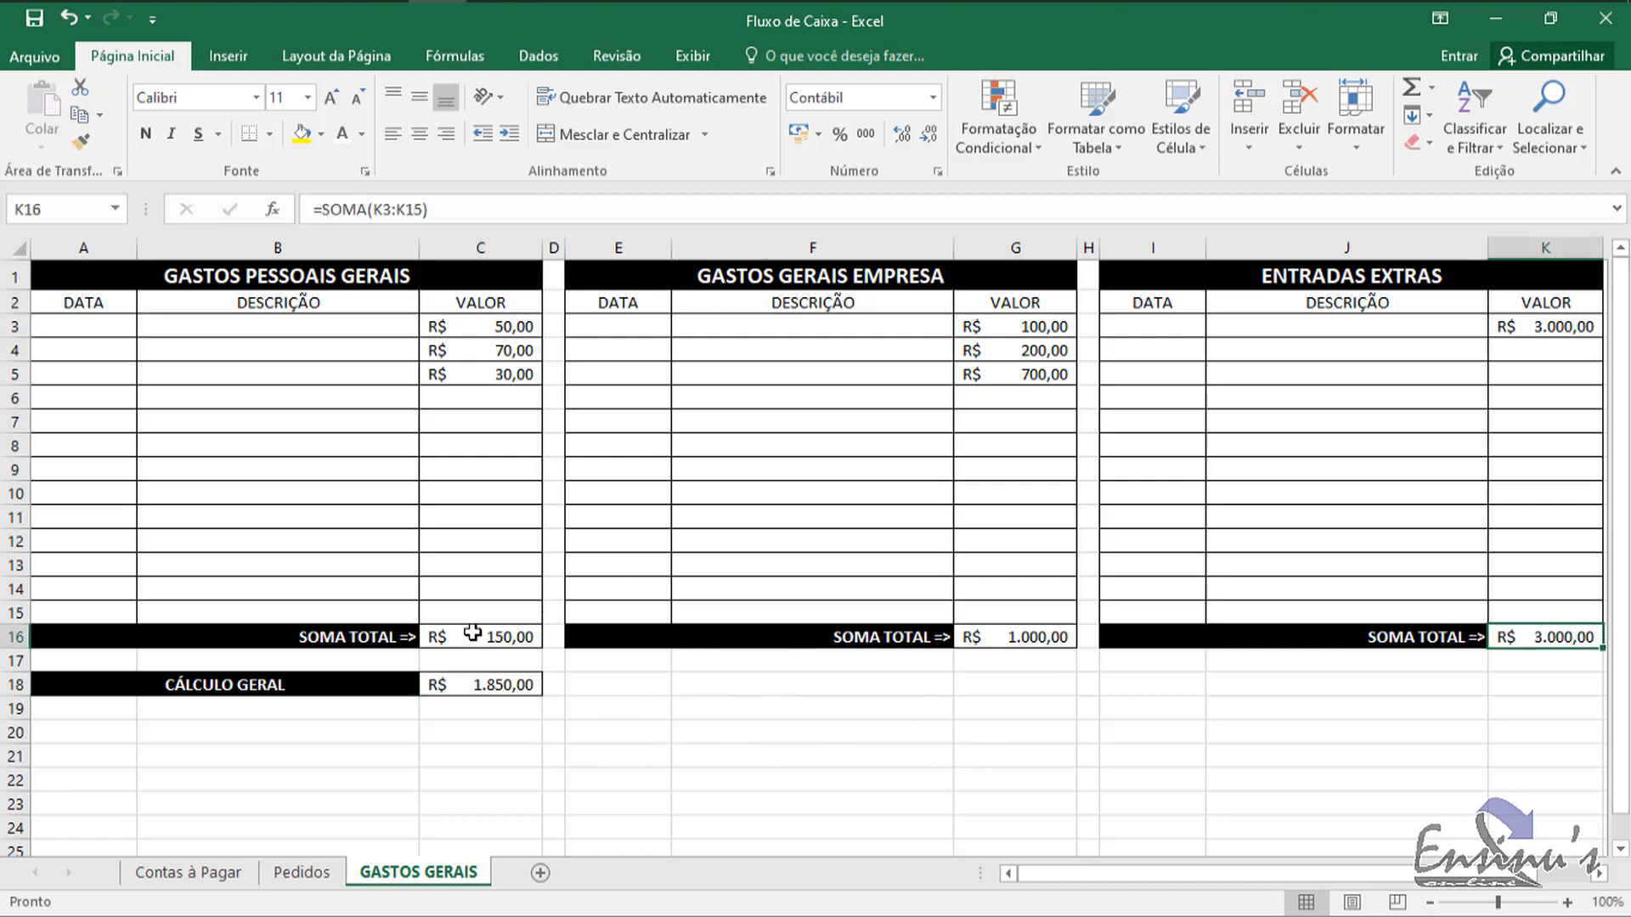
left_click(503, 635)
left_click(1023, 659)
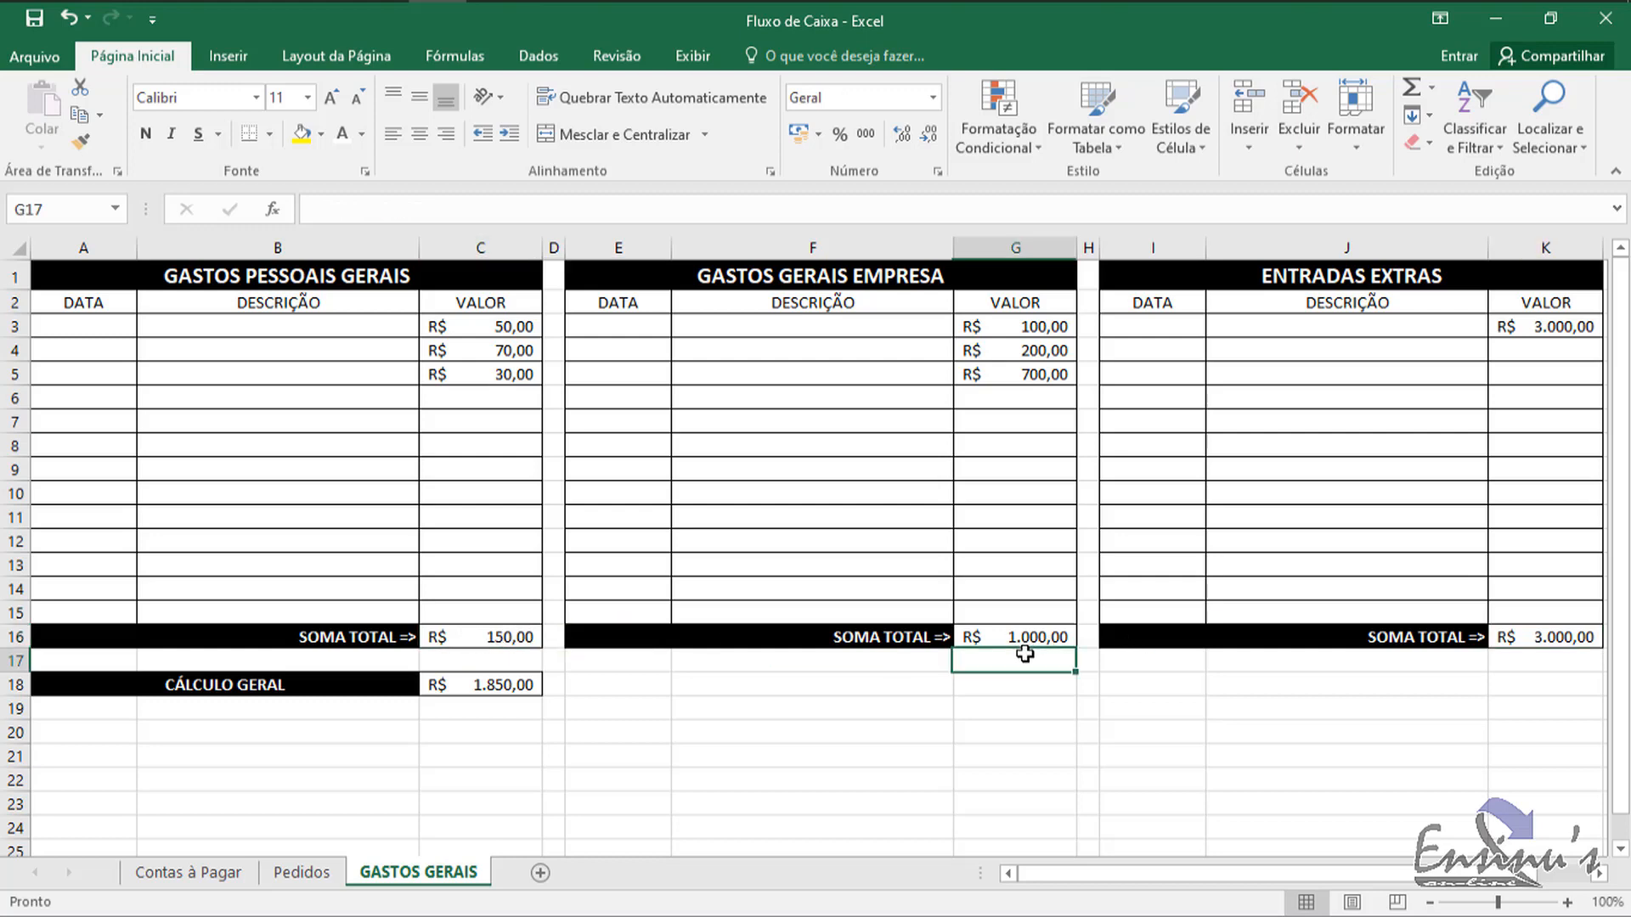
left_click(1546, 638)
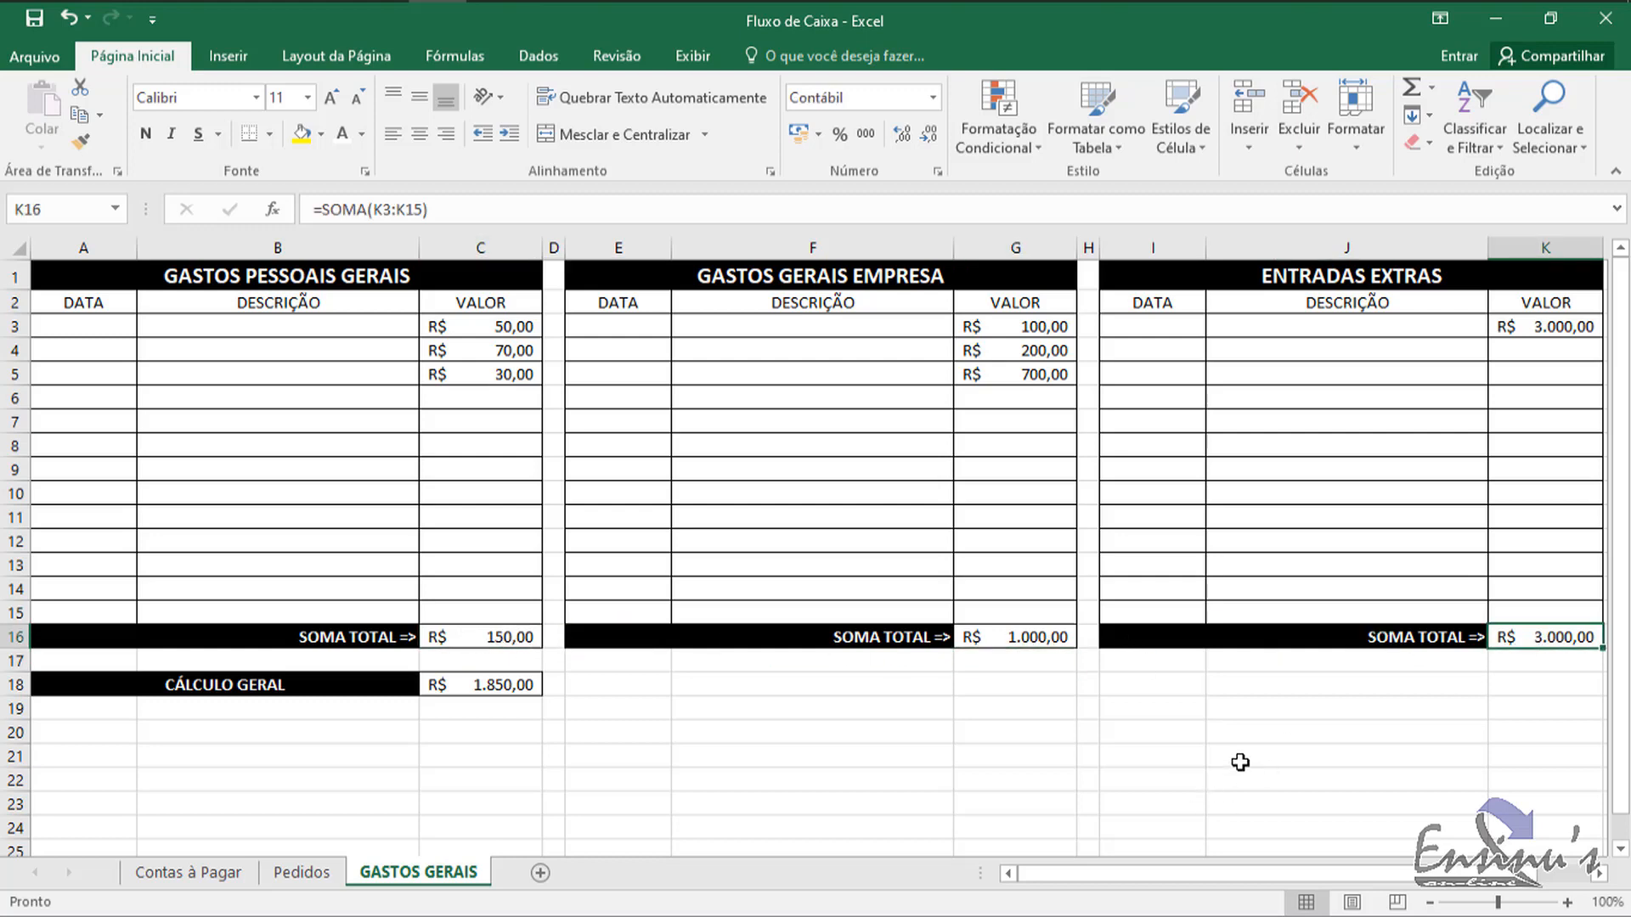
left_click(513, 687)
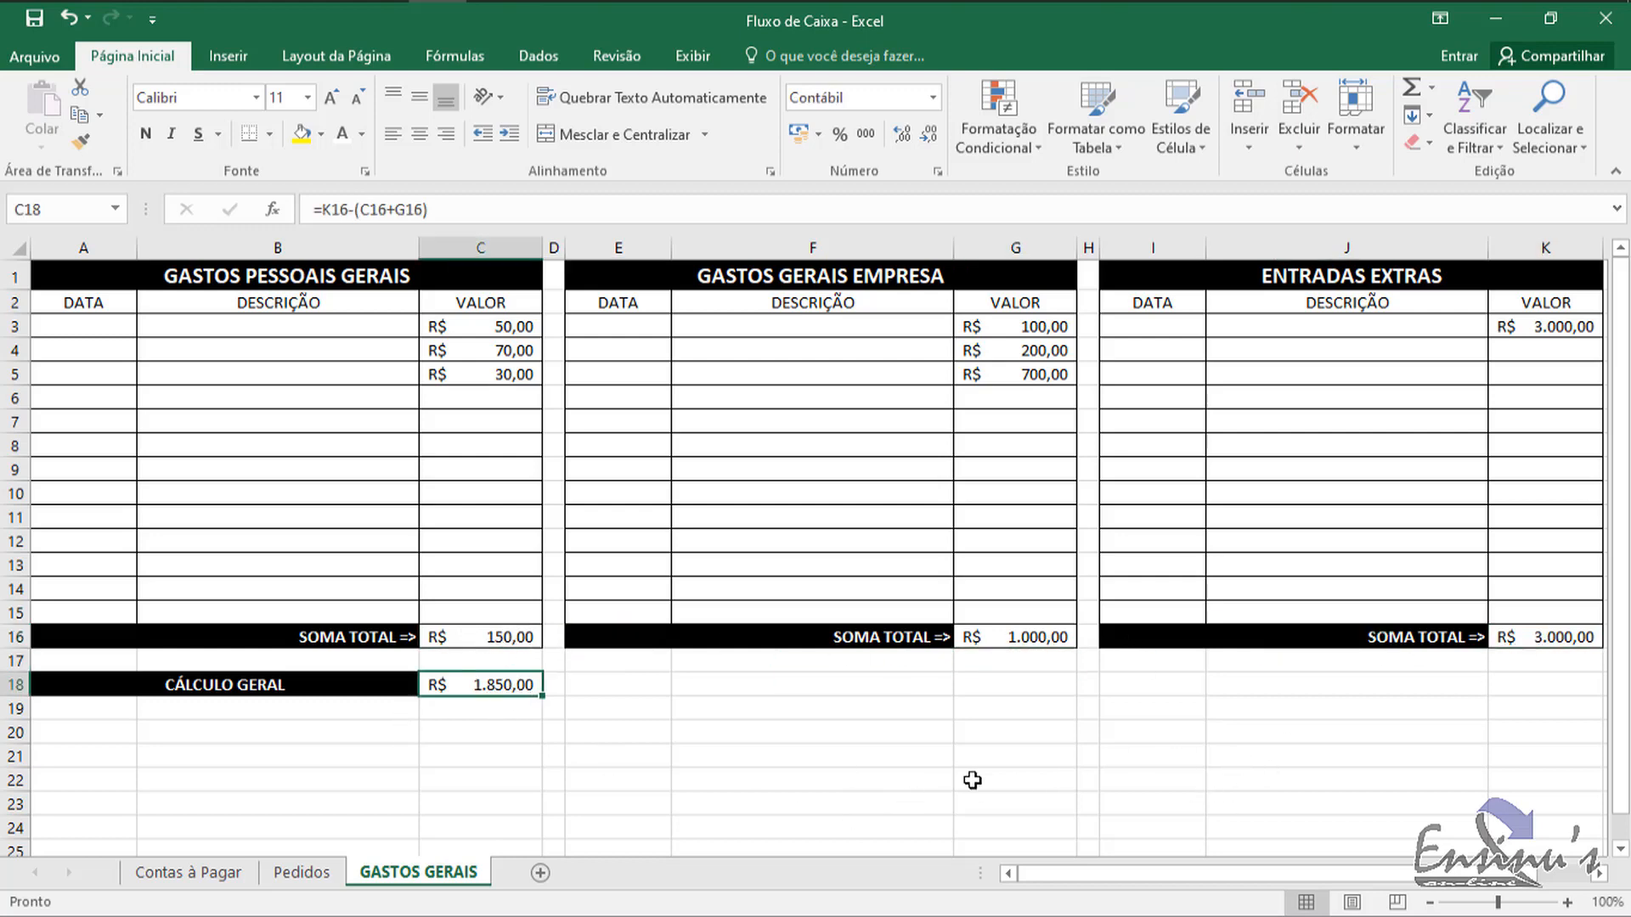
Step: Review the Valor Total de Venda entries in G3:G4 on Pedidos and the Valor Inicial formula on Contas à Pagar
left_click(301, 873)
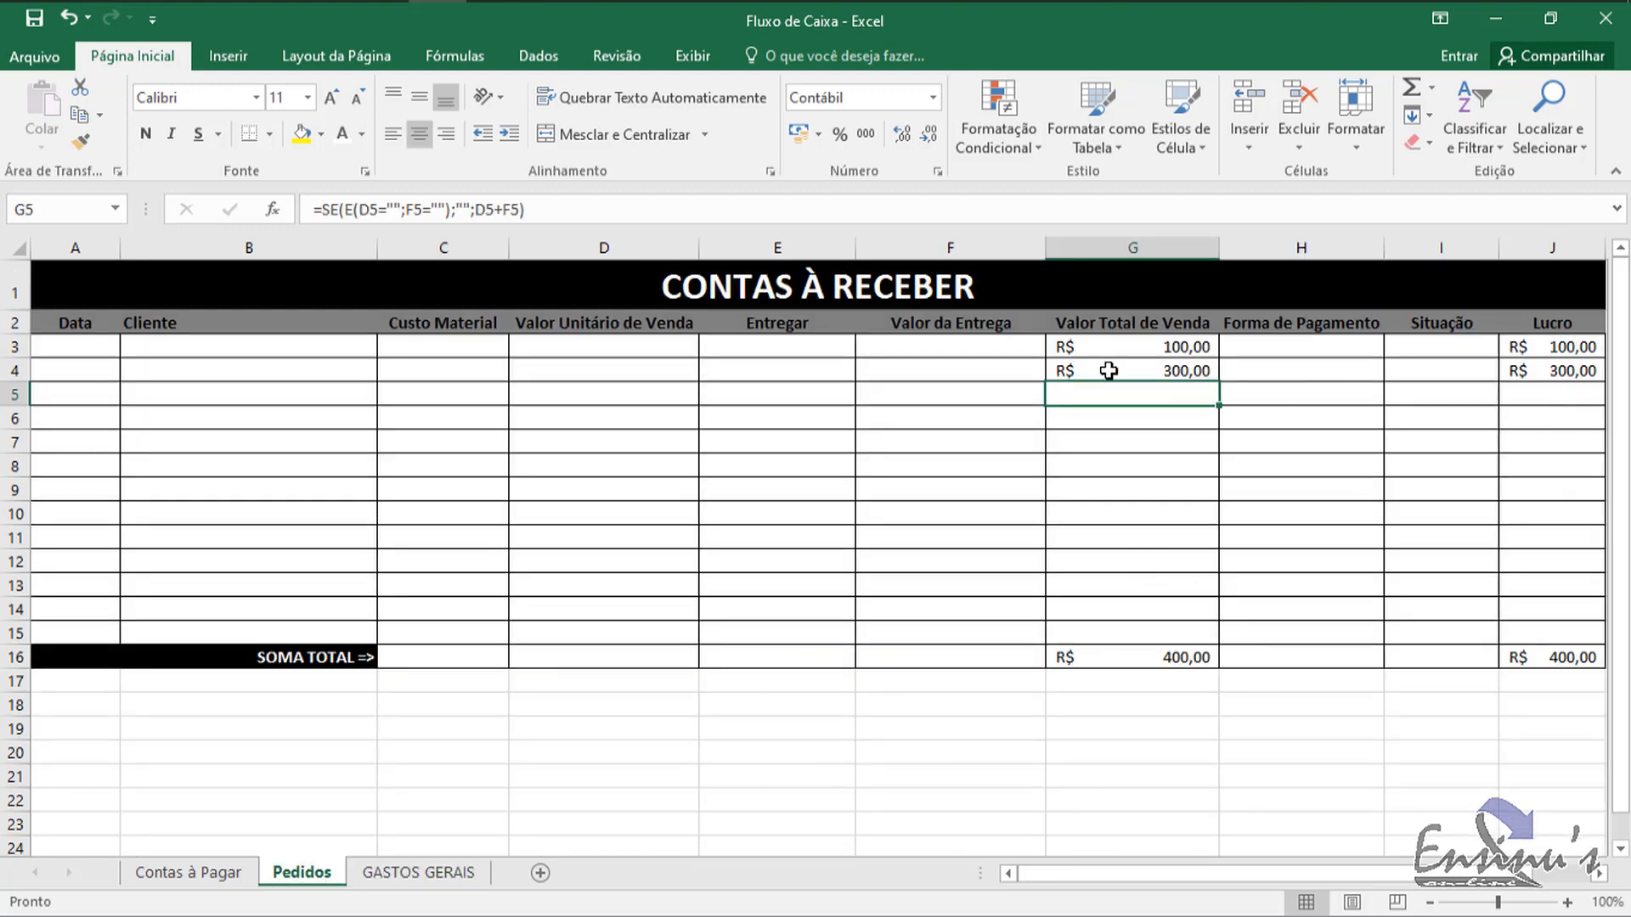
left_click(1155, 348)
left_click_drag(1155, 348, 1160, 369)
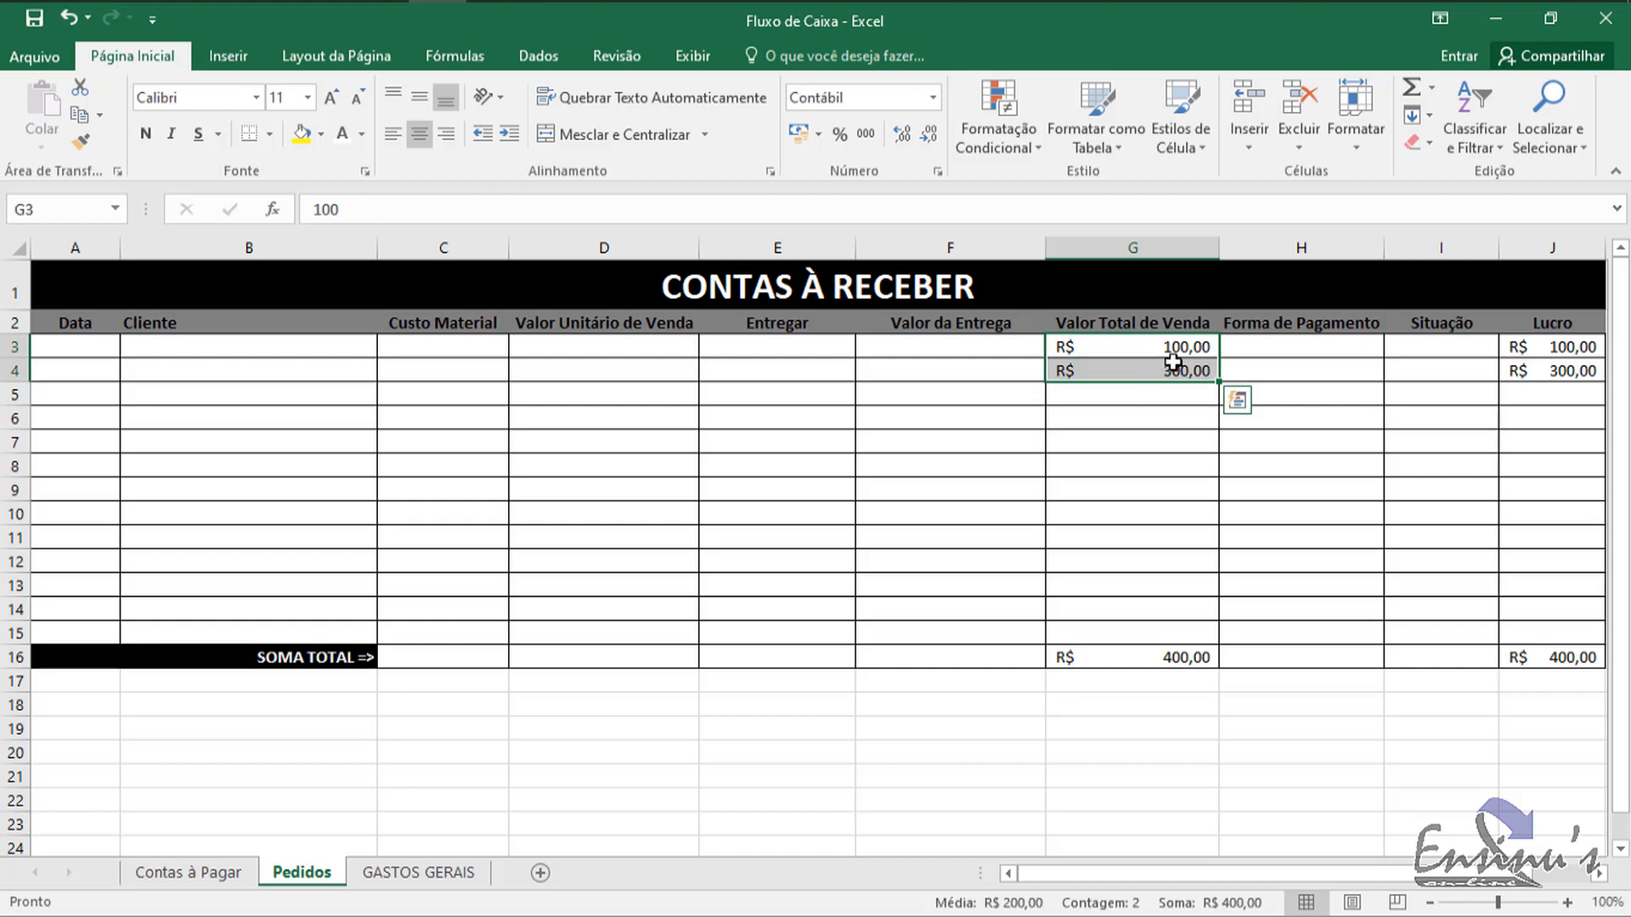
left_click(1173, 349)
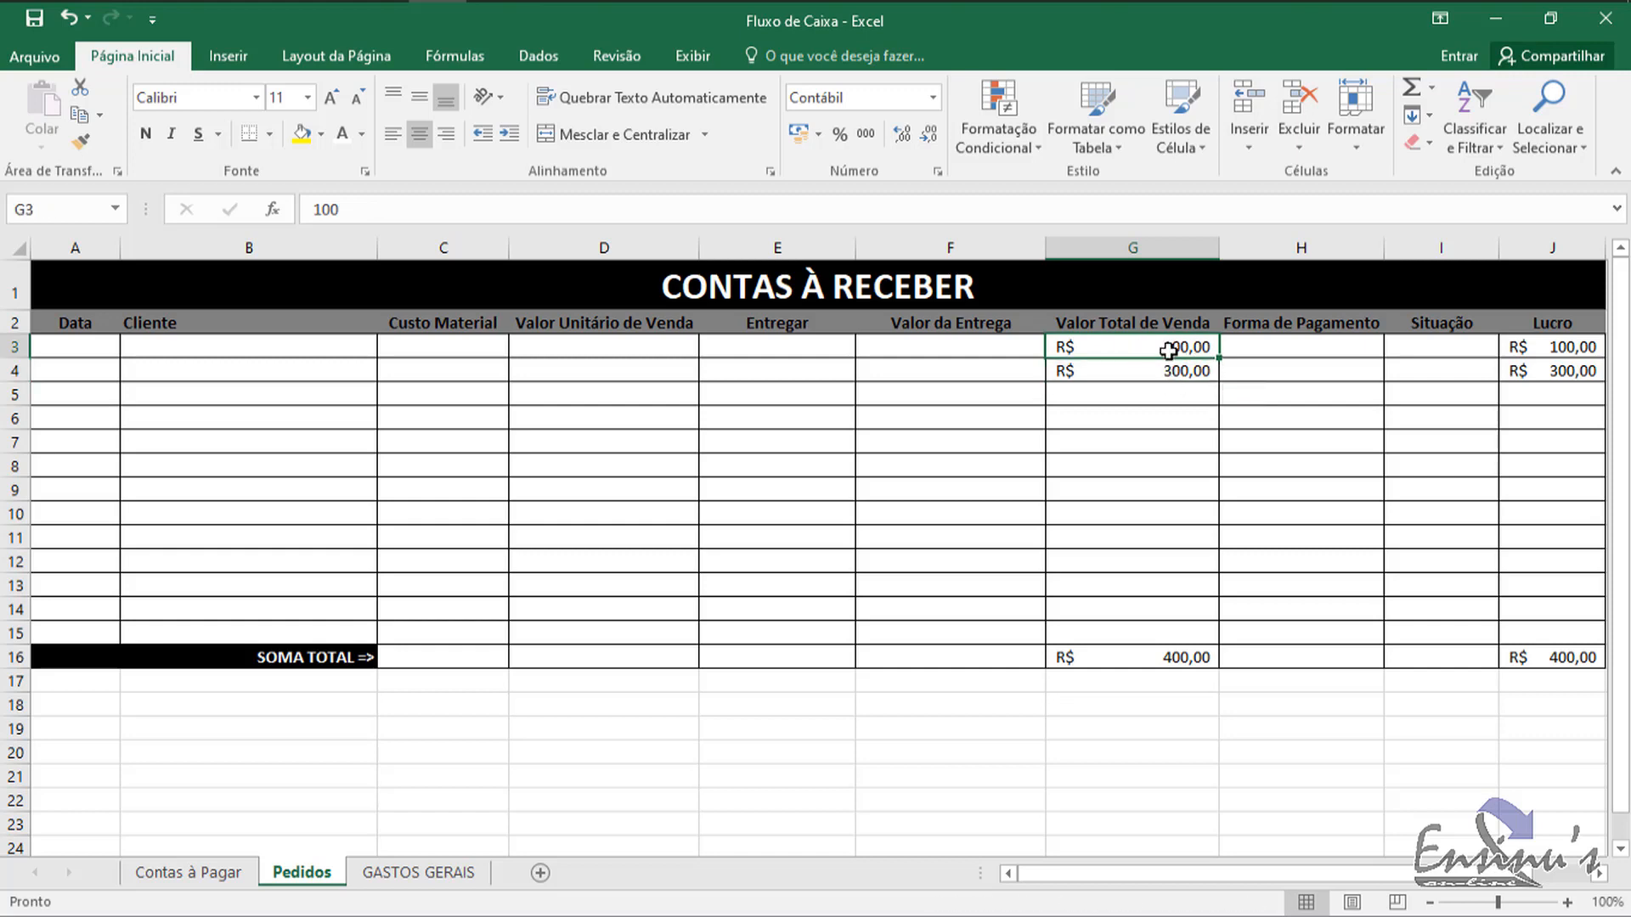
left_click(1170, 372)
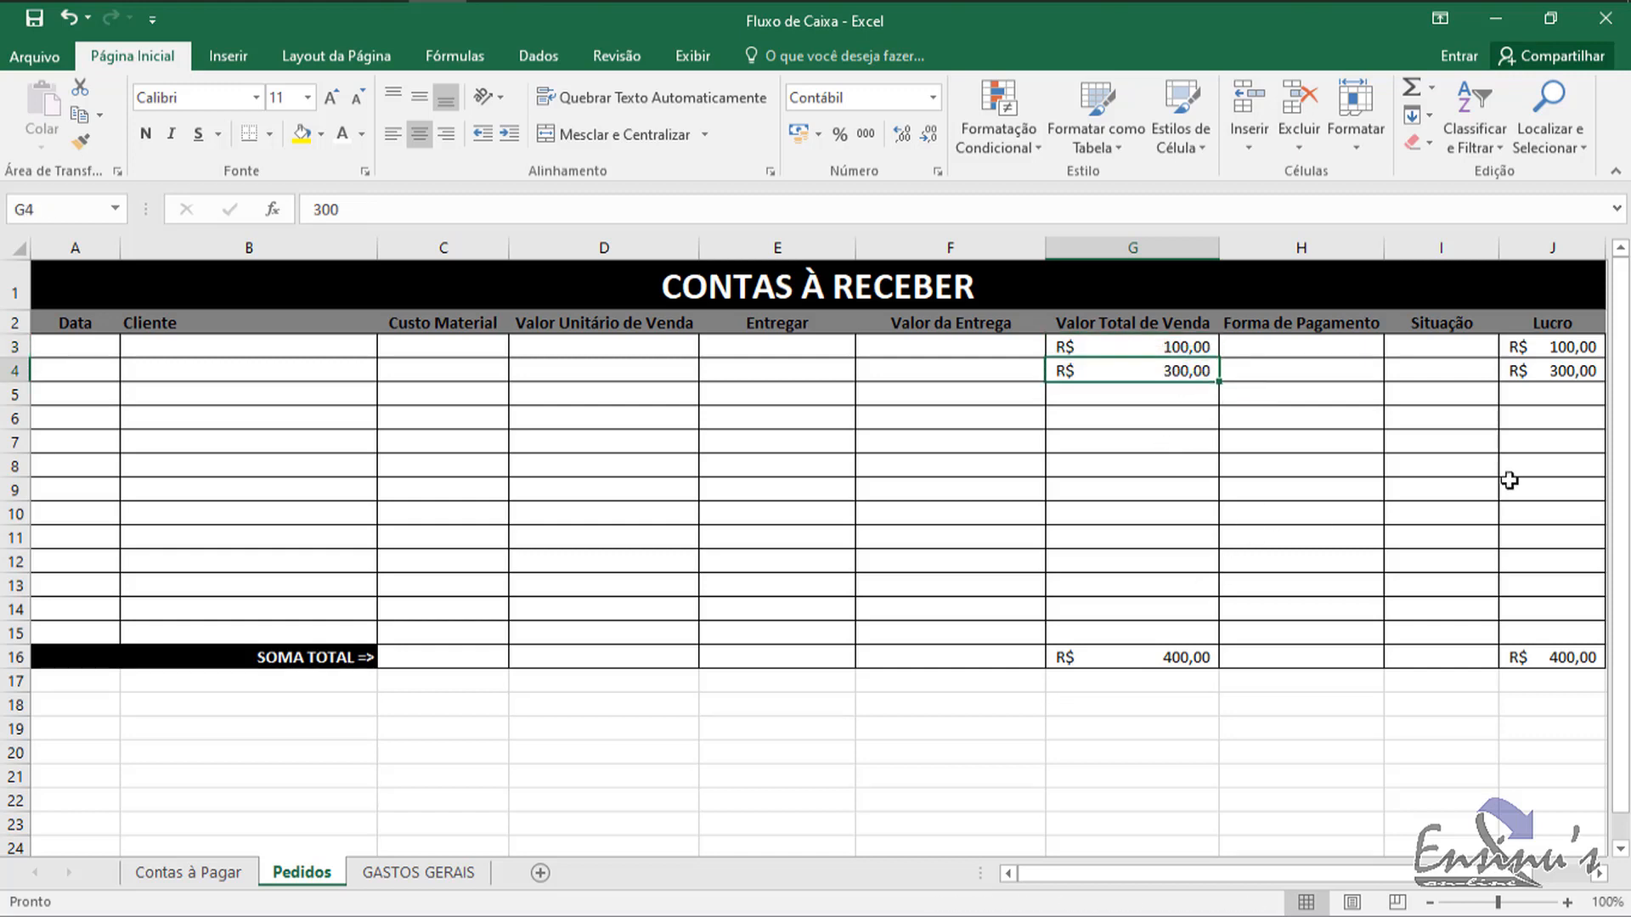
left_click(204, 875)
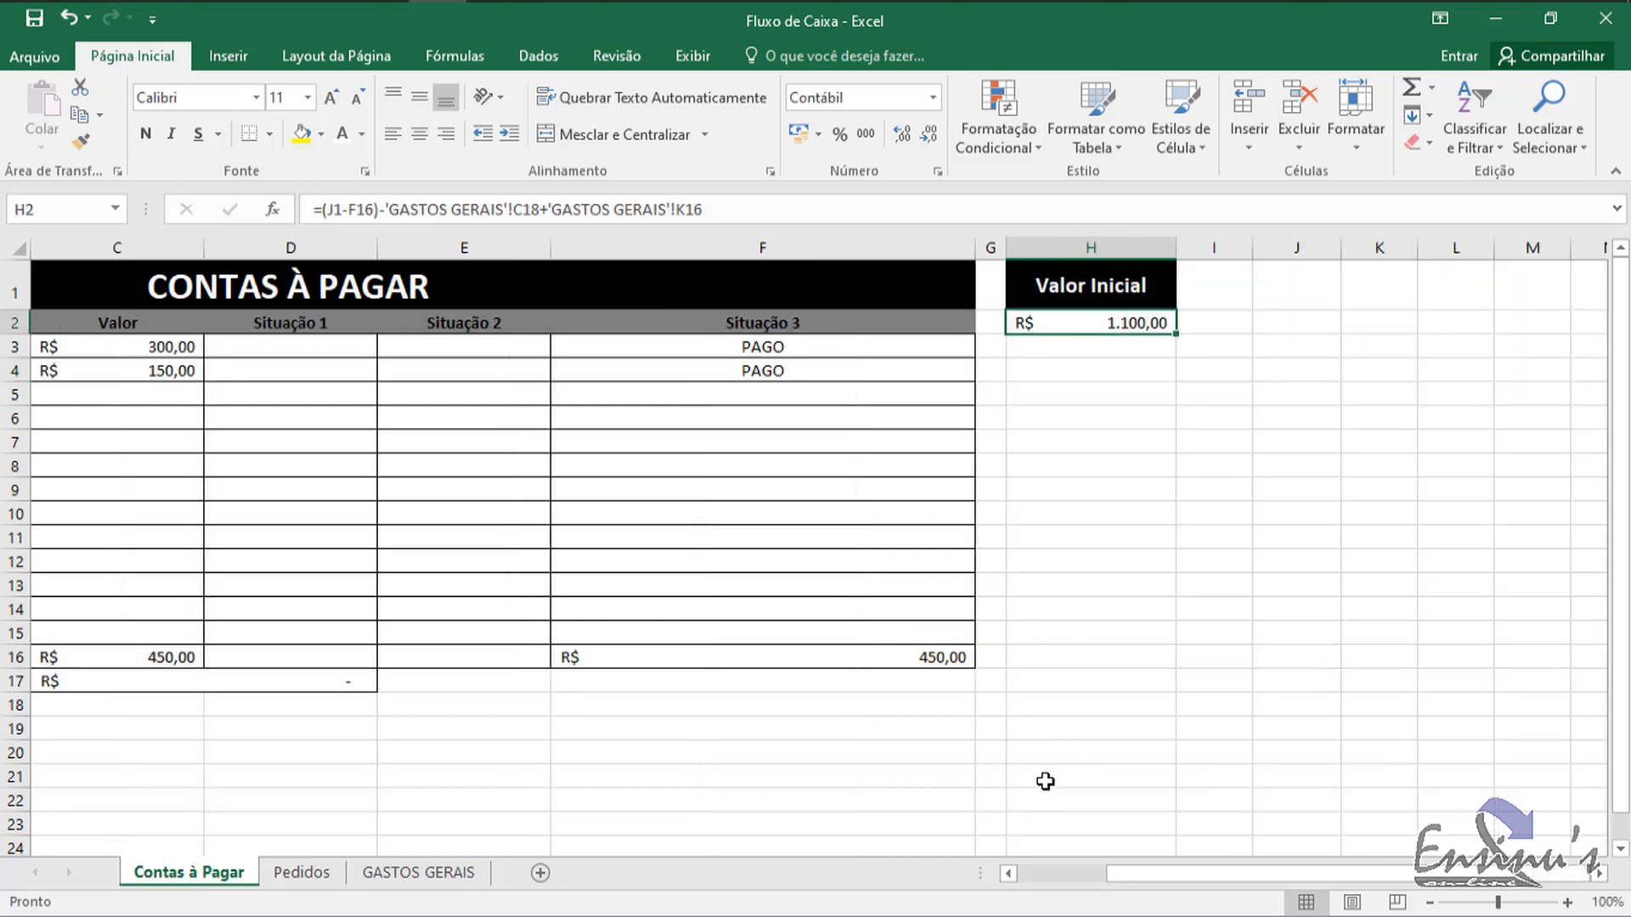
left_click(1073, 881)
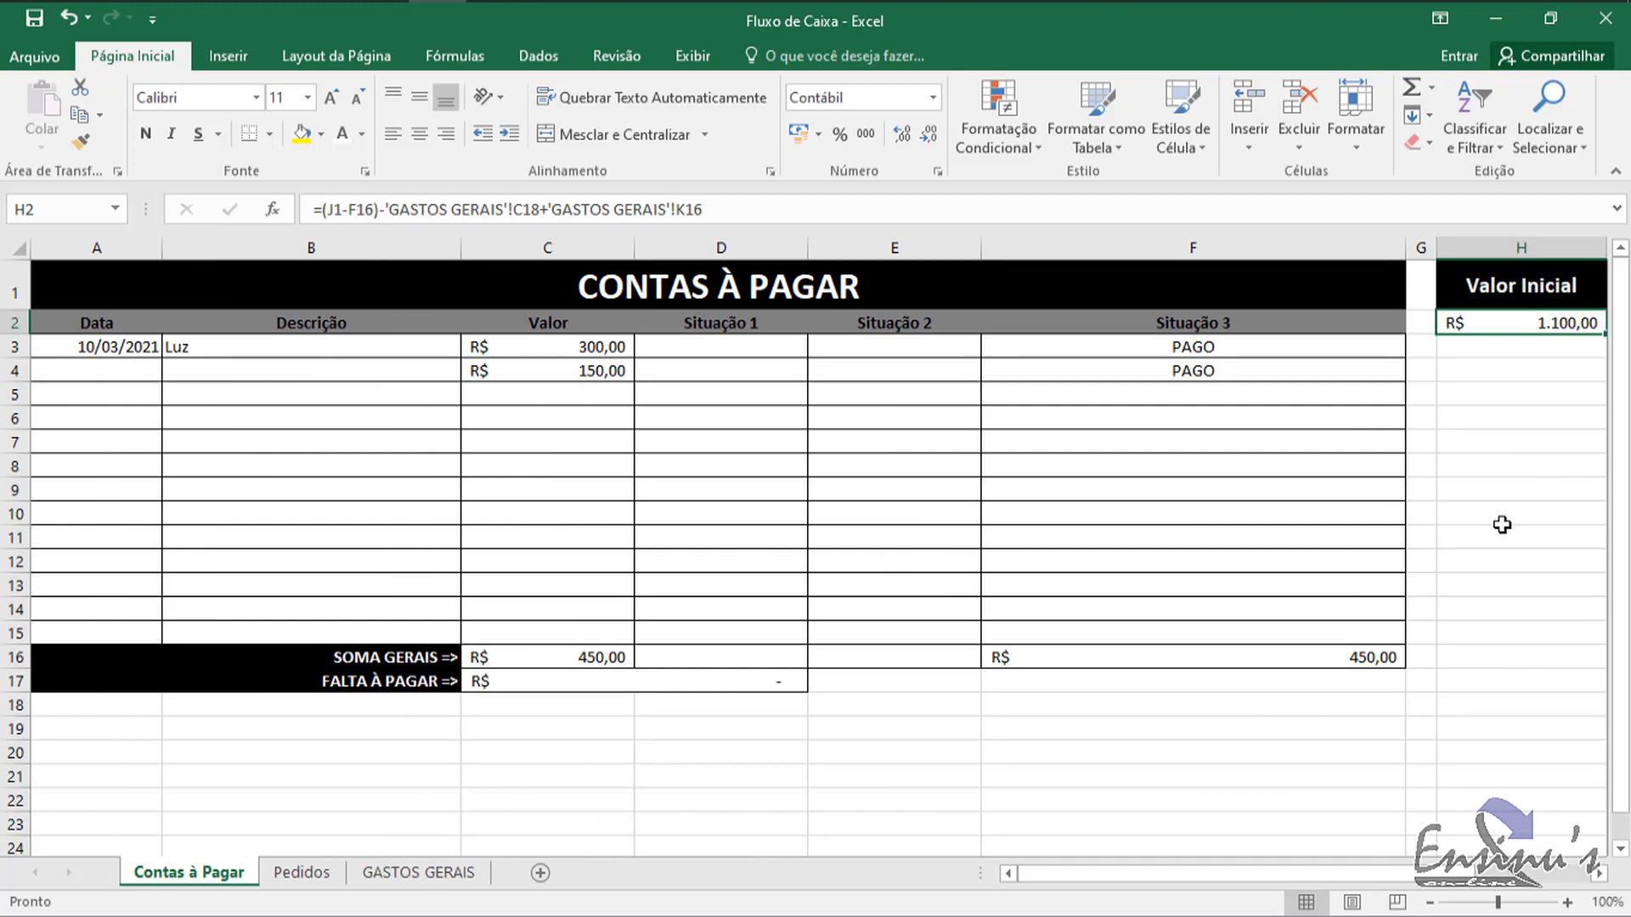
Step: Examine the expense SOMA TOTAL cells C16 and G16 on GASTOS GERAIS and the Lucro total J16 on Pedidos
left_click(430, 880)
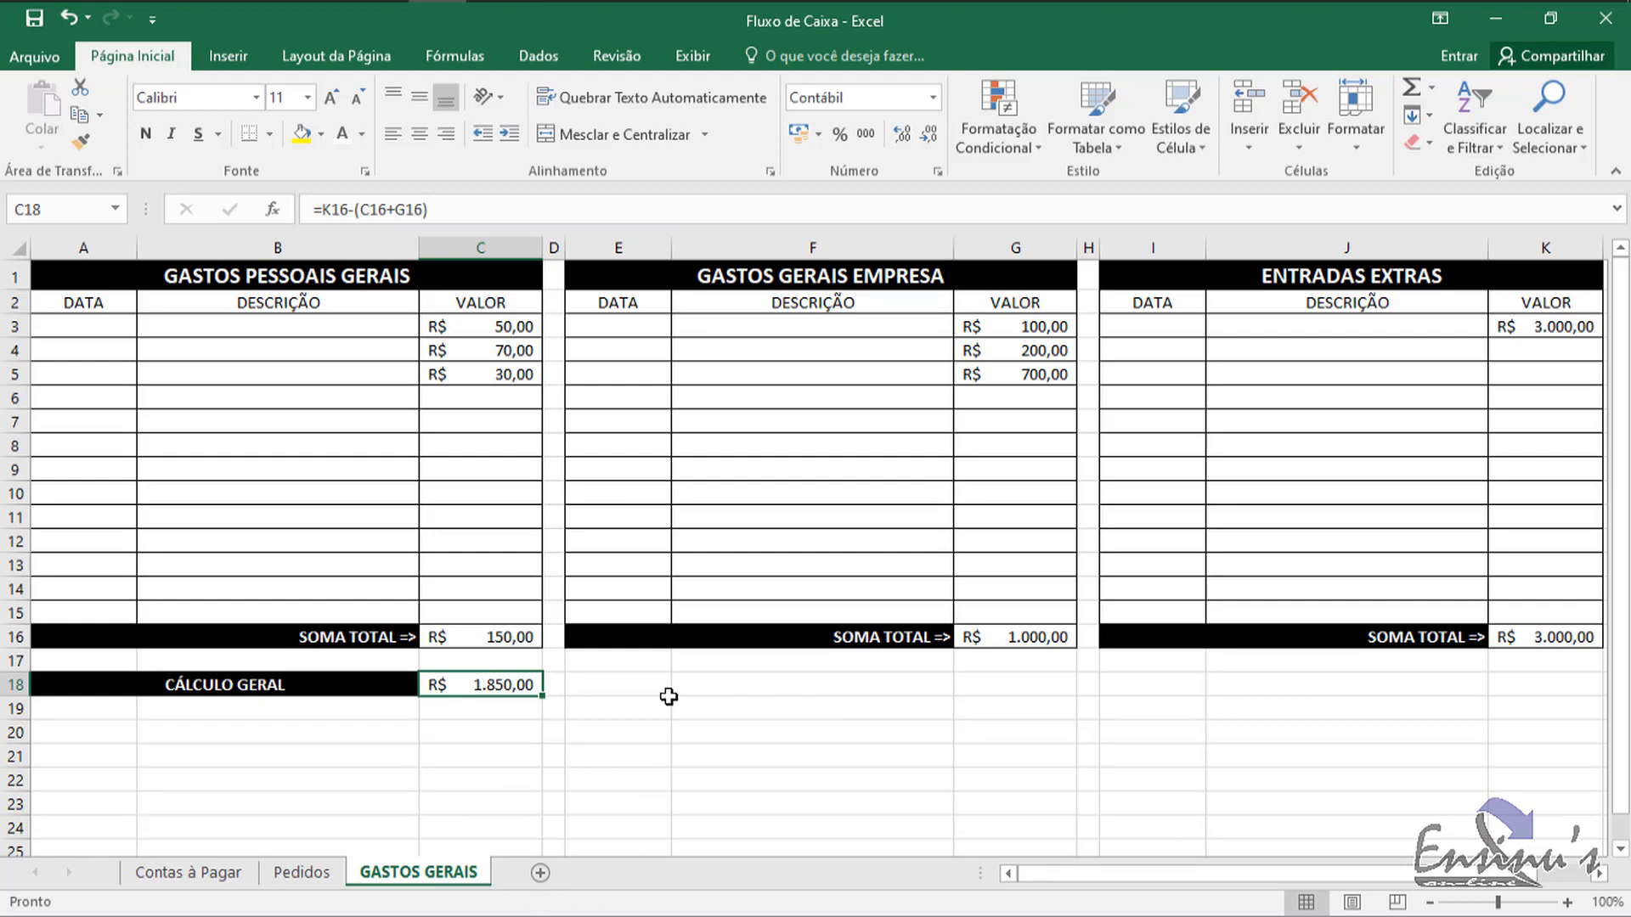
left_click(497, 638)
left_click(985, 638)
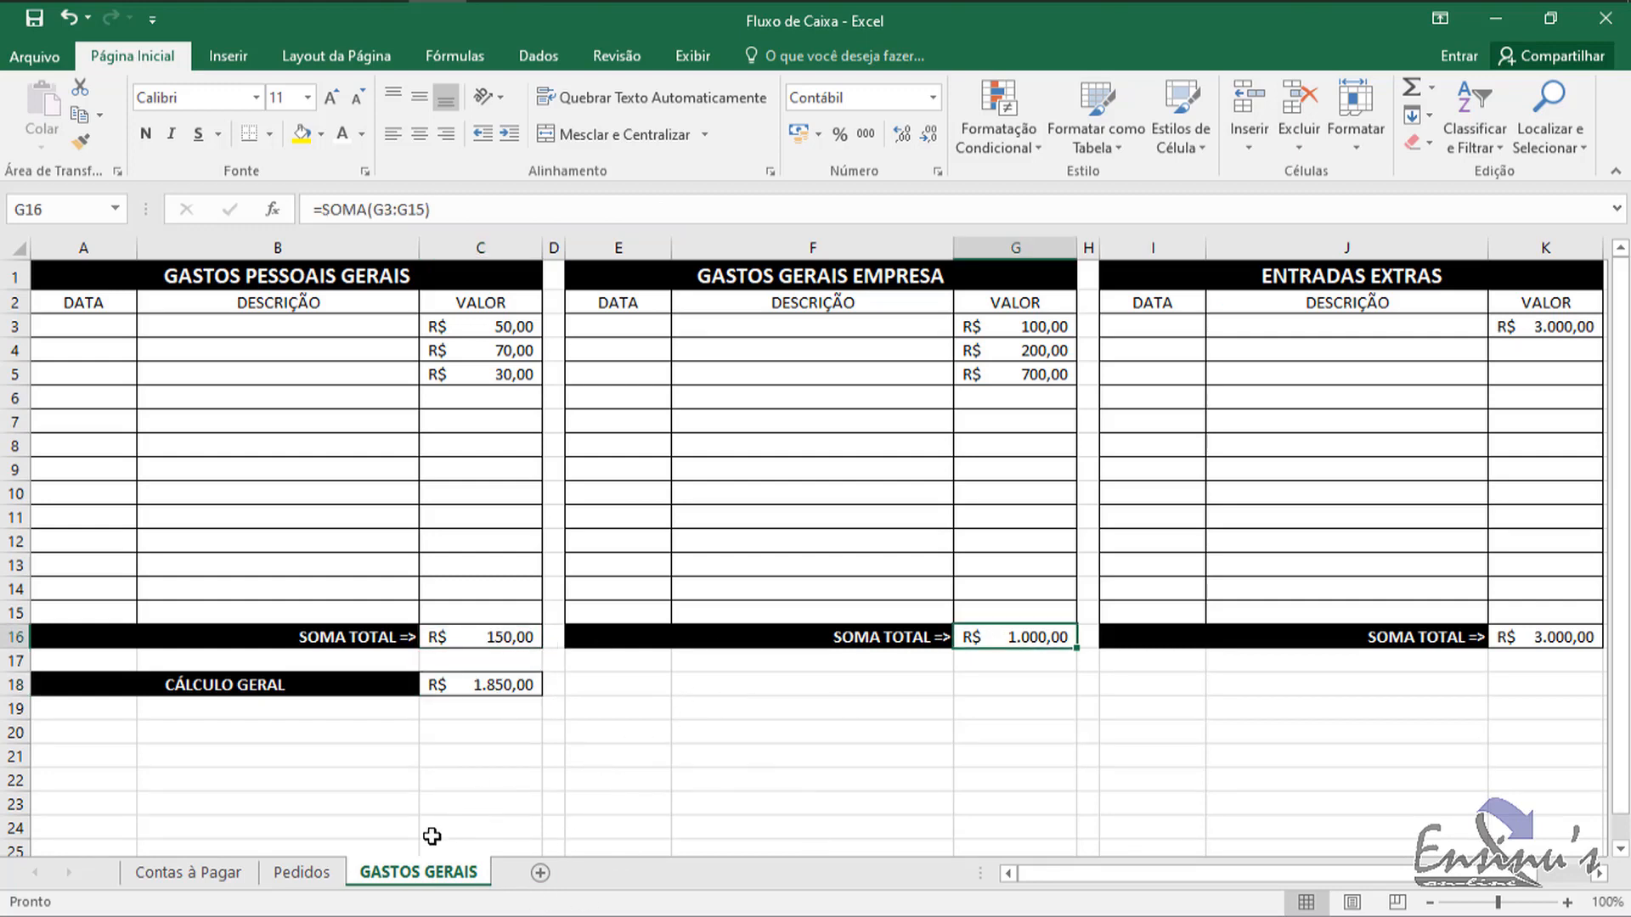
left_click(303, 872)
left_click(1554, 654)
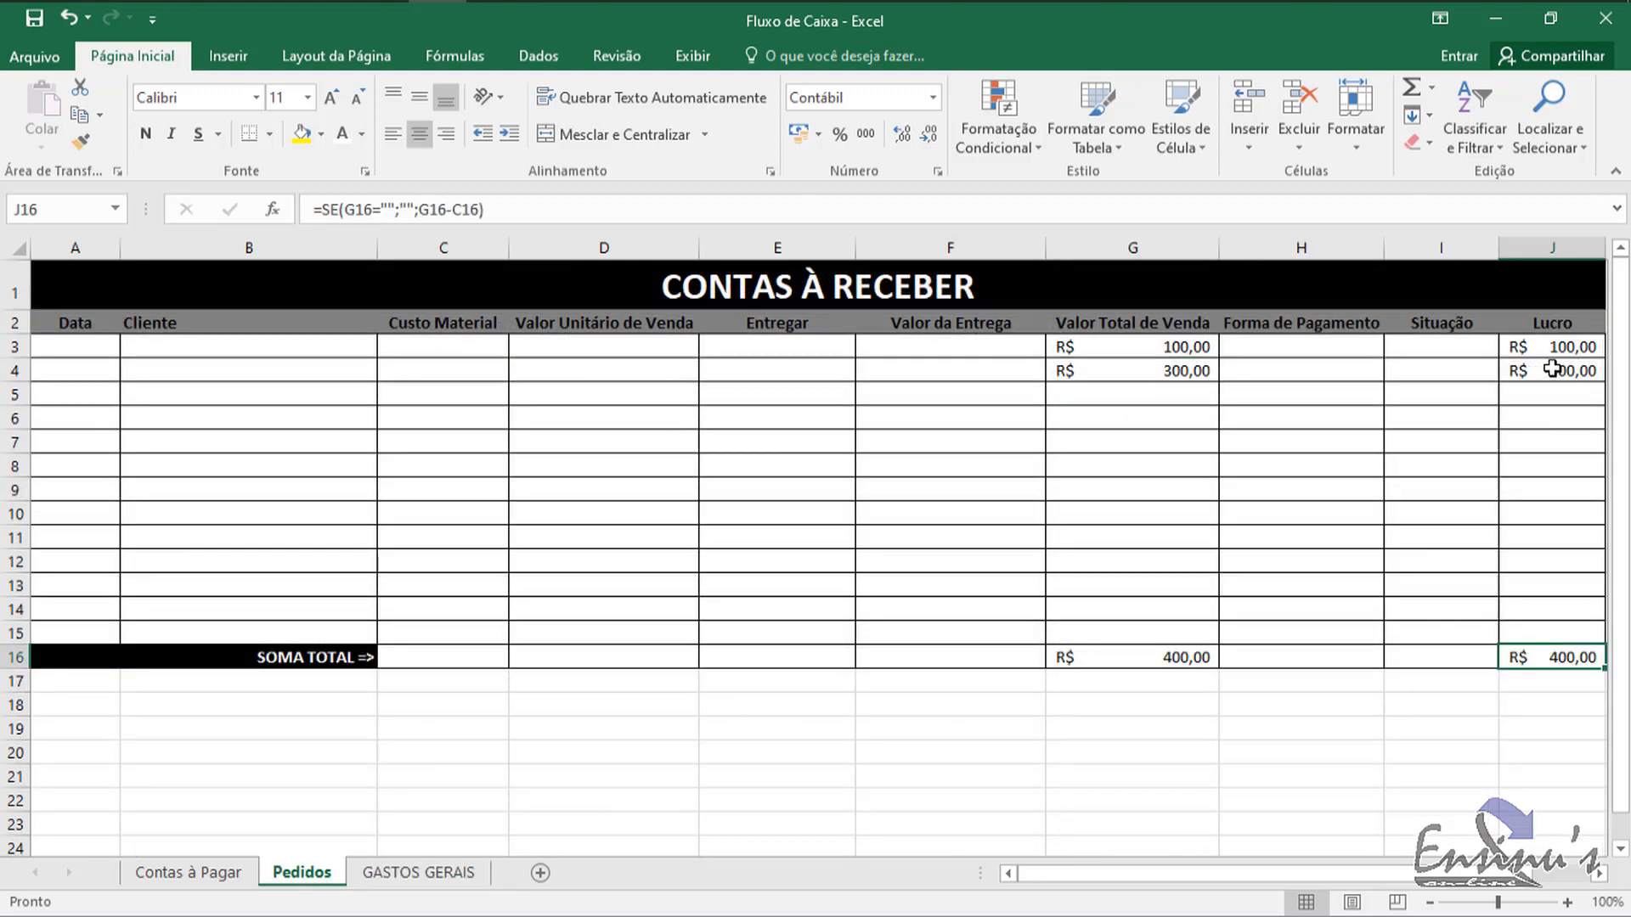
Step: On the Contas à Pagar sheet, clear the PAGO entries from F3:F4 and check Valor Inicial
left_click(222, 873)
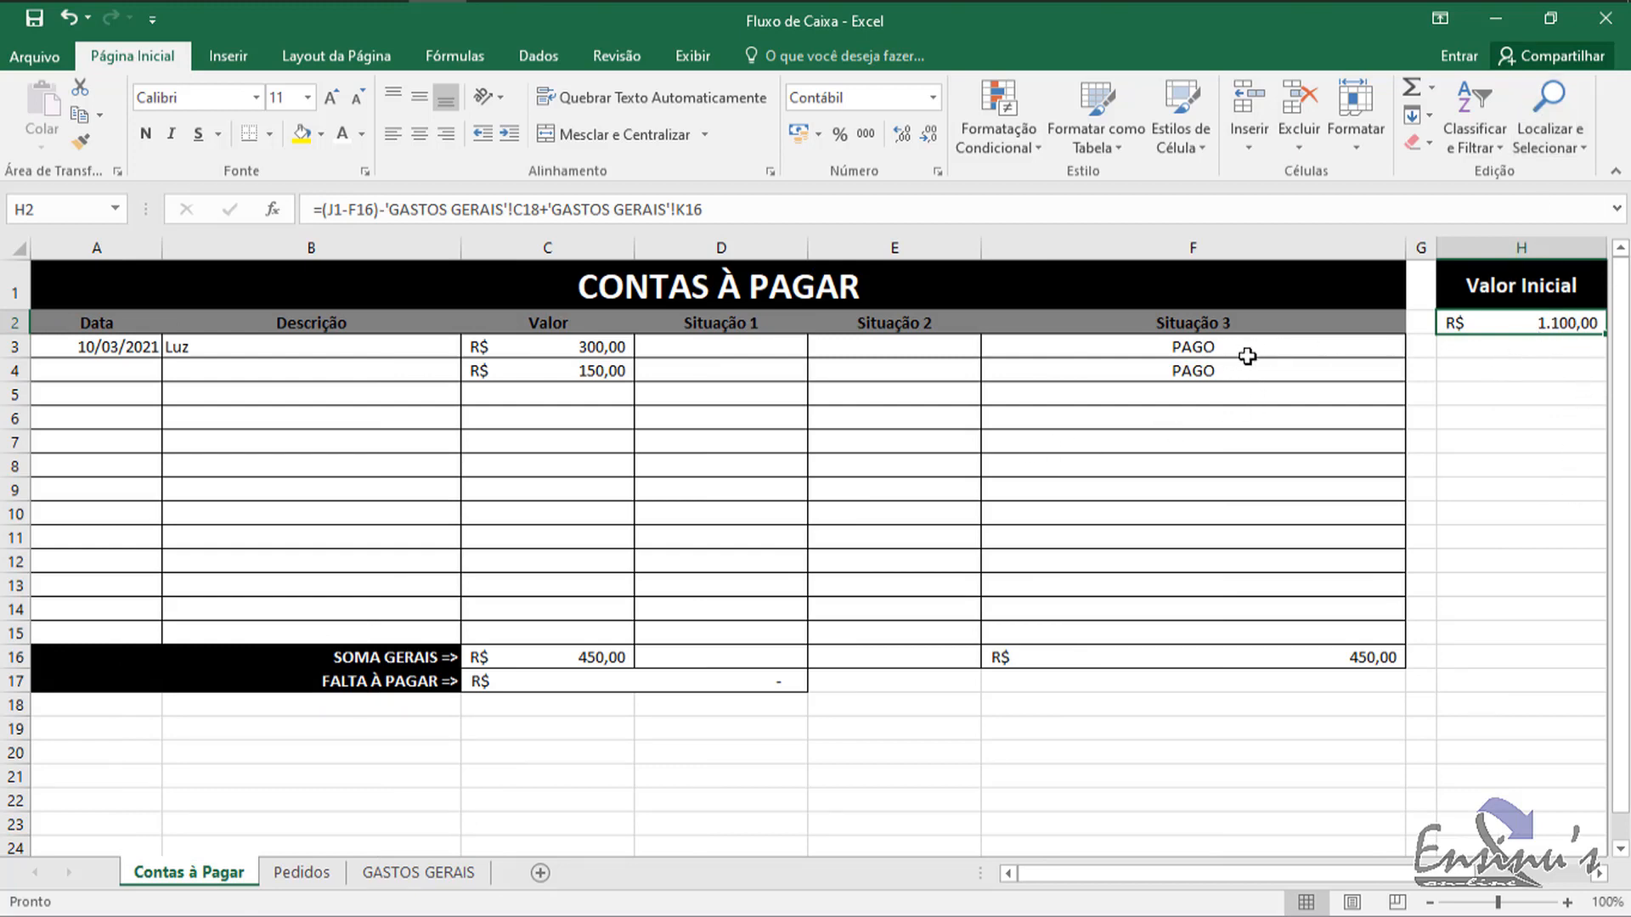
left_click_drag(1216, 344, 1213, 368)
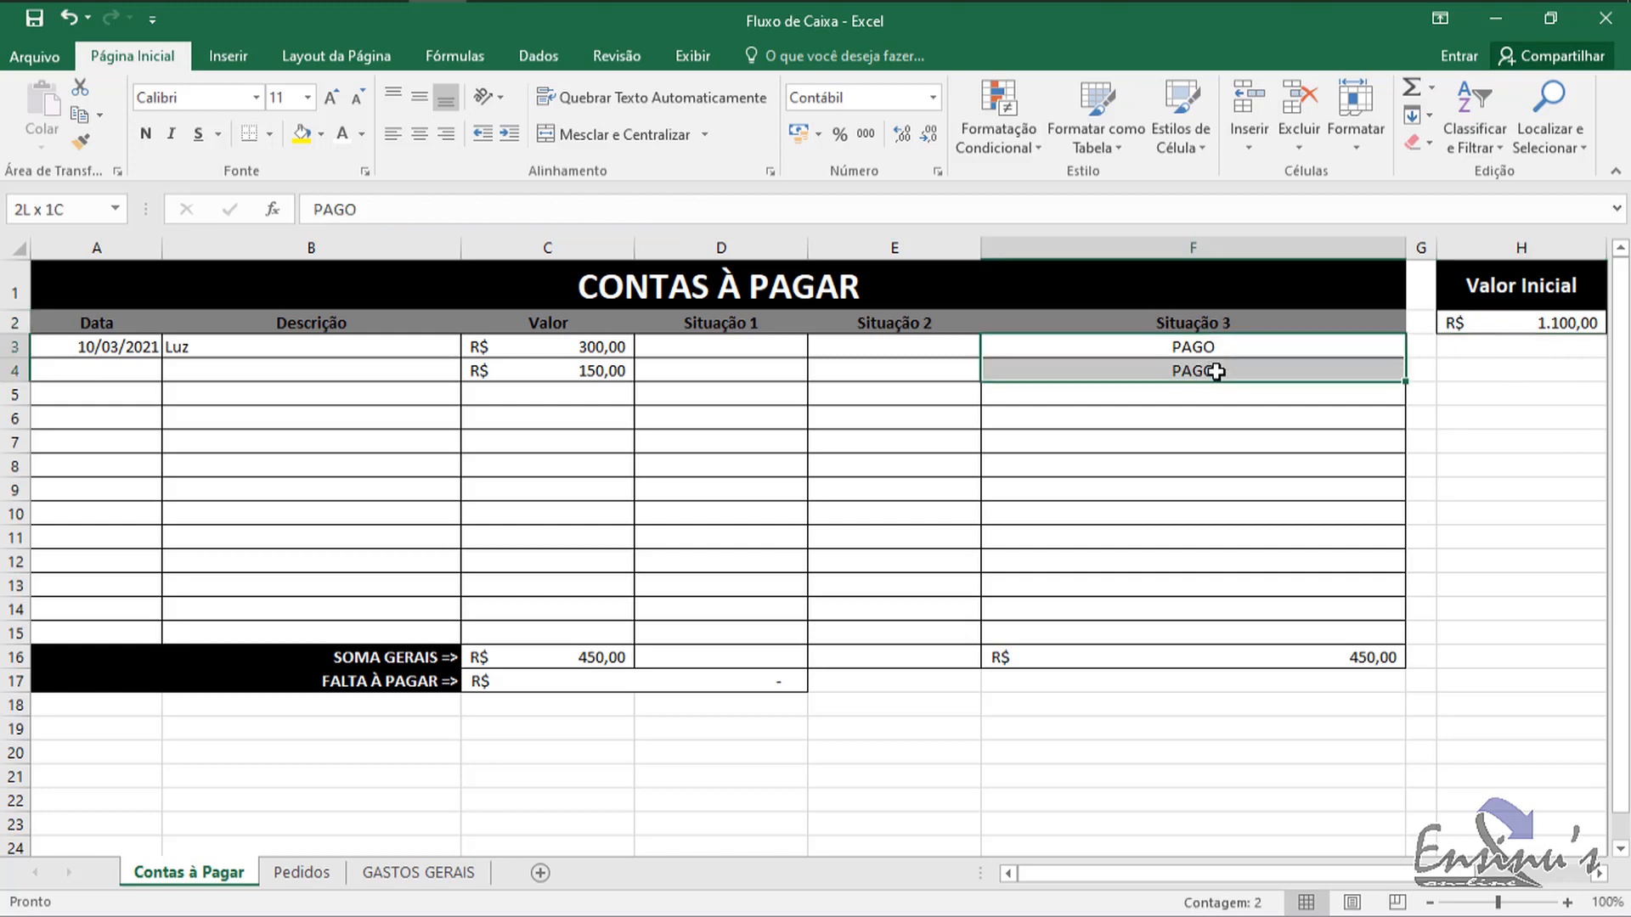
key("Delete")
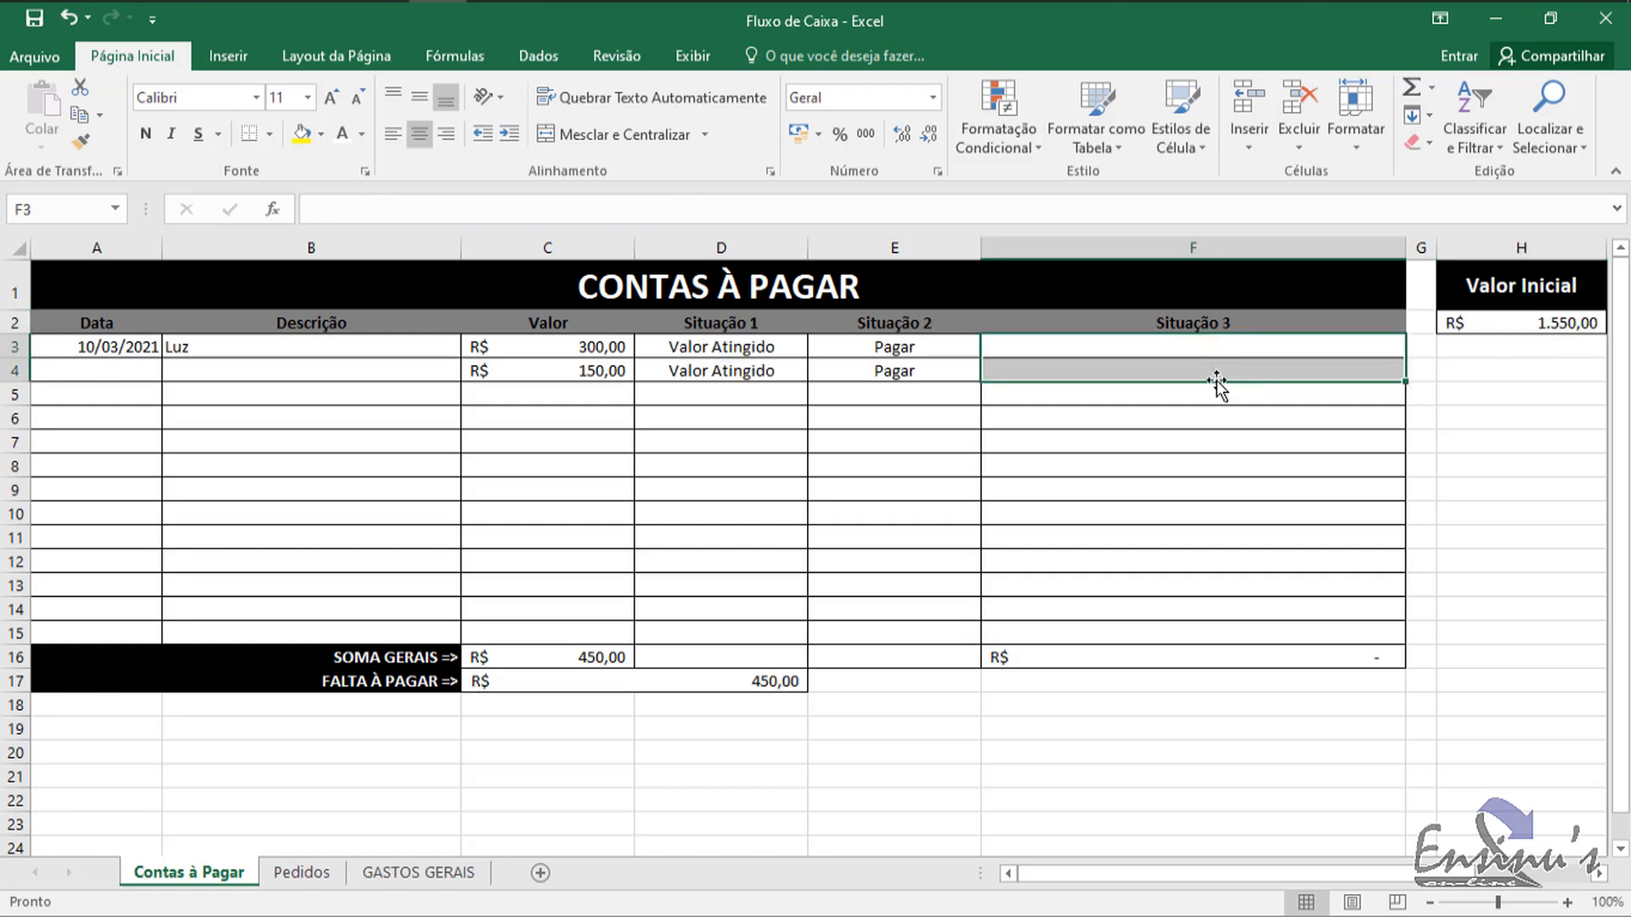
left_click(1600, 331)
left_click(1547, 466)
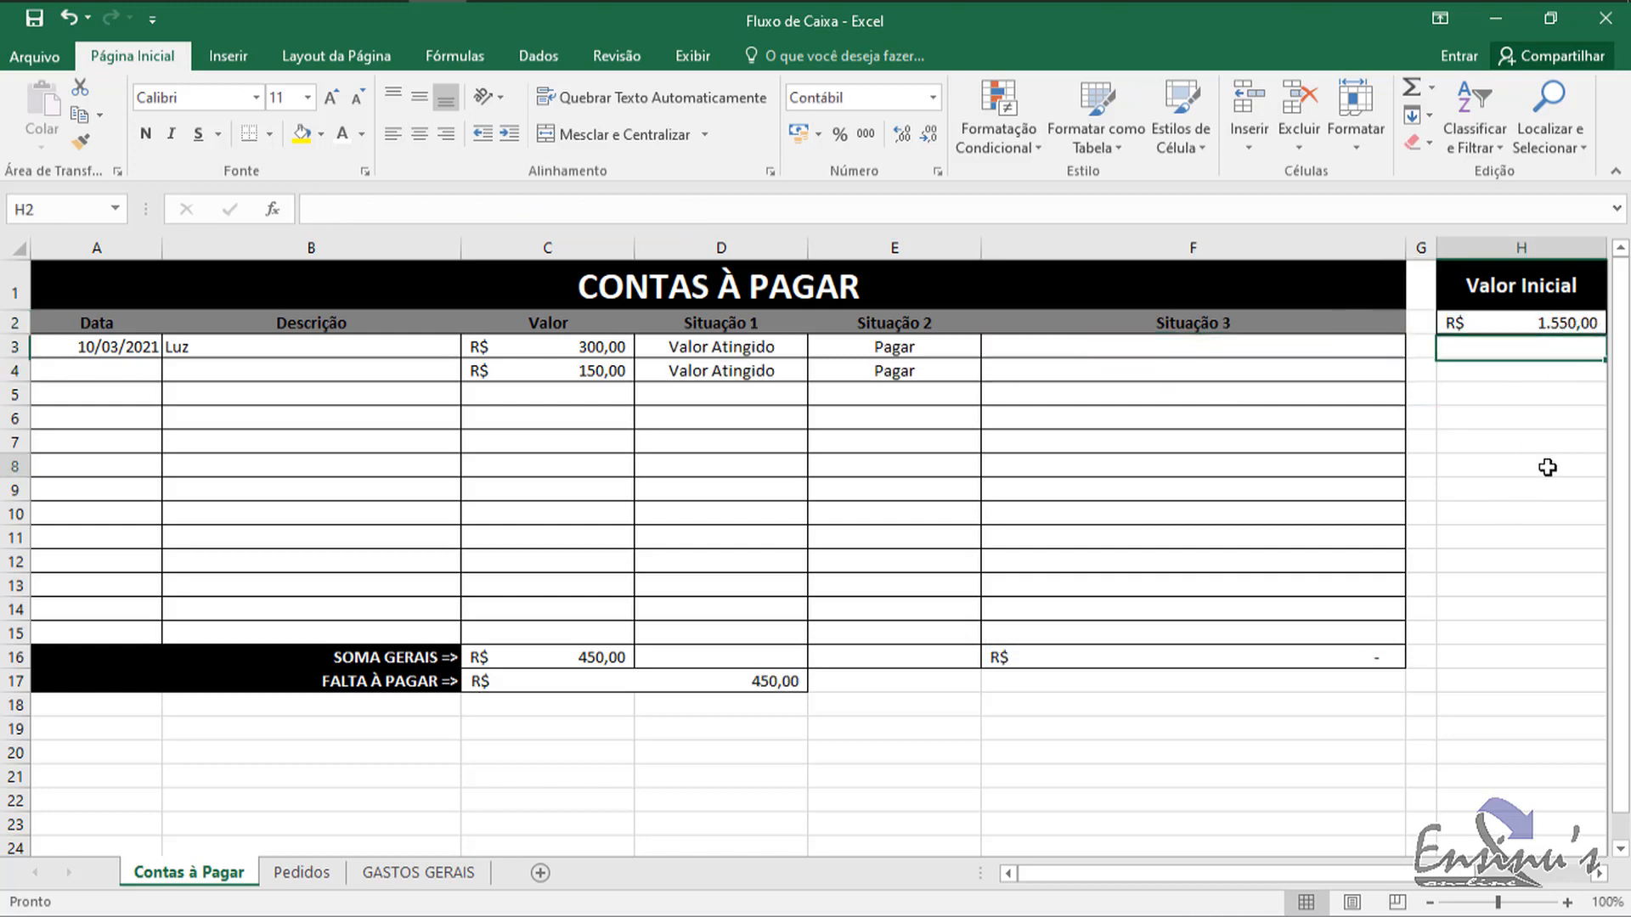
Step: Mark the Luz bill as PAGO in its Situação 3 cell, F3
left_click(1156, 343)
left_click(1170, 366)
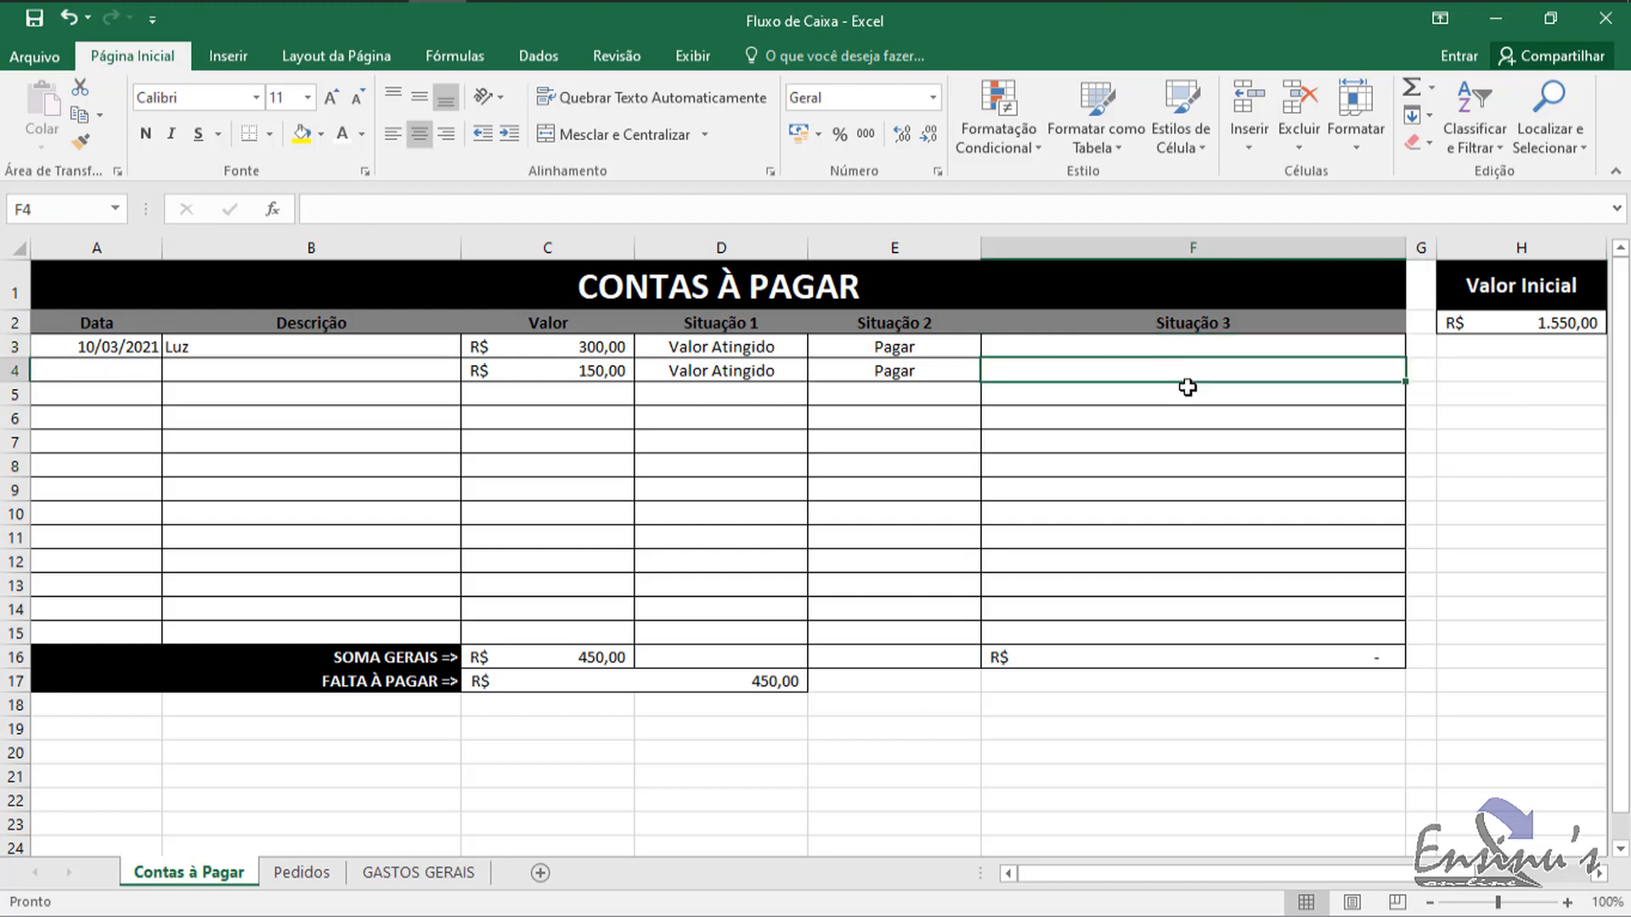
left_click(1213, 332)
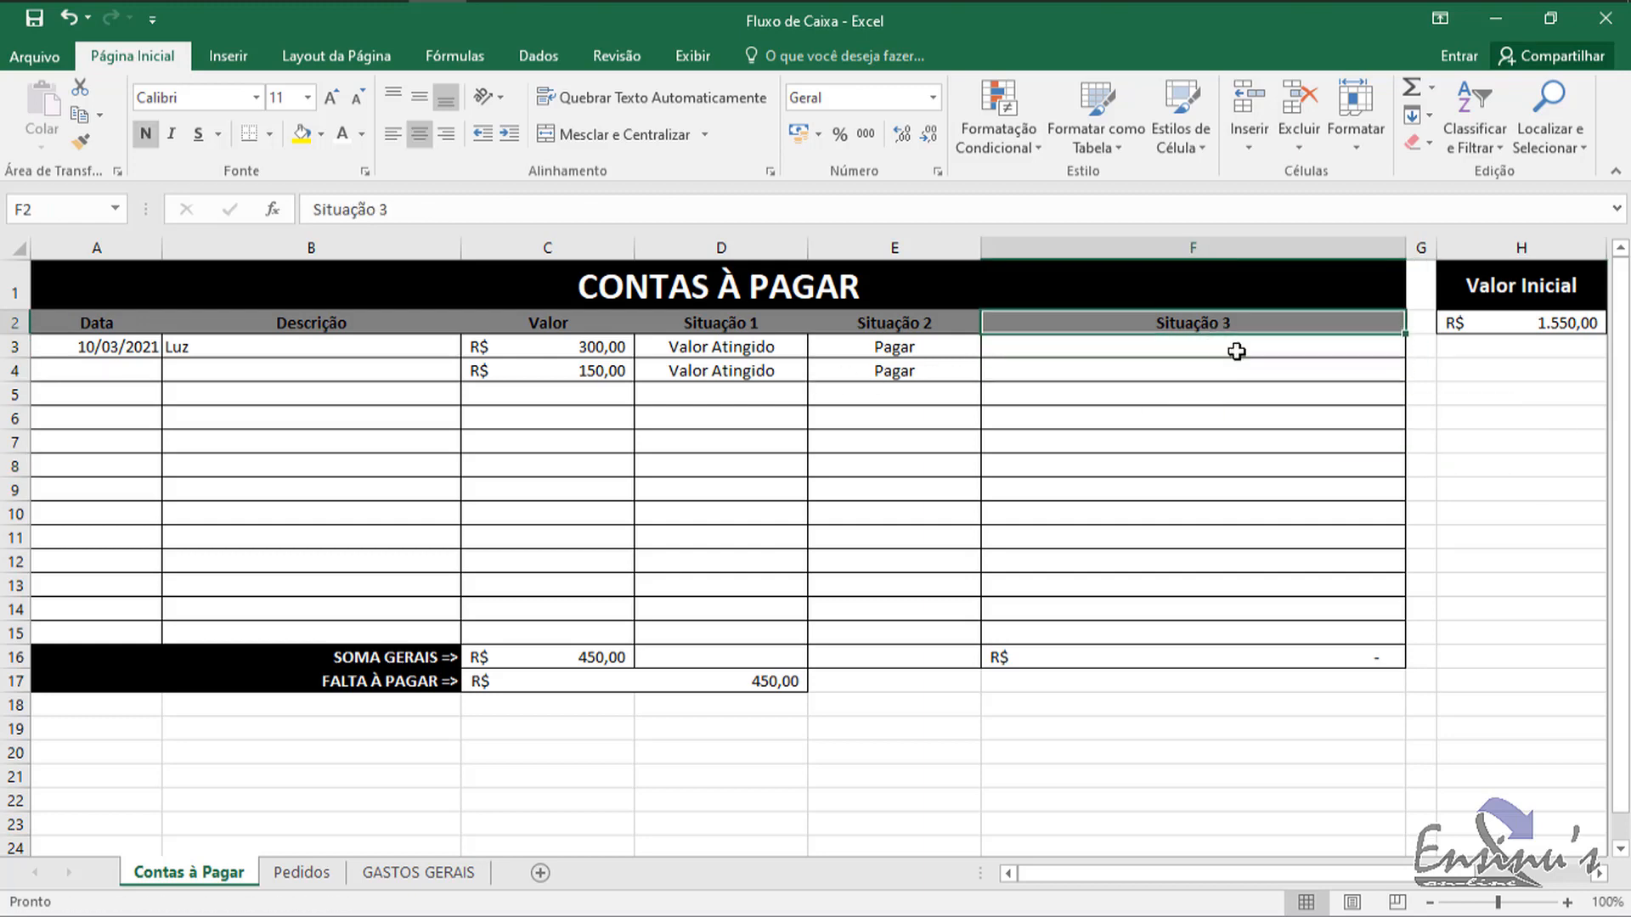
left_click(1269, 353)
type("PAGO")
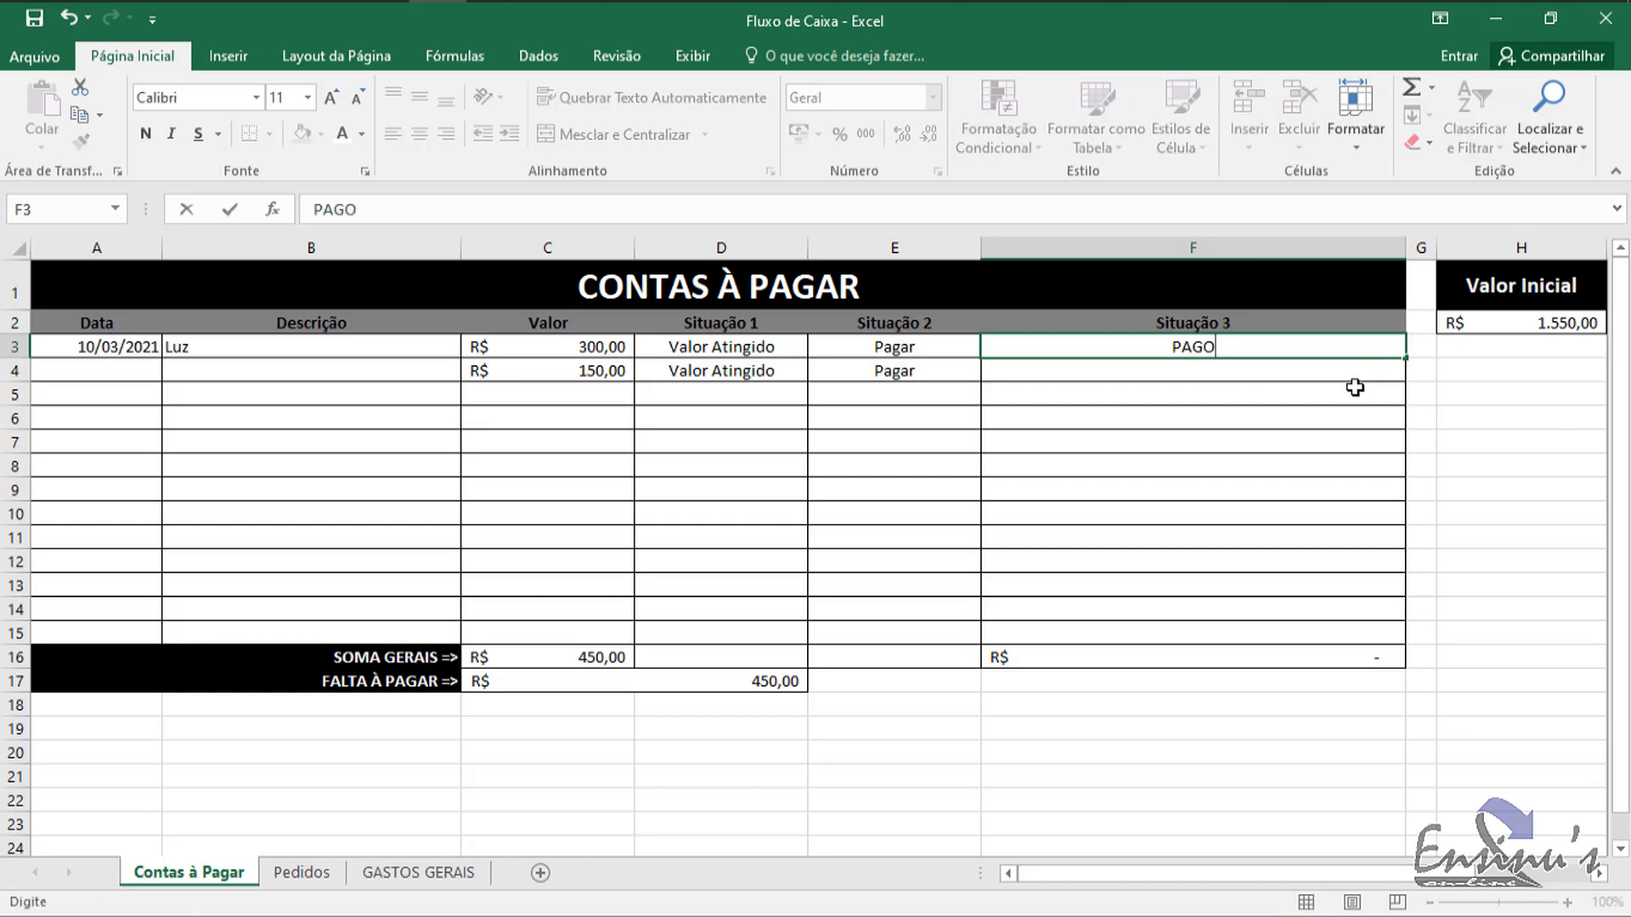
key("Return")
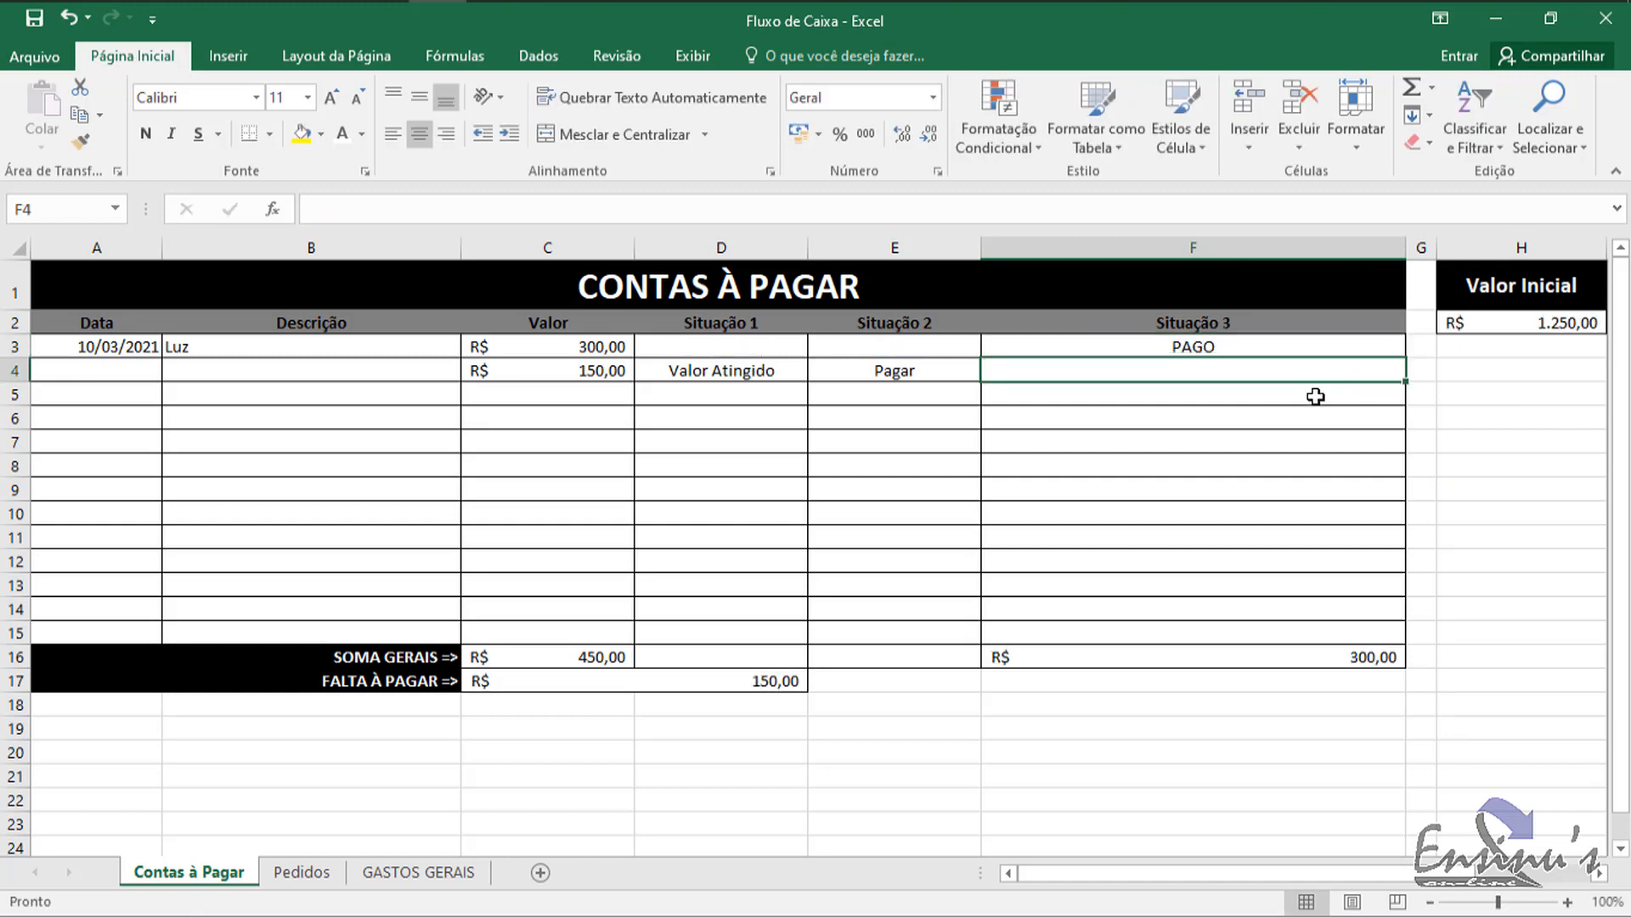
Step: Check the paid total formula in F16 and the Situação 1 and Situação 2 formulas in D3 and E3
left_click(1298, 661)
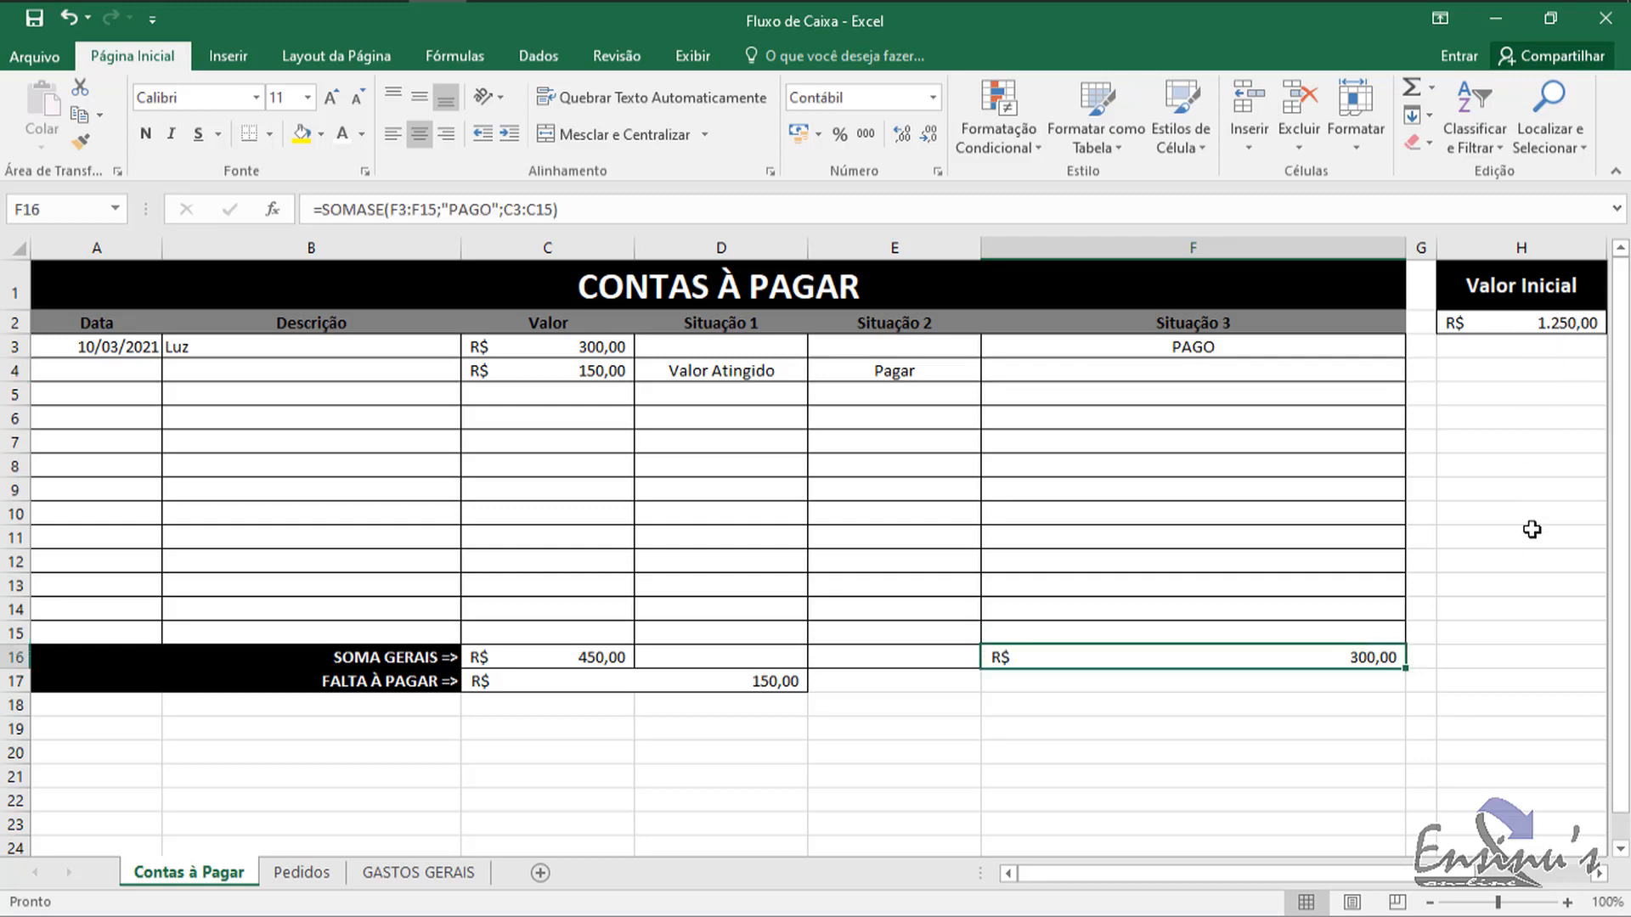
left_click(1193, 348)
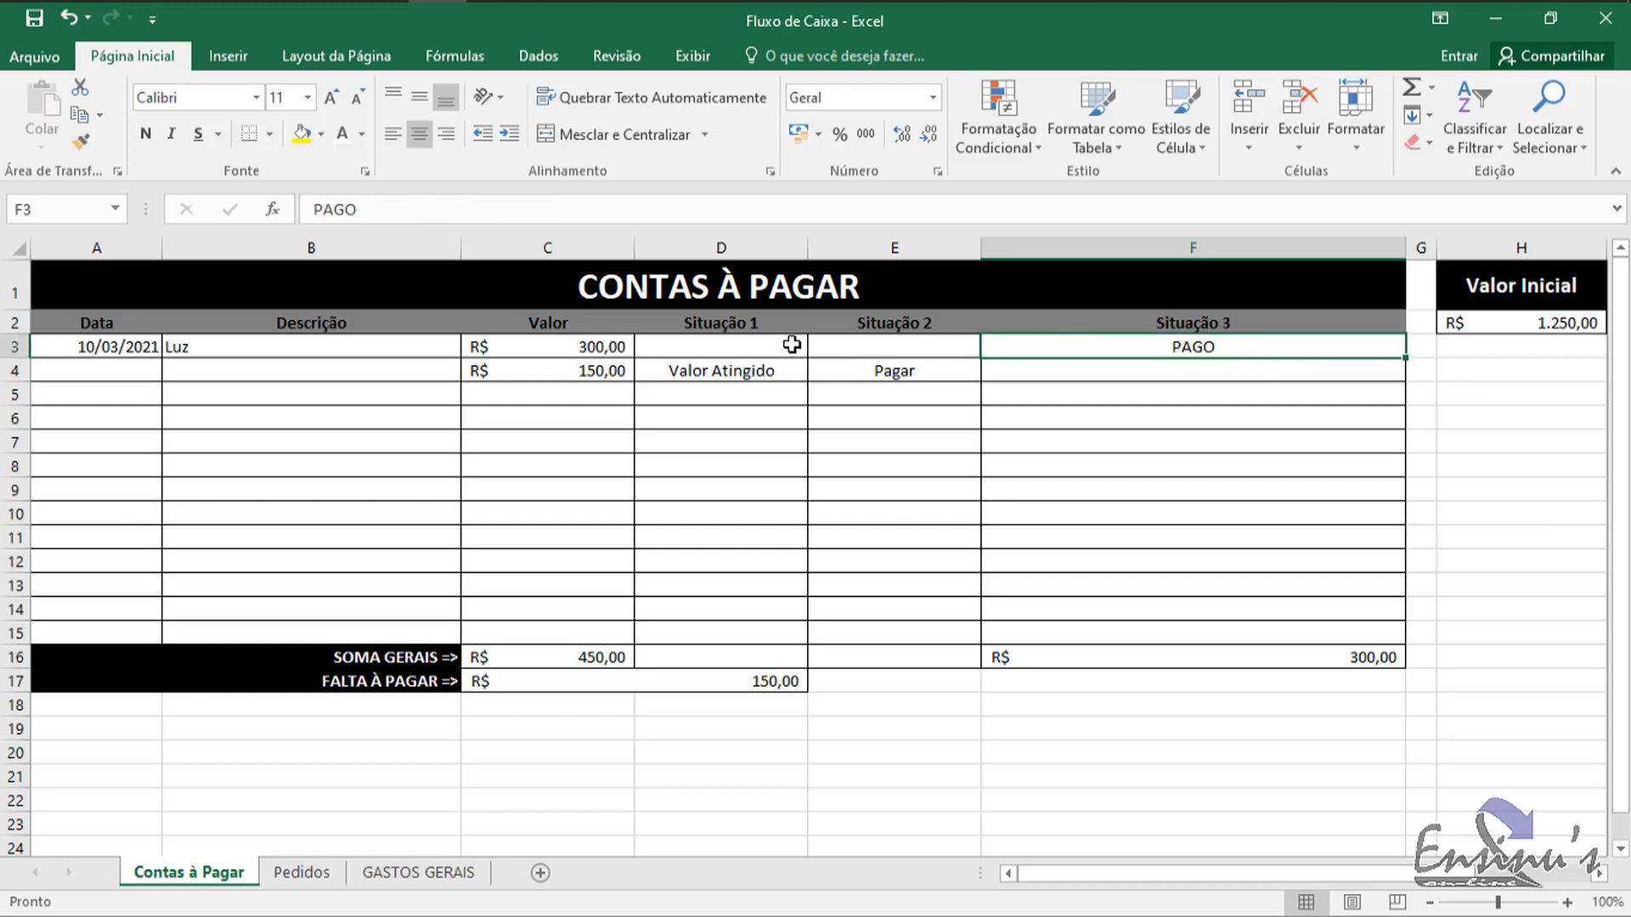
left_click(677, 344)
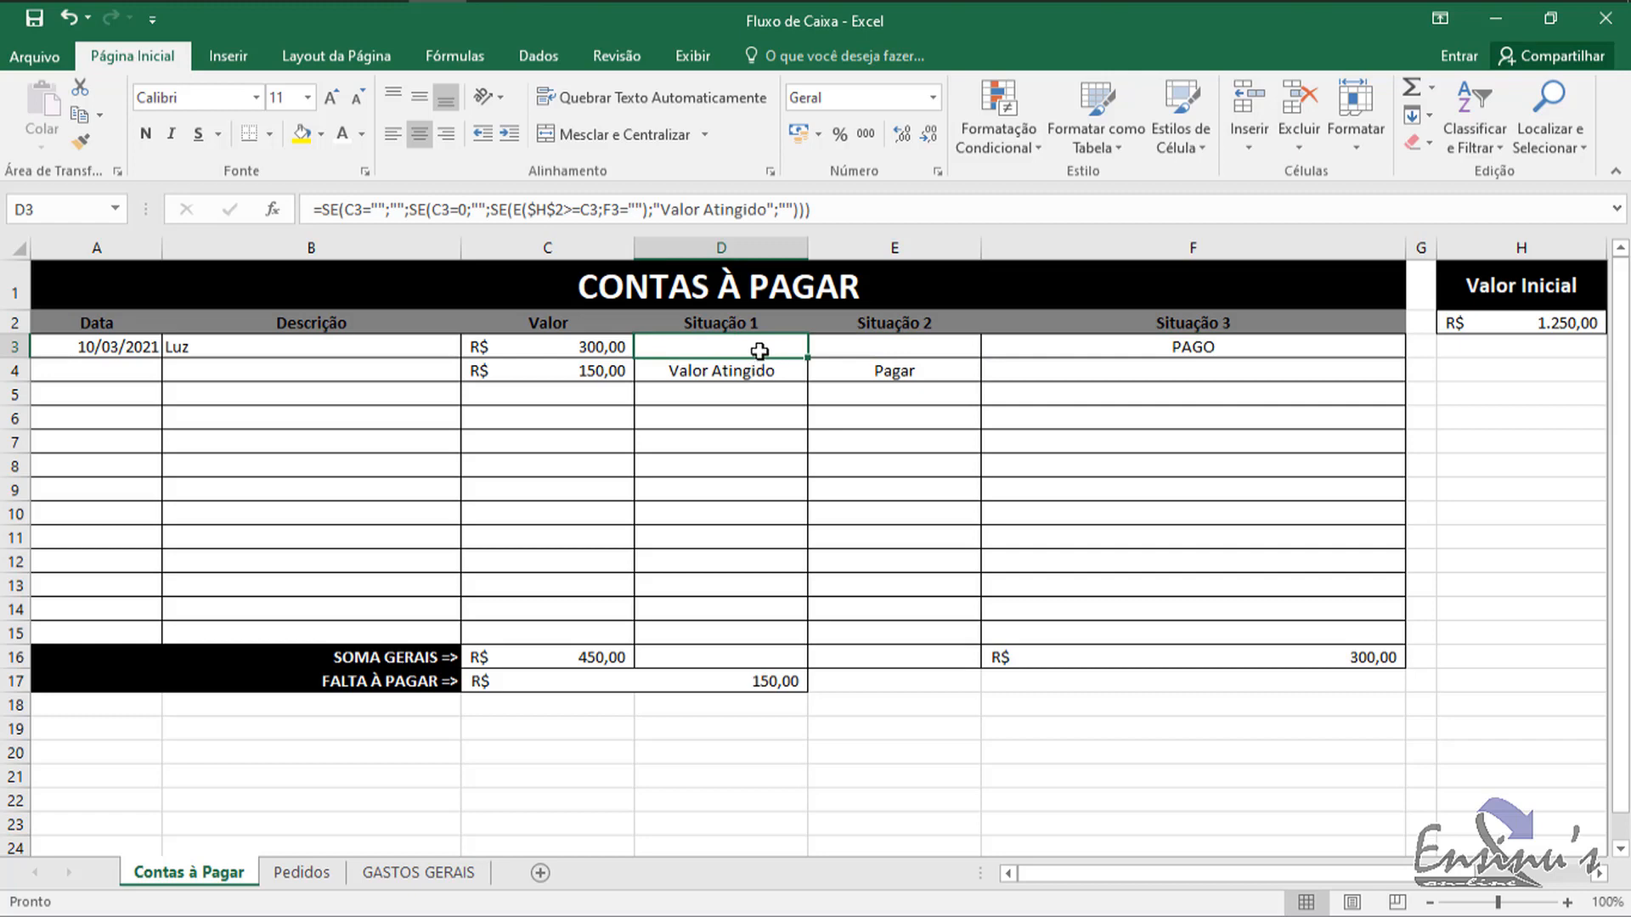
left_click(888, 350)
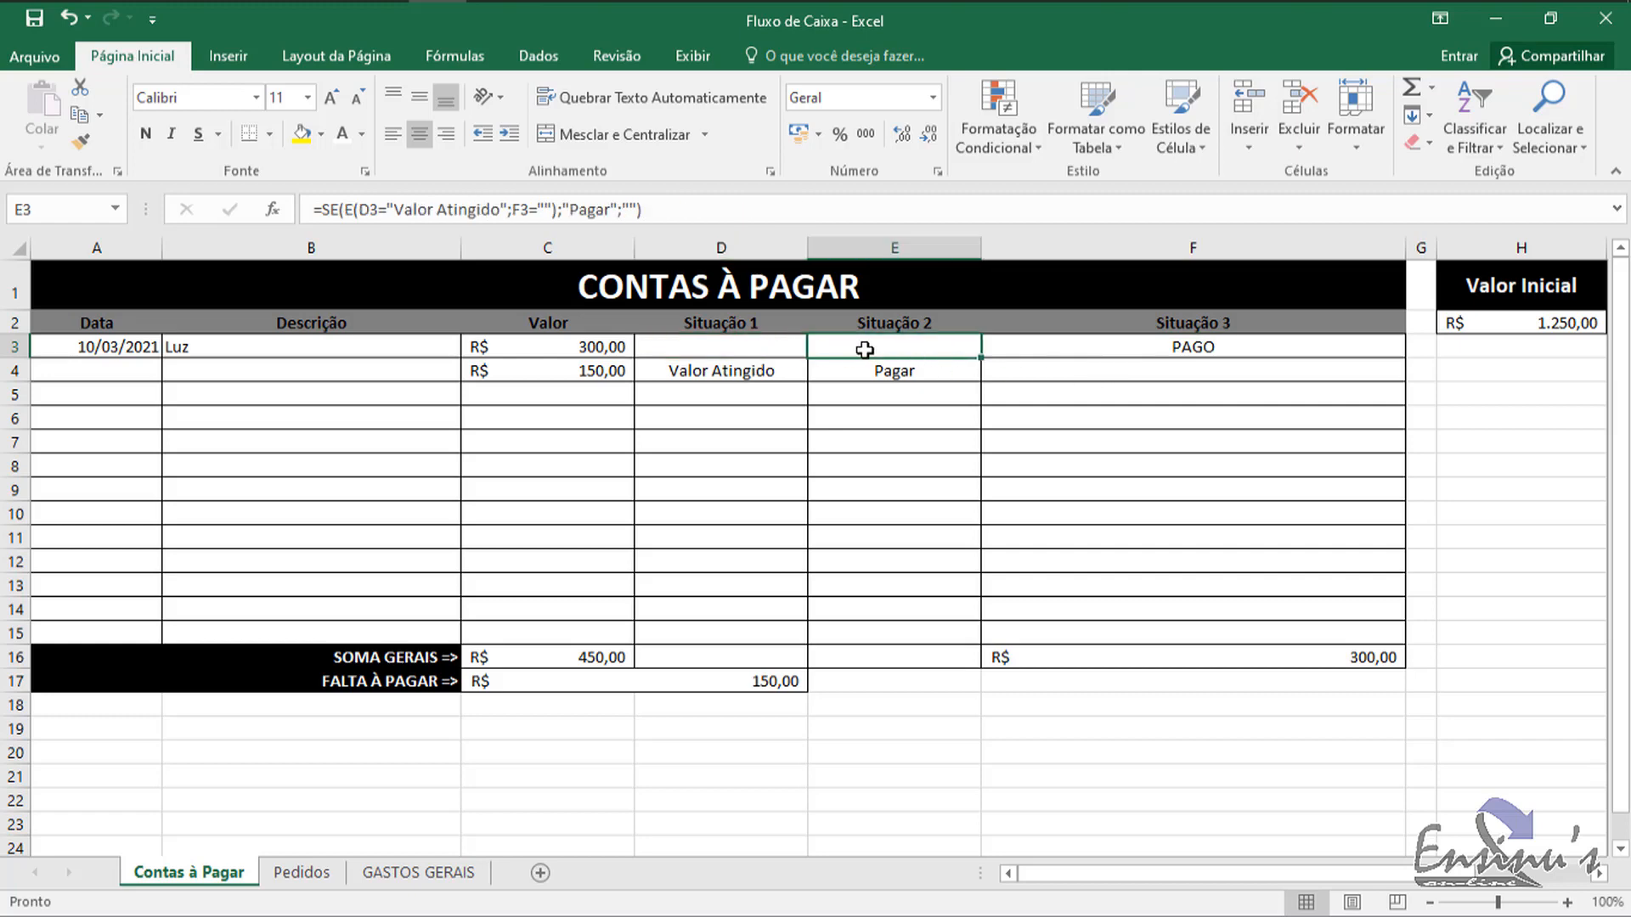
left_click_drag(756, 344, 875, 345)
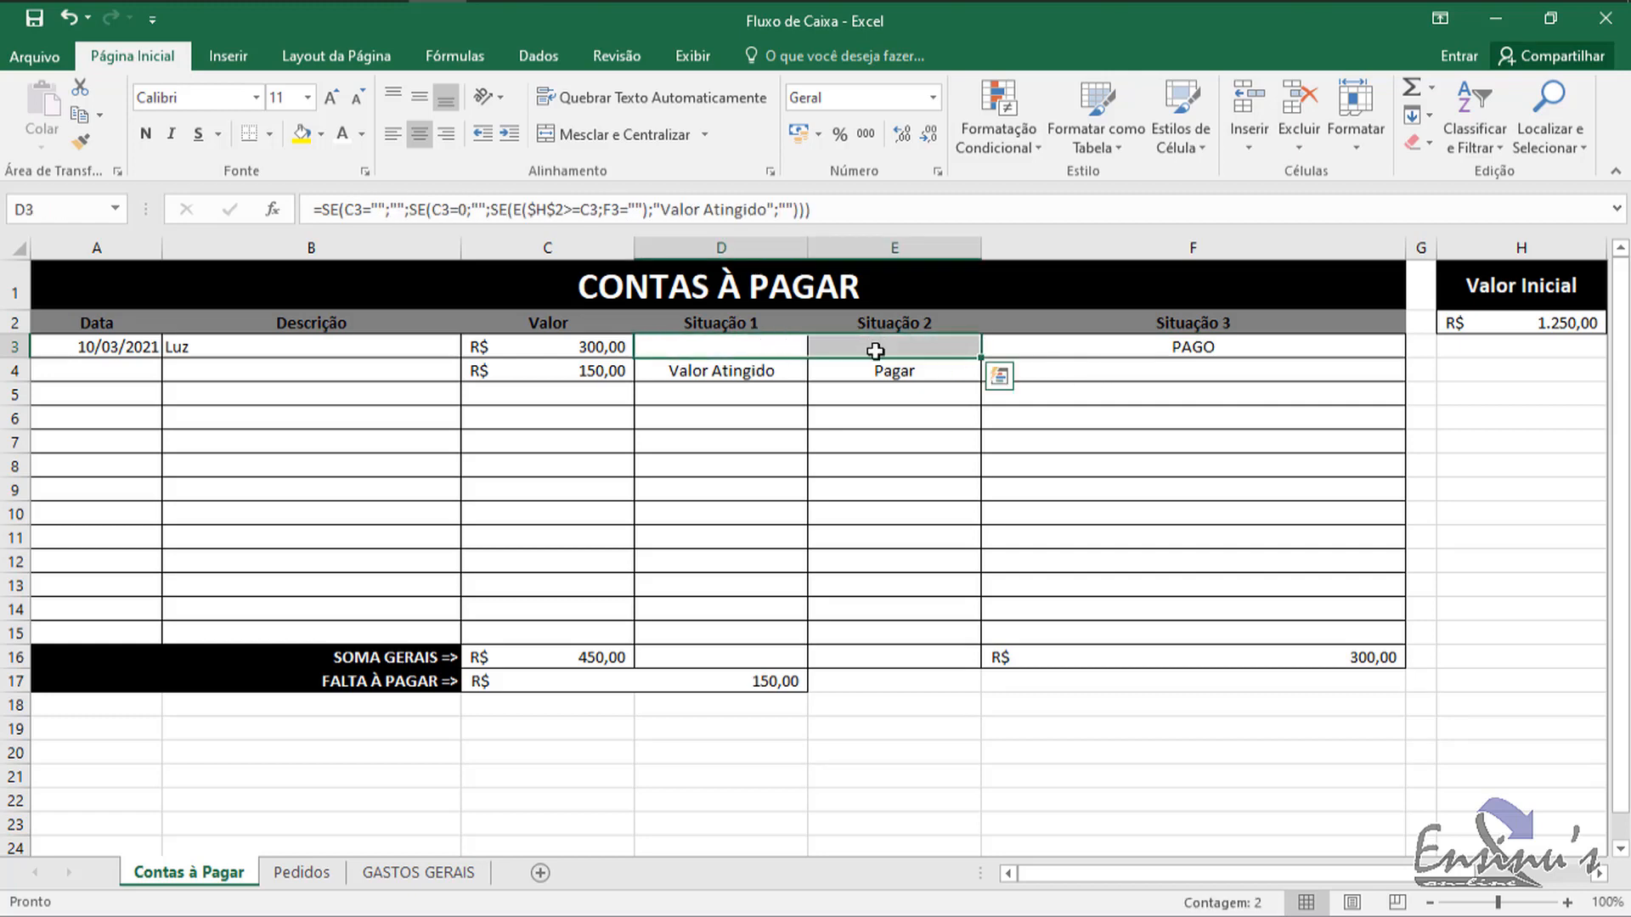
left_click(1307, 586)
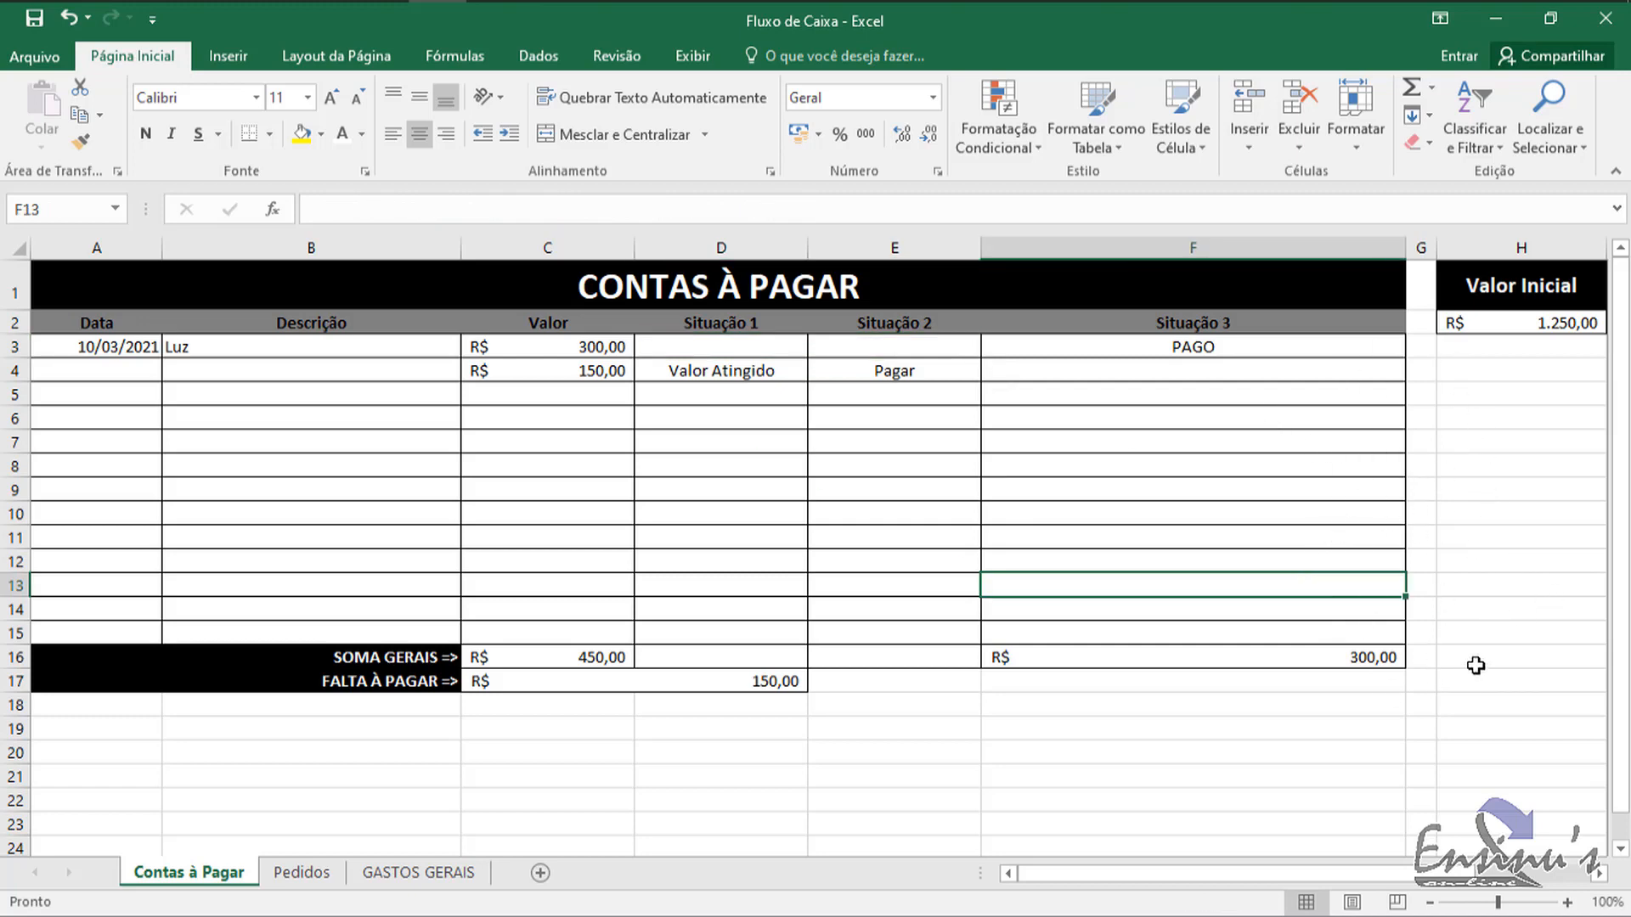
Step: Clear the PAGO status from F3 and the sample Valor amounts from C3:C4 on Contas à Pagar
left_click(1256, 346)
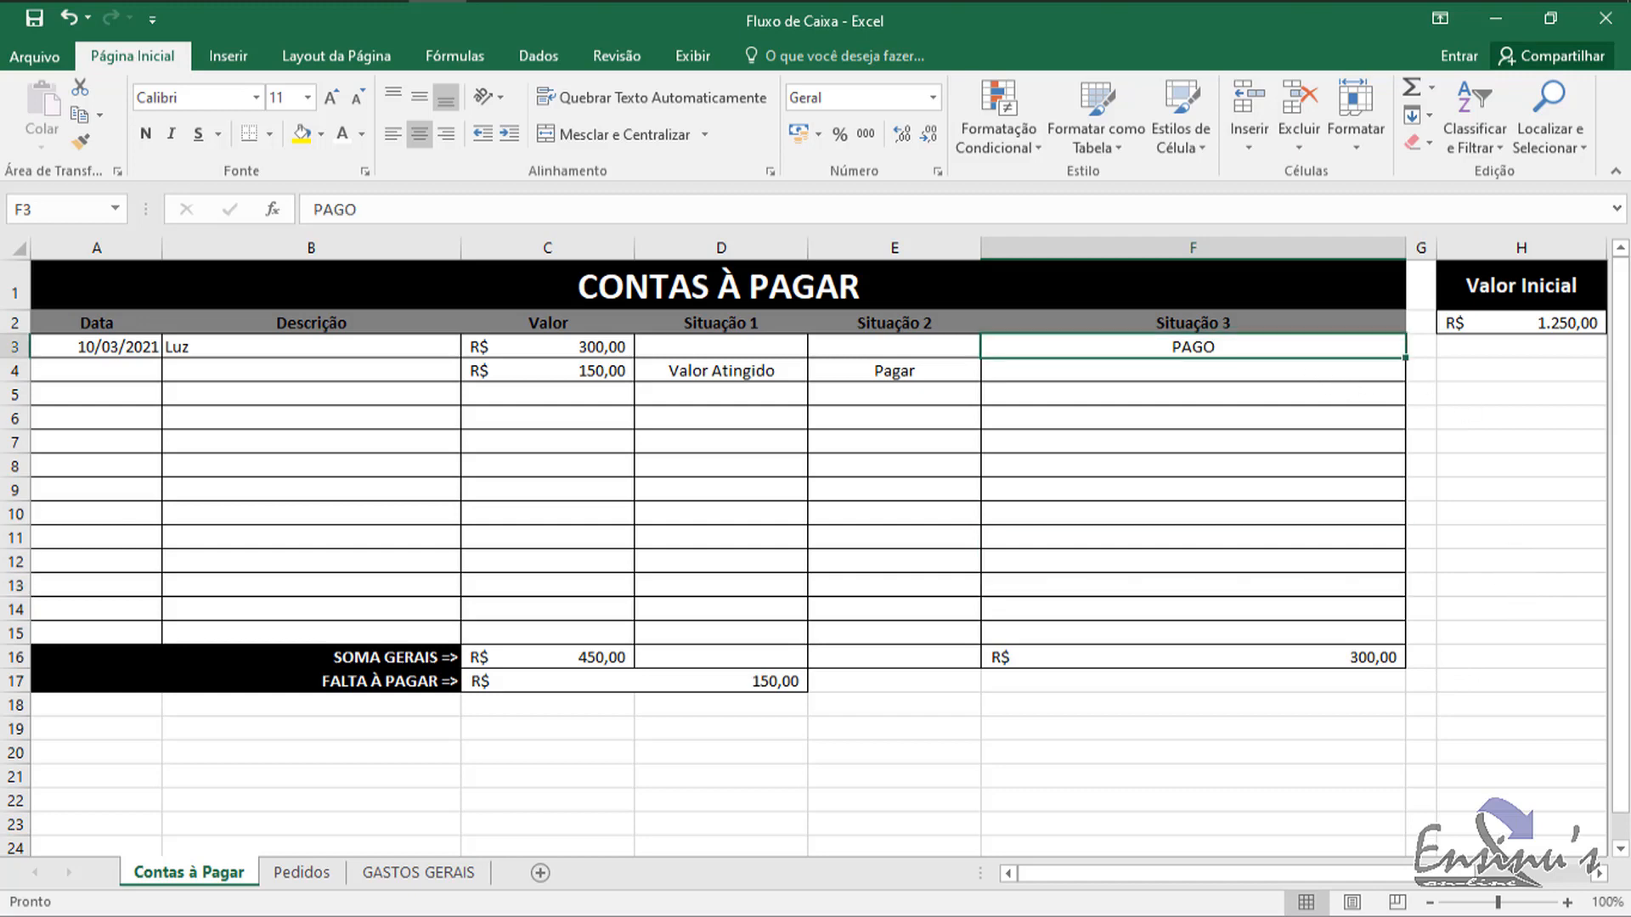
key("Delete")
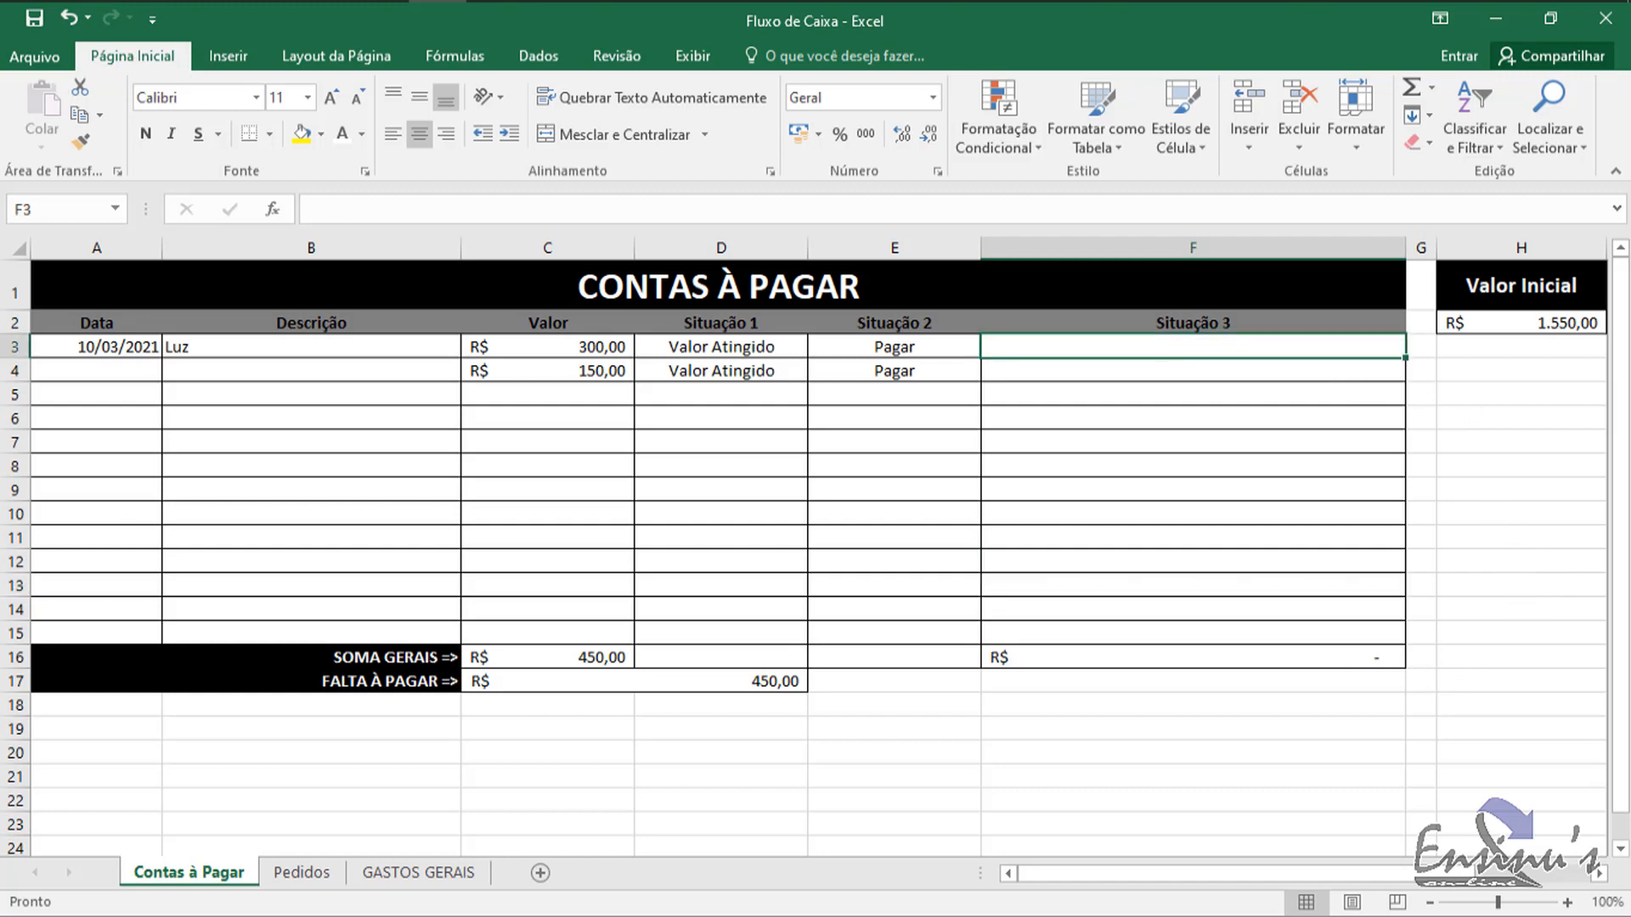
left_click(1225, 465)
left_click_drag(578, 347, 577, 390)
key("Delete")
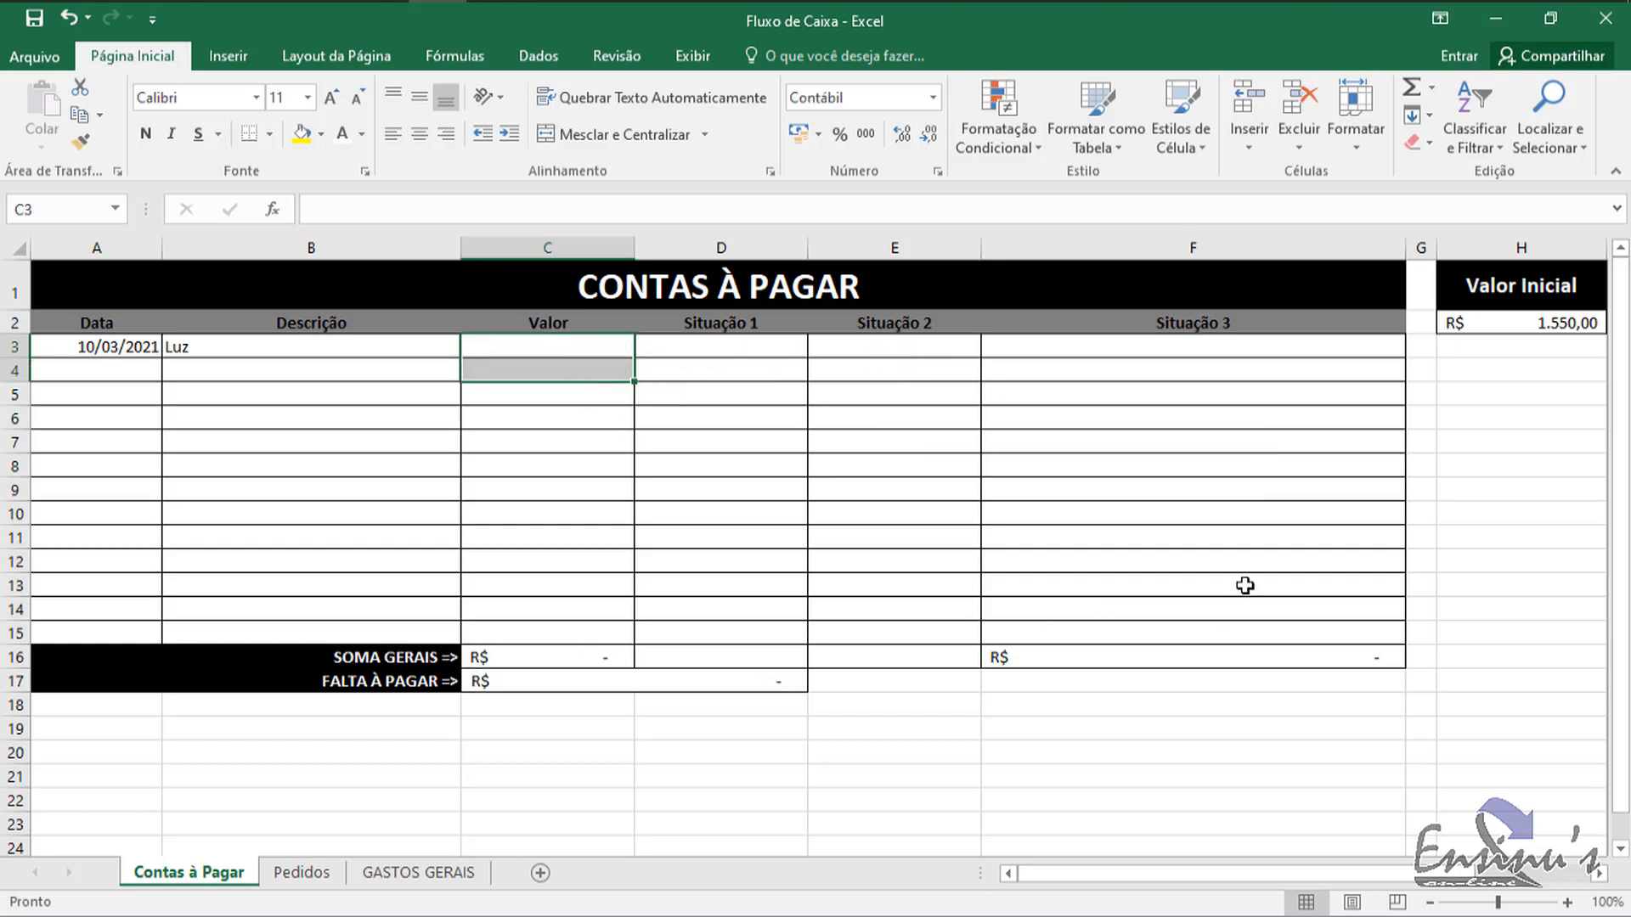
left_click(1245, 586)
left_click(1204, 350)
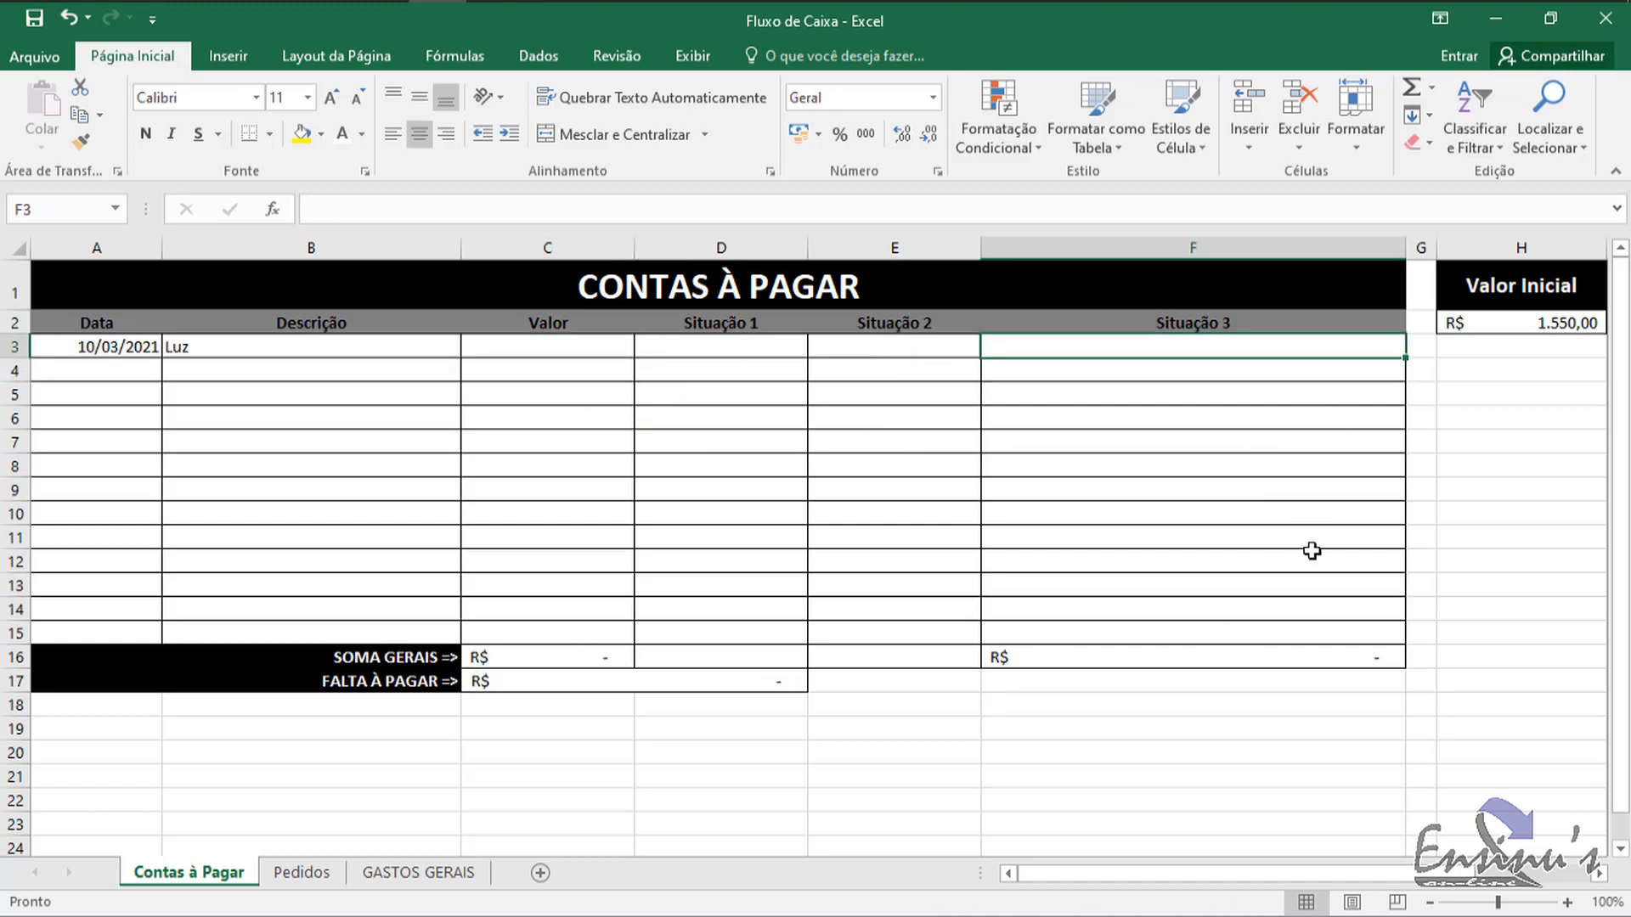
Step: On the GASTOS GERAIS sheet, clear the sample values from C3:C5, G3:G5 and K3
left_click(406, 882)
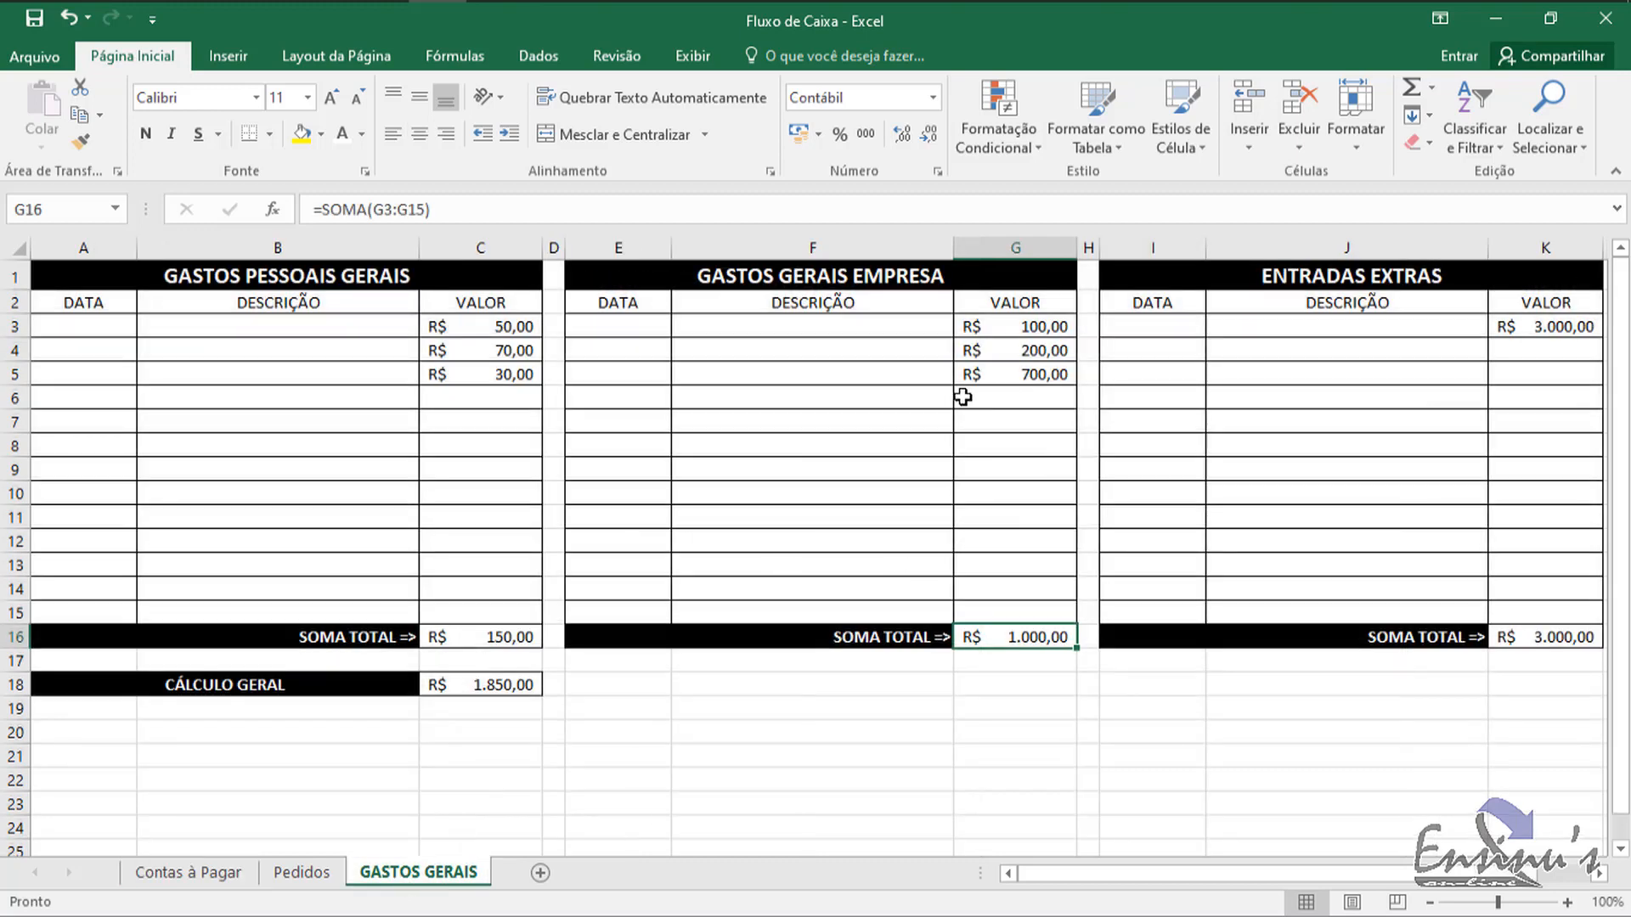
left_click_drag(510, 328, 516, 377)
key("Delete")
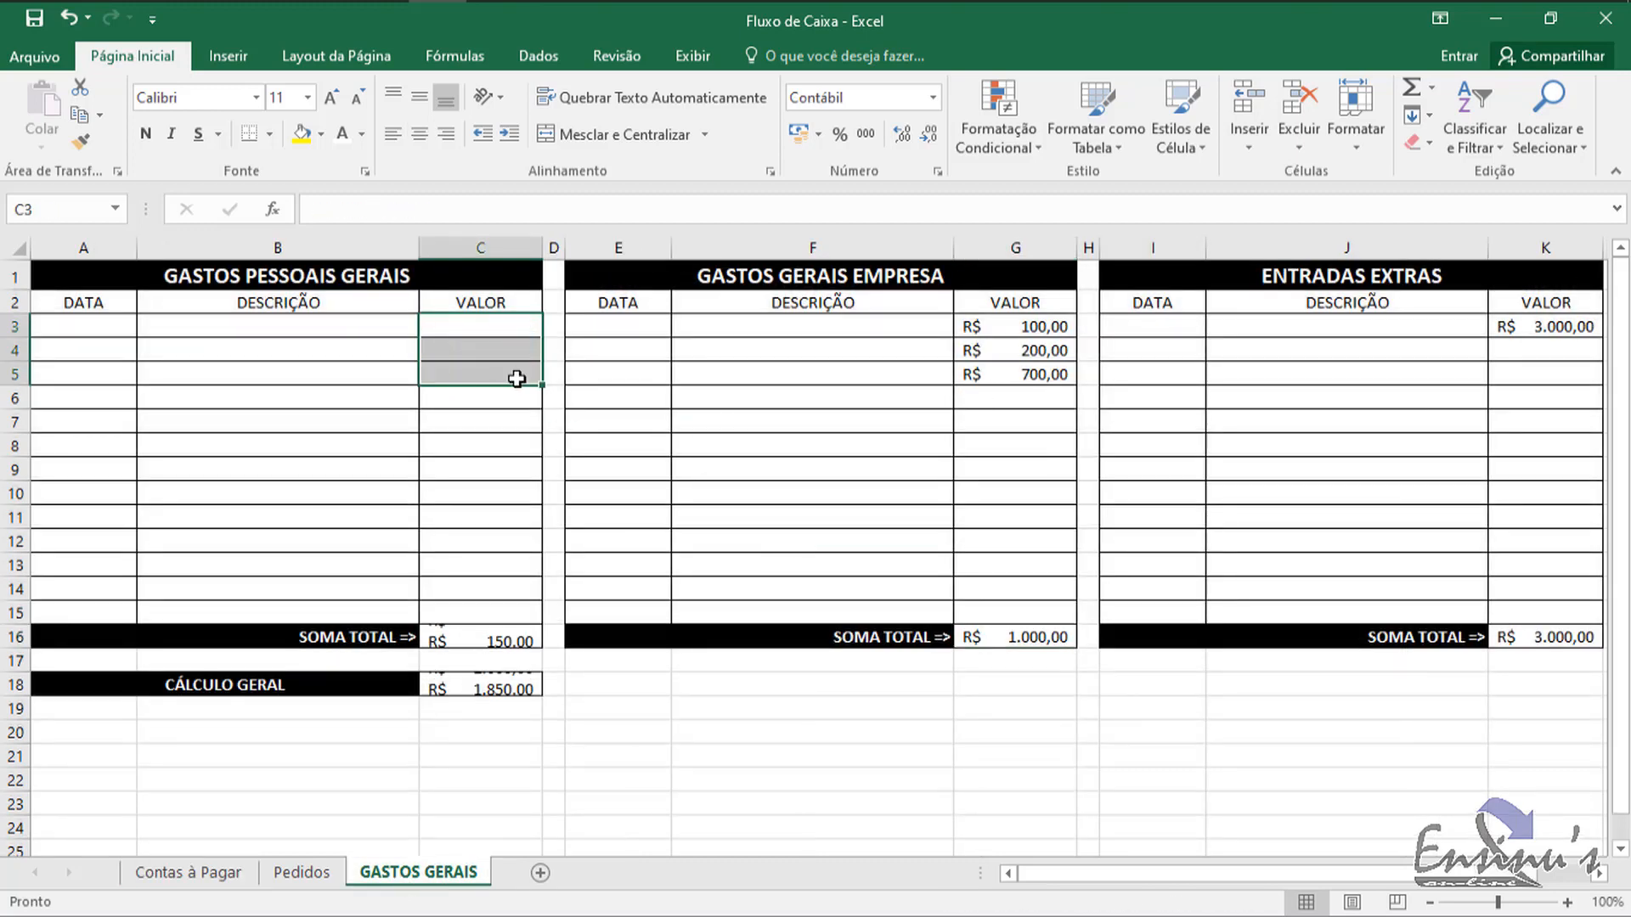
left_click_drag(1049, 327, 1056, 375)
key("Delete")
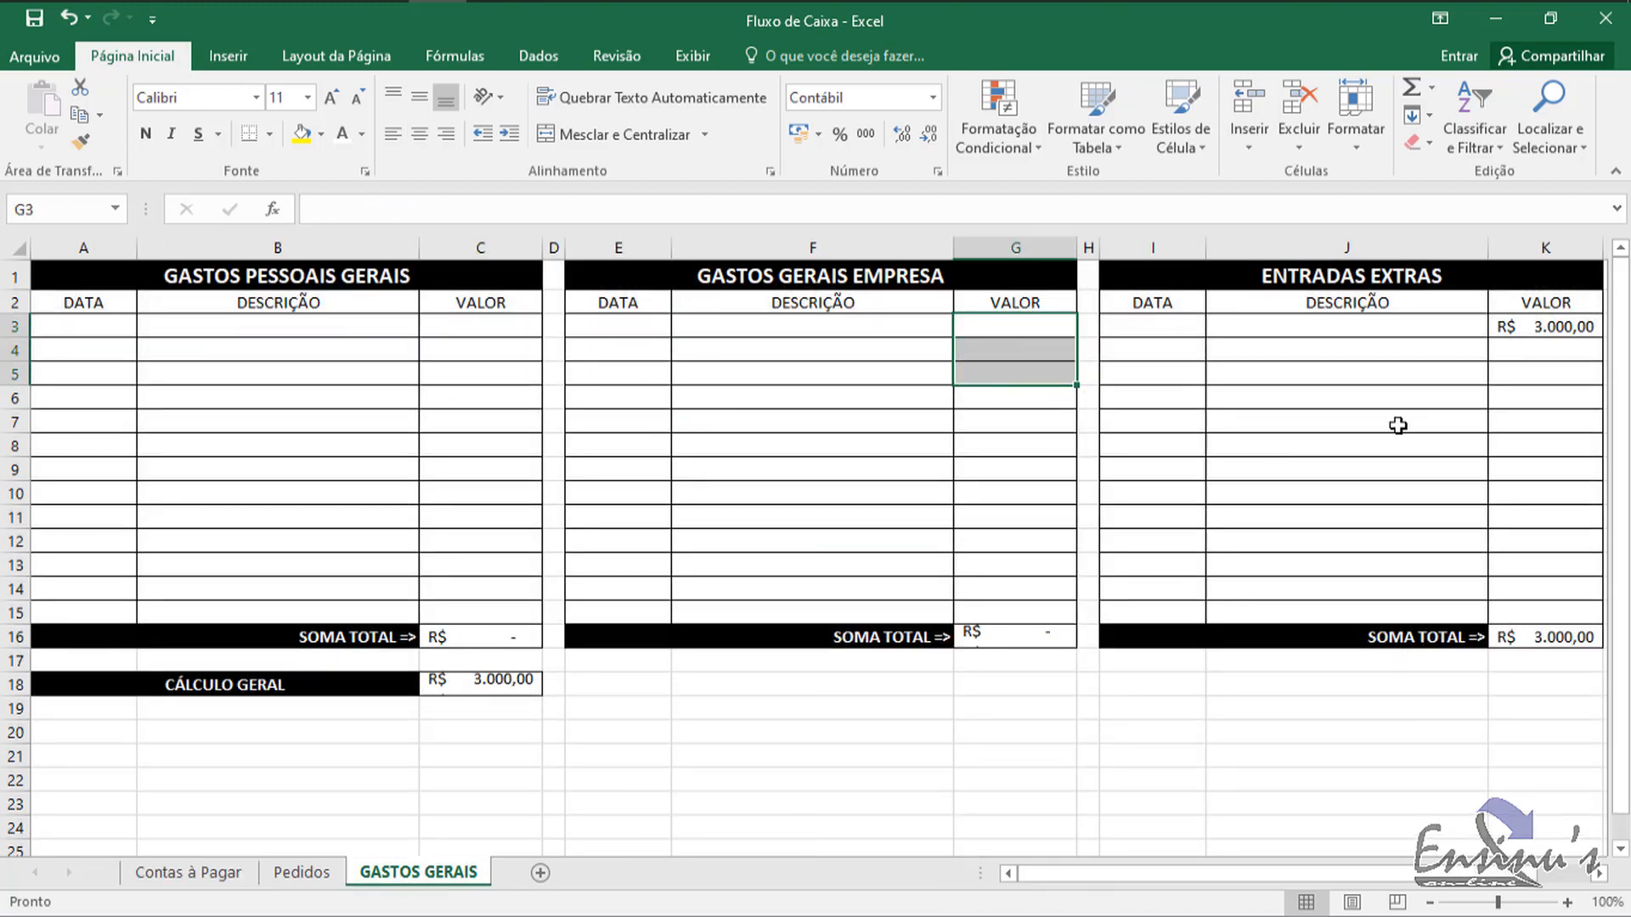
left_click(1569, 332)
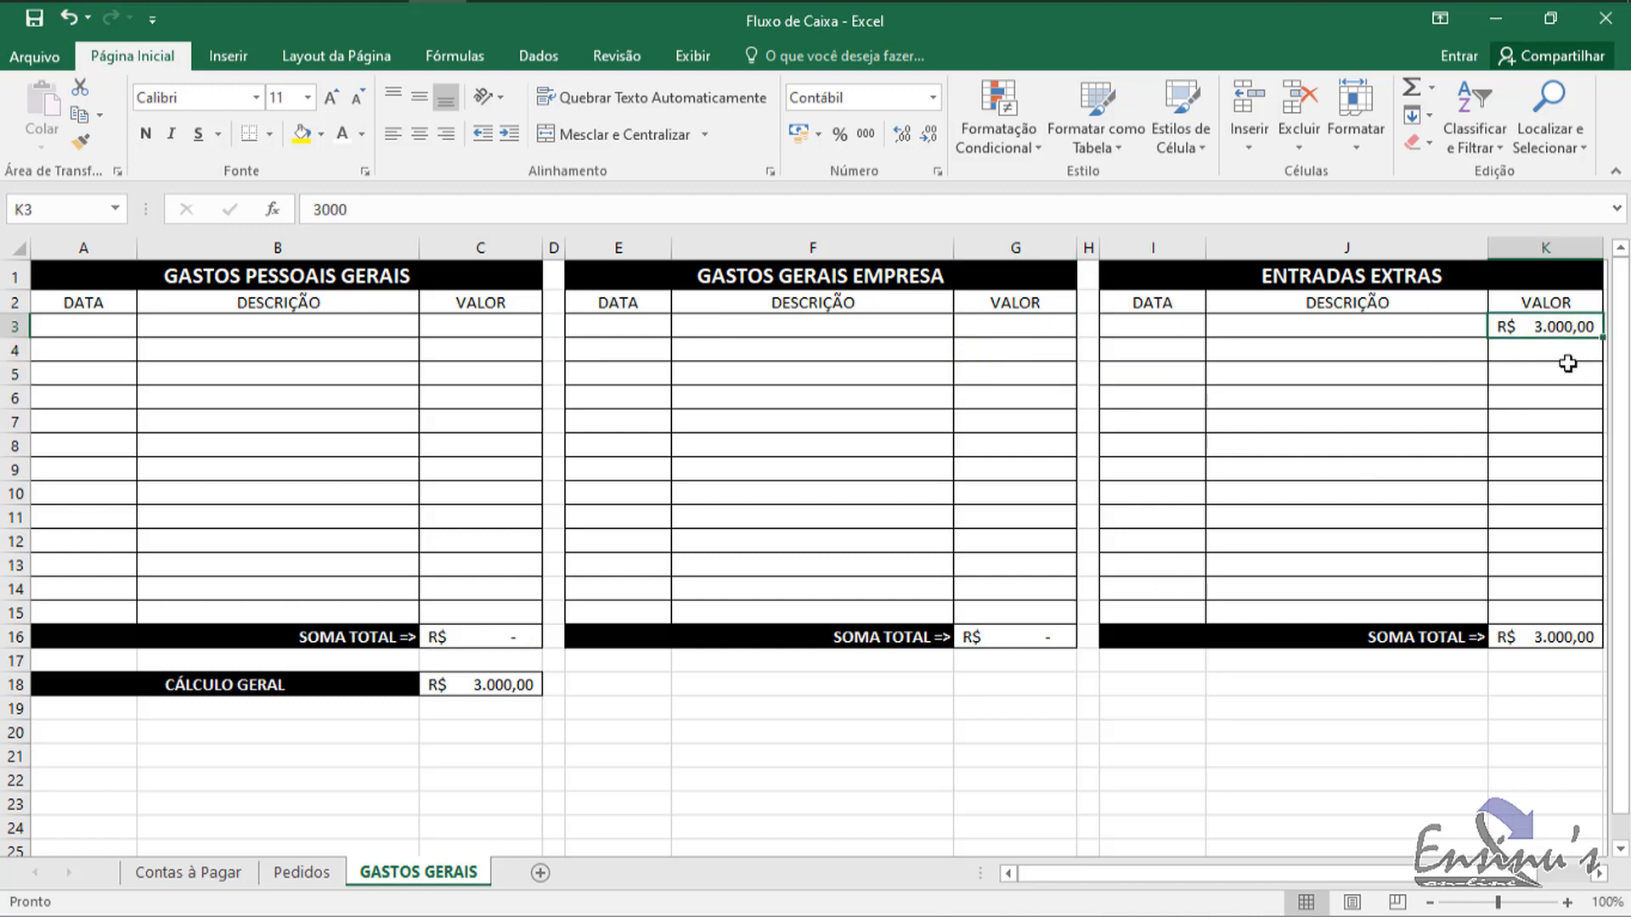
key("Delete")
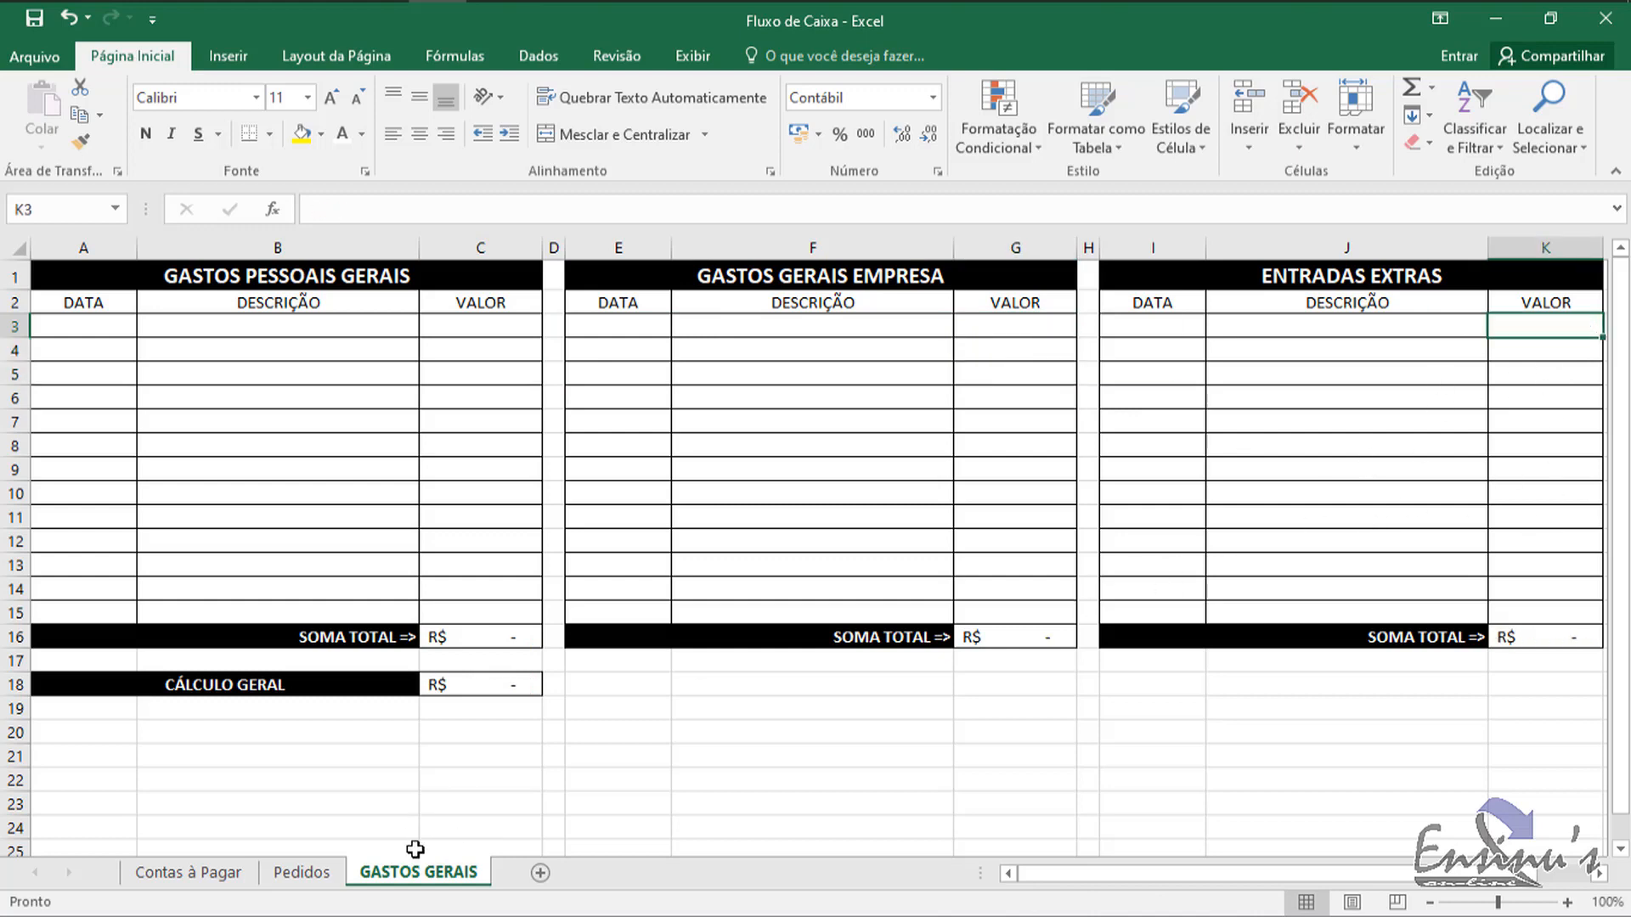
Step: On the Pedidos sheet, clear the sample Valor Total de Venda amounts from G3:G4
left_click(216, 873)
left_click(304, 870)
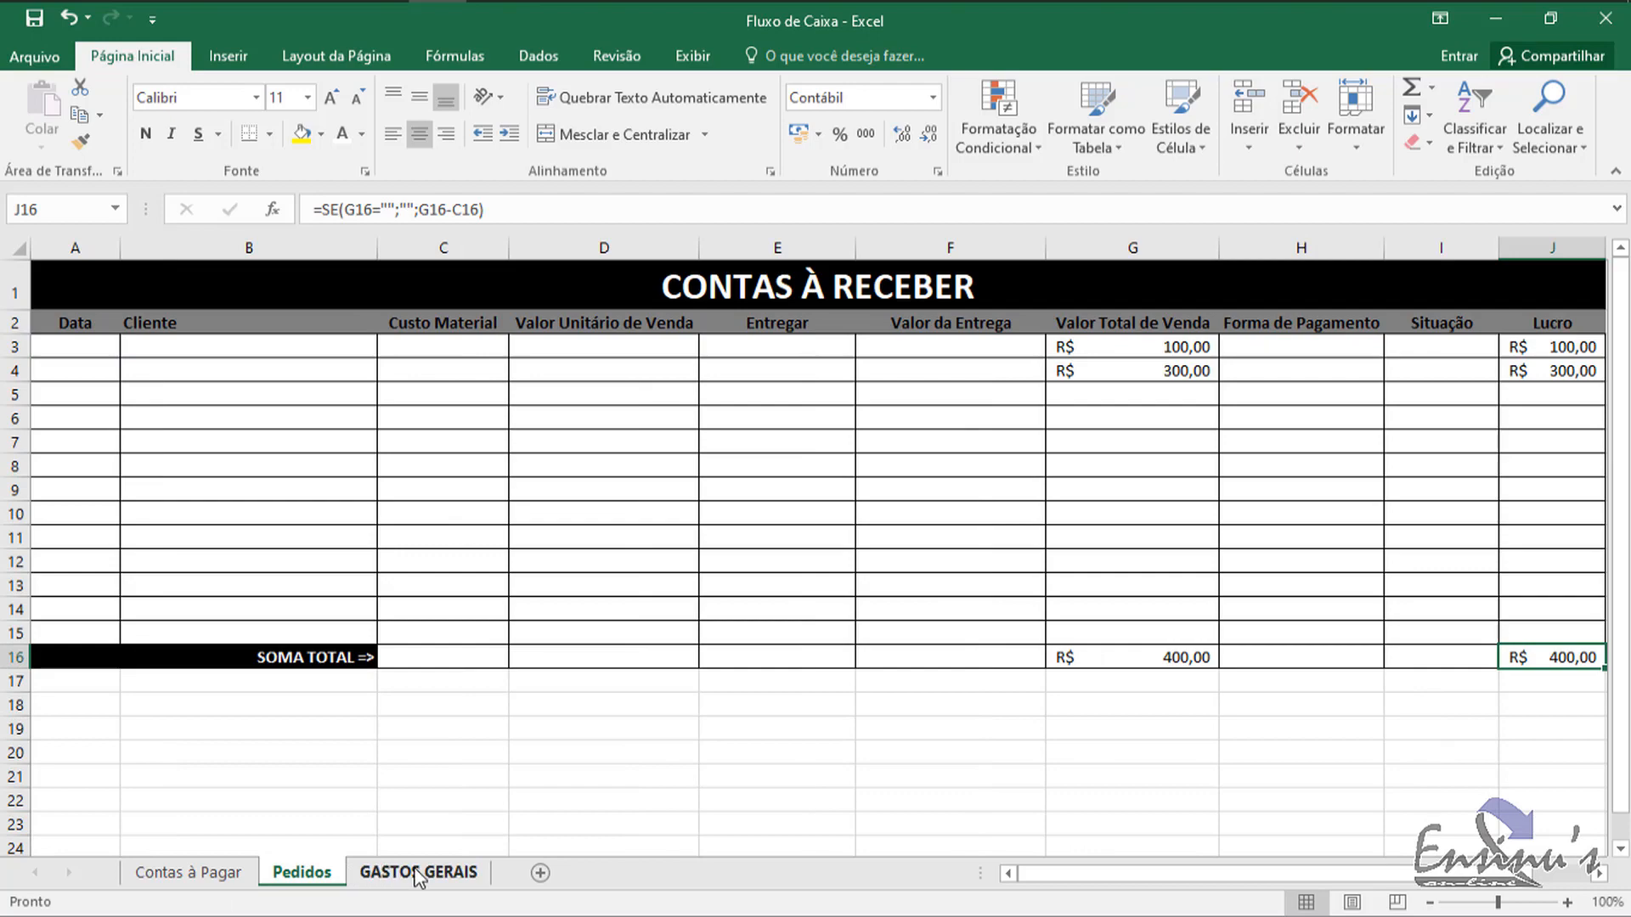
left_click(371, 875)
left_click(323, 875)
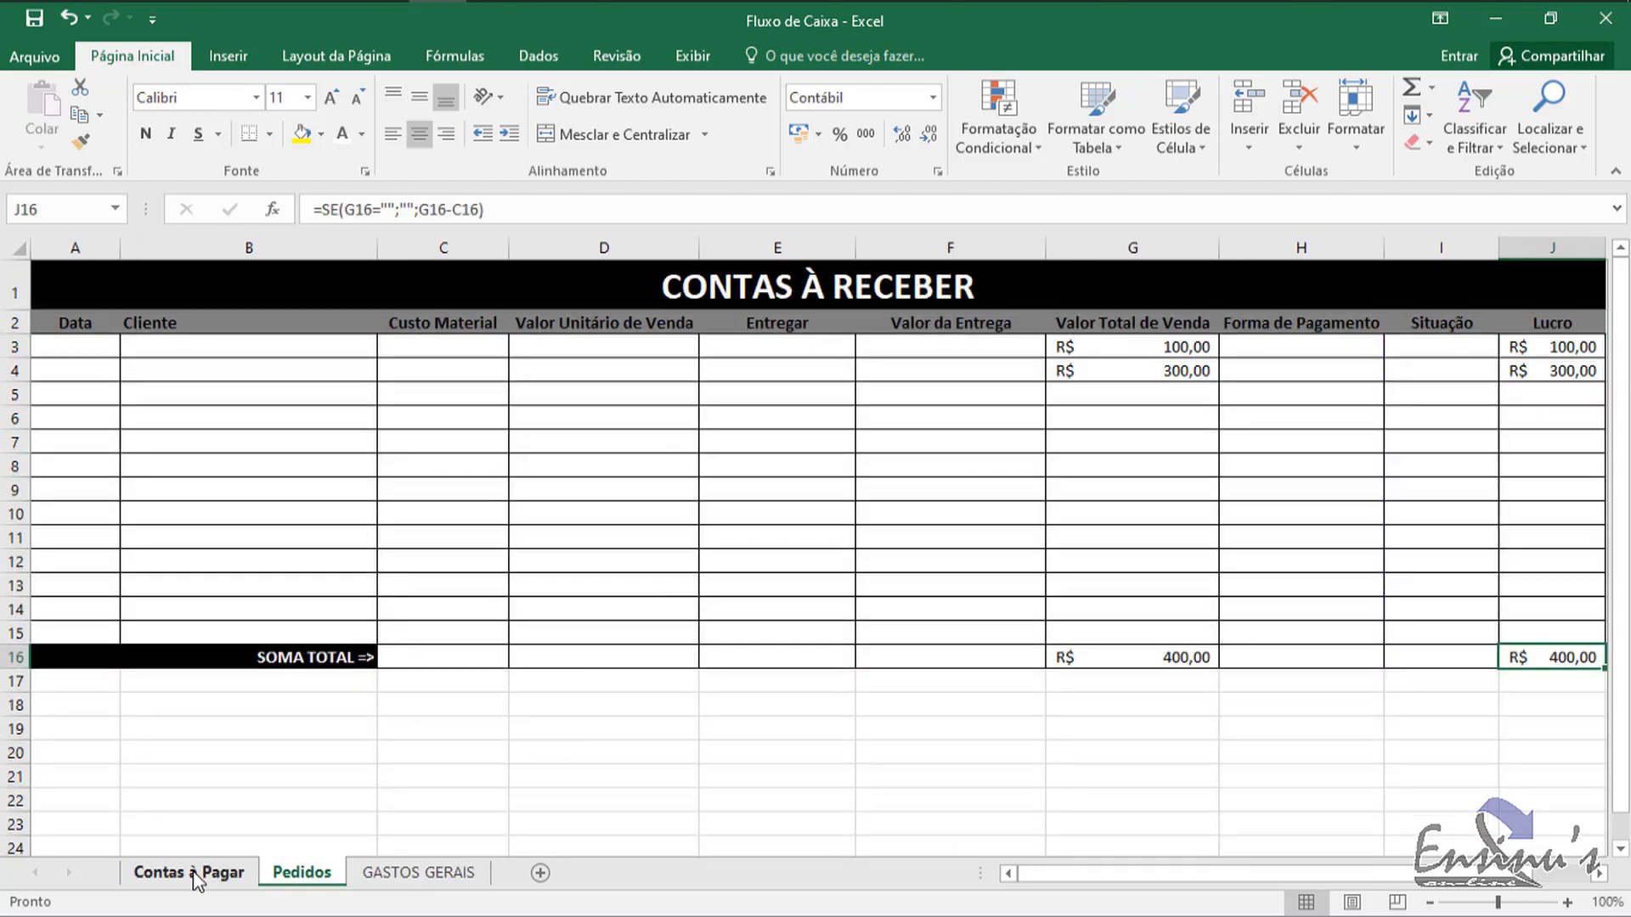
left_click(195, 875)
left_click(320, 875)
left_click(408, 875)
left_click(291, 875)
left_click_drag(1191, 347, 1184, 370)
key("Delete")
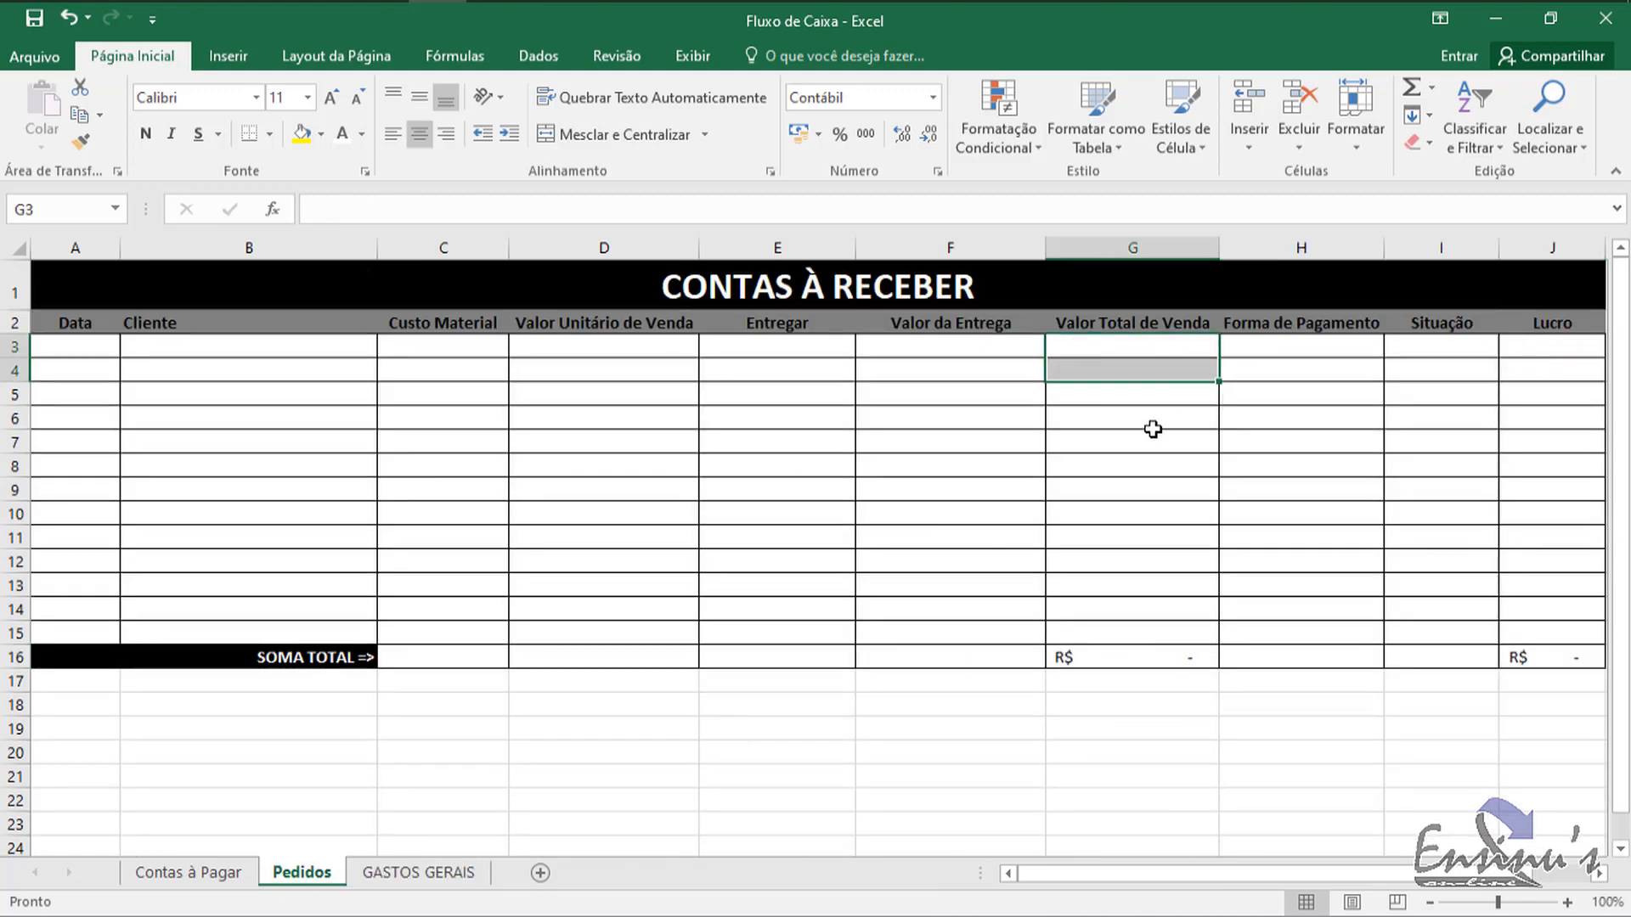
Step: Review the Contas à Pagar, Pedidos and GASTOS GERAIS sheets for leftover sample values, ending on Contas à Pagar
left_click(218, 875)
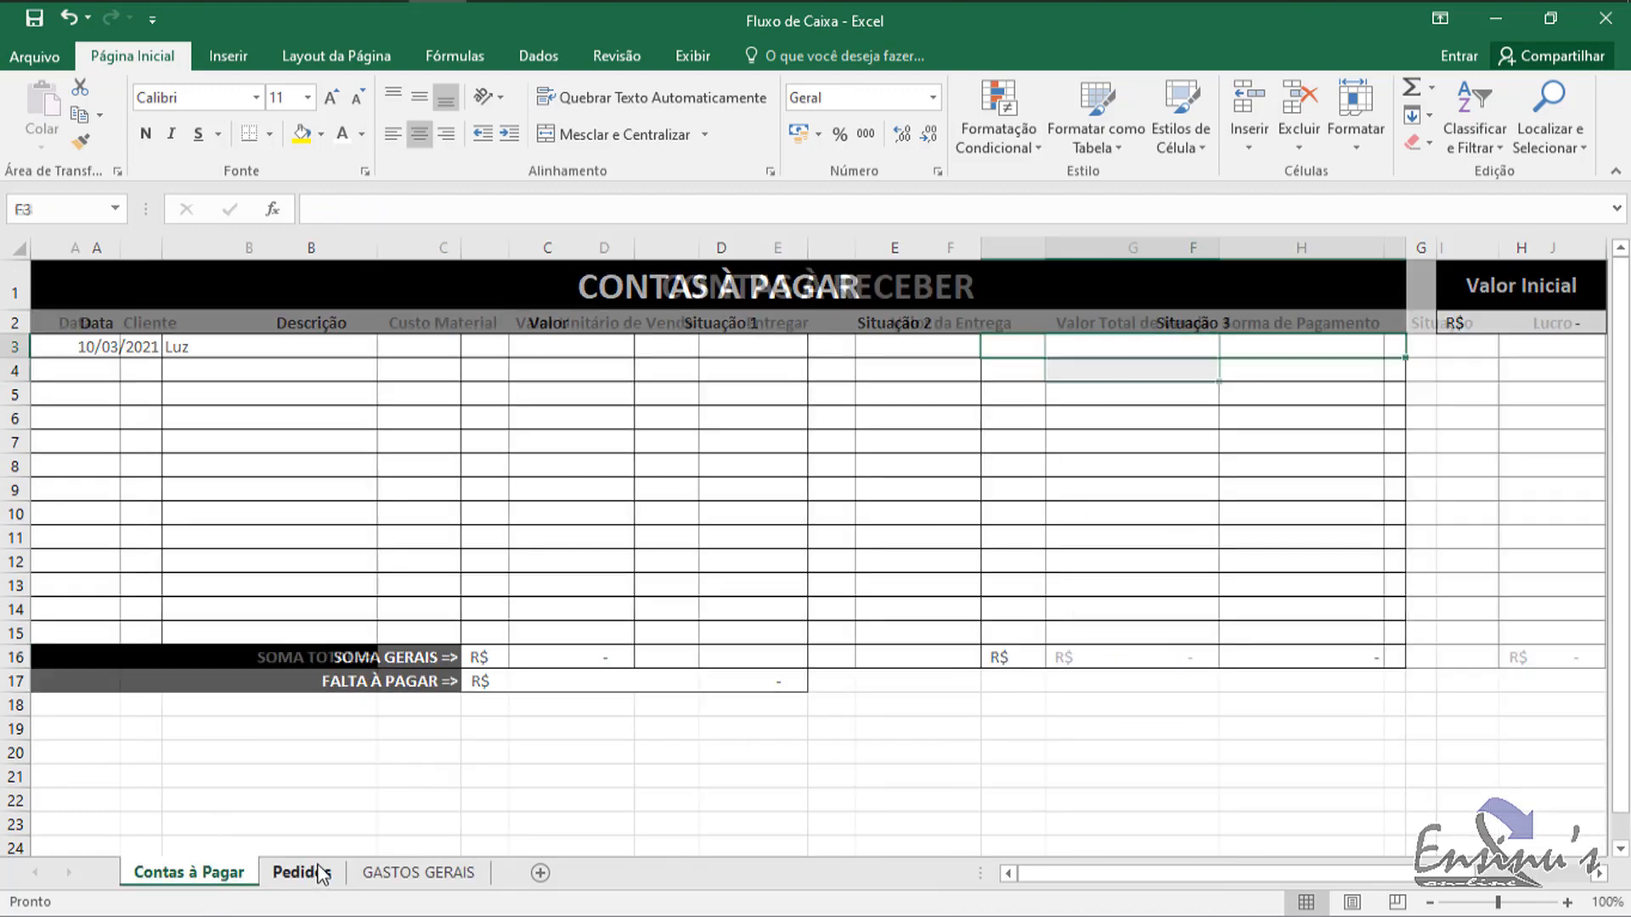
left_click(316, 875)
left_click(410, 875)
left_click(302, 875)
left_click(182, 875)
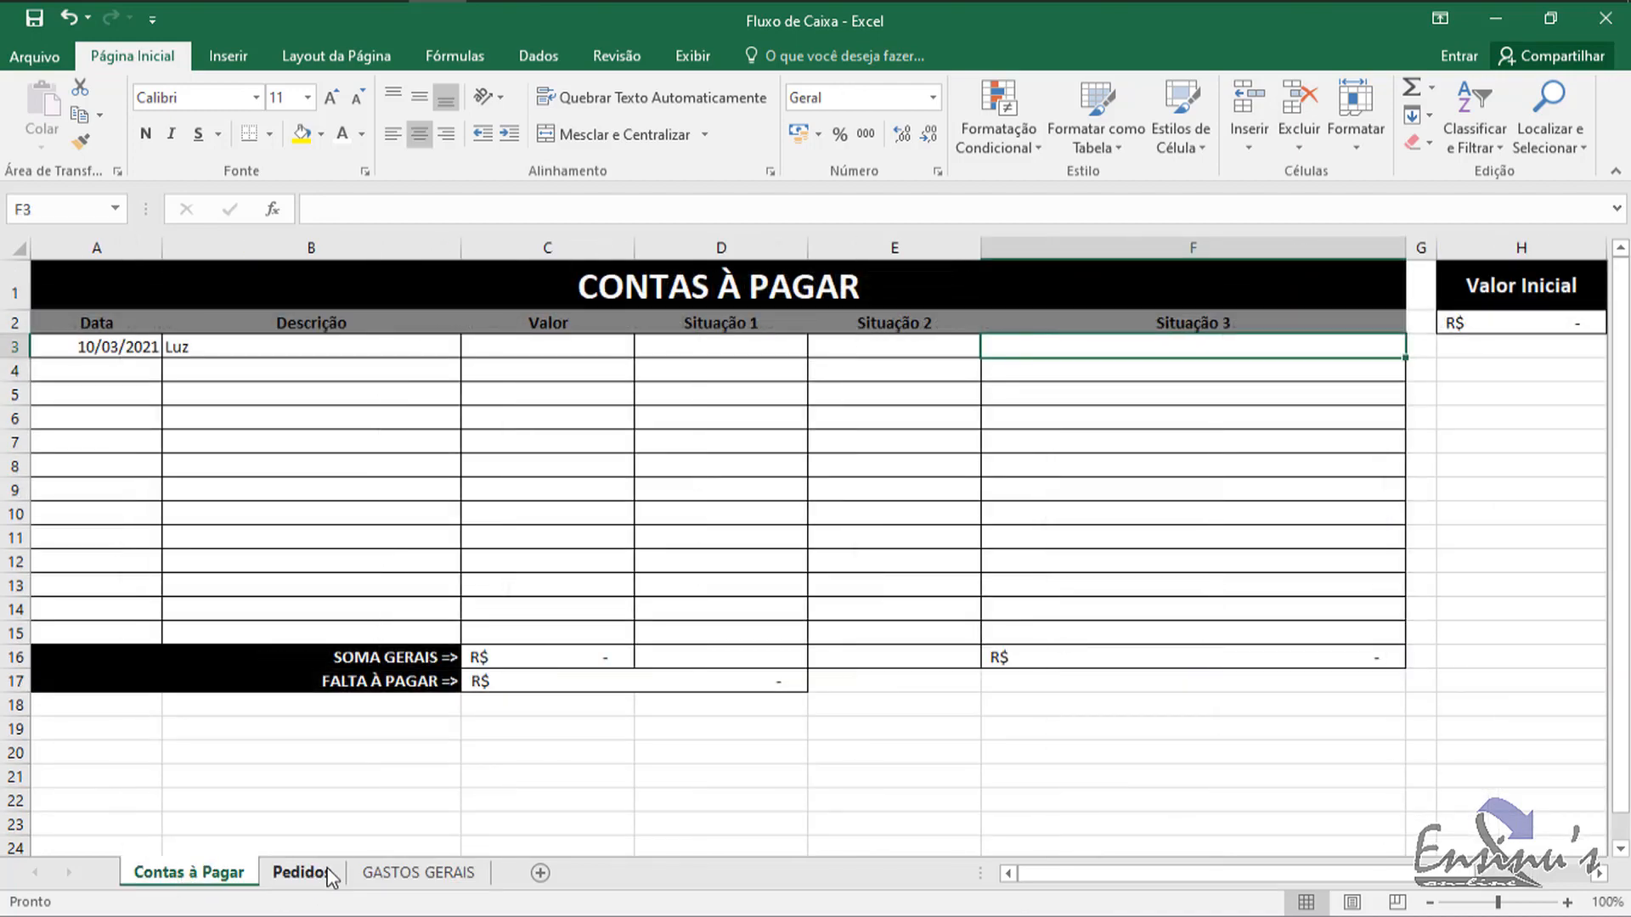
left_click(314, 875)
left_click(422, 874)
left_click(301, 874)
left_click(212, 873)
left_click(301, 875)
left_click(422, 875)
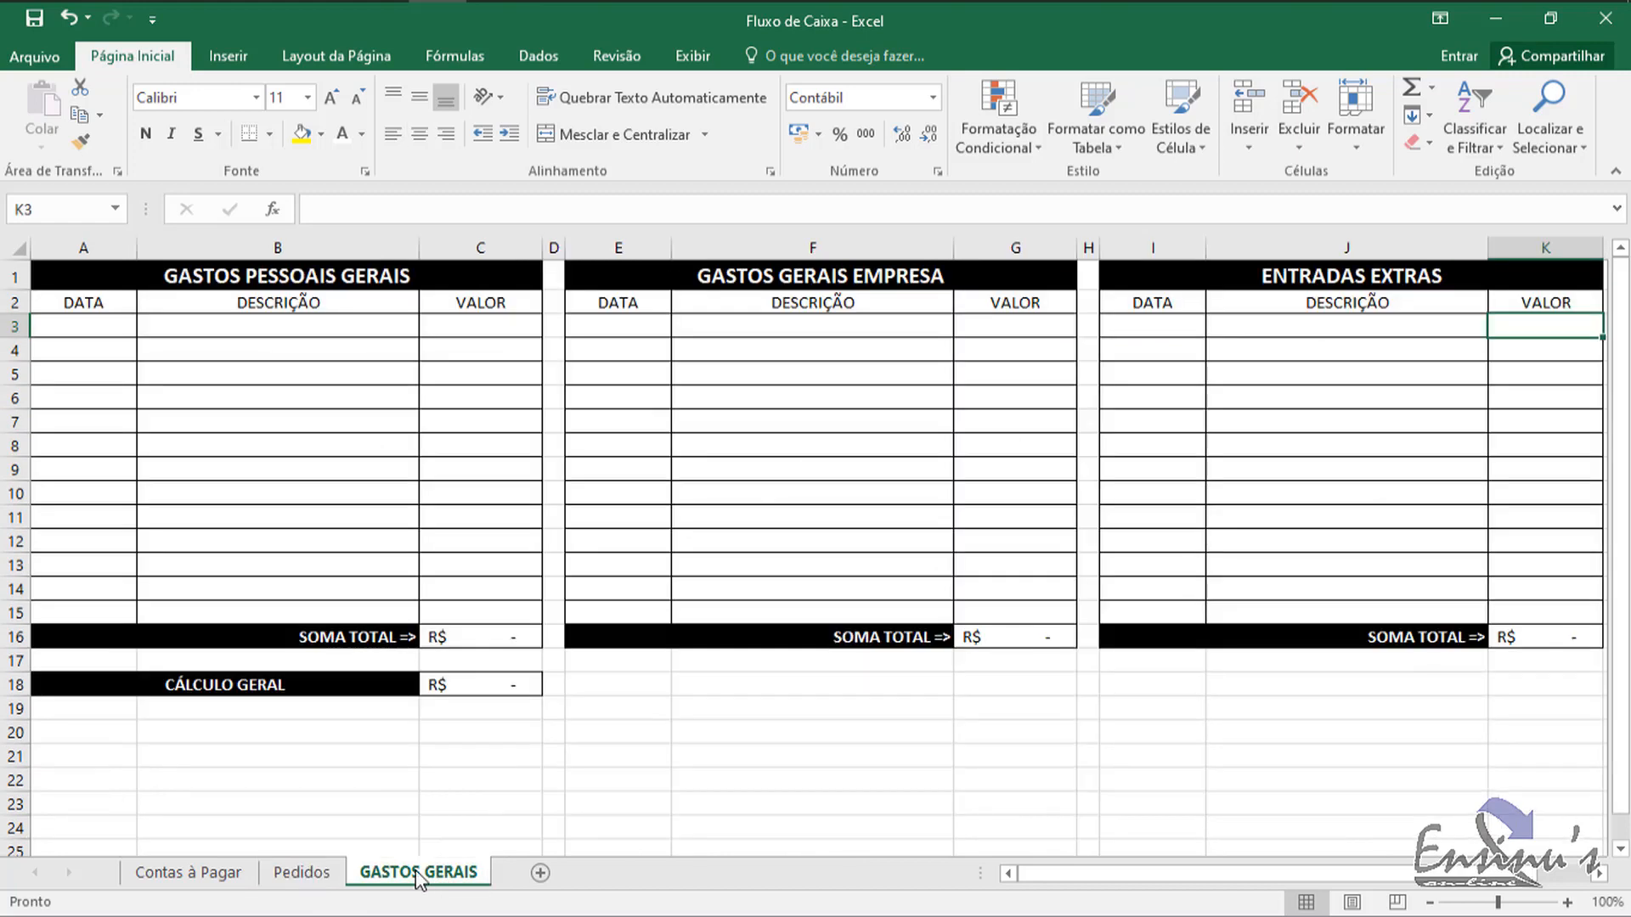
left_click(223, 875)
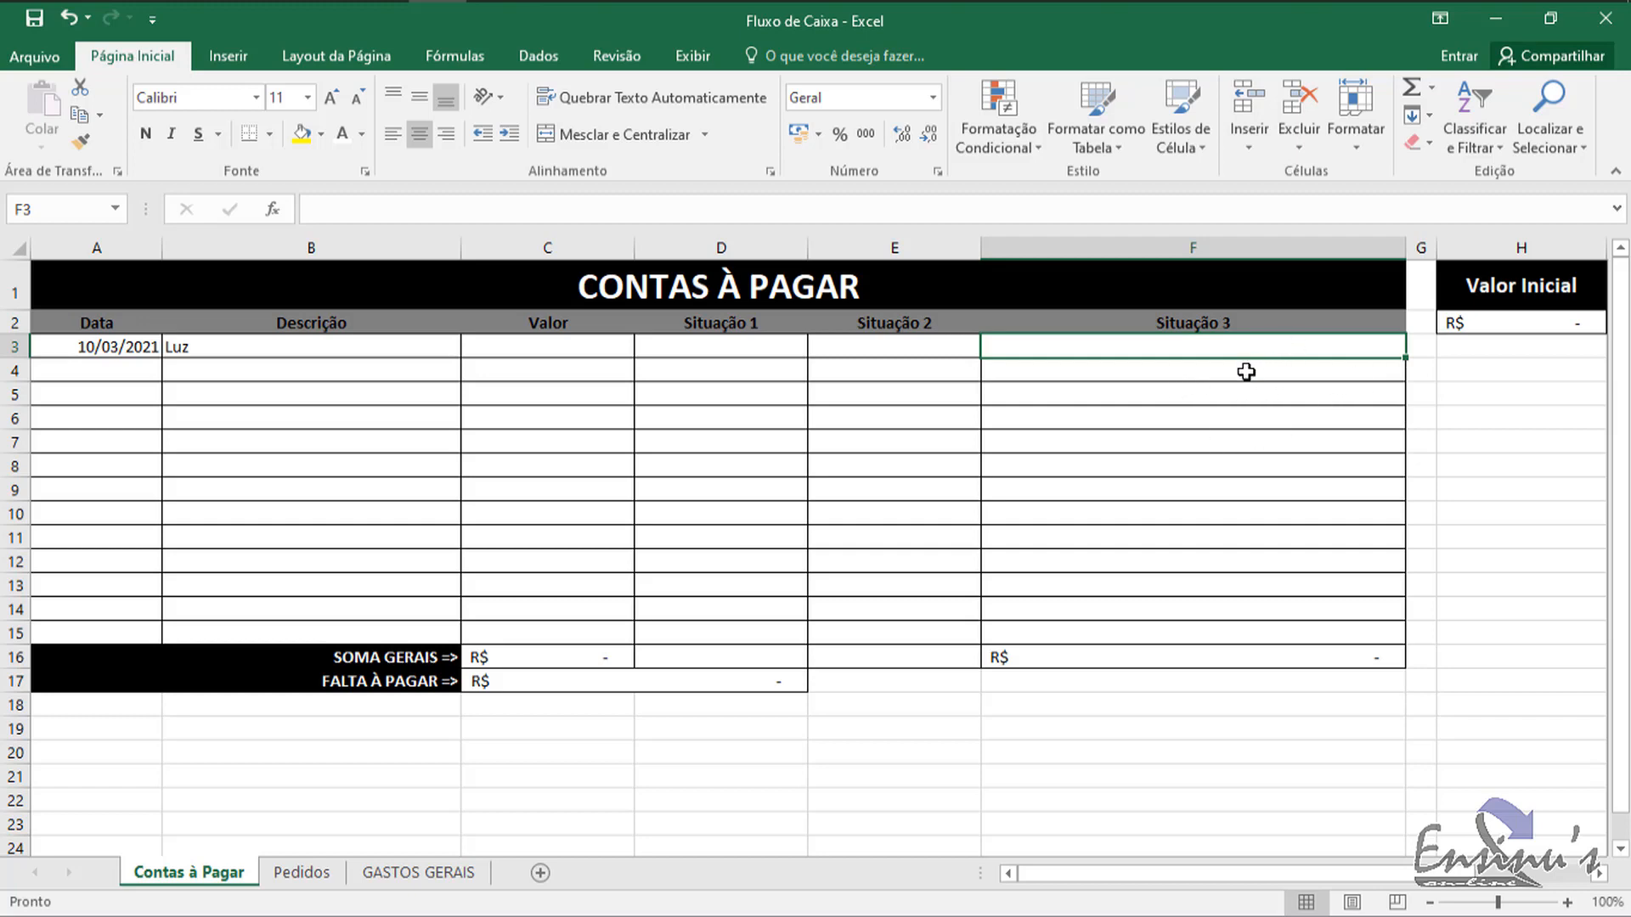
left_click(1200, 395)
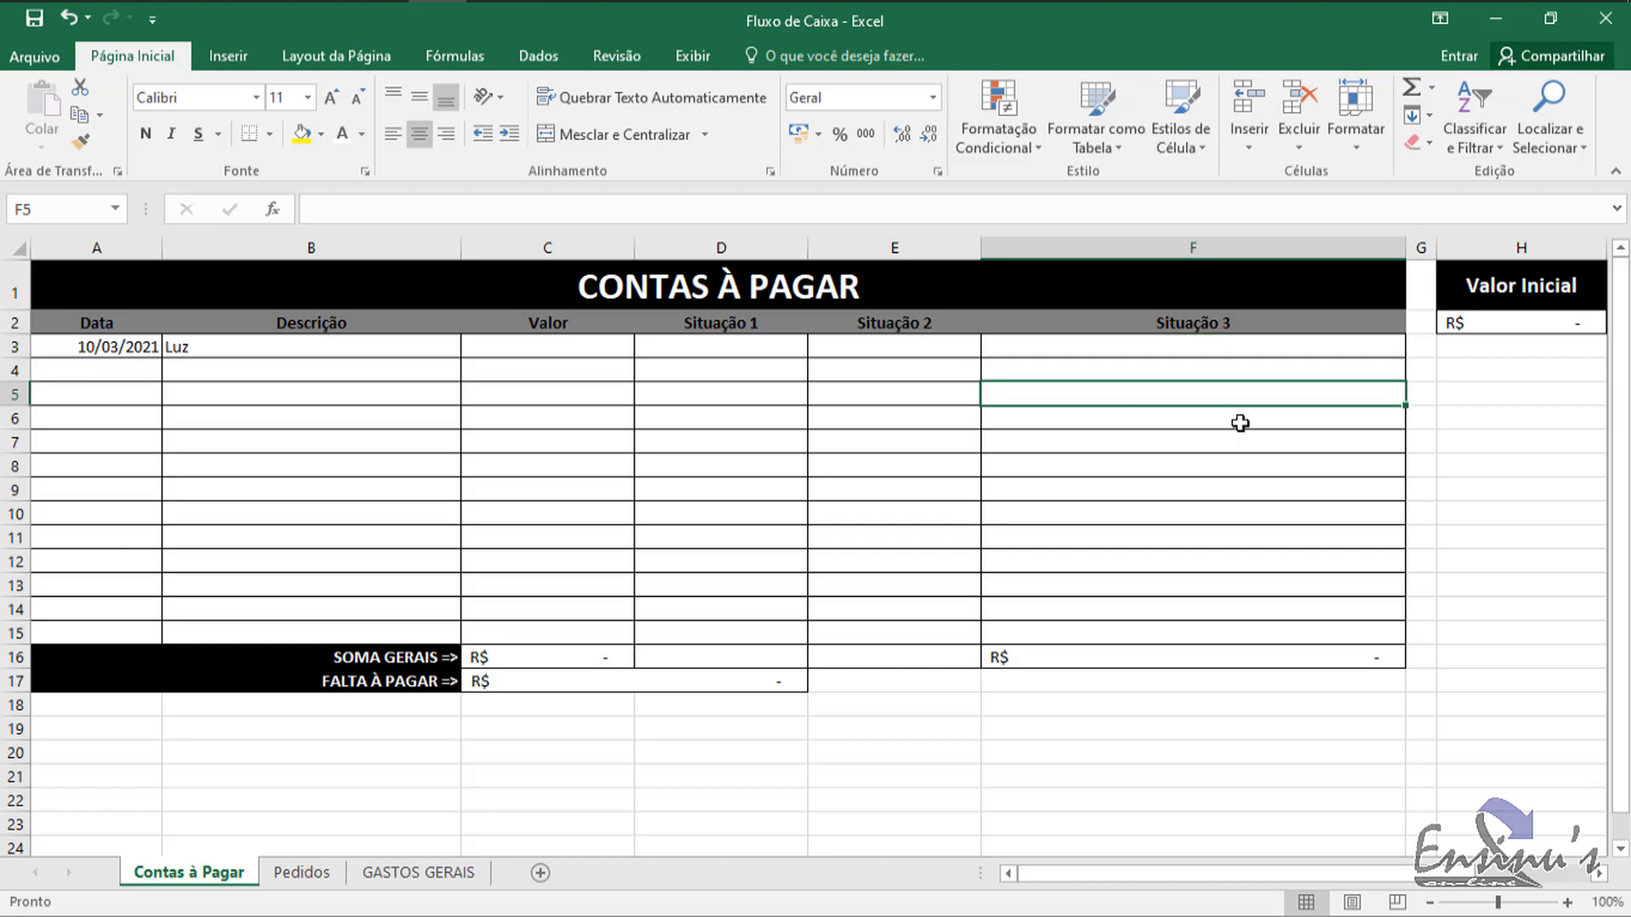
left_click(1241, 422)
left_click_drag(1201, 496, 1204, 473)
left_click(1263, 560)
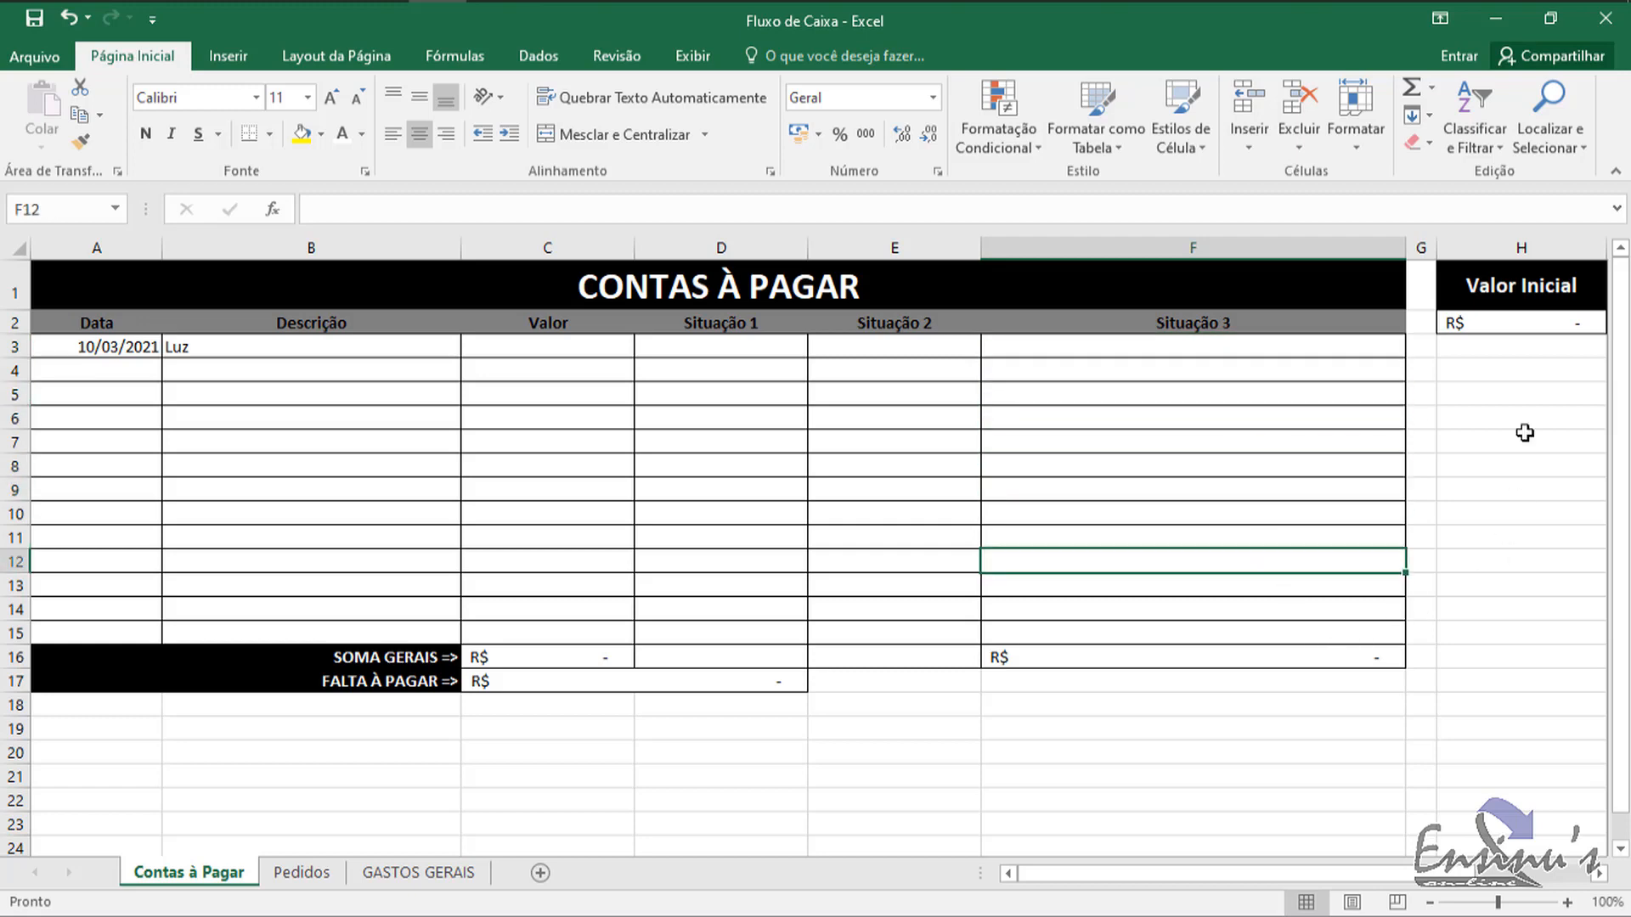